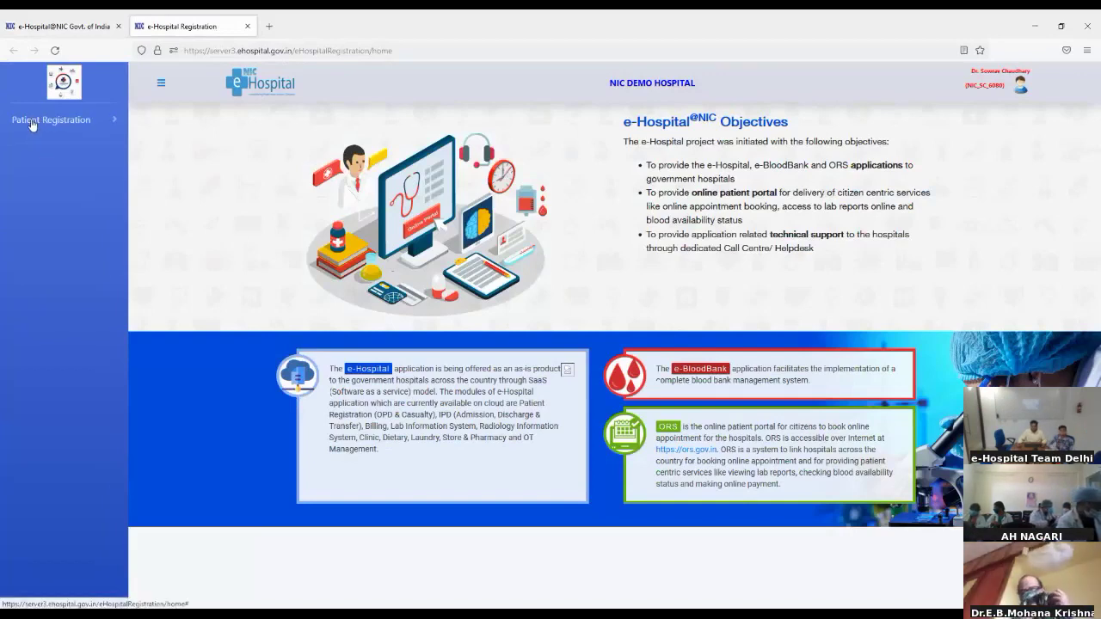
Open New Registration under Patient Registration to bring up the National Health ID options
click(32, 126)
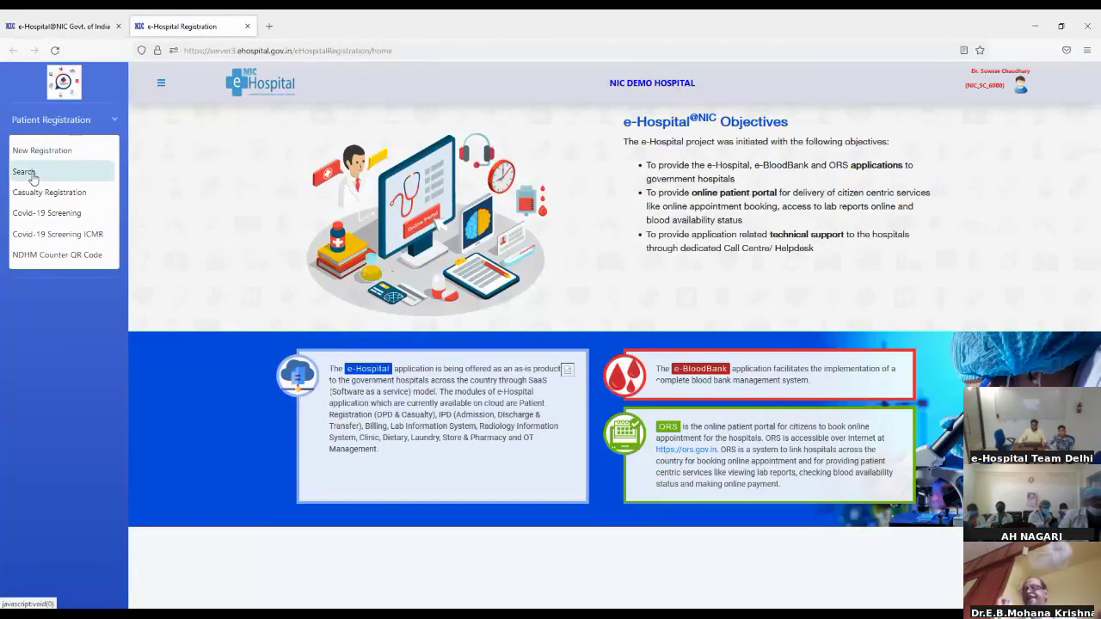
click(32, 150)
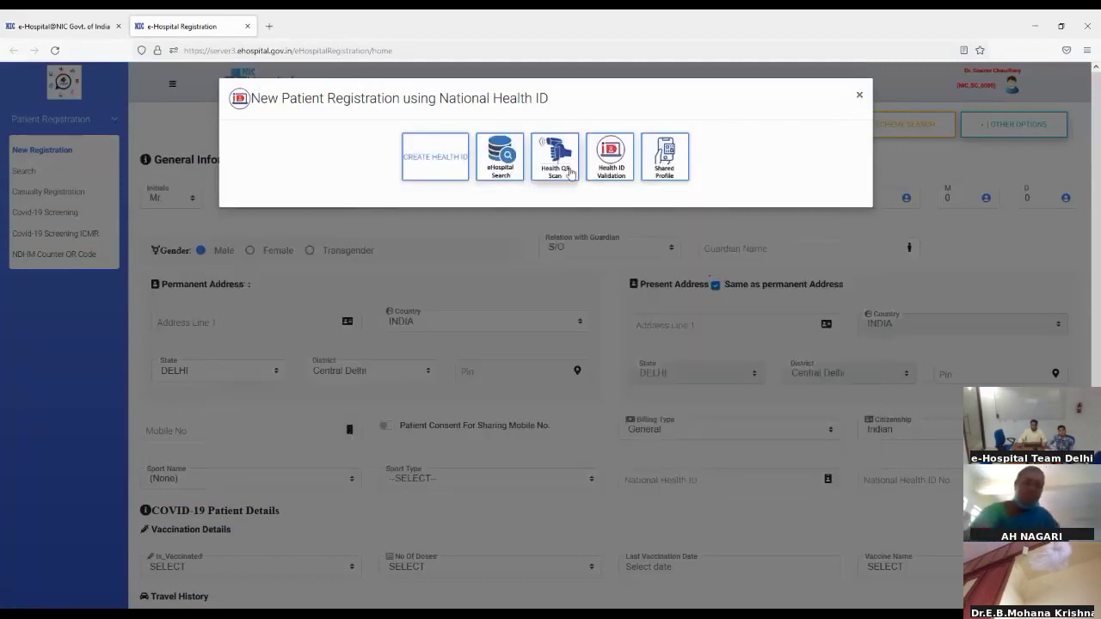
Dismiss the Health ID popup and enter the patient's first name, last name and age 11 years
click(860, 99)
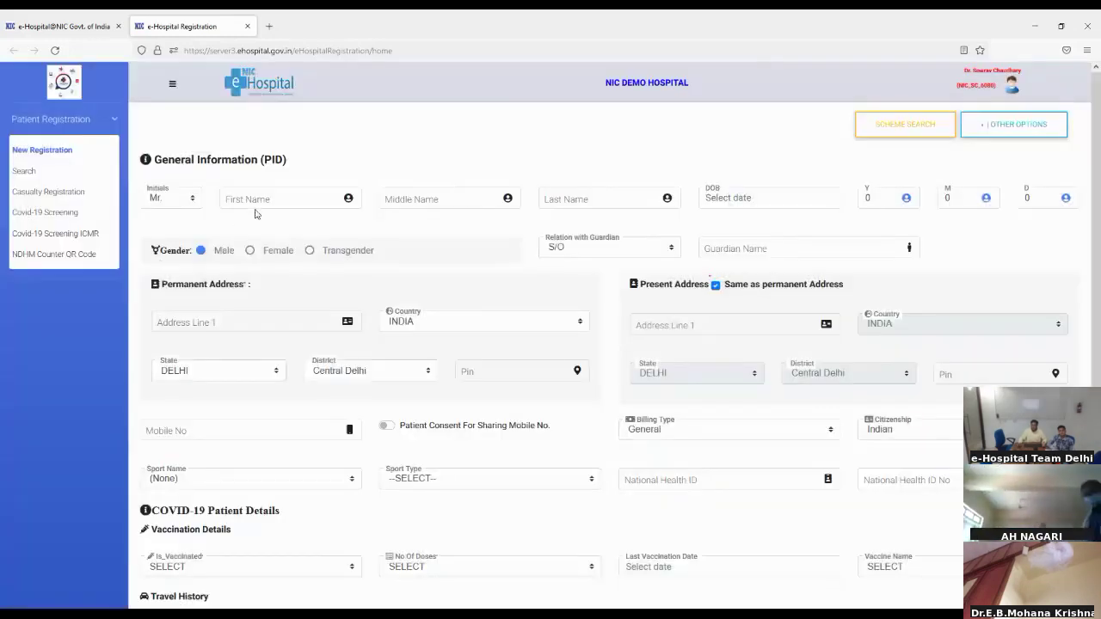
click(257, 201)
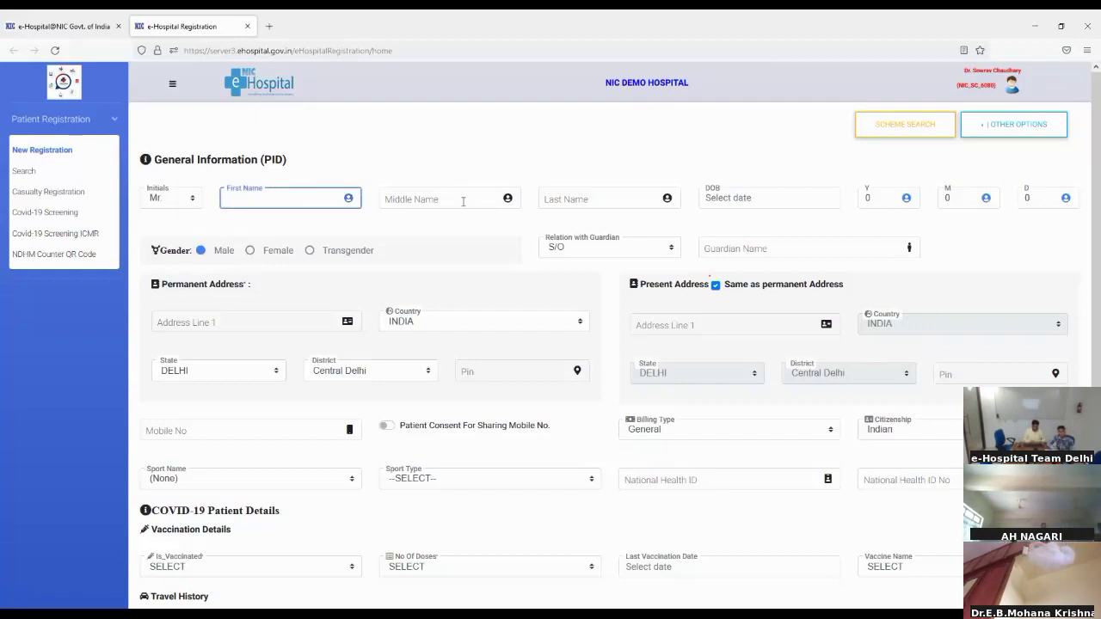
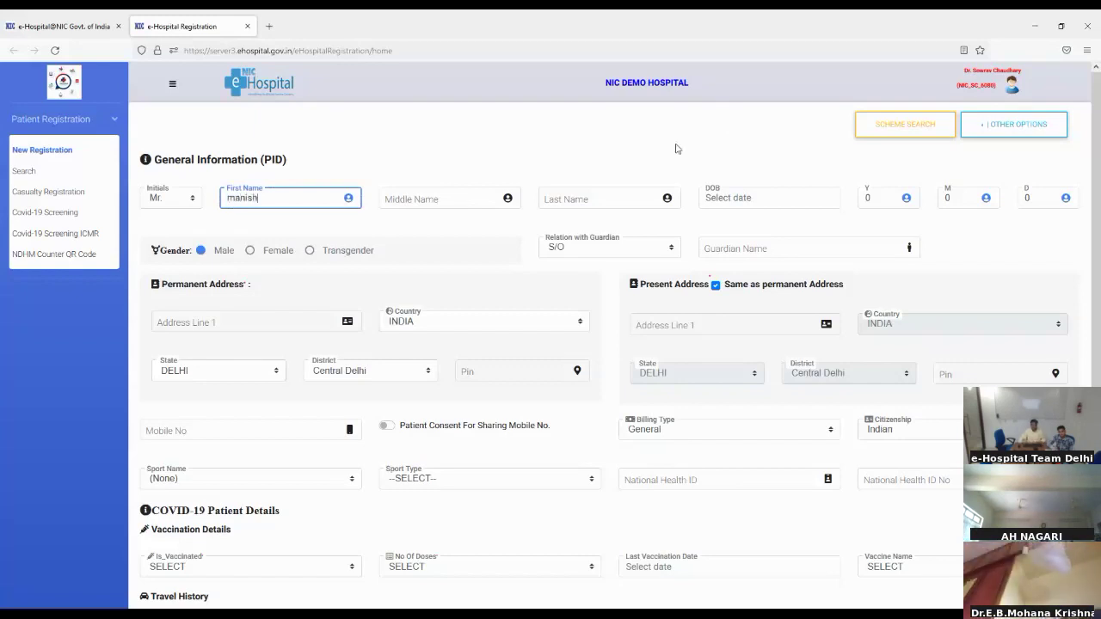
click(628, 190)
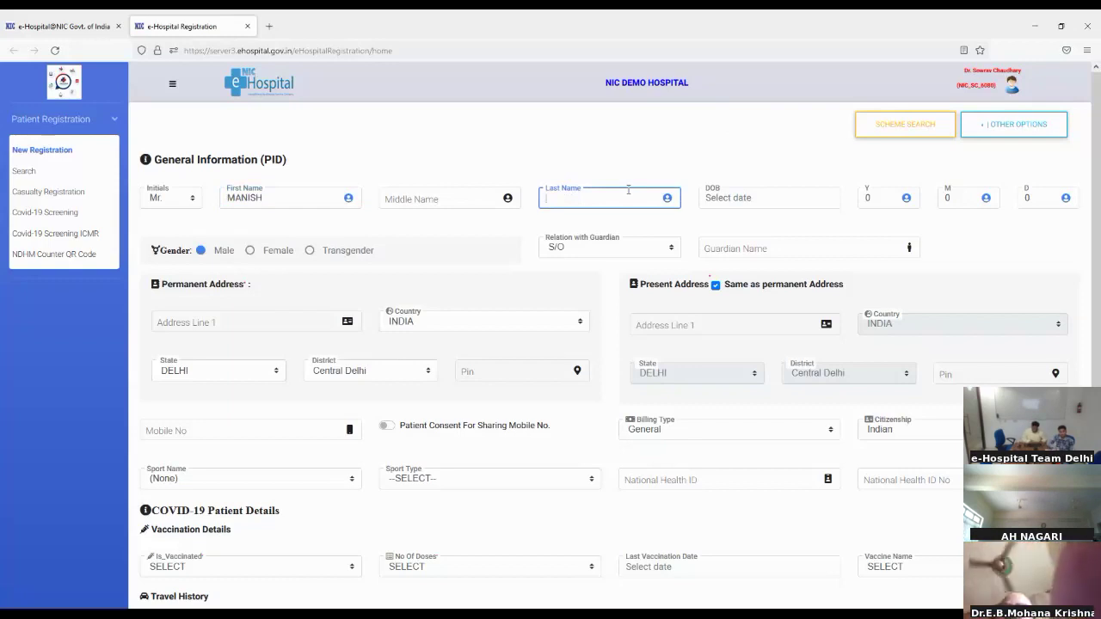
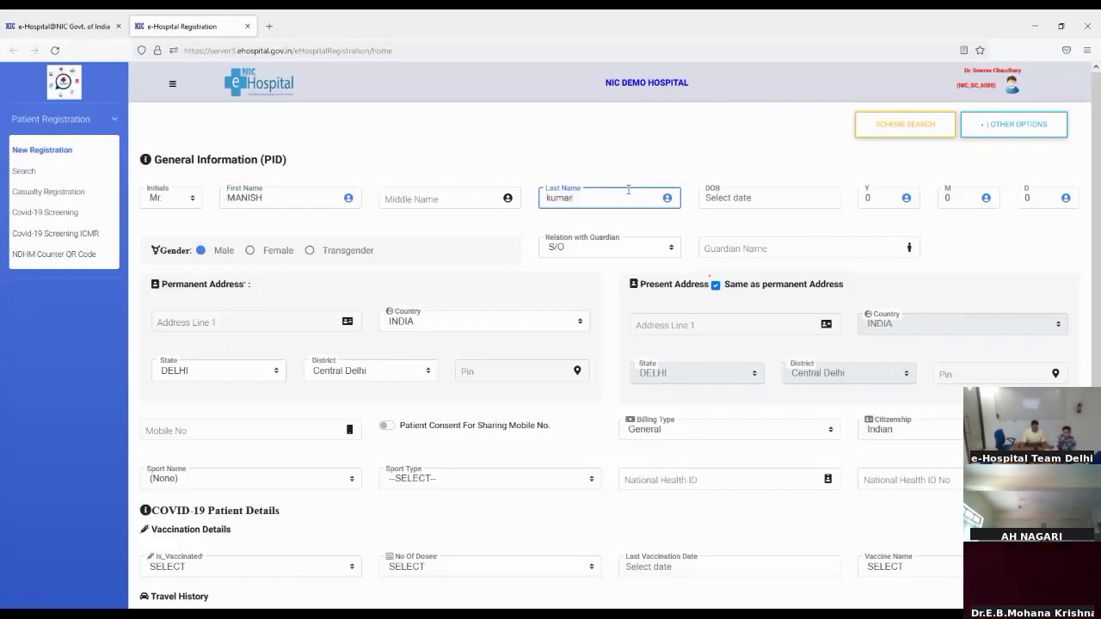
click(878, 203)
text(11)
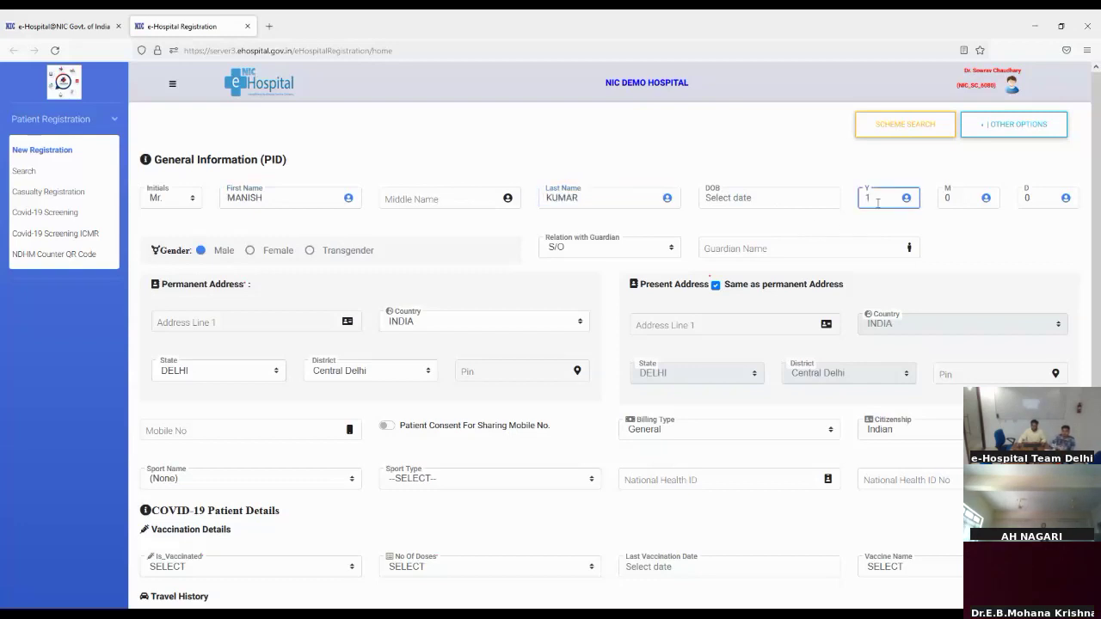
Fill in the permanent address, the guardian's name and the patient's mobile number
click(210, 321)
text(delhi)
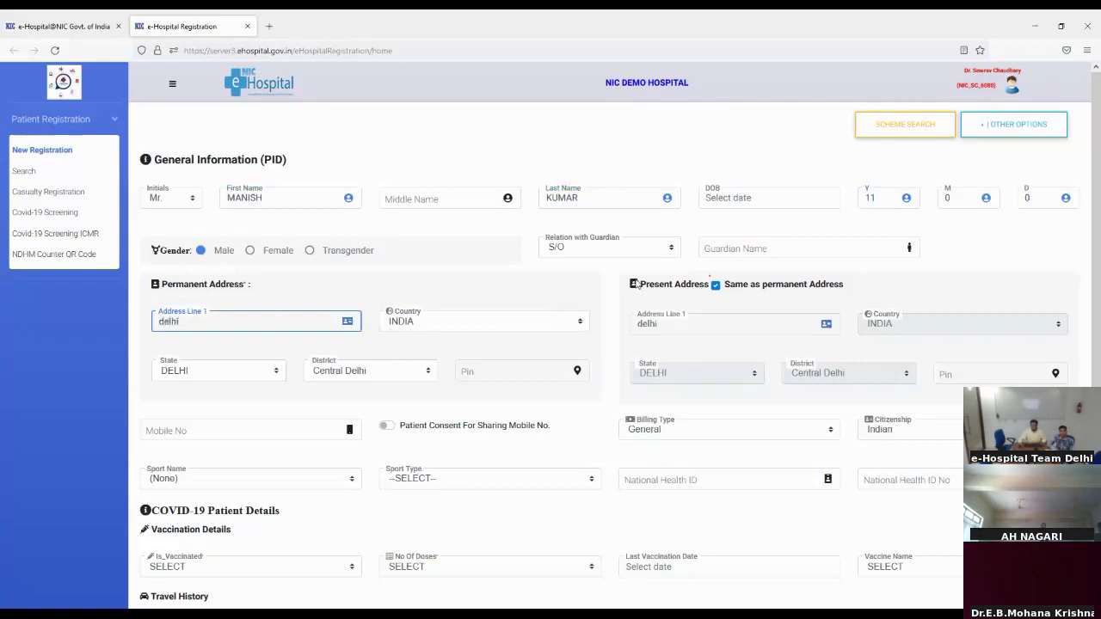
click(723, 243)
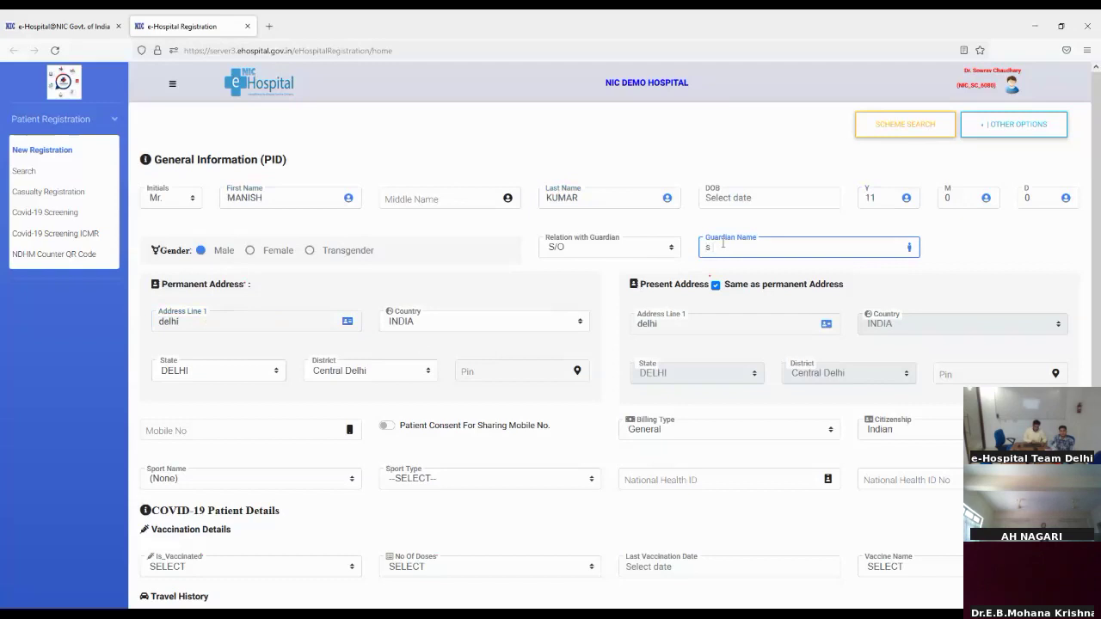
text(s Kumar)
scroll(349, 456, down, 4)
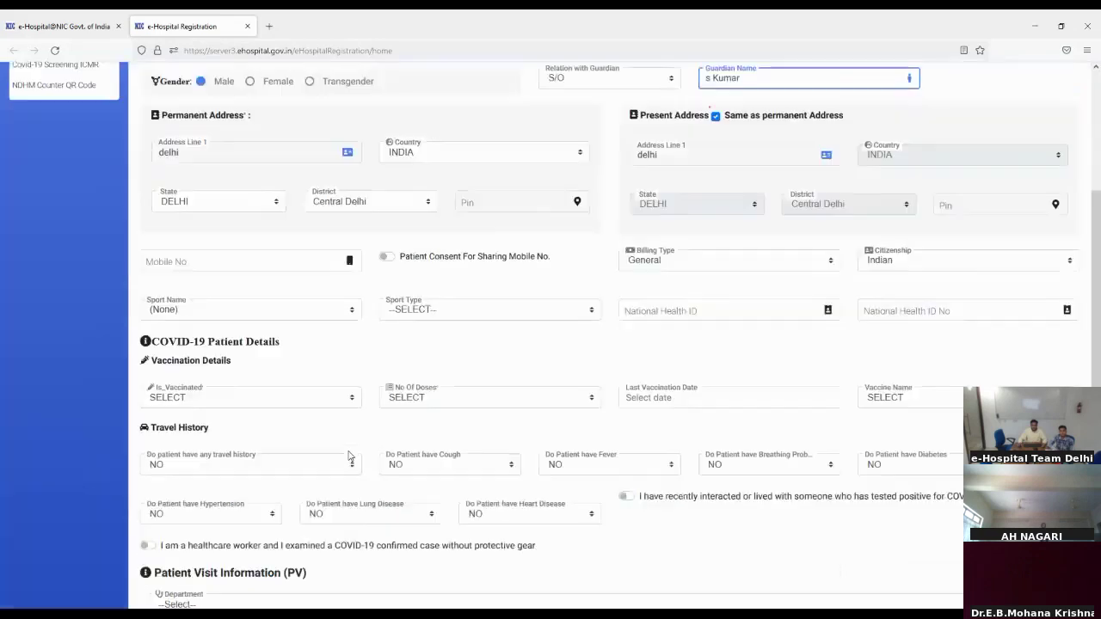
click(176, 251)
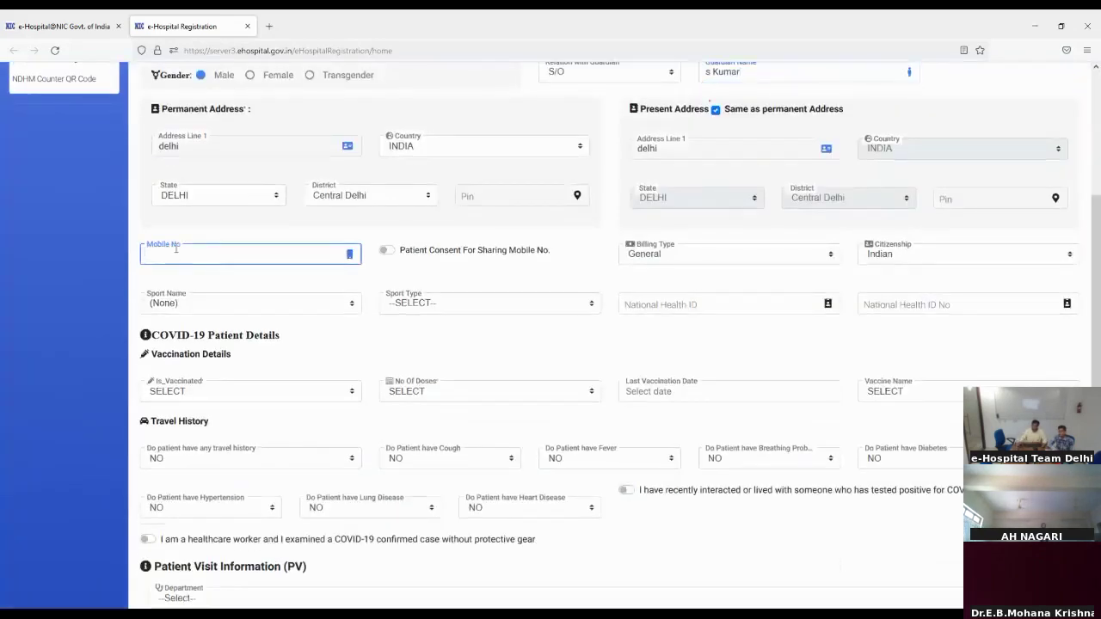
text(9999999999)
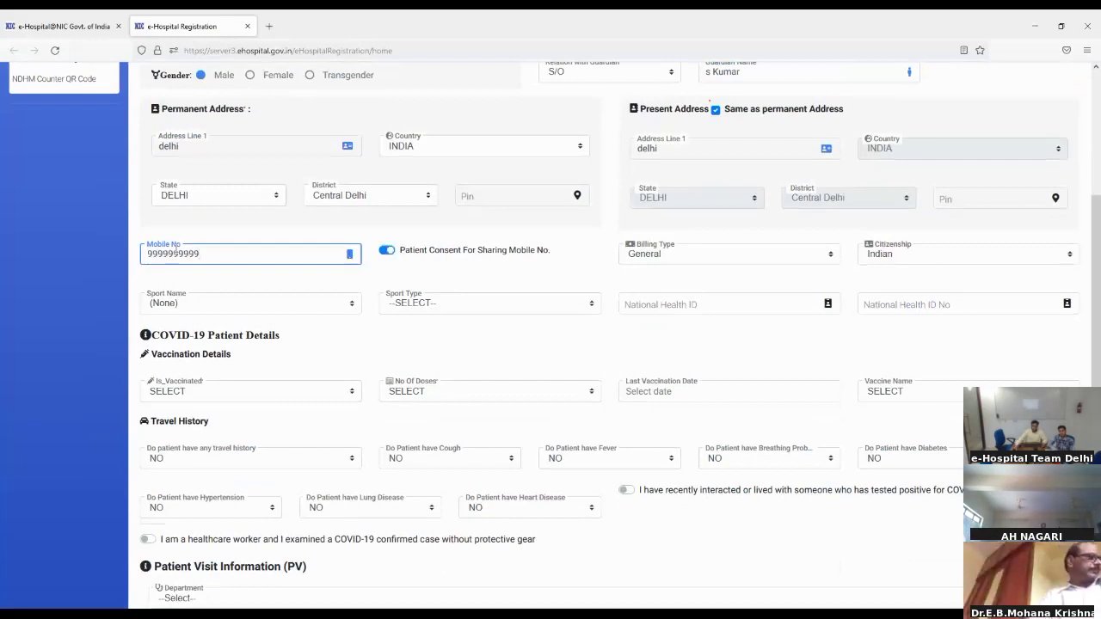
scroll(191, 327, down, 2)
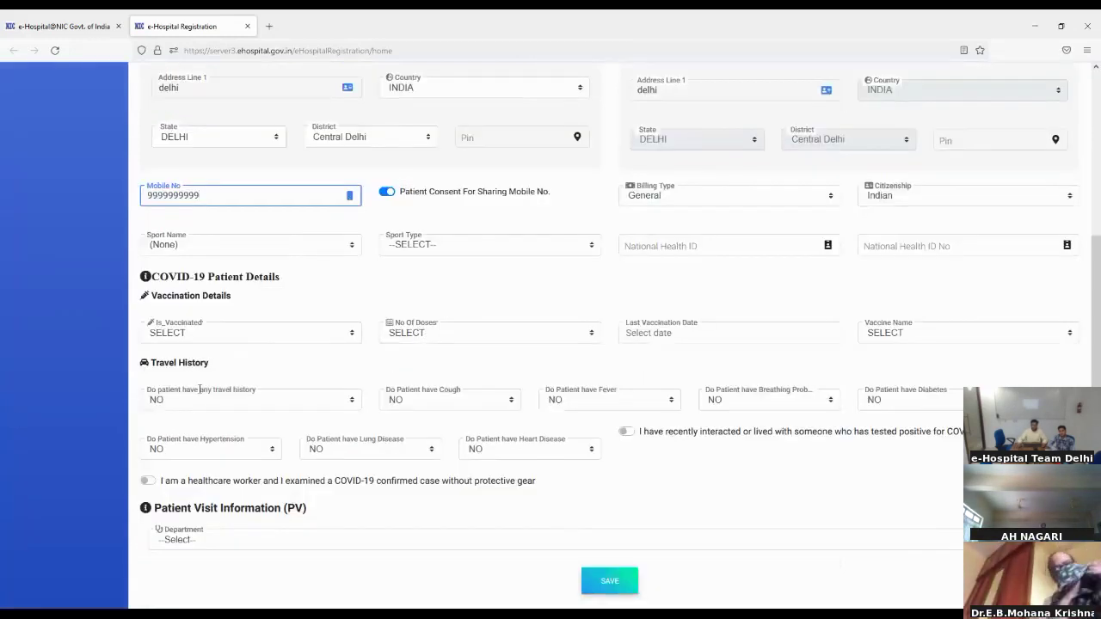
click(239, 542)
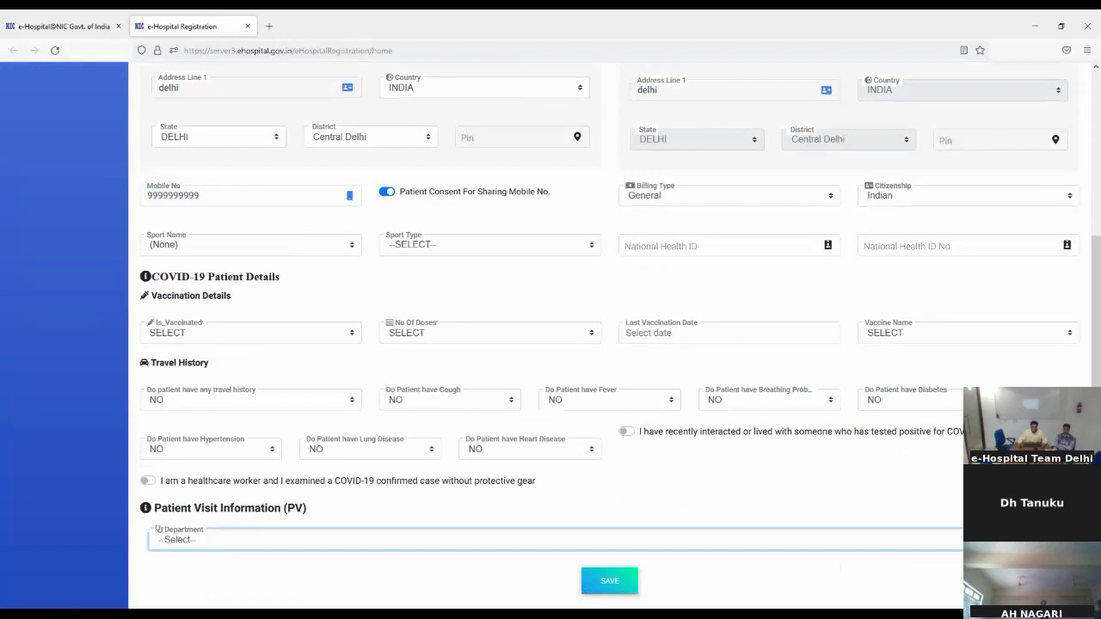
Choose Cardiology as the department and select Unit 2, OPD Building-Ground-004
click(182, 460)
scroll(182, 461, up, 1)
scroll(181, 460, down, 3)
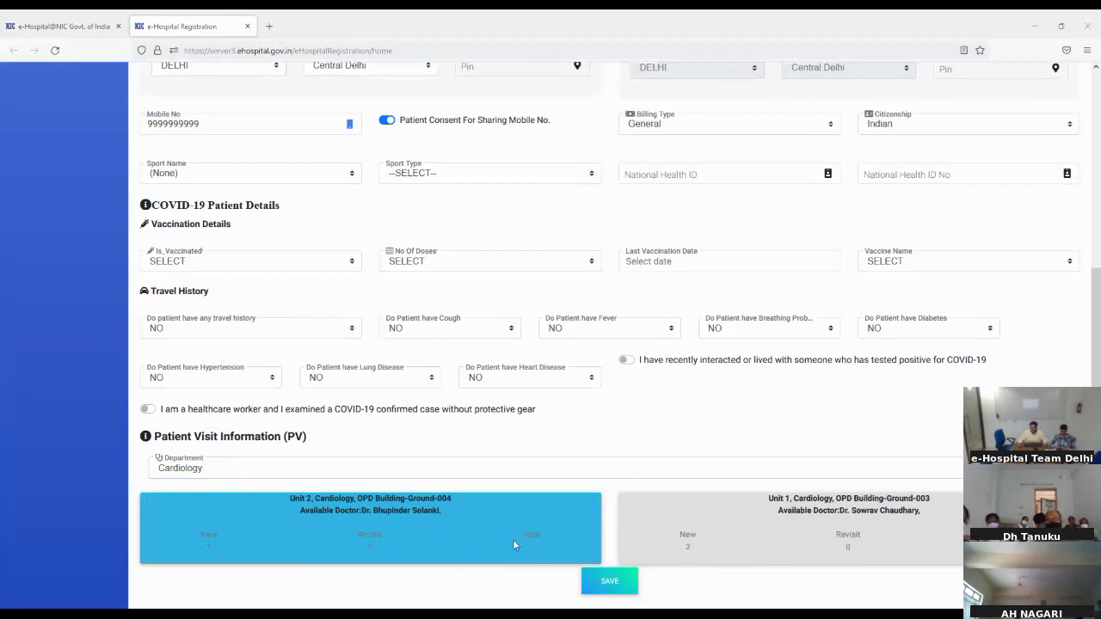
click(429, 542)
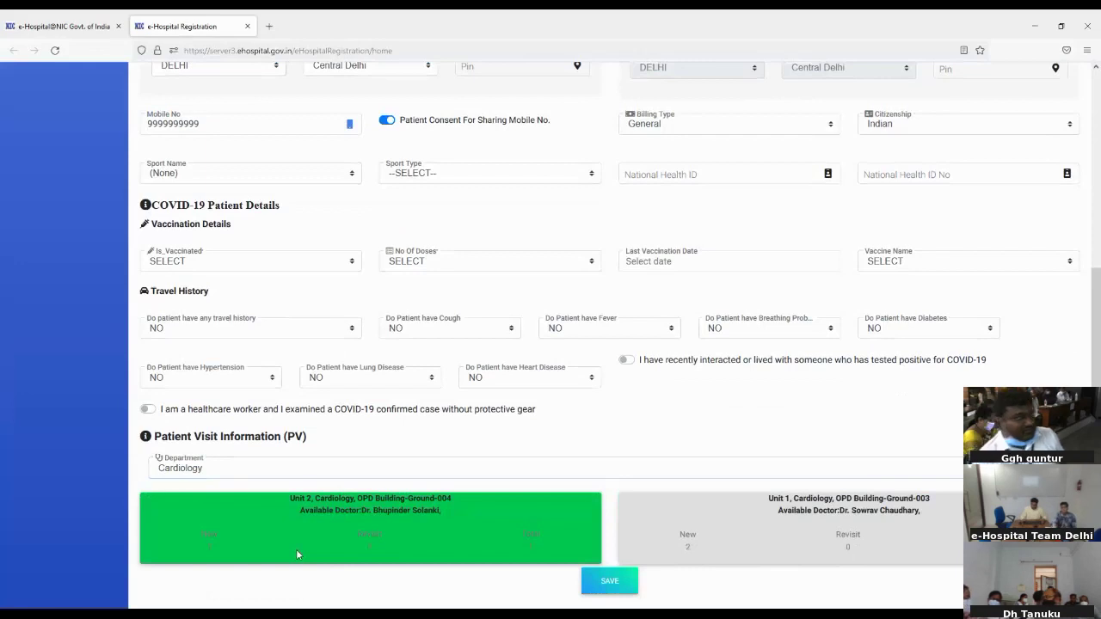
Zoom the registration page in to 150% and scroll down to the unit cards
key(ctrl+plus)
key(ctrl+plus)
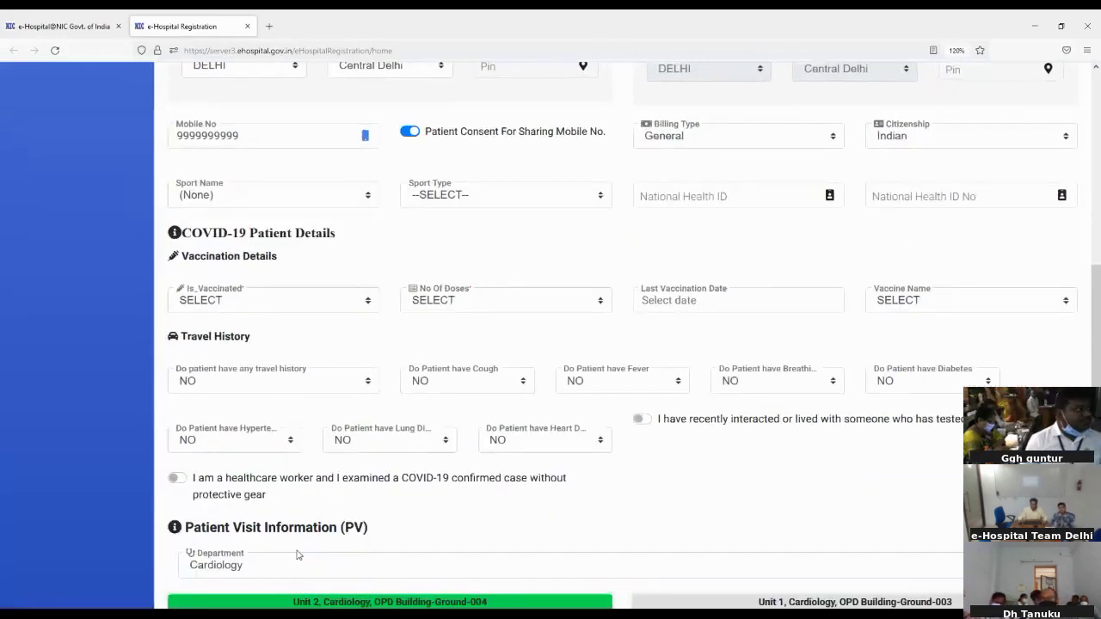
scroll(635, 517, down, 3)
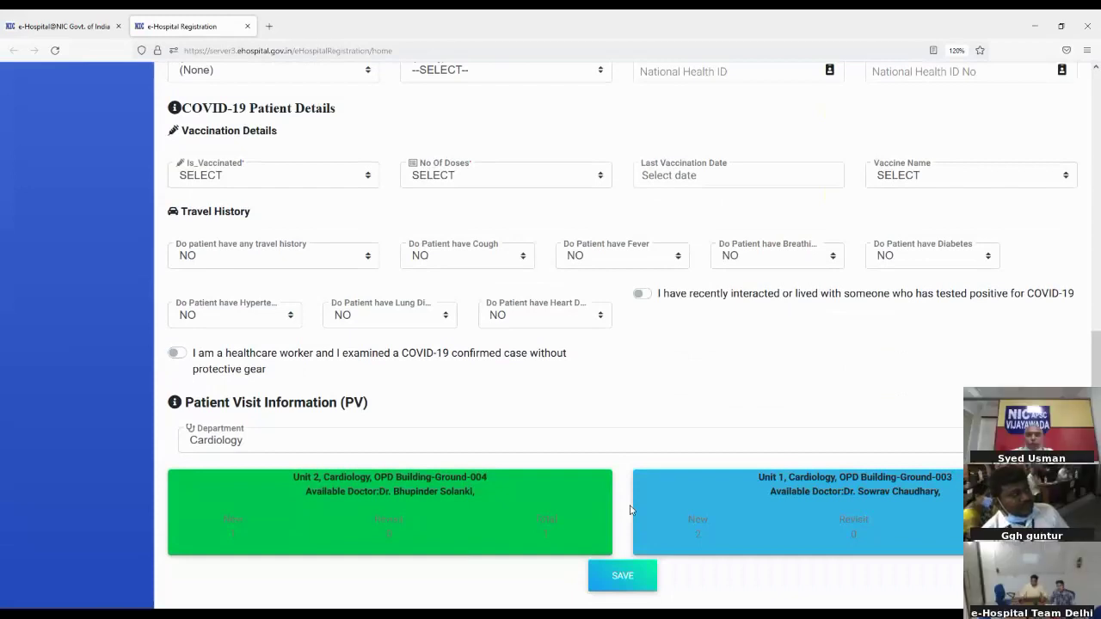
key(ctrl+plus)
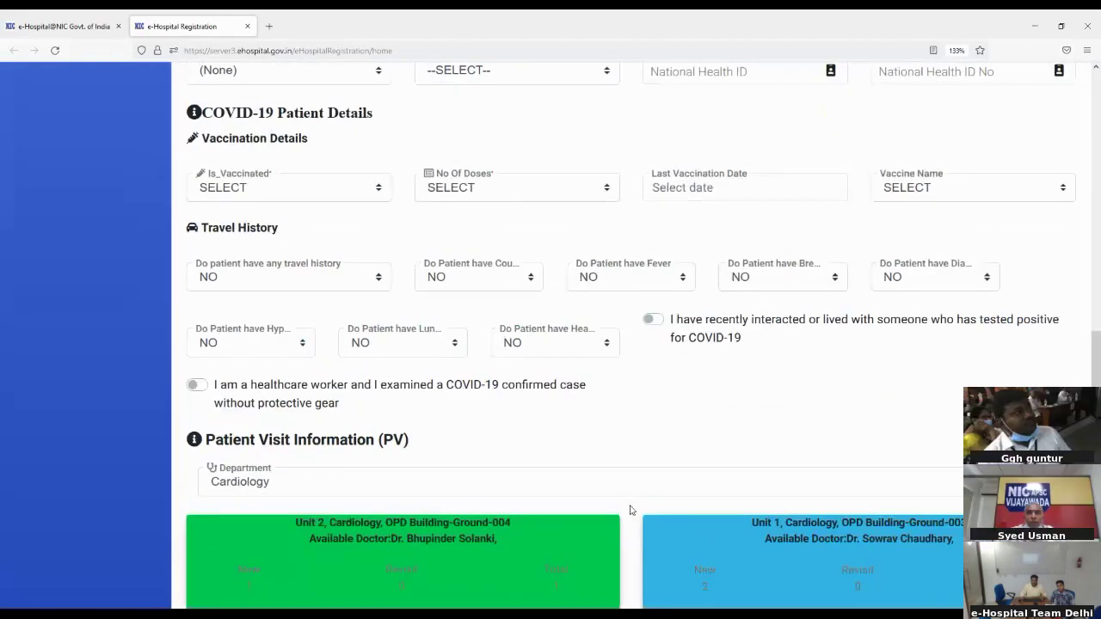
key(ctrl+plus)
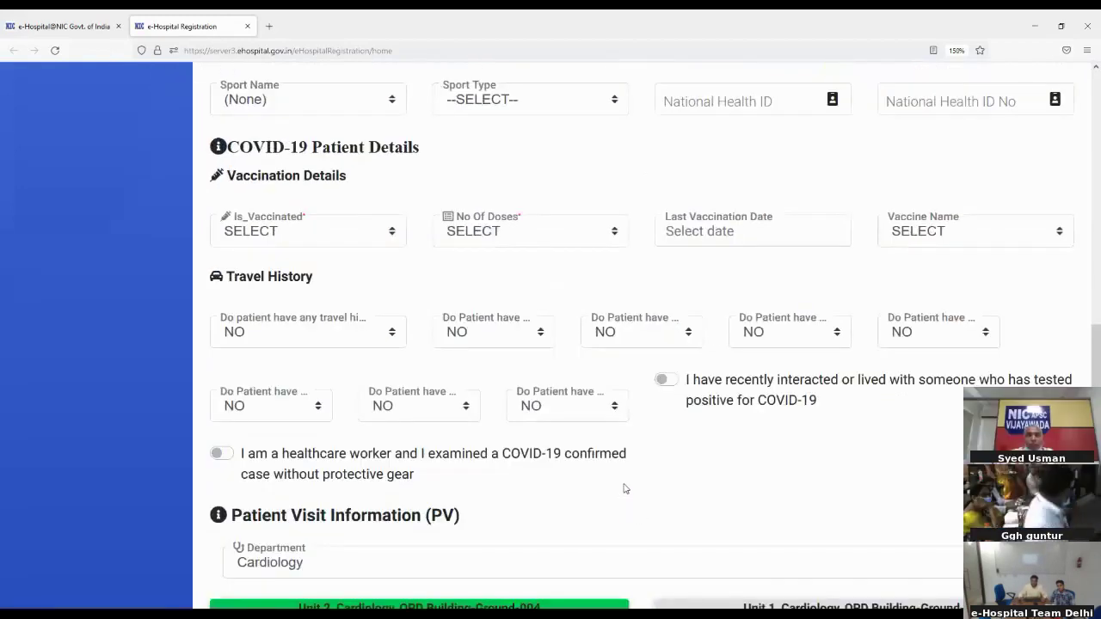
scroll(625, 489, down, 2)
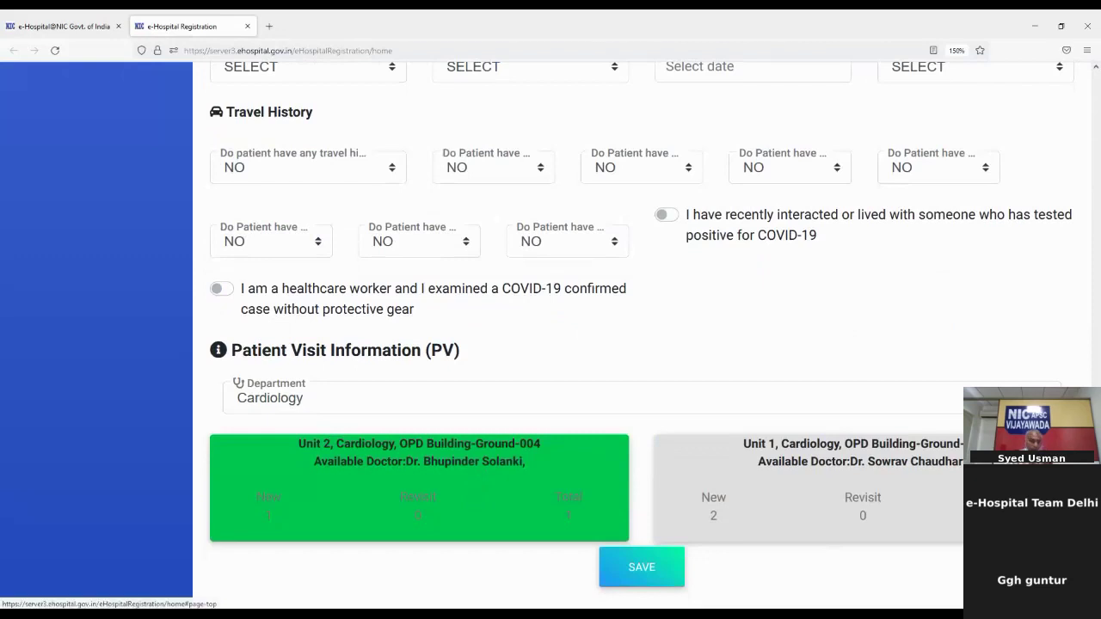
key(Home)
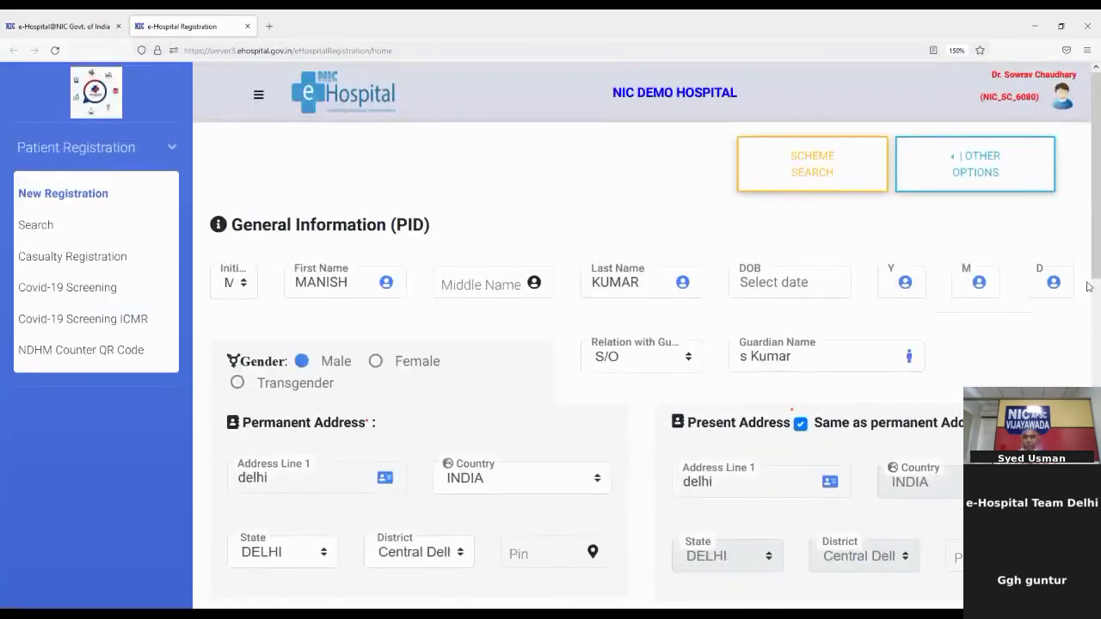
Scroll down to the Patient Visit Information section and the SAVE button
scroll(1095, 303, down, 2)
scroll(1094, 303, down, 10)
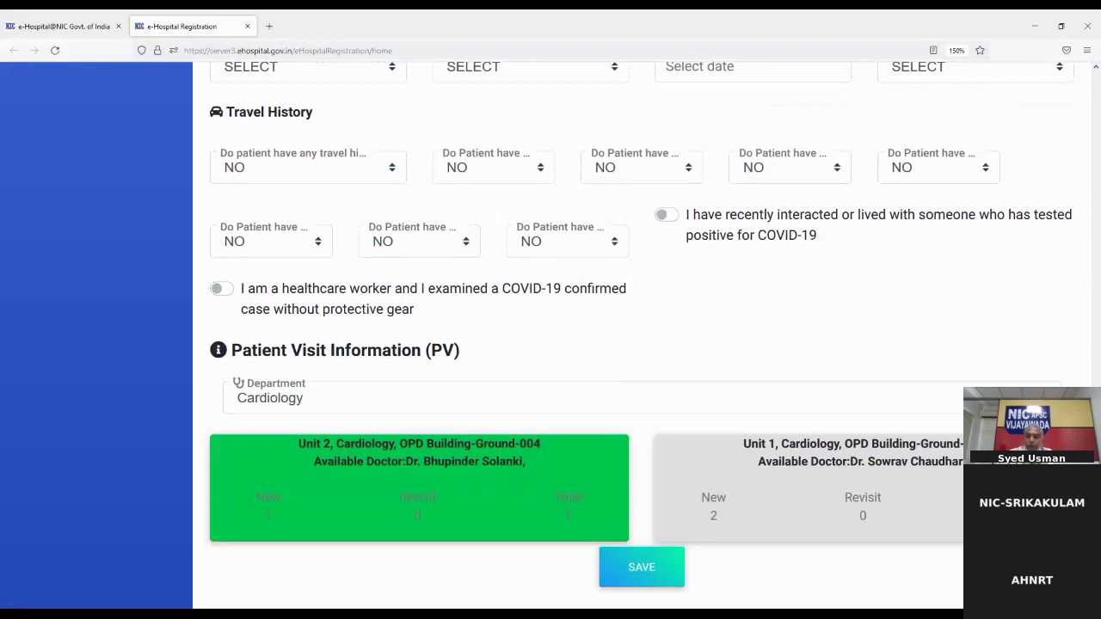
Scroll back up to the General Information section showing gender and address
scroll(286, 469, up, 3)
scroll(287, 469, up, 4)
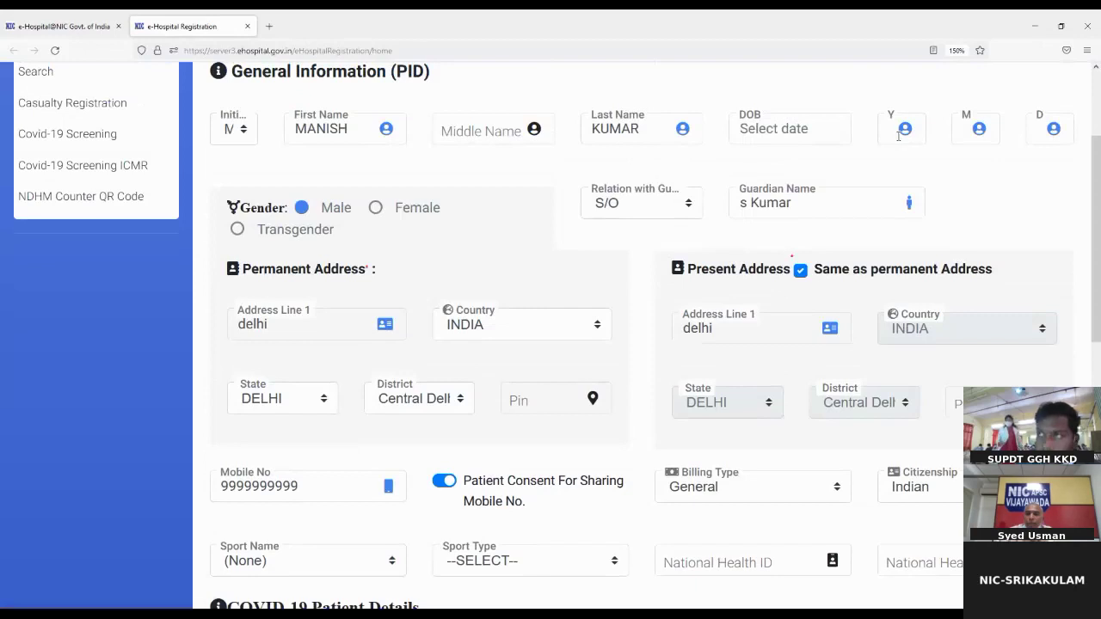
Scroll down to Travel History and the Cardiology Unit 2 and Unit 1 choices
scroll(899, 135, down, 7)
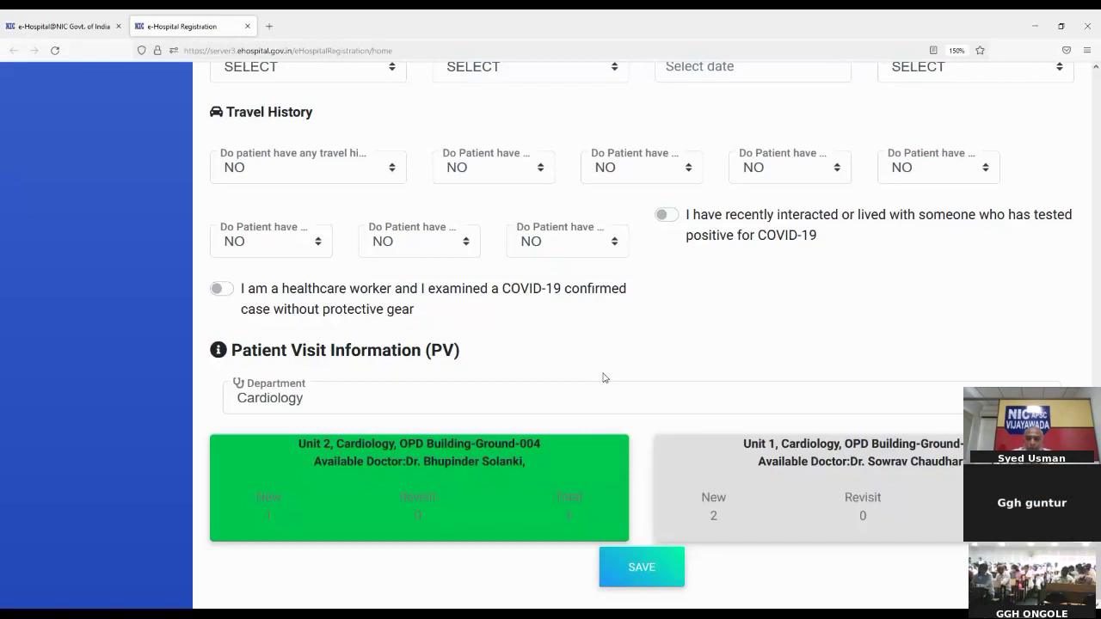
triple_click(639, 315)
click(637, 314)
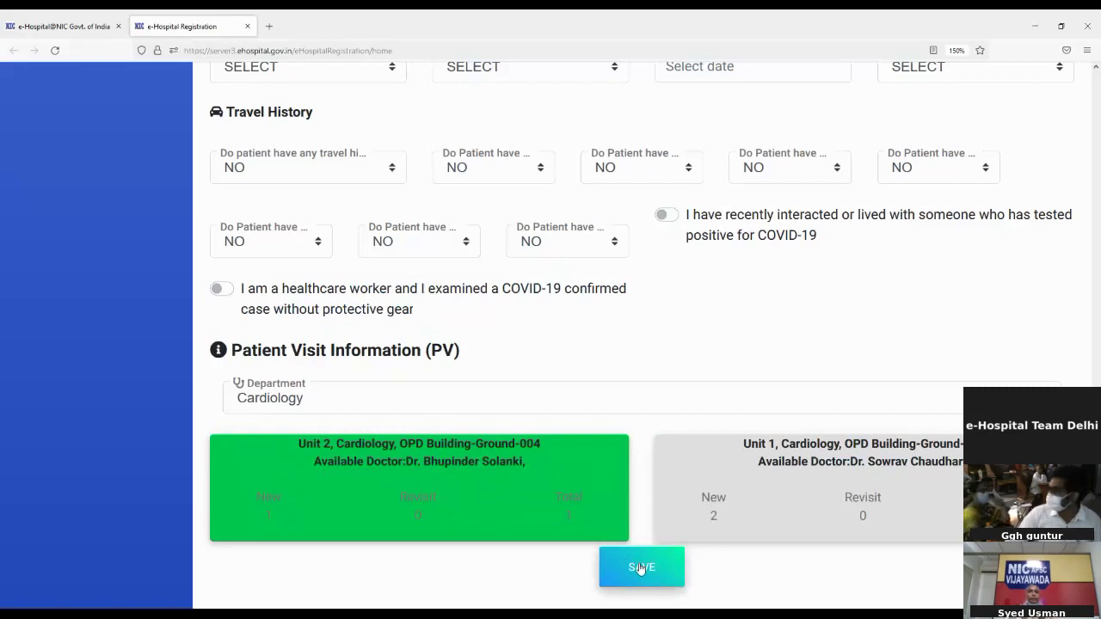
Save the registration and confirm registering the patient in Cardiology Unit 2
click(641, 569)
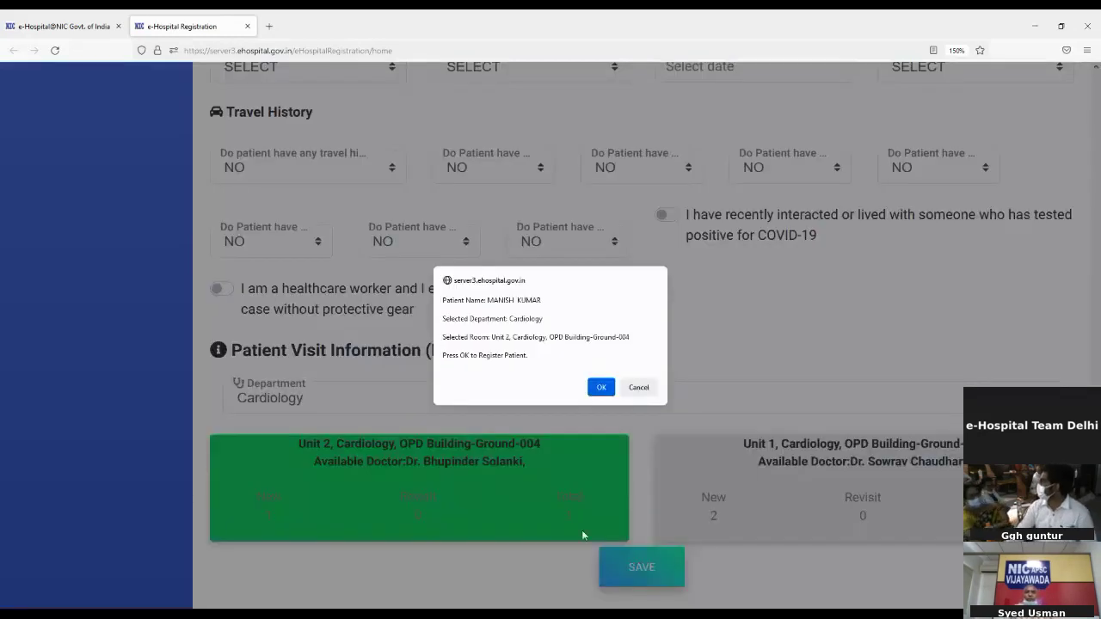
click(600, 389)
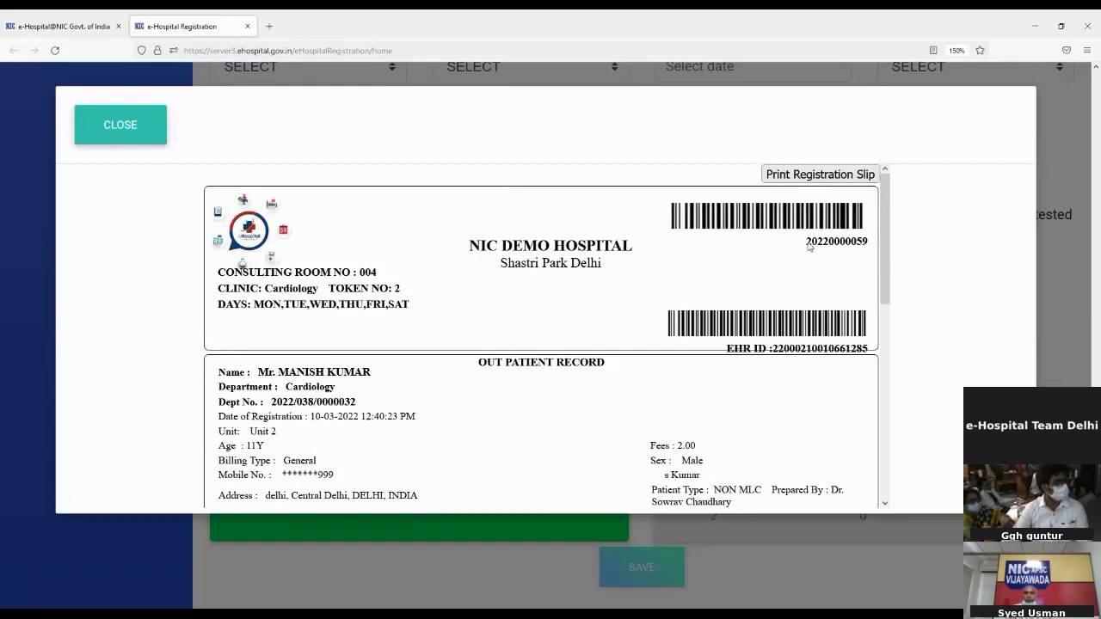
drag(808, 244, 870, 241)
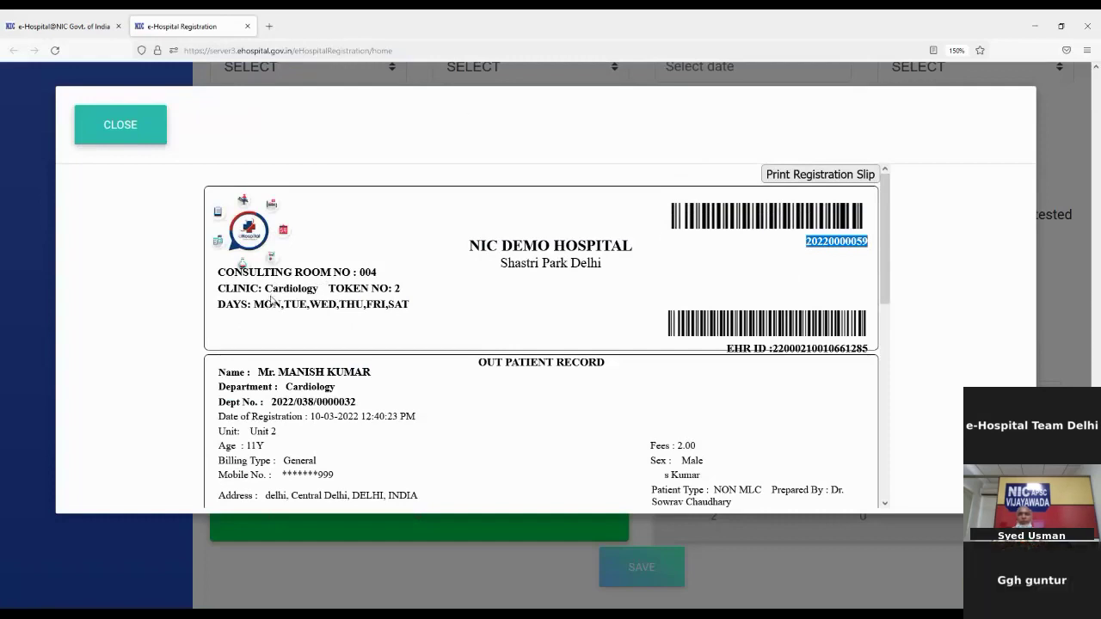
click(220, 272)
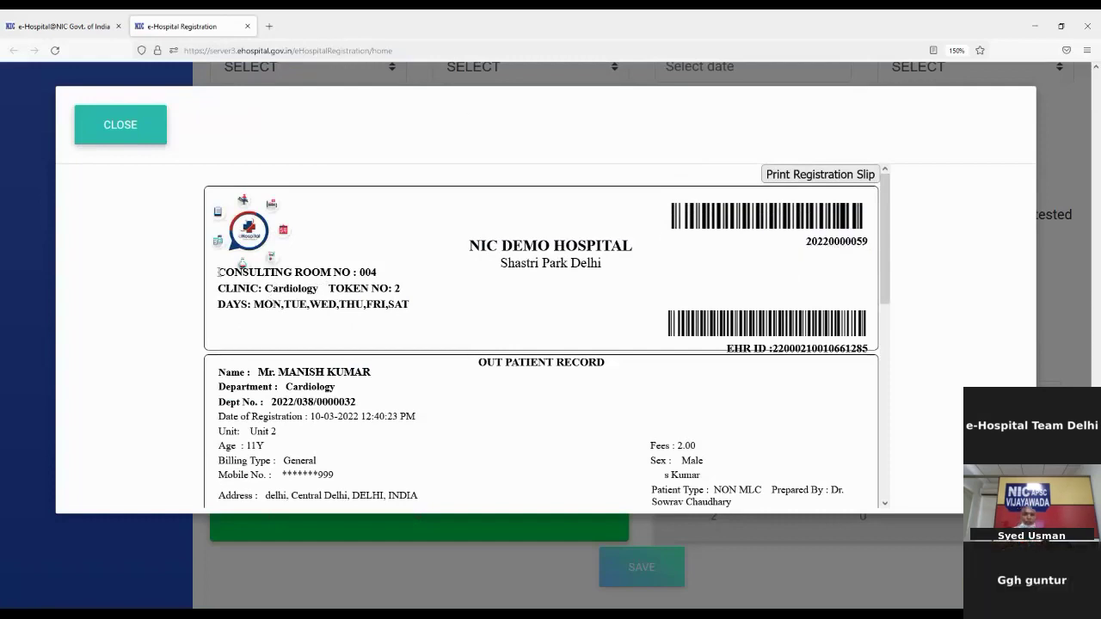
drag(219, 272, 401, 291)
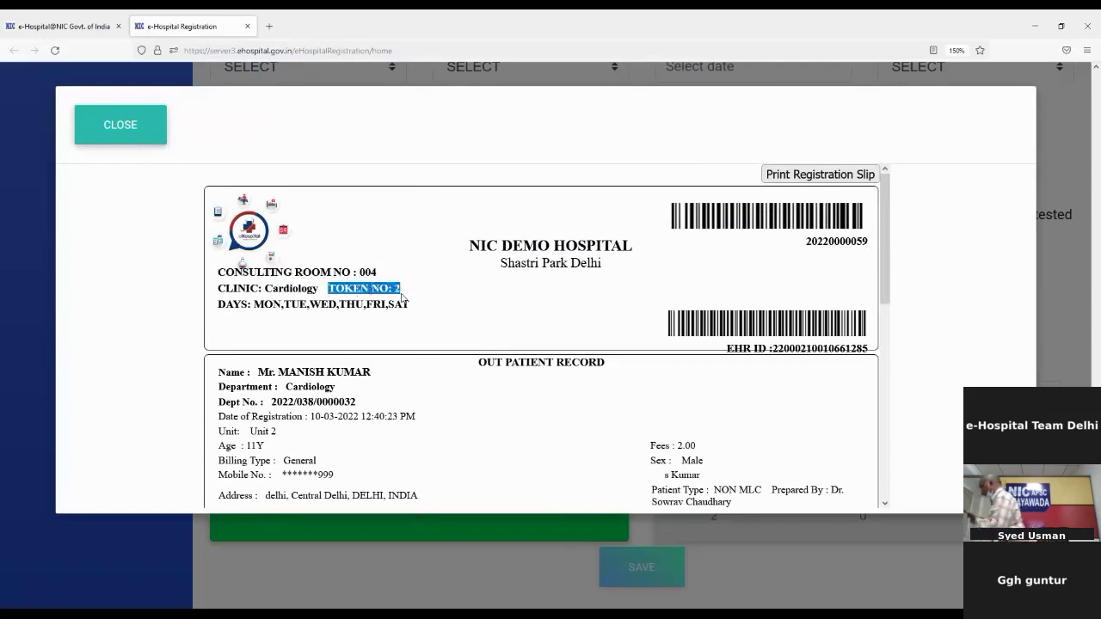
scroll(393, 370, down, 3)
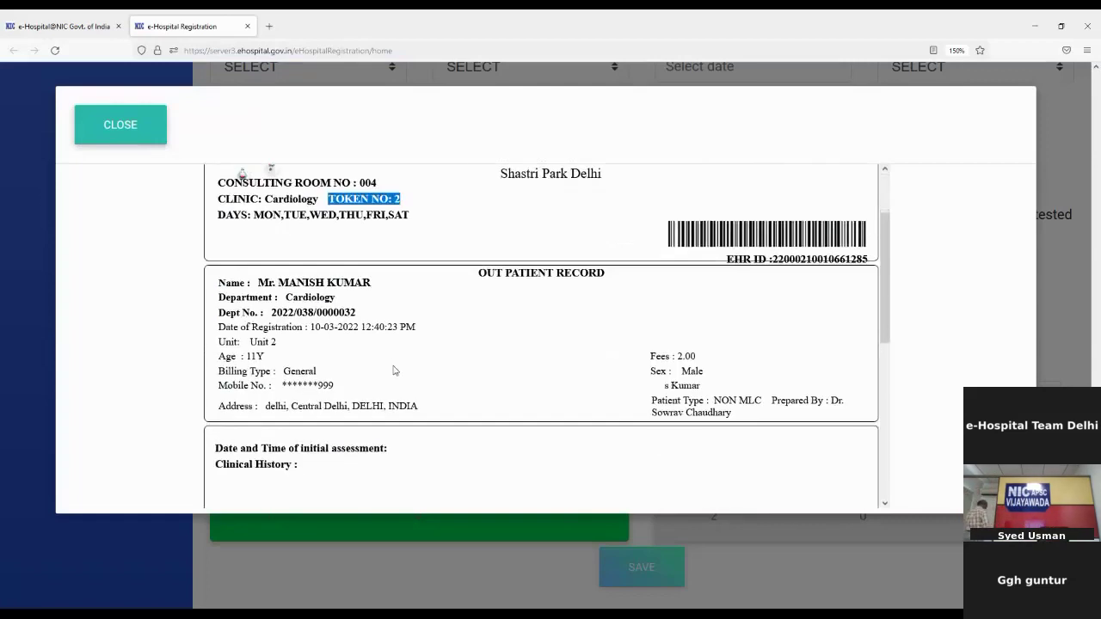
scroll(393, 370, down, 2)
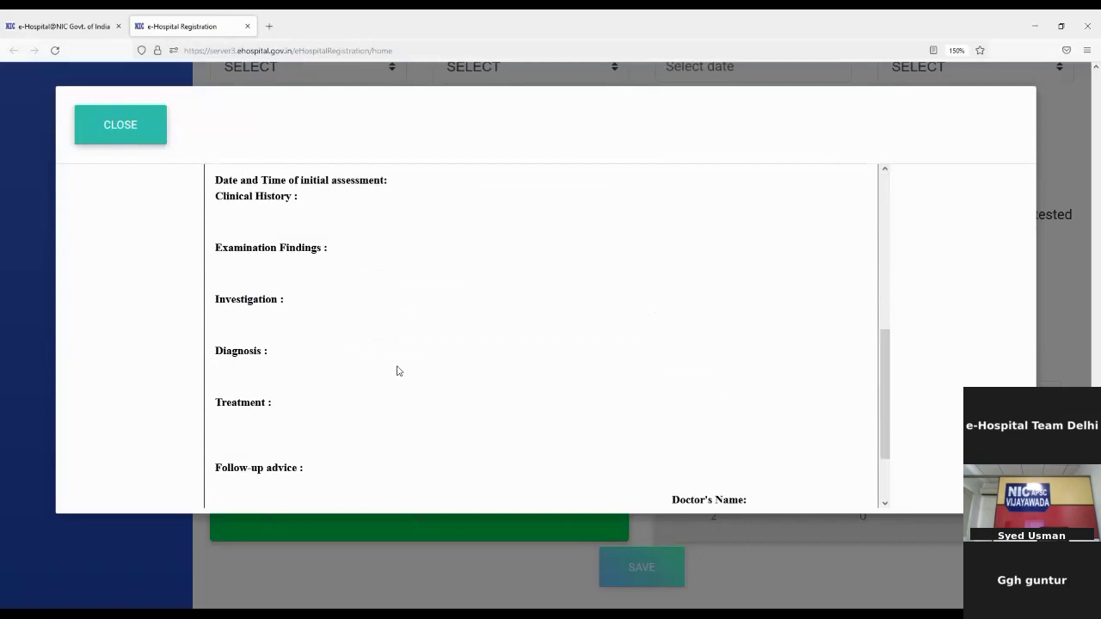
scroll(397, 371, up, 10)
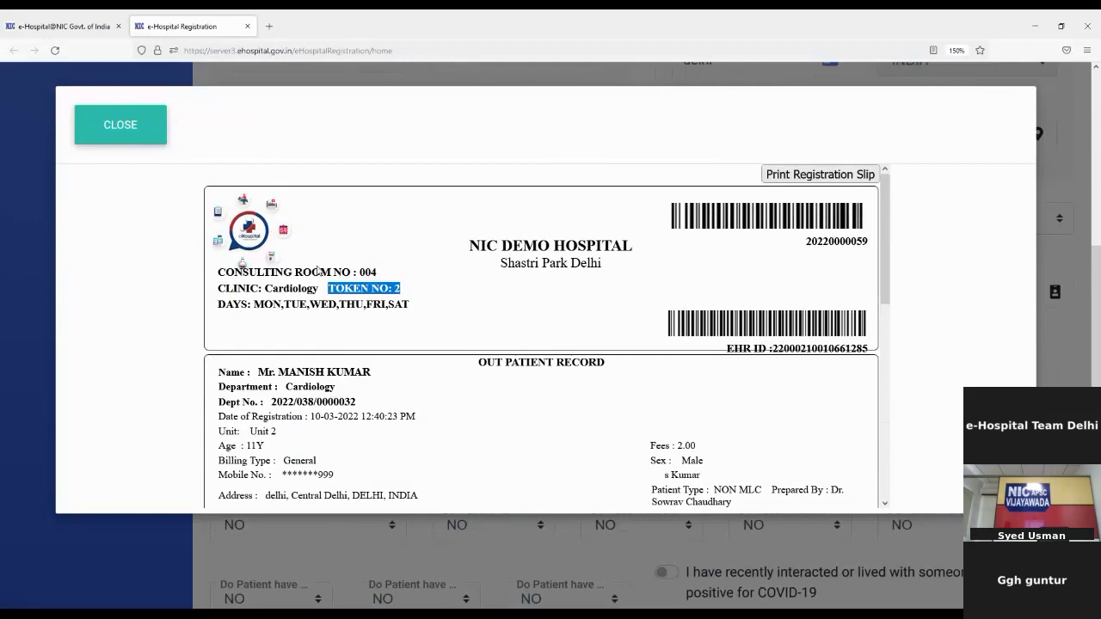
Close the registration slip and Health ID popup, then return to the dashboard tab
click(112, 129)
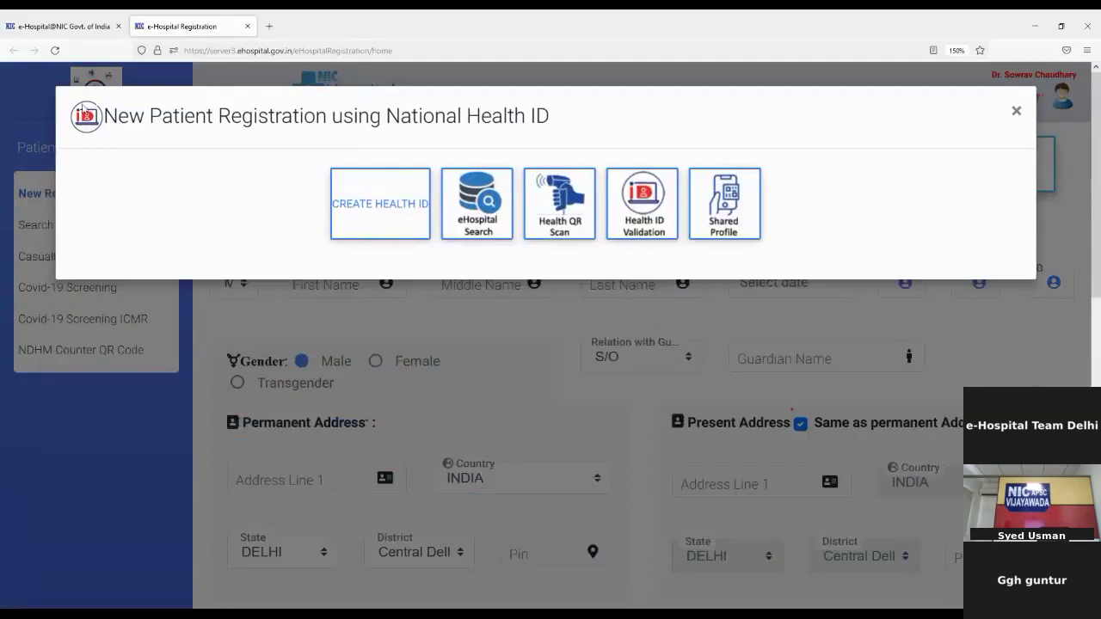
click(1018, 120)
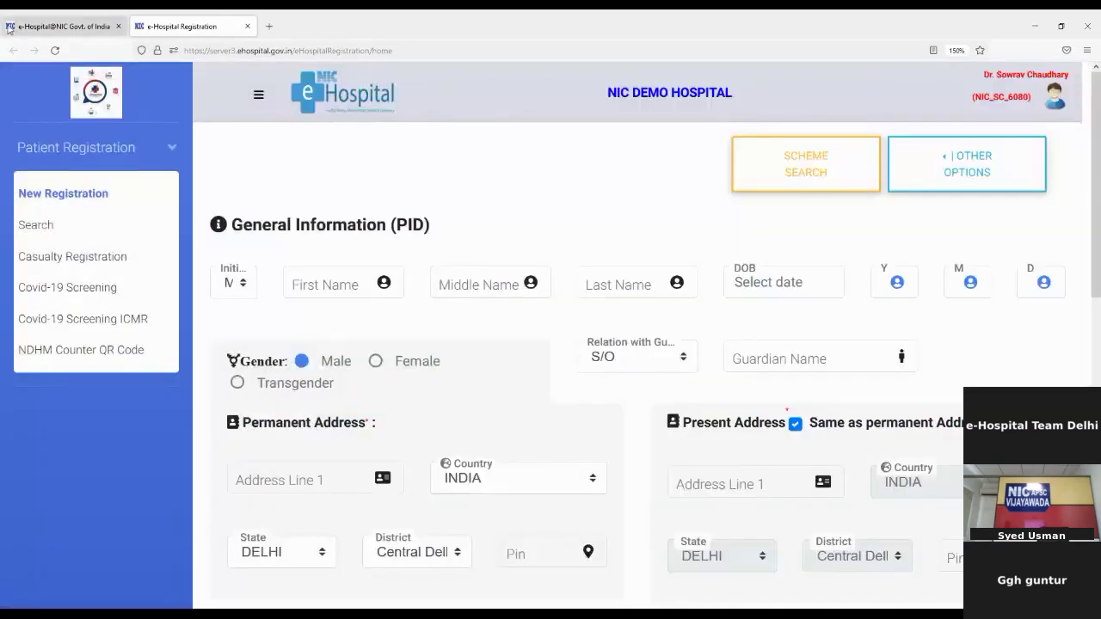
click(35, 26)
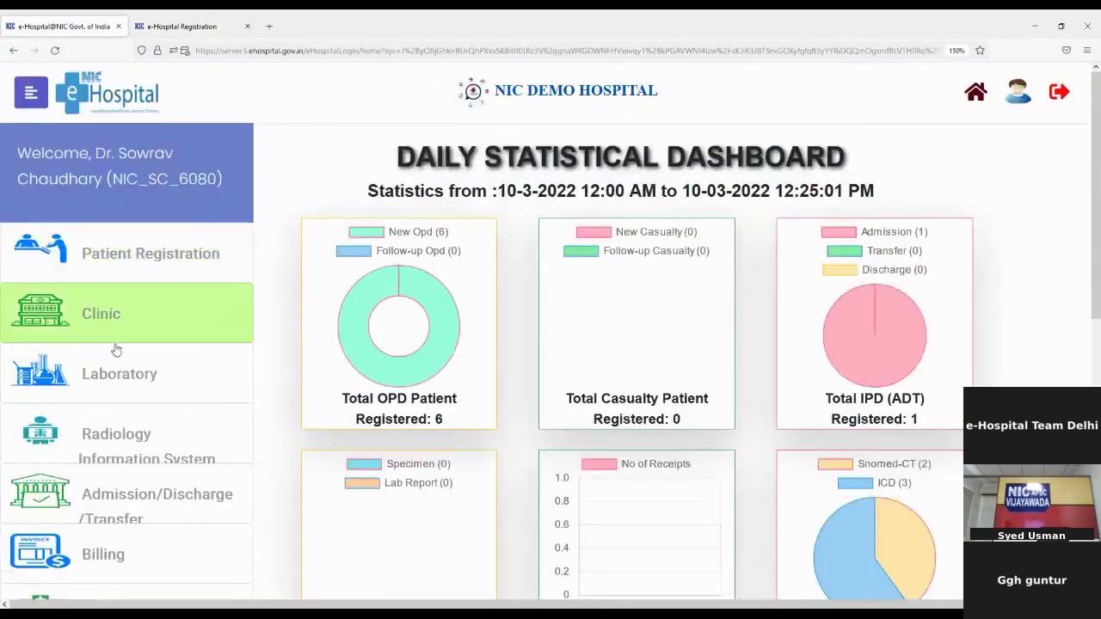
Launch Clinic in a separate window and expand its Clinic Visit, Treatment and Surgery functions
click(69, 333)
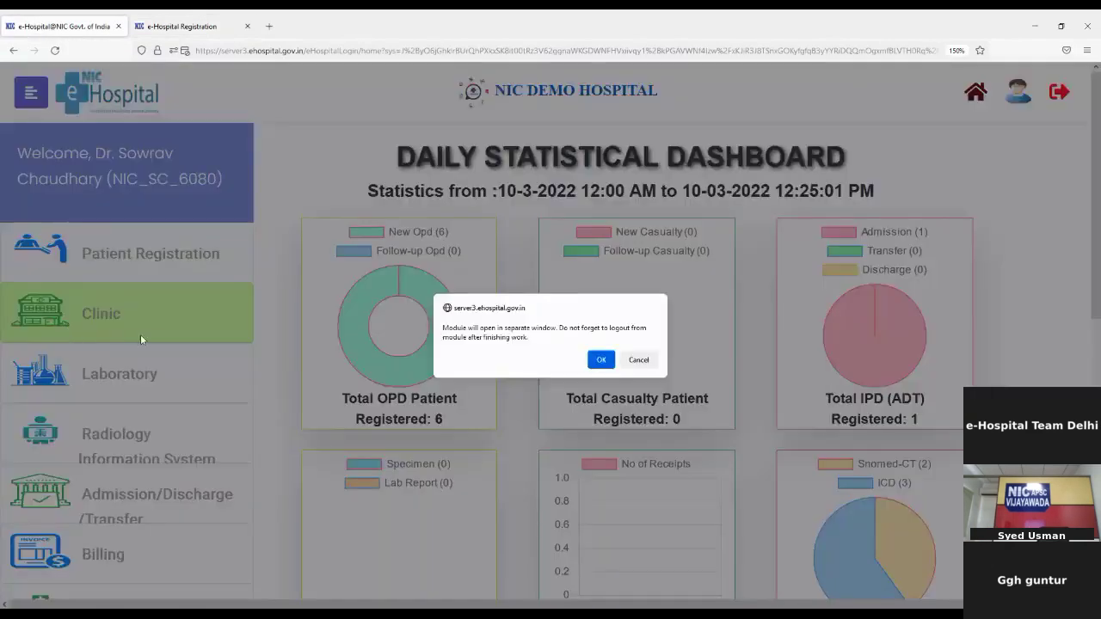
click(600, 359)
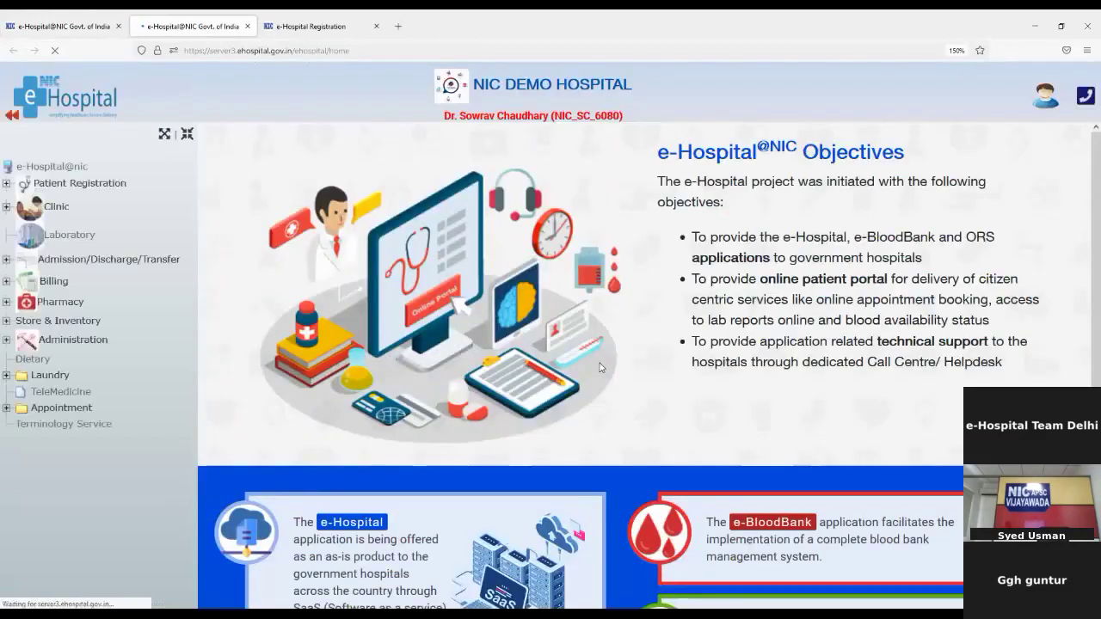
click(50, 211)
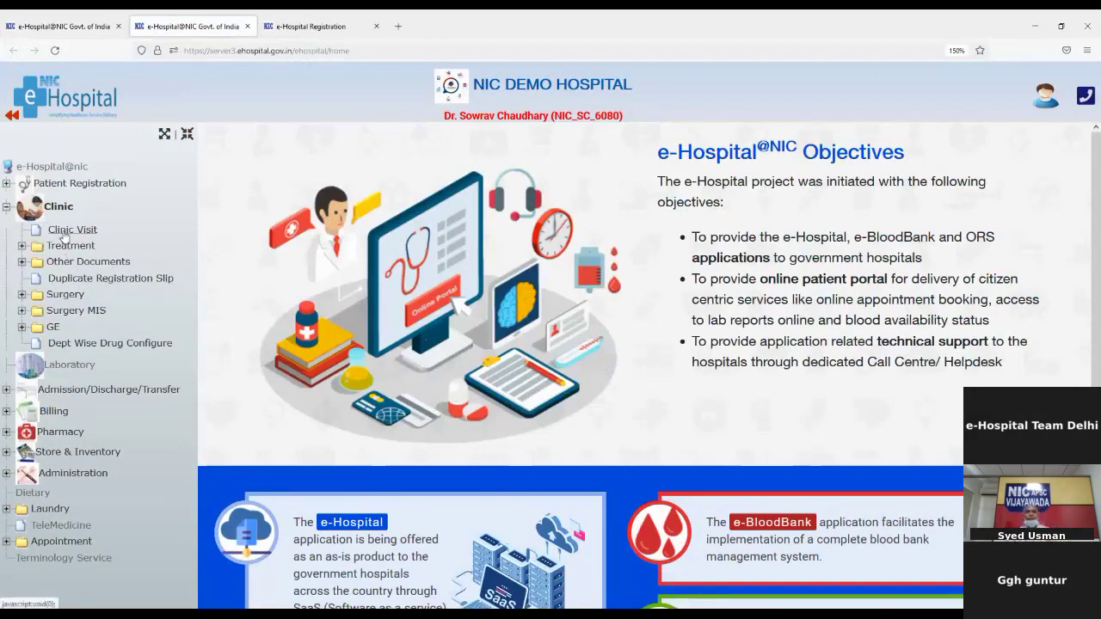
Start a clinic visit with the care point set to Cardiology clinic, room 003
click(65, 230)
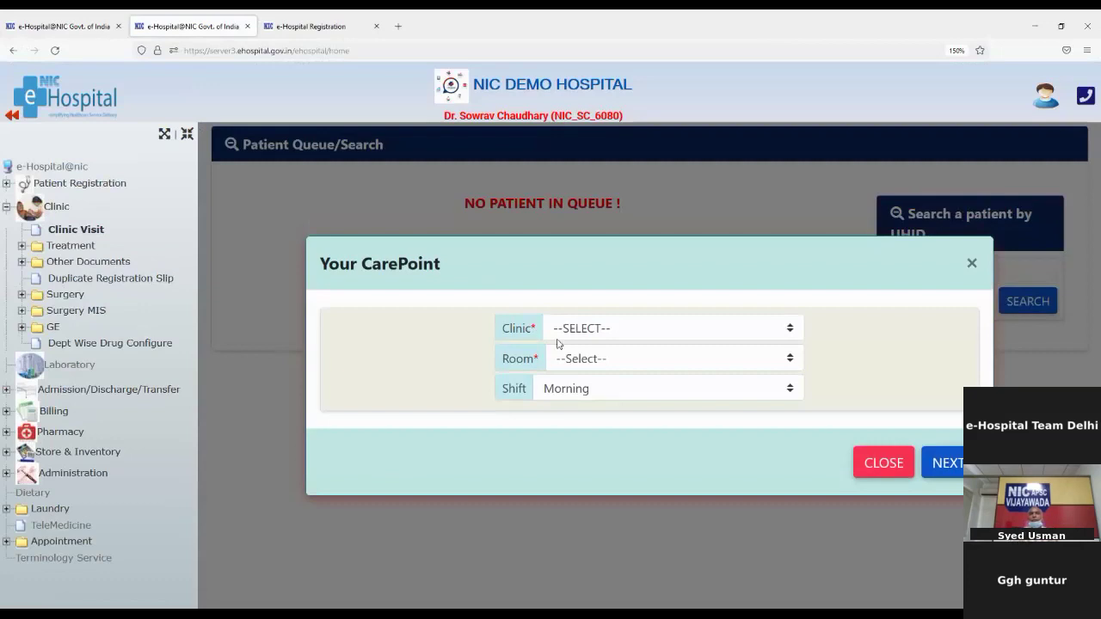
click(573, 329)
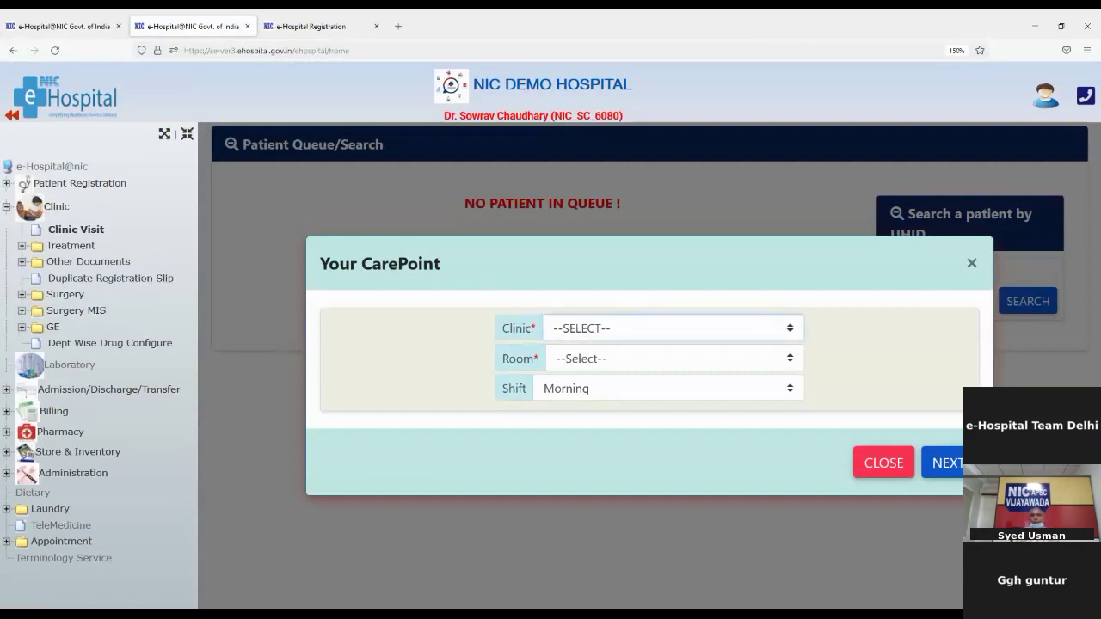
click(587, 414)
click(575, 368)
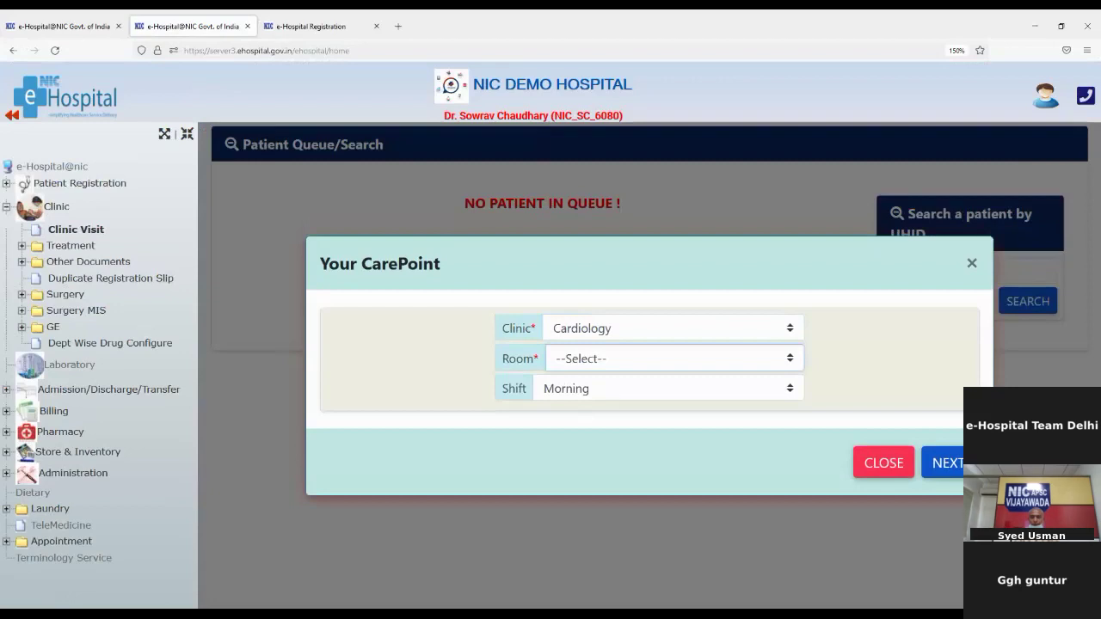
click(567, 422)
Confirm the care point, dismiss the missing UHID warning, and reopen the care point settings to change room
click(947, 465)
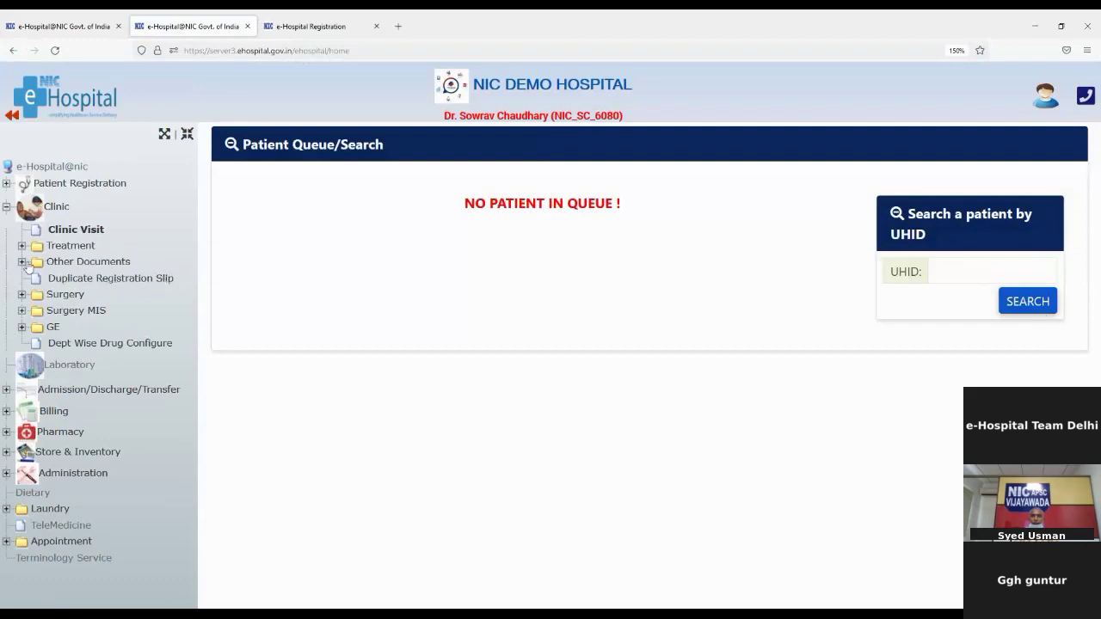
click(1029, 303)
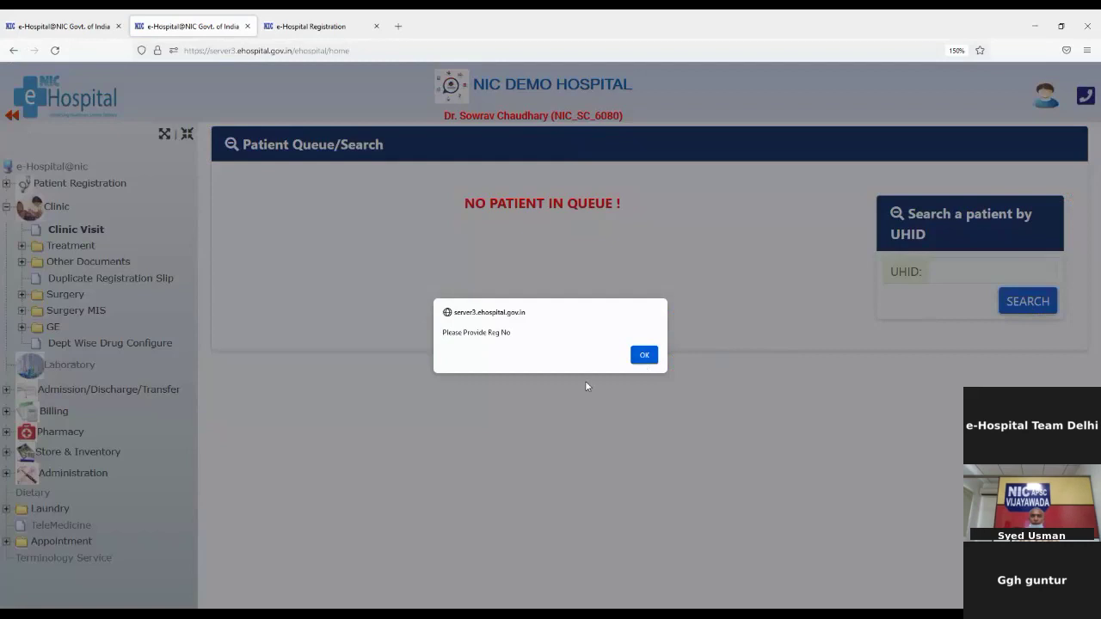
click(644, 354)
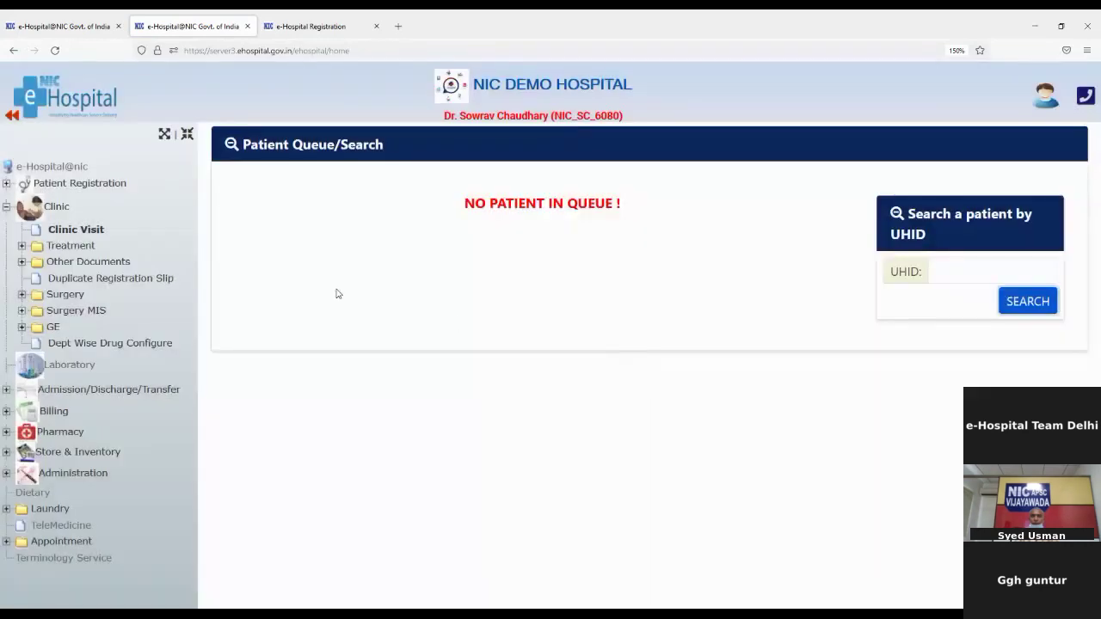
click(64, 232)
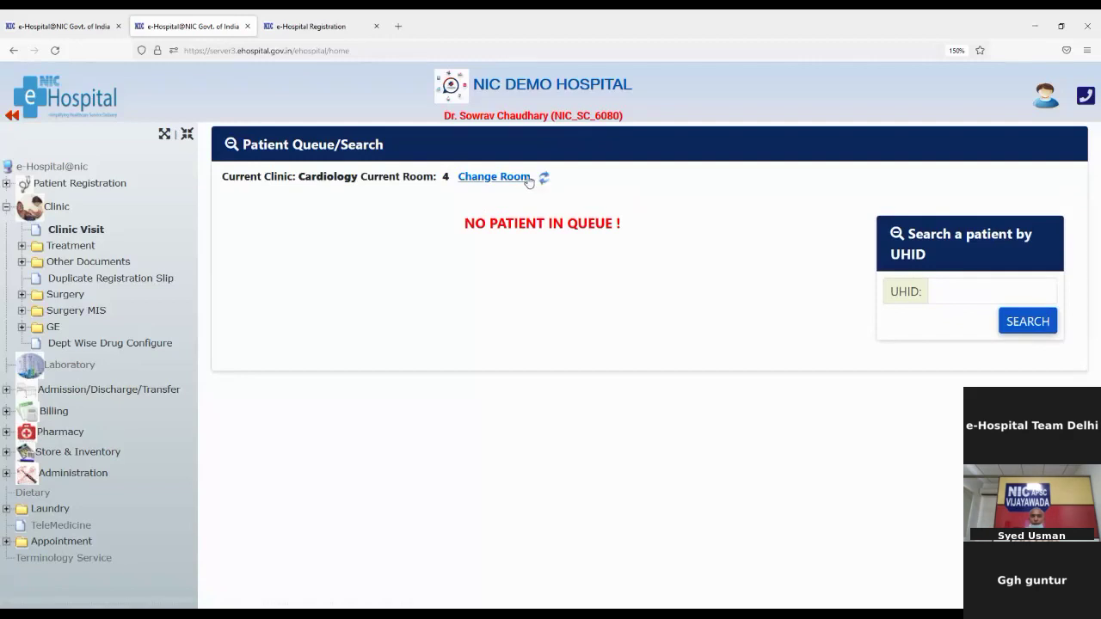
click(512, 178)
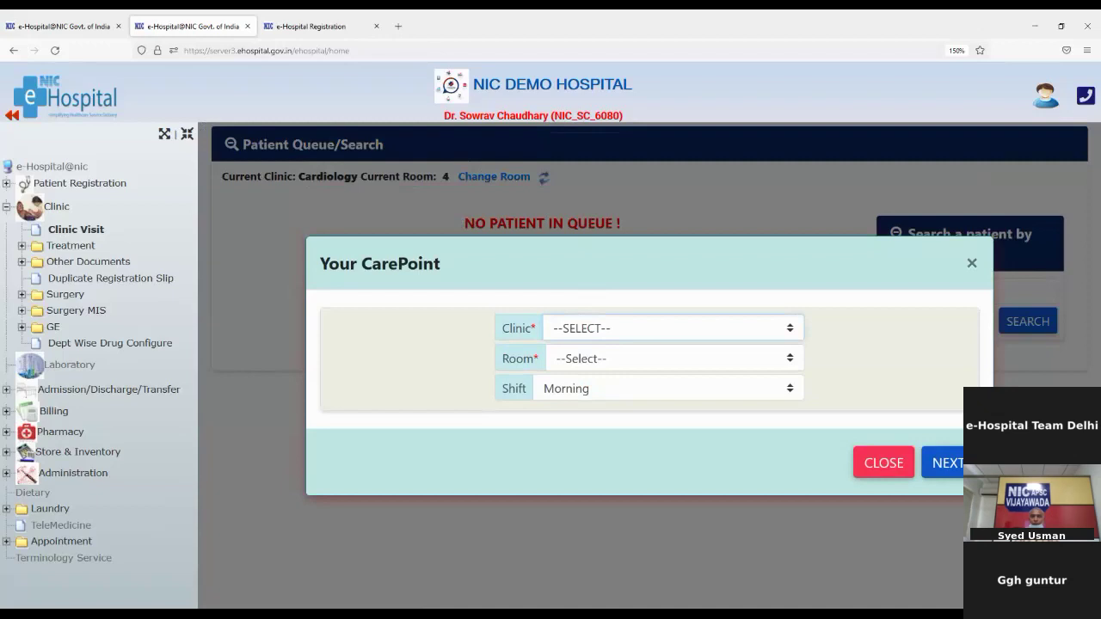
Switch the care point to Cardiology room 004 and load its queue of two patients
click(604, 411)
click(596, 360)
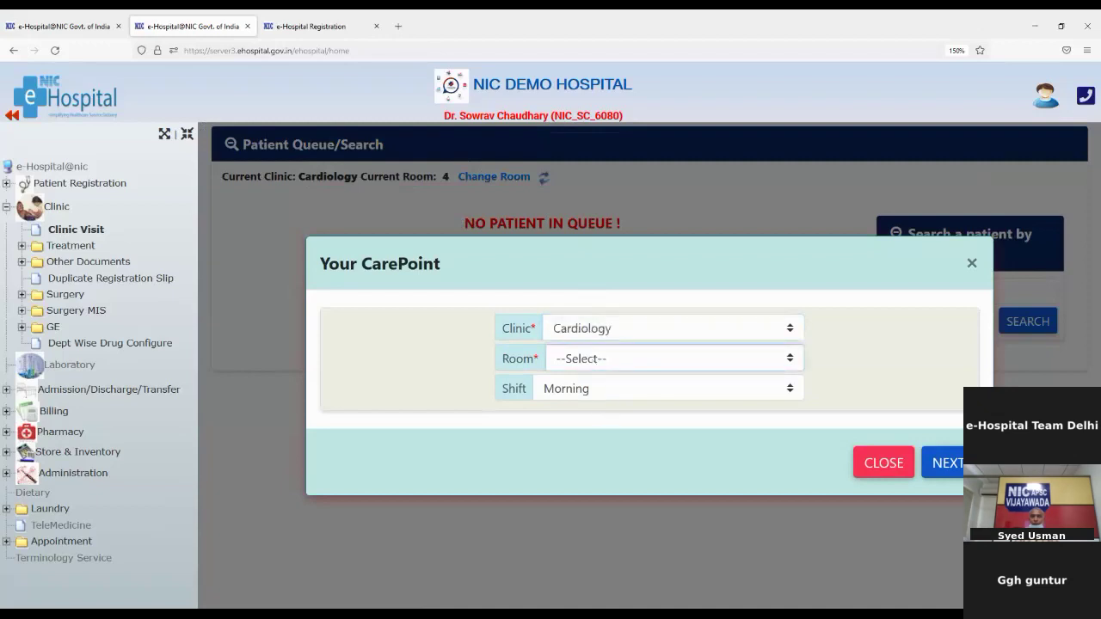
click(590, 433)
click(957, 476)
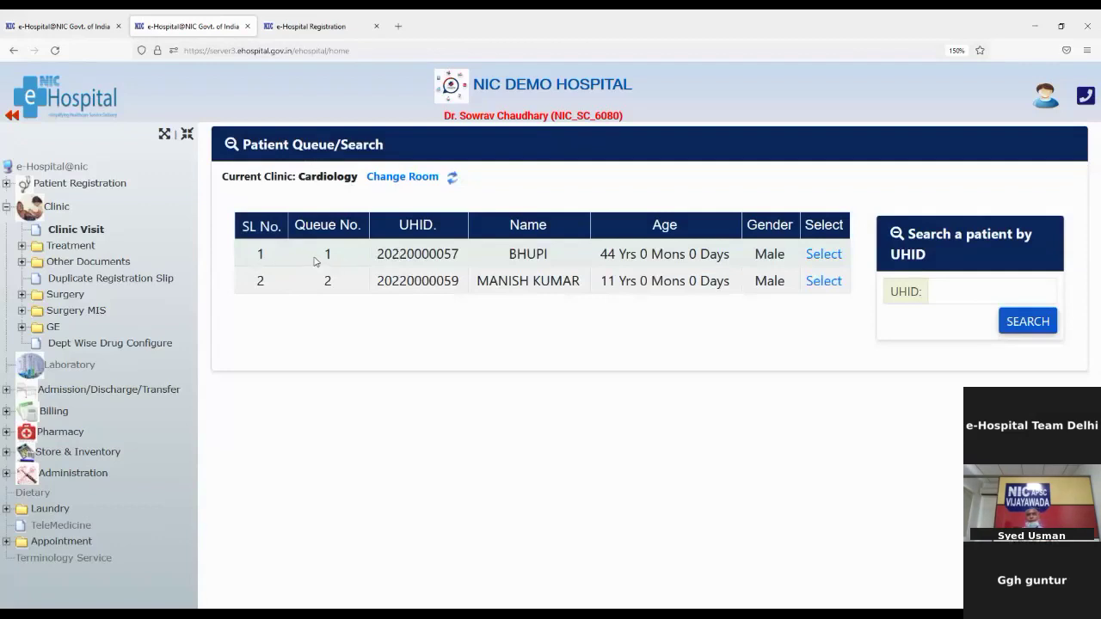
Open the record of patient number 1 in the Cardiology room 004 queue
drag(315, 255, 337, 290)
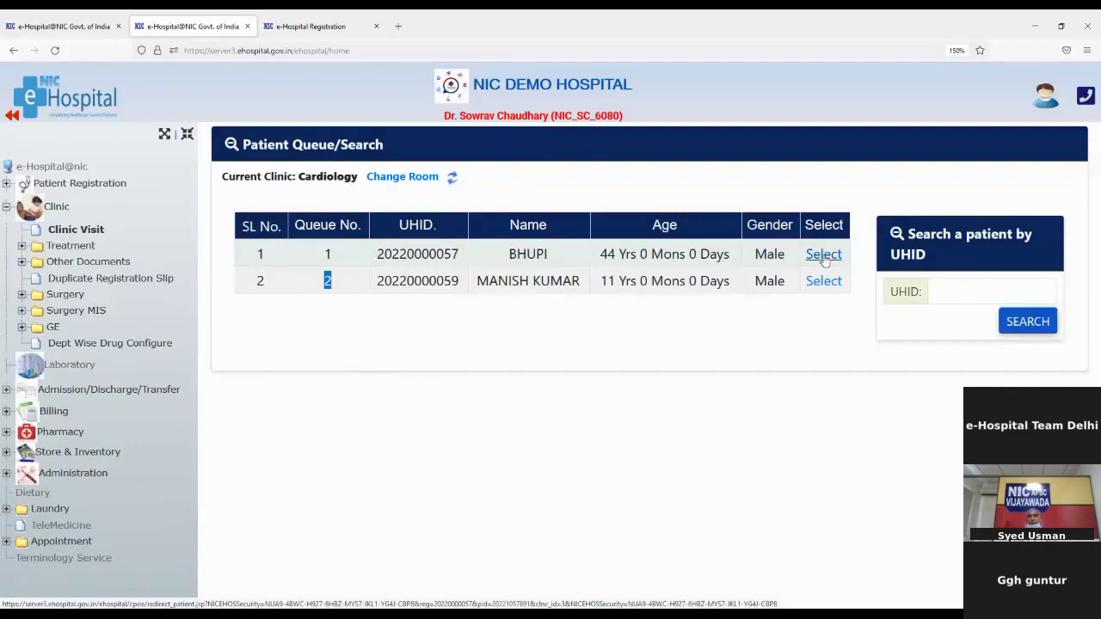
click(823, 256)
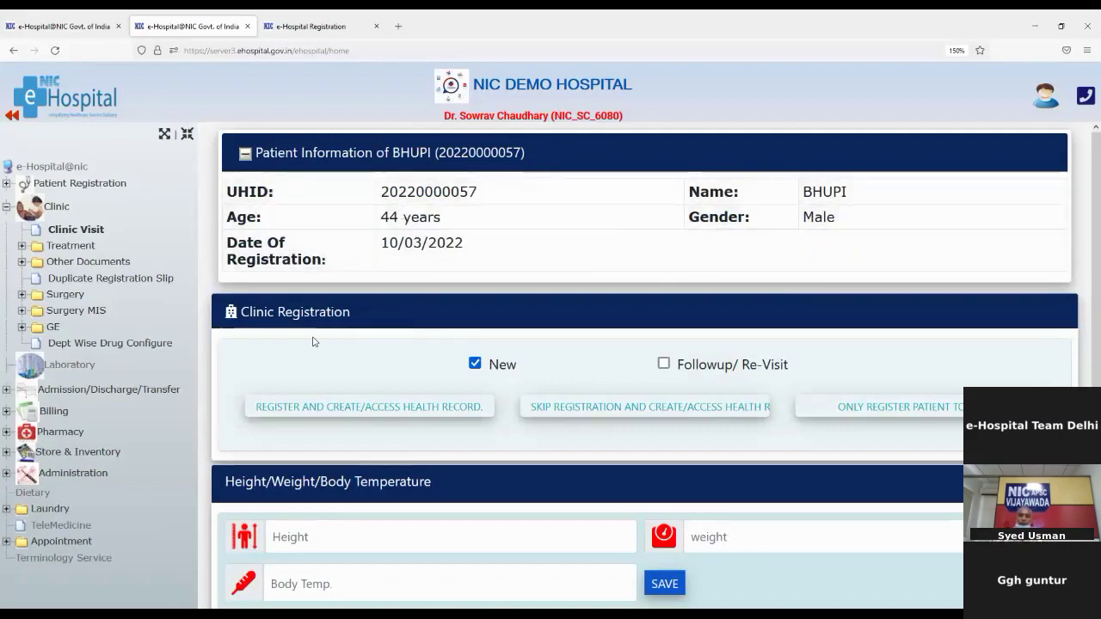
scroll(414, 379, down, 1)
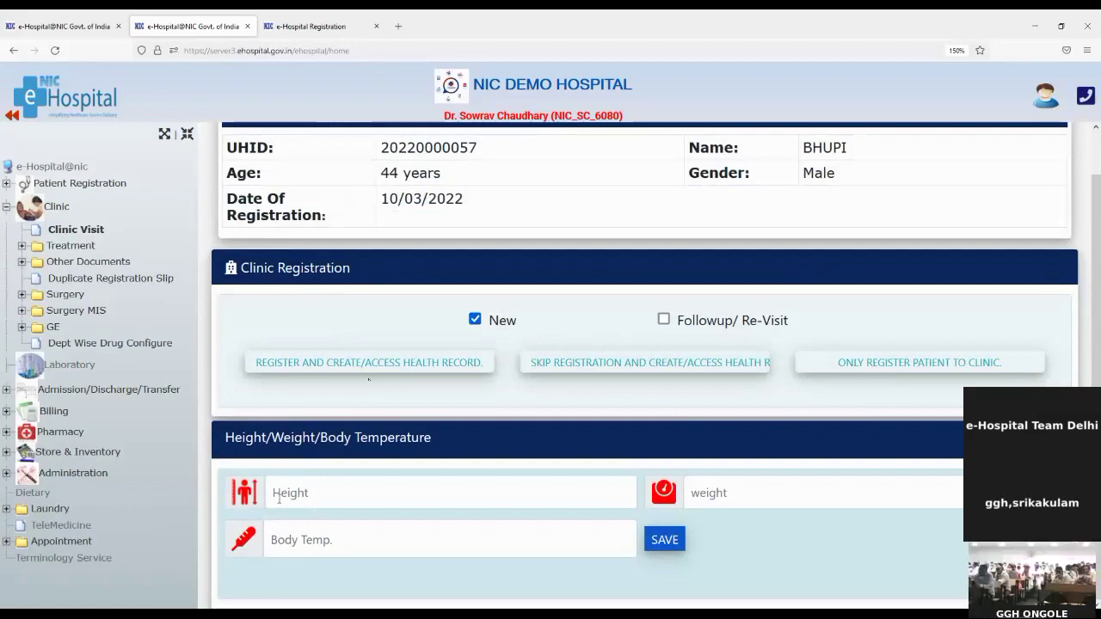
Enter height 158, weight 78 and body temperature 99, then save the vitals
click(369, 494)
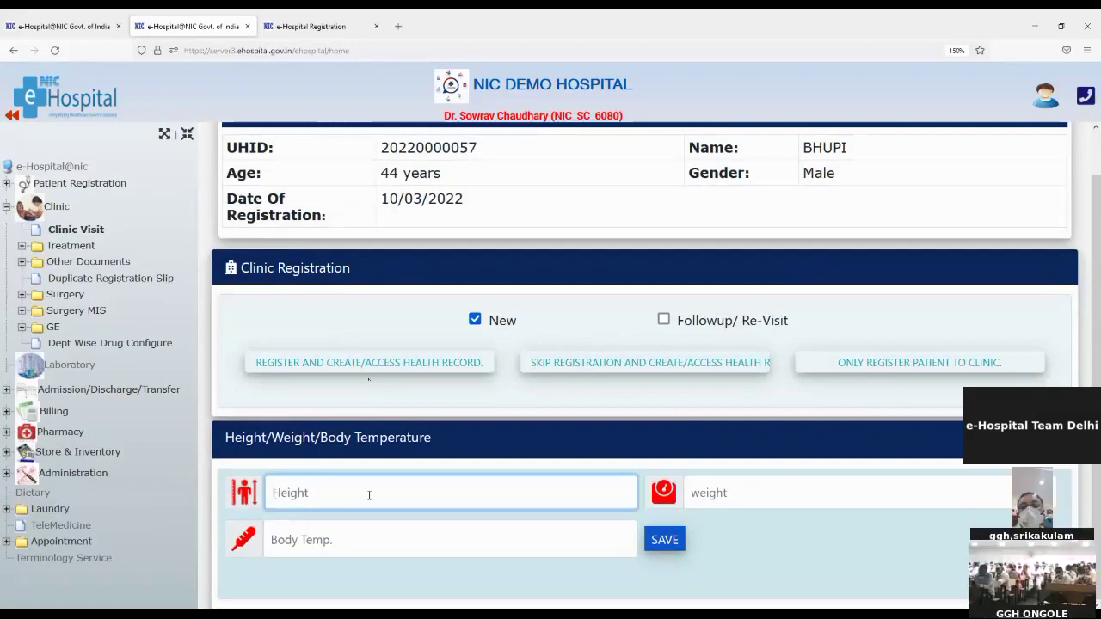
text(158)
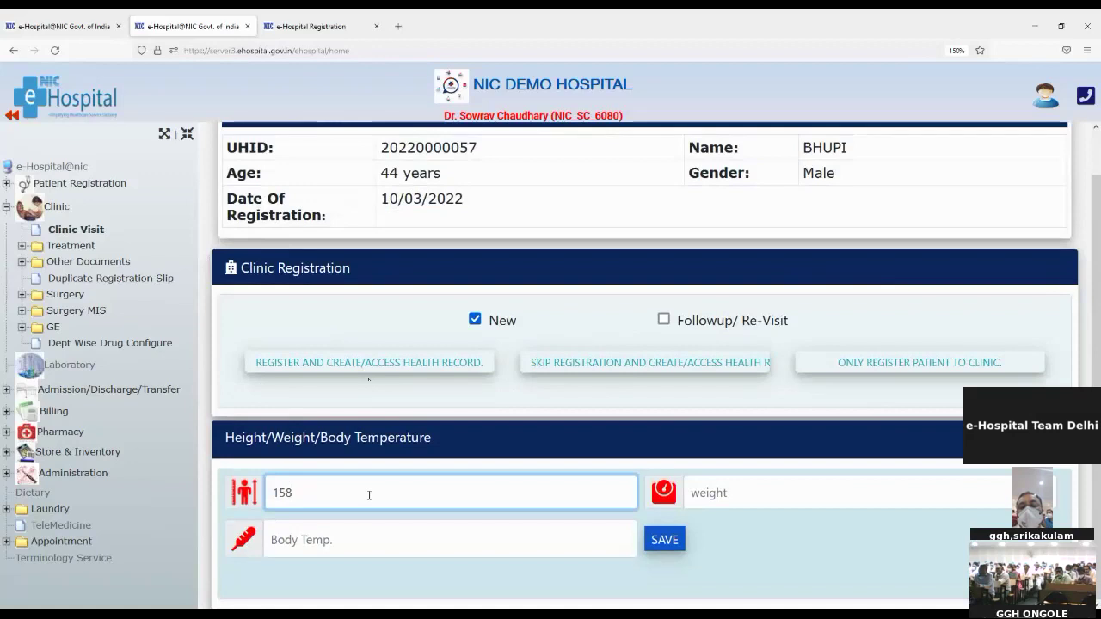
click(889, 499)
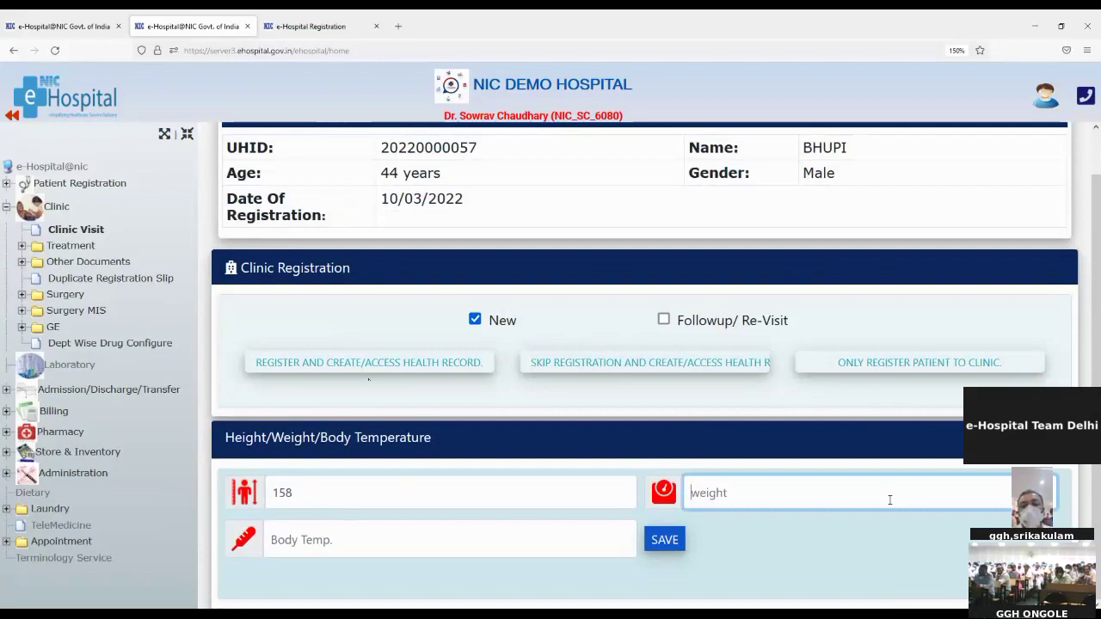
text(78)
click(463, 539)
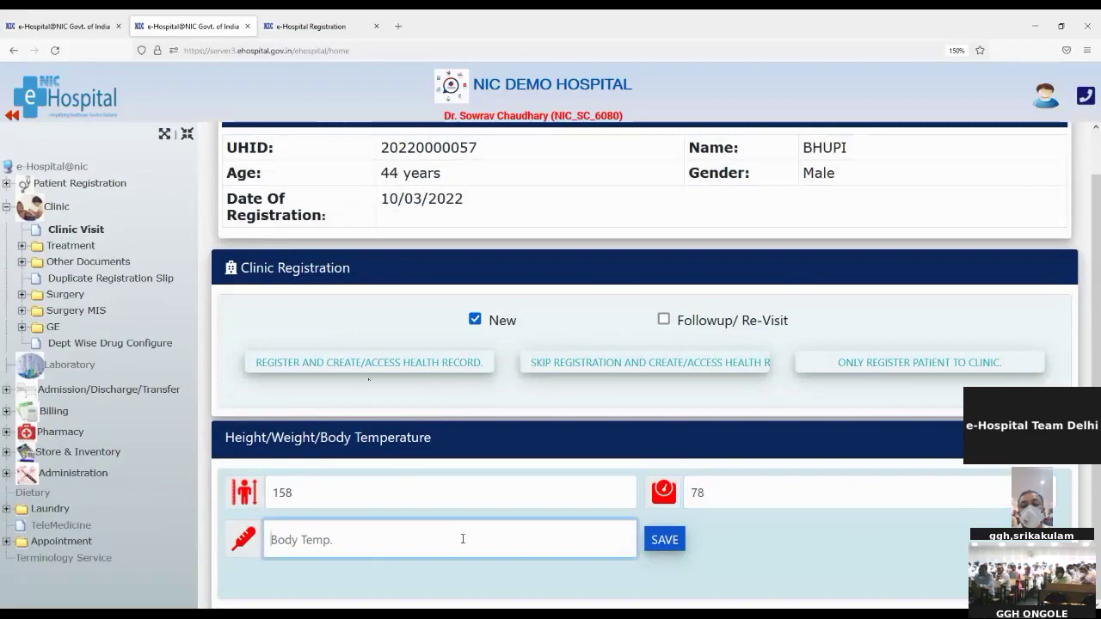
text(99)
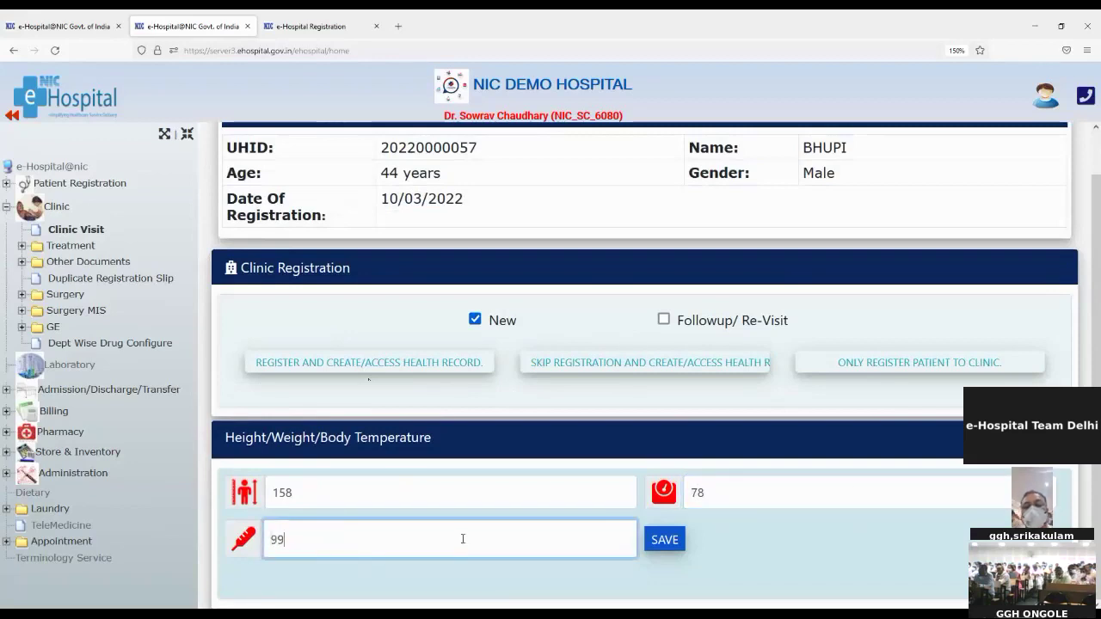
click(664, 544)
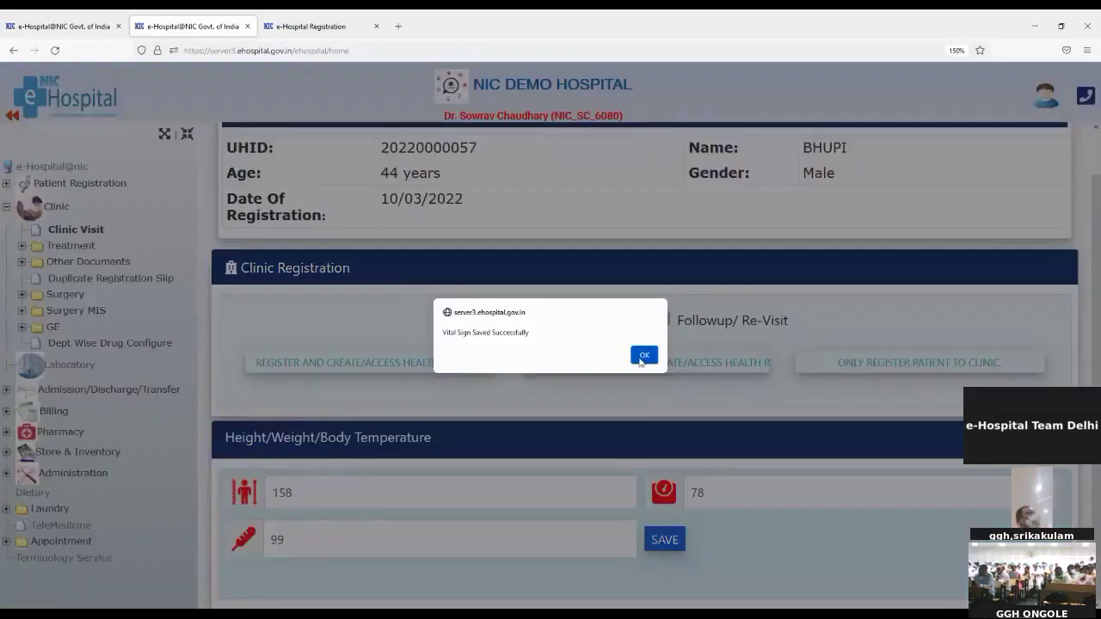
click(643, 355)
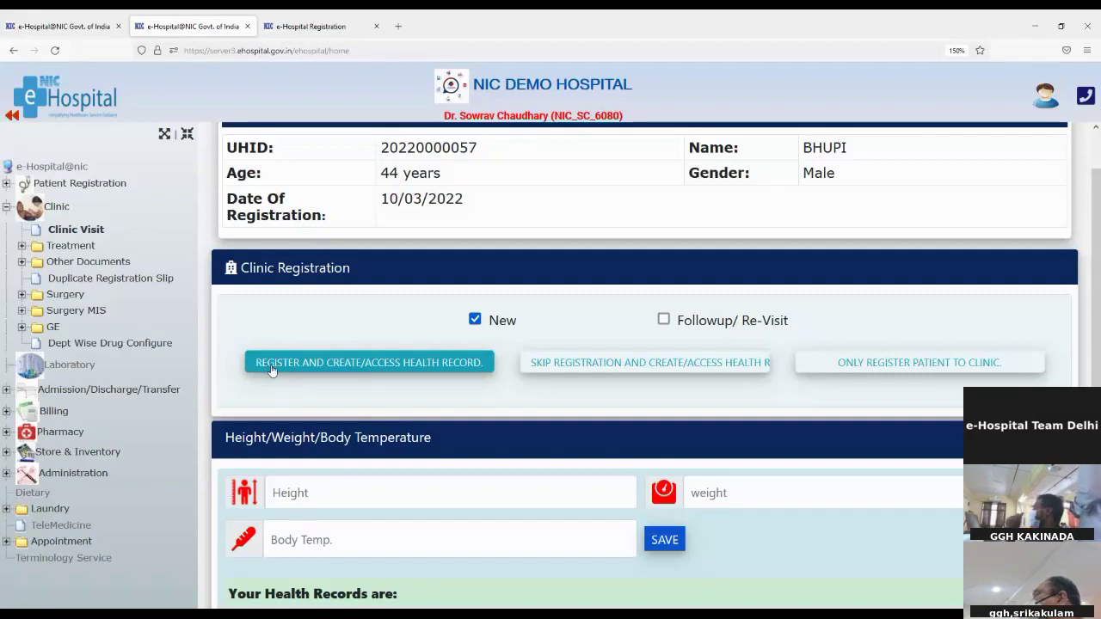
Register the patient as a new clinic visit and create their health record
click(271, 366)
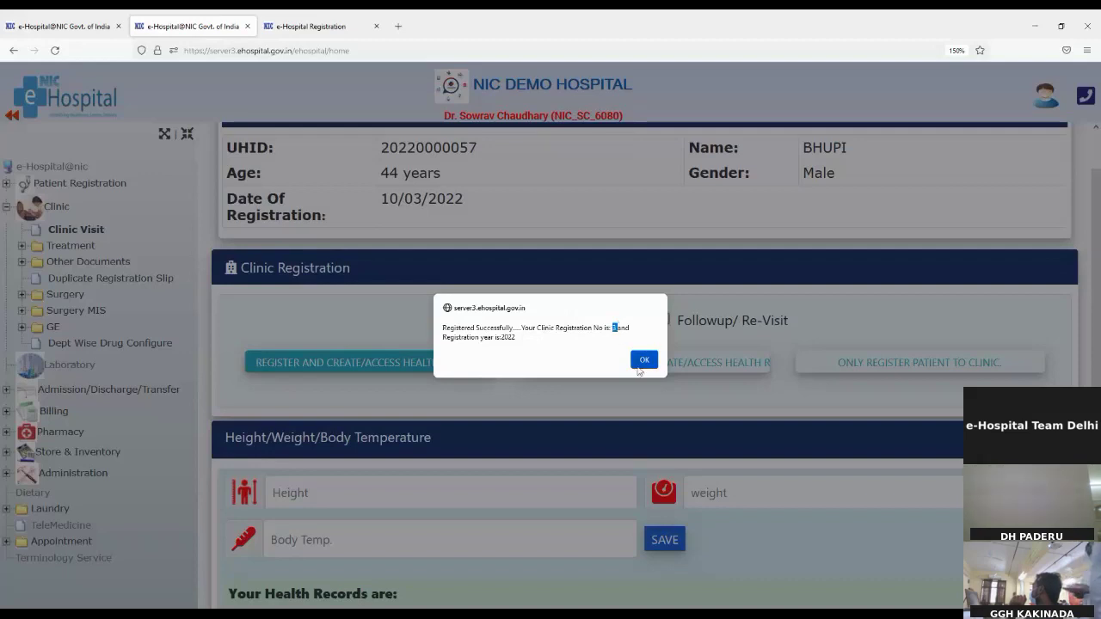
click(642, 361)
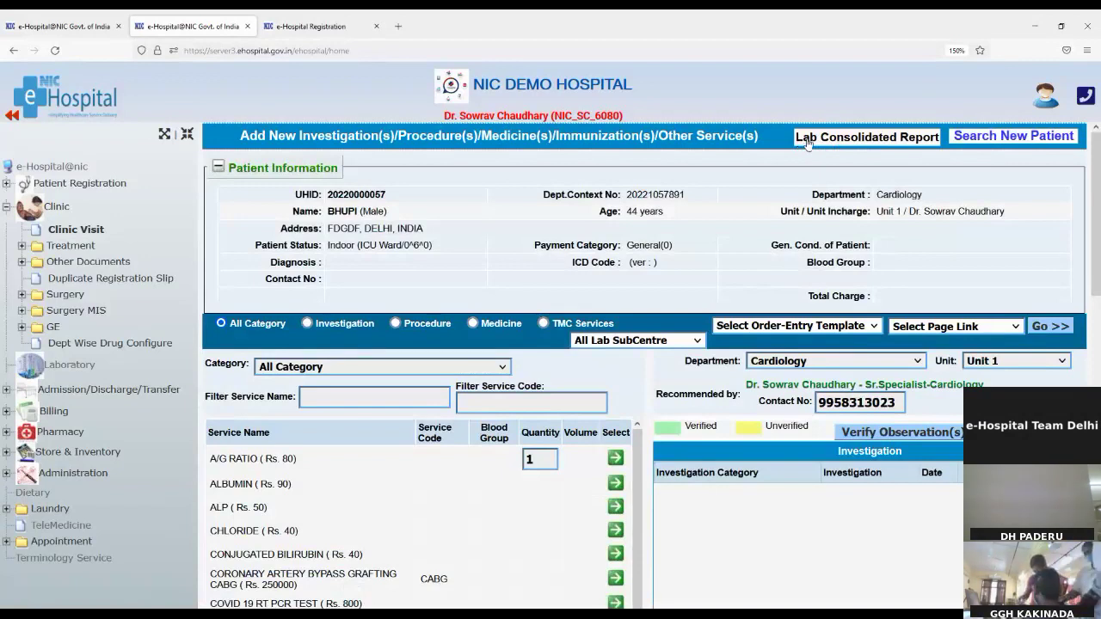
Open the patient's Lab Consolidated Report, which shows no data found
click(808, 142)
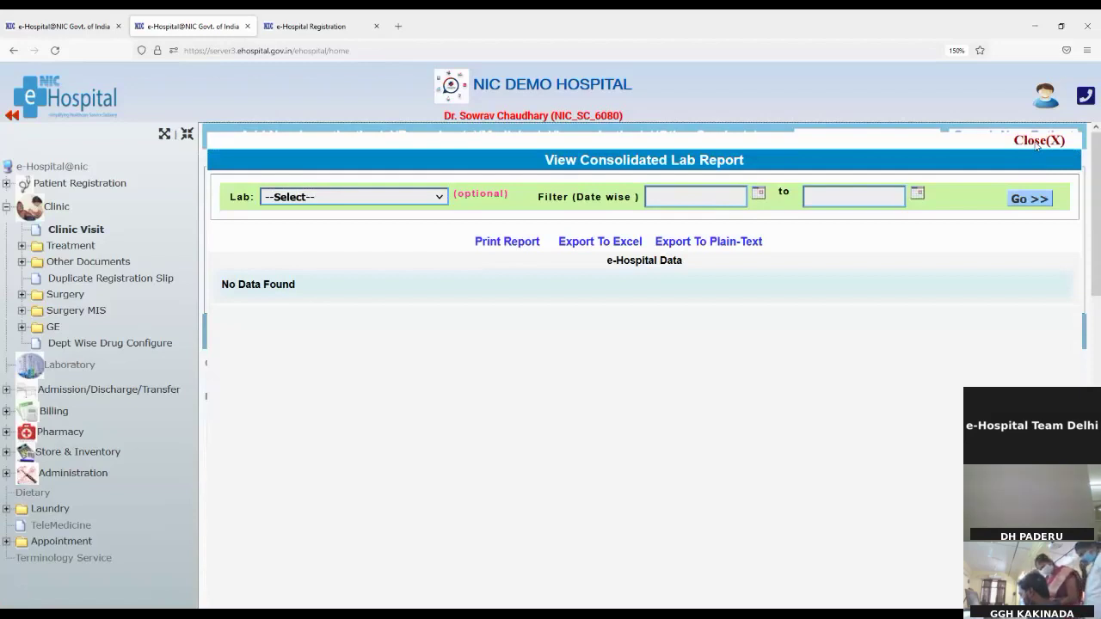
Close the empty consolidated lab report popup
click(1037, 143)
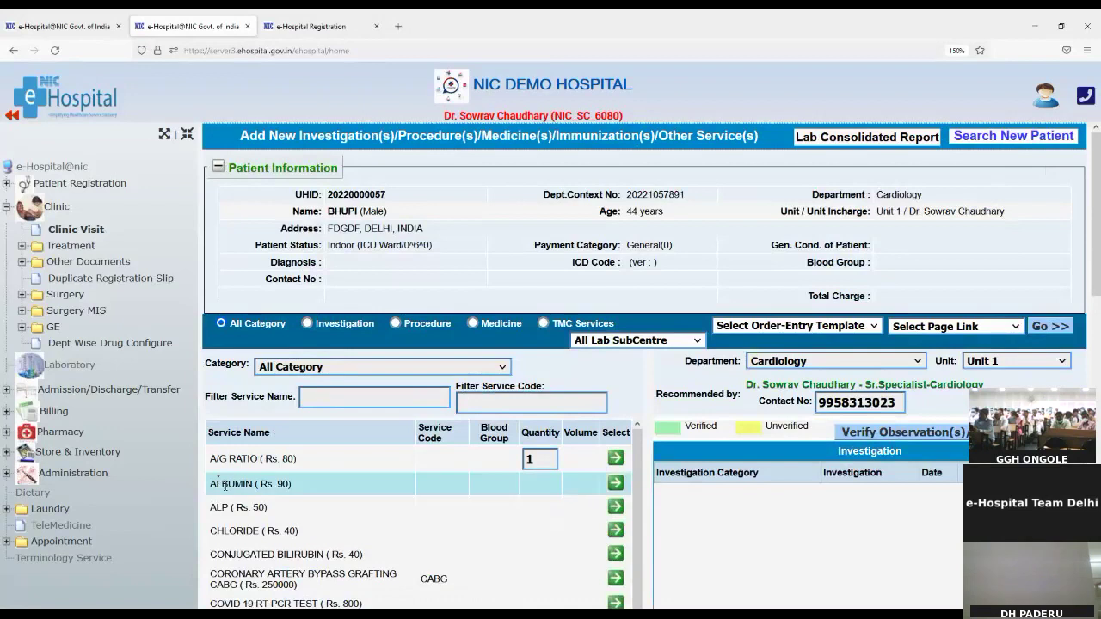
Filter the service list to the BIOCHEMISTRY category
click(314, 400)
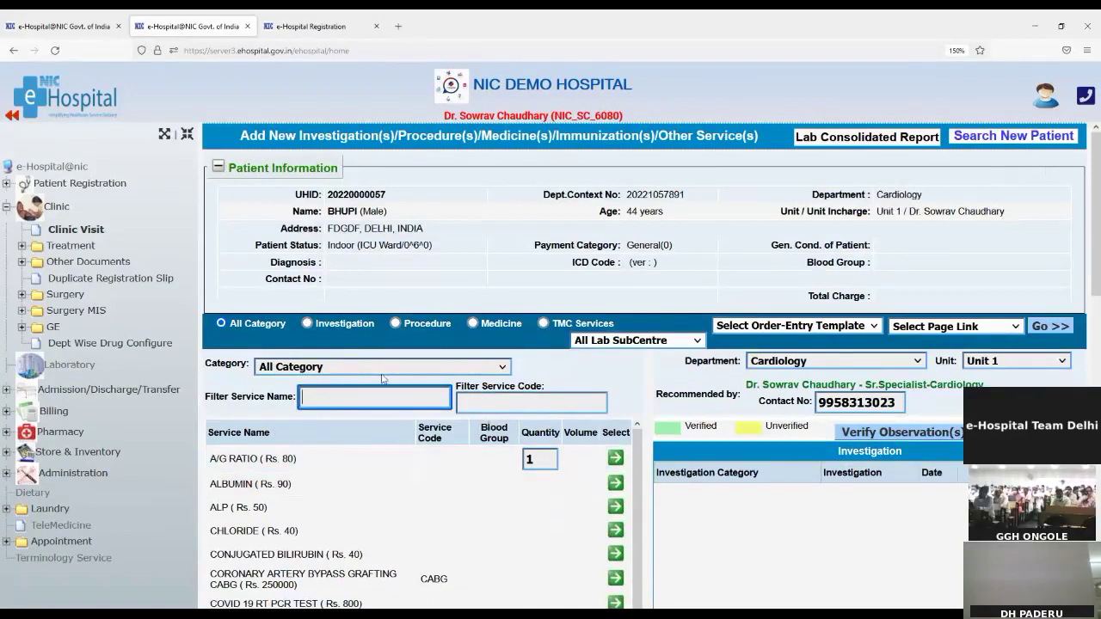
click(279, 370)
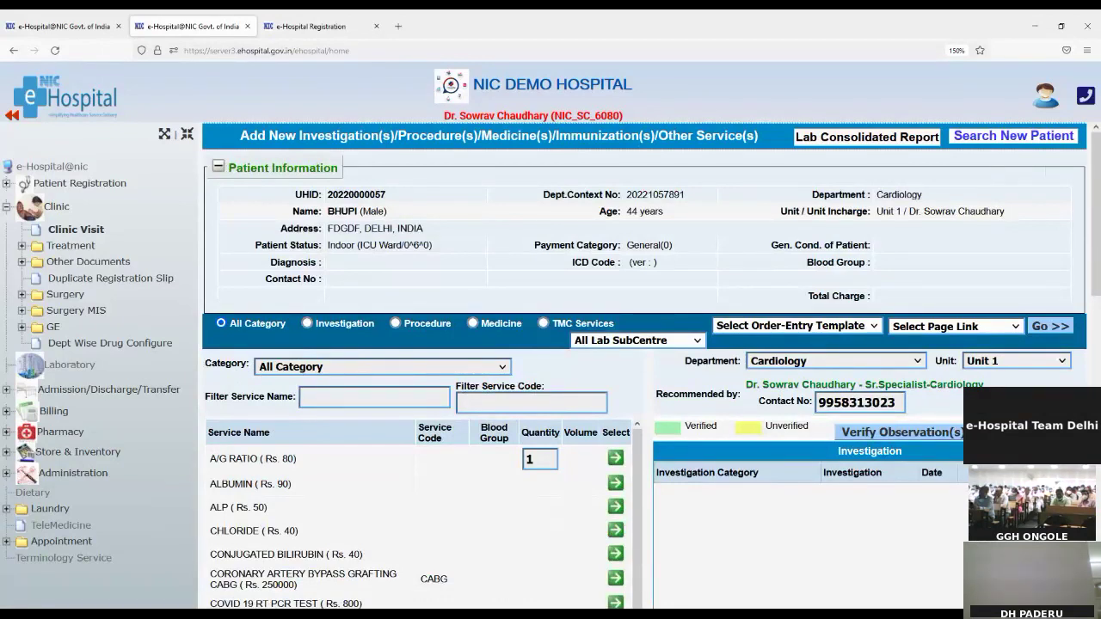
click(306, 433)
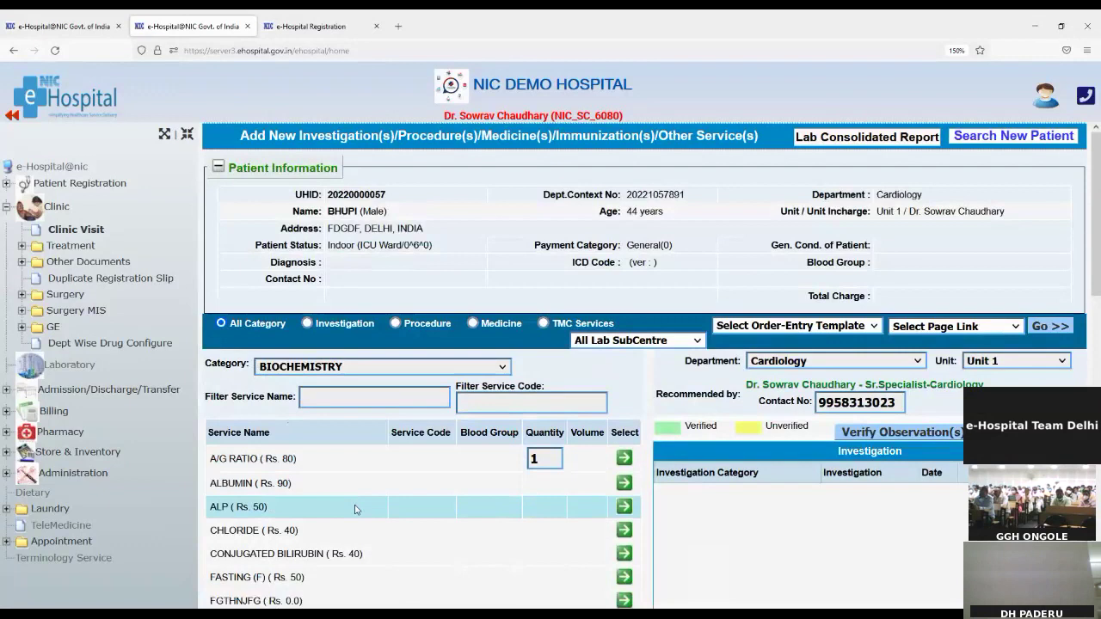
Add PLASMA GLUCOSE (Fasting and Postprandial, charge 75) to the investigation order
scroll(355, 510, down, 2)
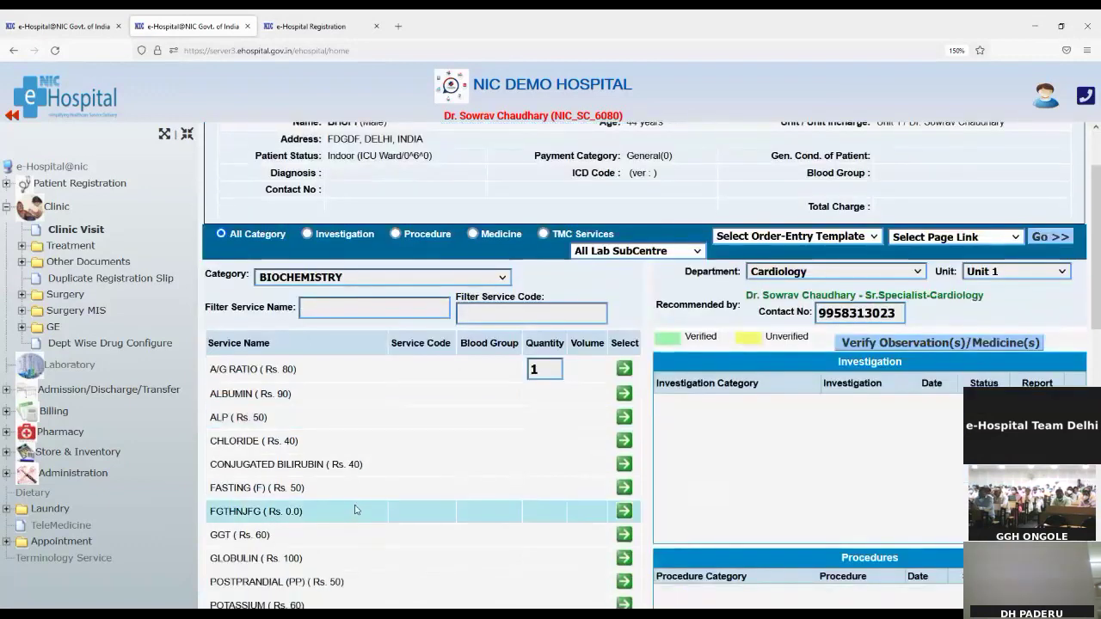
scroll(354, 510, down, 4)
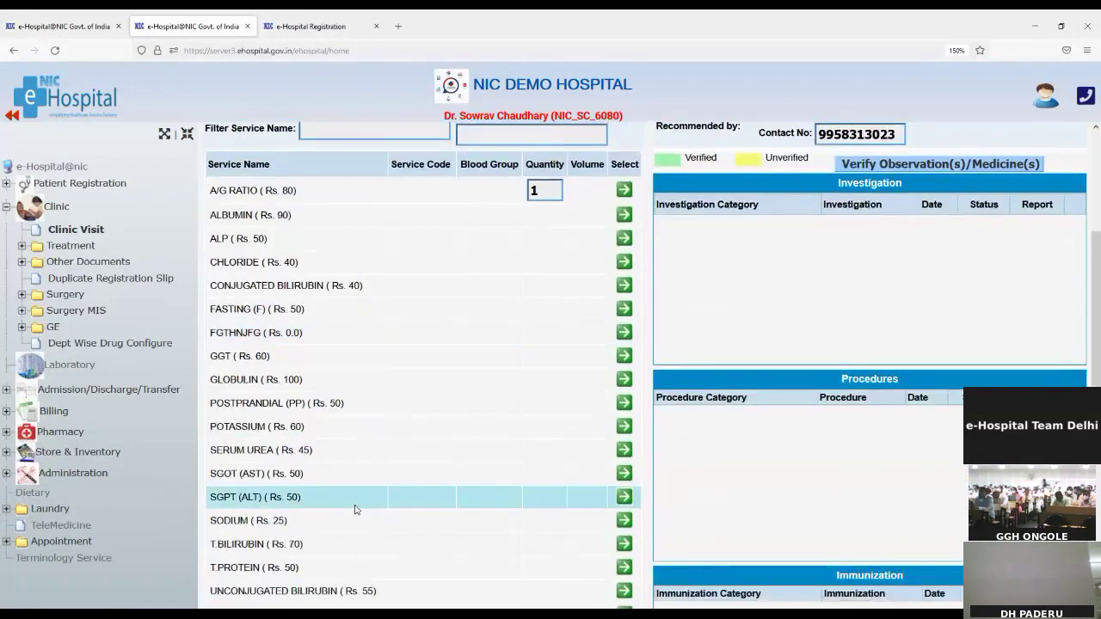
scroll(355, 511, down, 6)
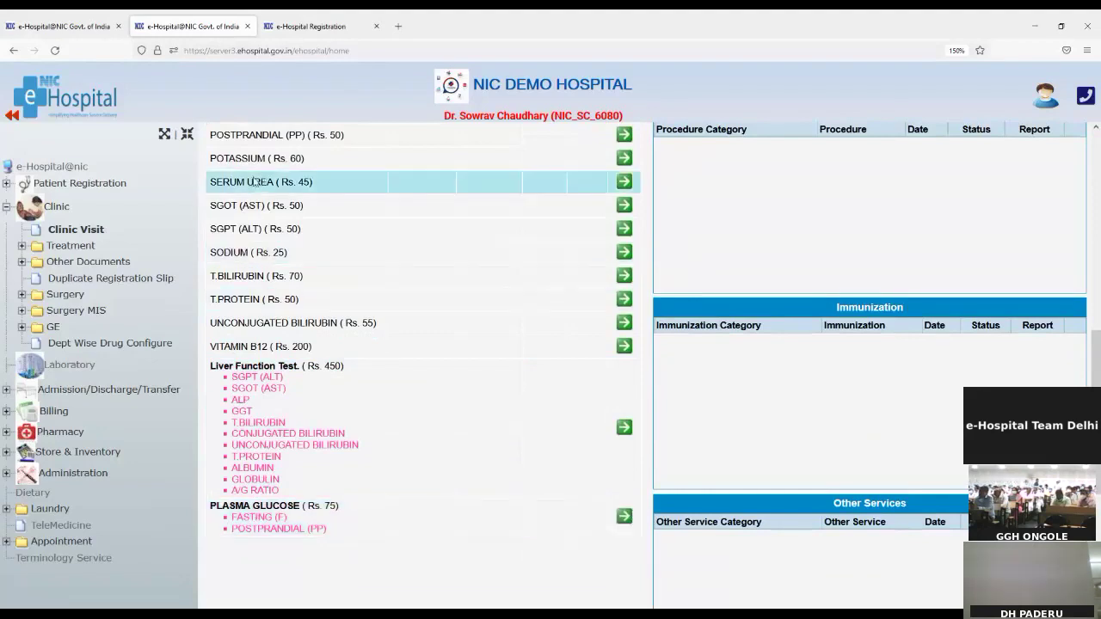
scroll(250, 219, up, 3)
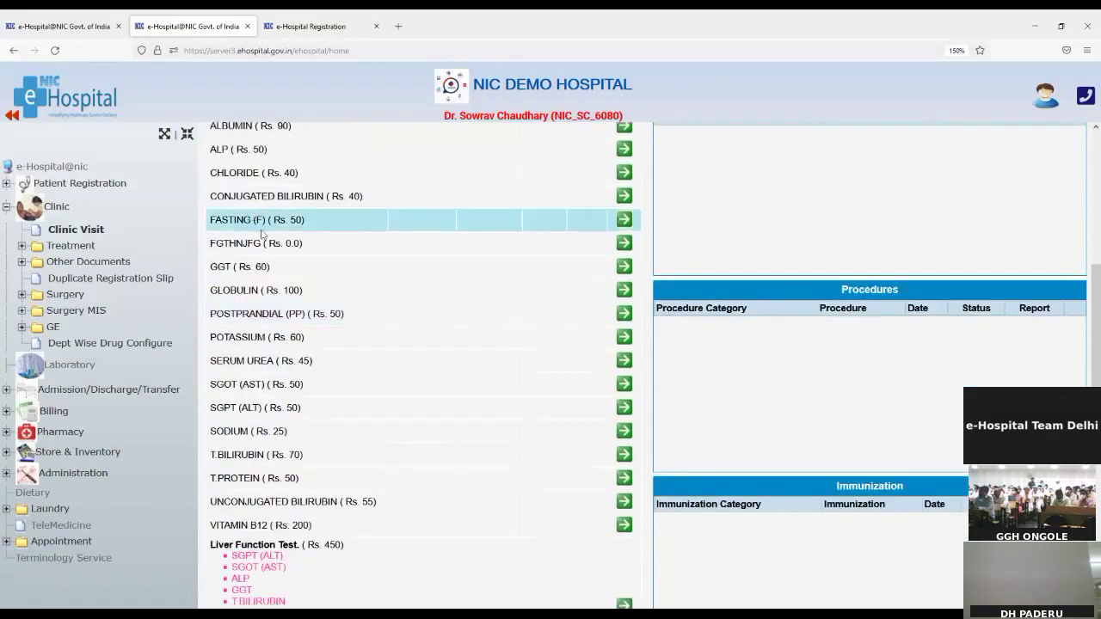
scroll(262, 234, down, 6)
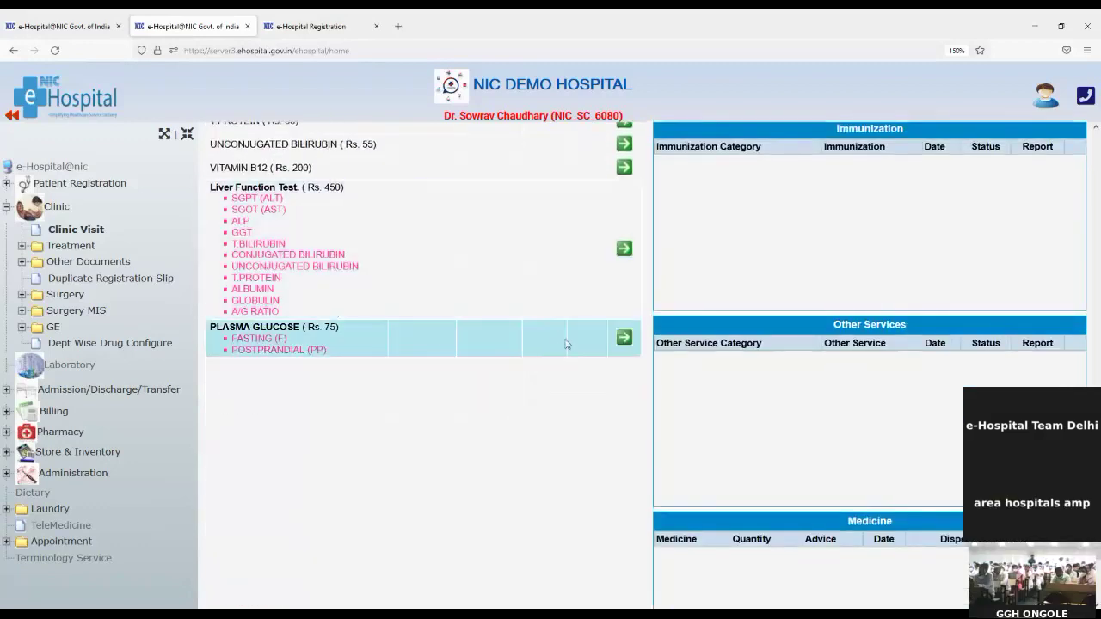
click(624, 338)
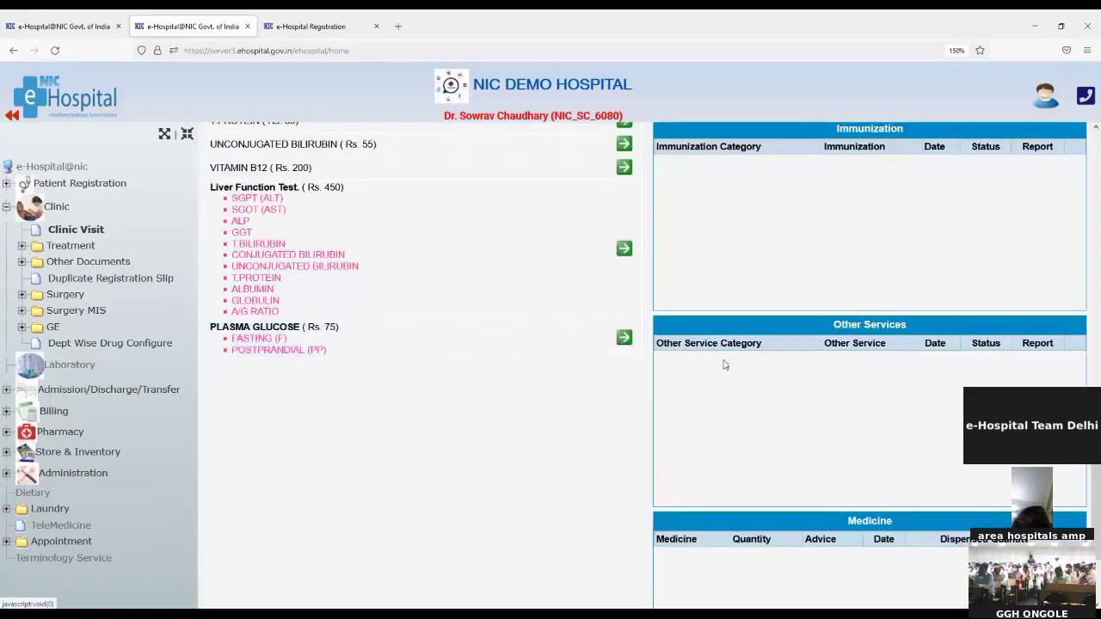
scroll(726, 365, up, 6)
scroll(726, 364, up, 5)
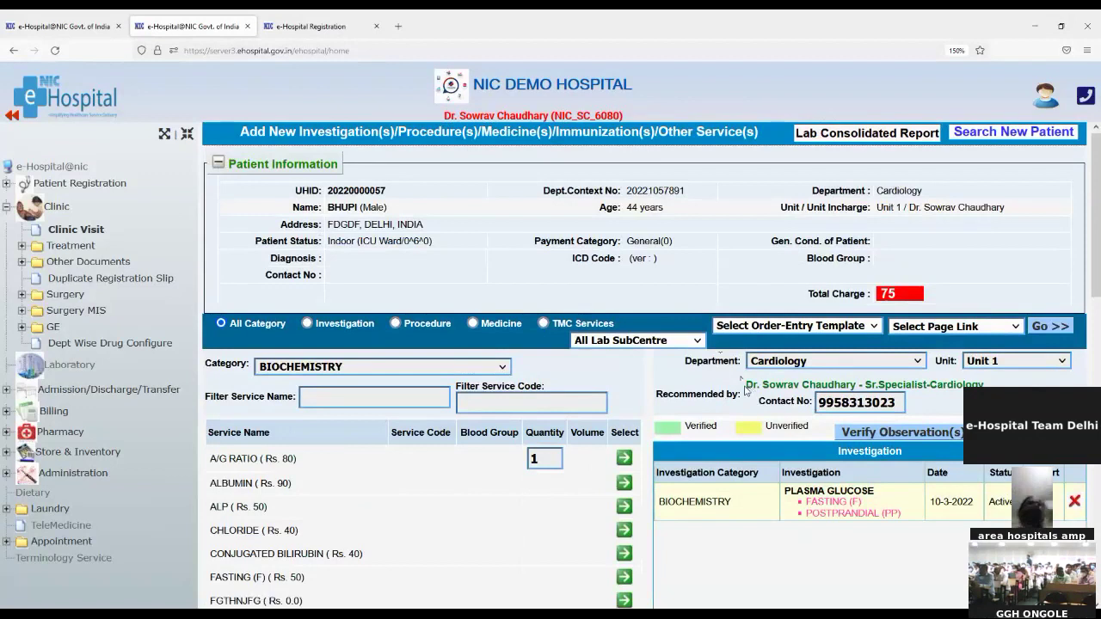
drag(745, 388, 887, 390)
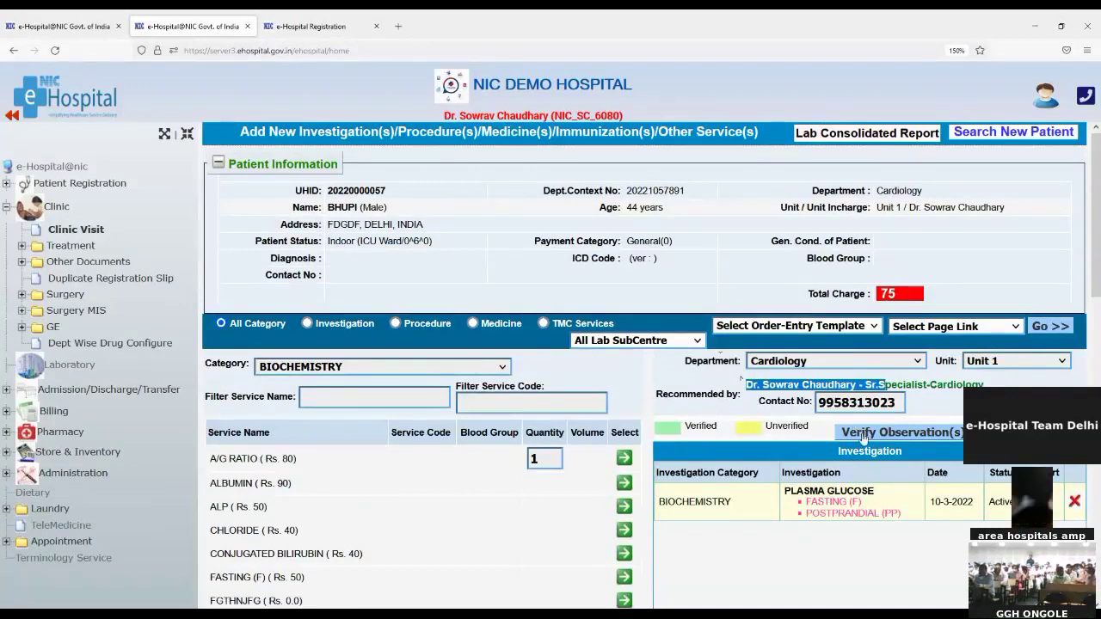
Verify the Plasma Glucose order with the overall remark 'ok' and save it
click(865, 439)
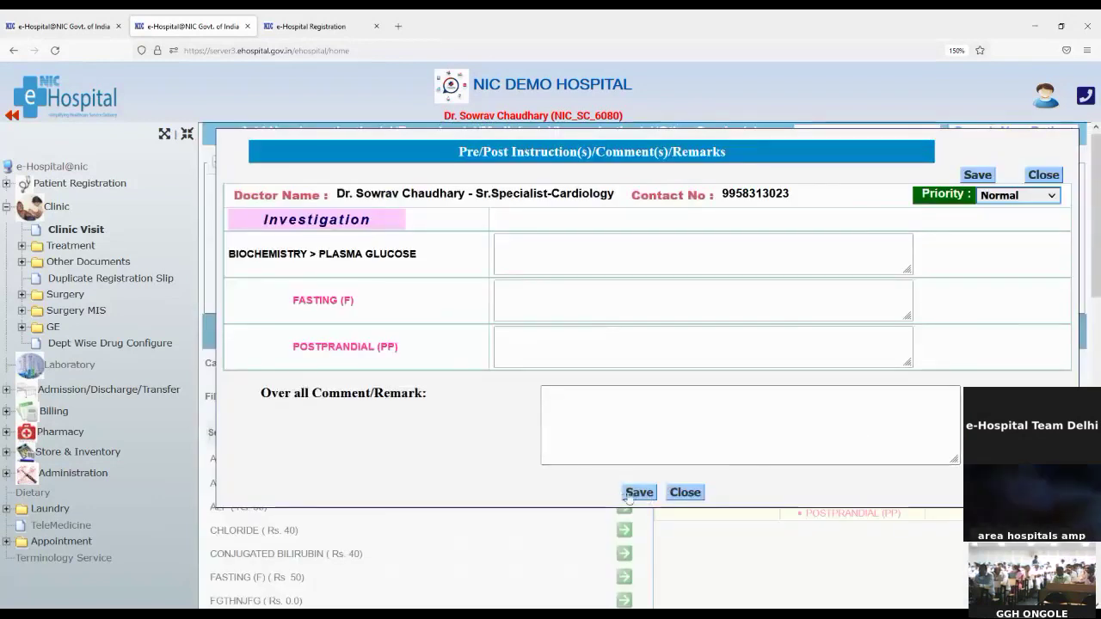
click(575, 405)
text(ok)
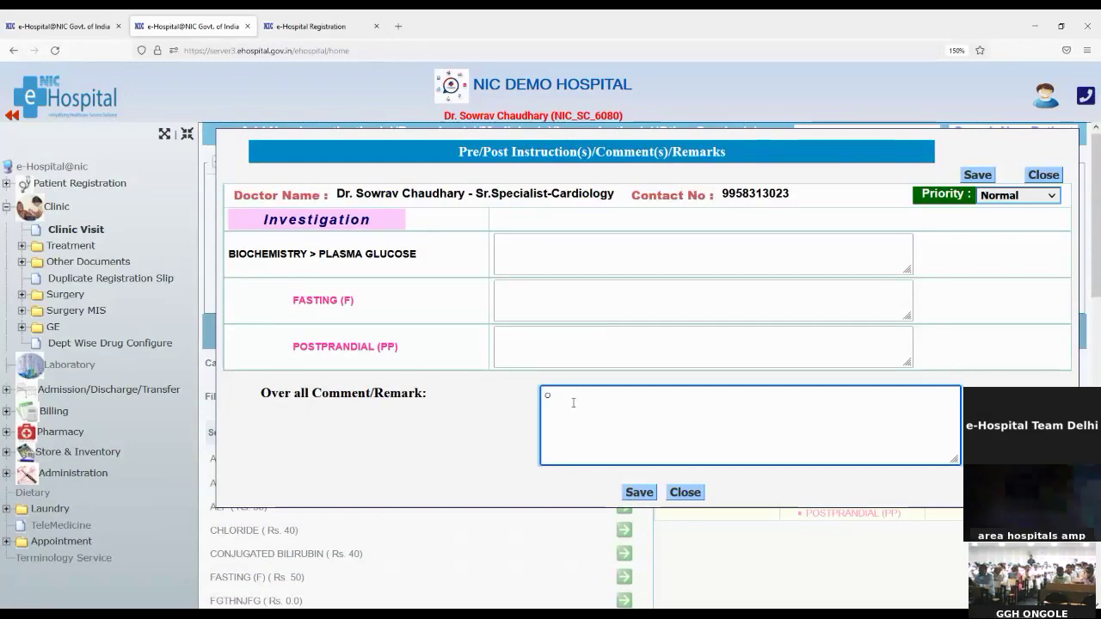
click(639, 492)
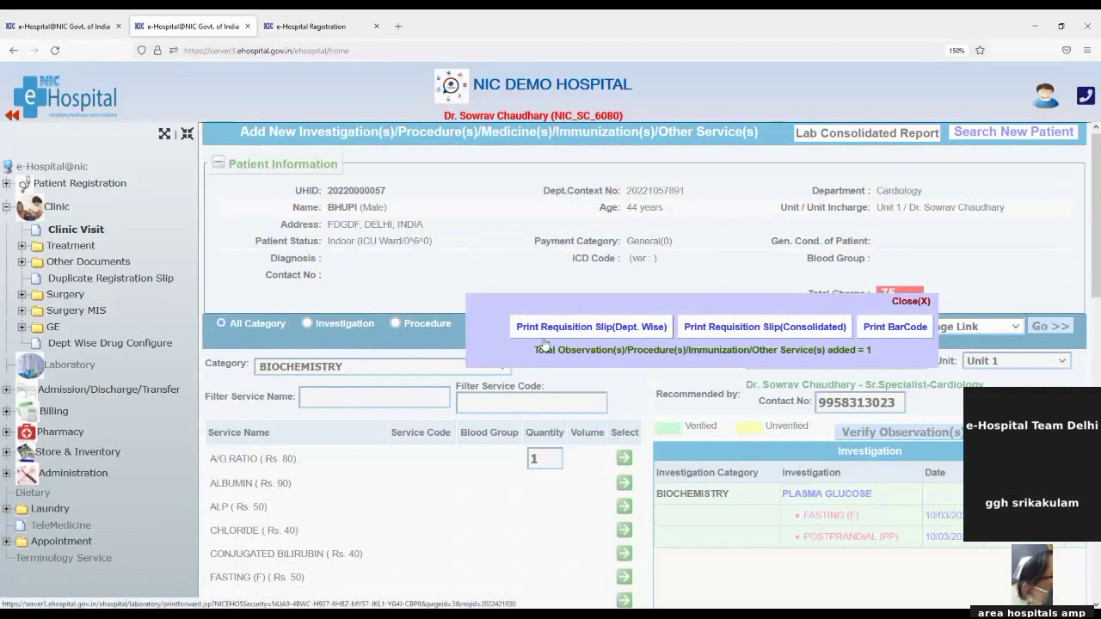
Check the Plasma Glucose department-wise requisition slip, then close the slip and the printing options
click(544, 333)
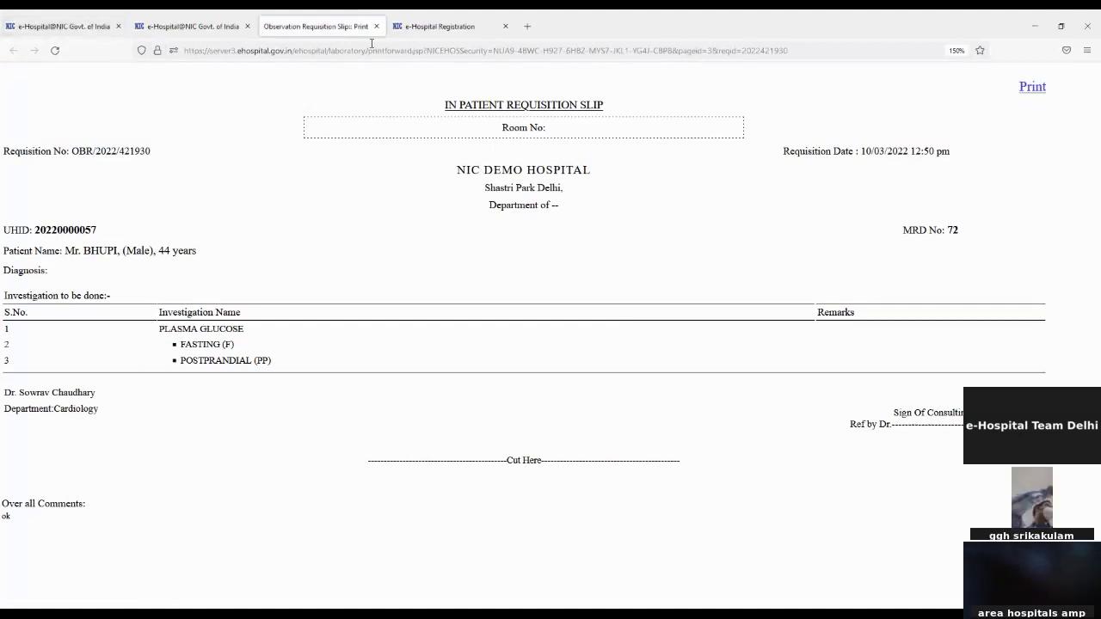
click(376, 26)
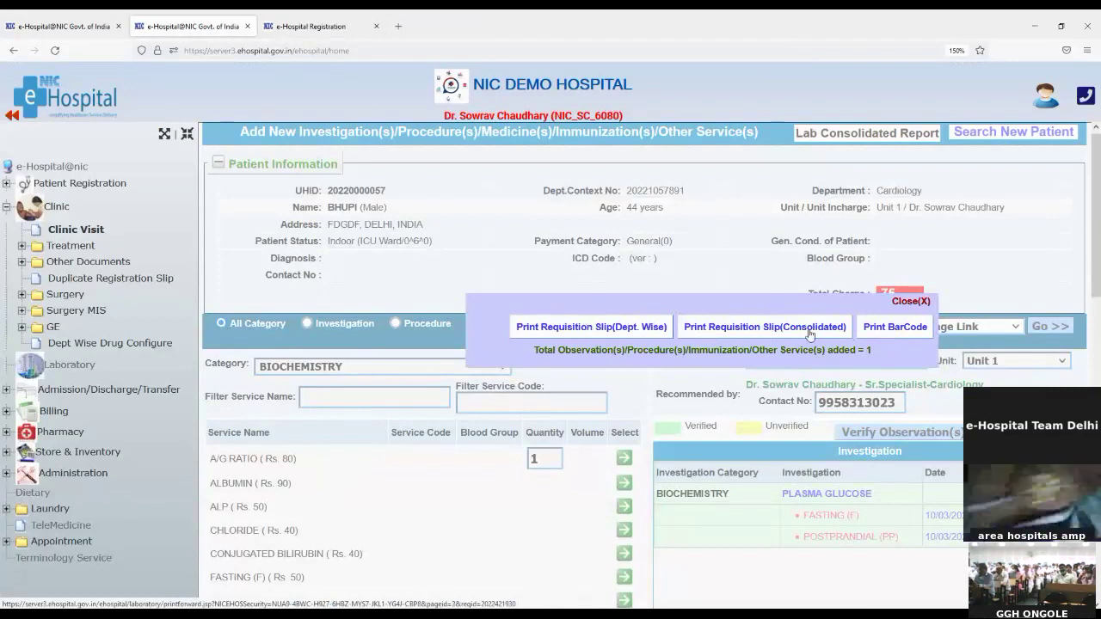
click(911, 302)
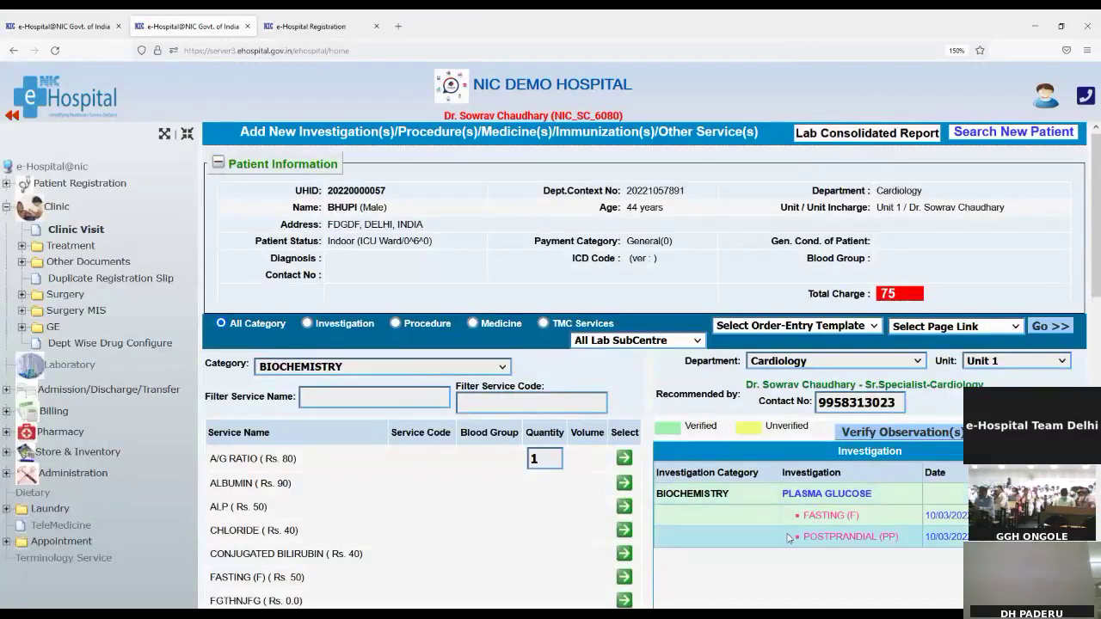
scroll(773, 537, down, 2)
scroll(771, 535, down, 4)
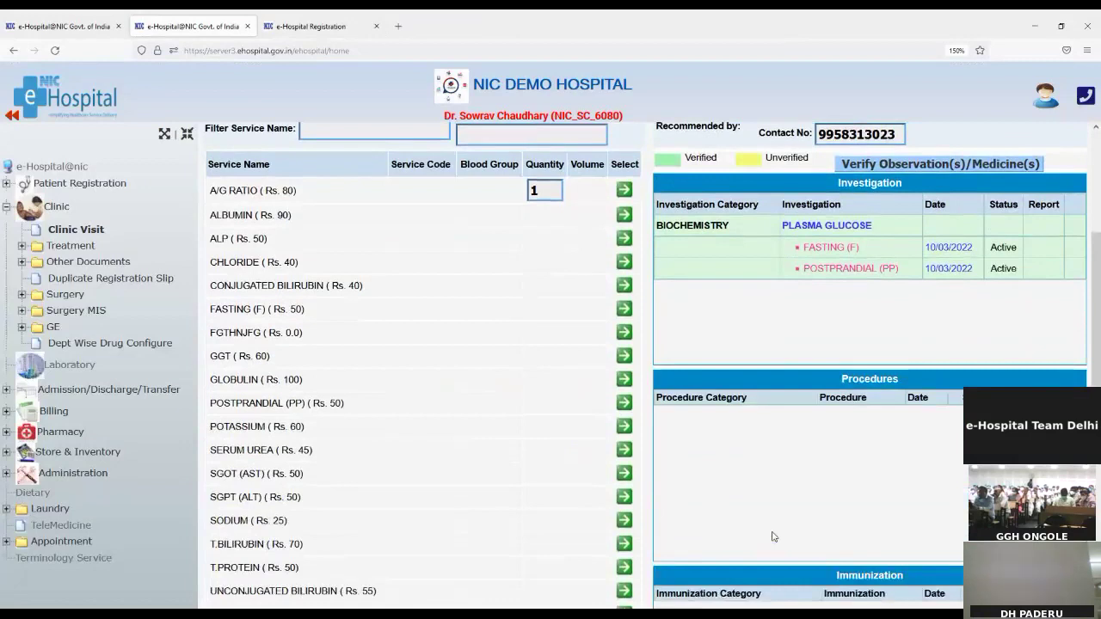
scroll(769, 533, up, 6)
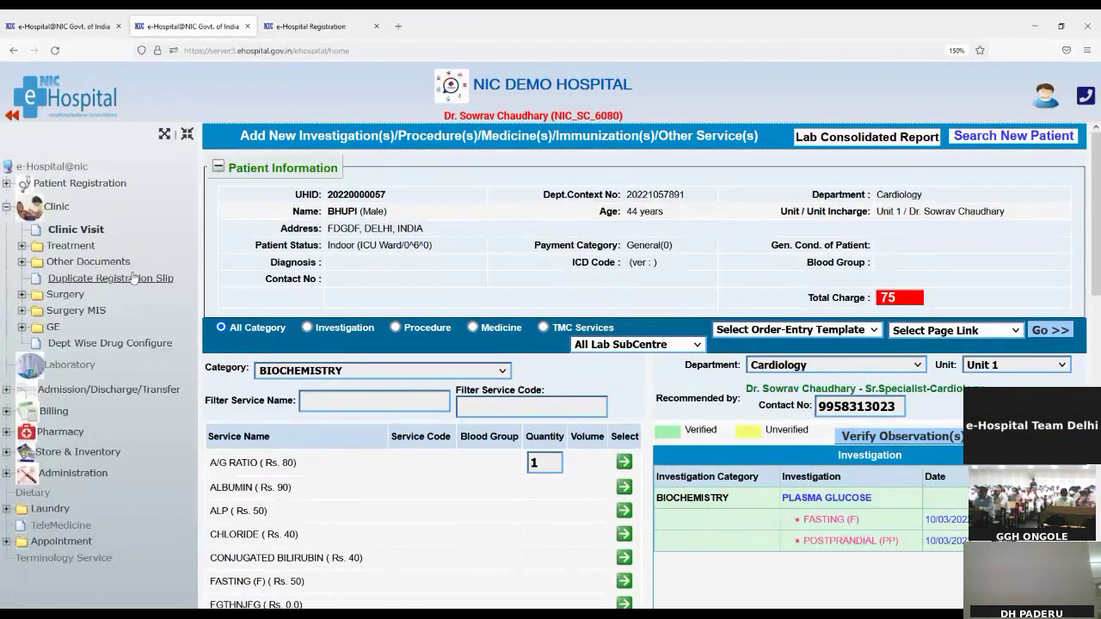
Expand the patient's Treatment section and open the Presenting Illness form
click(66, 250)
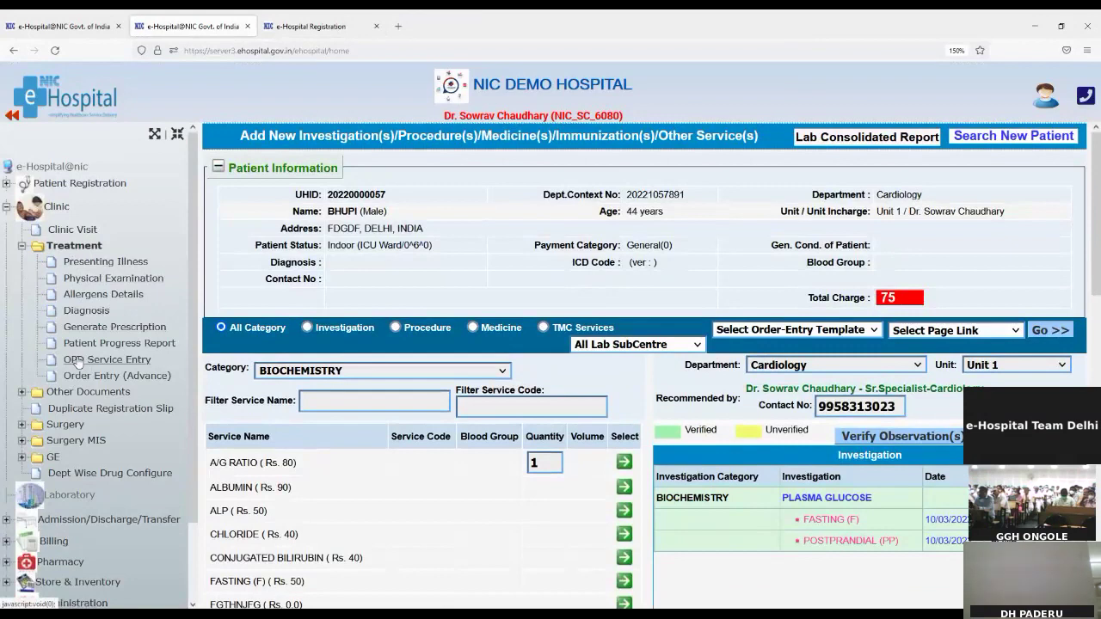
key(alt)
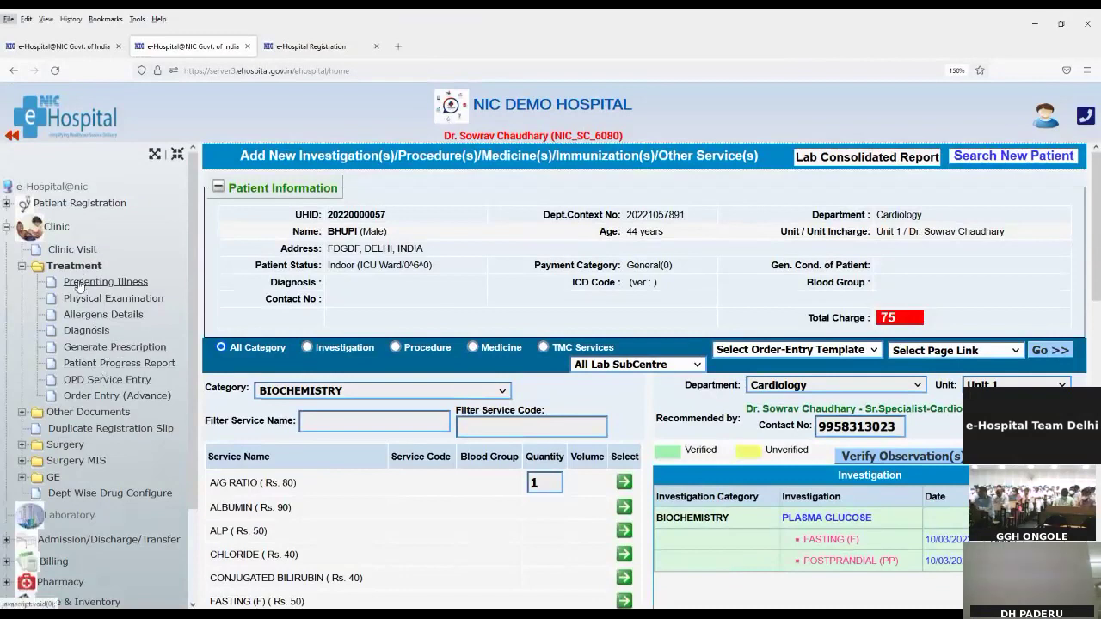
key(alt)
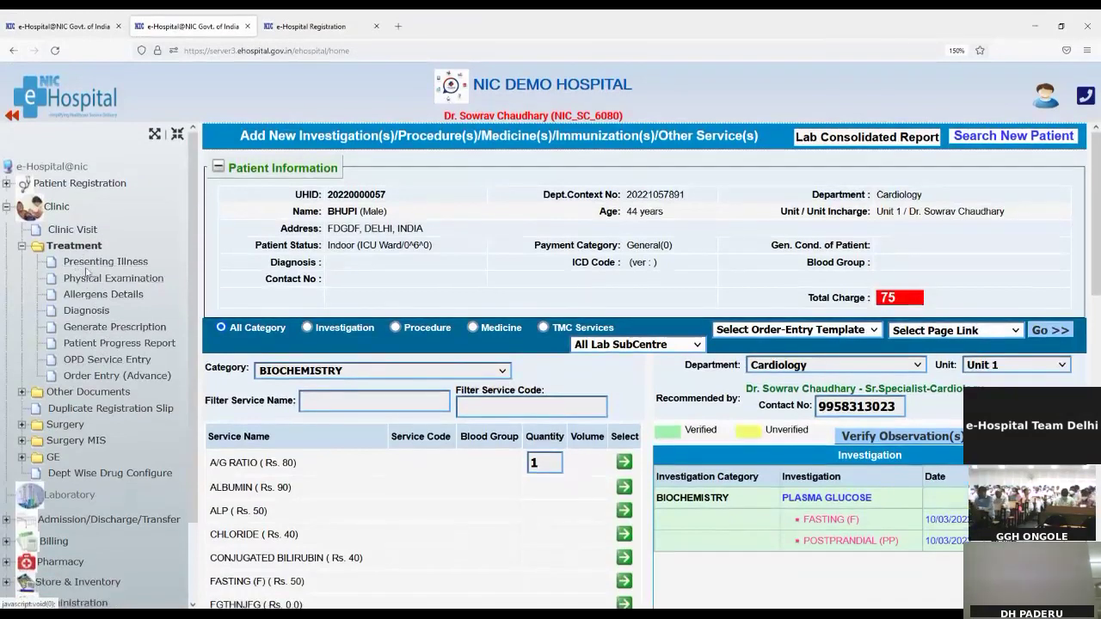
click(80, 264)
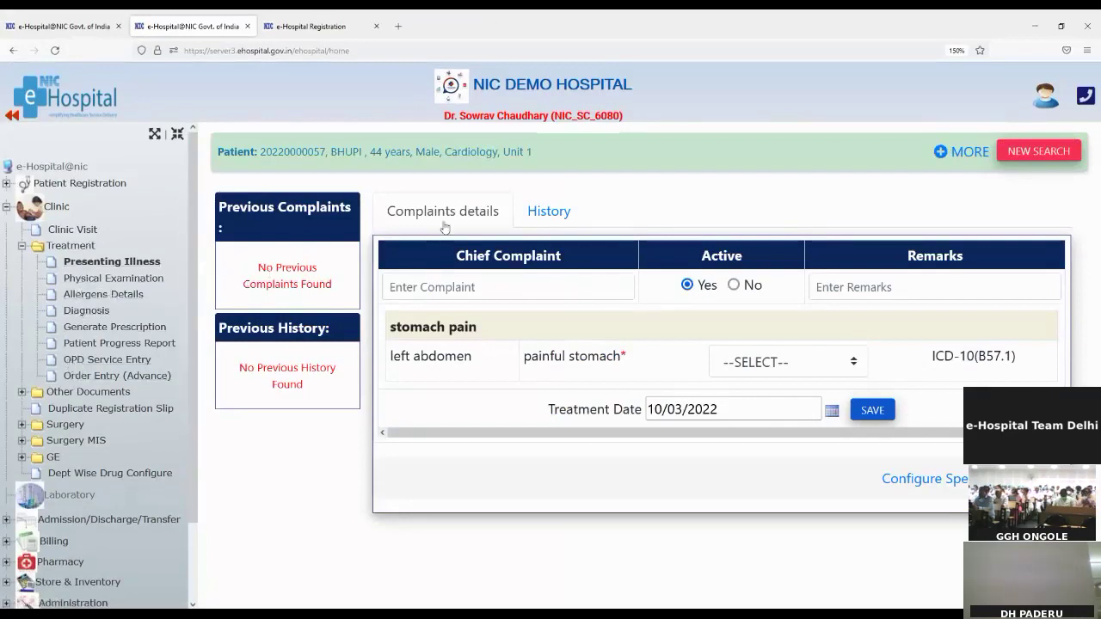
Enter 'fever' as a new chief complaint to list suggestions like Fever blister and Q fever
click(412, 287)
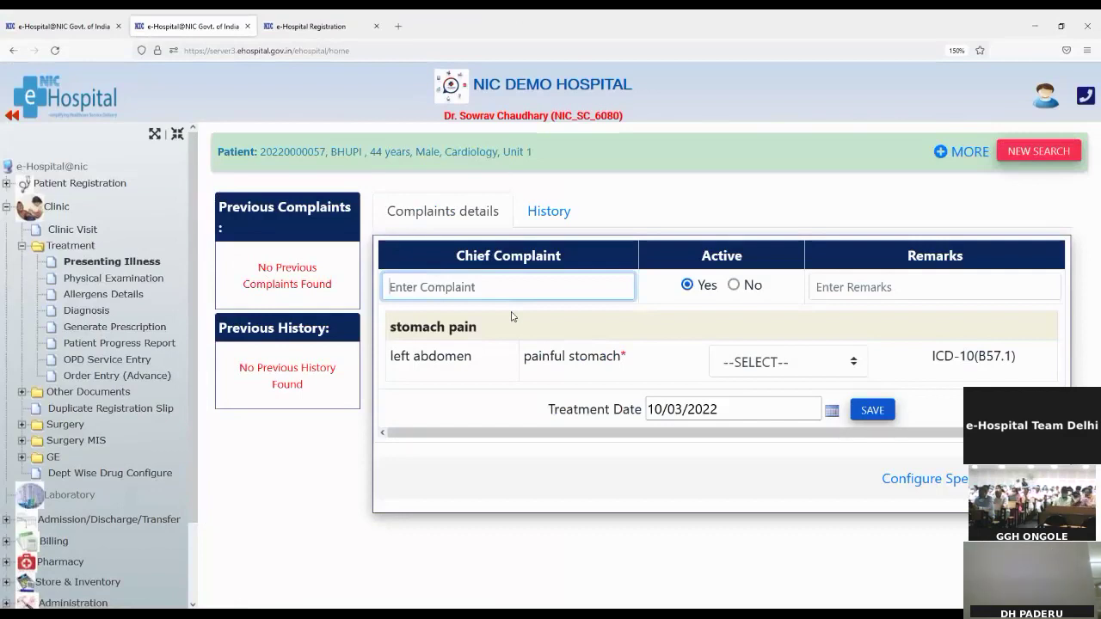
text(fever)
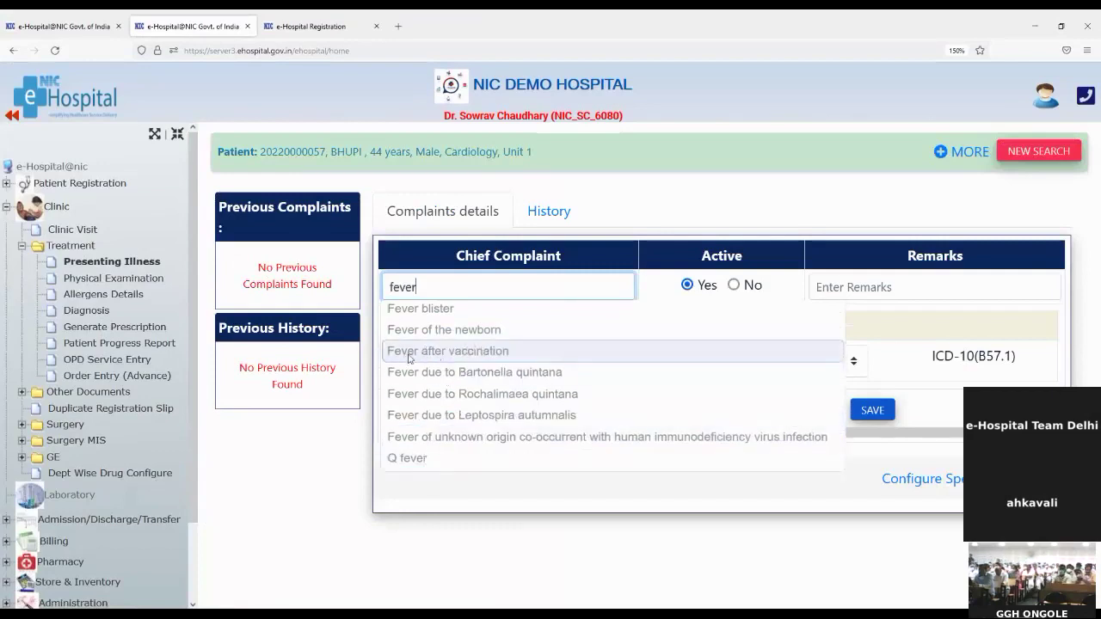
Pick Fever after vaccination as the chief complaint, add remark 'Ok', and grade painful stomach '+'
click(408, 358)
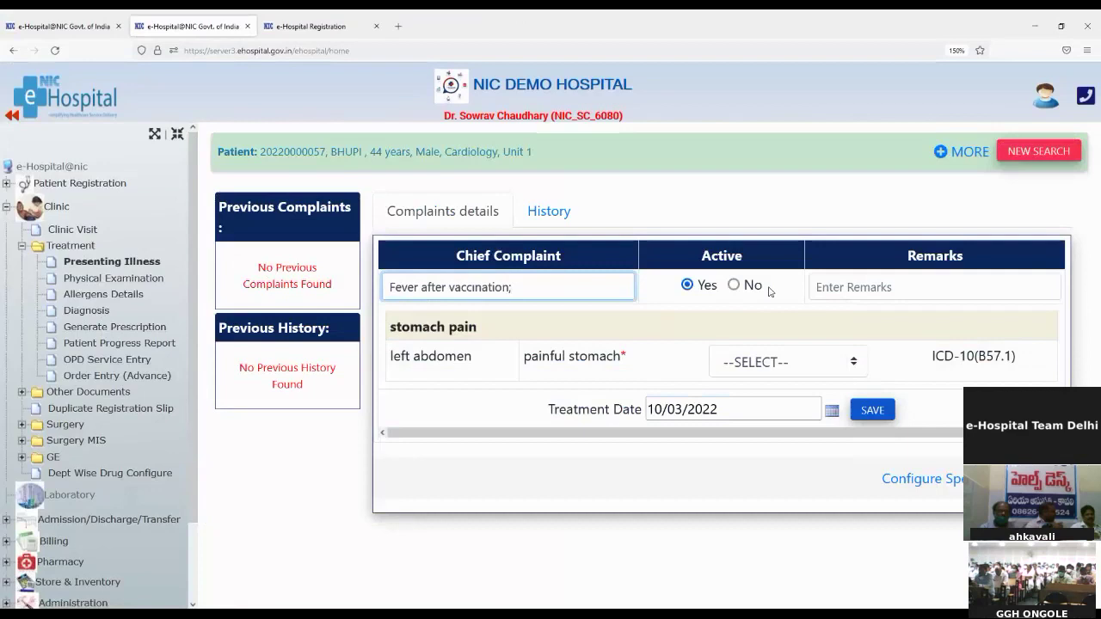
click(851, 288)
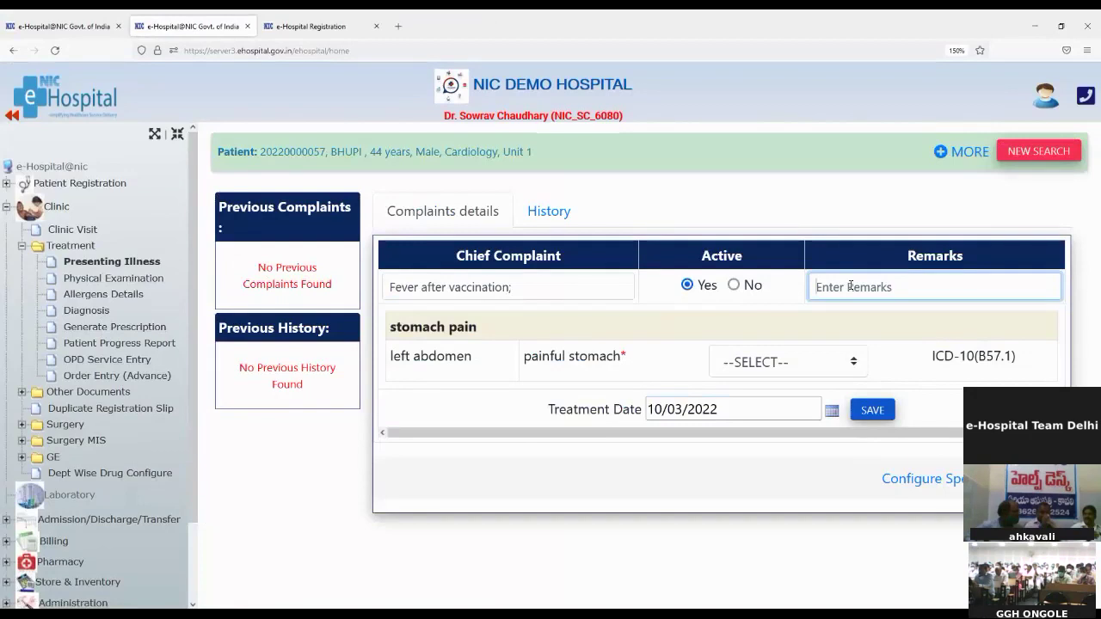
text(Ok)
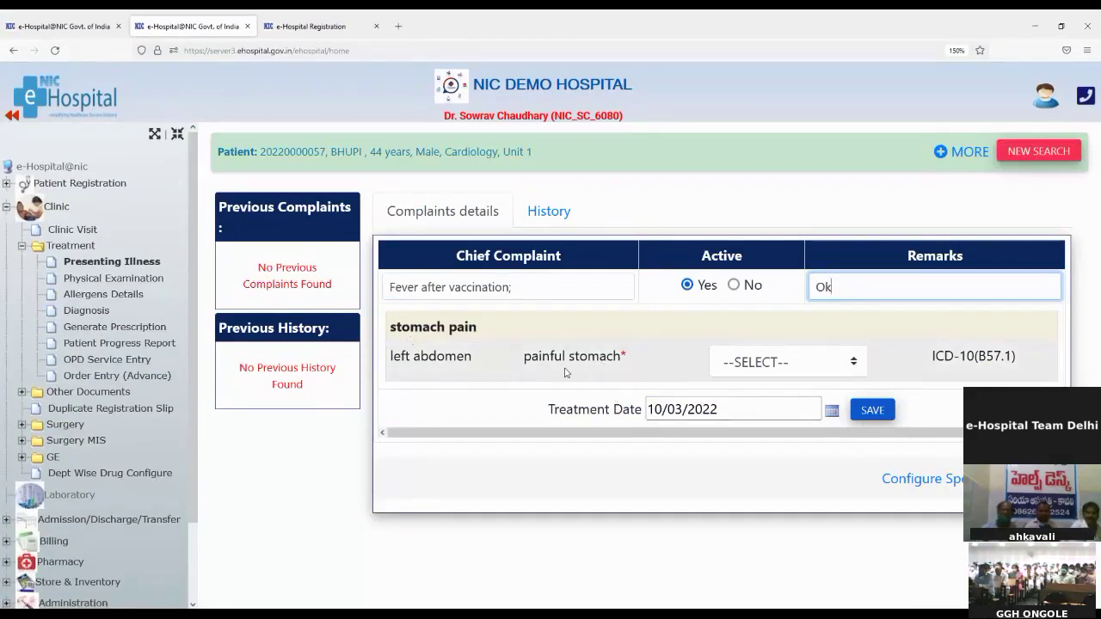
click(802, 368)
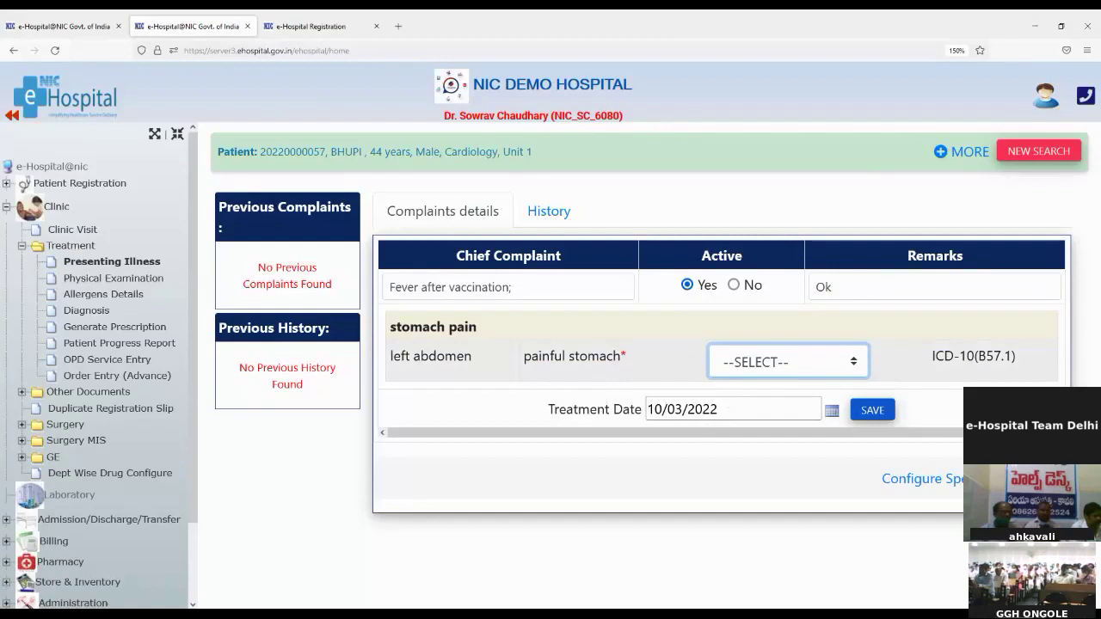
click(727, 432)
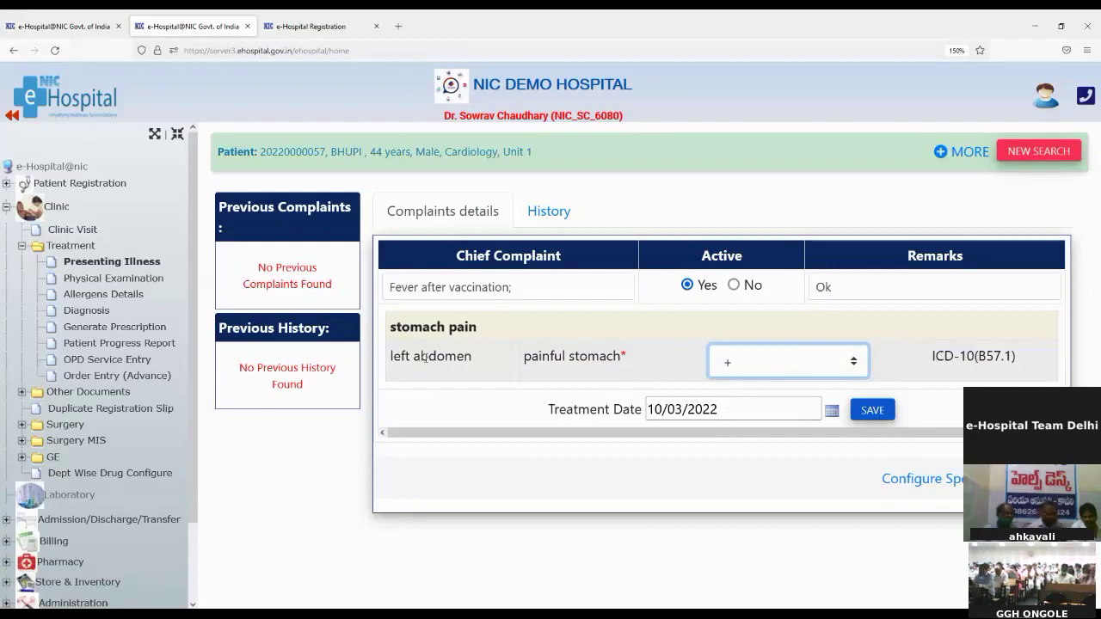
Save the complaint so stomach pain, left abdomen with painful stomach + appears in Previous Complaints
click(867, 411)
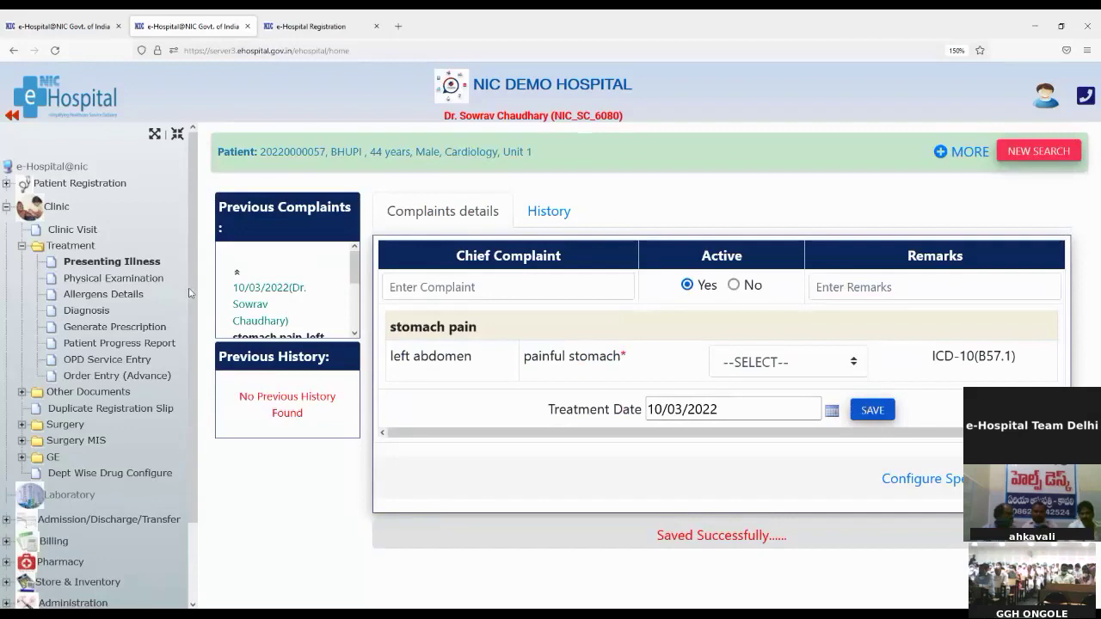
drag(219, 206, 344, 208)
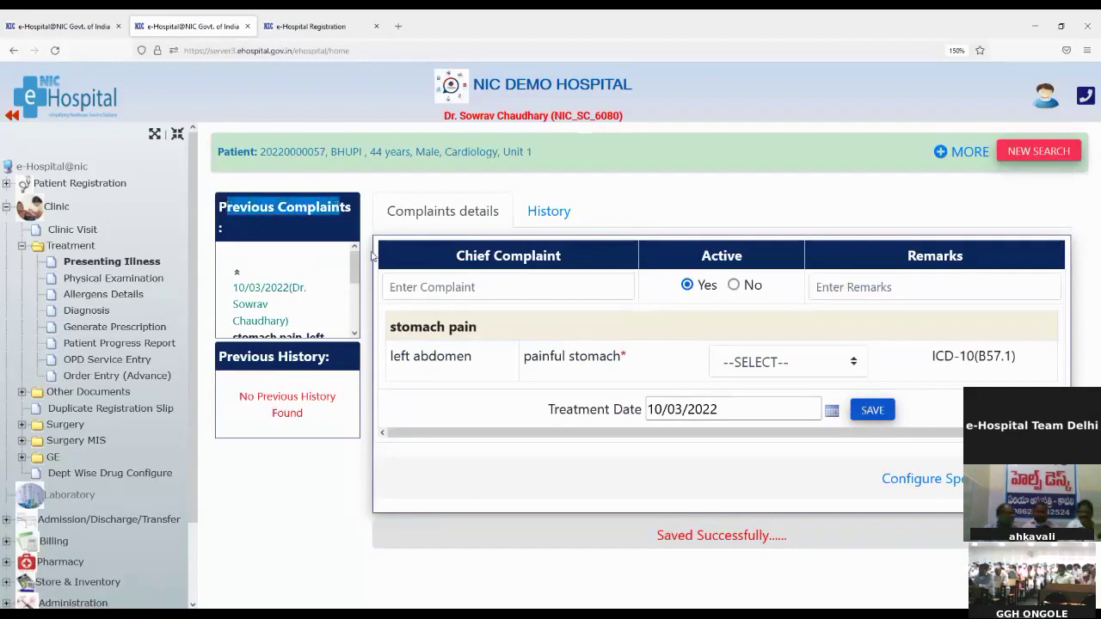
mouse_move(354, 266)
mouse_down()
mouse_move(351, 316)
mouse_move(362, 265)
mouse_up()
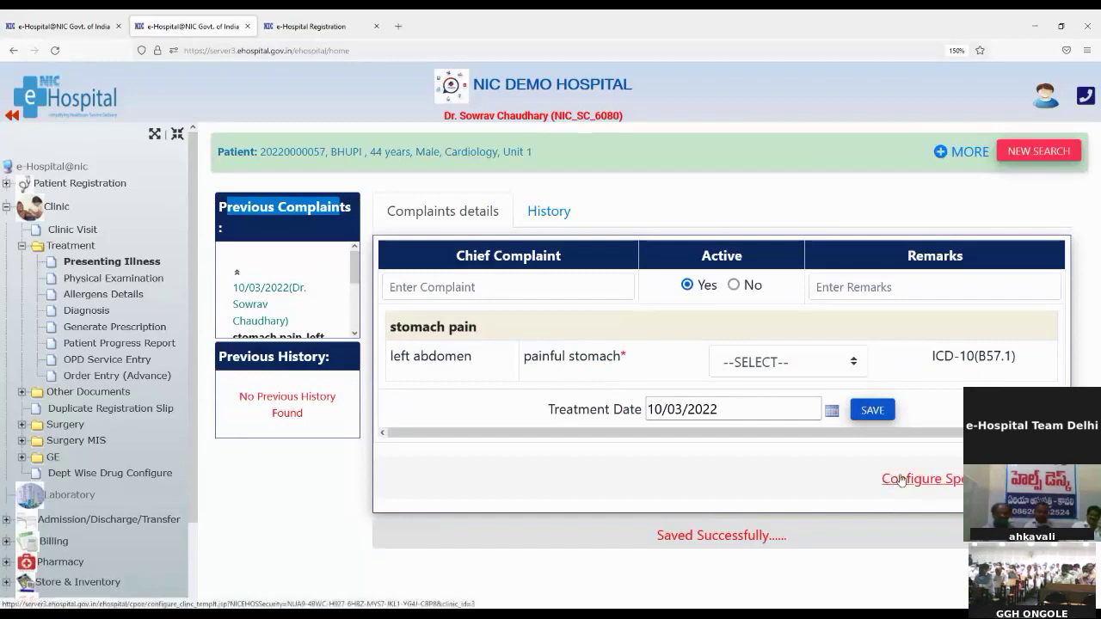
Open the Cardiology clinic template page and set its purpose to Complaints Details
click(901, 479)
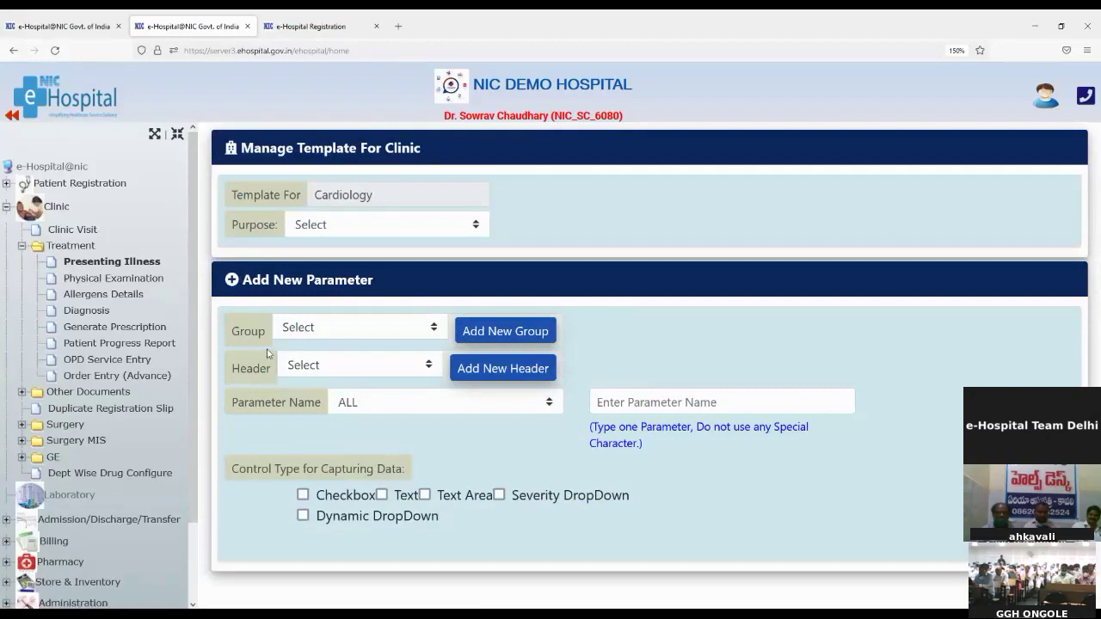
drag(264, 194, 298, 195)
double_click(365, 195)
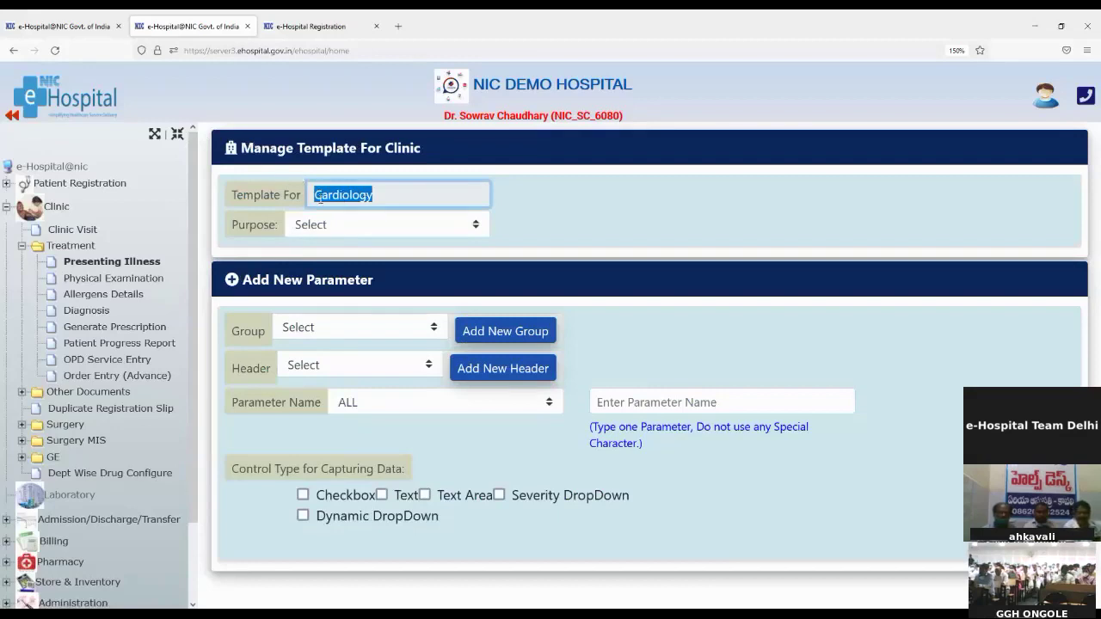
click(350, 234)
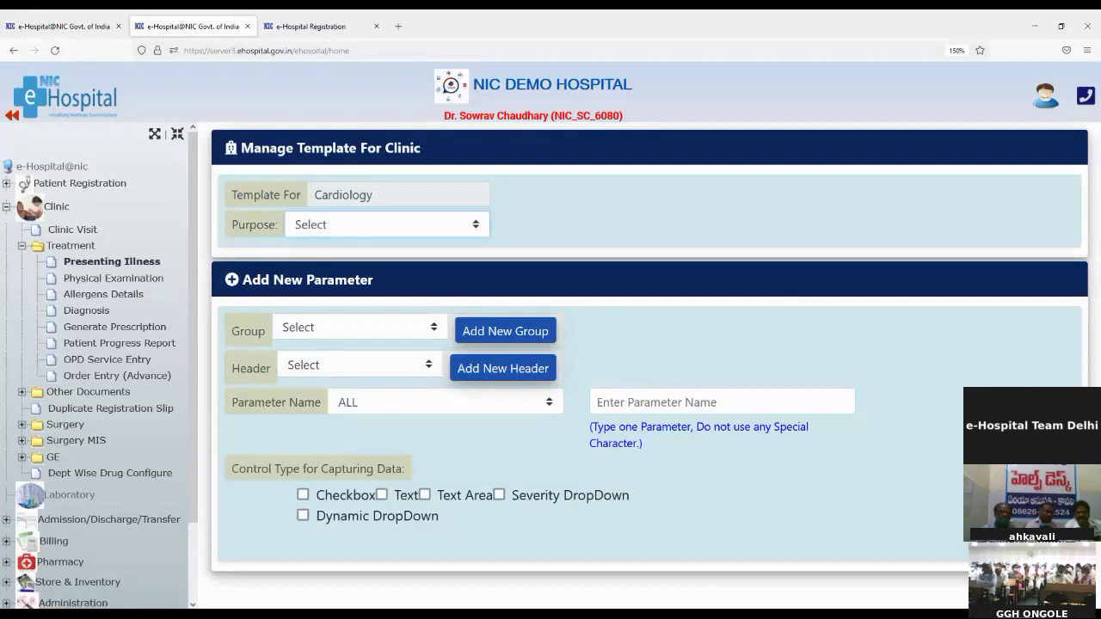
click(349, 359)
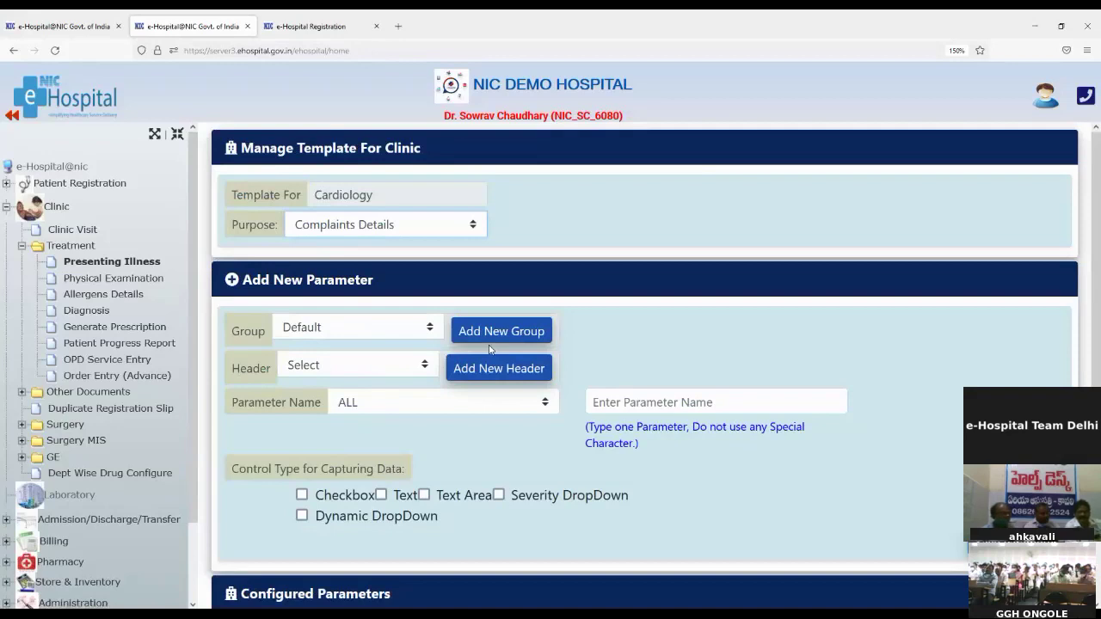
click(295, 331)
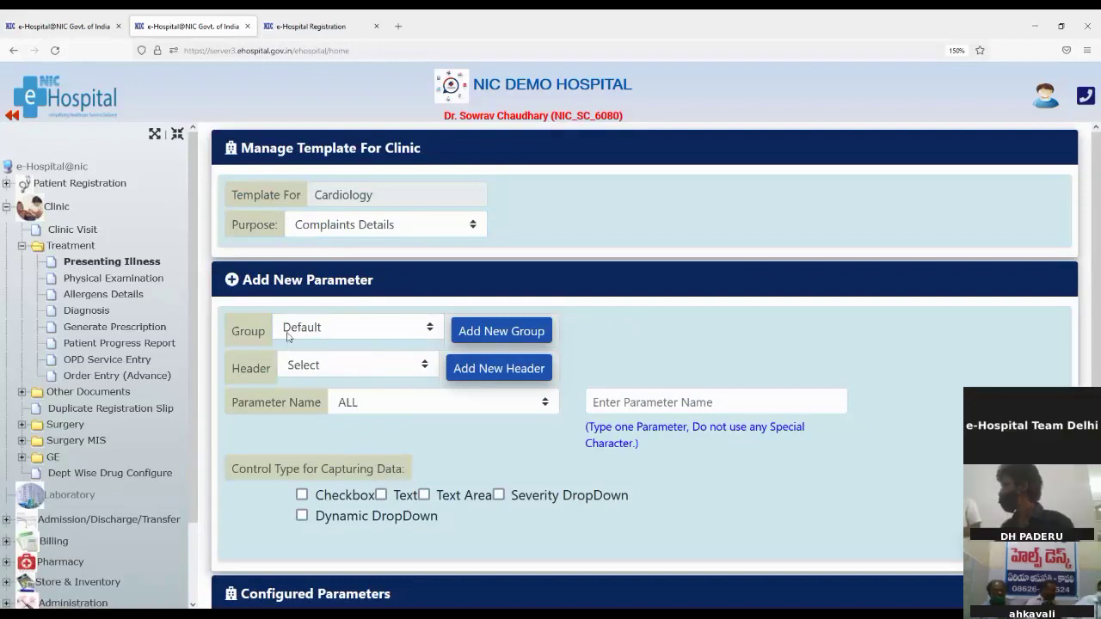
Set the new parameter's group to stomach pain and header to left abdomen, then select DISORDER as the name
click(496, 335)
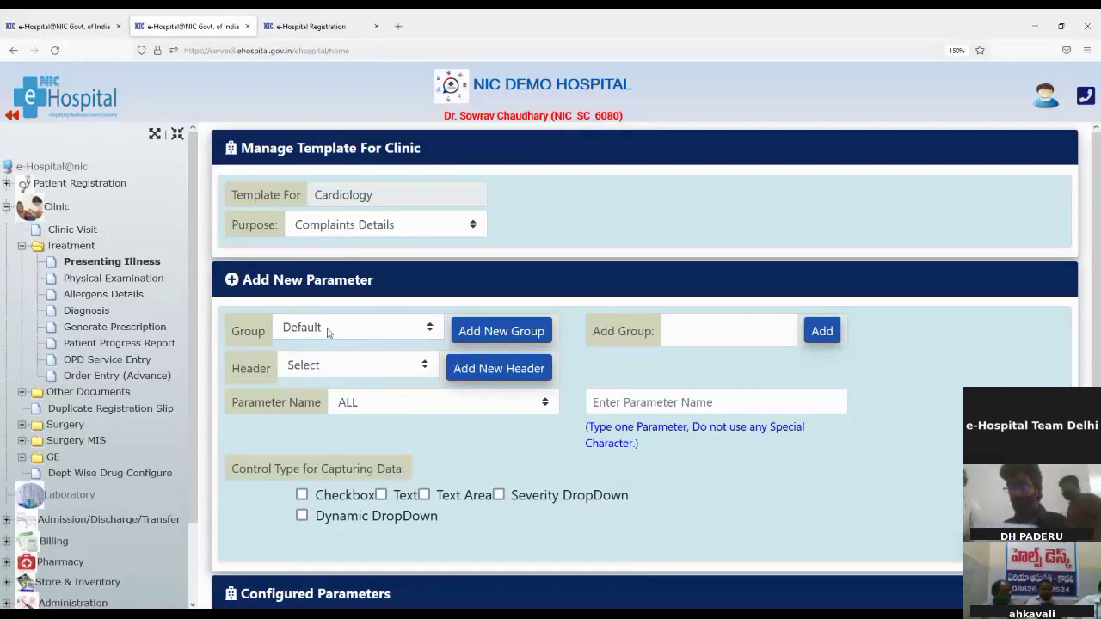
click(357, 327)
click(320, 384)
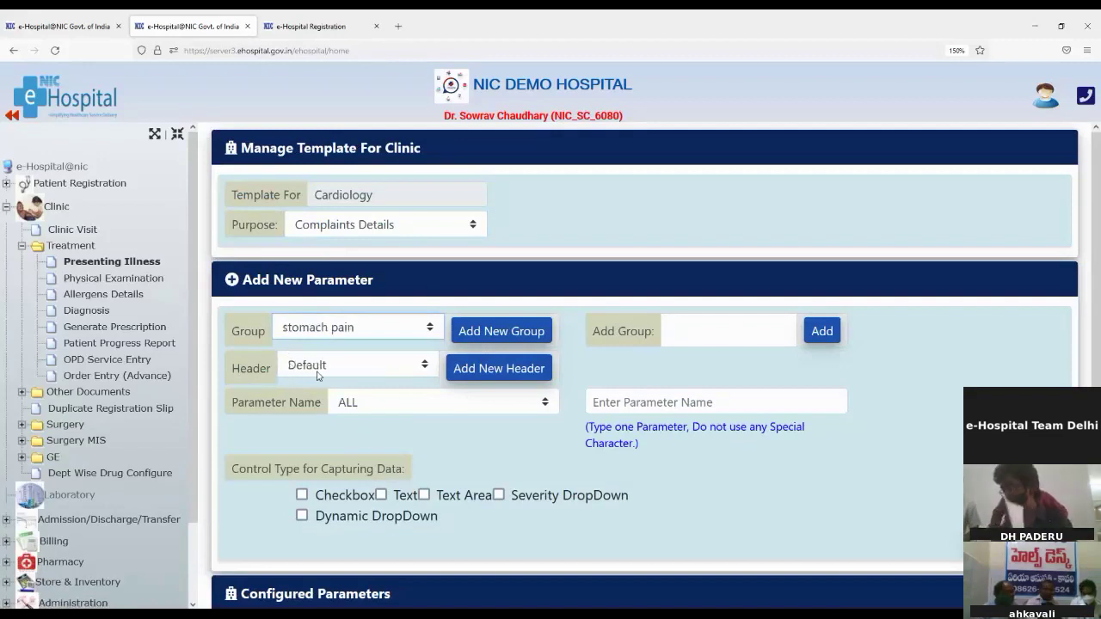
click(478, 372)
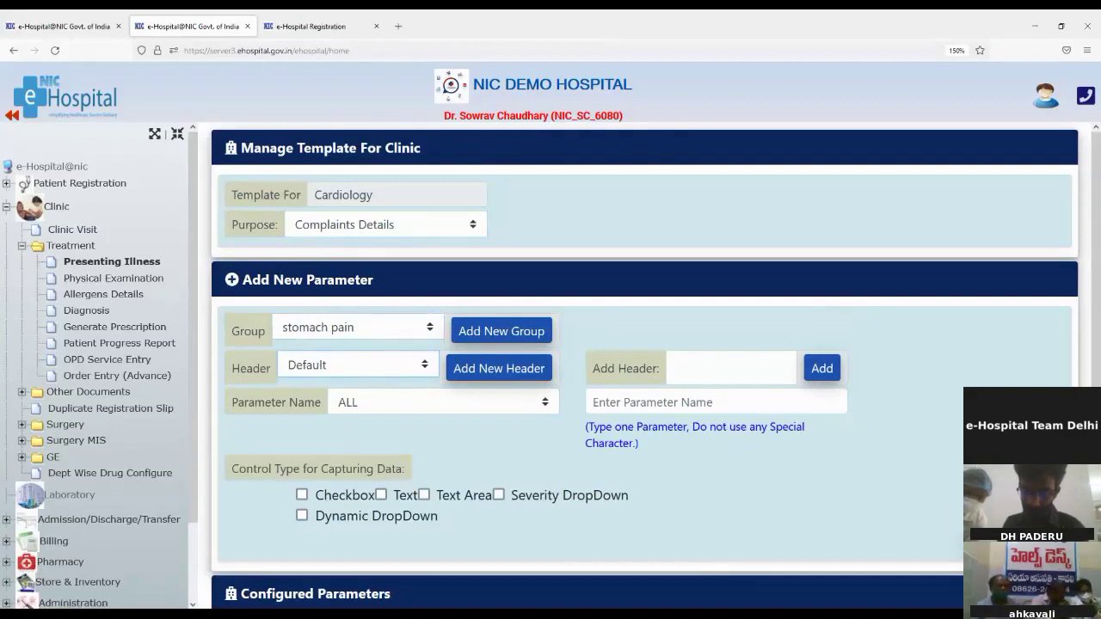
click(297, 422)
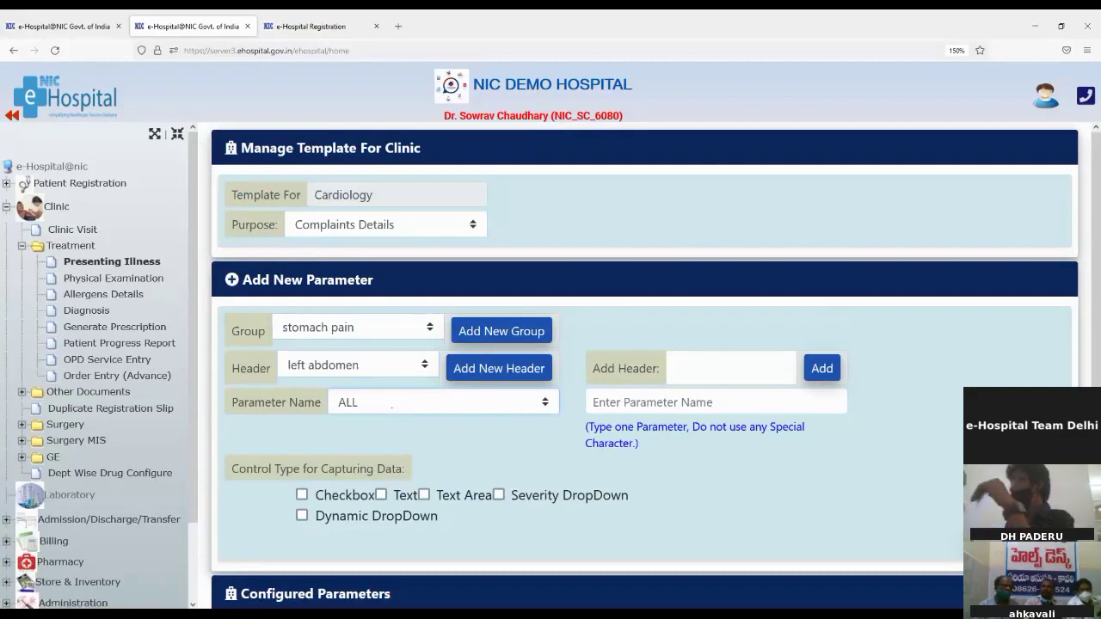
click(537, 192)
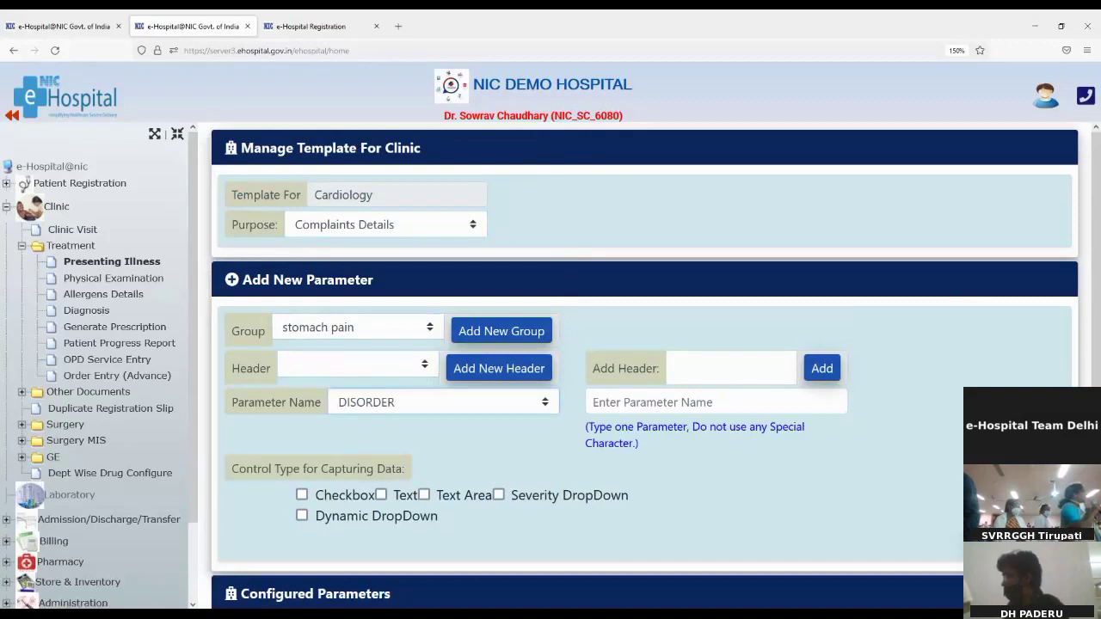
Change the parameter name to EVENT, tick Dynamic DropDown, and return to Presenting Illness
key(Down)
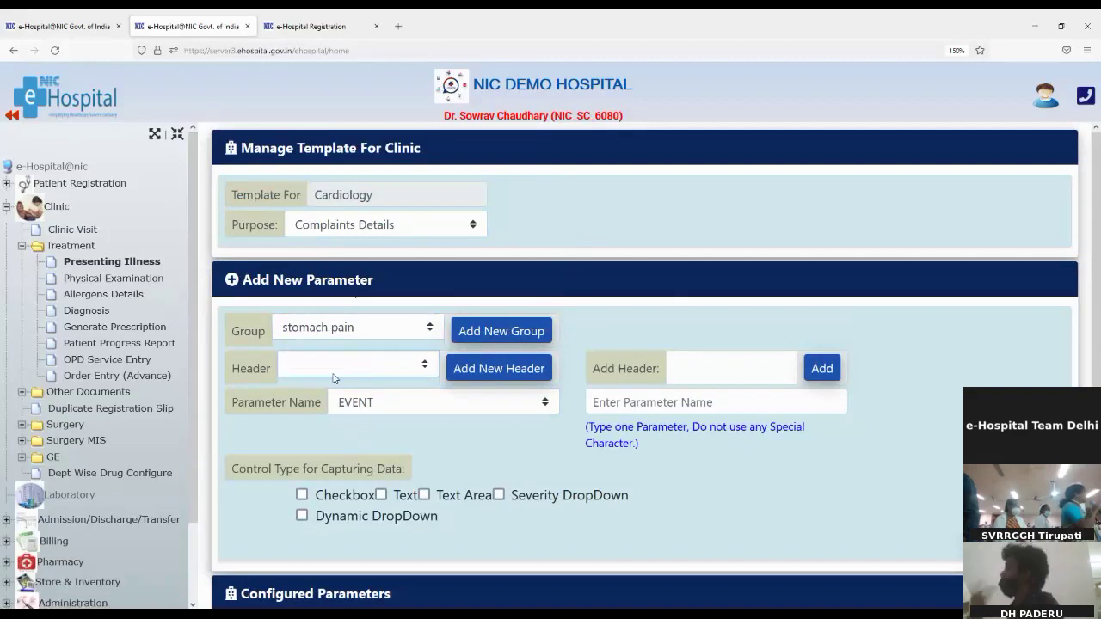
click(638, 408)
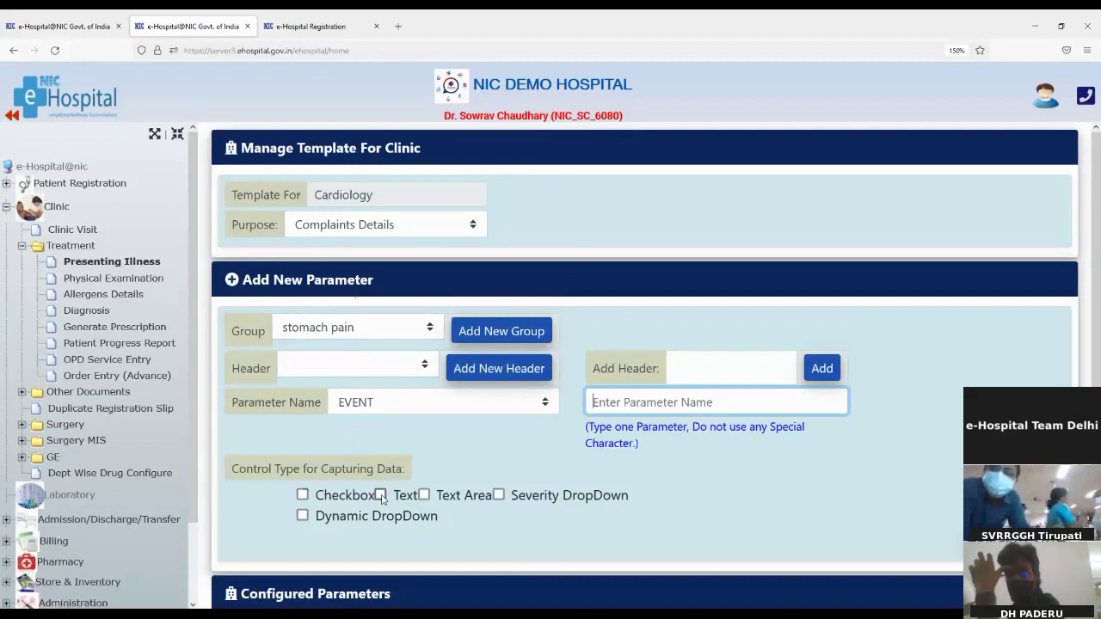
click(302, 516)
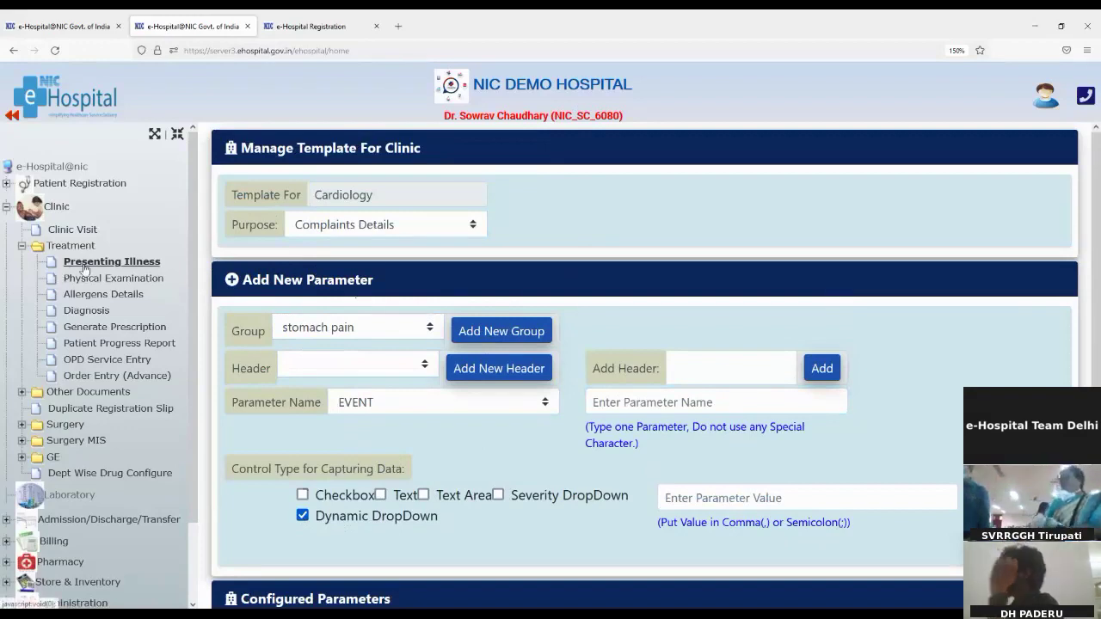
click(115, 269)
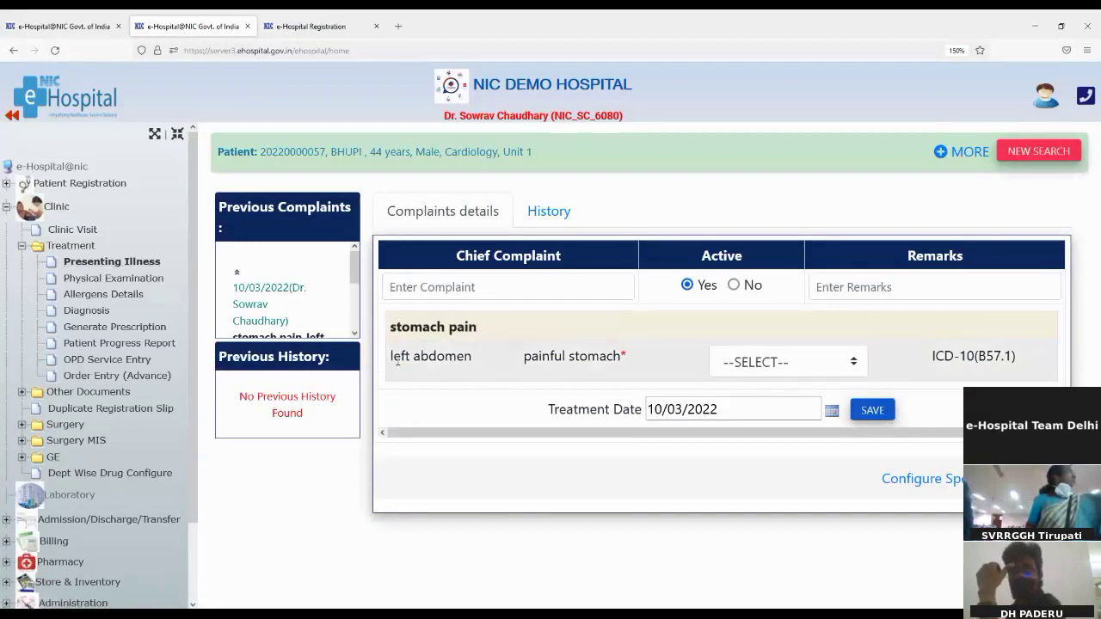
Set the painful stomach value under left abdomen to '+' on the Presenting Illness form
drag(524, 359, 620, 359)
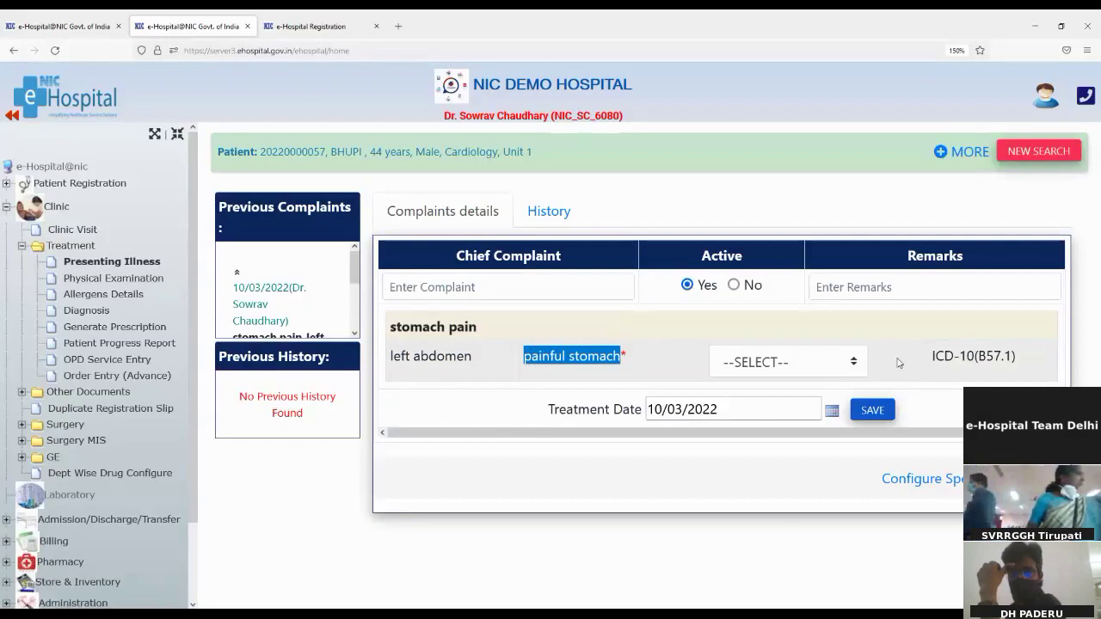
click(840, 362)
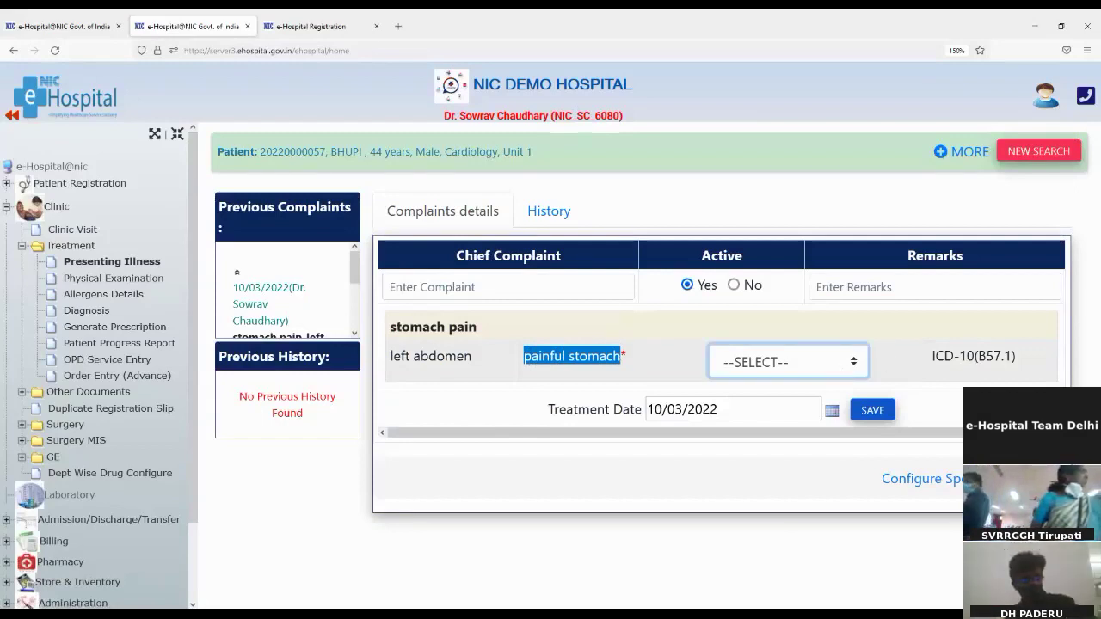
key(Down)
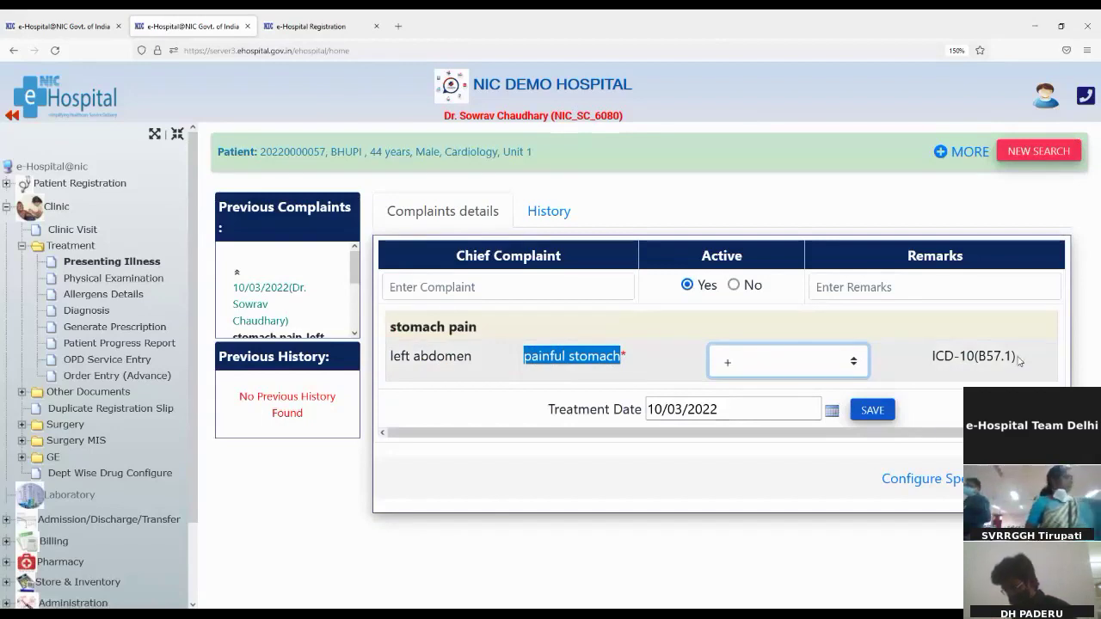
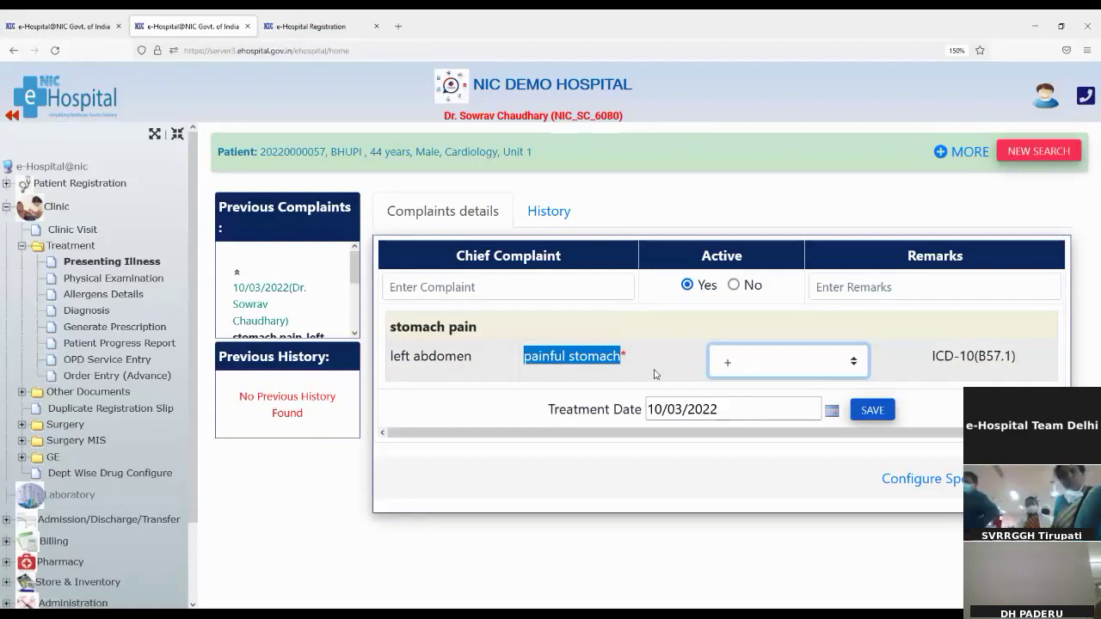
In the History tab, search 'pain' and choose 'Pain in ear' as a history item
click(487, 364)
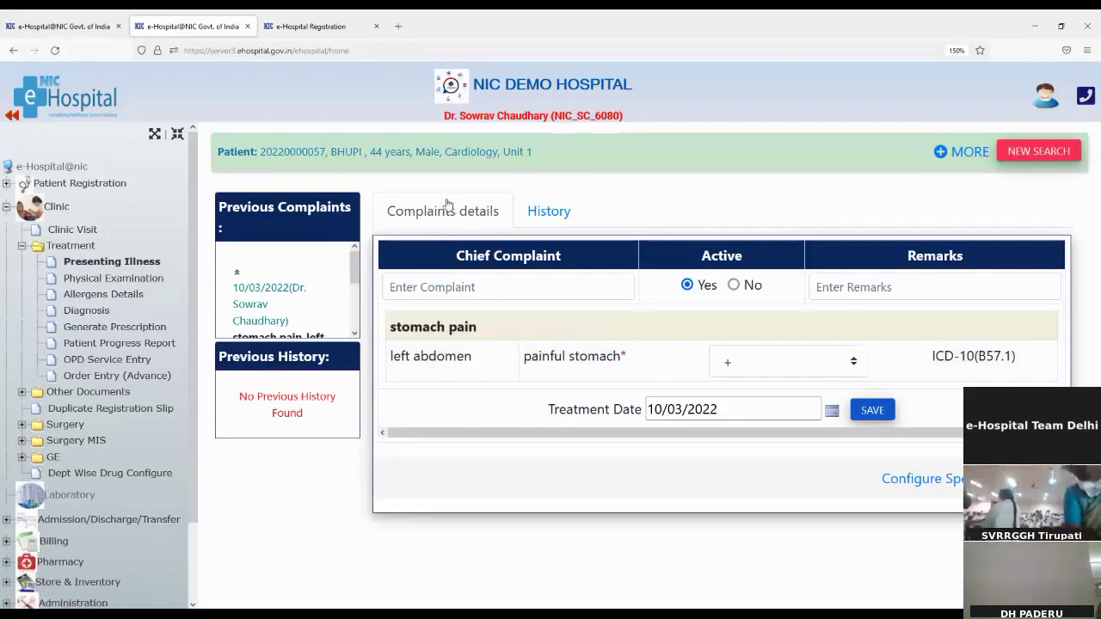
click(534, 214)
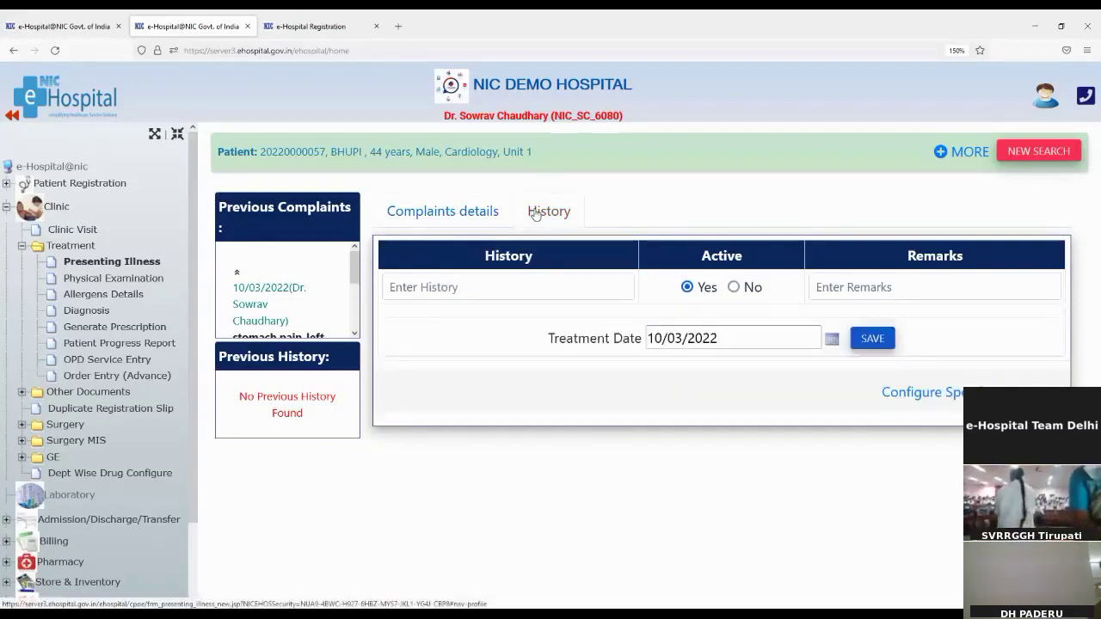
click(411, 287)
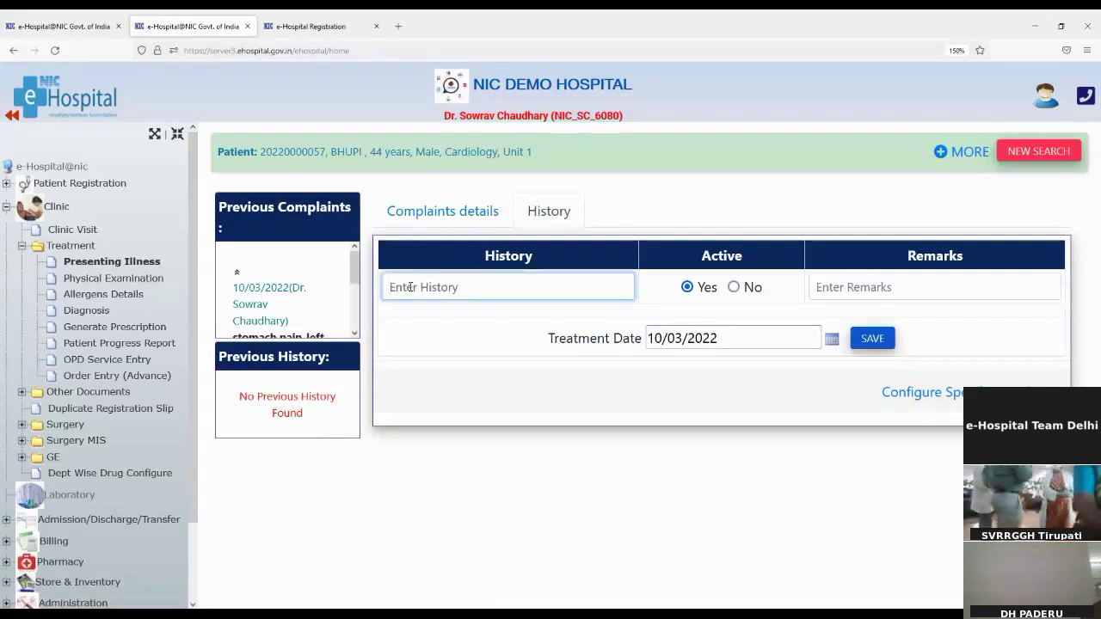
text(pain)
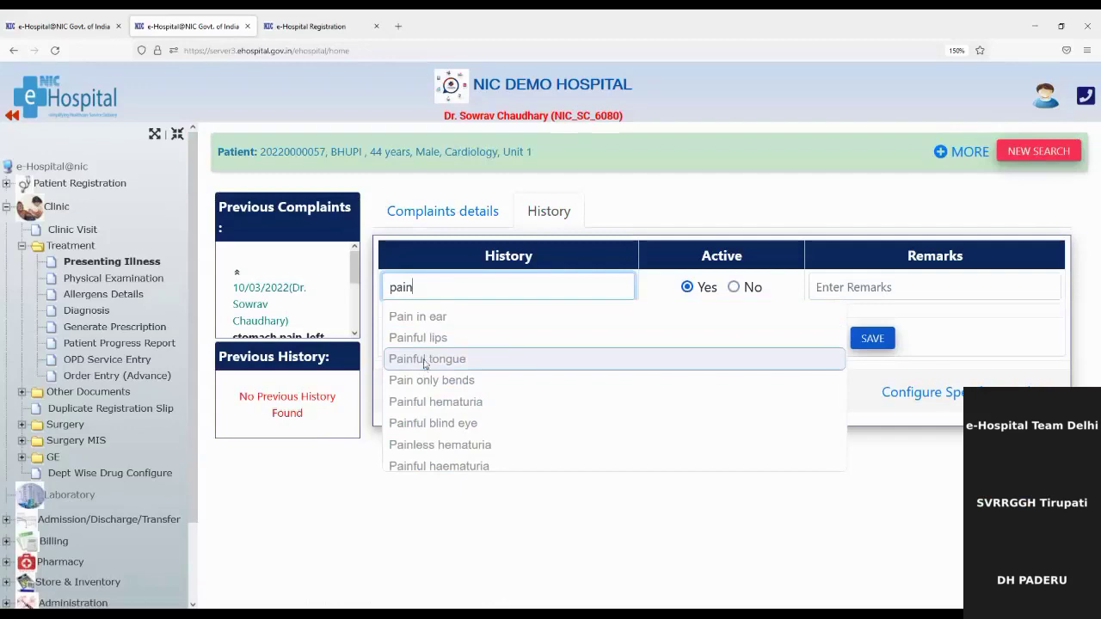
click(423, 319)
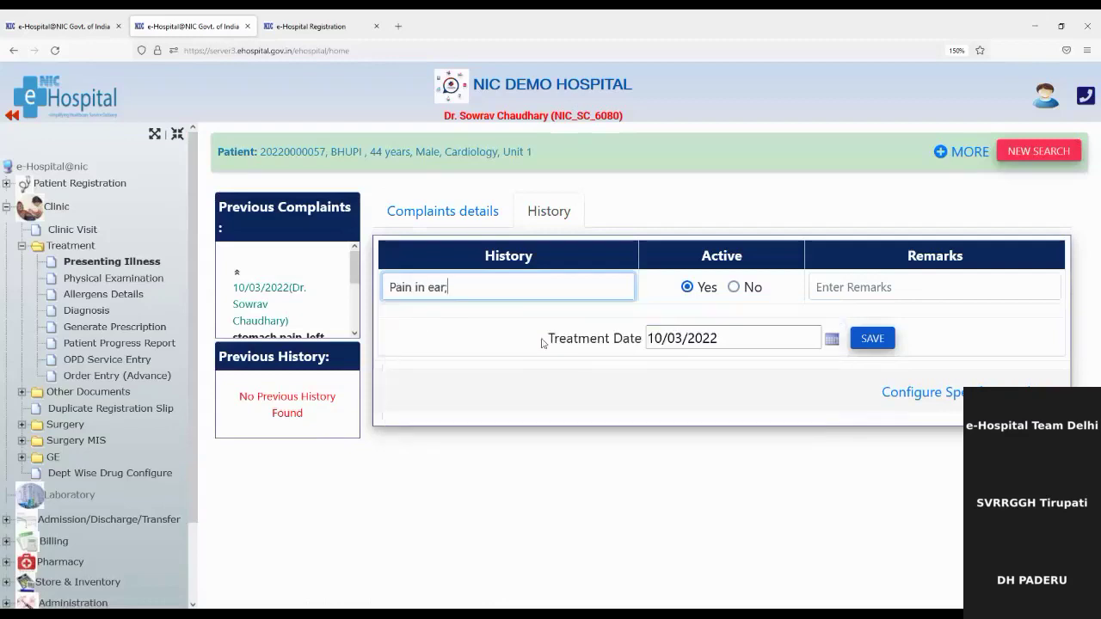
Give the Pain in ear history the remark 'ok' and save it
click(864, 291)
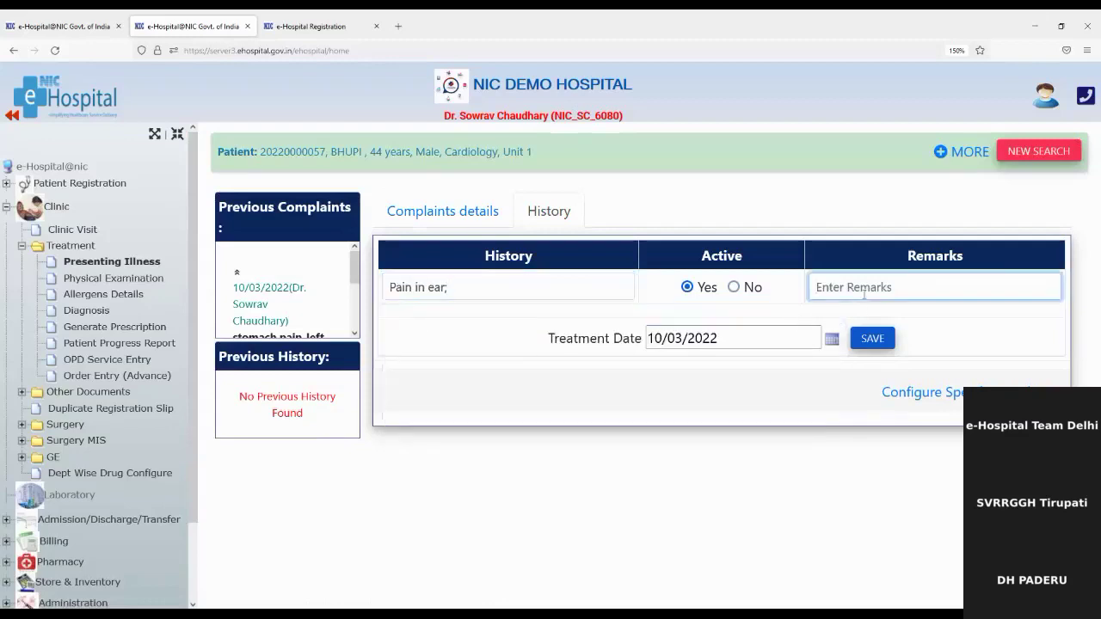
text(ok)
click(872, 340)
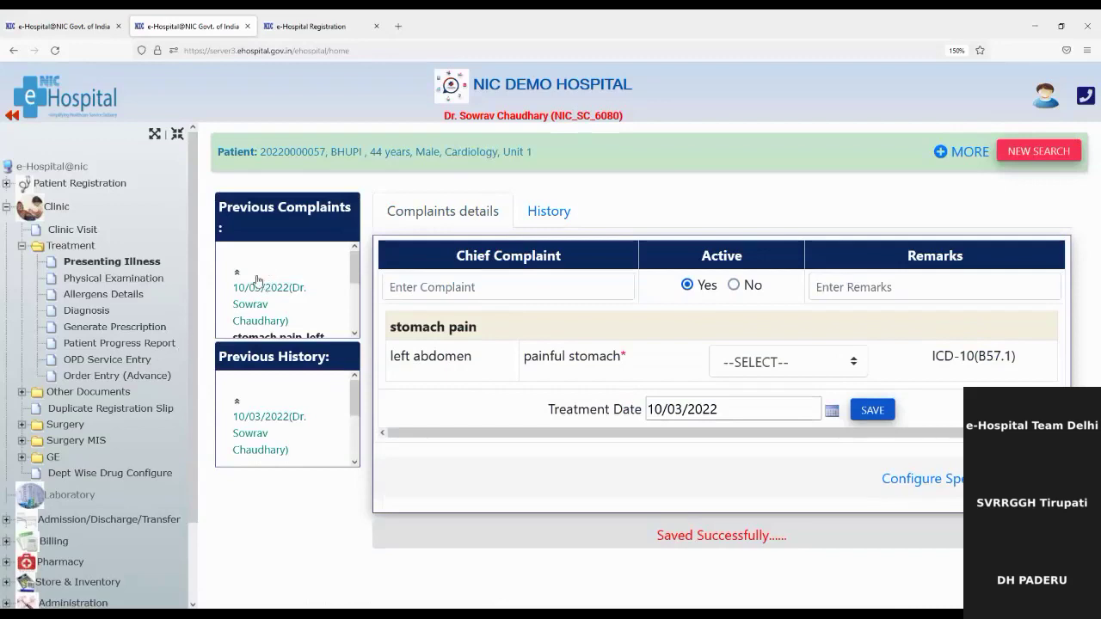
scroll(254, 323, down, 3)
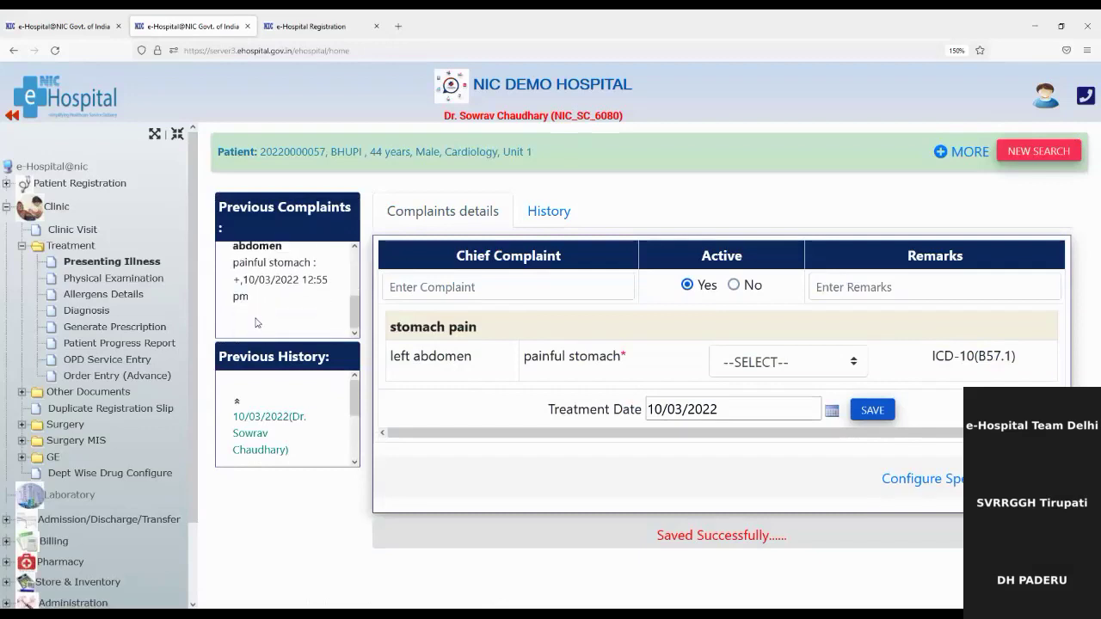
scroll(264, 434, down, 3)
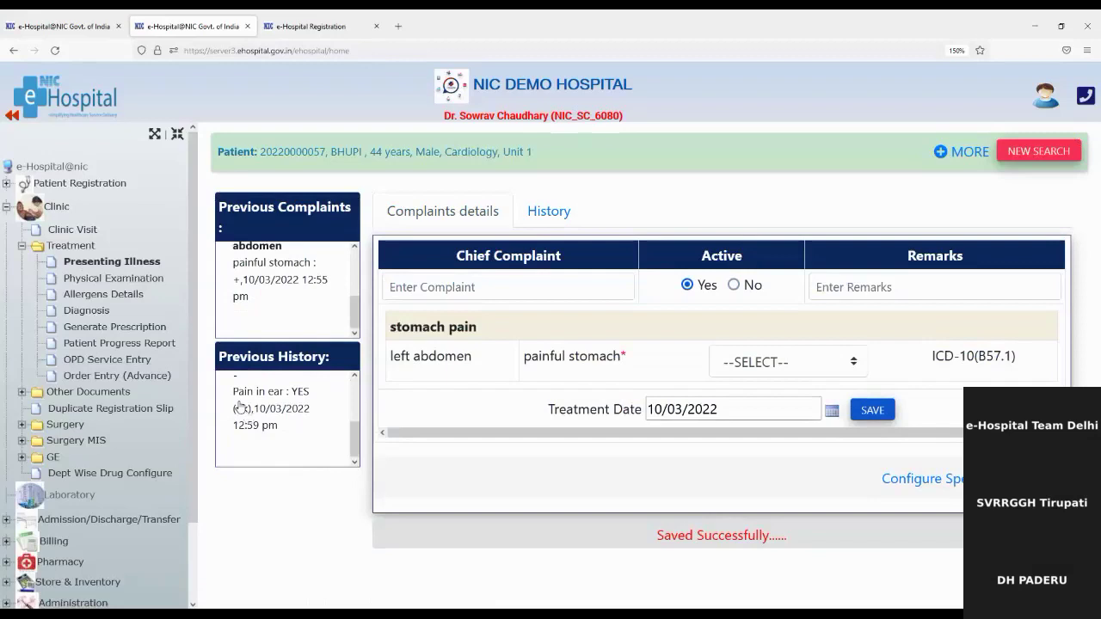
Open Physical Examination and look through the Systemic, Local and General Examination forms
click(108, 280)
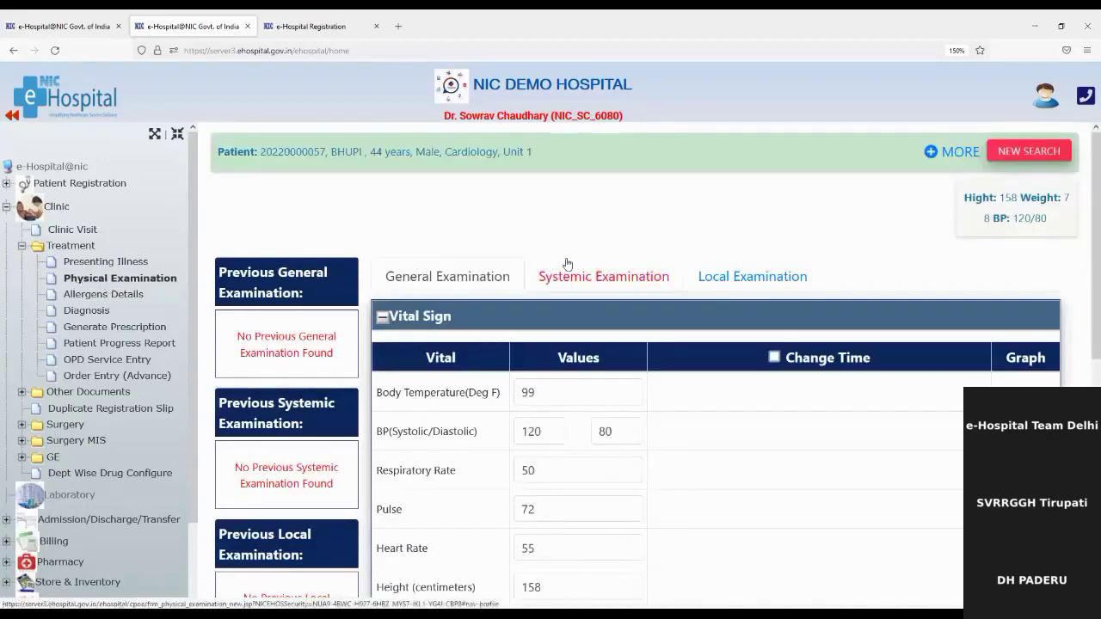
click(609, 284)
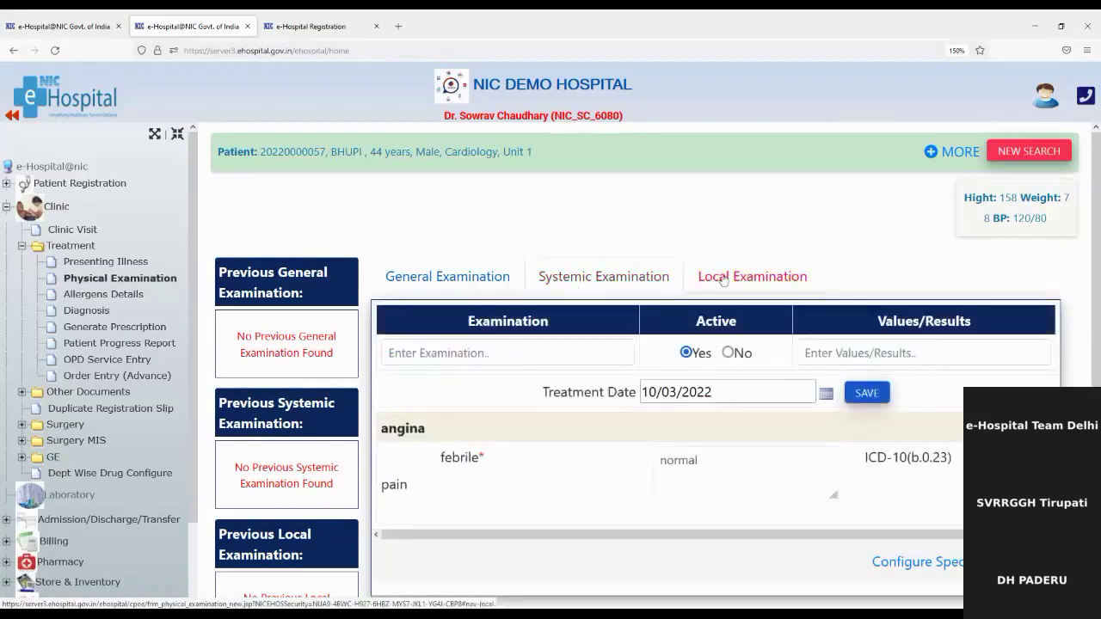
click(724, 279)
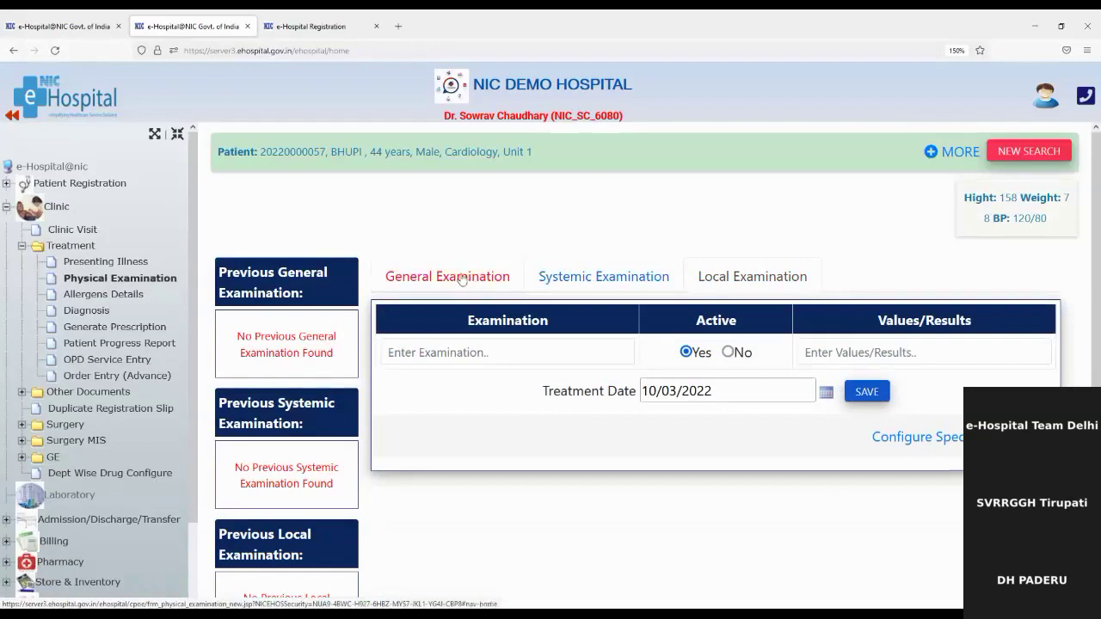
click(463, 280)
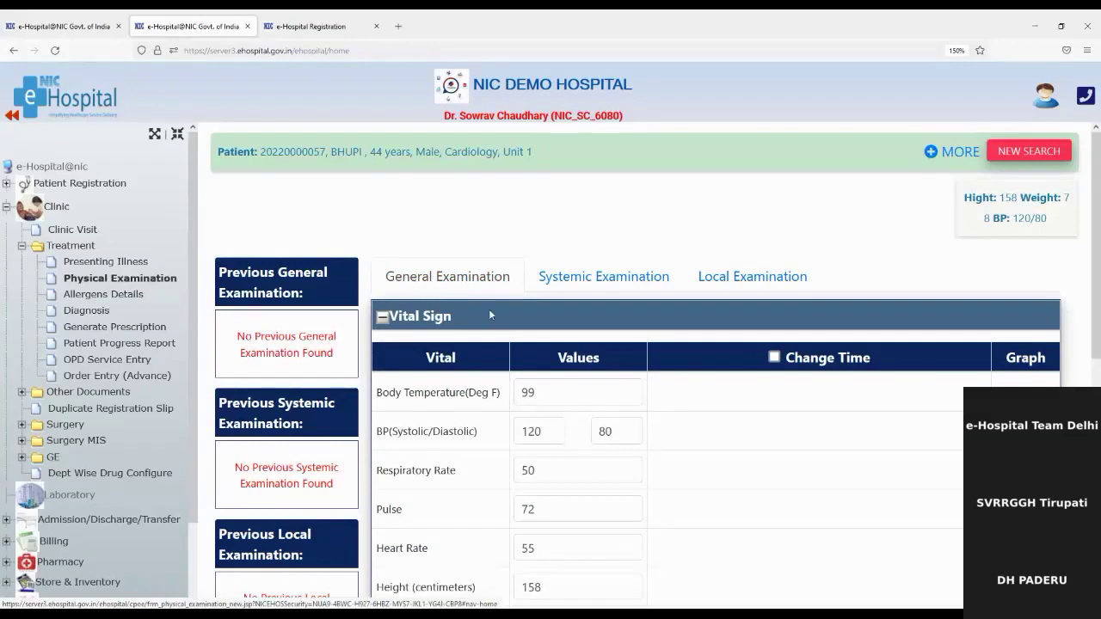
Review the general examination vitals, including the BMI of 21.04
scroll(483, 444, down, 4)
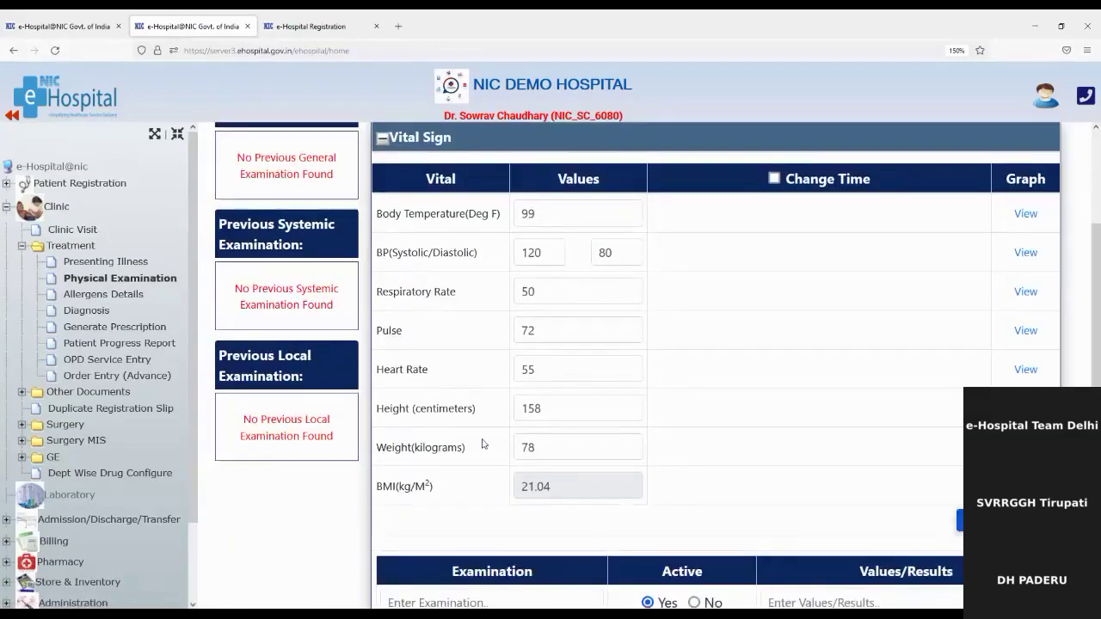
scroll(553, 426, up, 3)
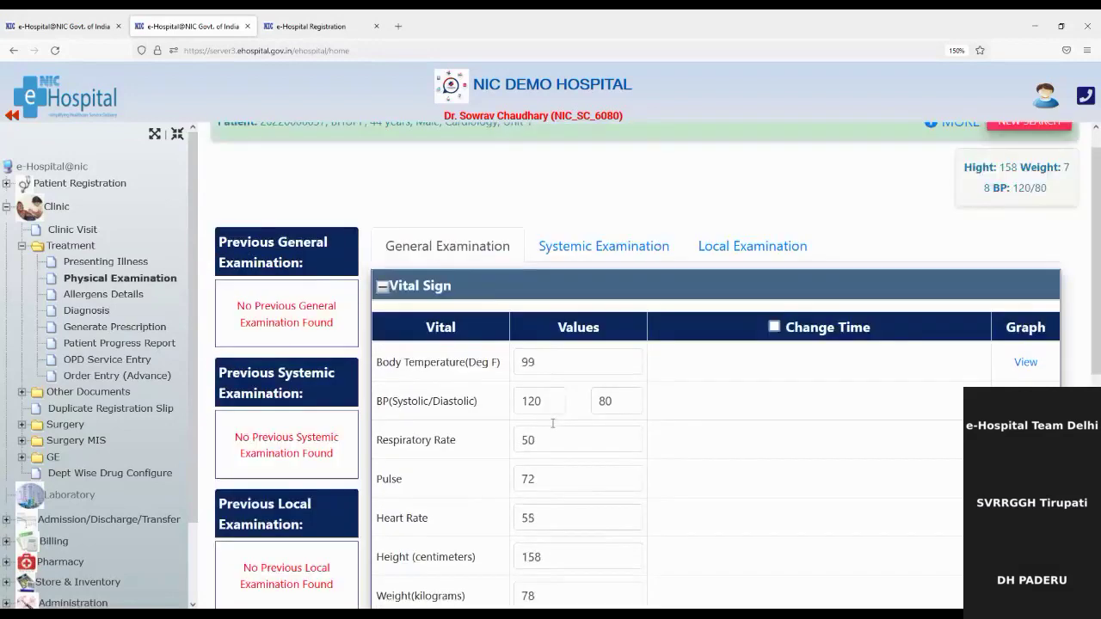
scroll(553, 423, down, 2)
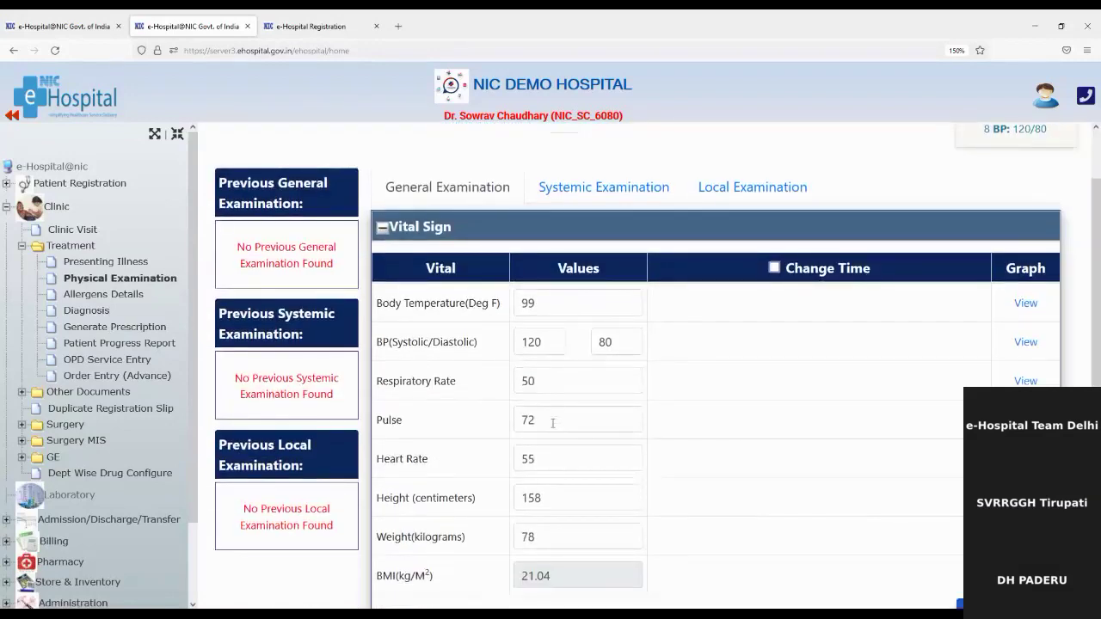
scroll(554, 423, down, 2)
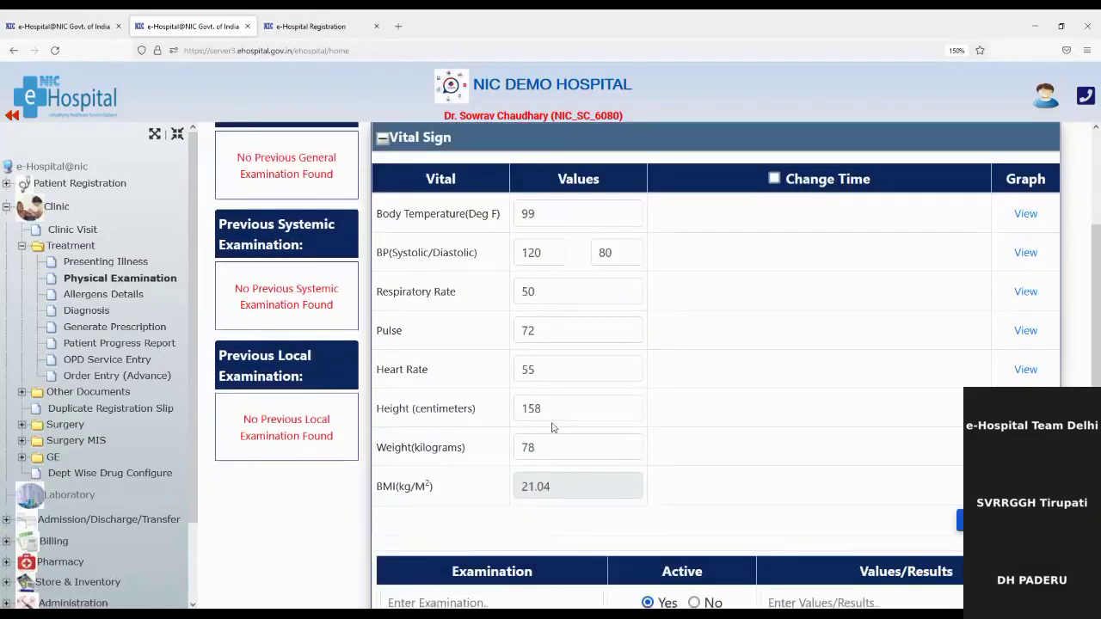
scroll(554, 423, up, 4)
scroll(553, 423, down, 3)
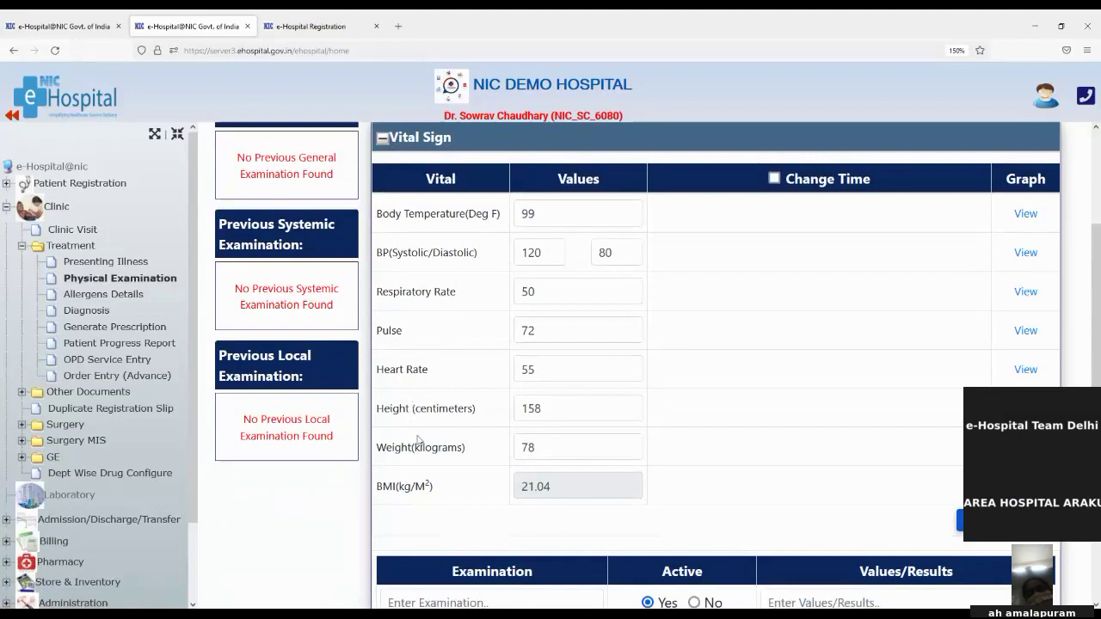
drag(375, 488, 429, 487)
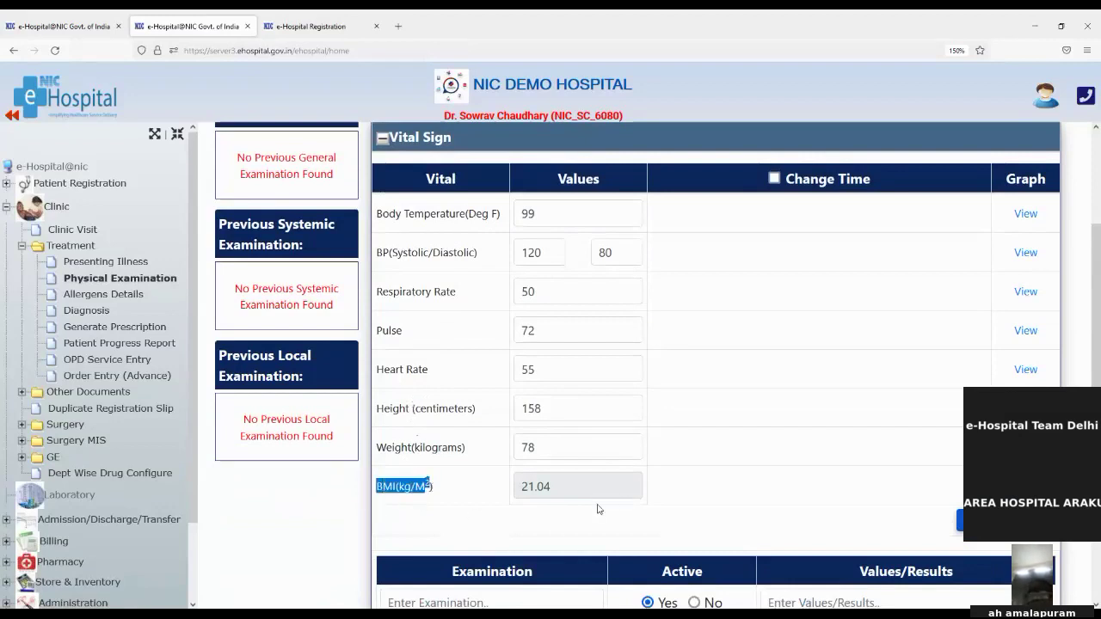
click(711, 448)
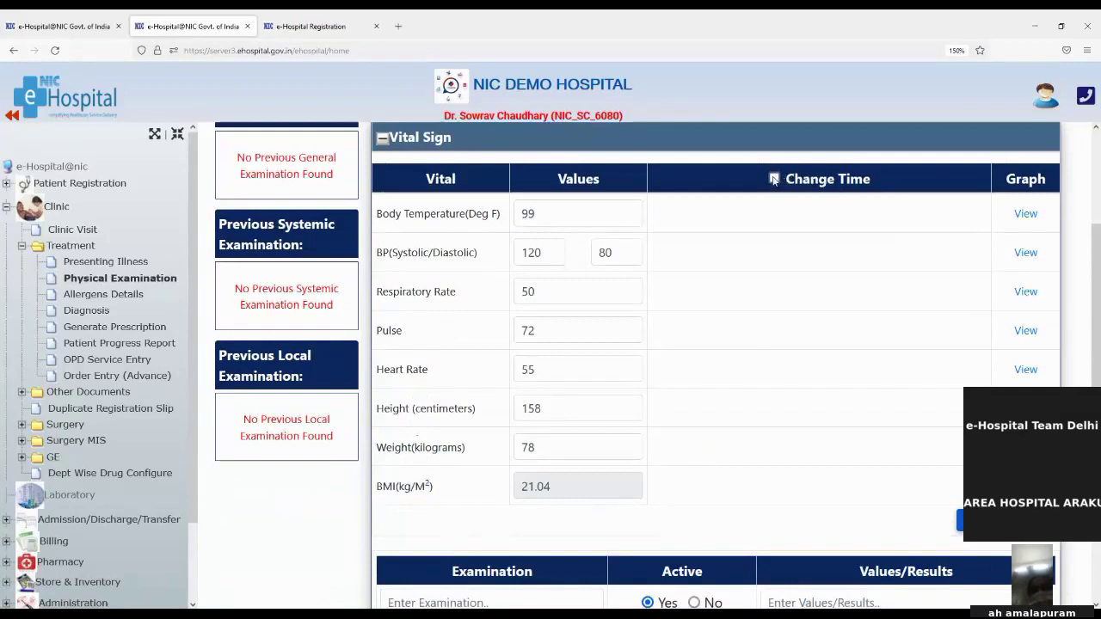
Turn Change Time on to show per-vital time fields, then turn it off again
click(774, 178)
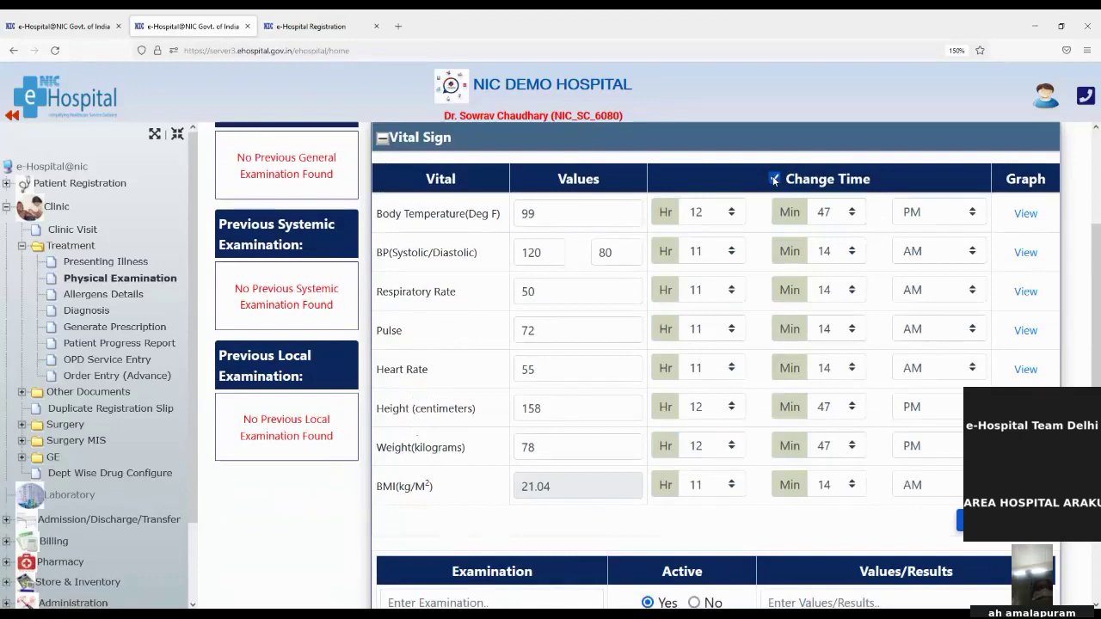
click(775, 179)
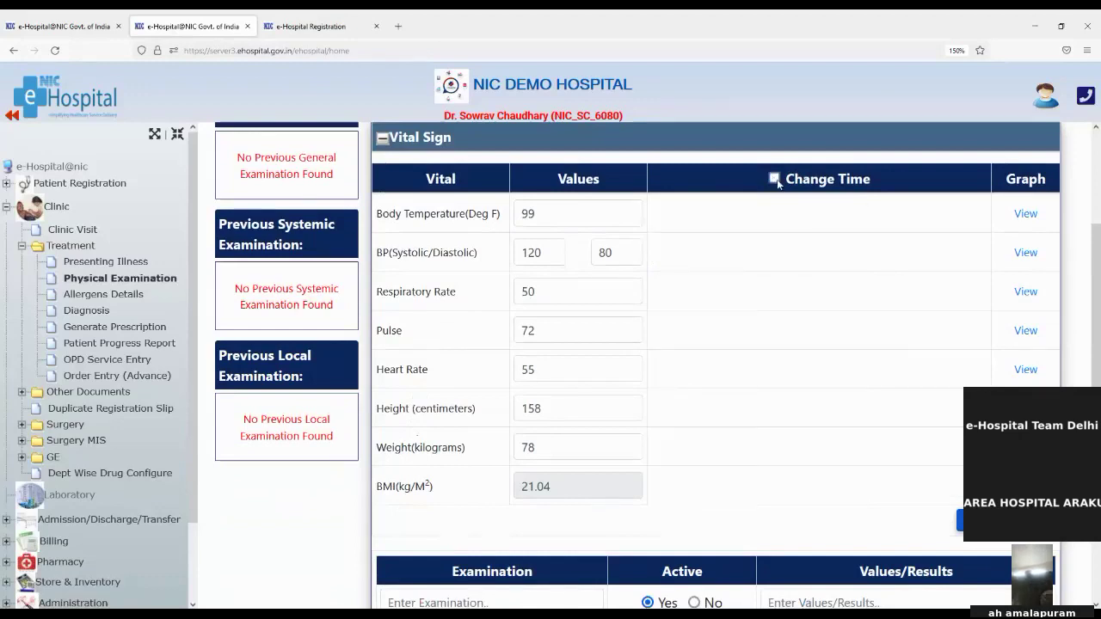
scroll(762, 362, down, 3)
scroll(759, 376, down, 1)
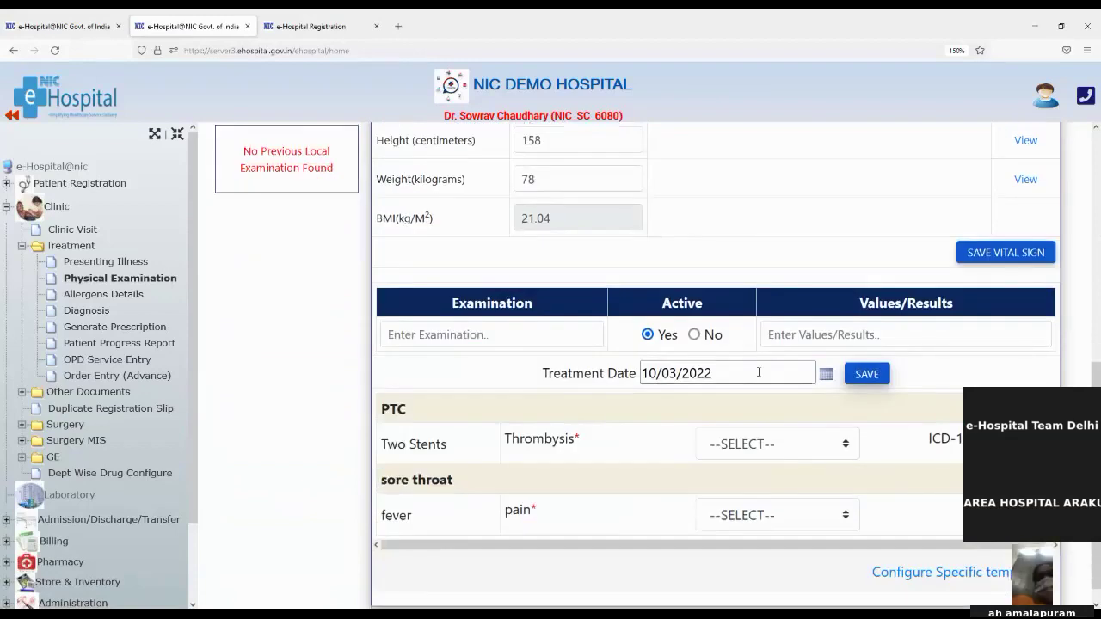
Save a general examination entry 'Pain control' with result 'ok'
click(445, 338)
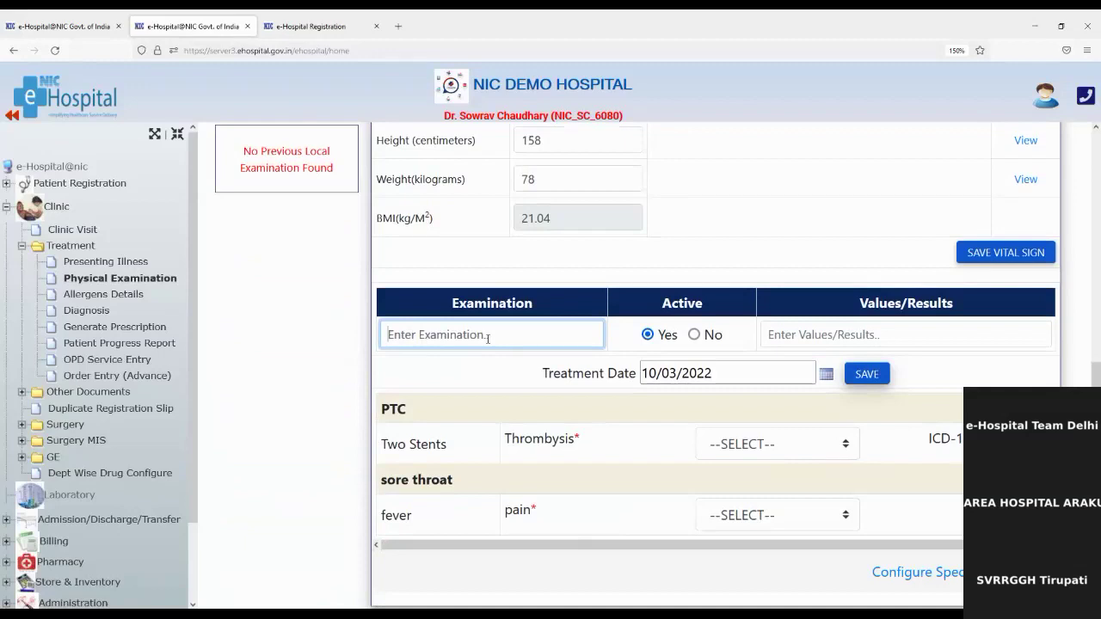
text(pain)
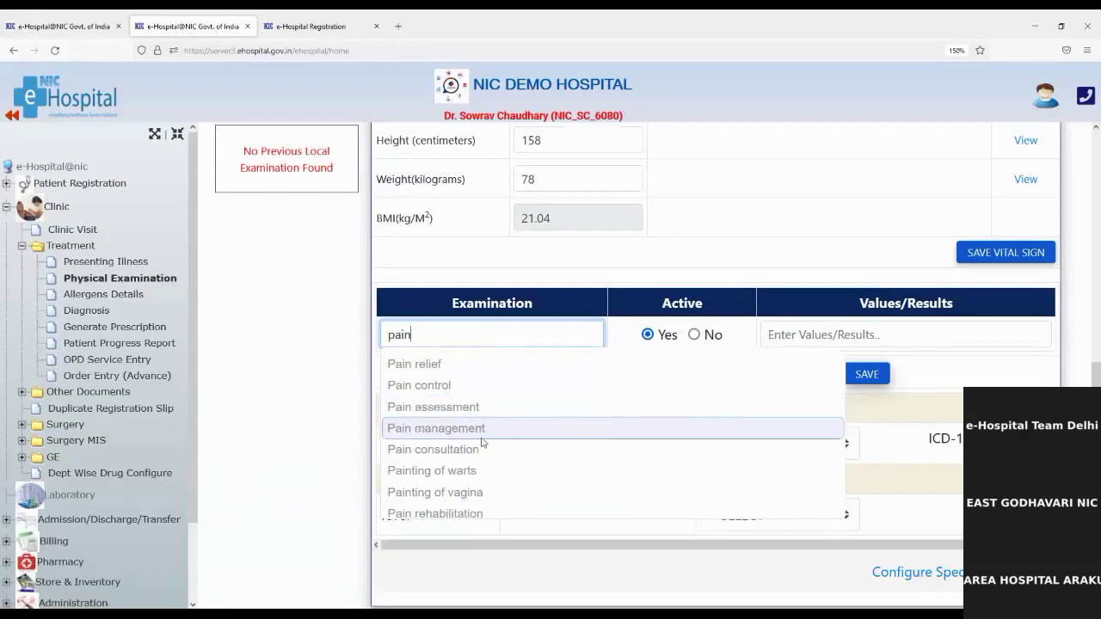
click(453, 389)
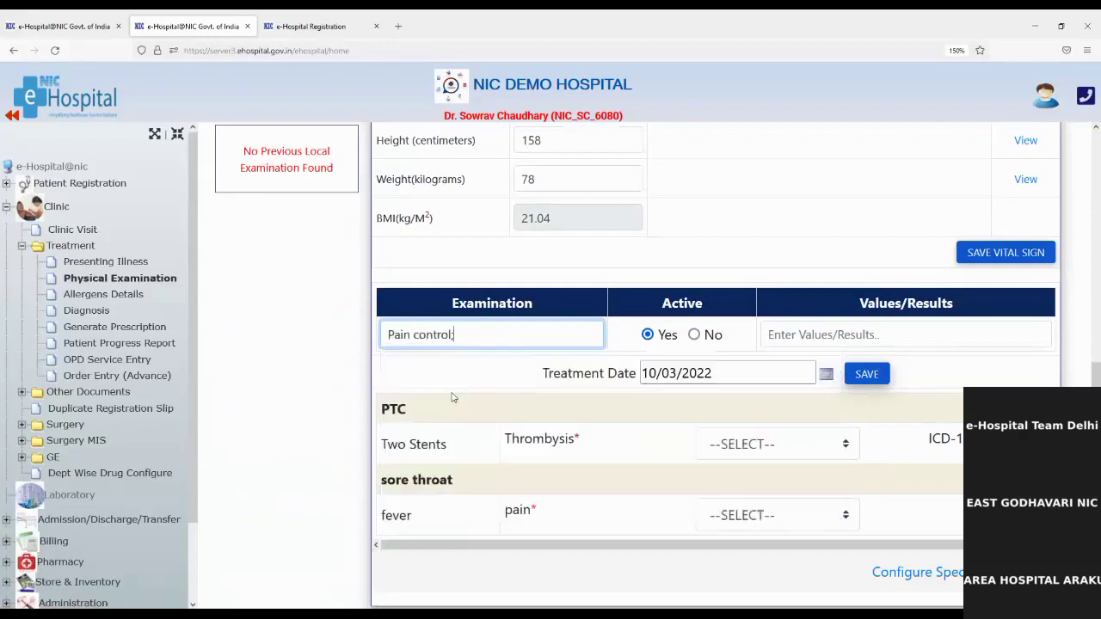
click(835, 335)
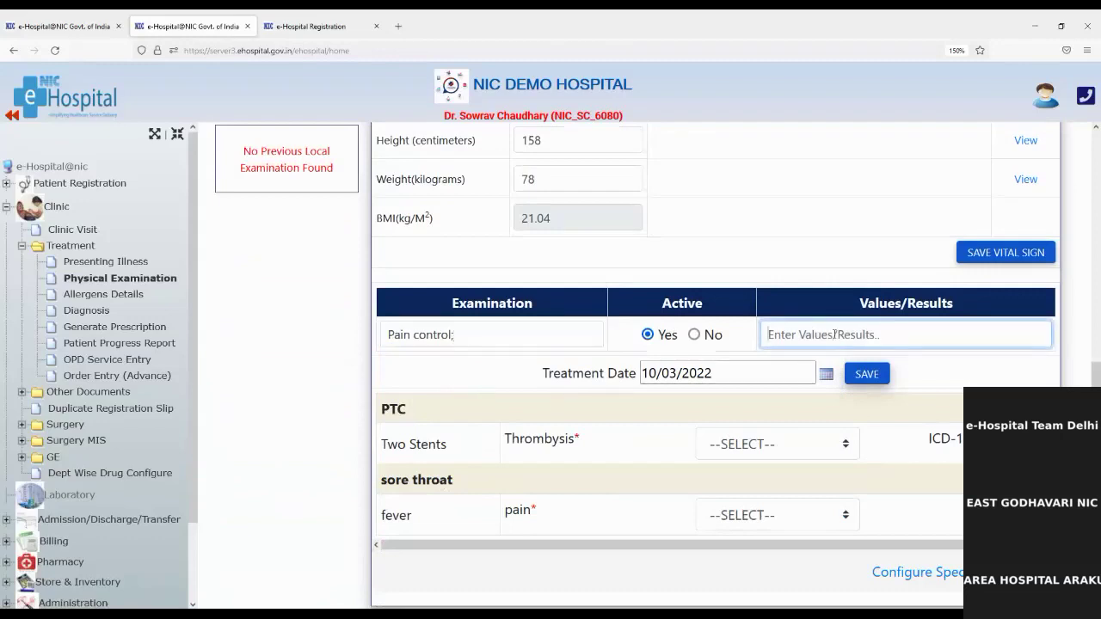
text(ok)
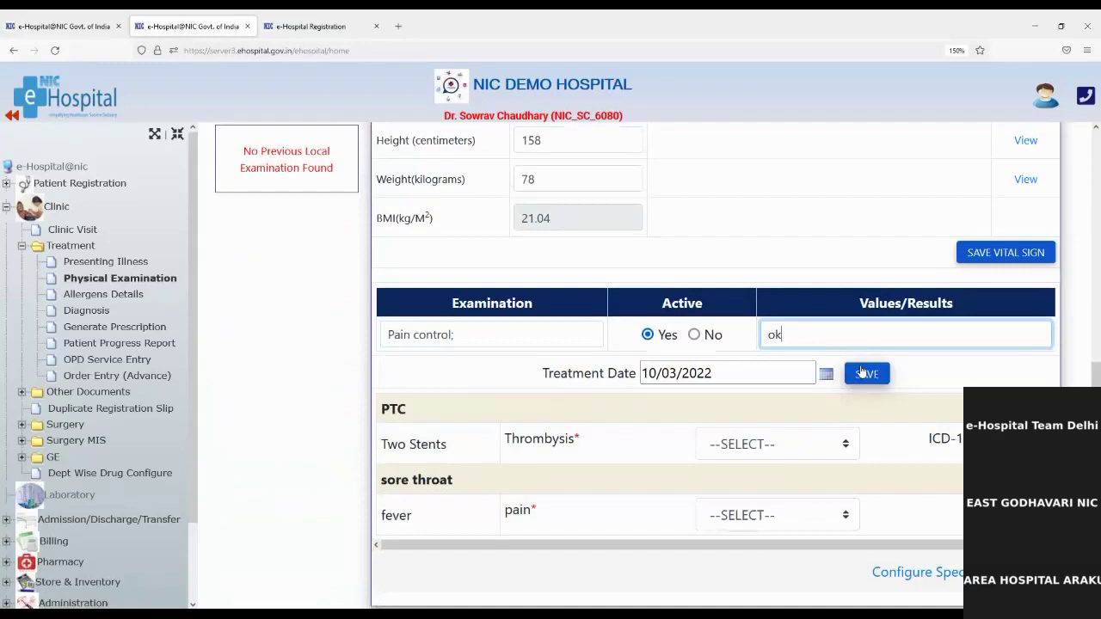
click(862, 373)
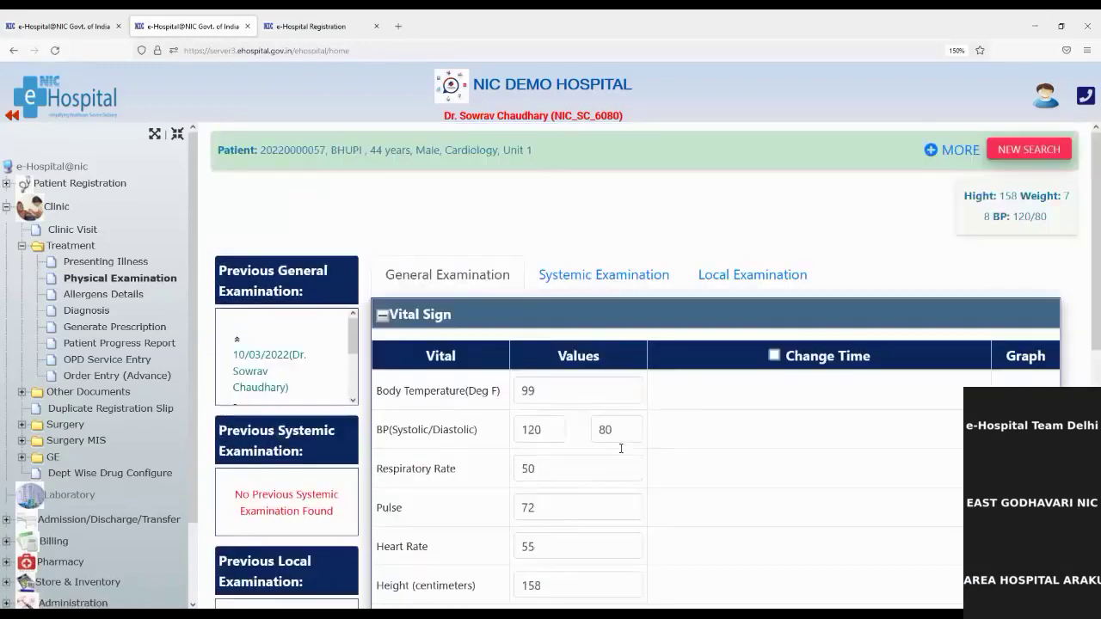
Save 'Fever treatment' as a systemic examination, then switch to the Local Examination form
click(584, 278)
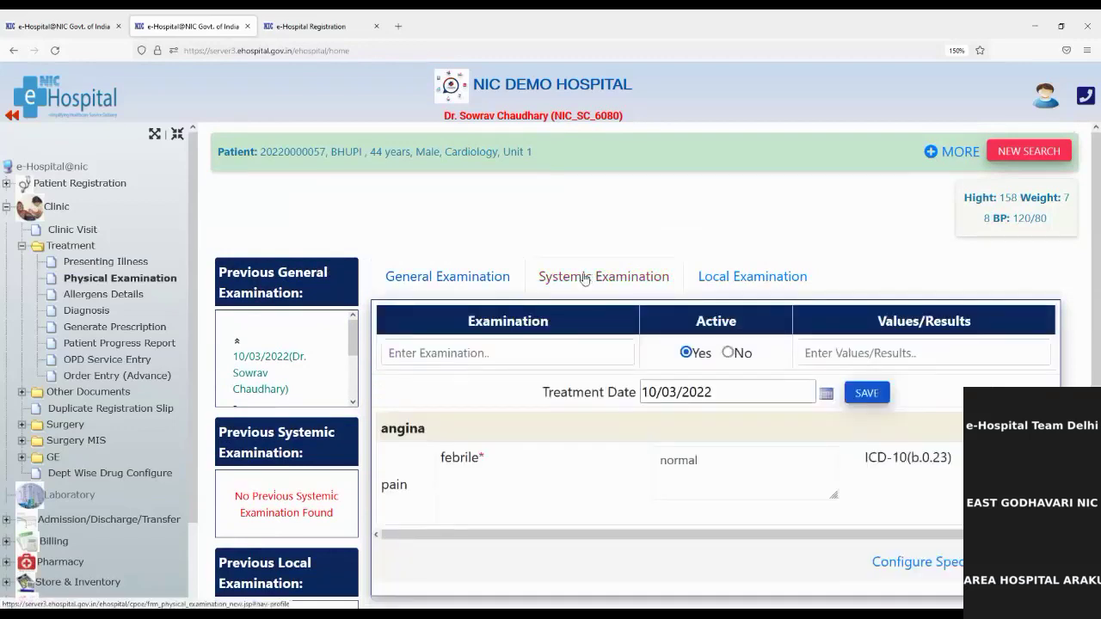
click(438, 355)
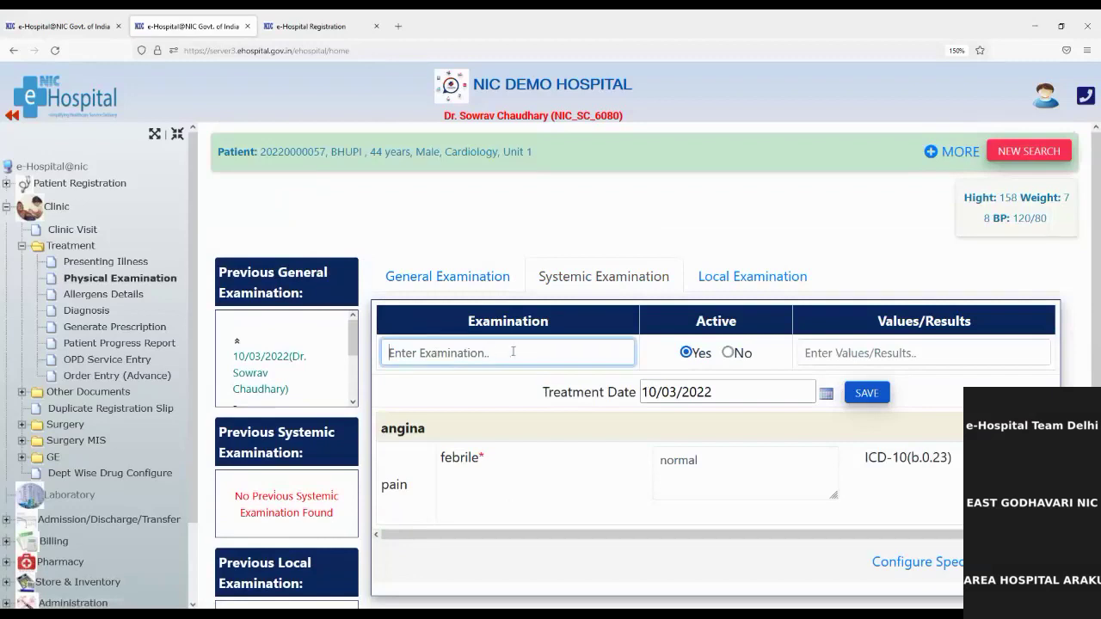
text(fever)
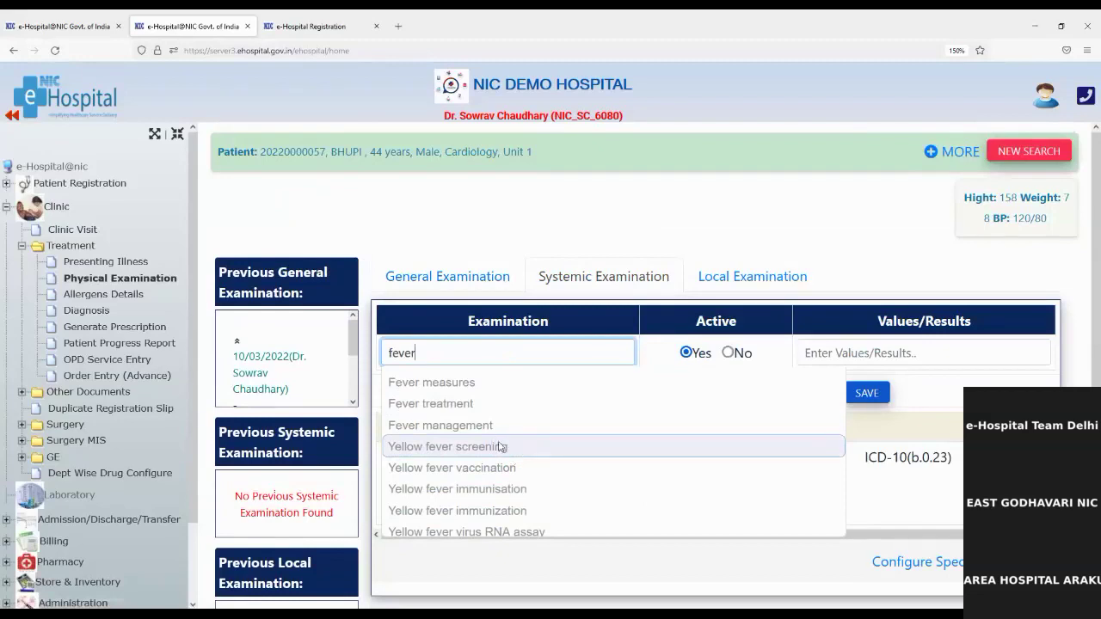
click(454, 412)
click(865, 353)
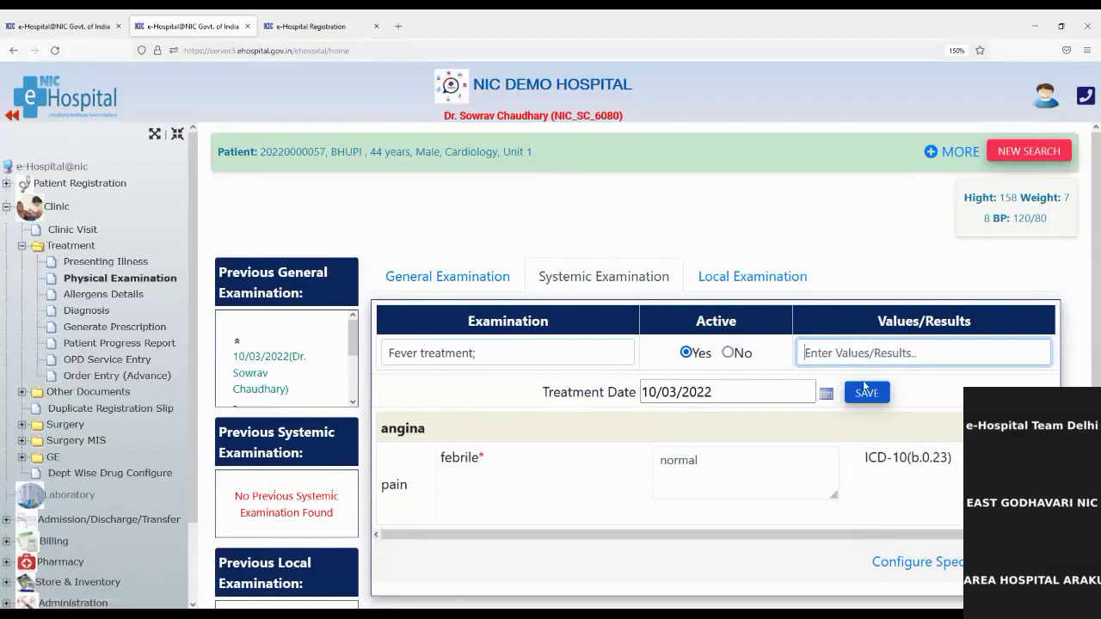
click(867, 395)
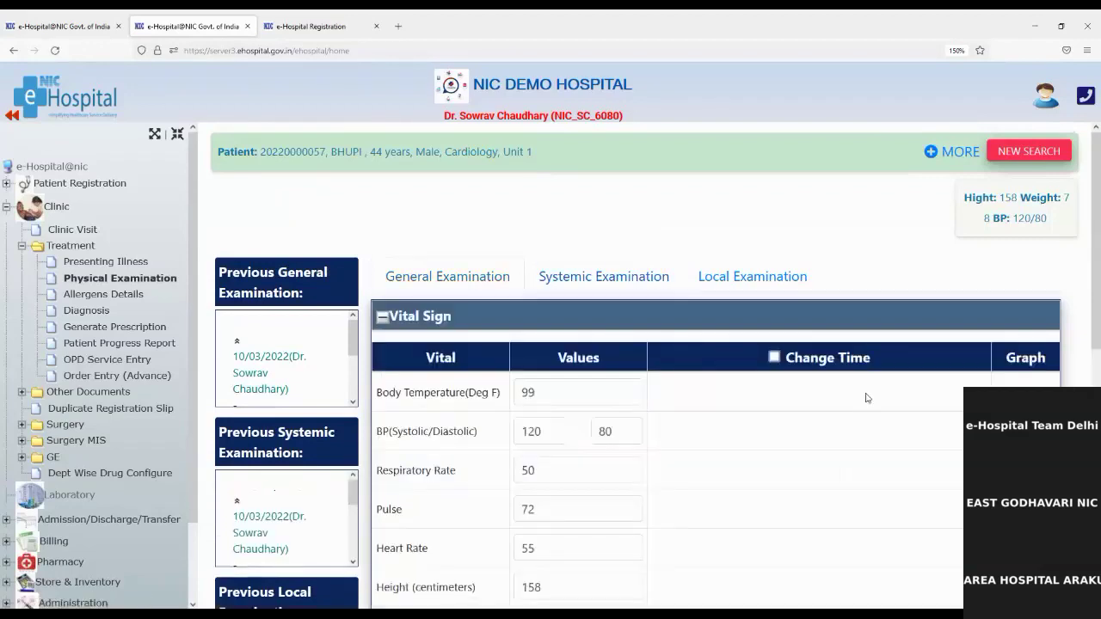
click(737, 275)
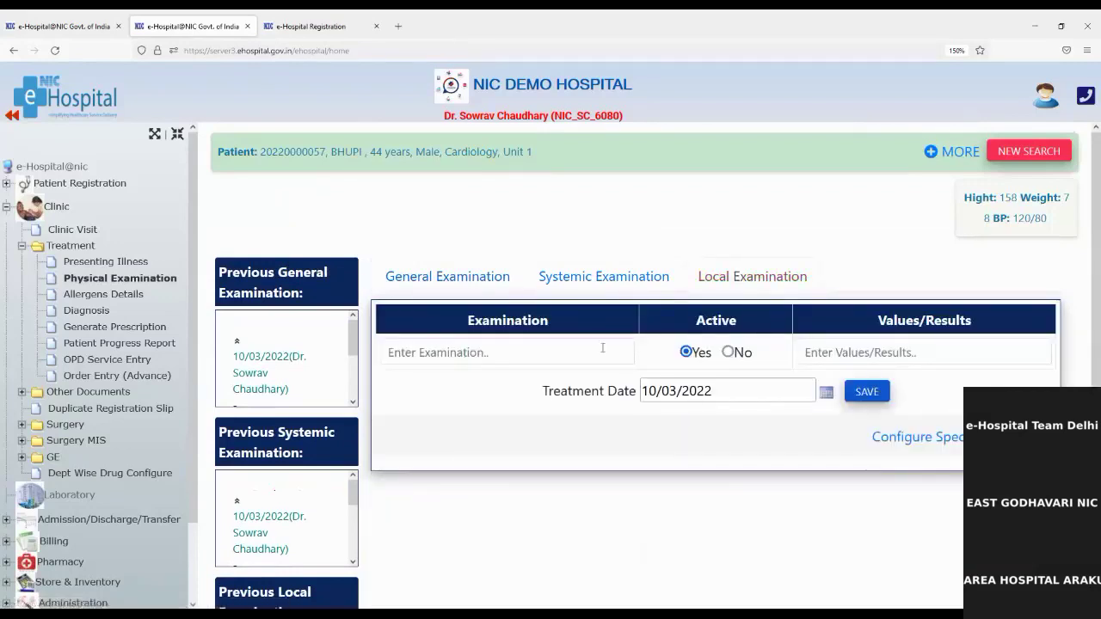
Expand the previous general and systemic examination entries to read Fever treatment YES and angina-pain febrile normal
scroll(269, 456, down, 2)
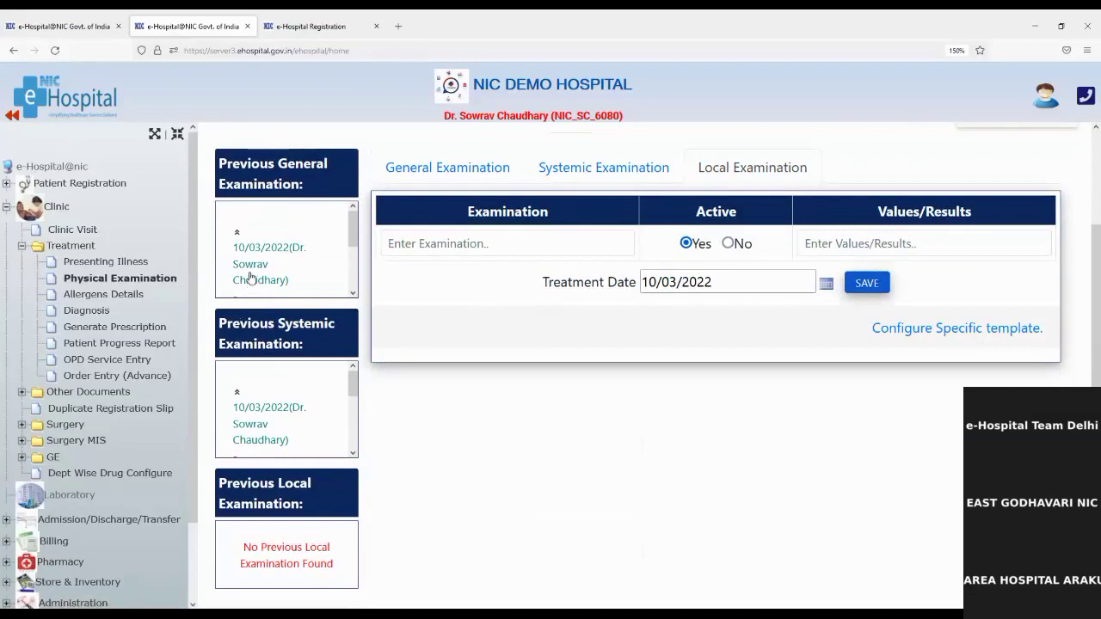
scroll(250, 261, up, 2)
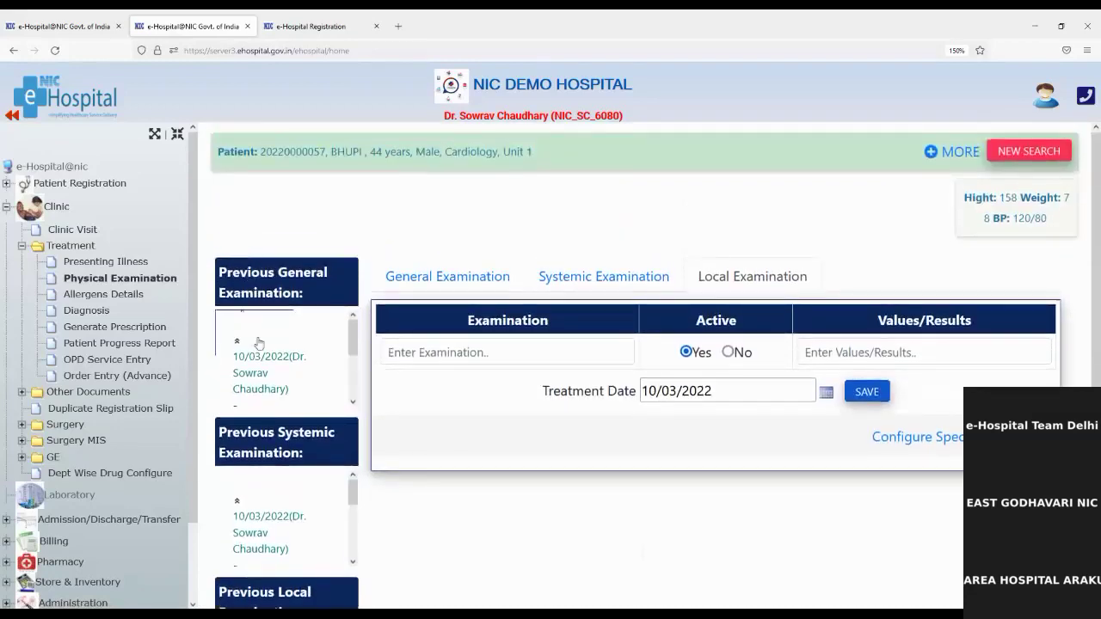
click(237, 342)
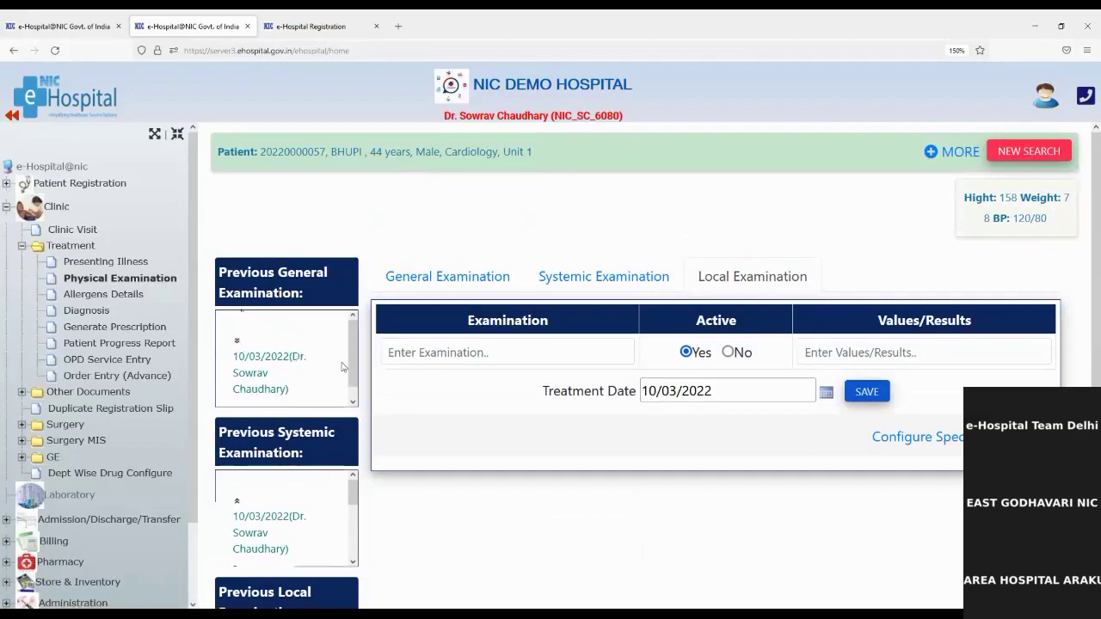
scroll(357, 368, down, 1)
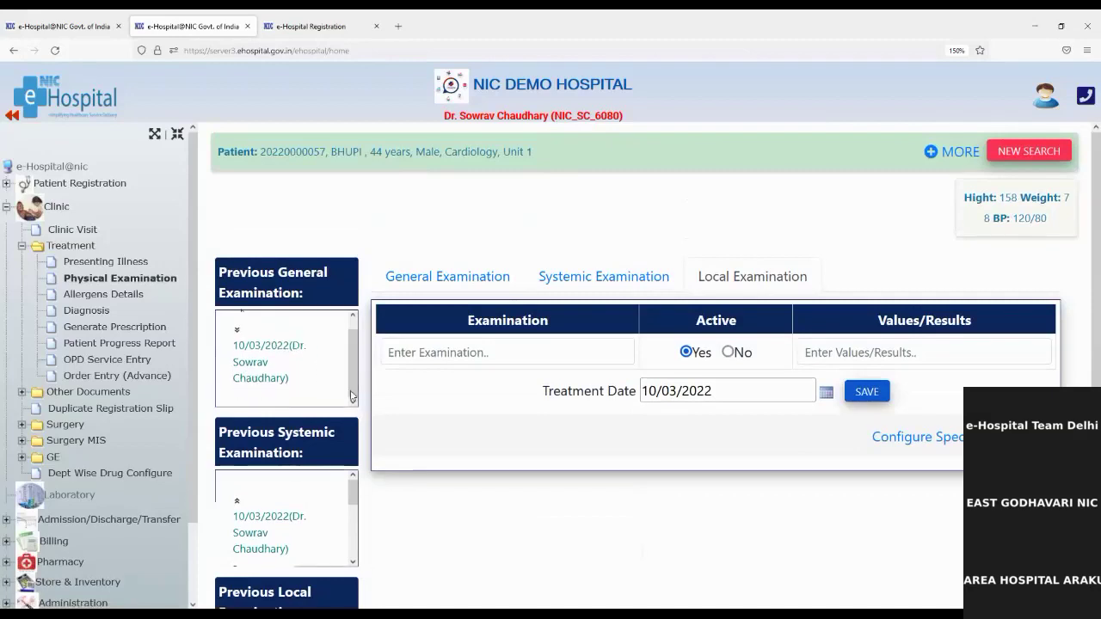
scroll(247, 390, down, 2)
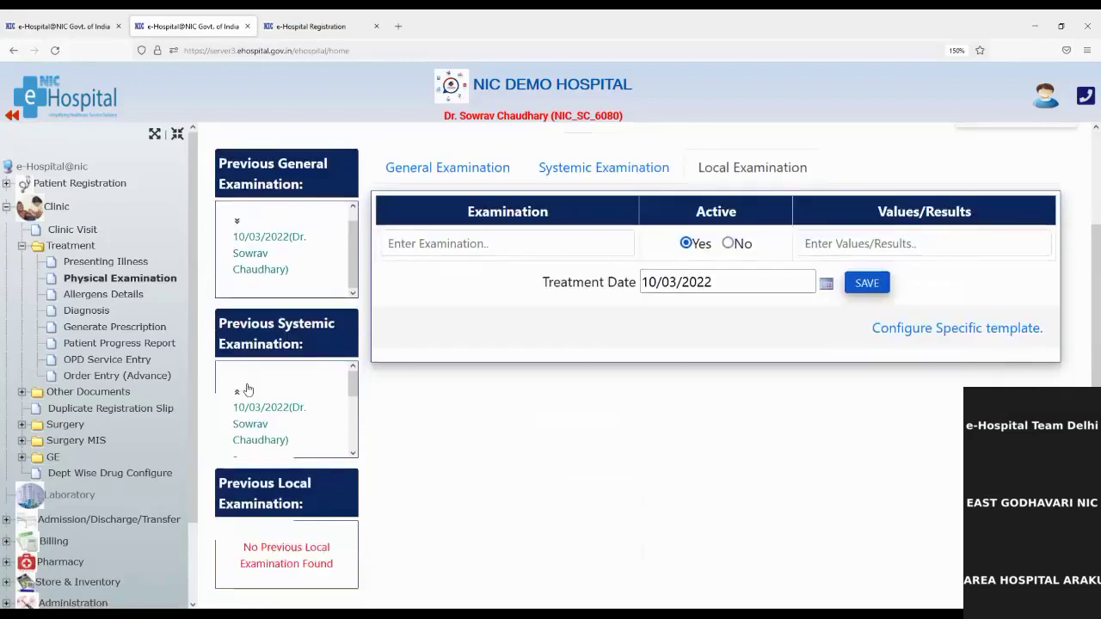
click(236, 396)
click(270, 414)
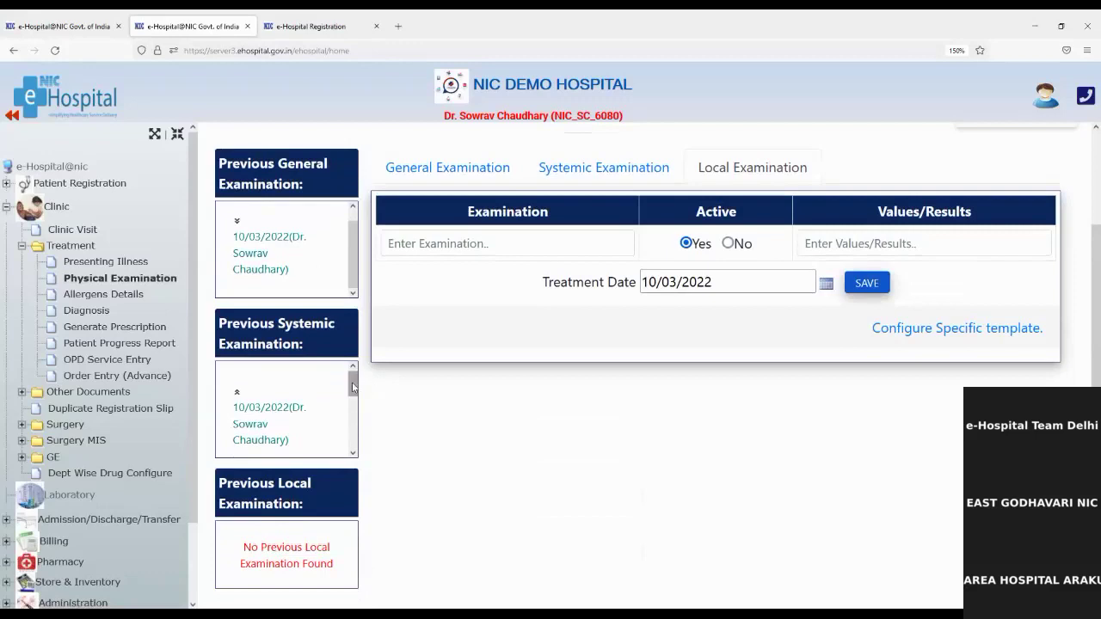
drag(352, 388, 350, 422)
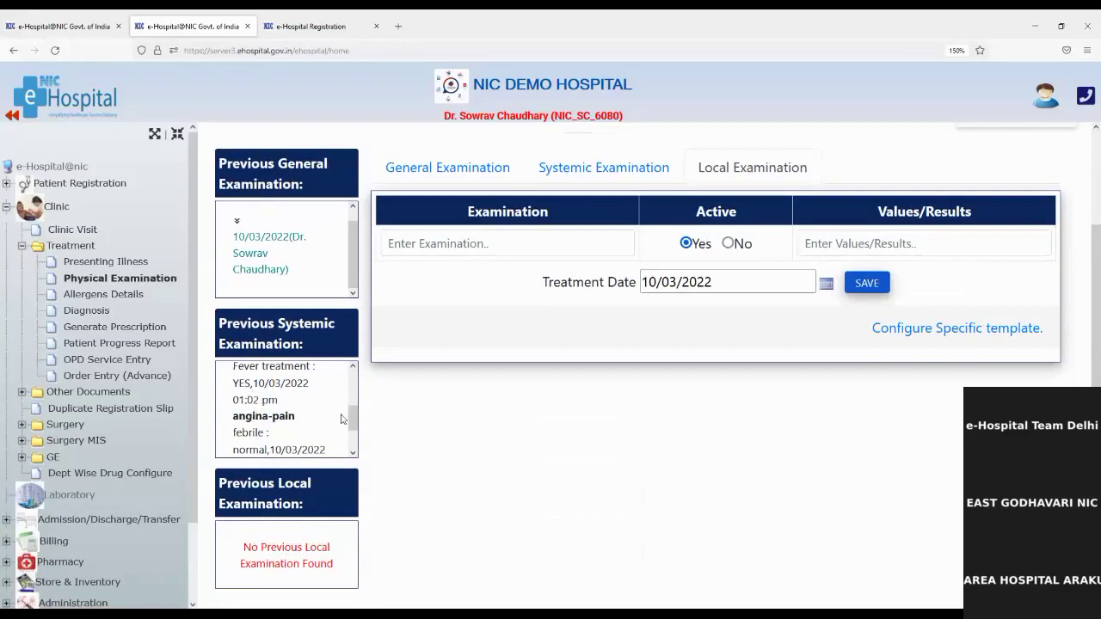
drag(353, 421, 355, 440)
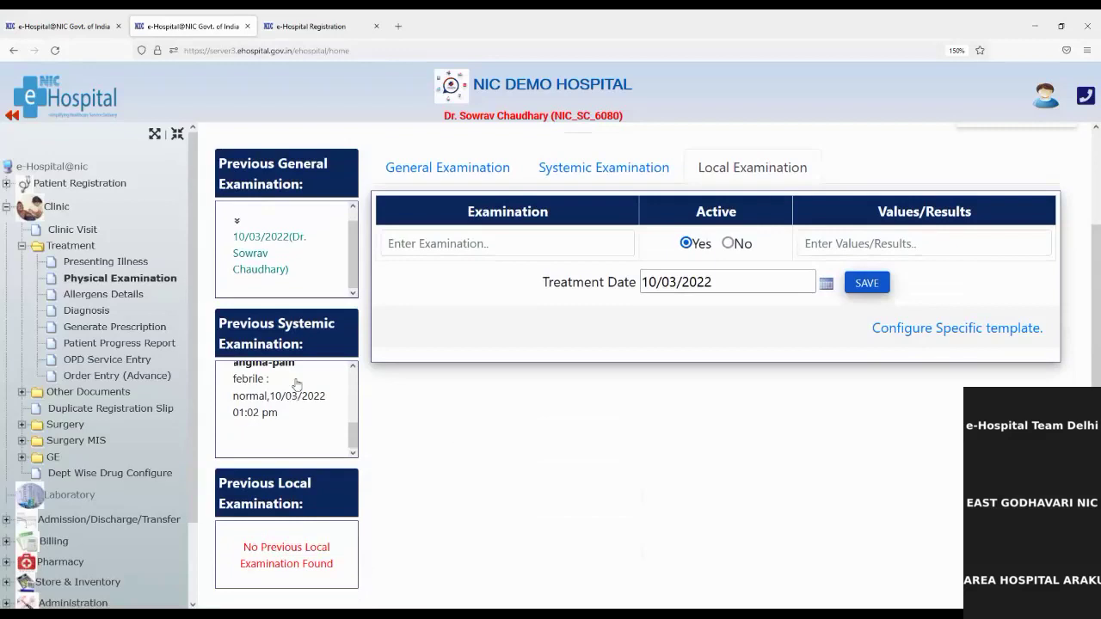
In Allergens Details, mark Anticonvulsants and Beets as mild allergies
click(103, 296)
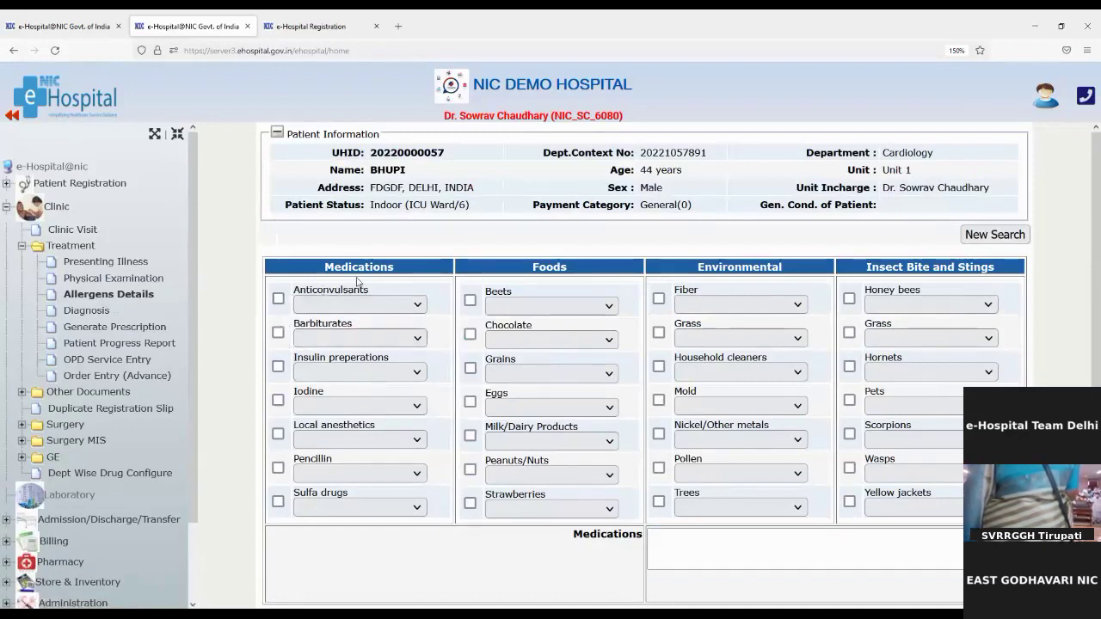
click(279, 299)
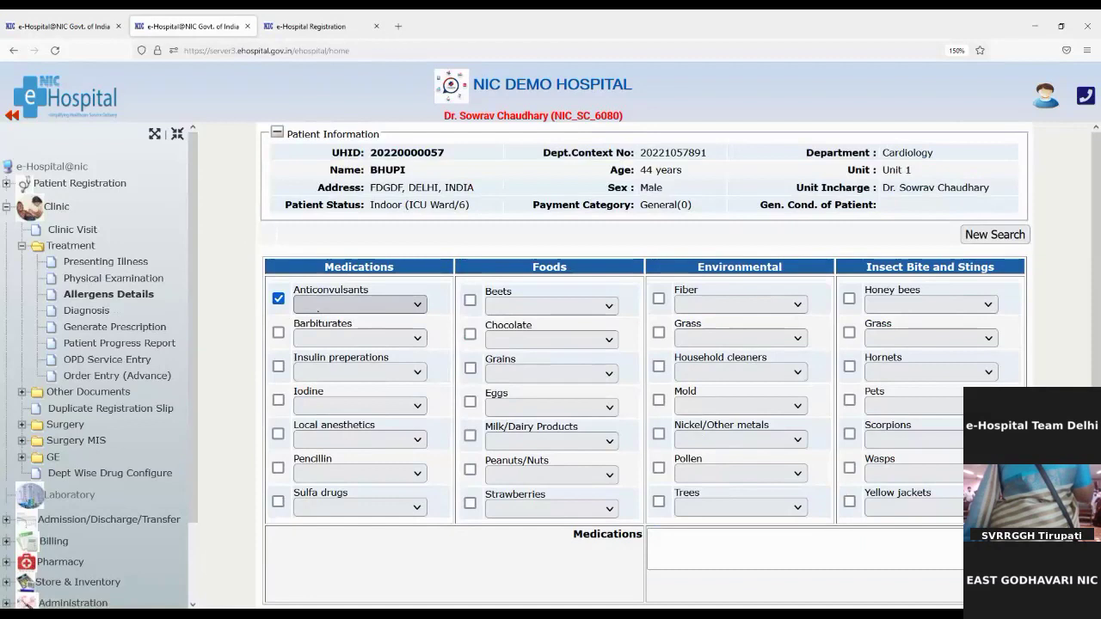
click(318, 354)
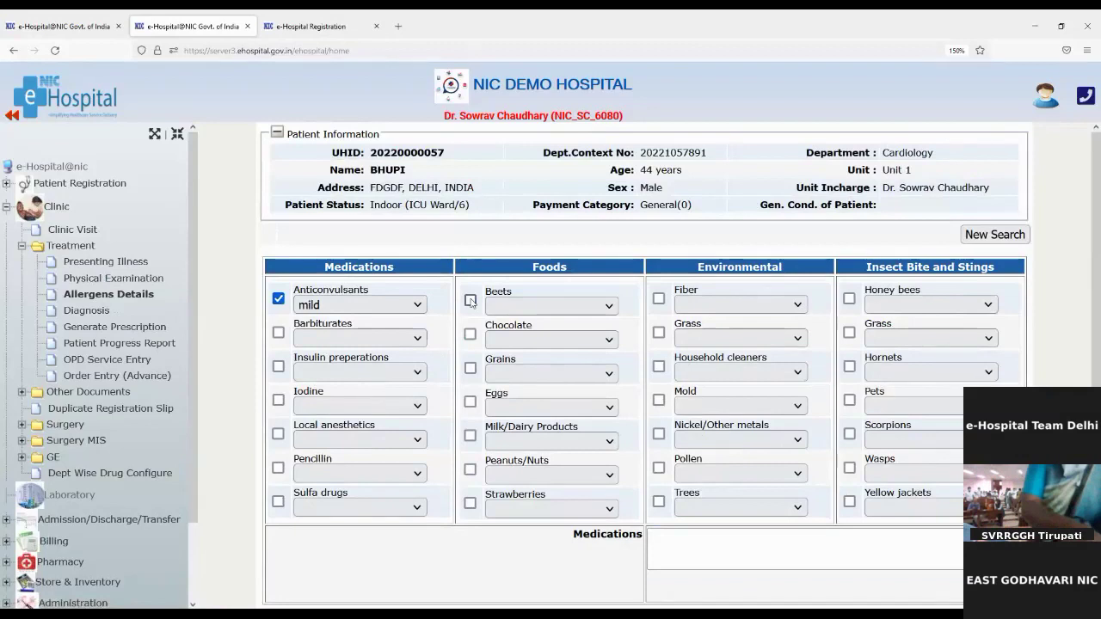
click(470, 301)
click(507, 308)
click(508, 359)
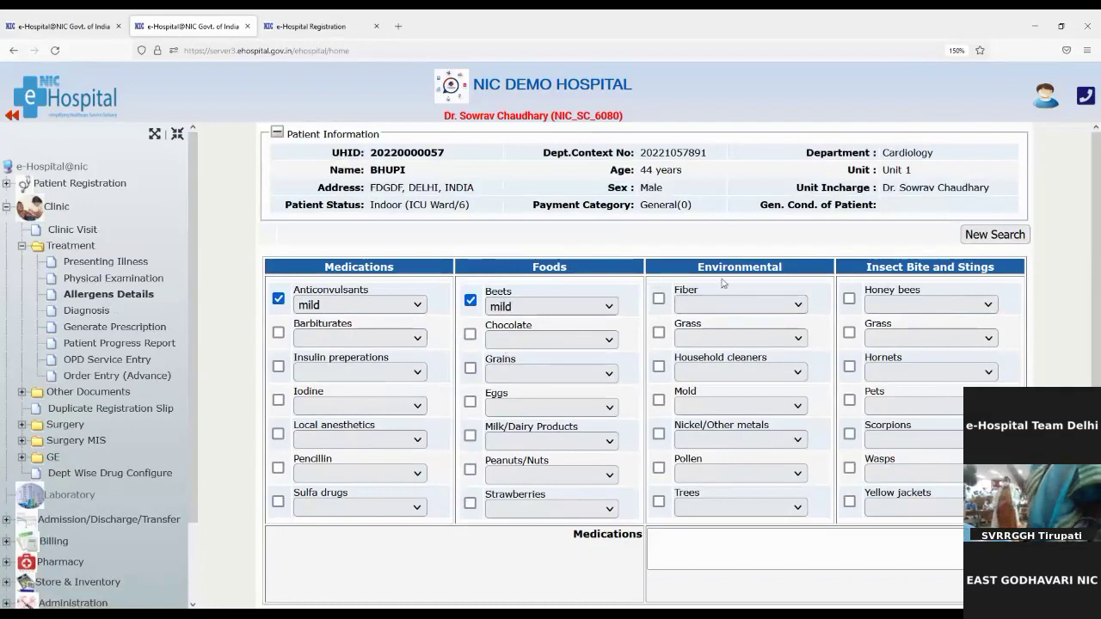
Mark Fiber as a mild allergy and Honey bees as mild to moderate
click(658, 300)
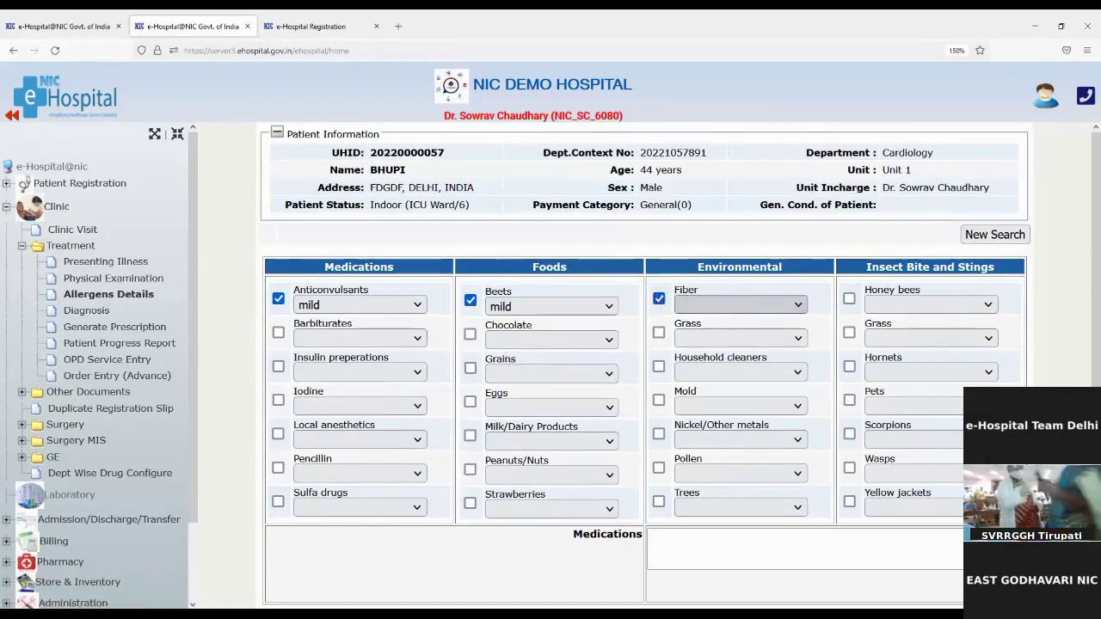
click(740, 305)
click(710, 359)
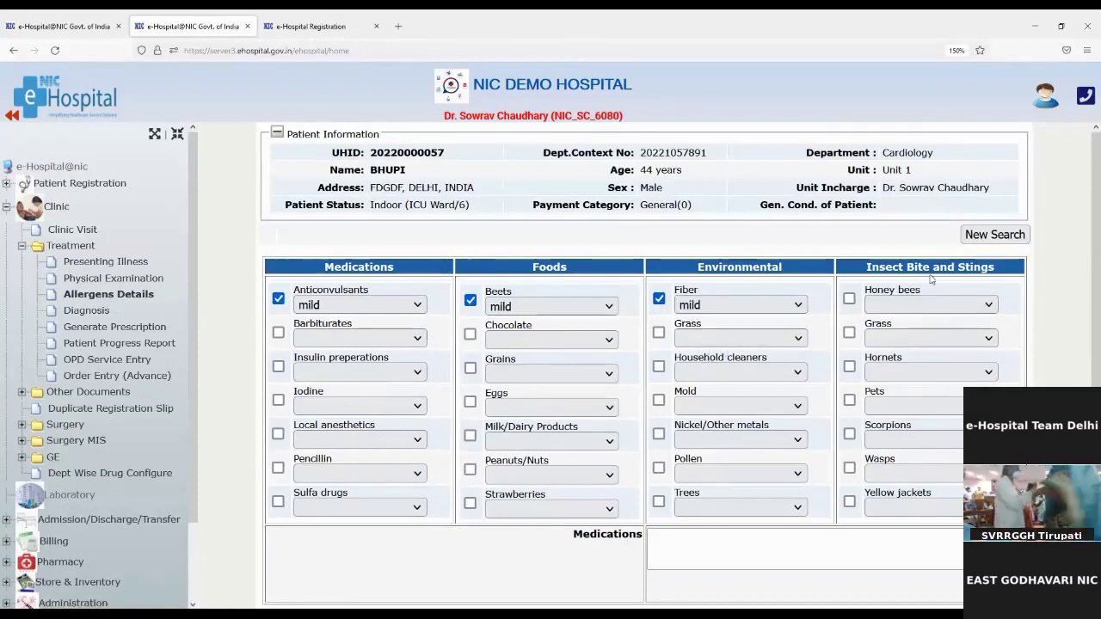
click(850, 299)
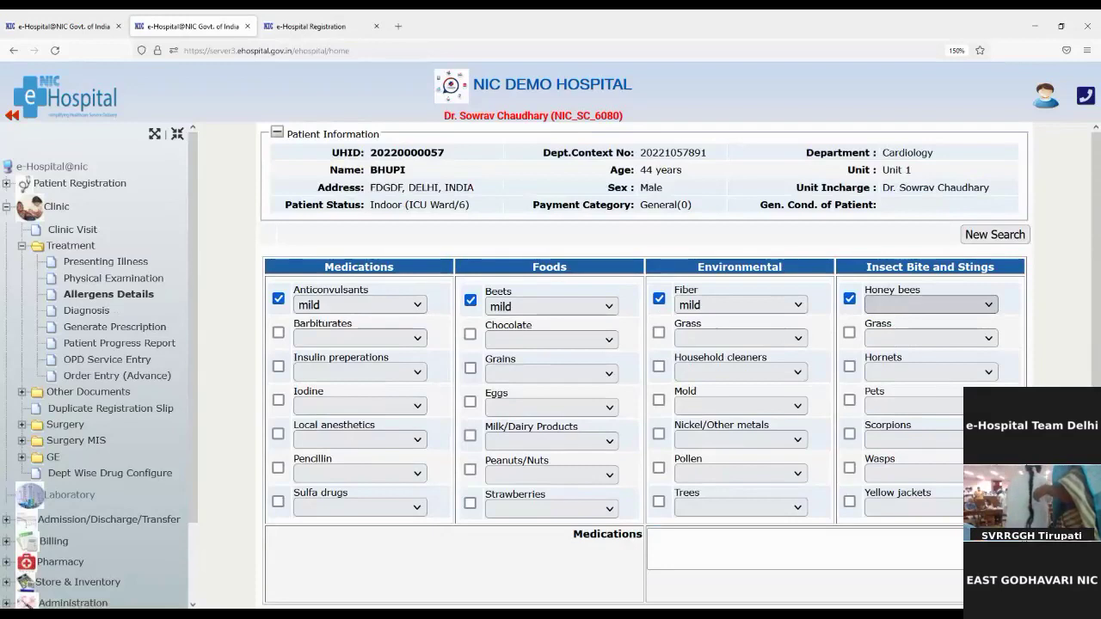
click(896, 374)
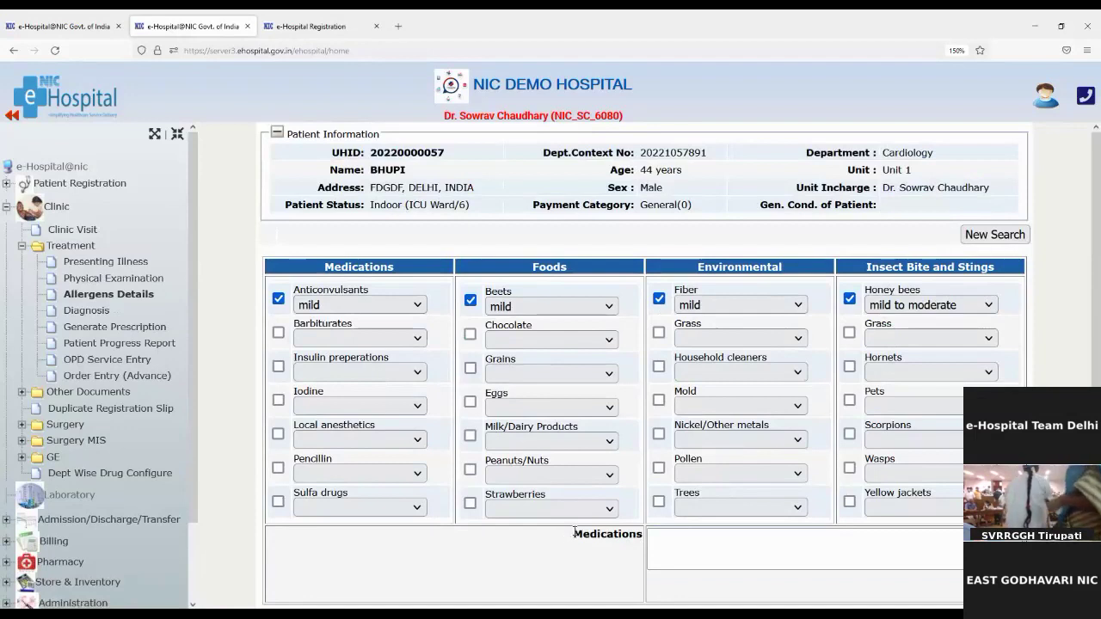
drag(574, 531, 654, 537)
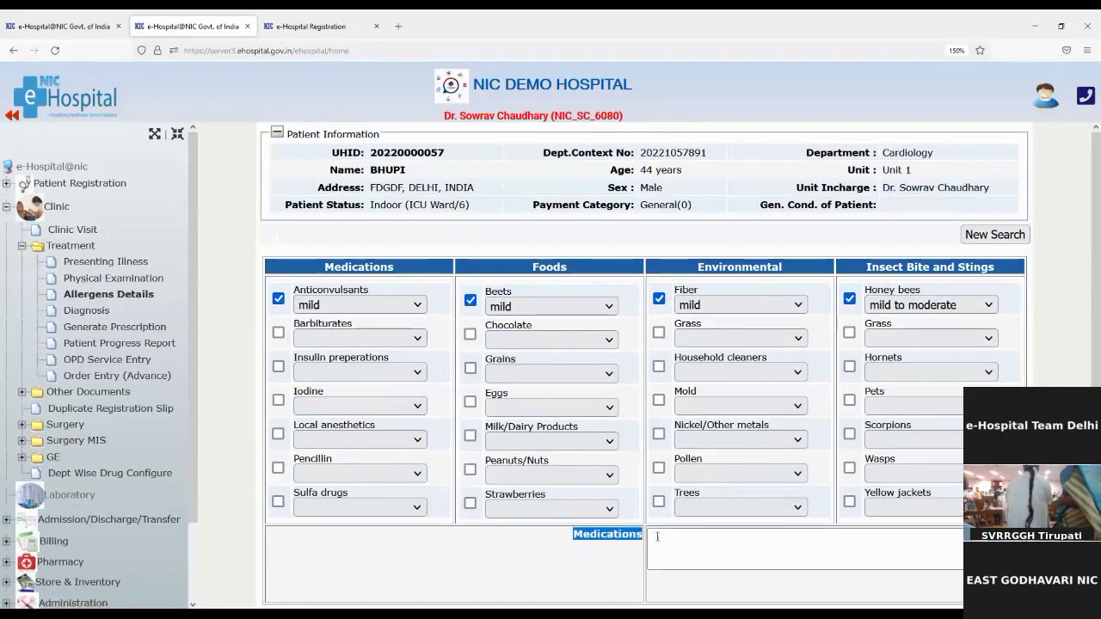
Add Amoxil 250MG from the Drug Store to Medications, then append ', dolo650'
click(662, 538)
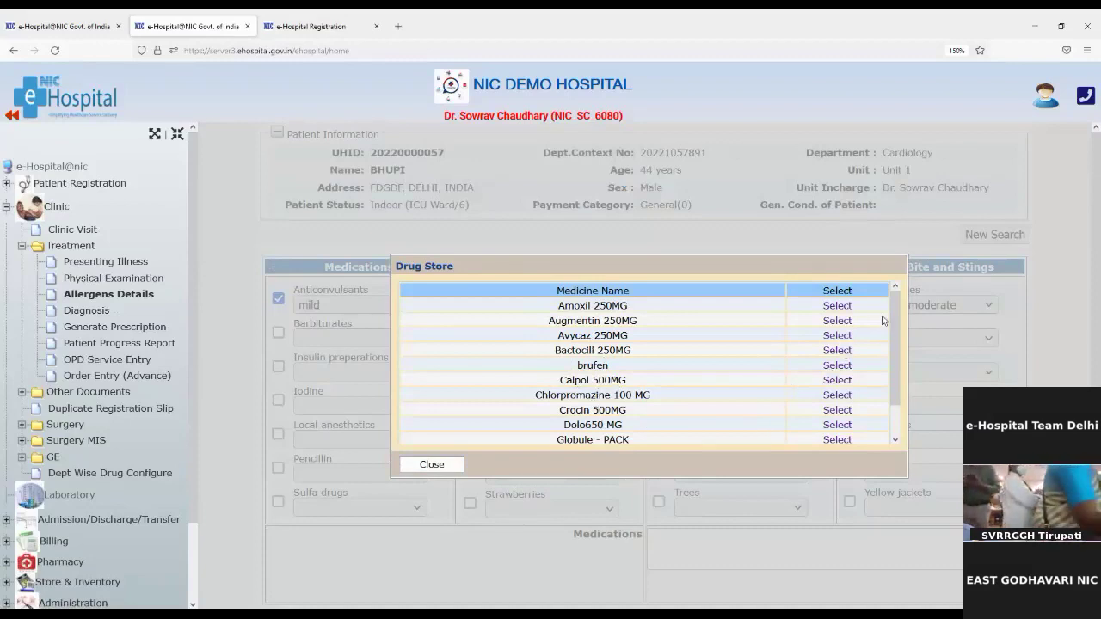
drag(892, 308, 915, 320)
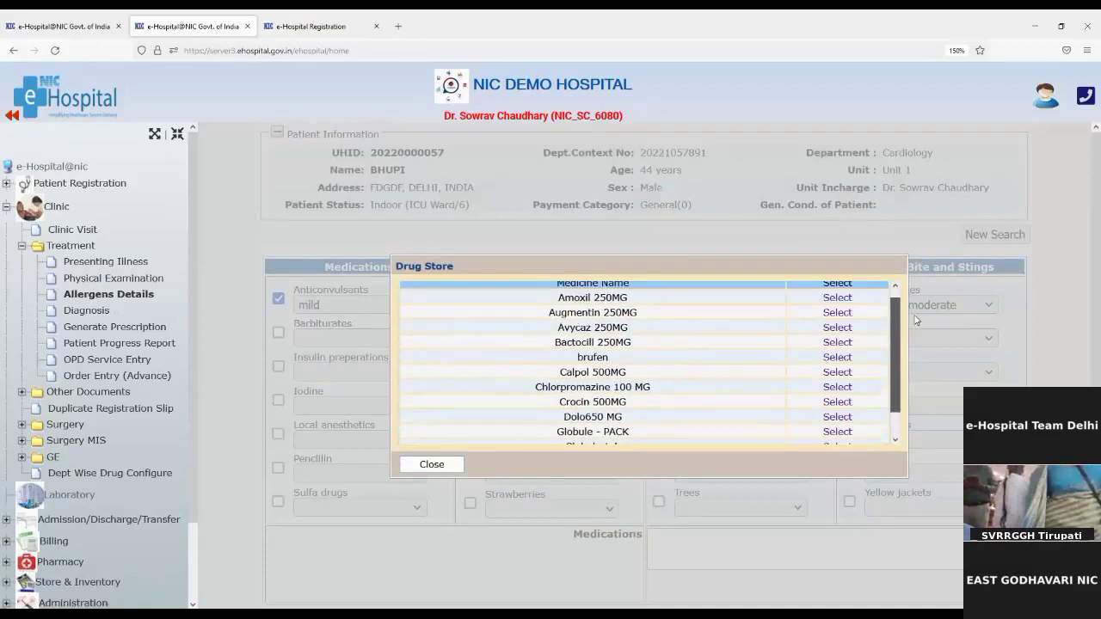
click(838, 298)
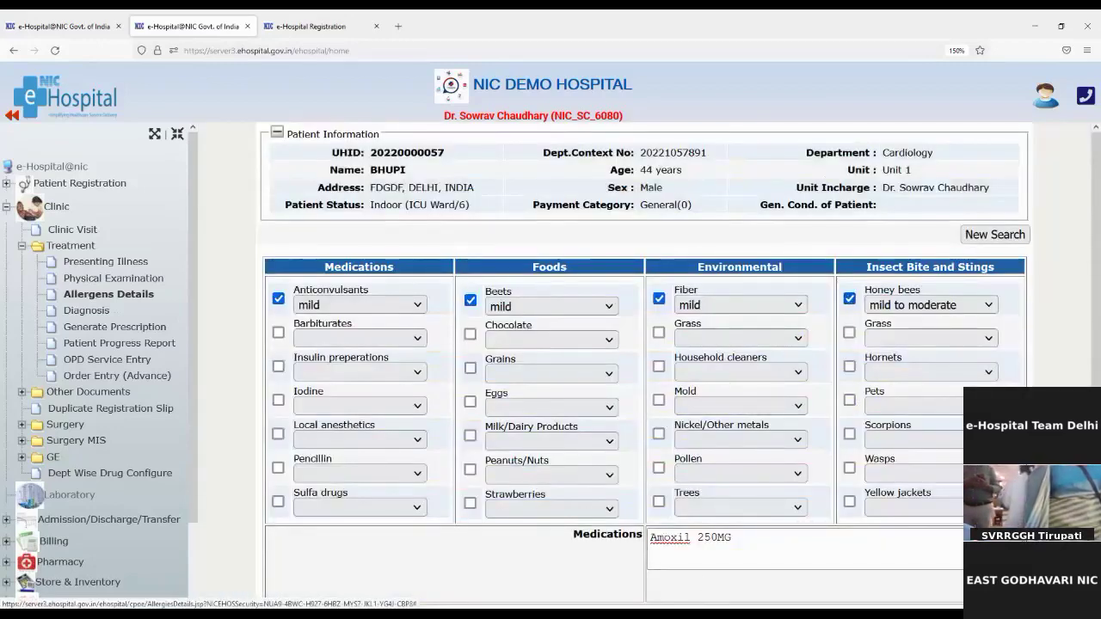
scroll(819, 559, down, 1)
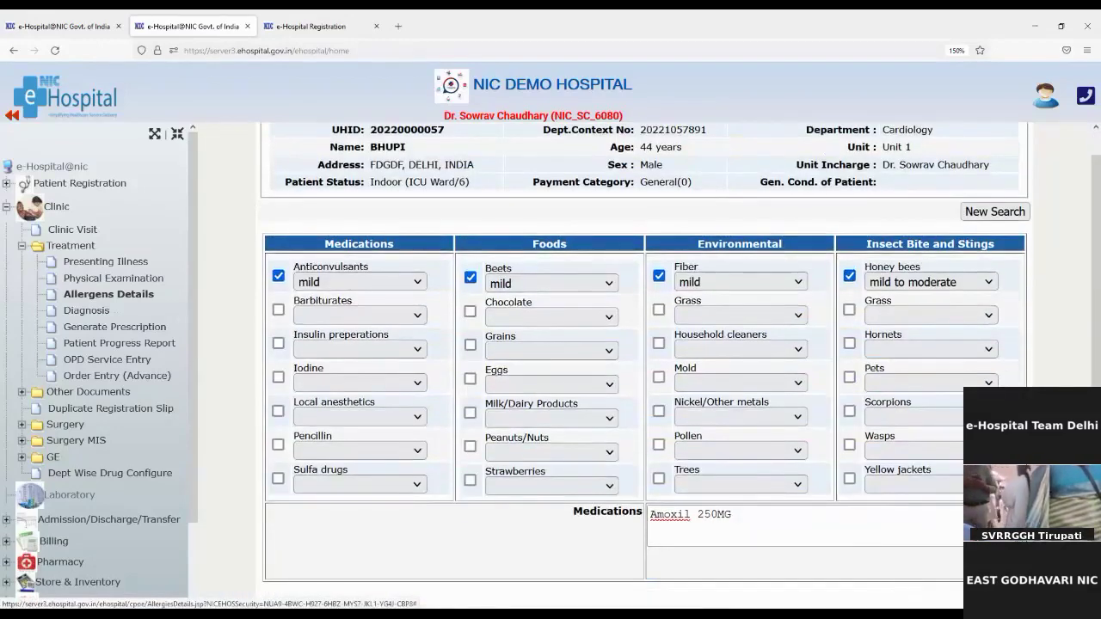
click(735, 521)
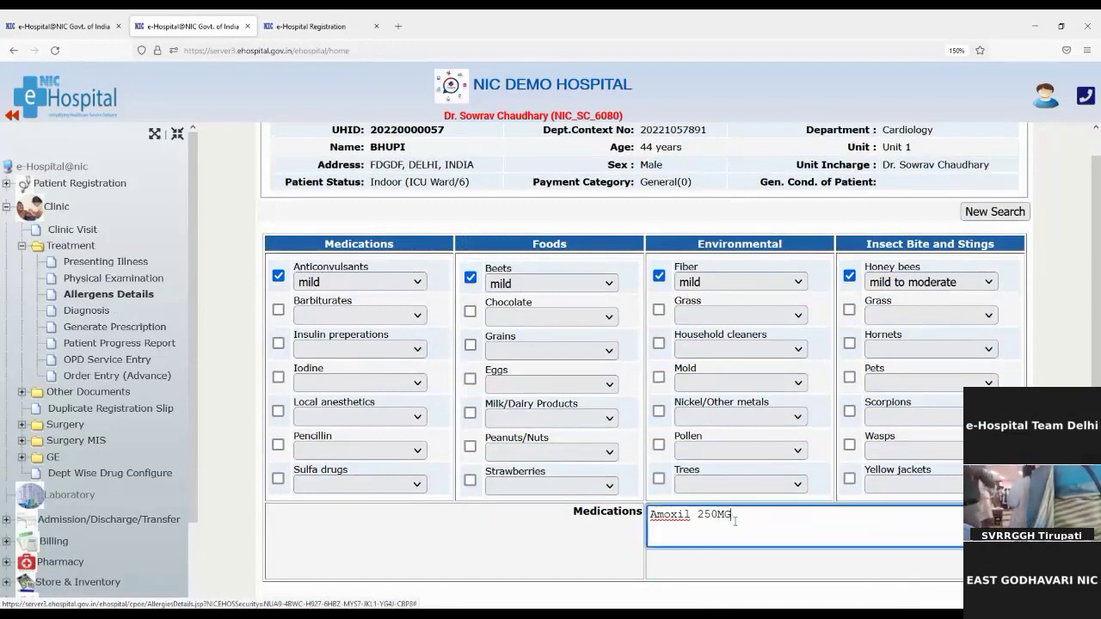
text(, dolo)
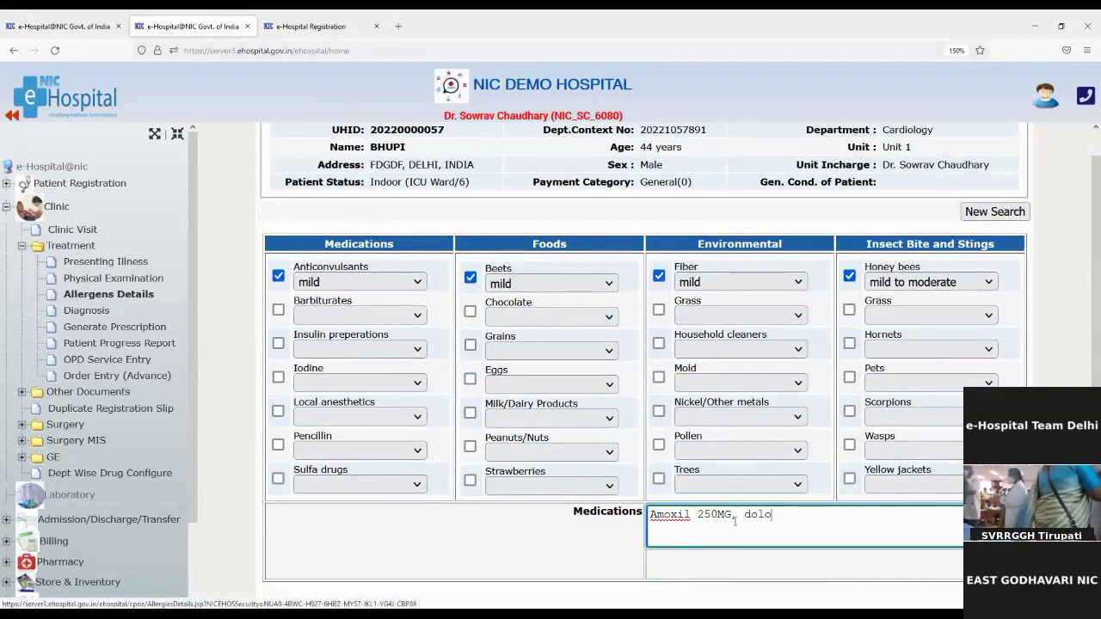
text(650)
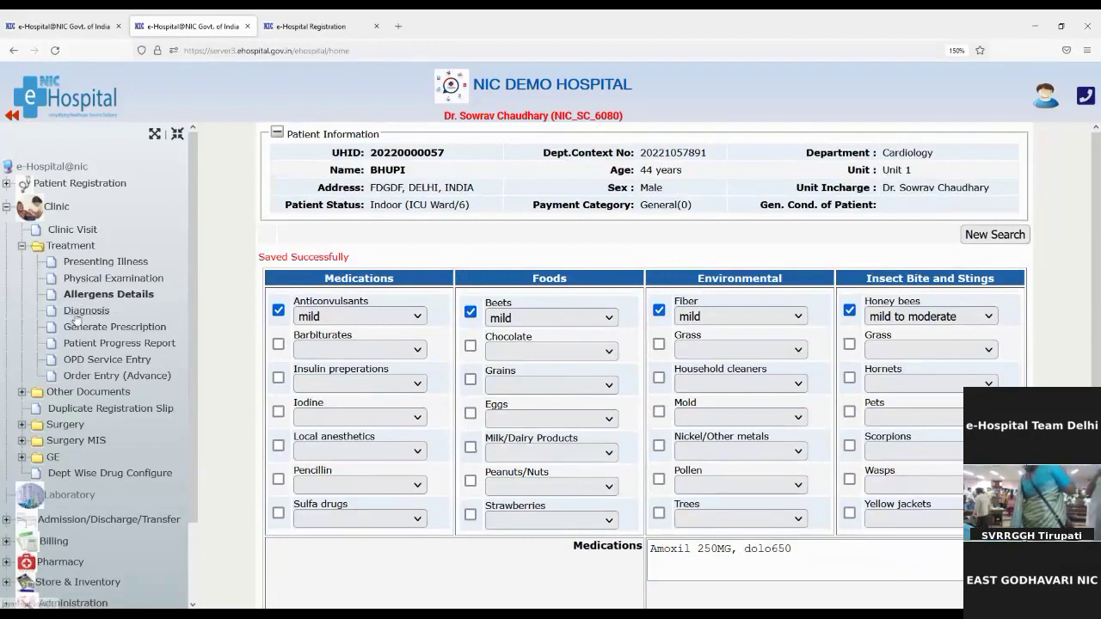
On the Diagnosis page, save 'Fever after vaccination' as a provisional diagnosis and acknowledge the confirmation
click(83, 313)
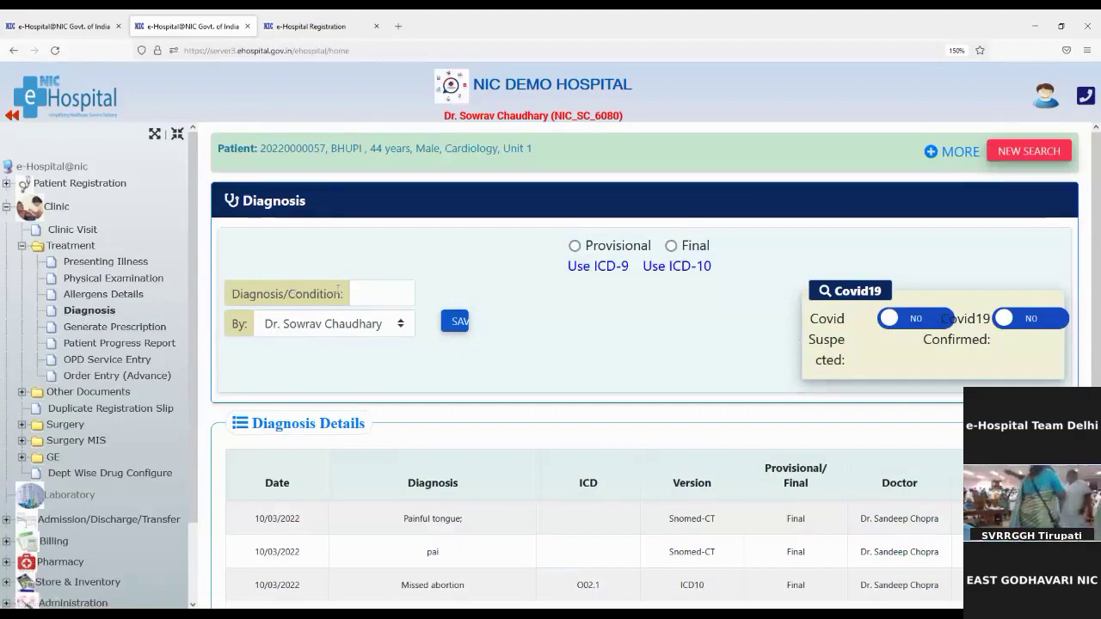
drag(231, 294, 373, 298)
click(373, 297)
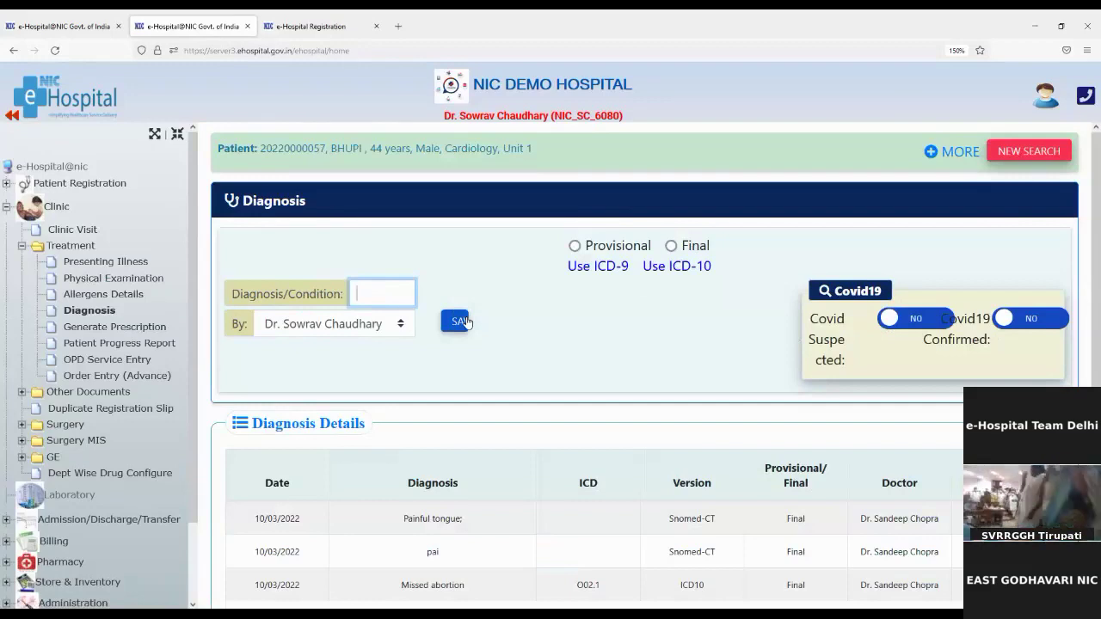
text(ever)
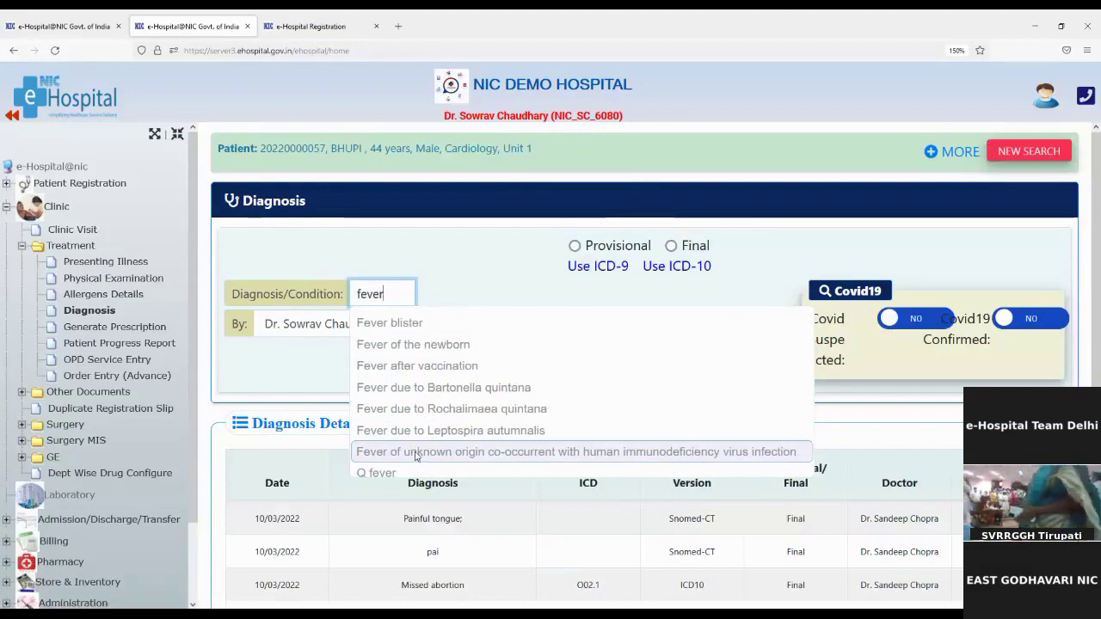
click(419, 372)
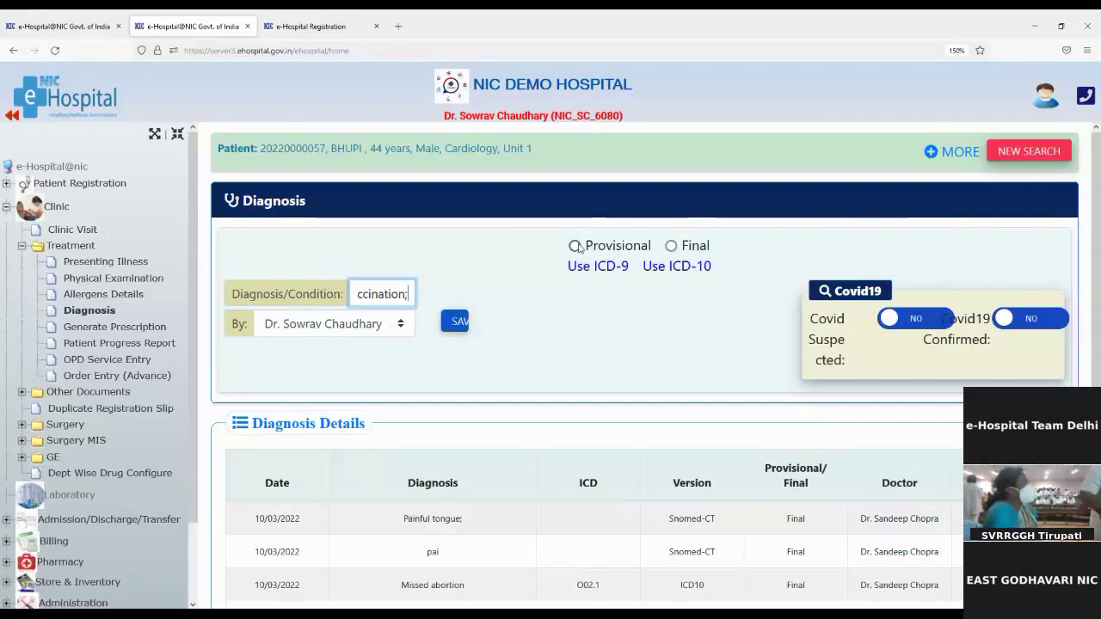
click(573, 247)
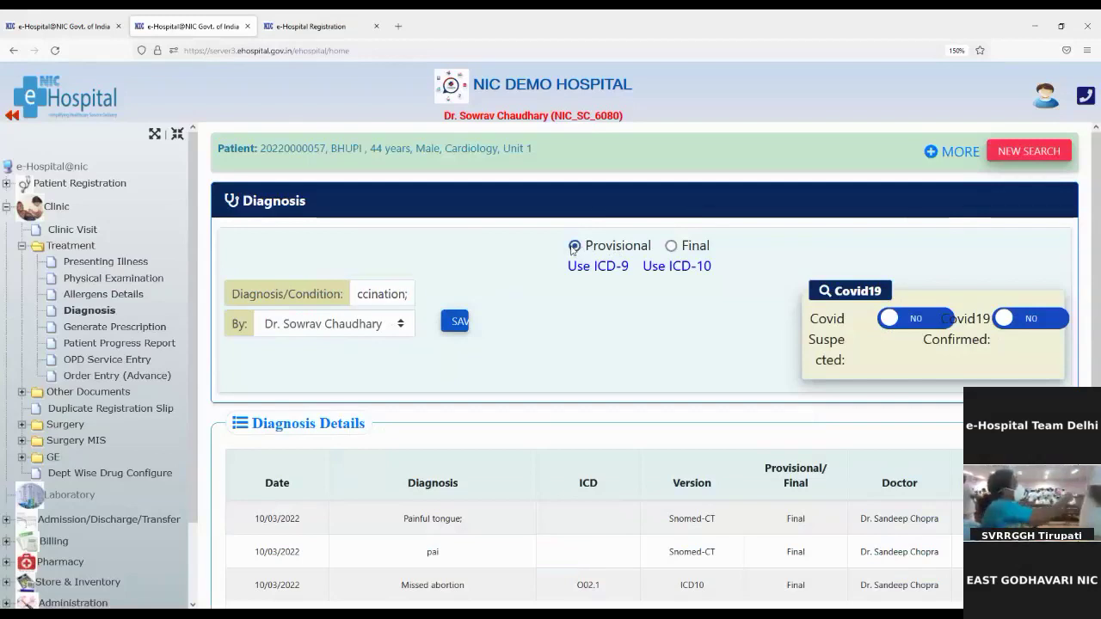
click(453, 323)
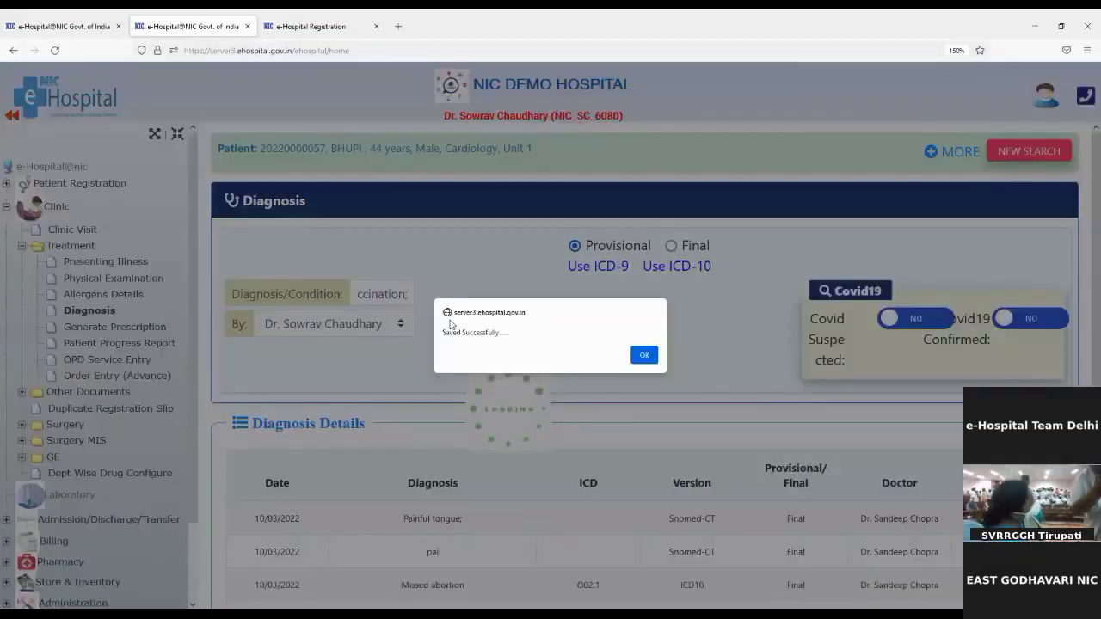
click(645, 356)
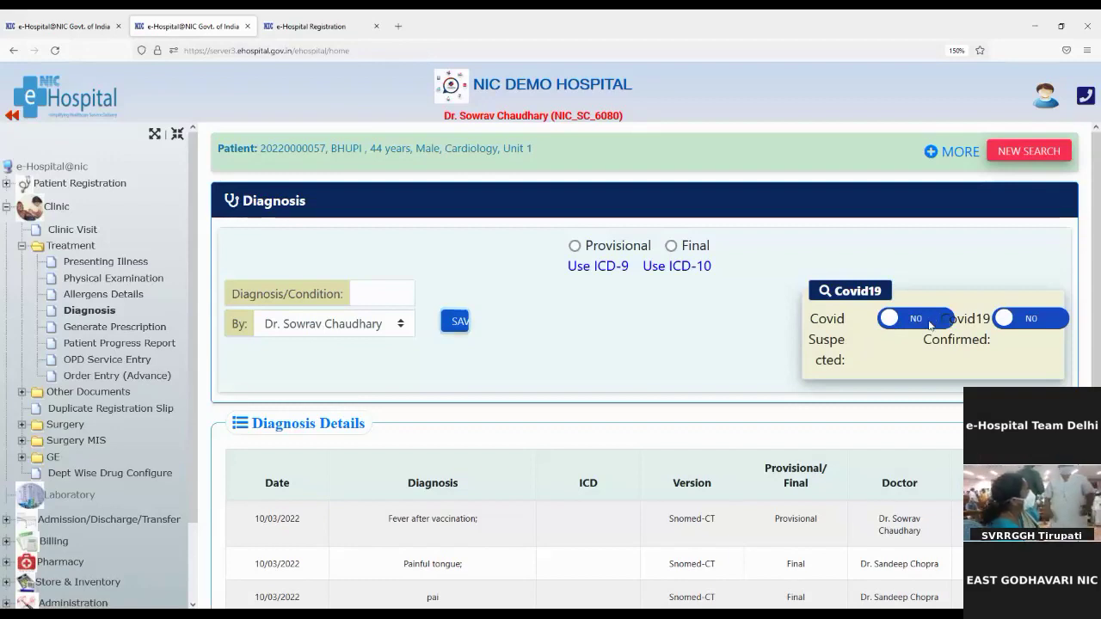
Leave Covid Suspected and Covid19 Confirmed at NO, then bring up the ICD-10 search
click(910, 320)
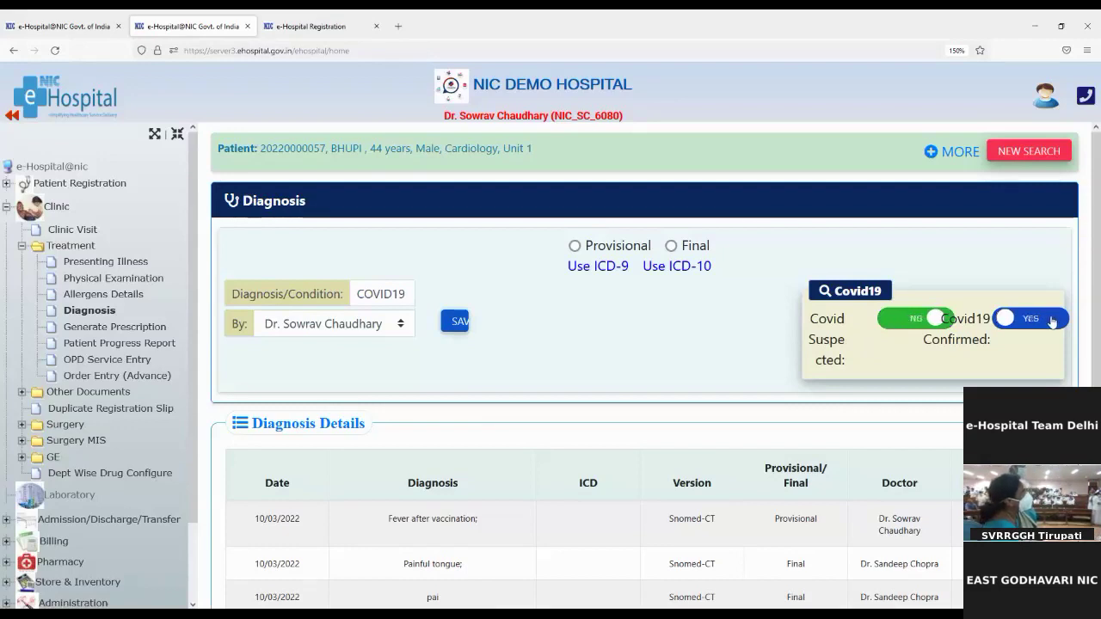
click(1051, 320)
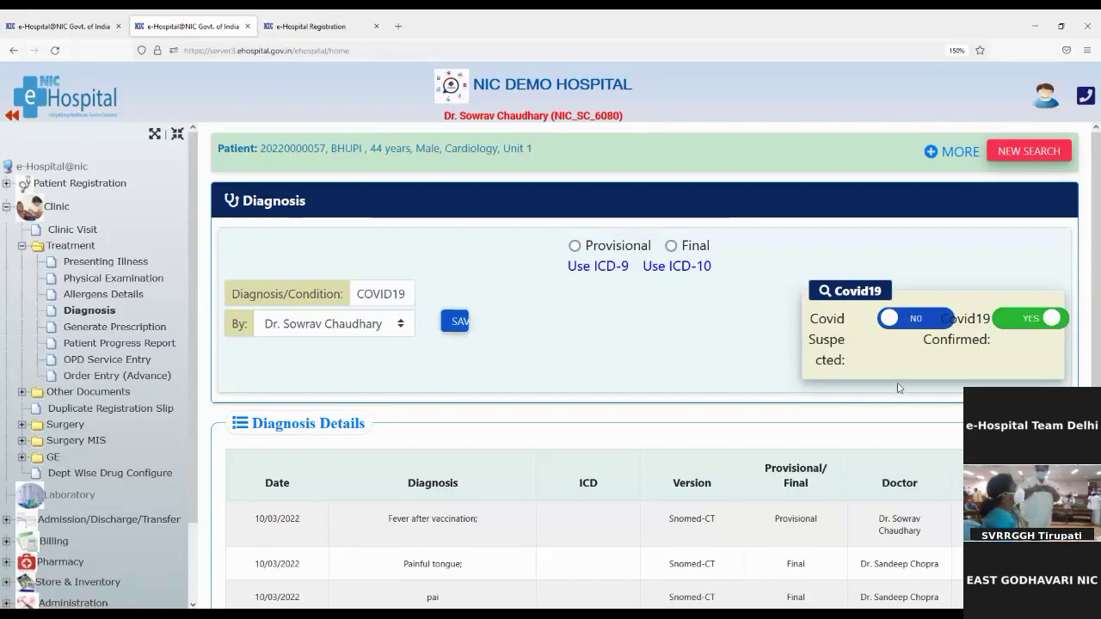
click(1017, 325)
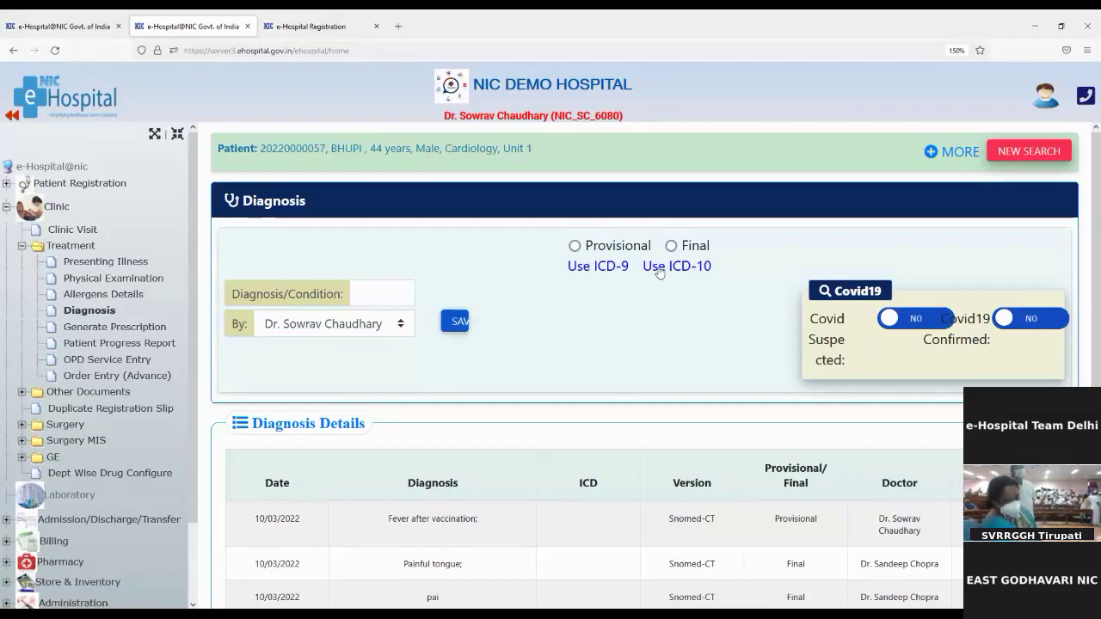
click(687, 269)
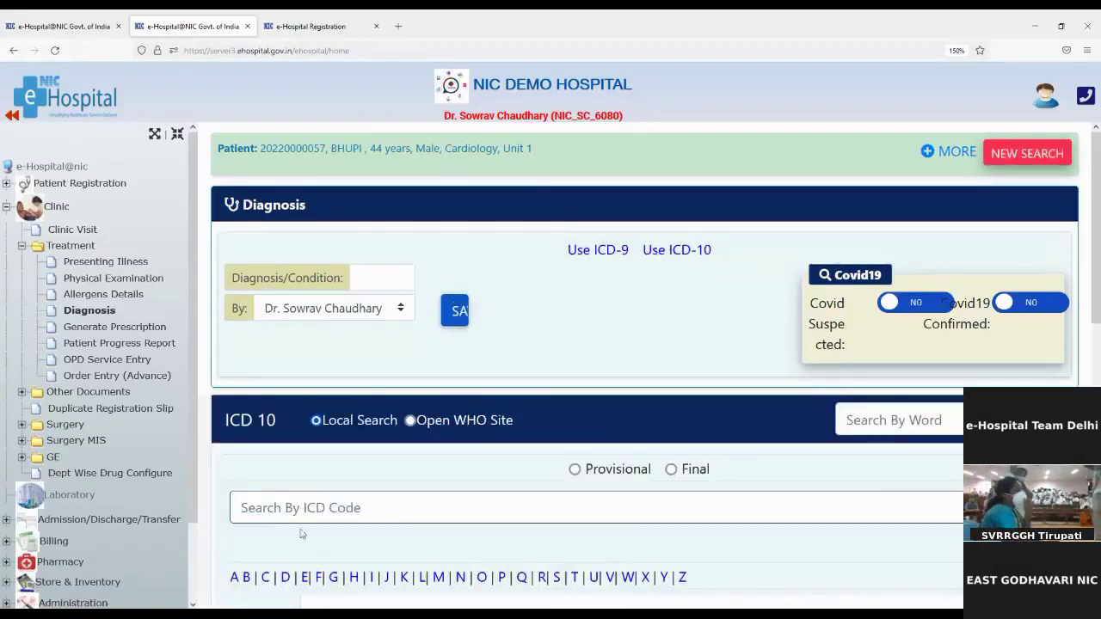
Search ICD-10 codes by the word 'fever' and browse the results
scroll(300, 525, down, 2)
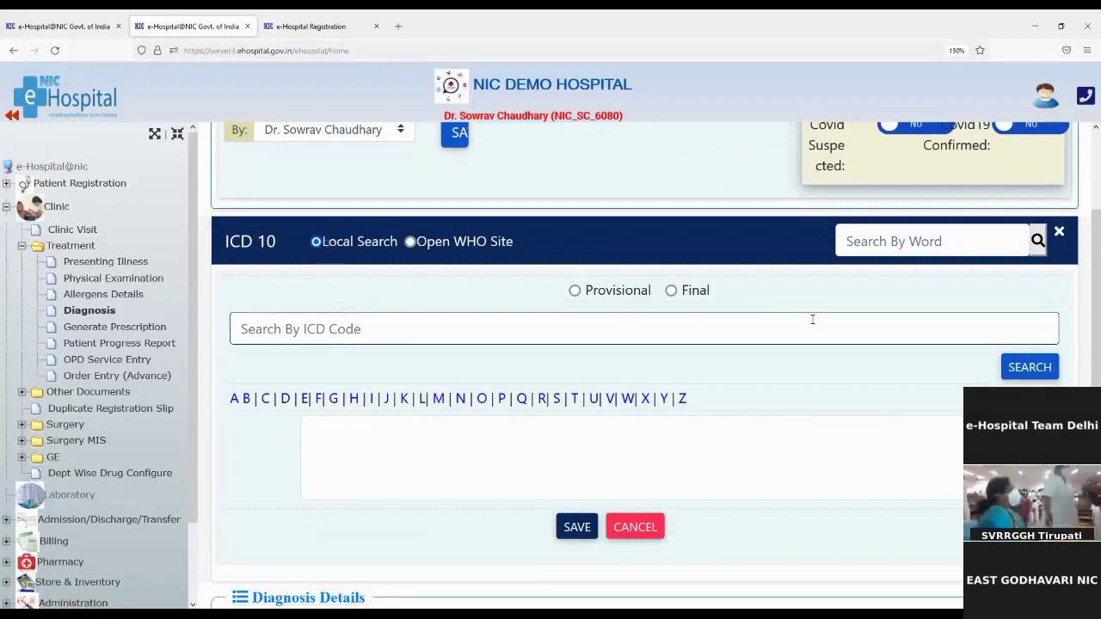
click(884, 242)
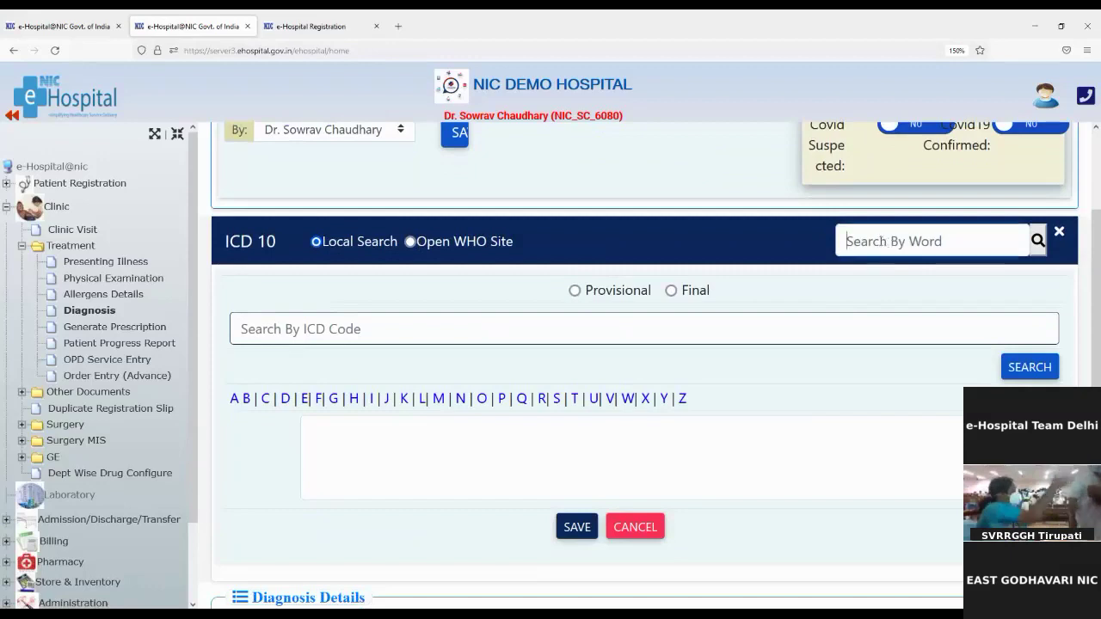
text(fever)
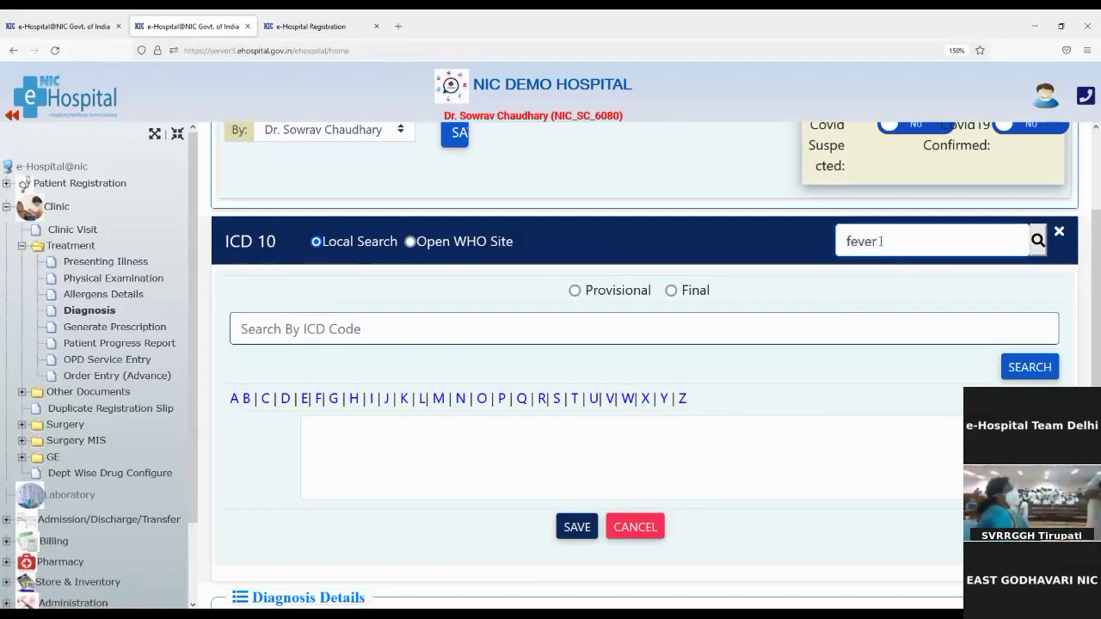
scroll(881, 242, up, 2)
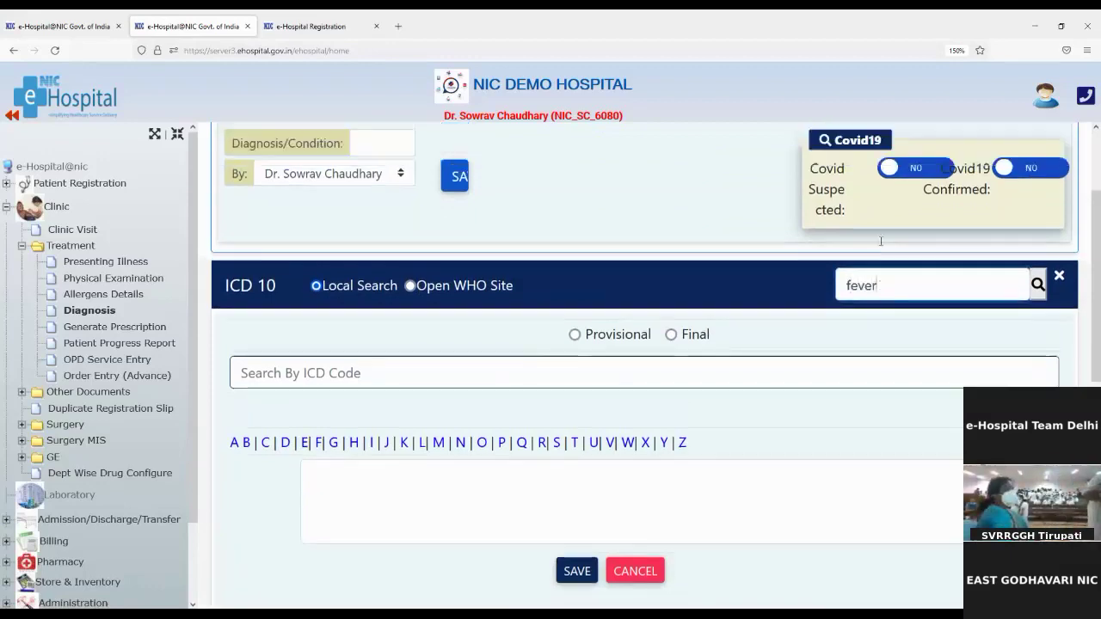
text(r)
click(1043, 329)
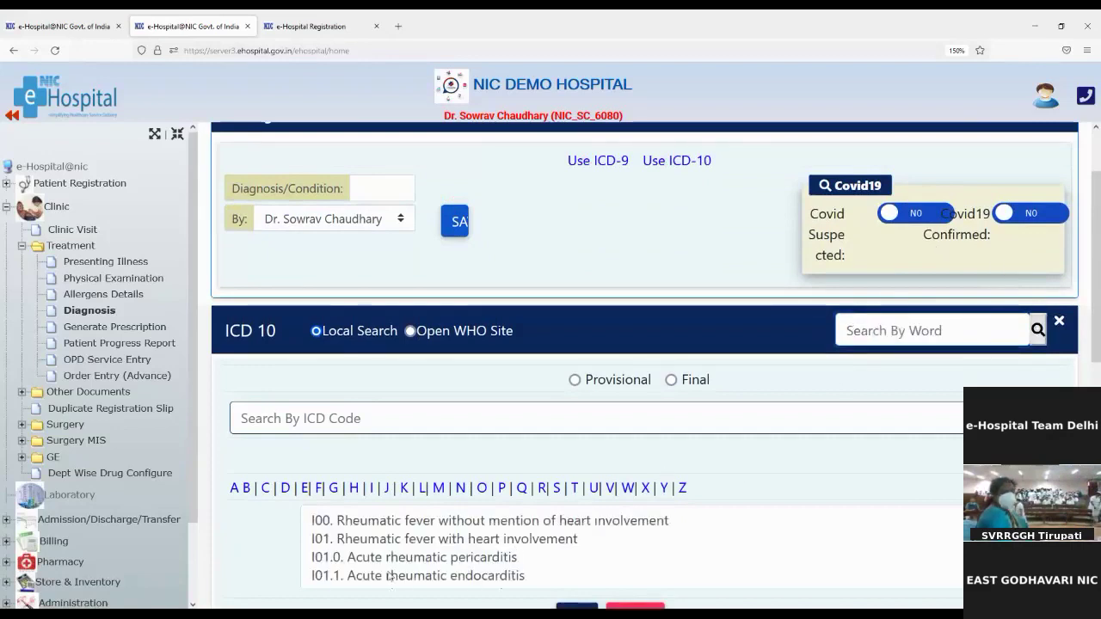
scroll(370, 562, down, 3)
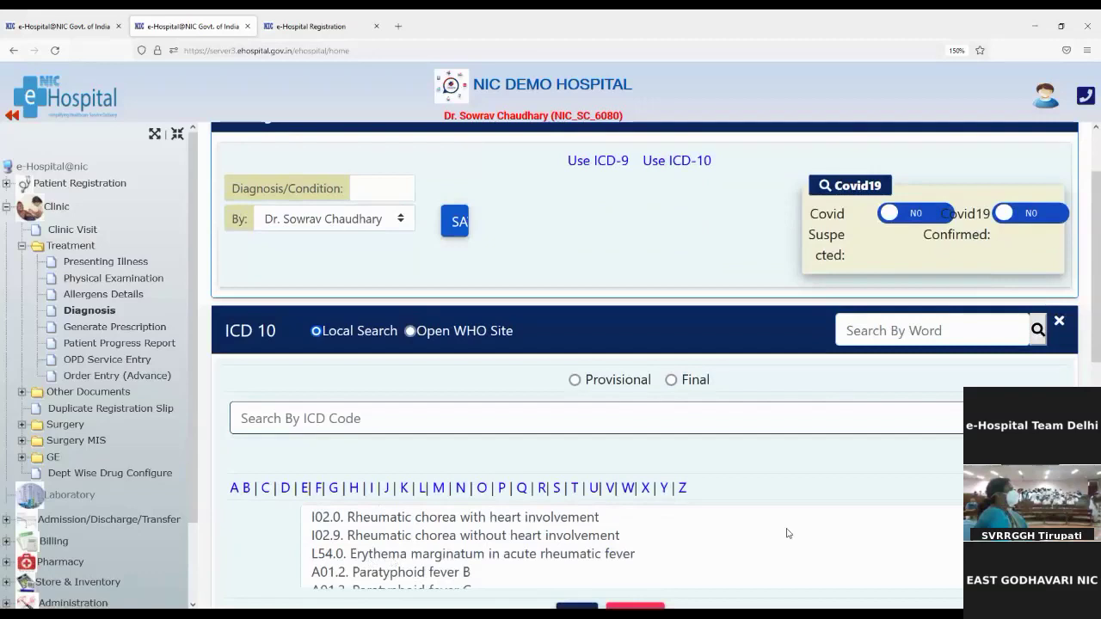
scroll(651, 350, down, 3)
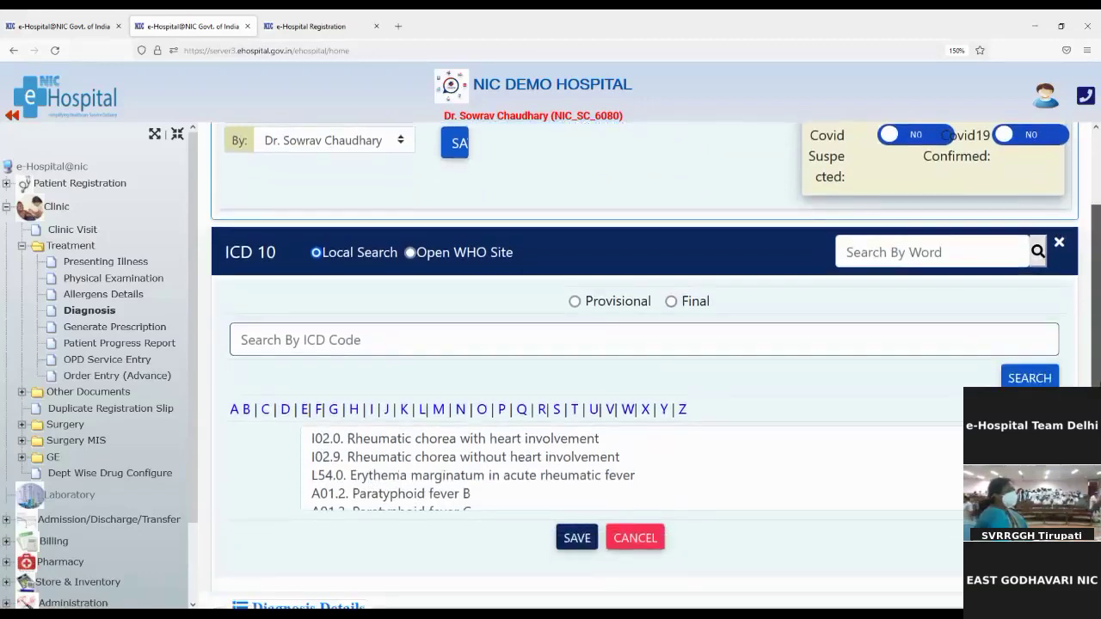
scroll(560, 305, up, 3)
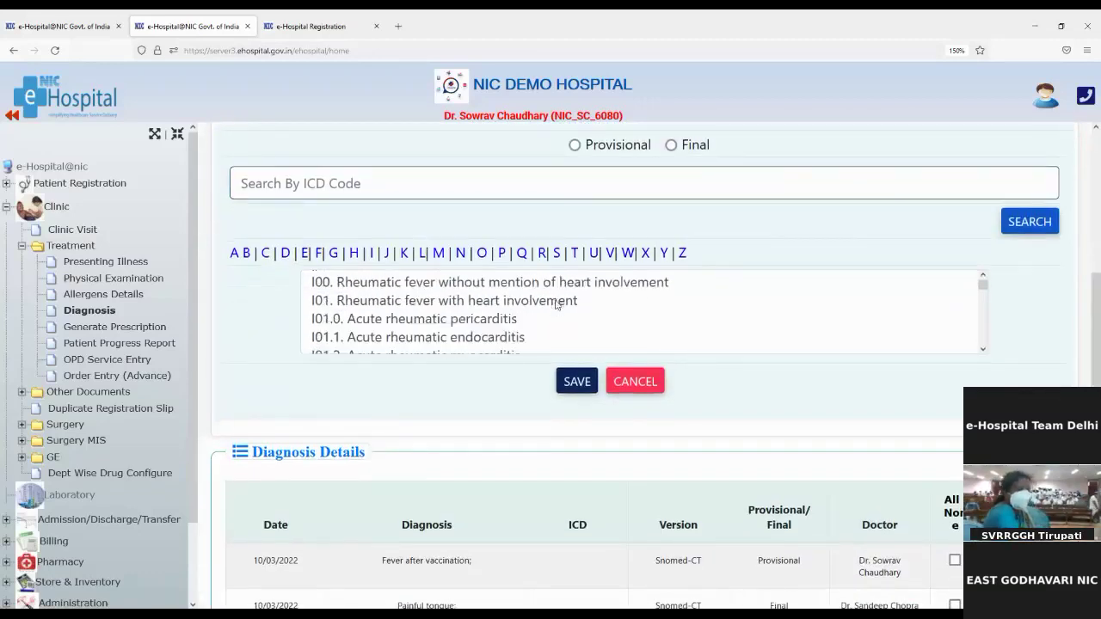
Save I00 Rheumatic fever without mention of heart involvement as a provisional diagnosis
click(376, 290)
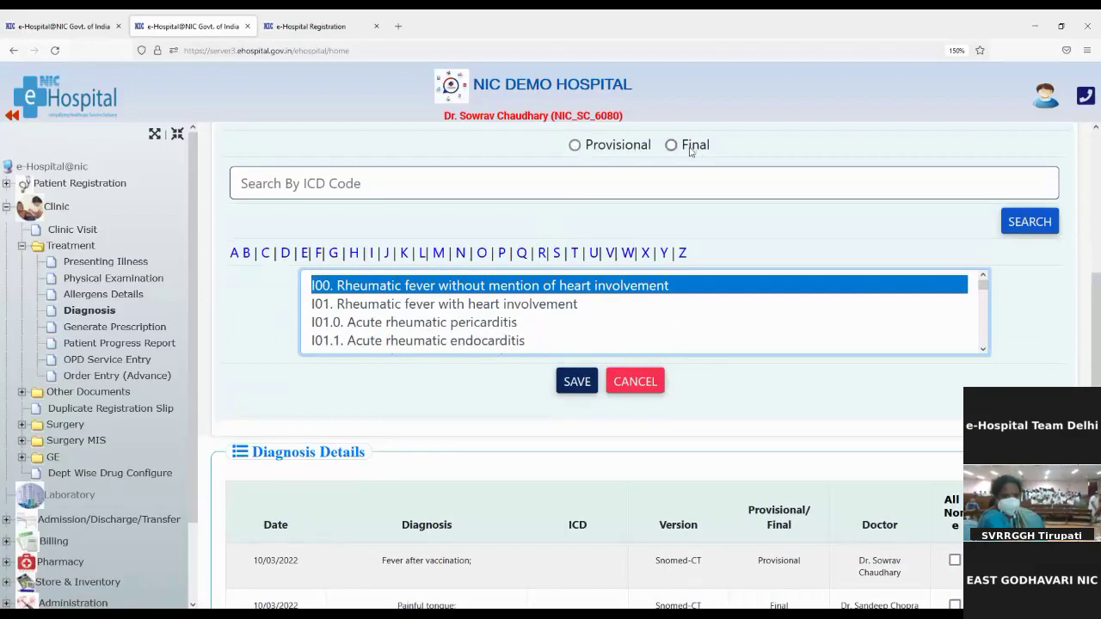
click(576, 147)
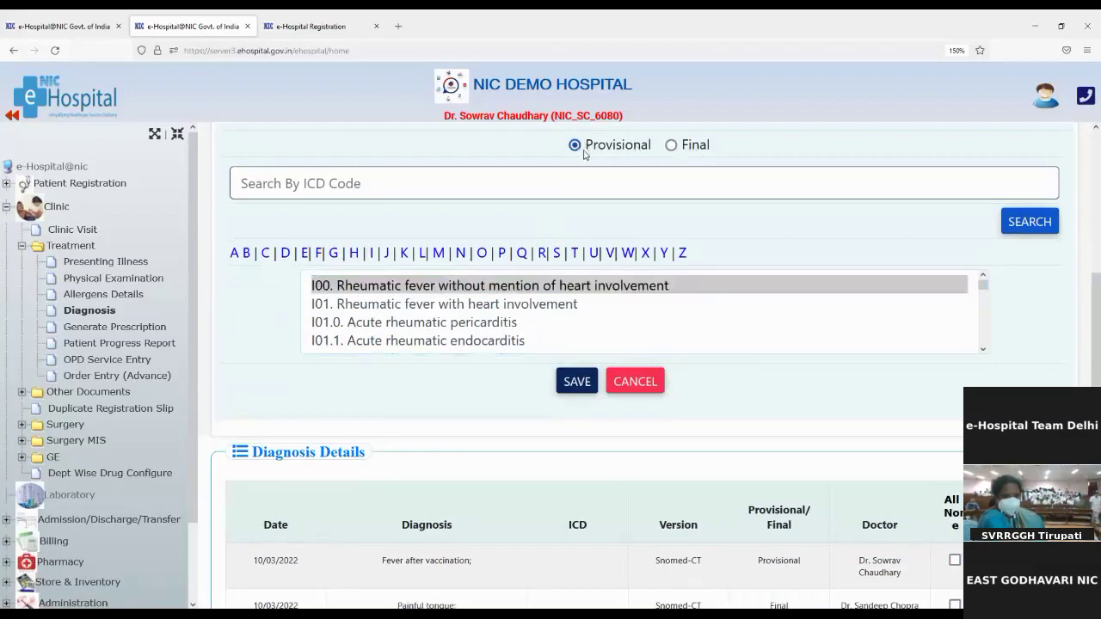
click(573, 390)
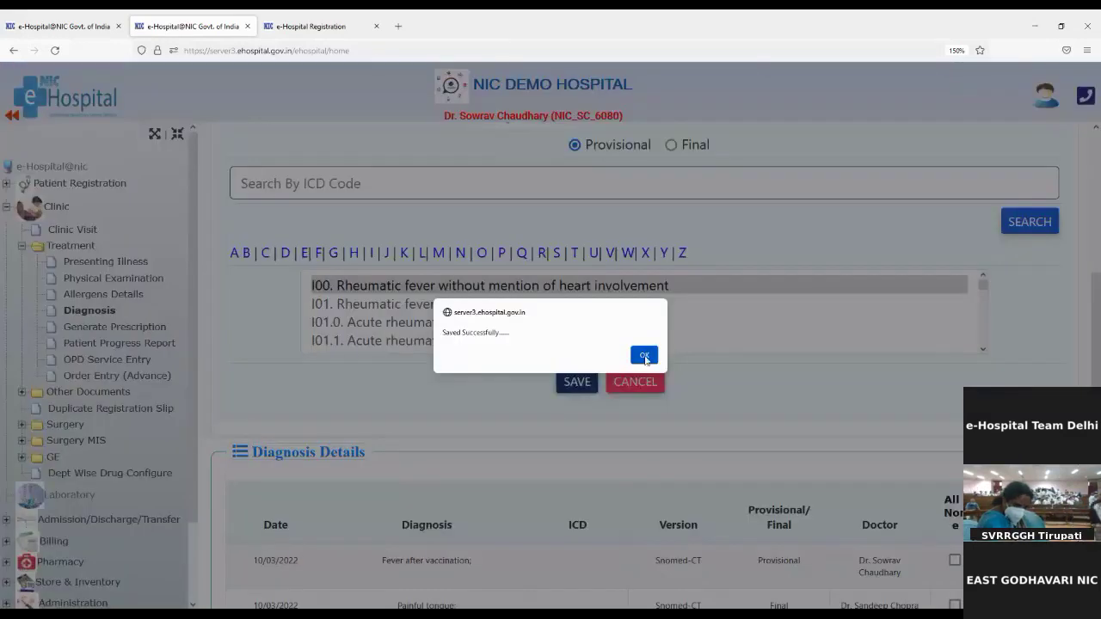
click(644, 355)
scroll(508, 474, down, 5)
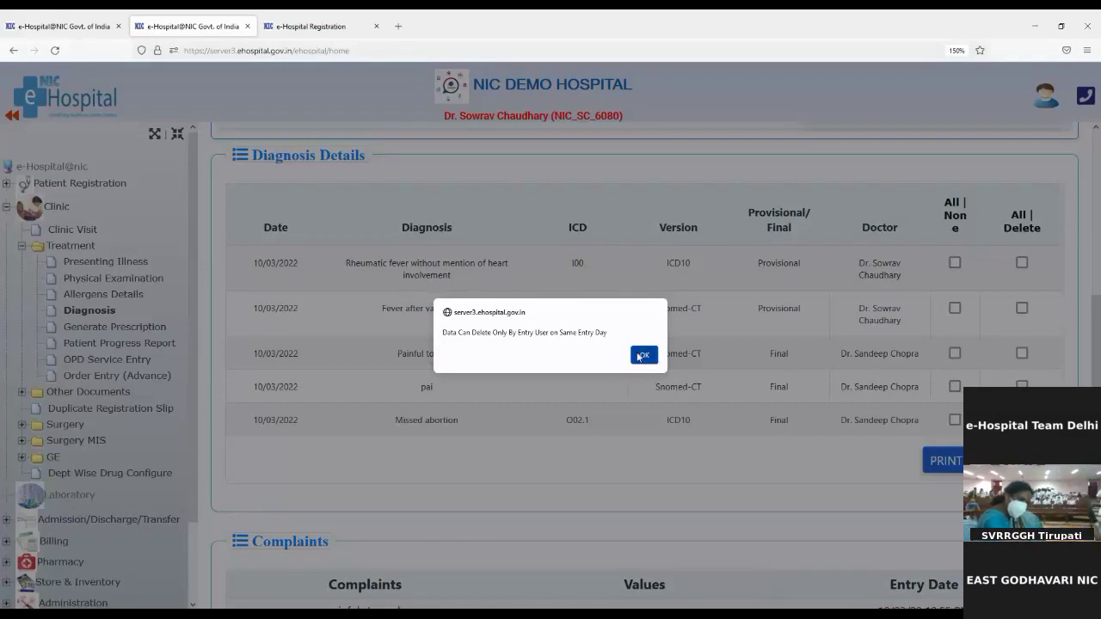
Dismiss the deletion warning, then print a diagnosis report of I00, Fever after vaccination, Painful tongue and pai
click(643, 354)
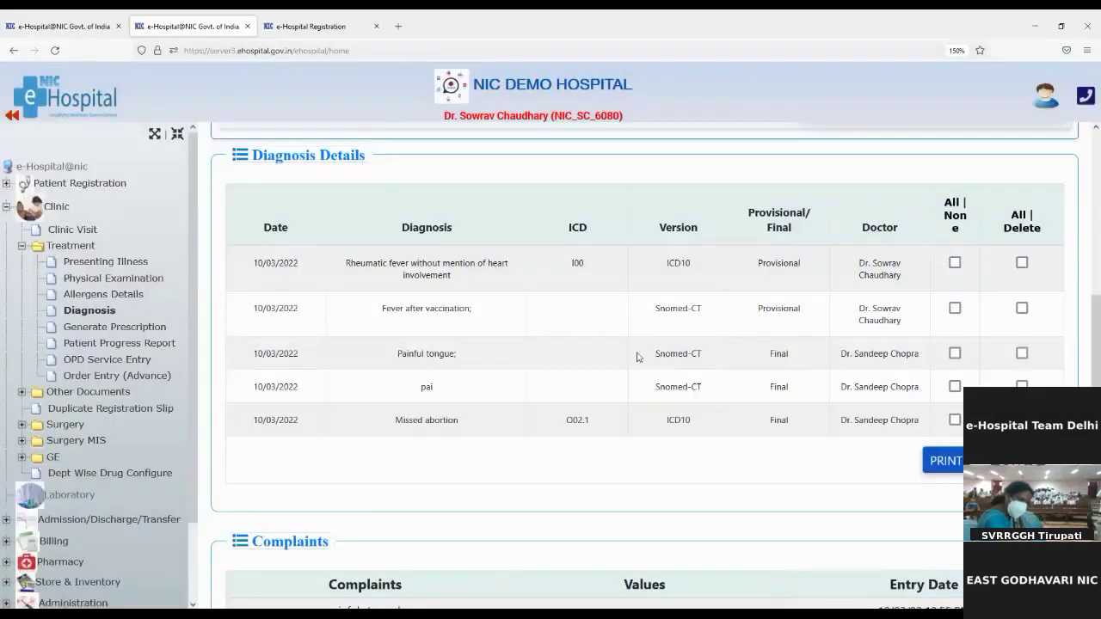
click(955, 263)
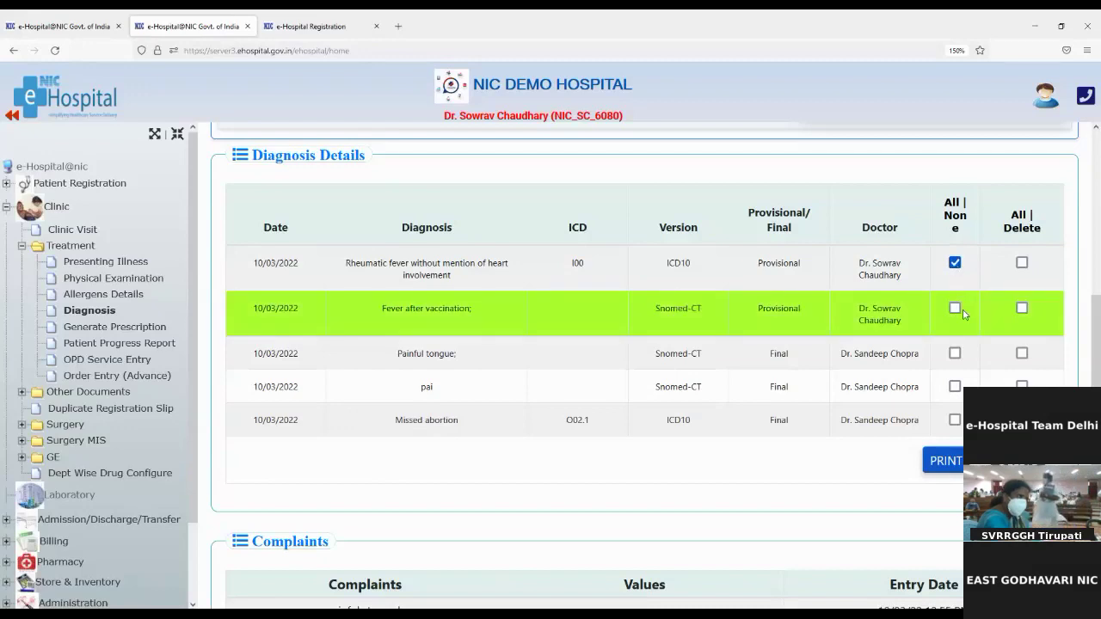
click(954, 309)
click(955, 354)
click(955, 388)
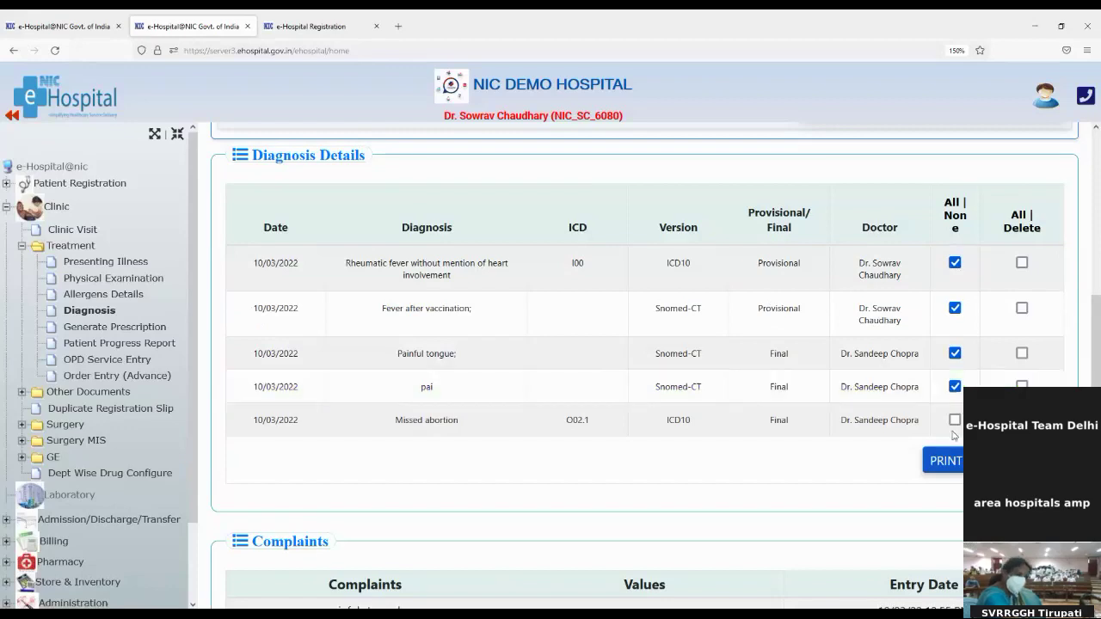
click(939, 458)
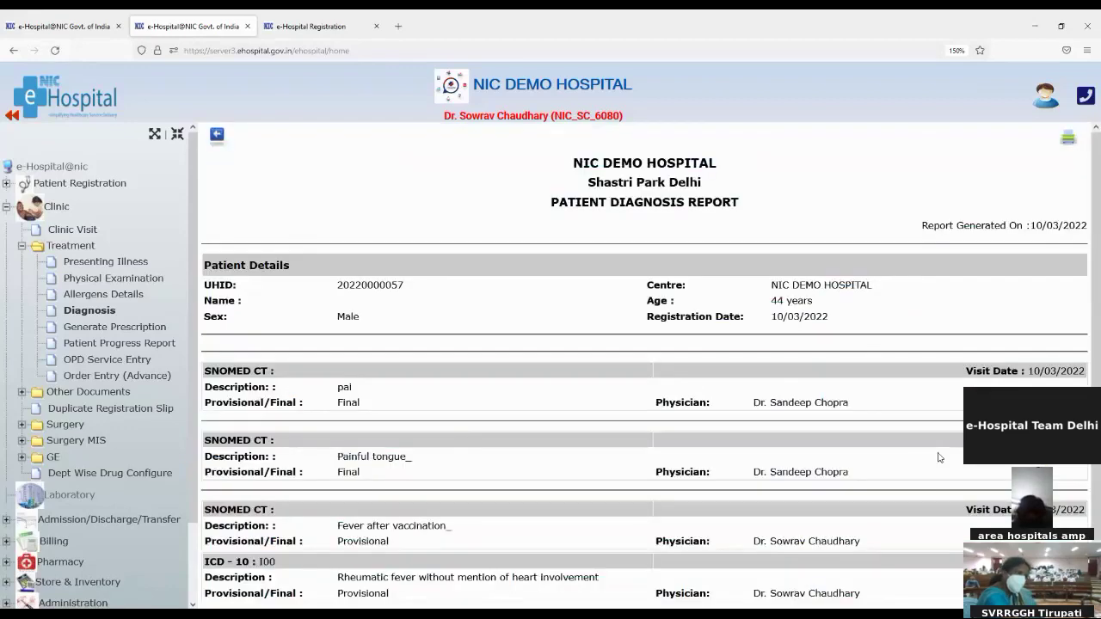
scroll(601, 425, down, 2)
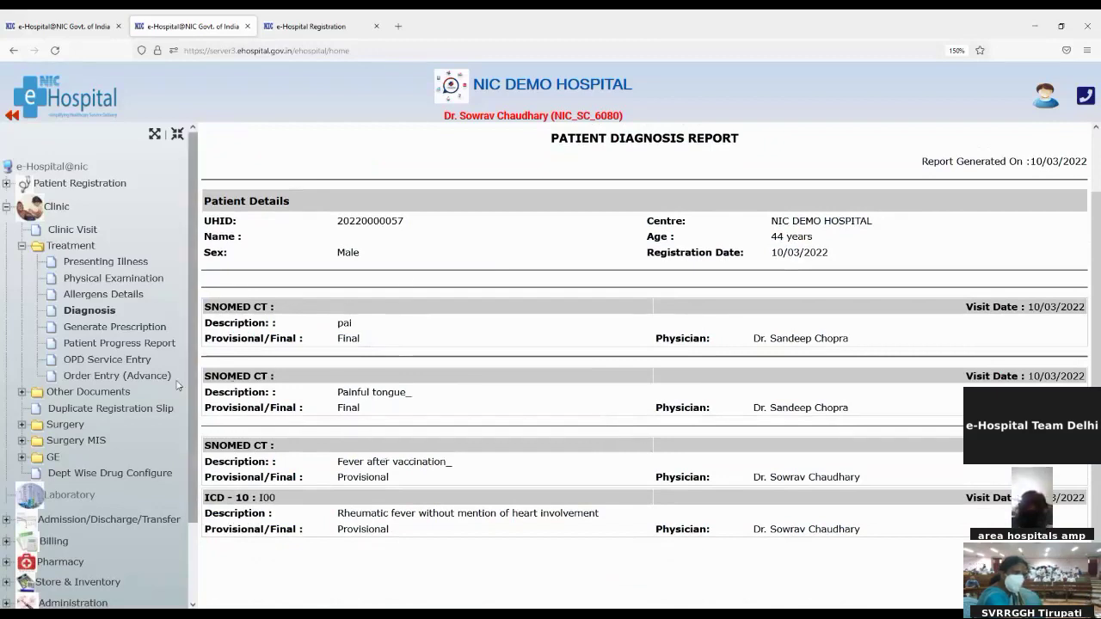
click(107, 330)
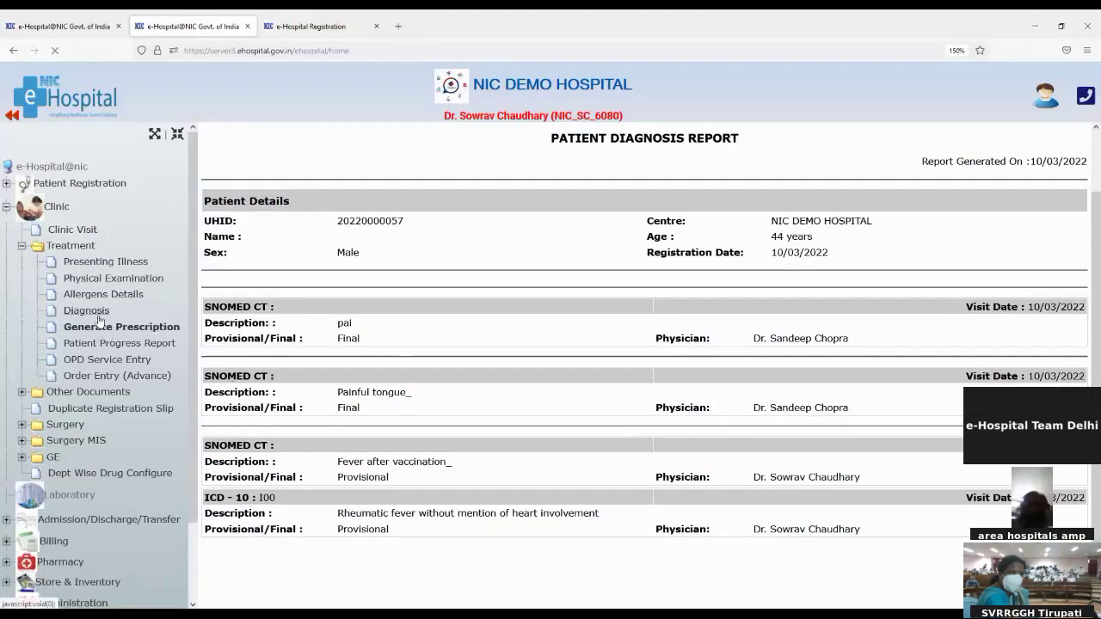
Open prescription generation for the patient and review its diagnosis summary
click(93, 312)
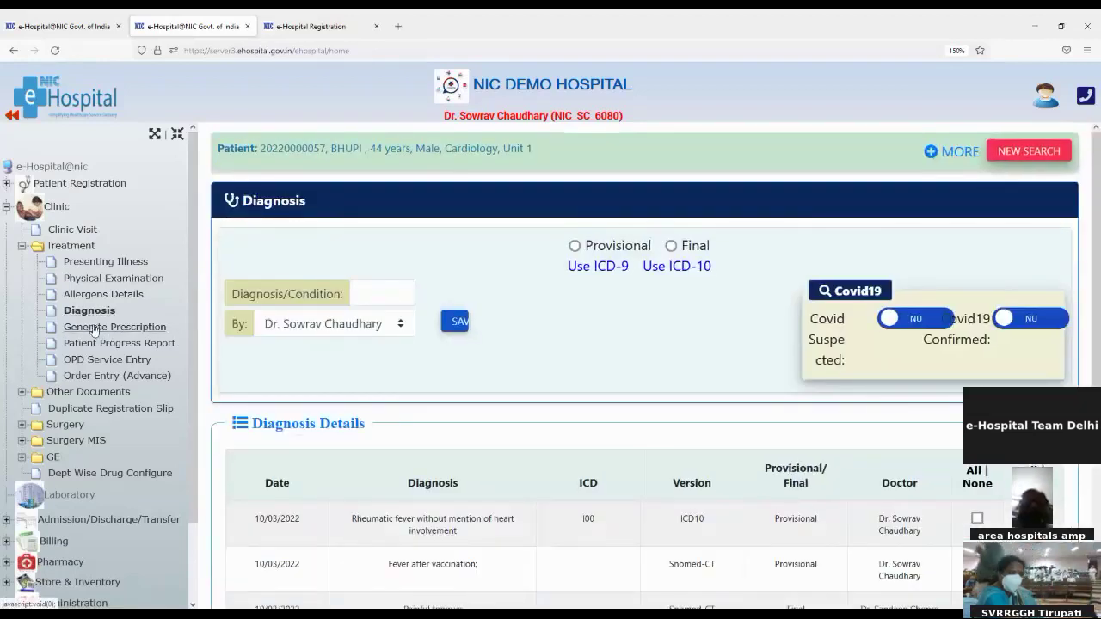
click(110, 331)
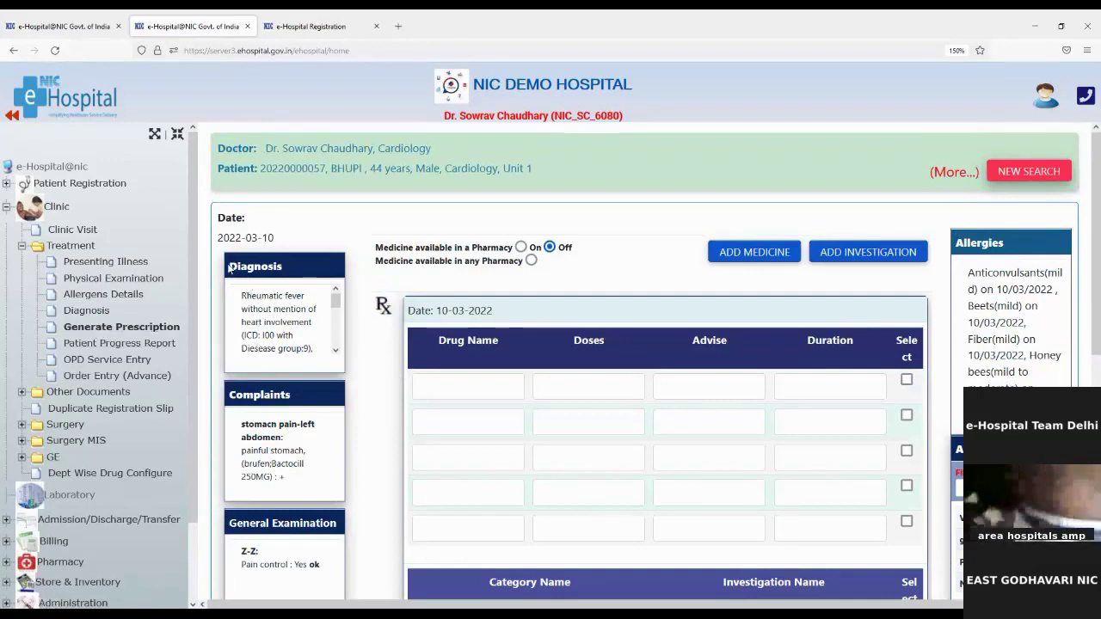
drag(229, 268, 277, 264)
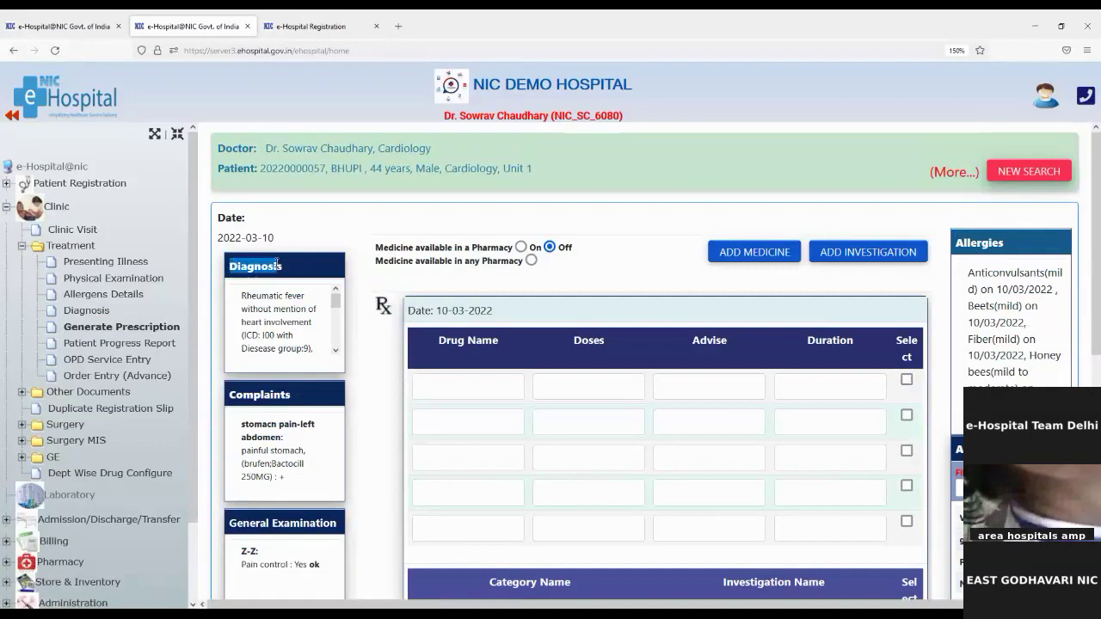
click(230, 401)
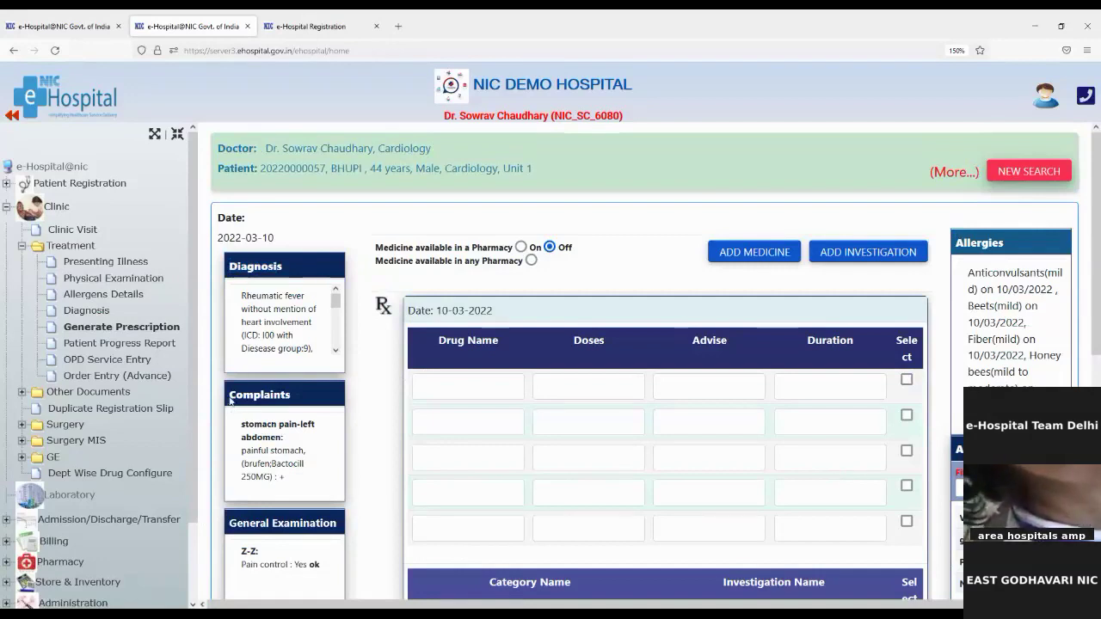
drag(230, 400, 291, 398)
scroll(306, 495, down, 1)
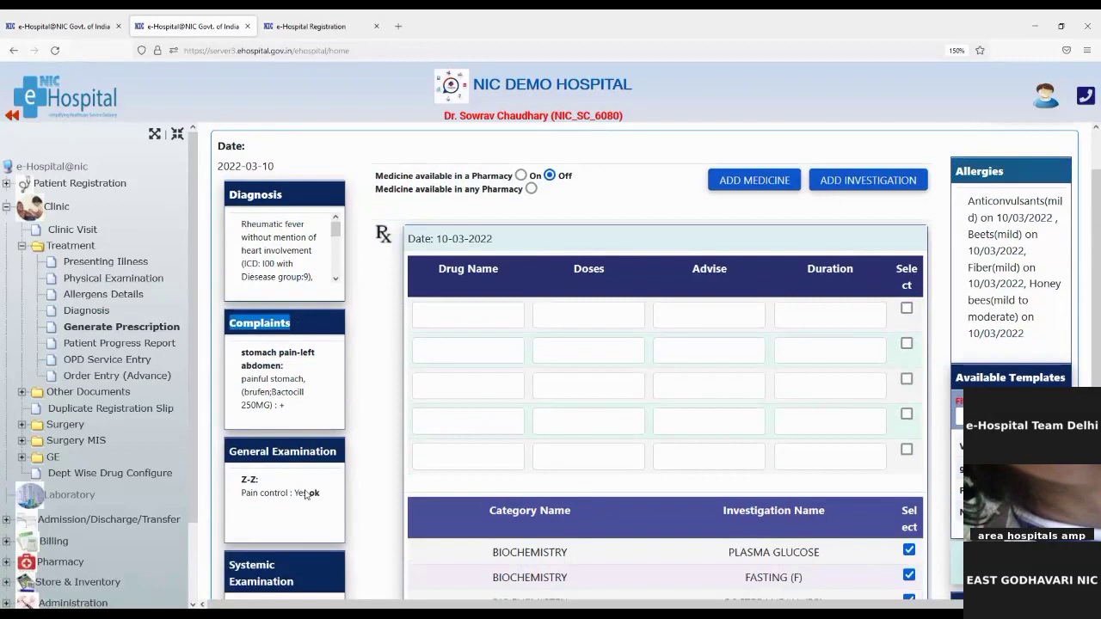
scroll(307, 494, down, 1)
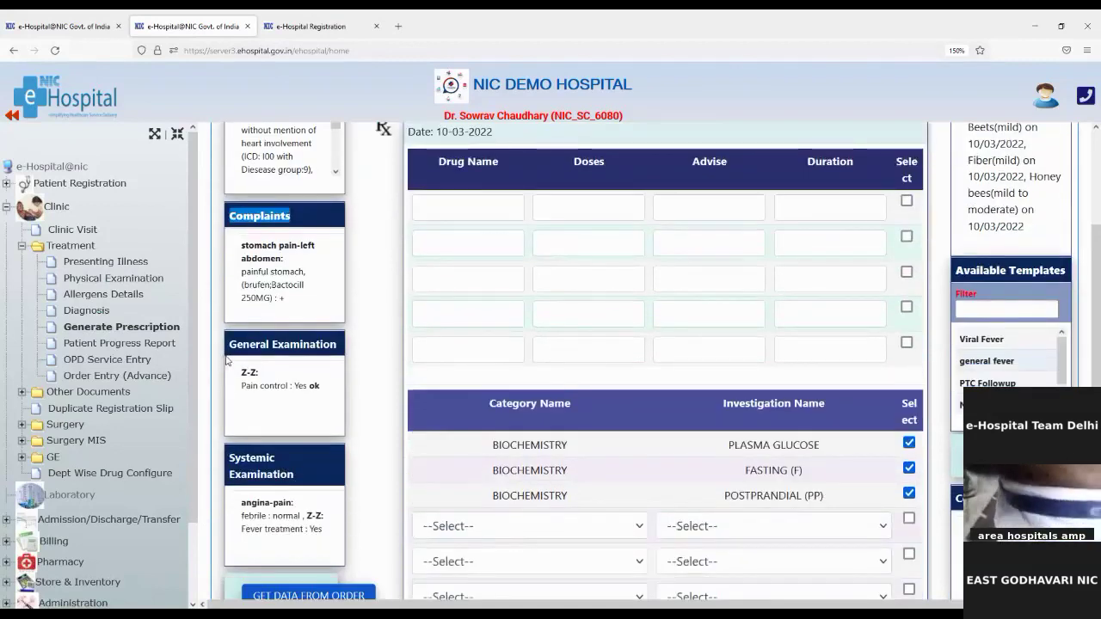
drag(227, 361, 266, 361)
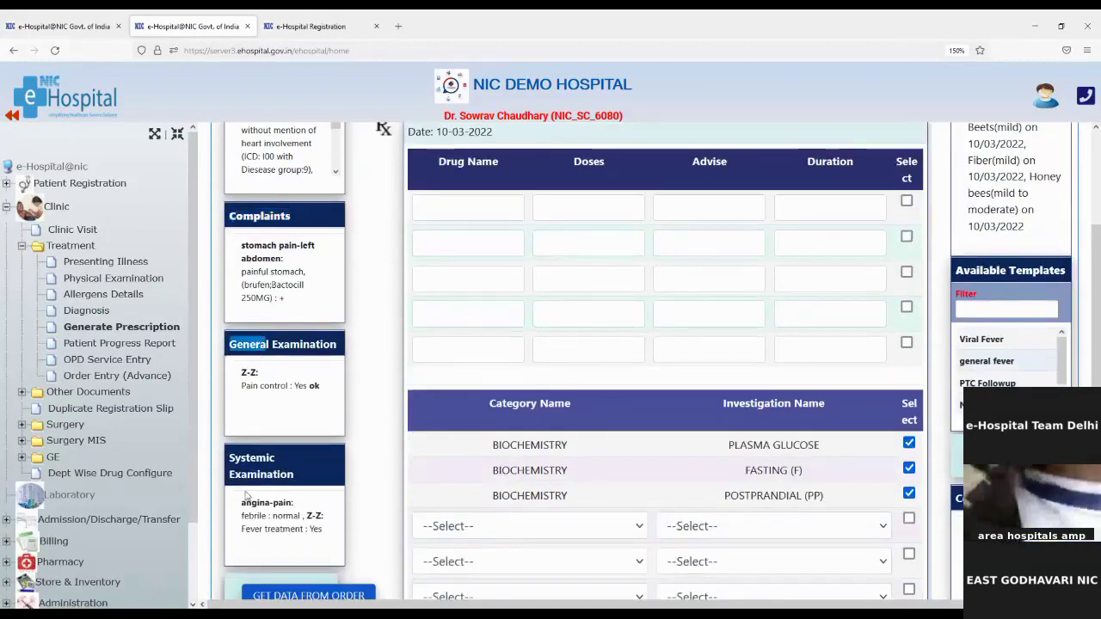
scroll(271, 508, down, 2)
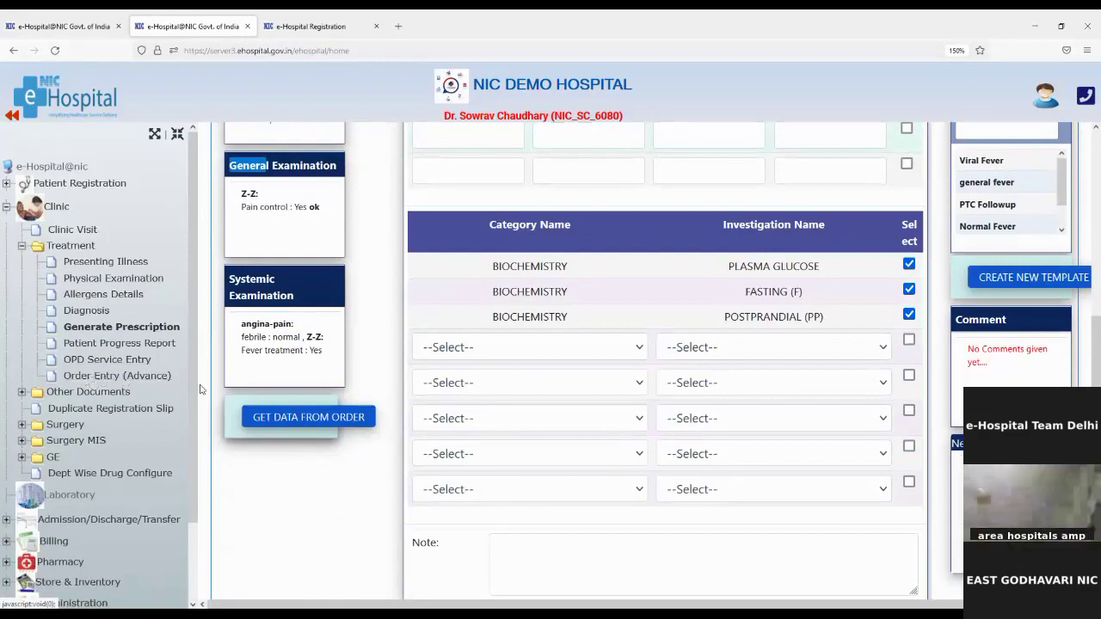
Load the 2022-03-10 order's data, bringing in Plasma Glucose, Fasting and Postprandial investigations
click(256, 420)
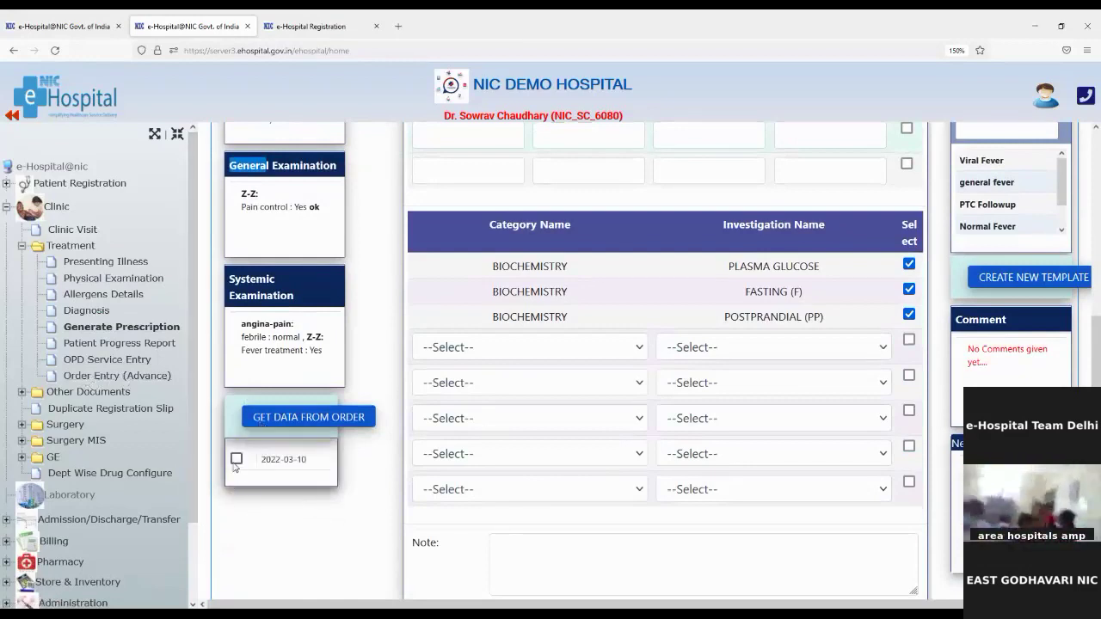
click(235, 460)
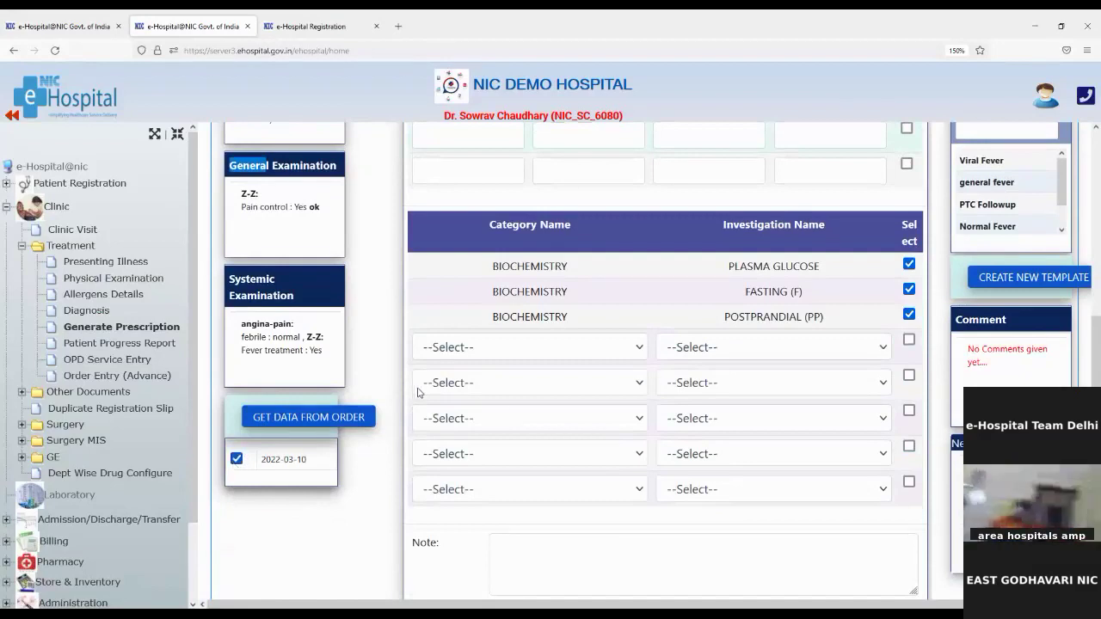
scroll(418, 393, up, 2)
scroll(418, 393, down, 2)
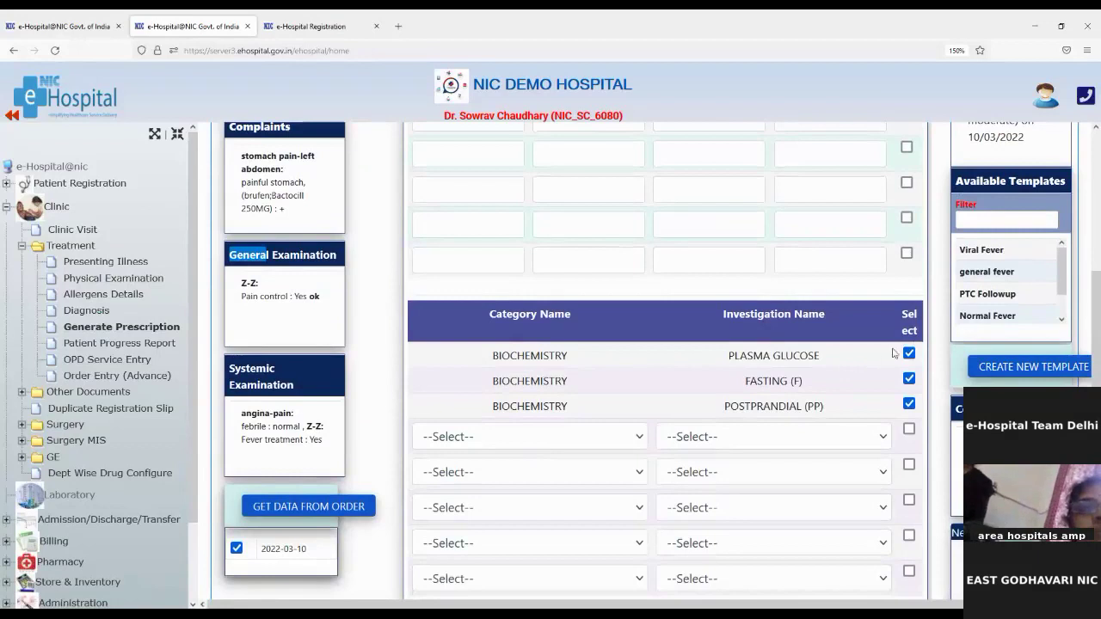
scroll(818, 352, up, 6)
scroll(585, 490, down, 4)
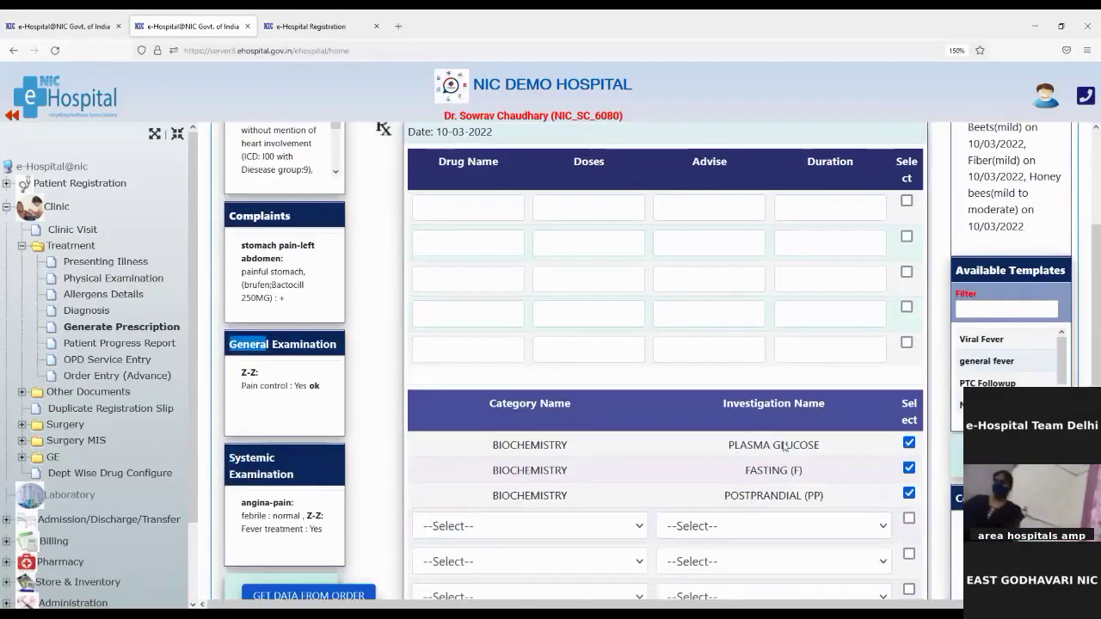
Add a new BIOCHEMISTRY investigation row for A/G RATIO
click(462, 533)
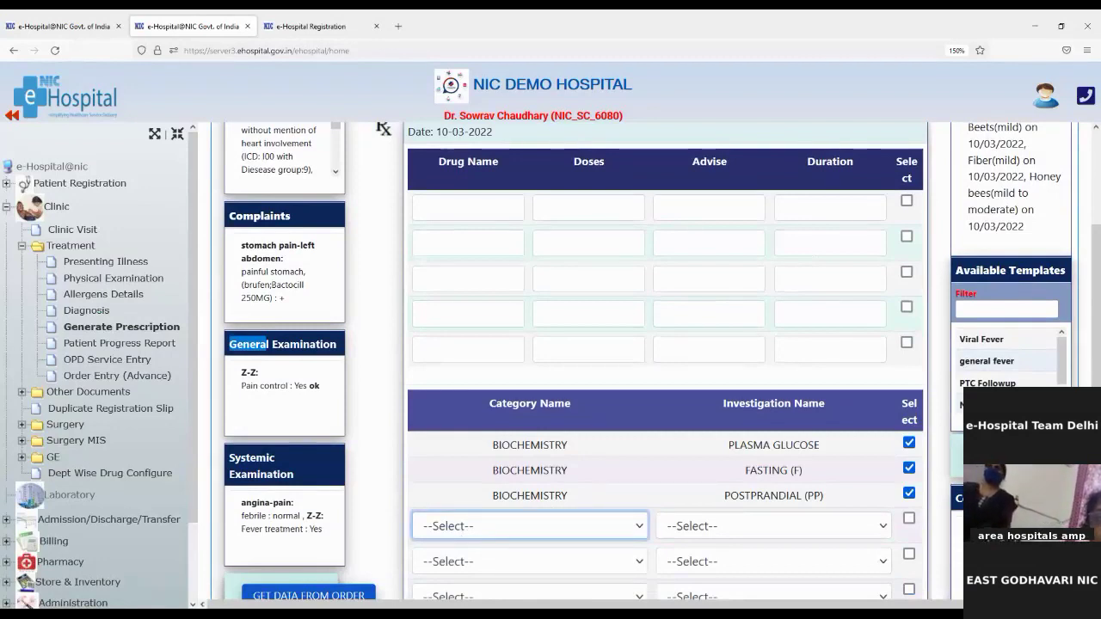
click(460, 407)
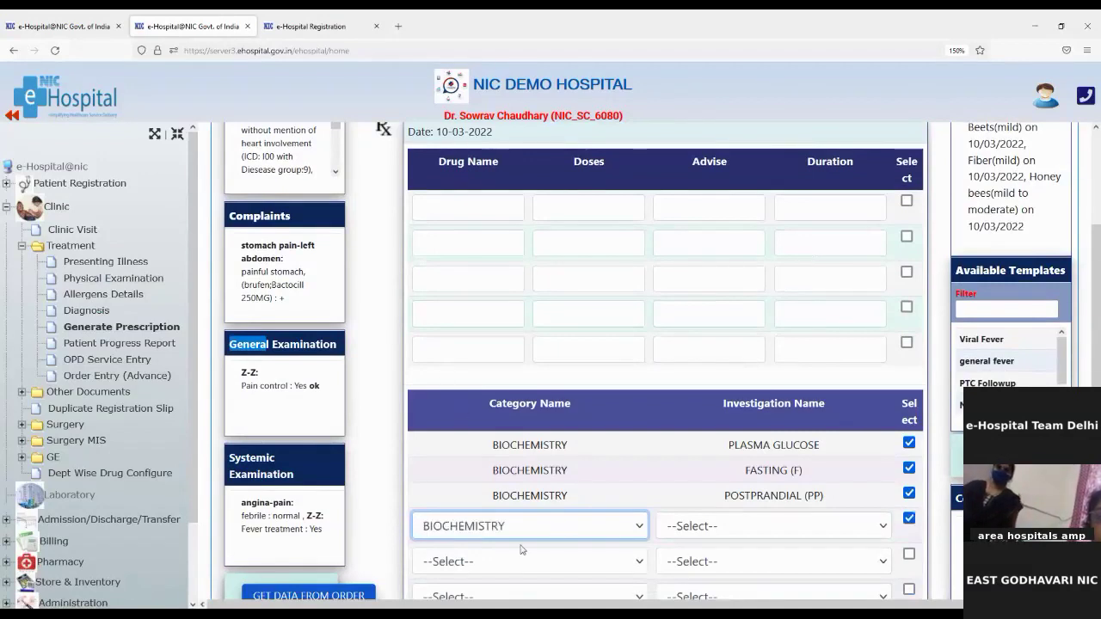
click(695, 531)
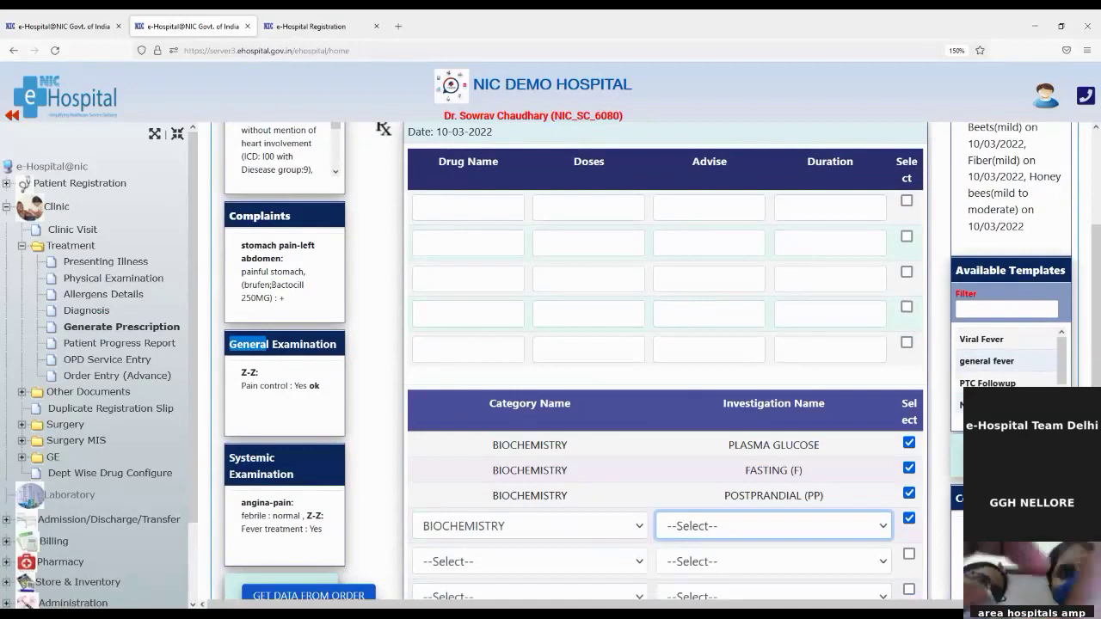
key(Down)
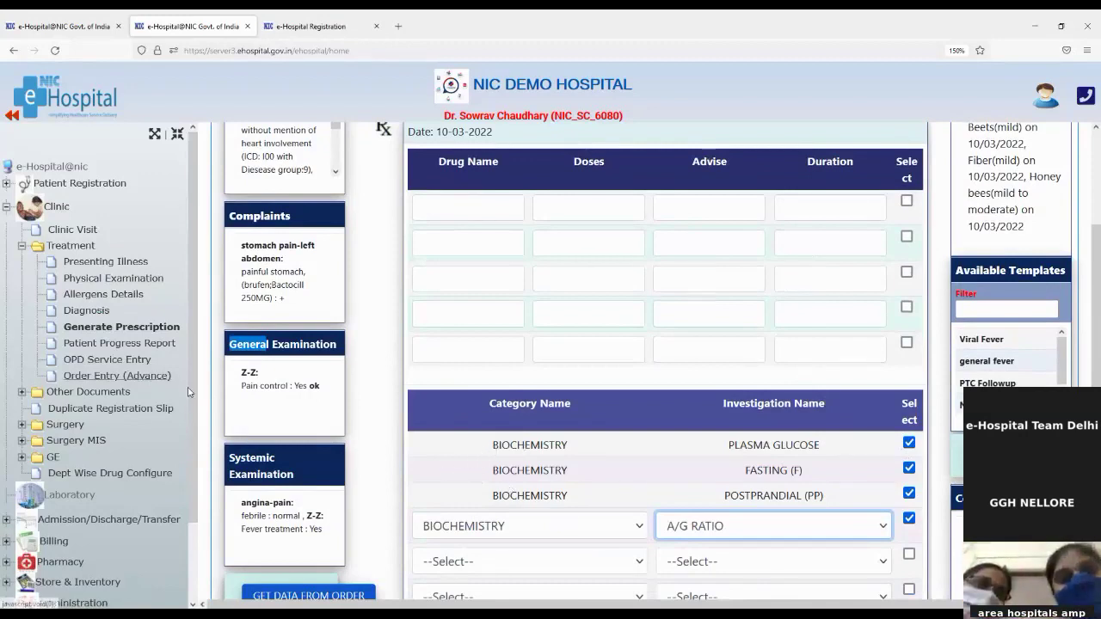
Untick the PLASMA GLUCOSE, FASTING (F) and POSTPRANDIAL (PP) investigations
click(909, 444)
click(909, 469)
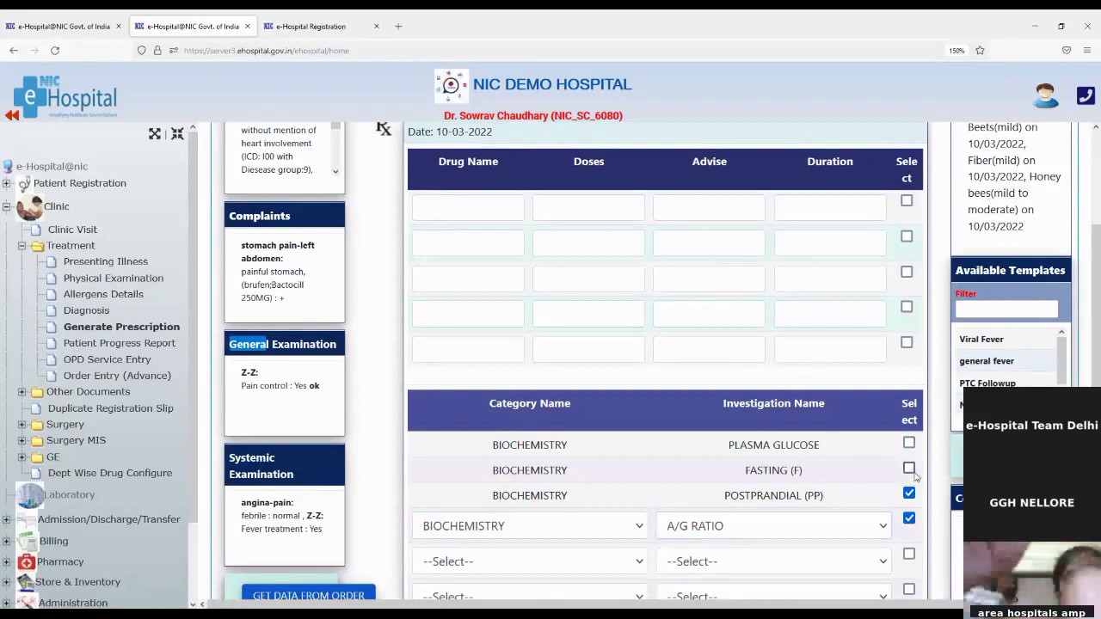
click(908, 493)
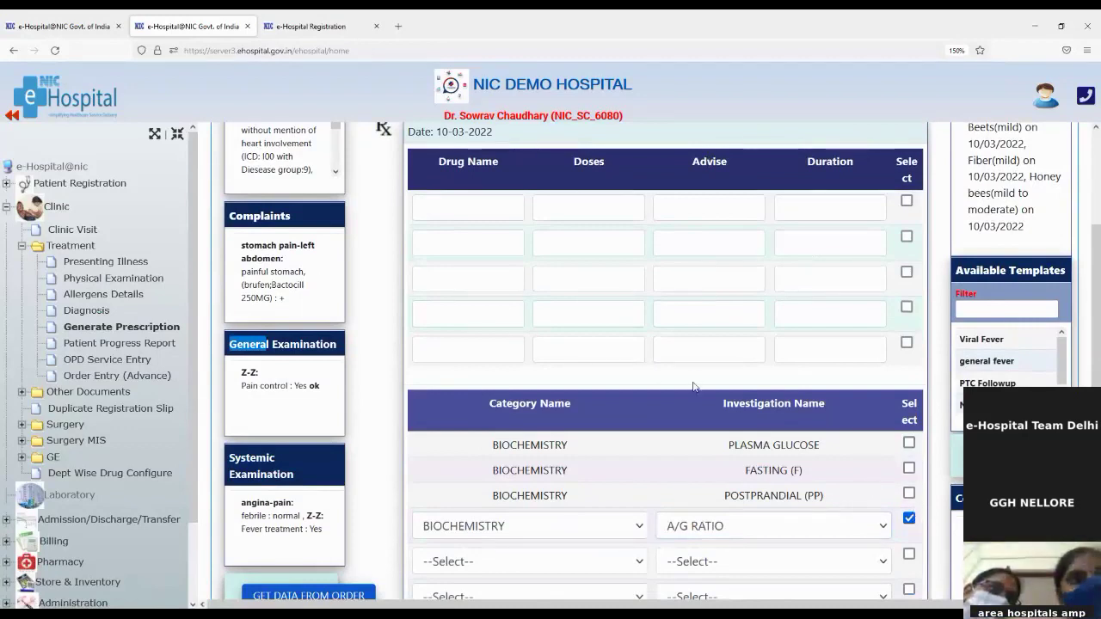
scroll(496, 485, up, 2)
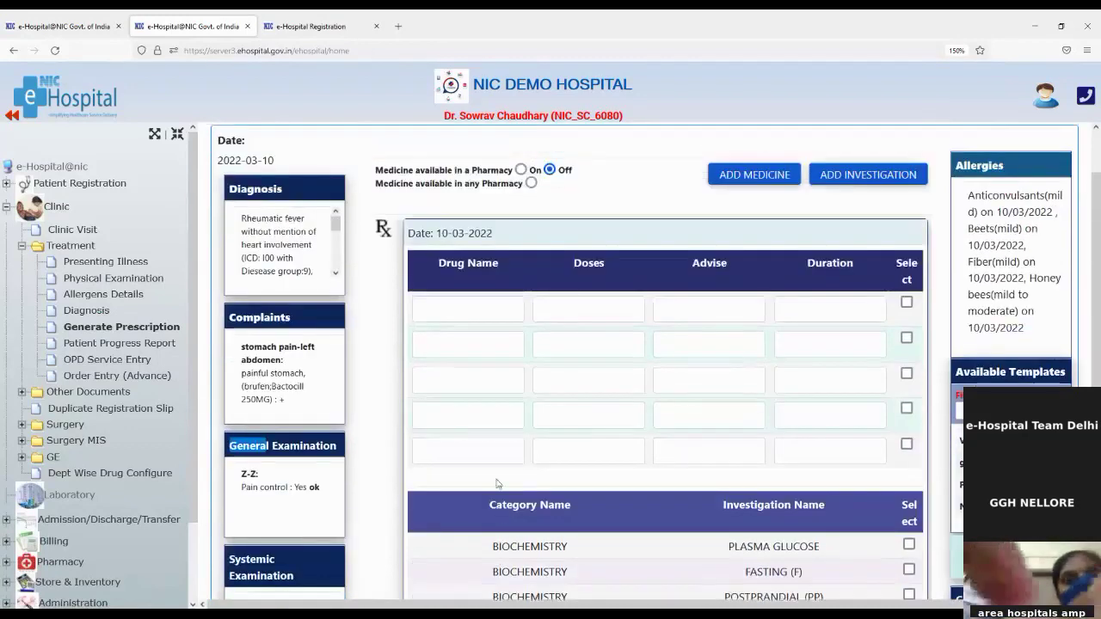
Turn 'Medicine available in a Pharmacy' On and select Pharmacy as the store
scroll(496, 484, up, 2)
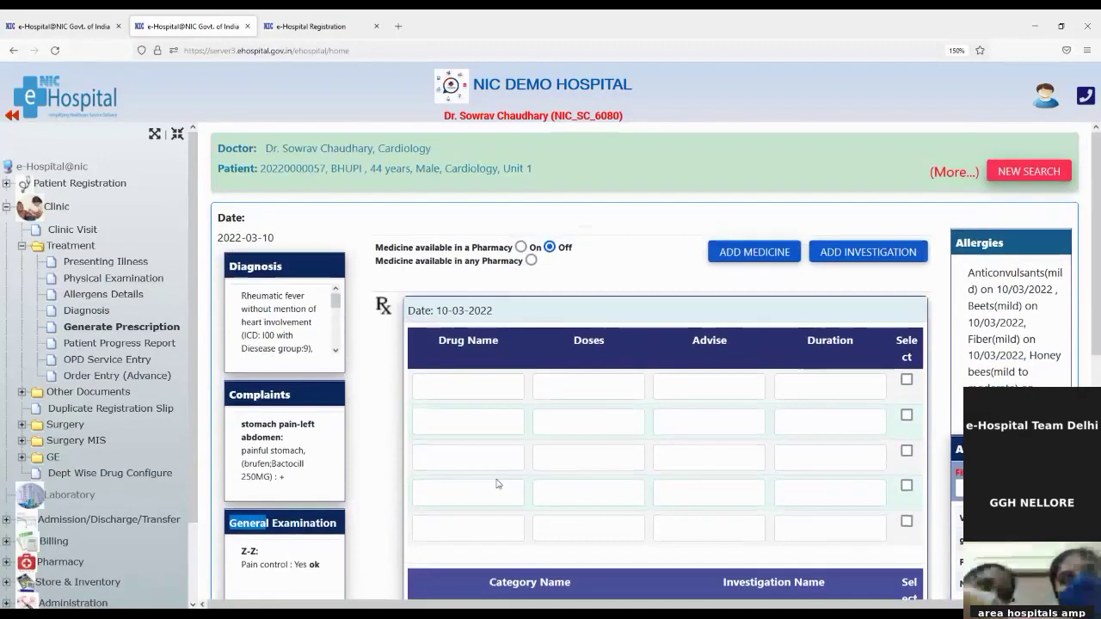
click(431, 338)
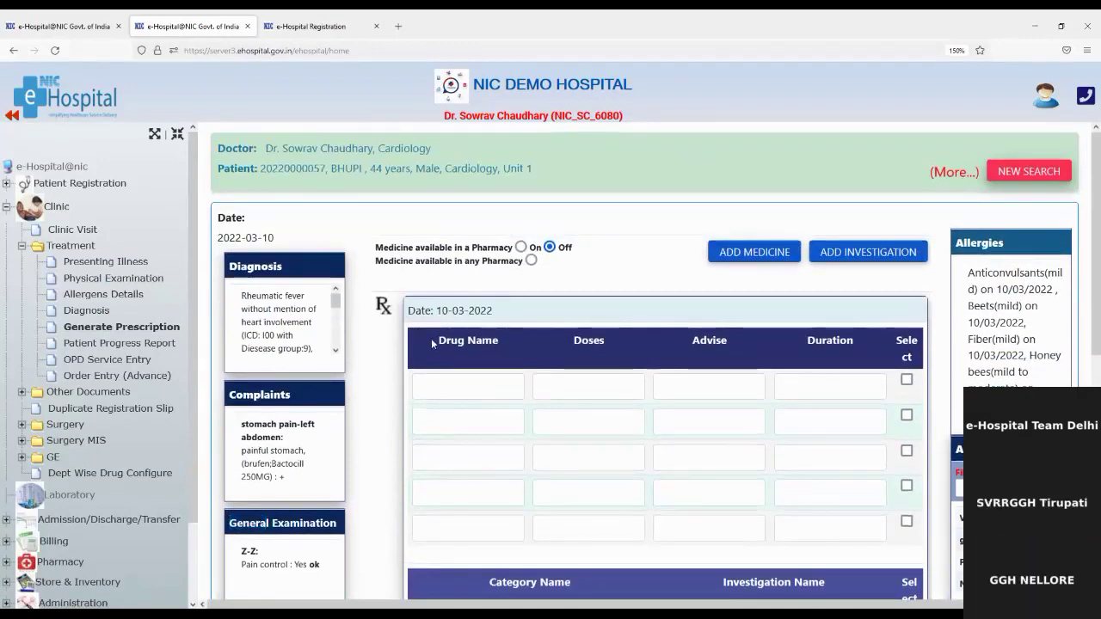
drag(431, 338, 464, 340)
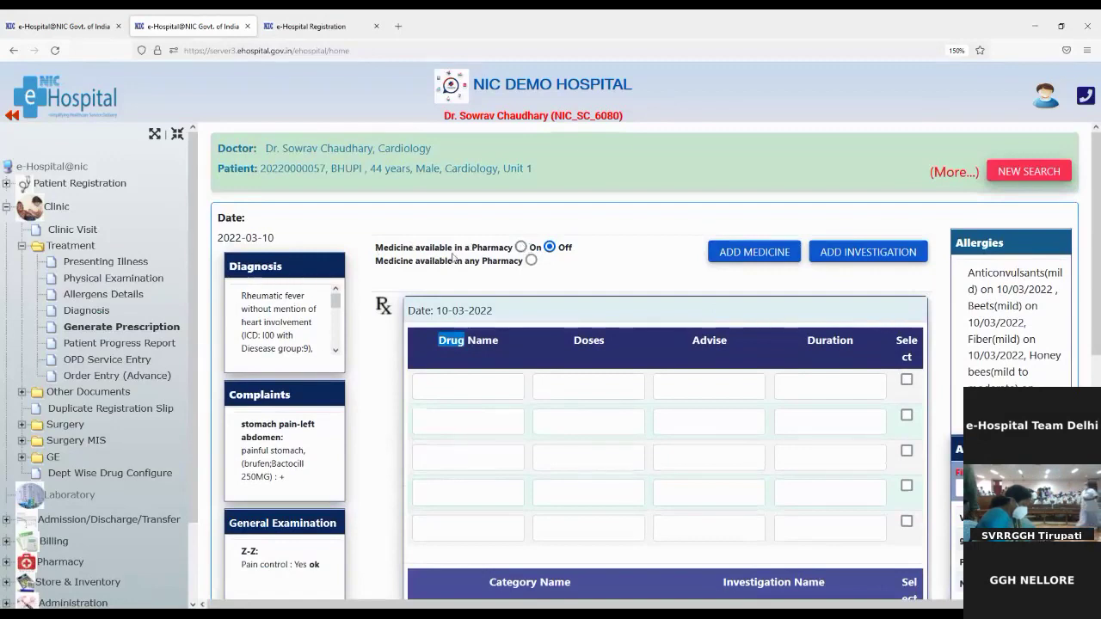
click(521, 247)
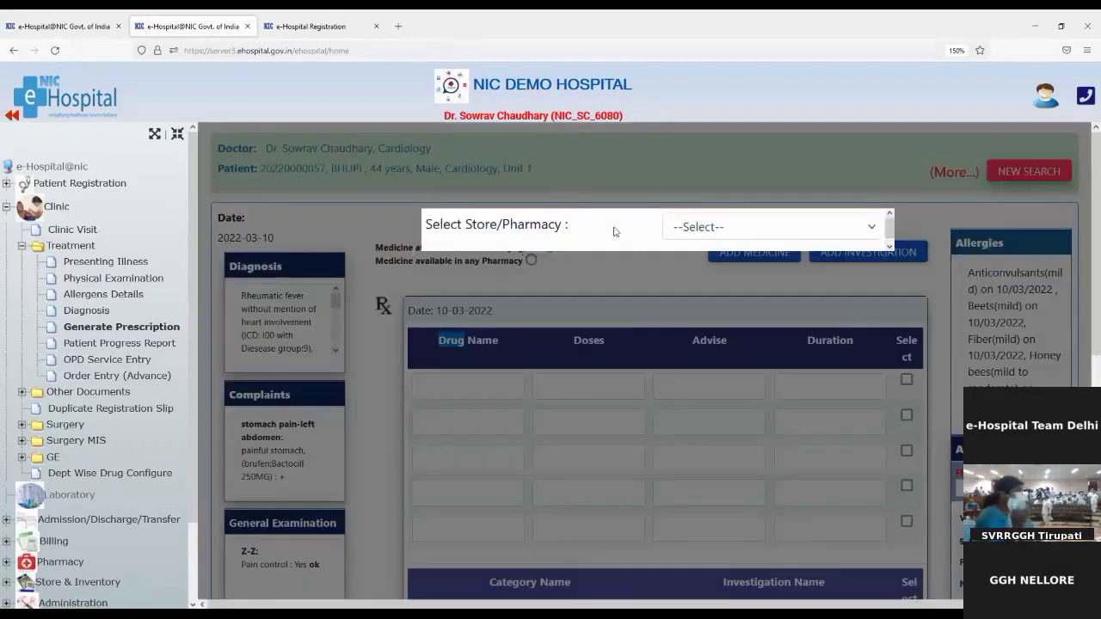
click(683, 237)
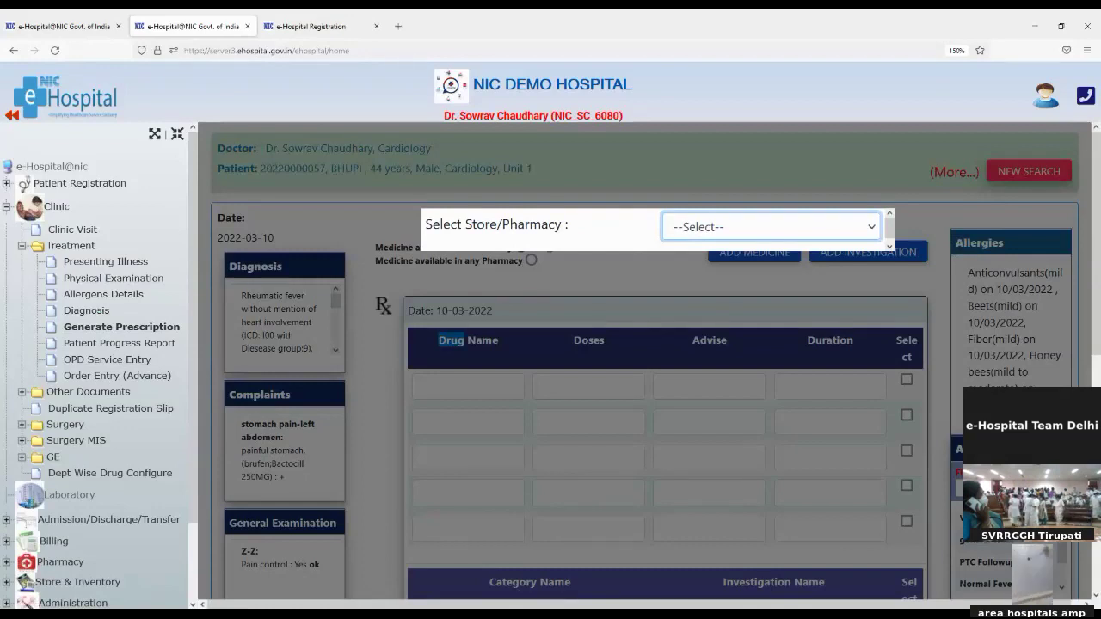
key(Down)
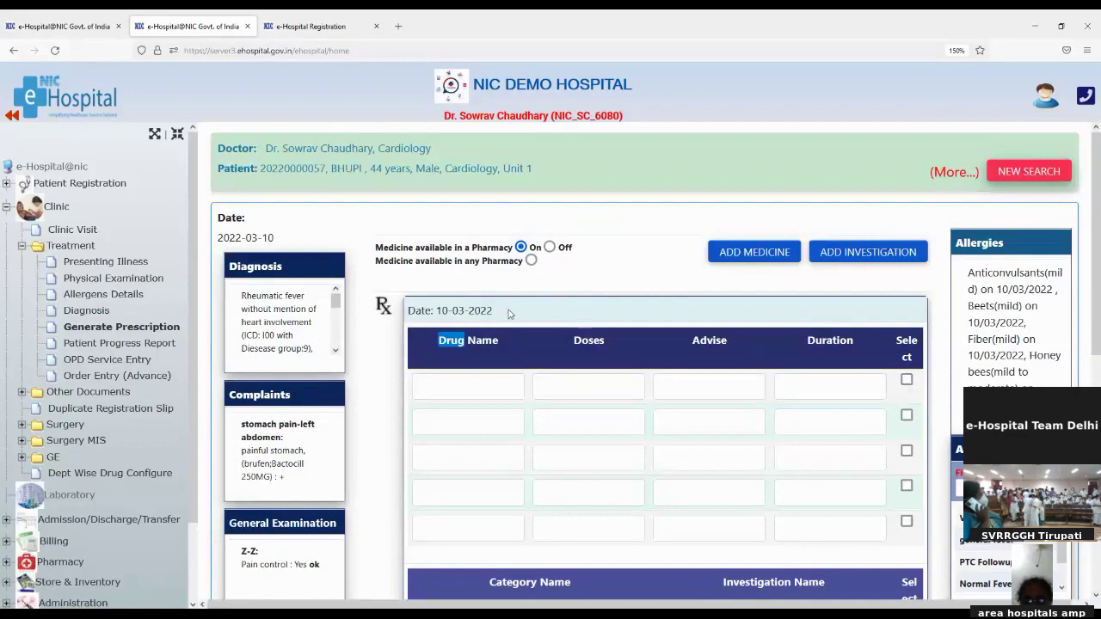
Add Amoxil 250MG as the first drug with dose 10, advice BD, duration 5 Days
click(450, 381)
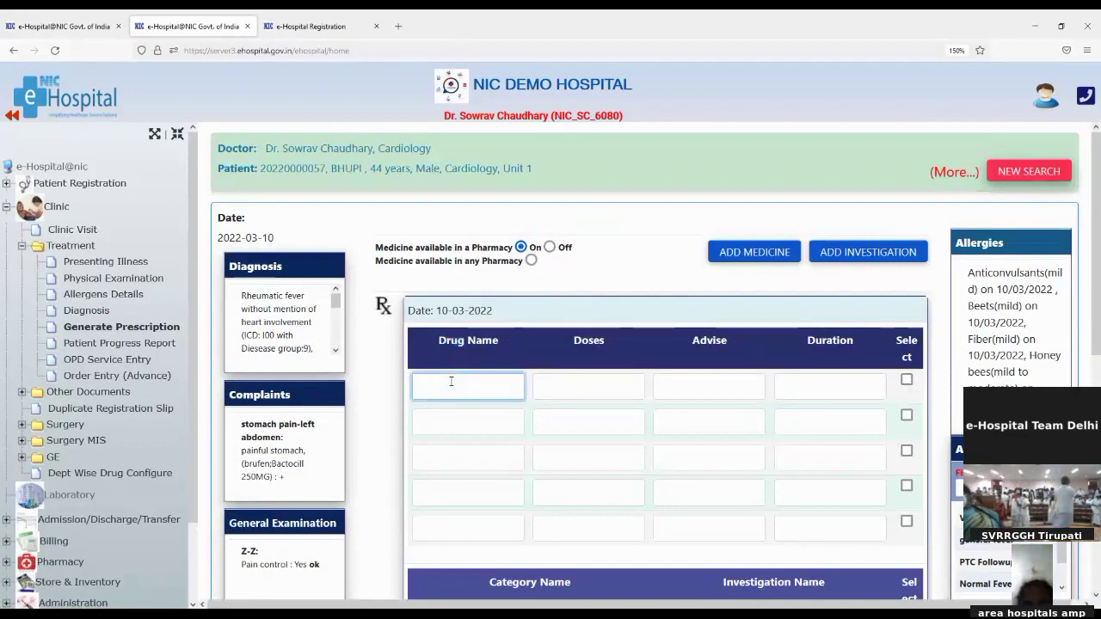
text(a)
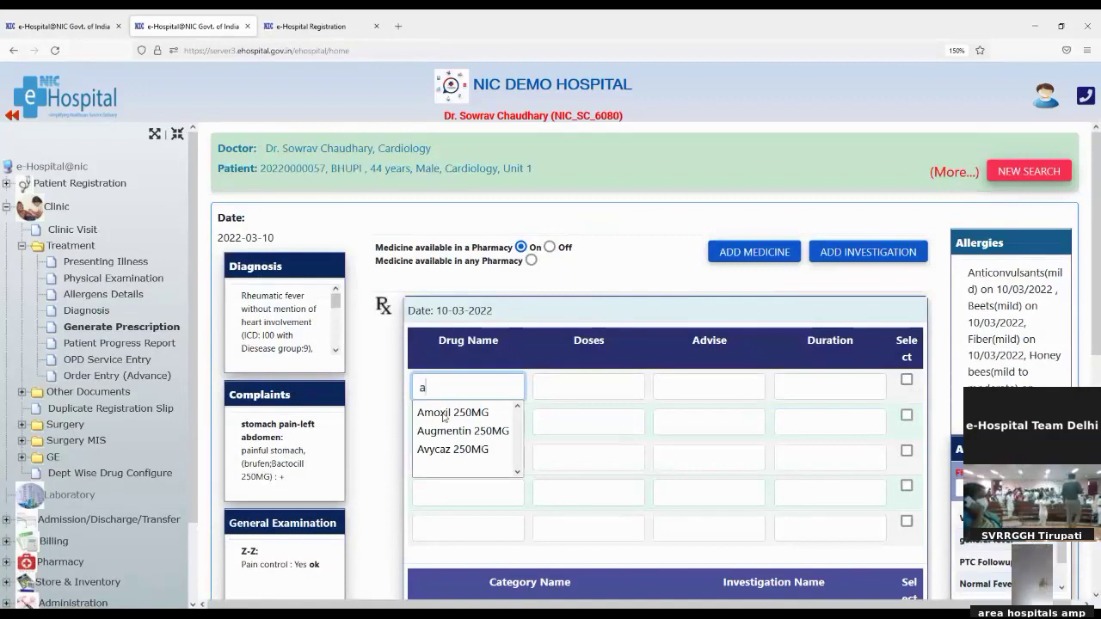
click(444, 413)
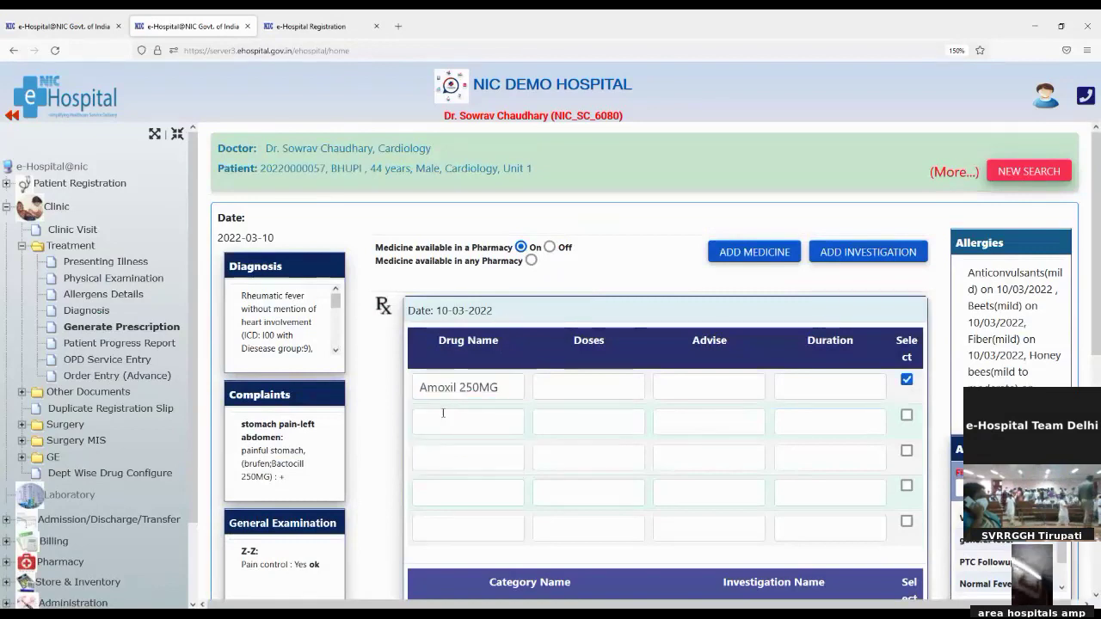
click(595, 387)
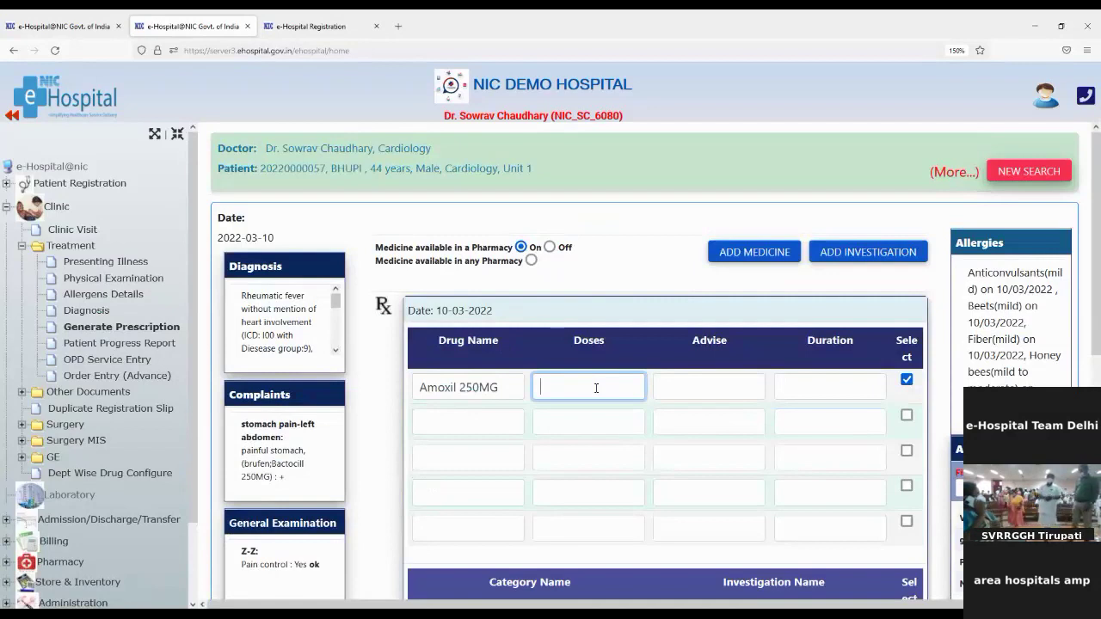
text(10)
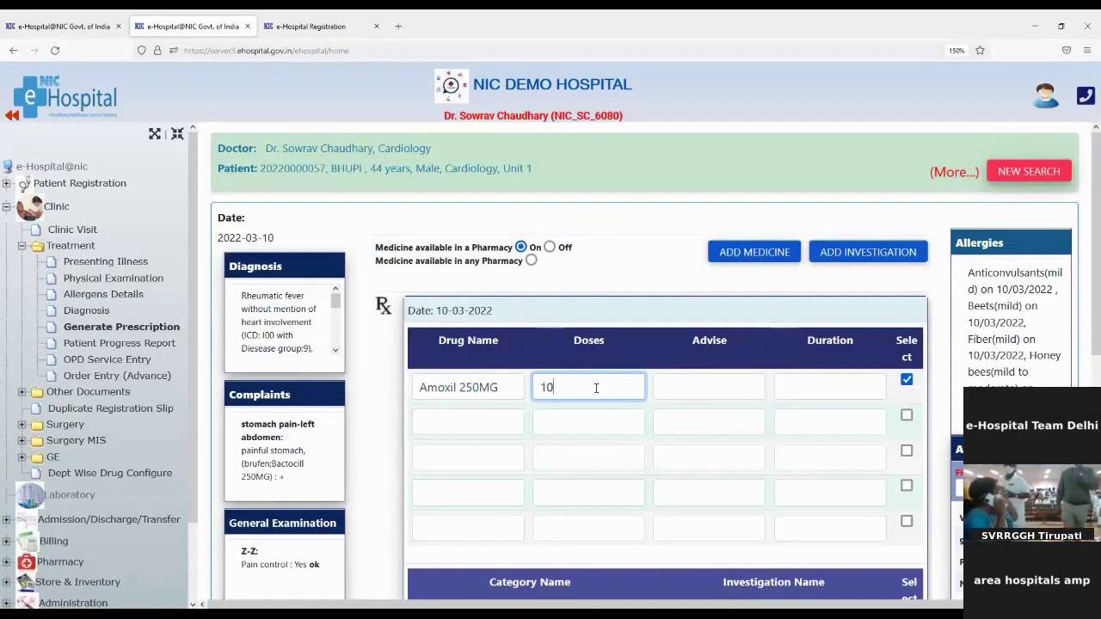
click(681, 383)
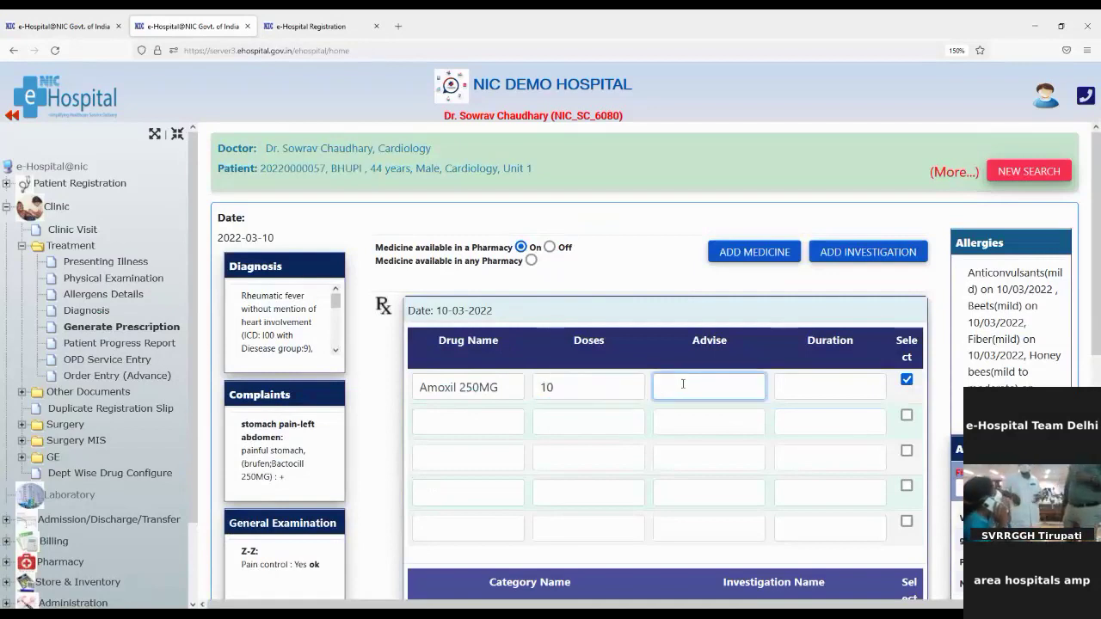
text(BD)
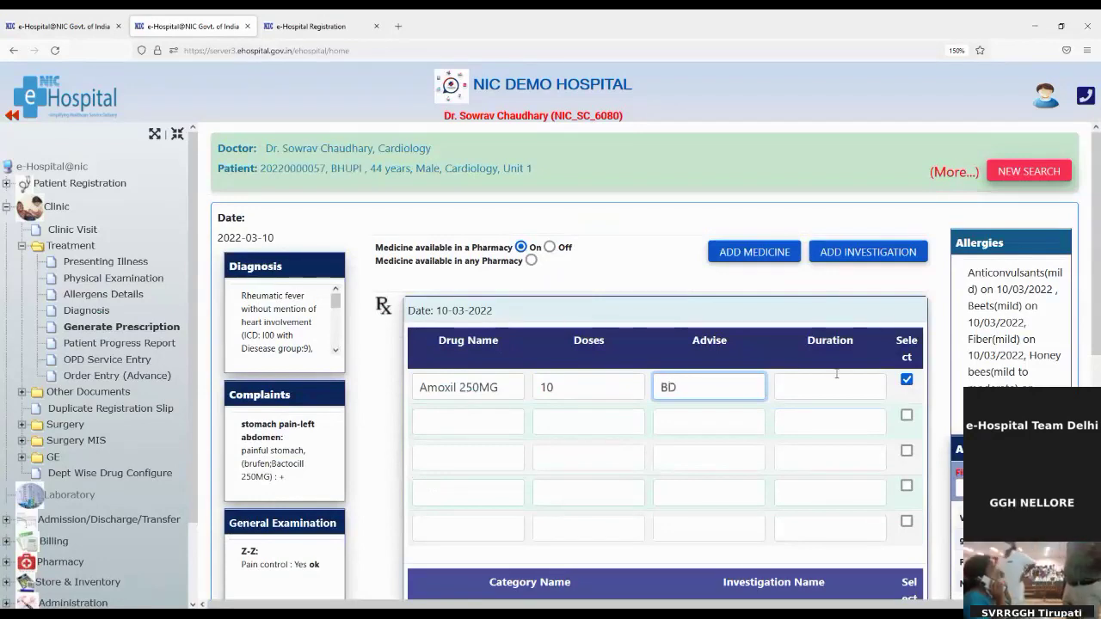
click(840, 384)
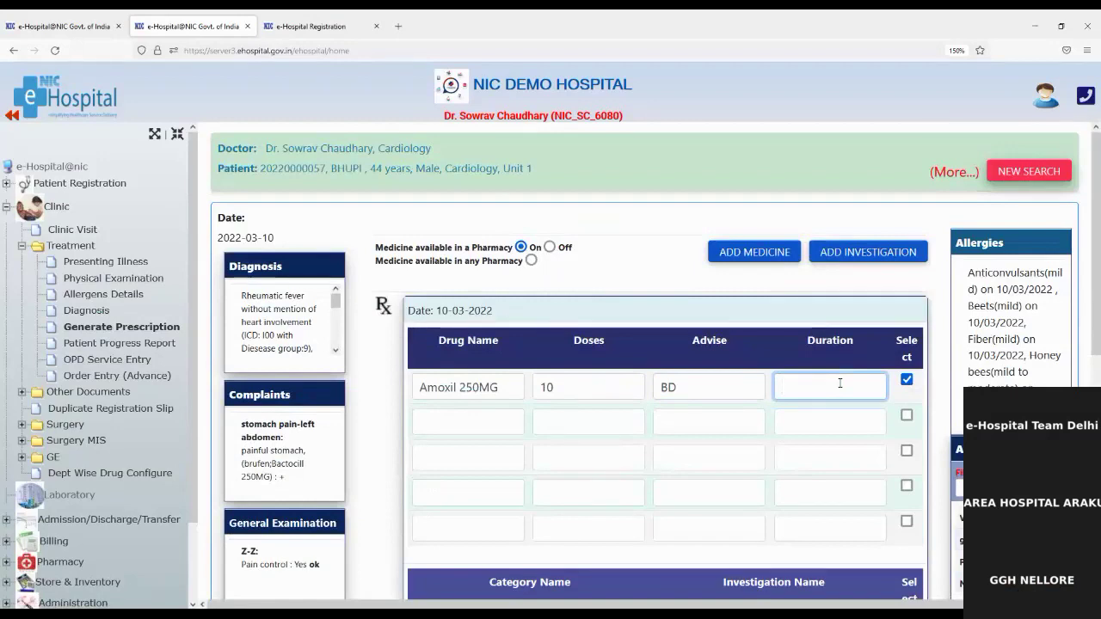
text(5 Days)
Add brufen as the second drug with dose 2, advice OD, duration 2 Days
click(432, 425)
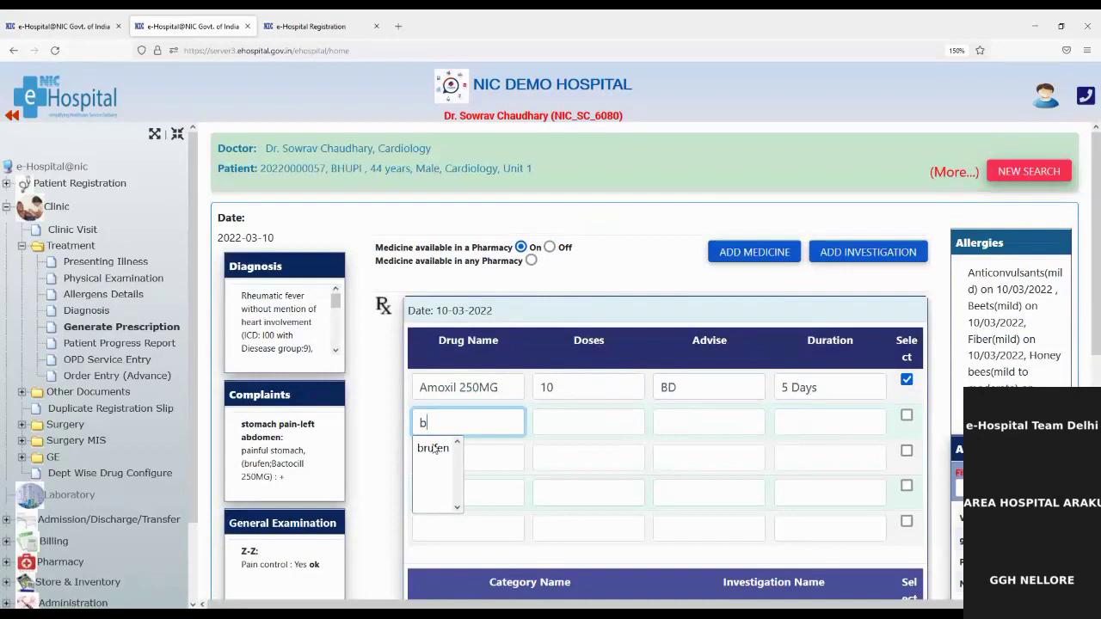
click(433, 449)
click(582, 427)
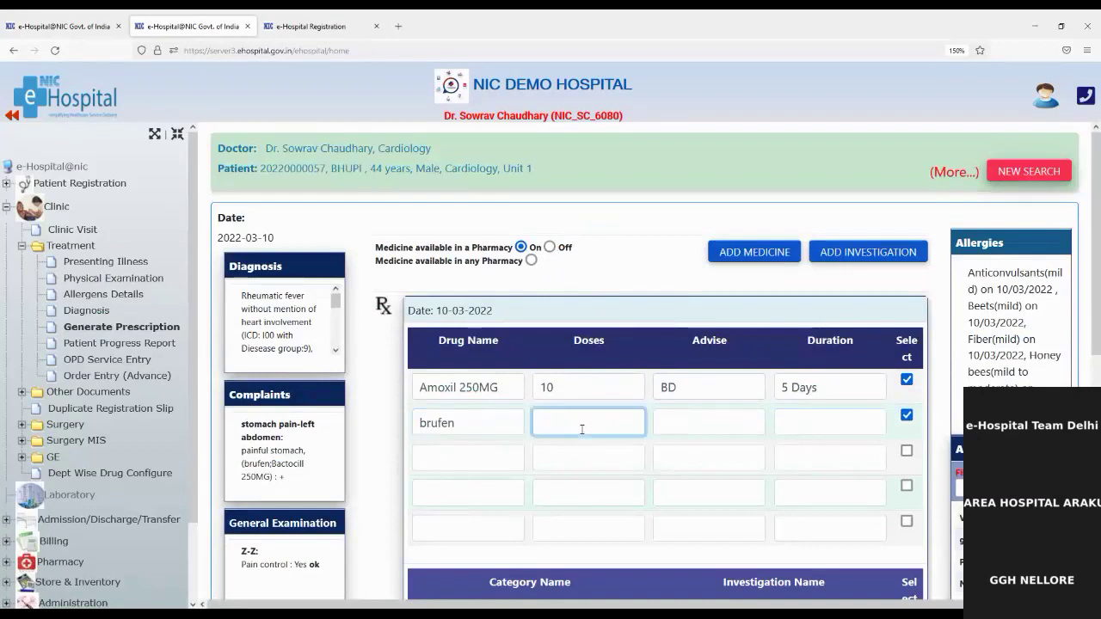
text(2)
click(687, 421)
text(OD)
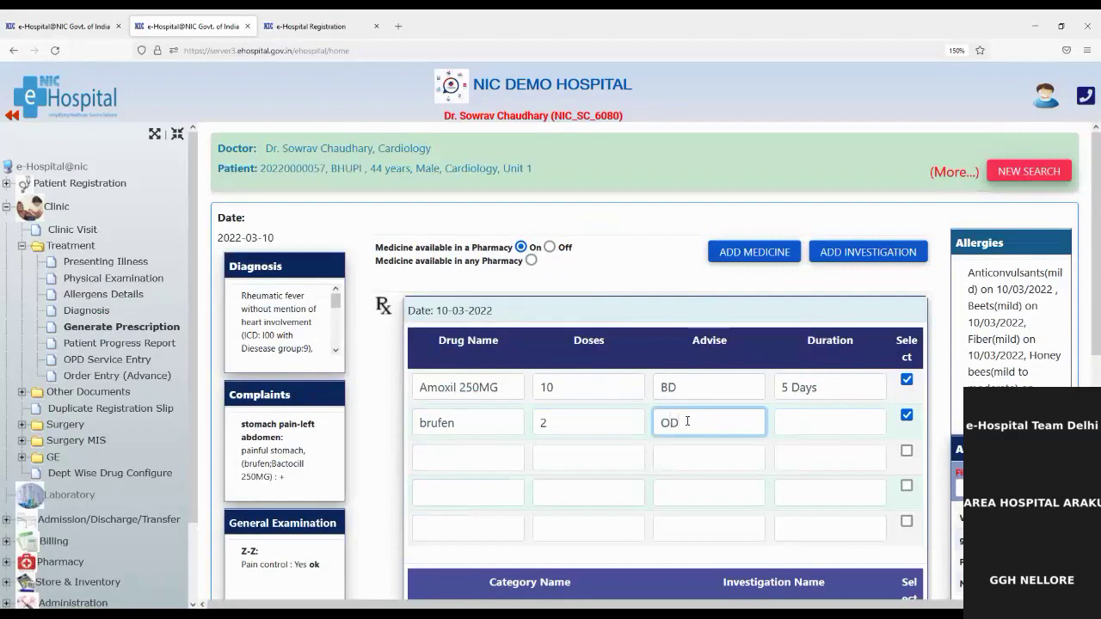
click(839, 415)
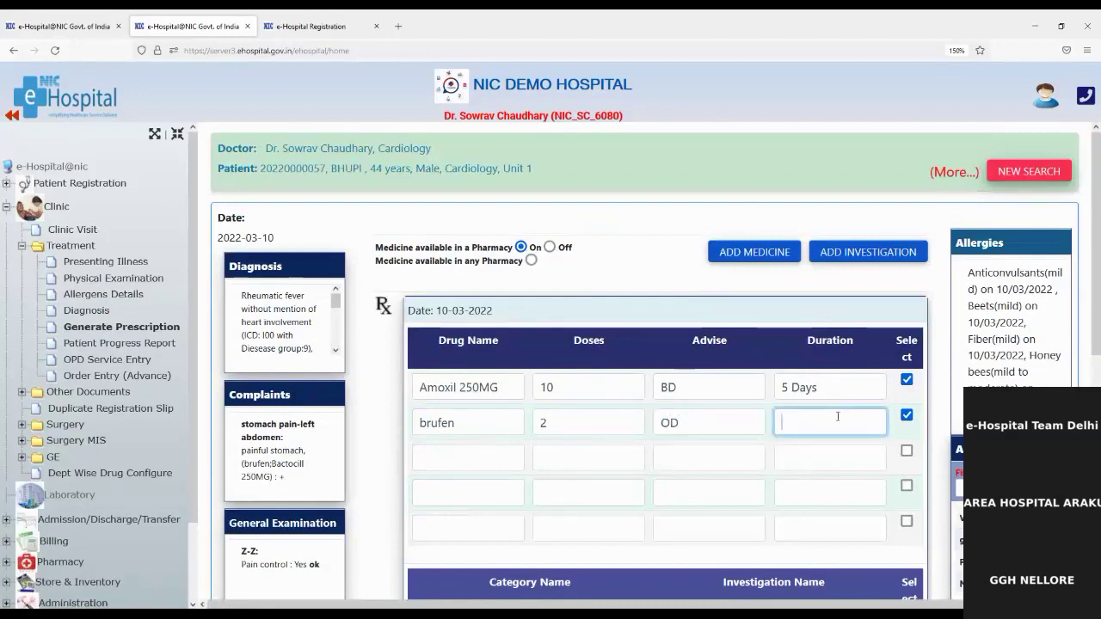
text(2)
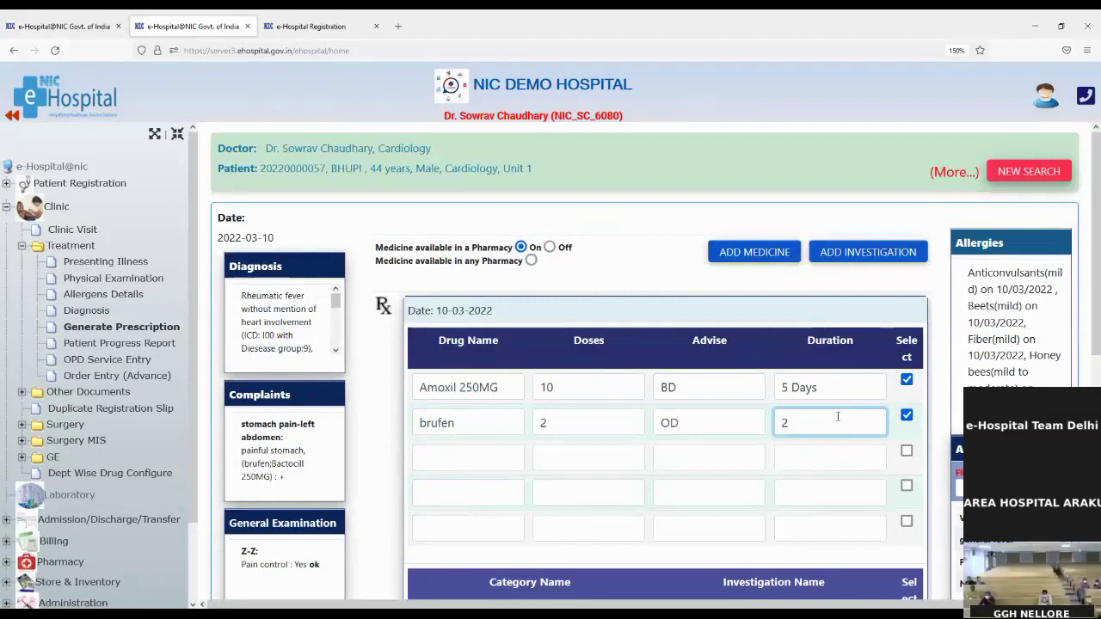
text( Days)
scroll(779, 435, down, 3)
scroll(777, 436, up, 1)
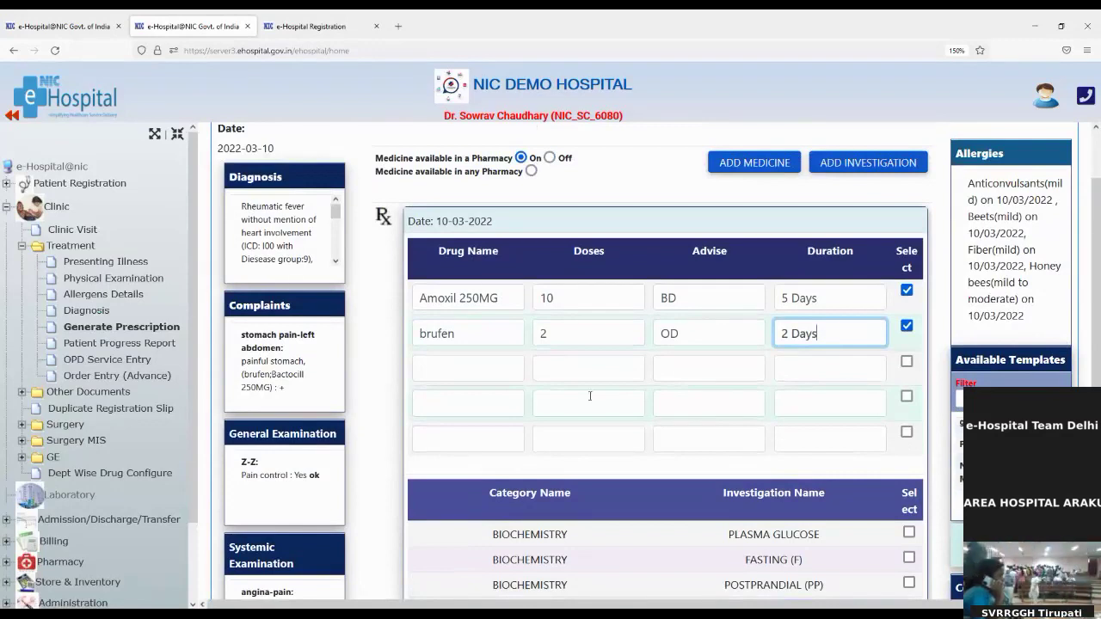
Enter 'Take followup after 7 days' in the prescription's Note box
scroll(590, 396, down, 3)
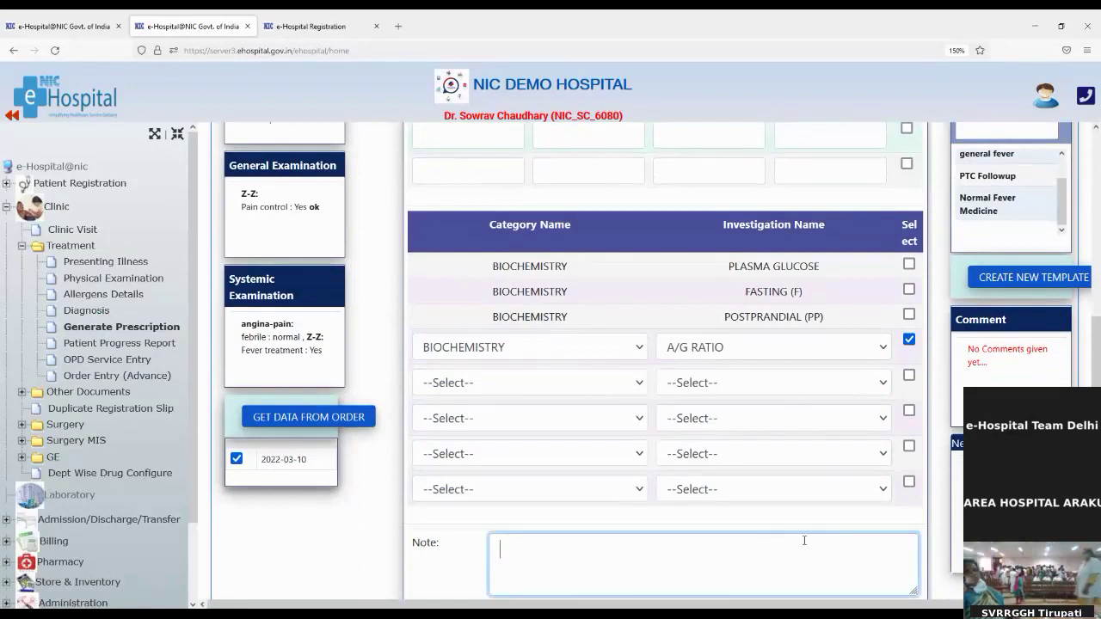
text(T)
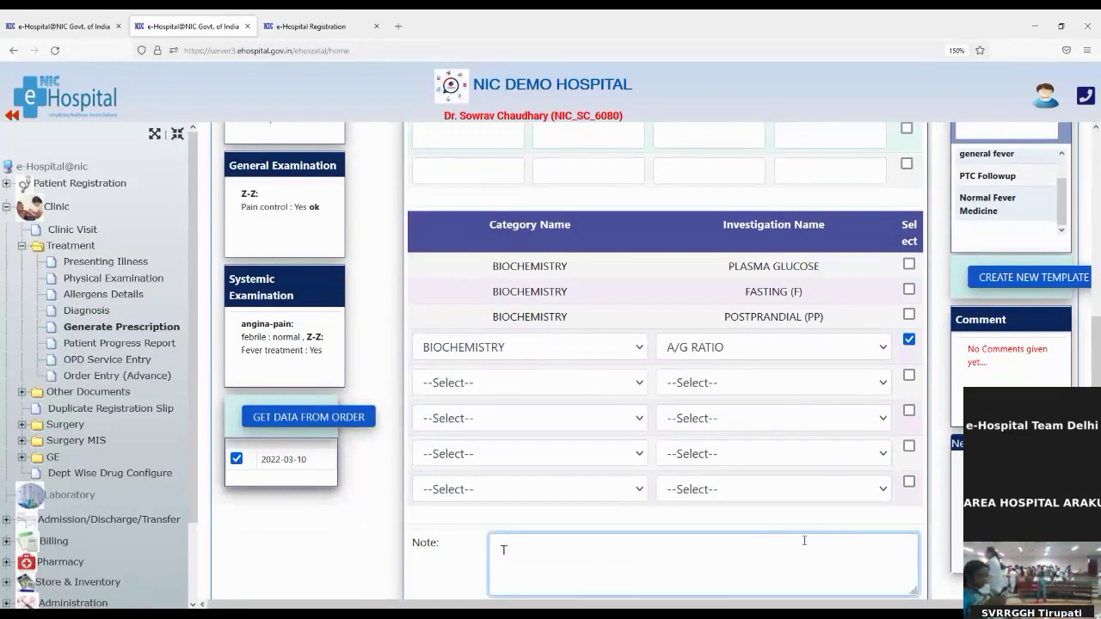
text(ake foll)
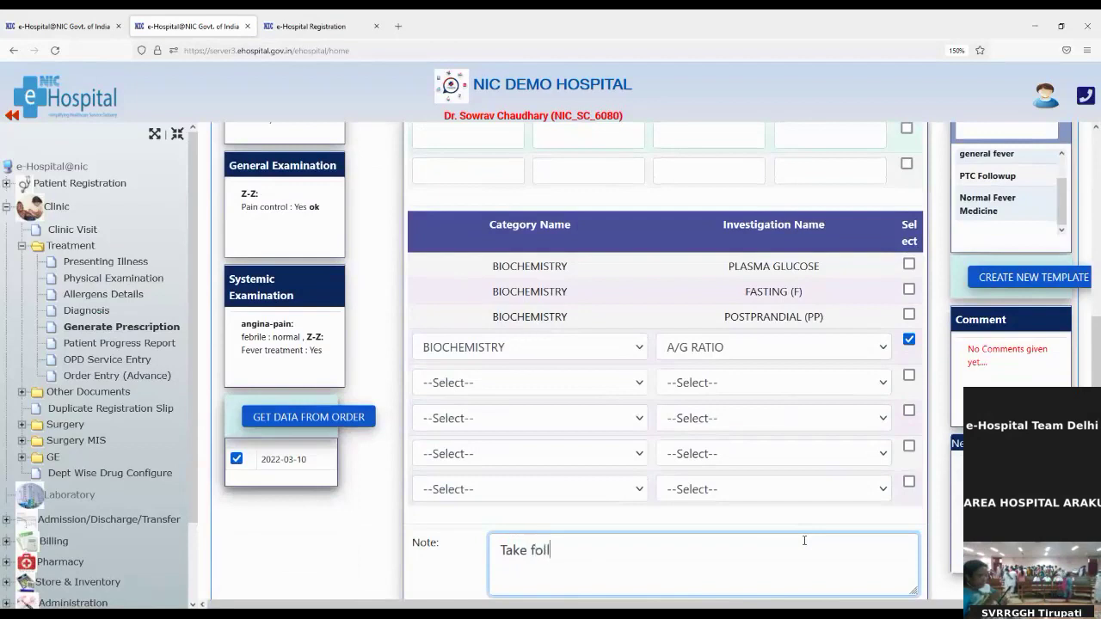
text(owup a)
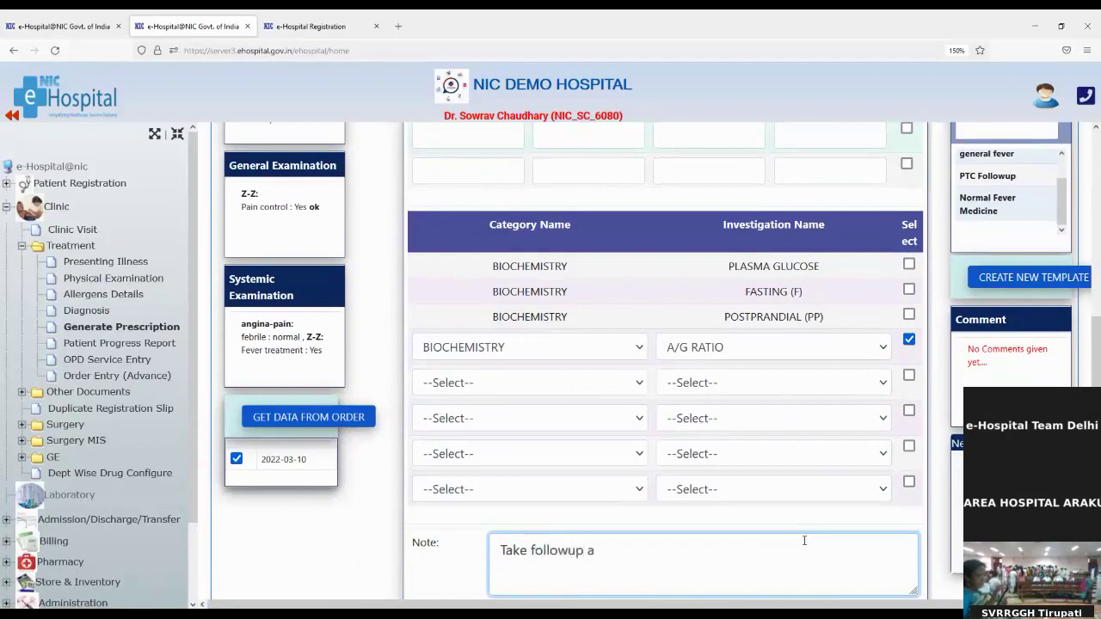
text(fter )
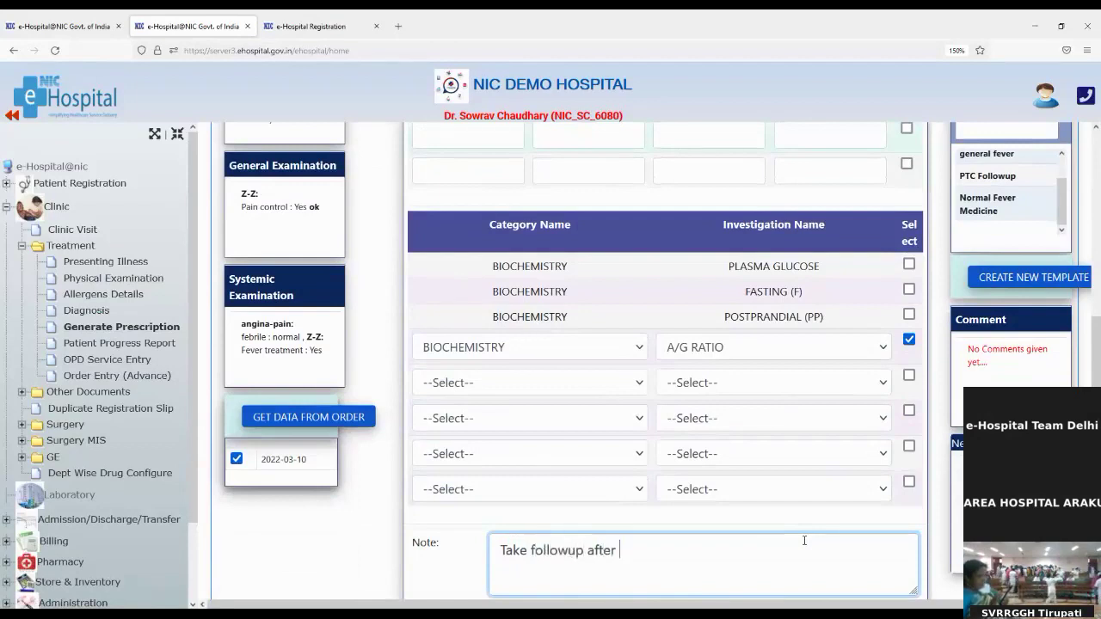
text(7 days)
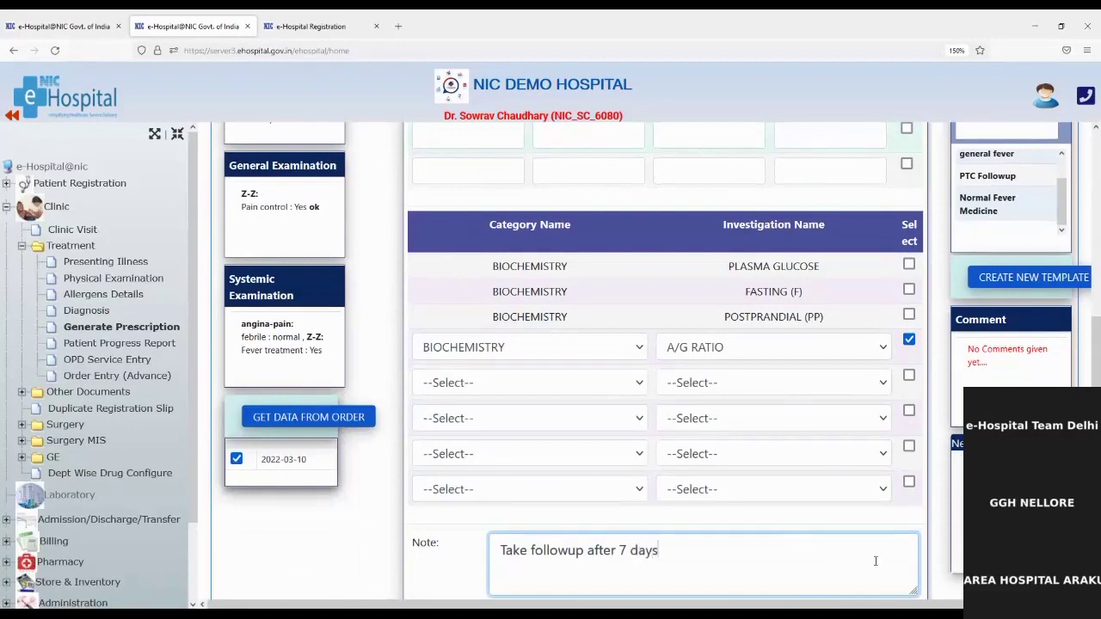
scroll(819, 530, down, 2)
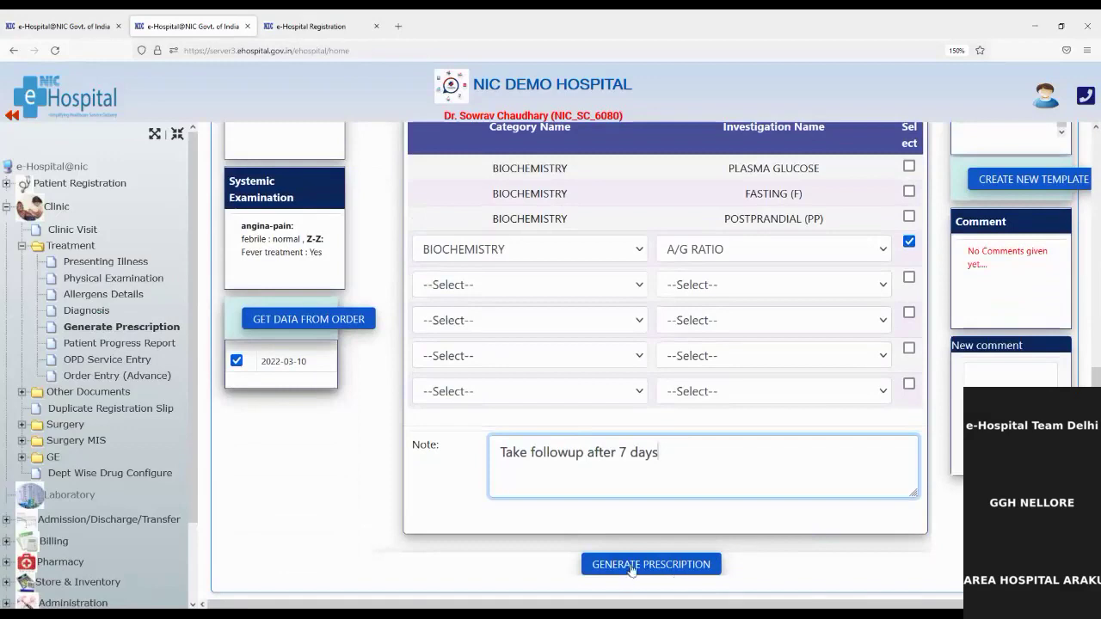
Generate the prescription, choose the A4 print format and confirm it
click(632, 567)
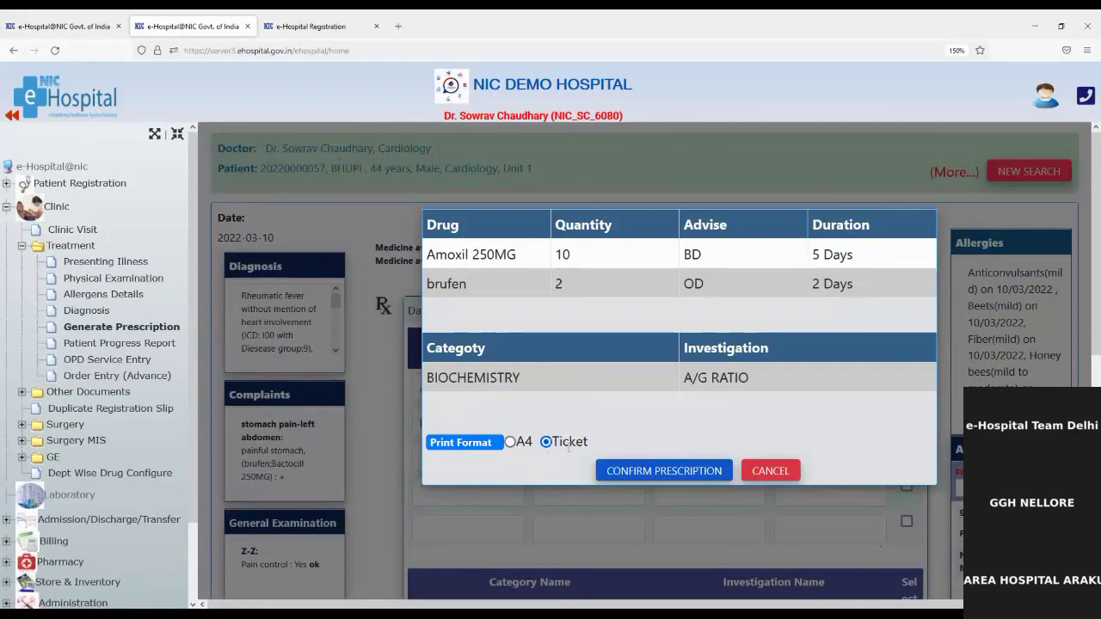
click(511, 443)
click(629, 473)
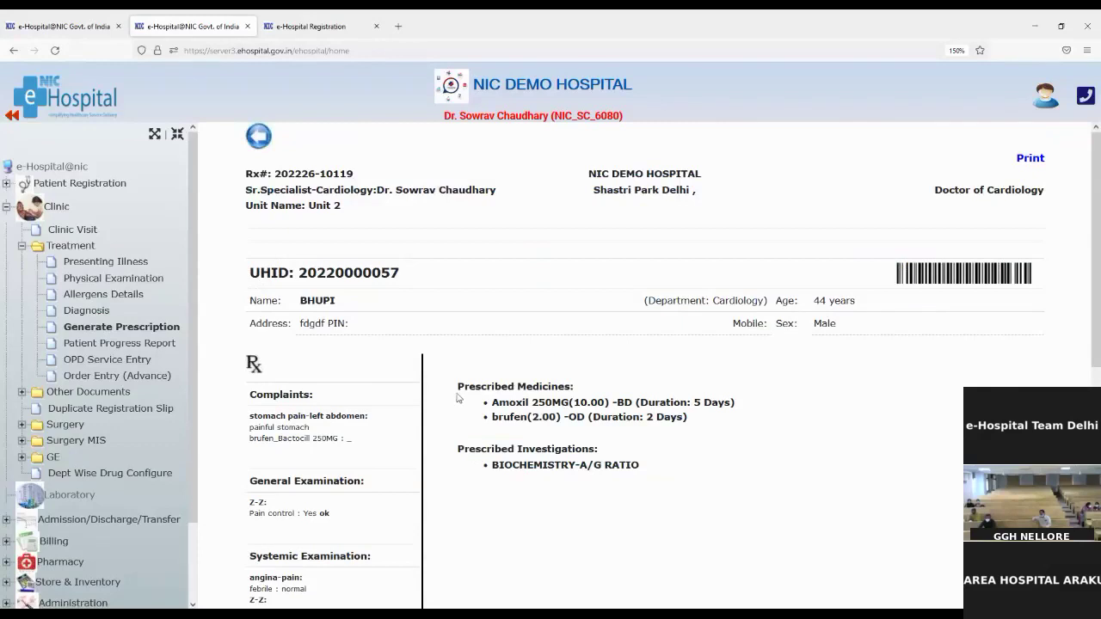
Highlight the Prescribed Medicines and Prescribed Investigations headings on the generated prescription
drag(458, 387, 597, 393)
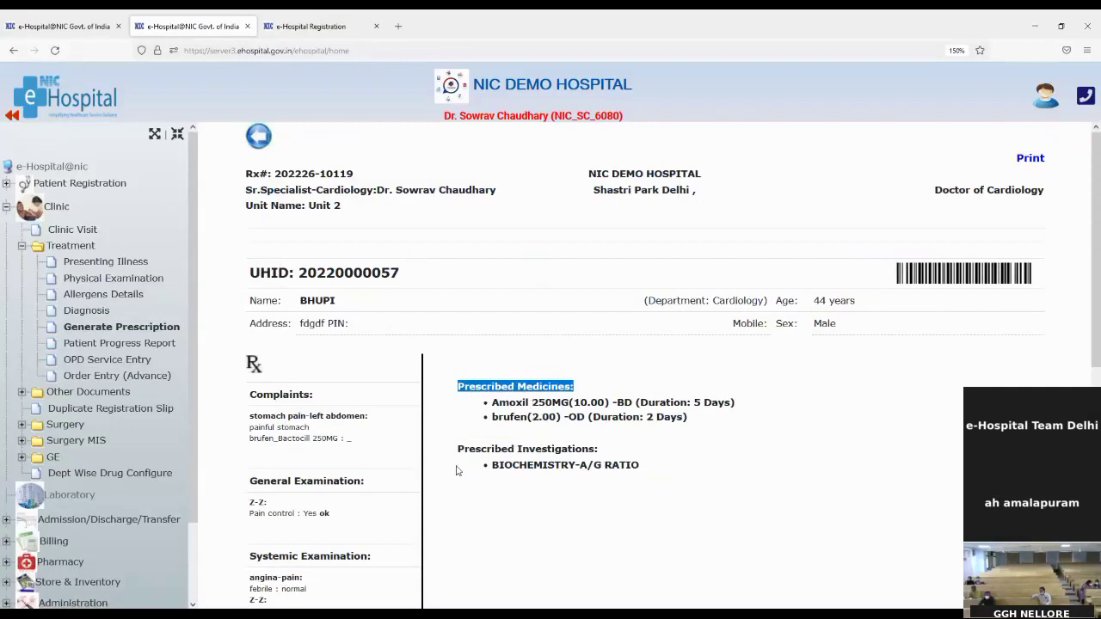
drag(456, 449, 612, 464)
click(658, 452)
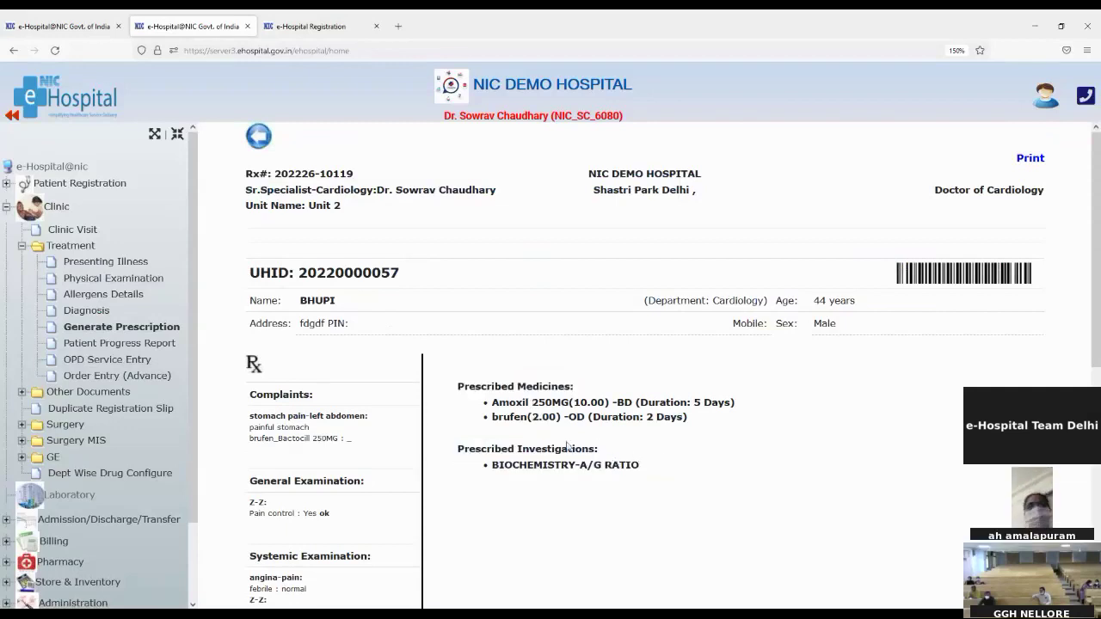
scroll(245, 386, down, 3)
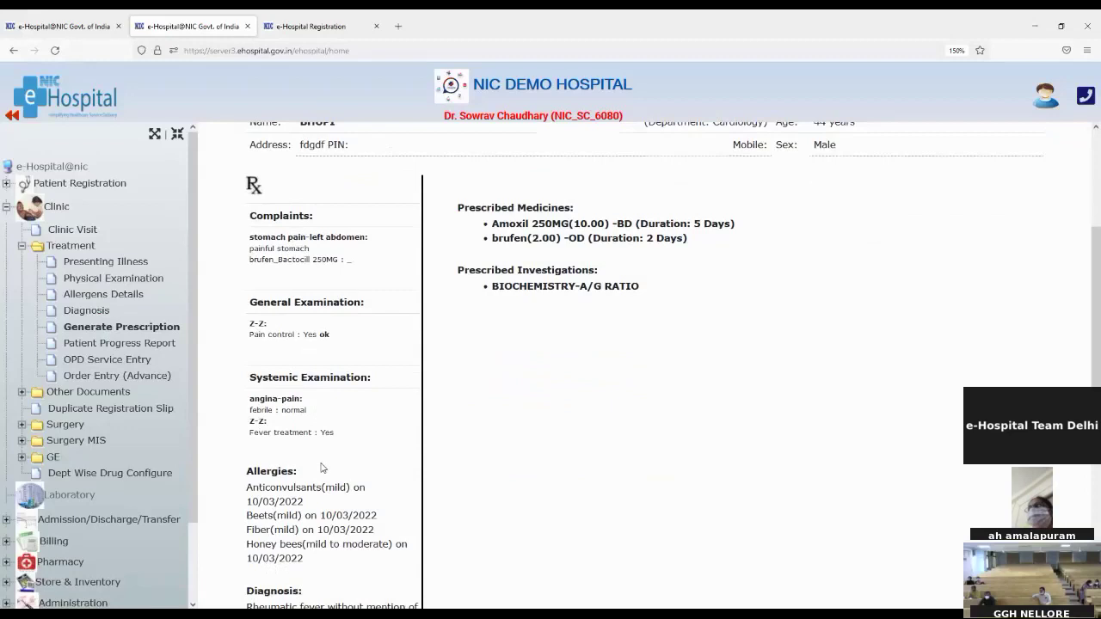
scroll(322, 467, down, 1)
scroll(322, 468, down, 2)
scroll(322, 467, down, 2)
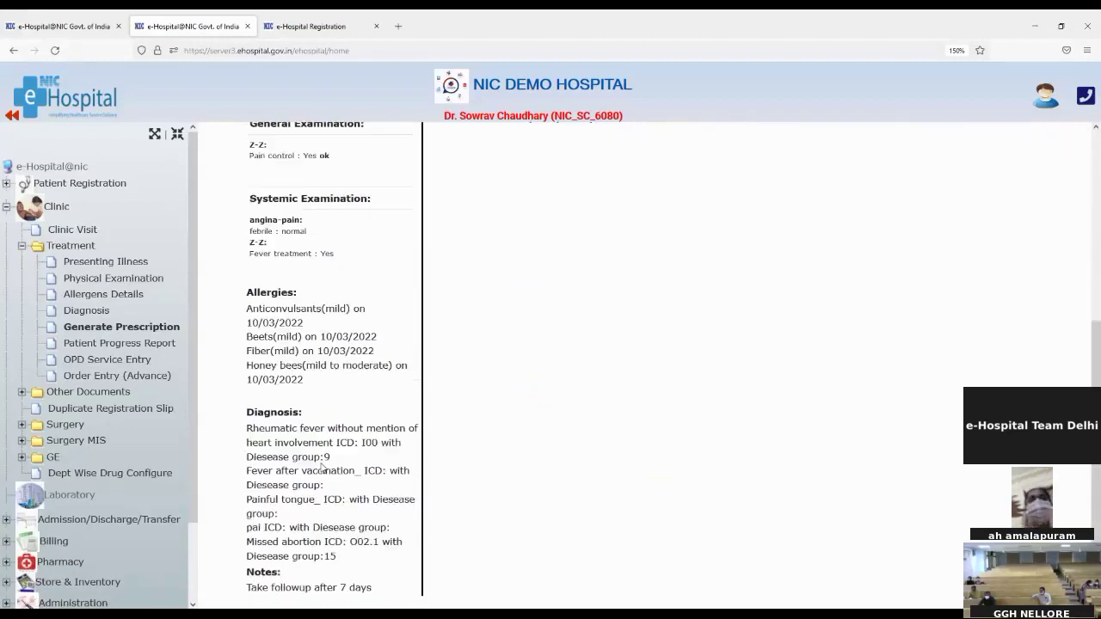
scroll(322, 467, down, 1)
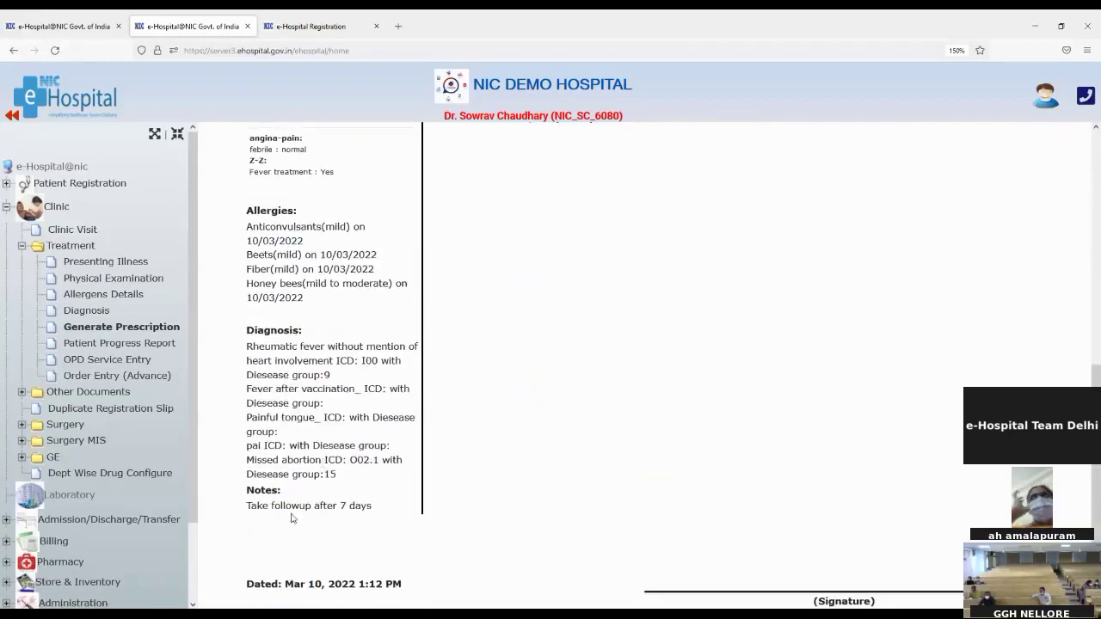
Highlight the follow-up note and the doctor's name in the prescription header
drag(246, 508, 317, 519)
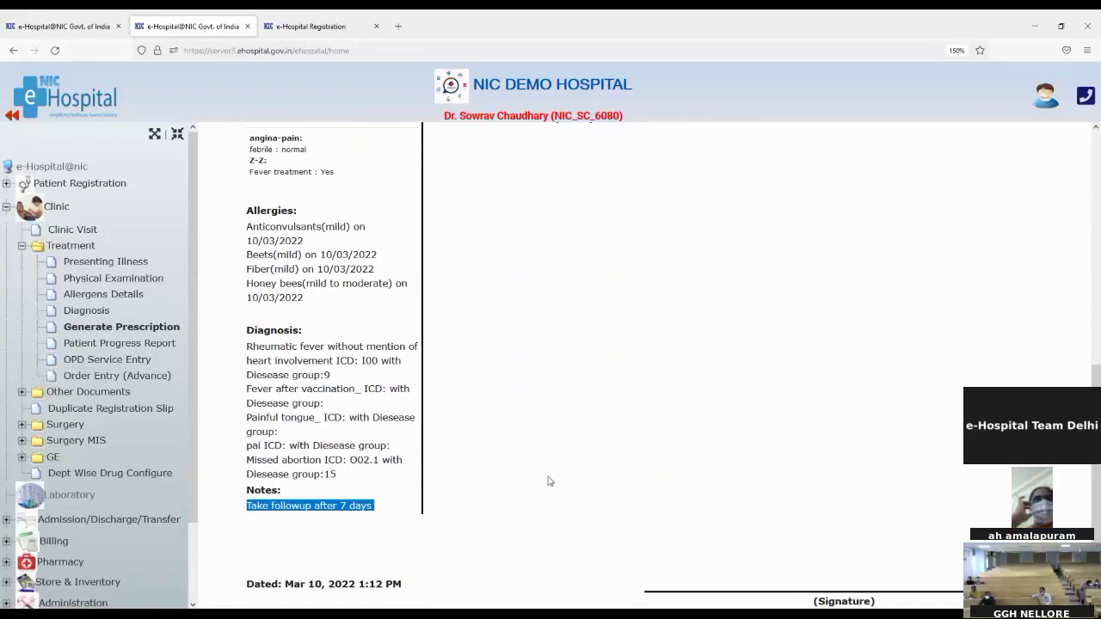
scroll(550, 482, up, 5)
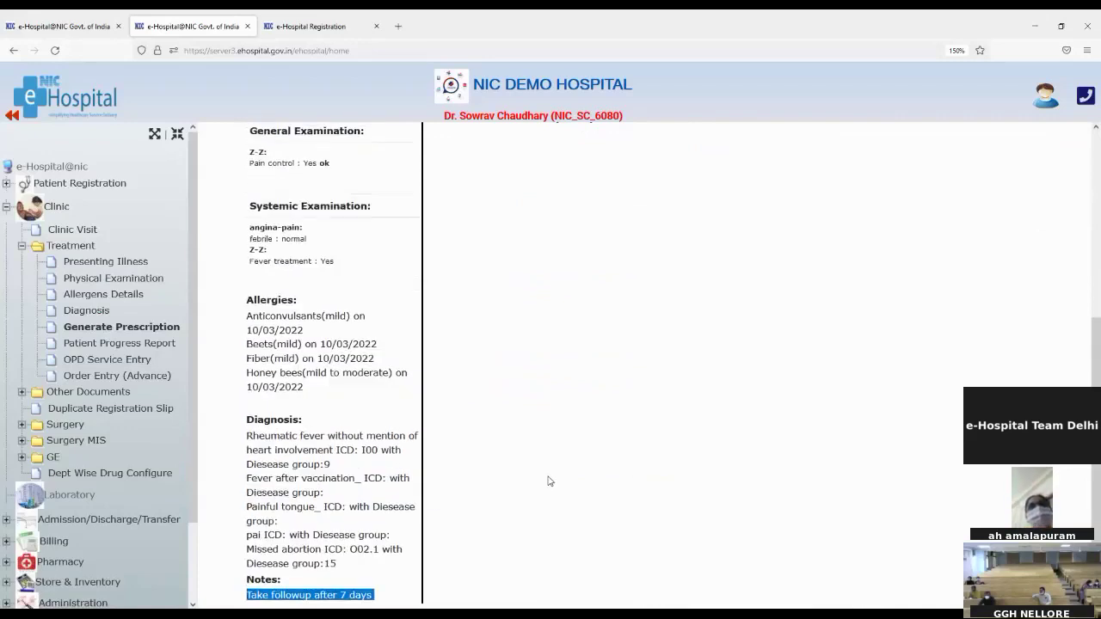
scroll(547, 482, up, 1)
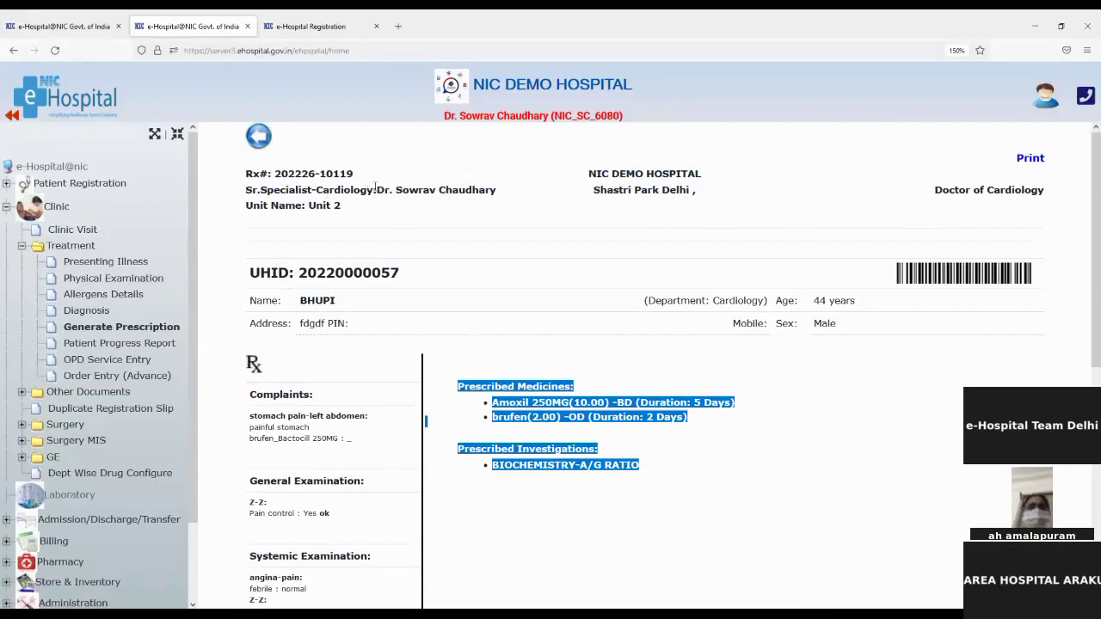
drag(377, 189, 479, 193)
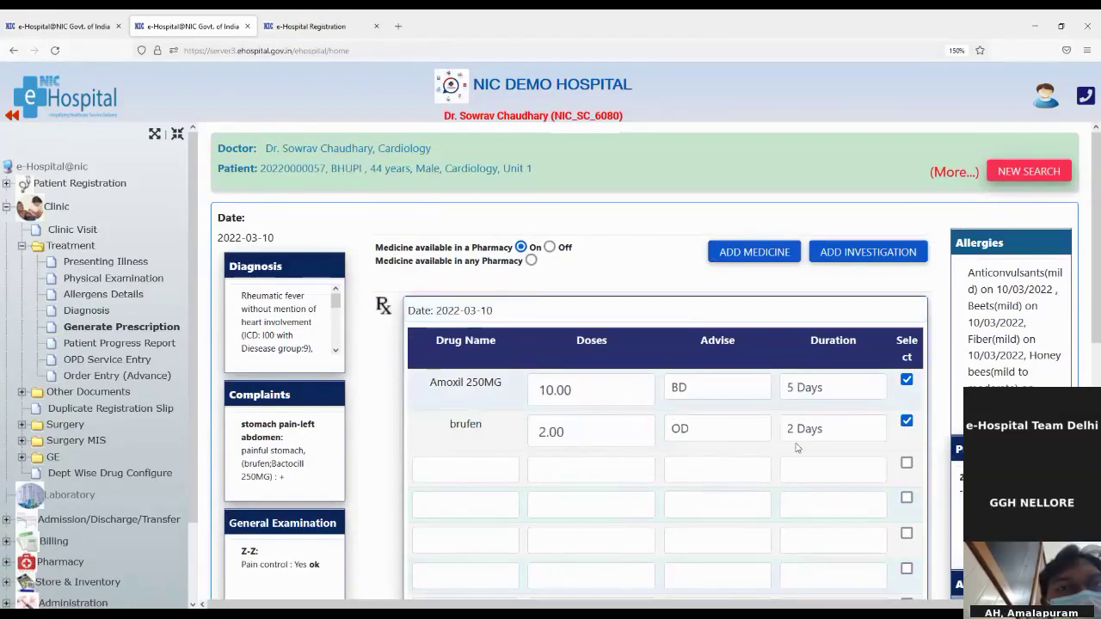
Untick Amoxil 250MG, leaving brufen as the only selected medicine, and scroll to the Doctor's Note
click(907, 379)
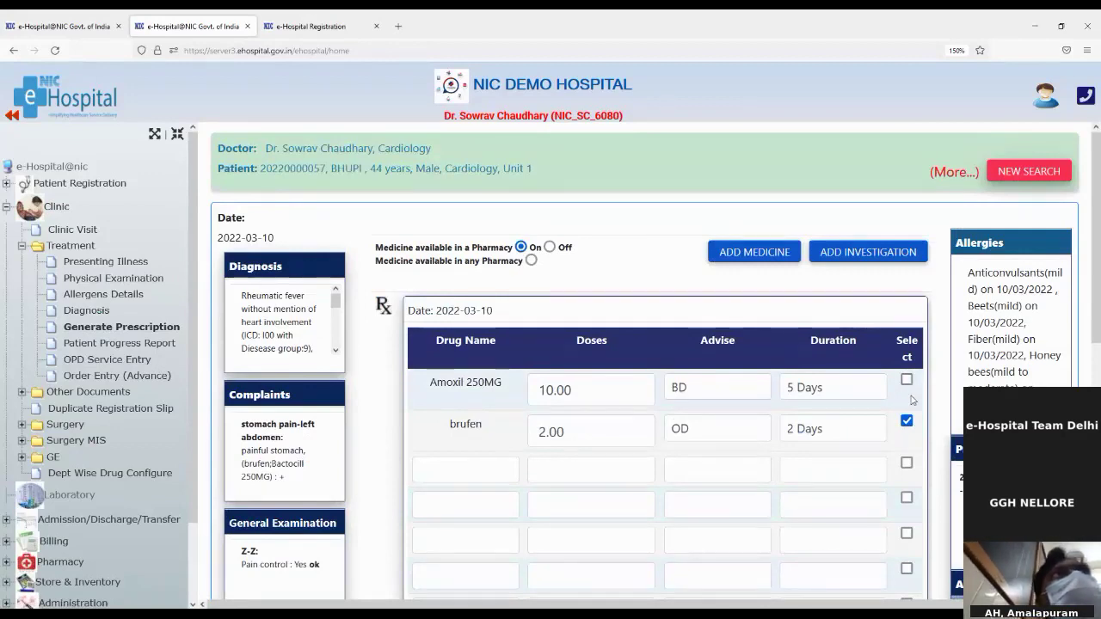
scroll(873, 463, down, 2)
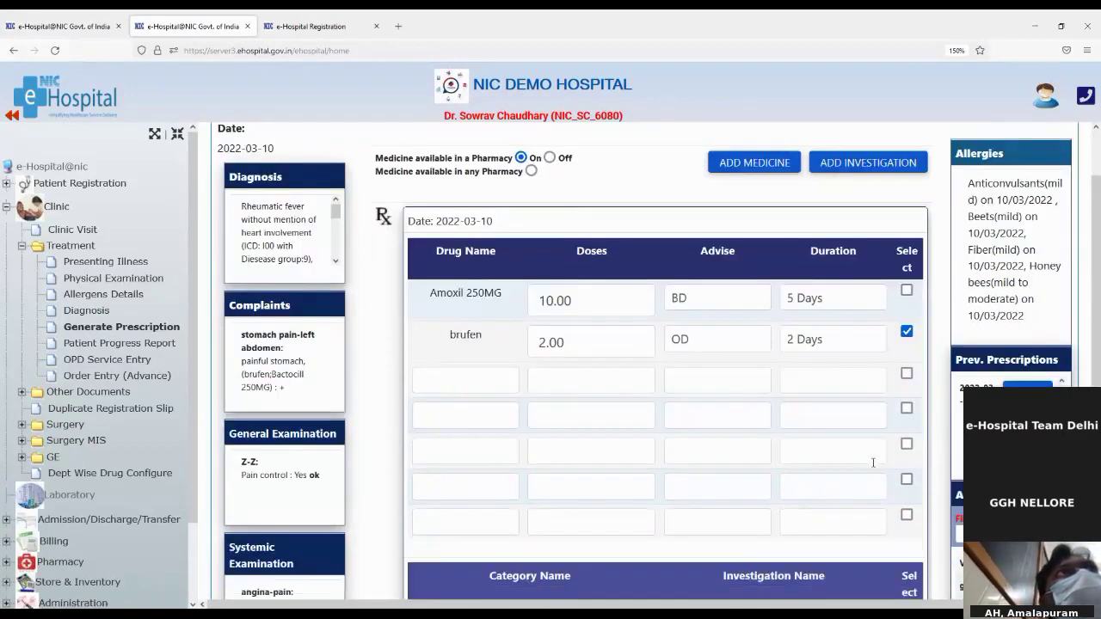
click(906, 293)
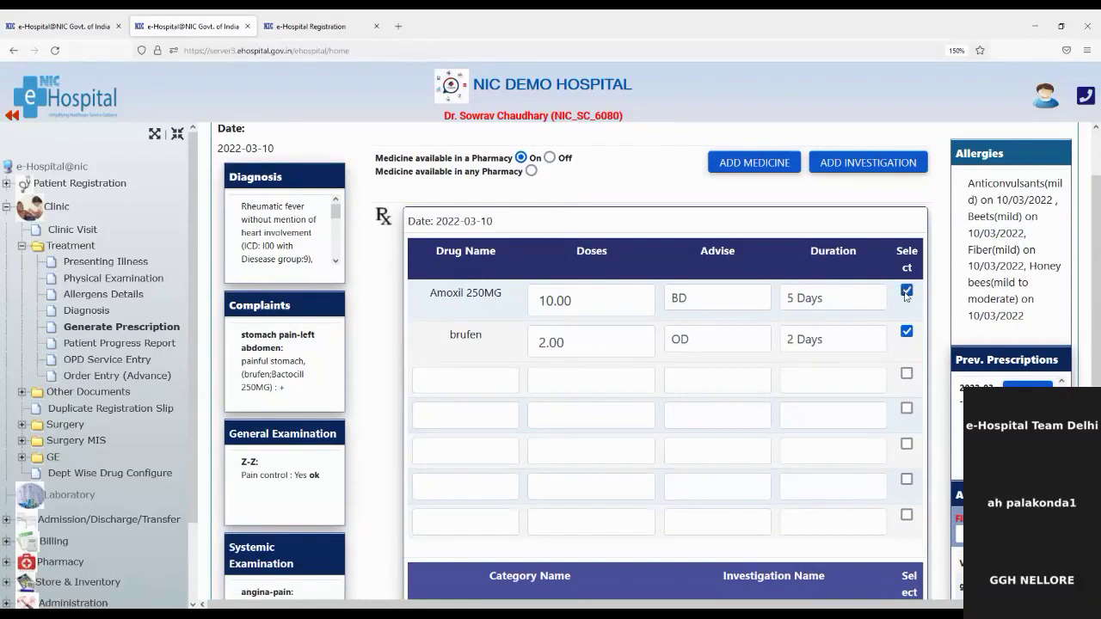
click(906, 293)
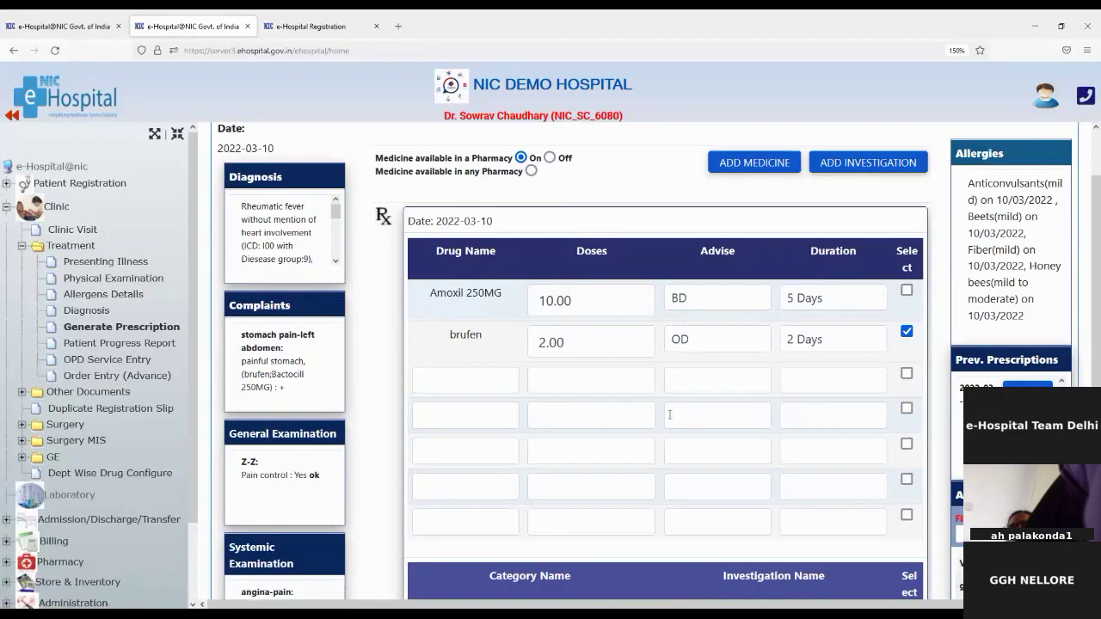
scroll(699, 490, down, 3)
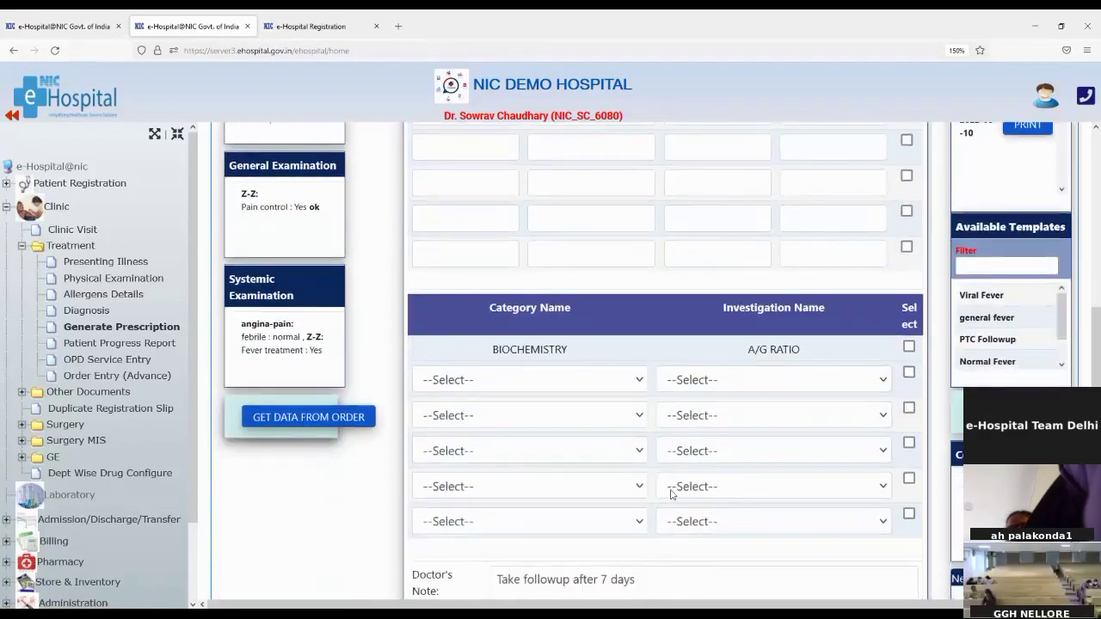
scroll(782, 491, down, 1)
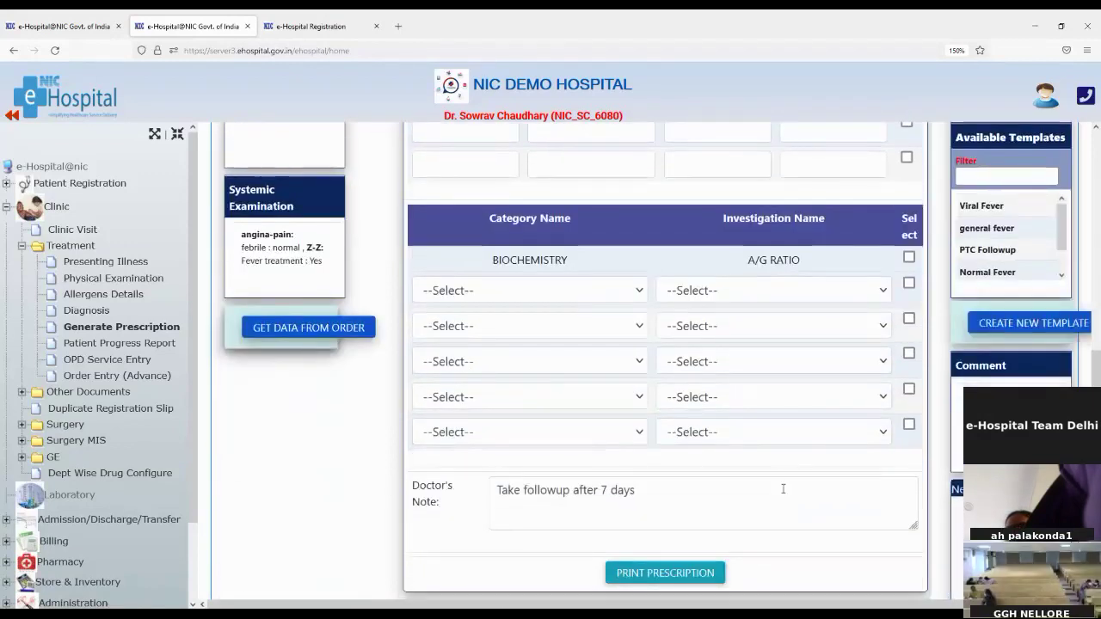
scroll(783, 489, up, 2)
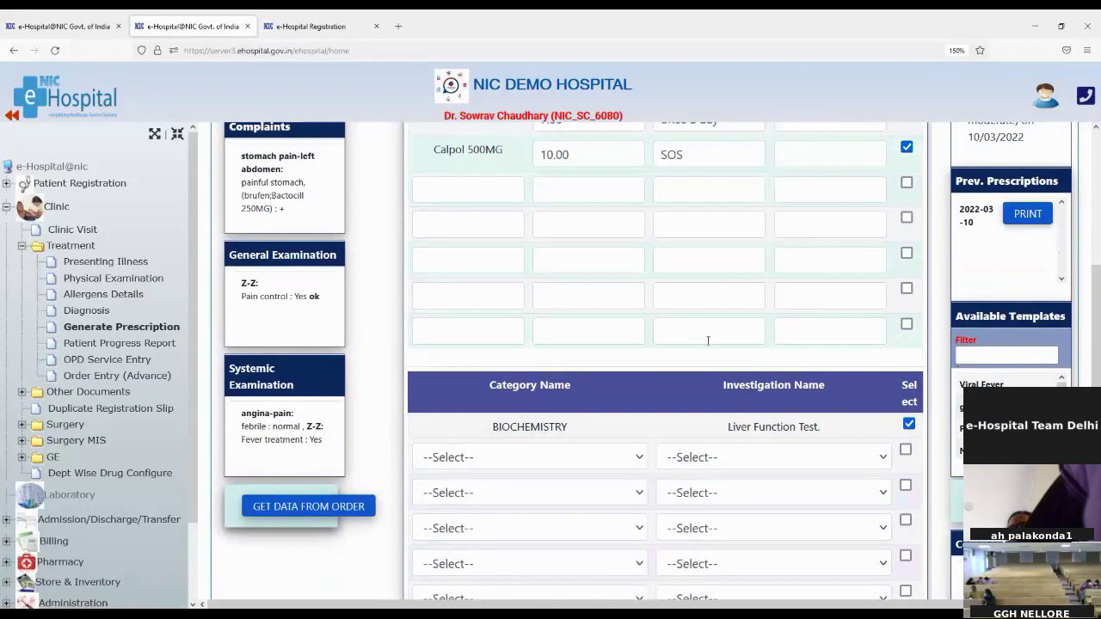
Scroll up and down the Generate Prescription page to review the Amoxil, Calpol and Liver Function Test entries
scroll(513, 305, up, 3)
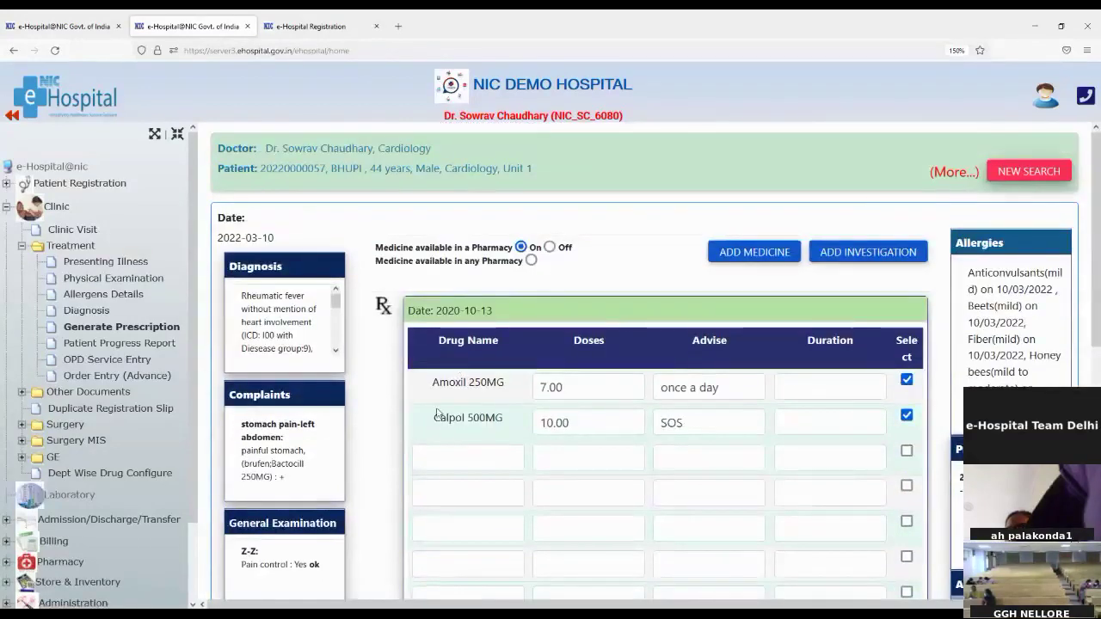
scroll(454, 454, down, 3)
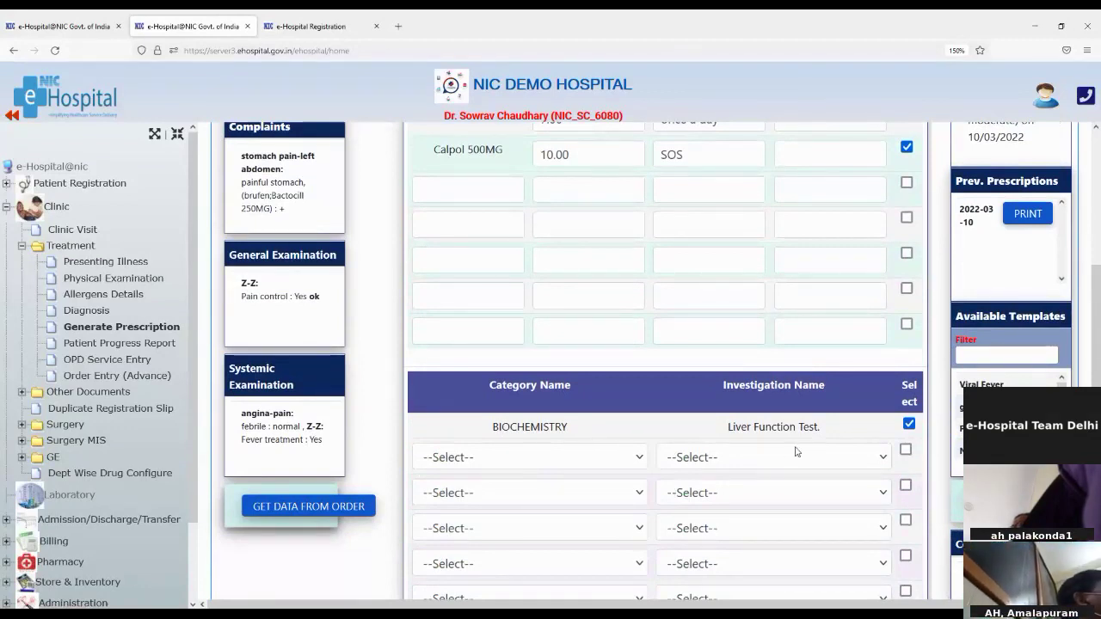
scroll(723, 401, up, 4)
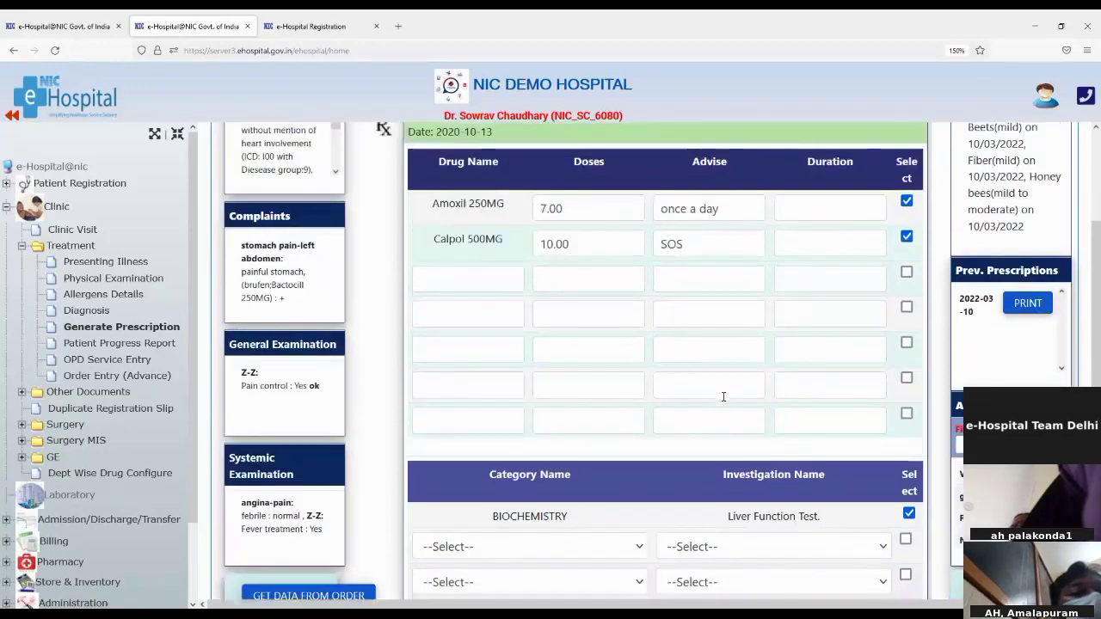
scroll(724, 397, down, 2)
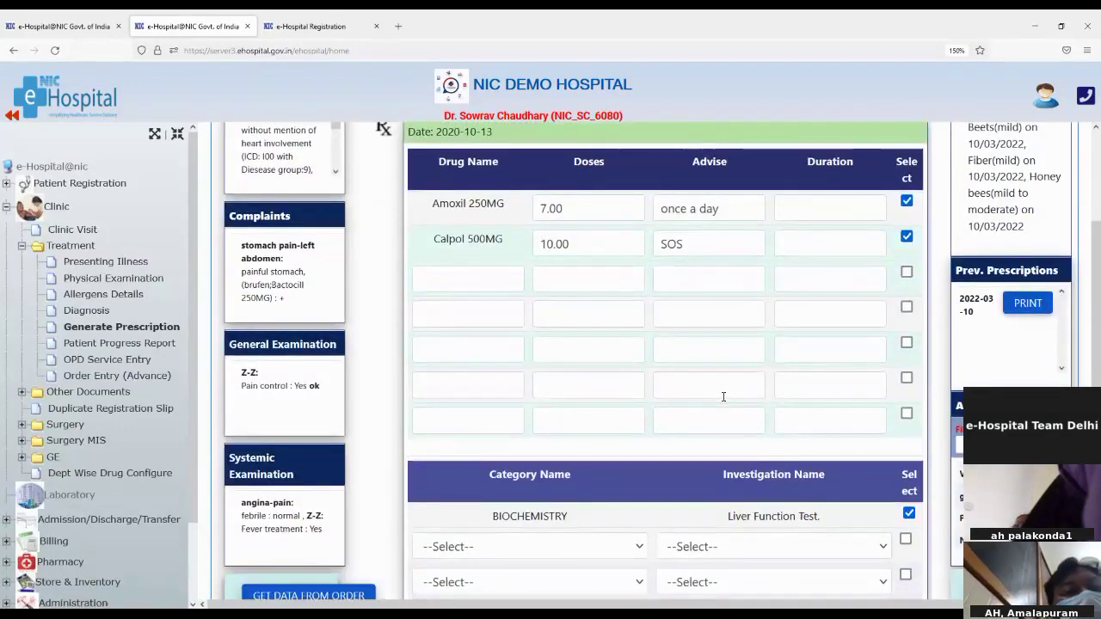
scroll(724, 397, down, 4)
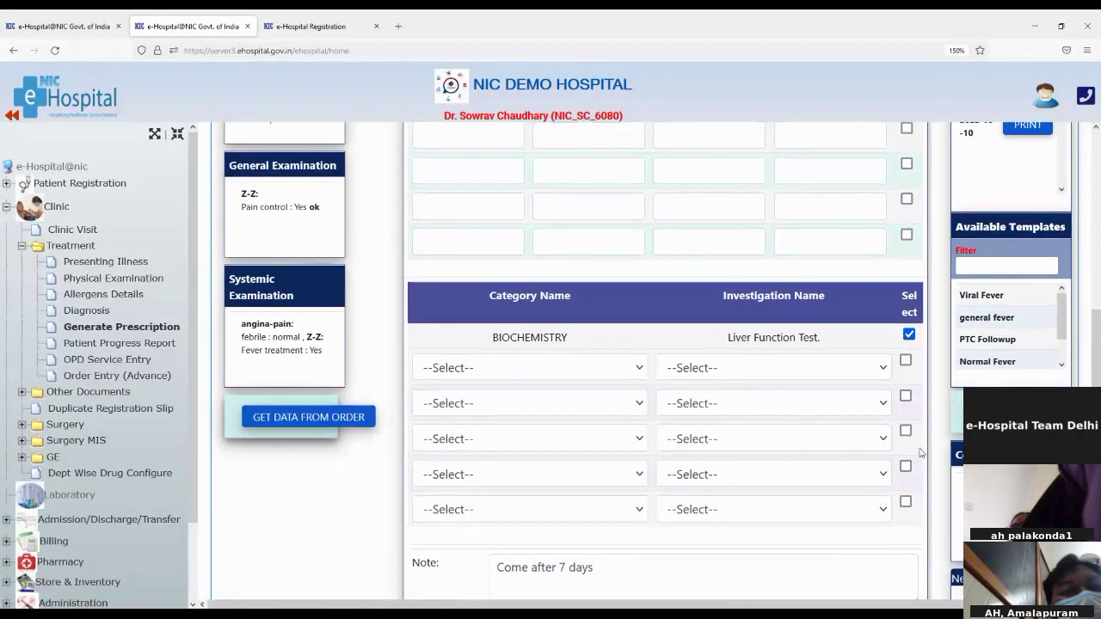
scroll(912, 456, up, 2)
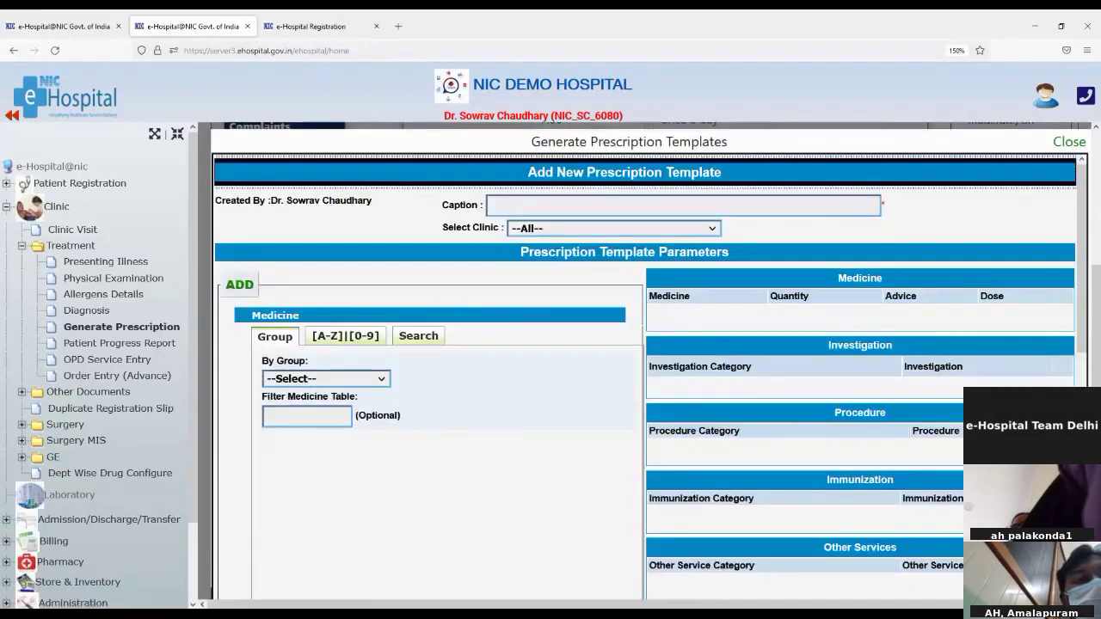
Set the new template's clinic to Cardiology and try the [A-Z][0-9] and Search medicine tabs
click(524, 205)
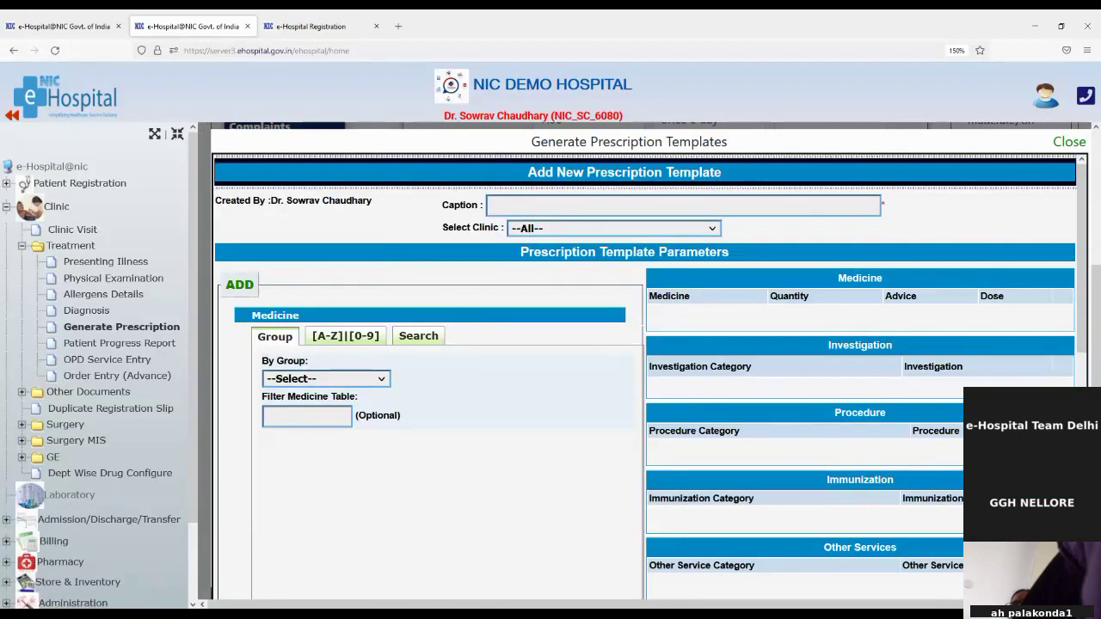
click(514, 297)
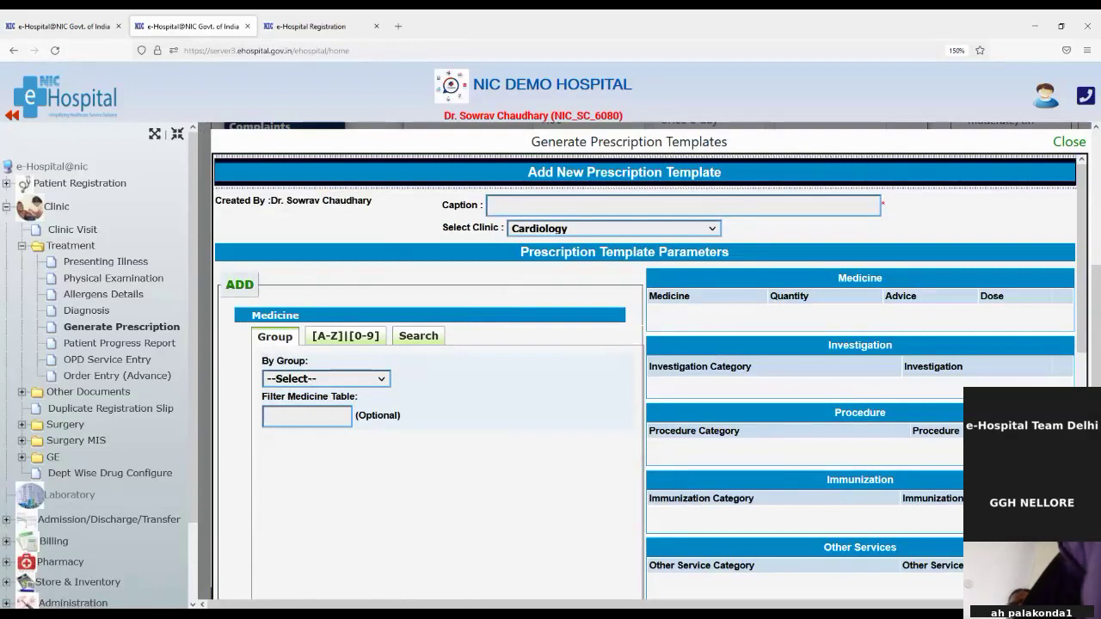
click(334, 339)
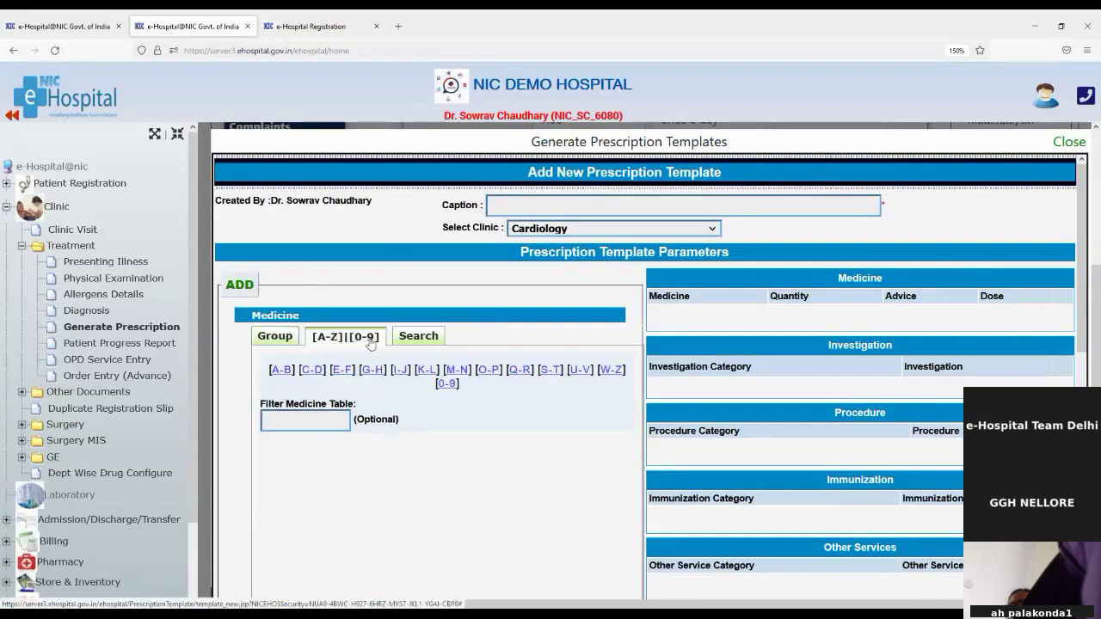
click(419, 337)
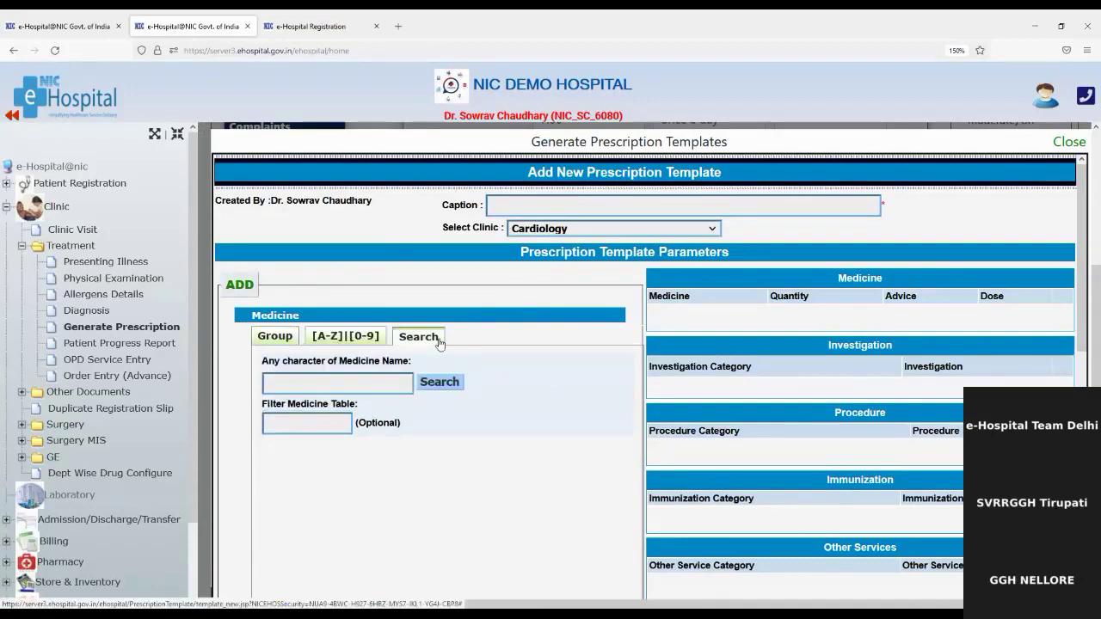
click(288, 344)
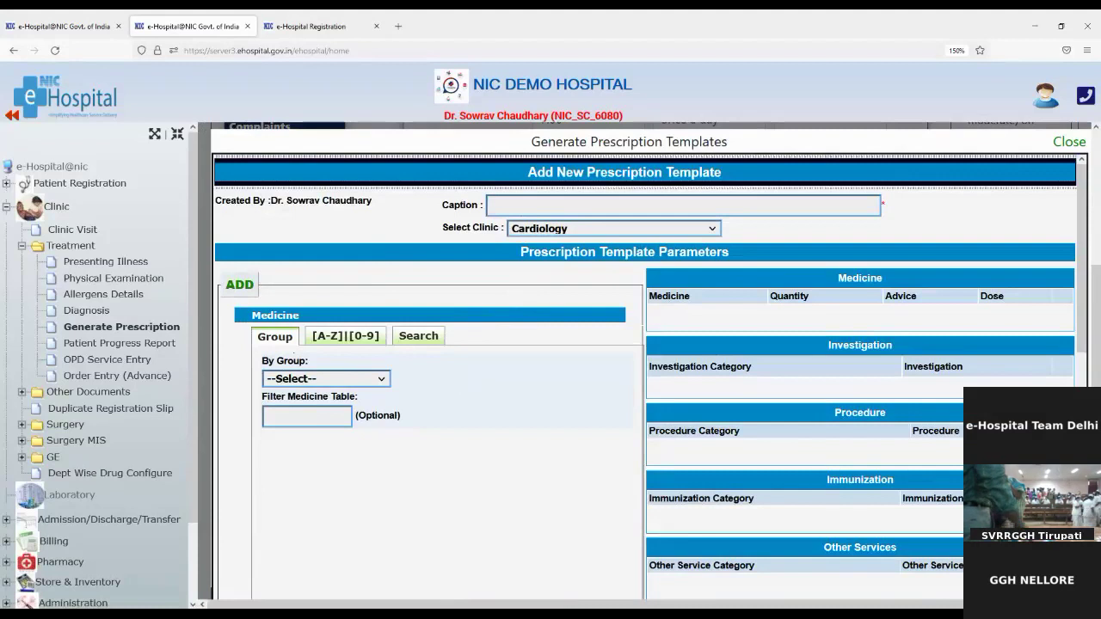
List the Antibiotic(Injection) group medicines and select the Amoxil 250MG quantity for editing
click(297, 426)
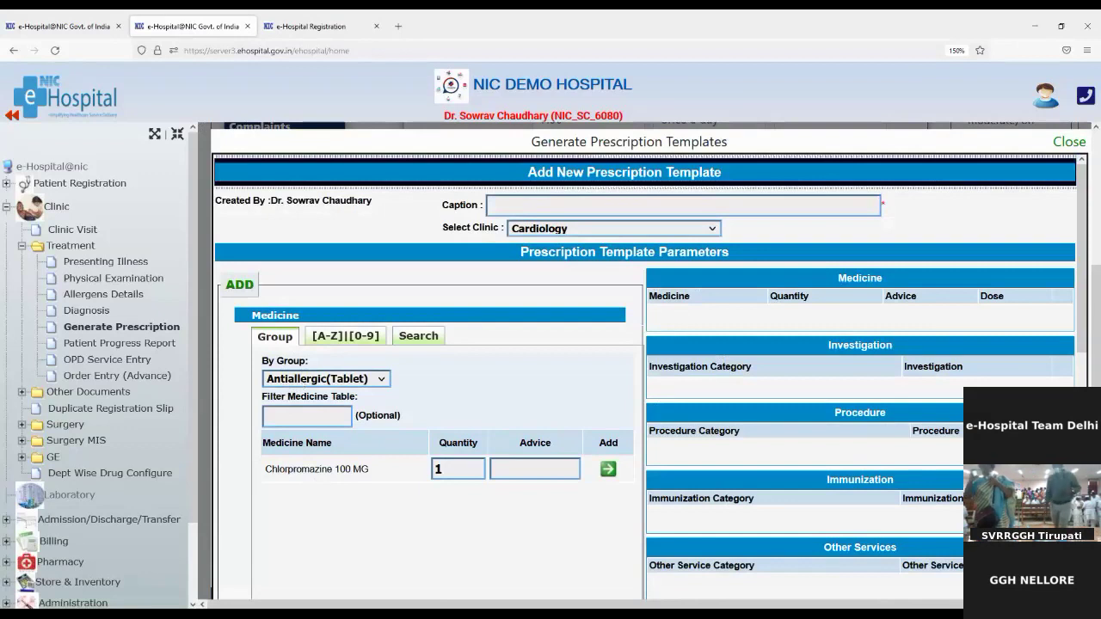
click(298, 448)
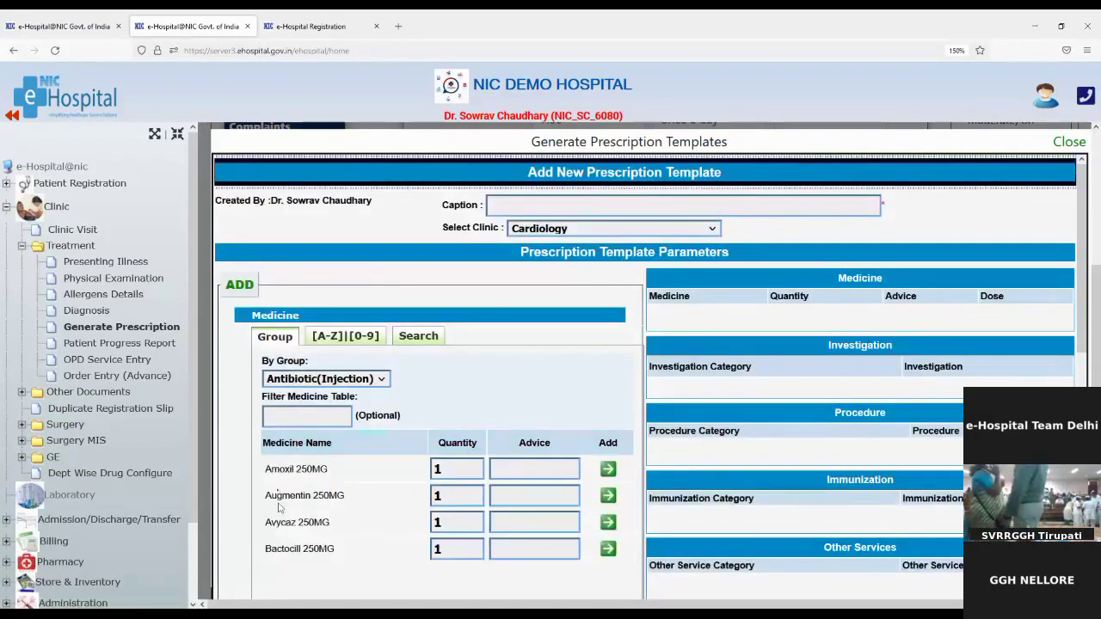
click(444, 473)
drag(444, 473, 435, 469)
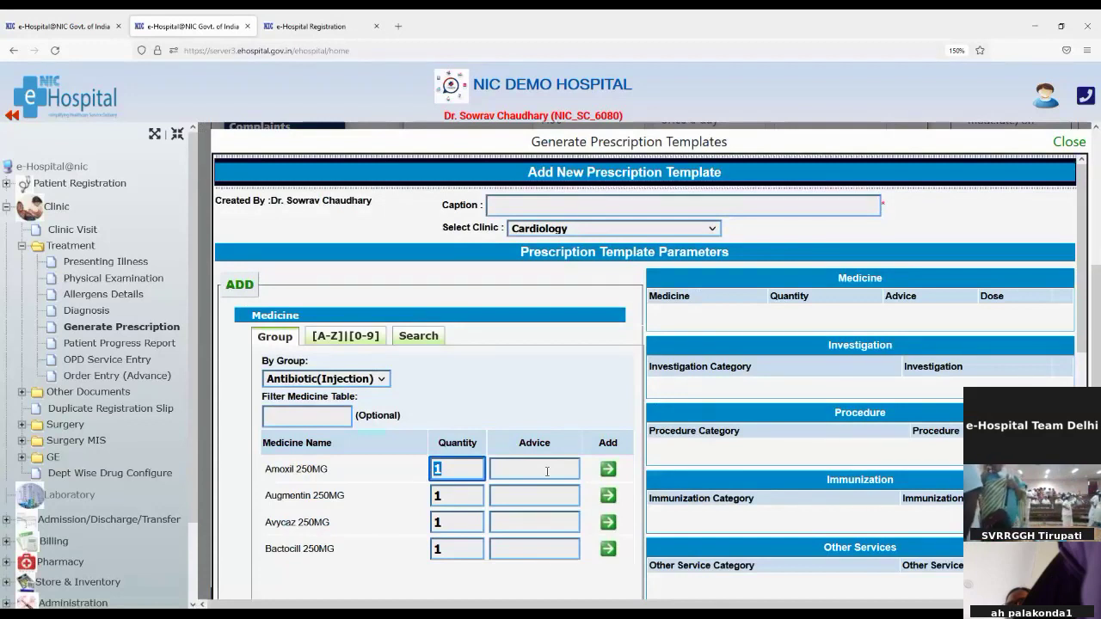
scroll(544, 506, down, 3)
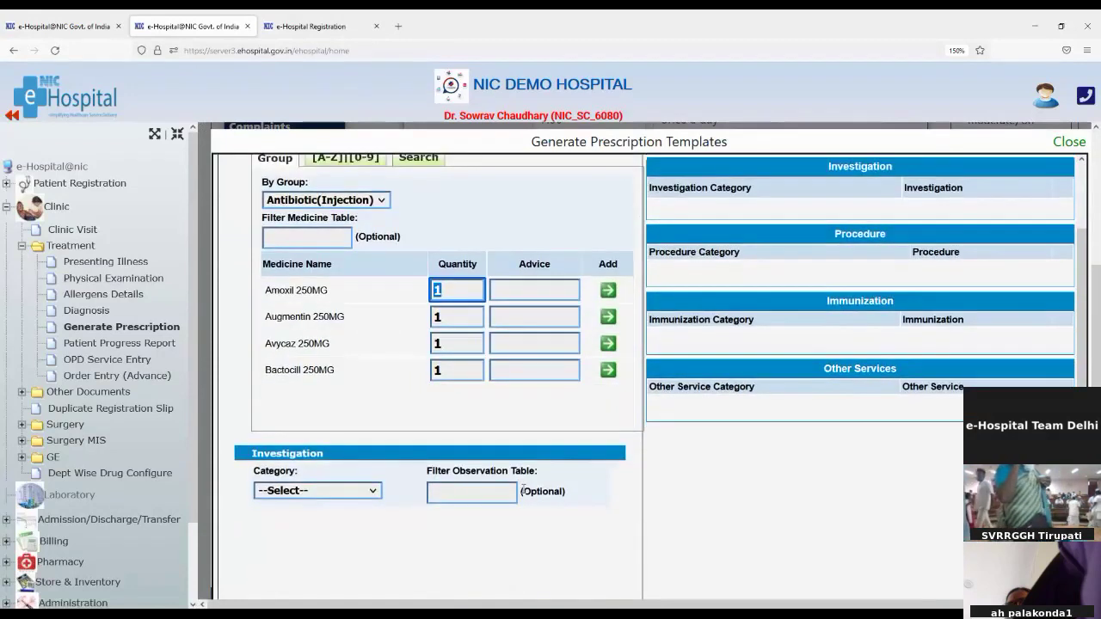
Choose the BIOCHEMISTRY investigation category and tick SODIUM and POTASSIUM
click(286, 494)
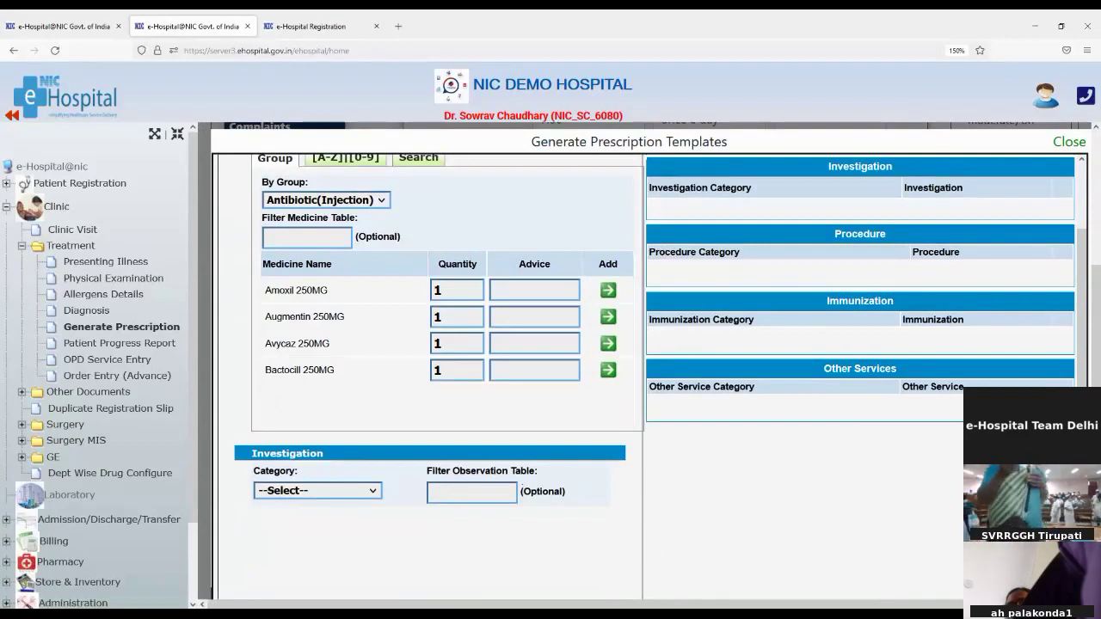
click(365, 307)
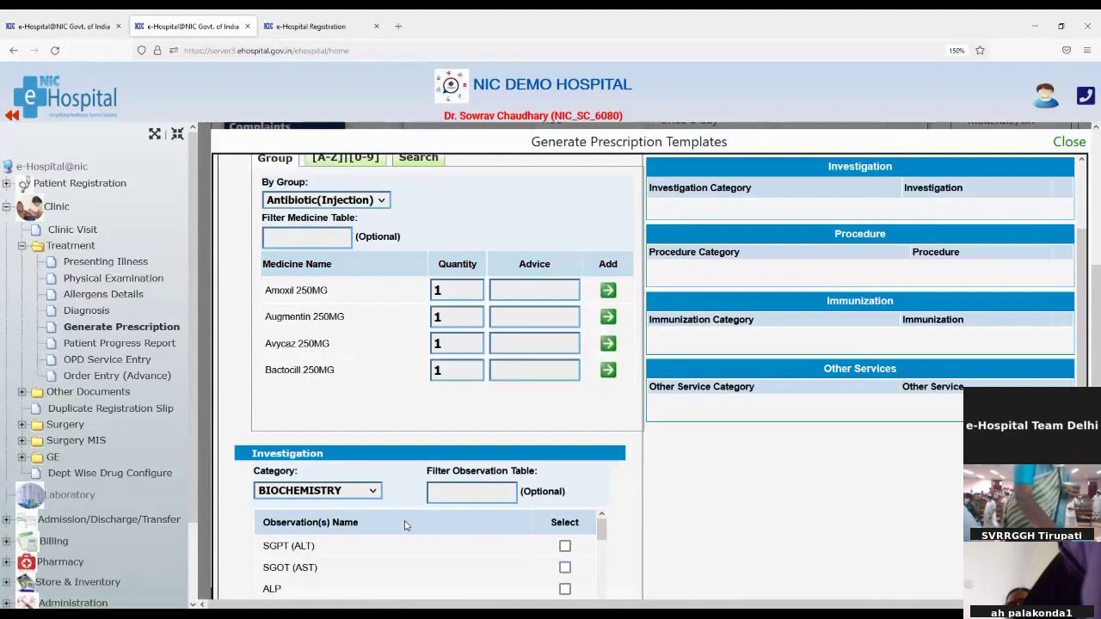
scroll(405, 526, down, 6)
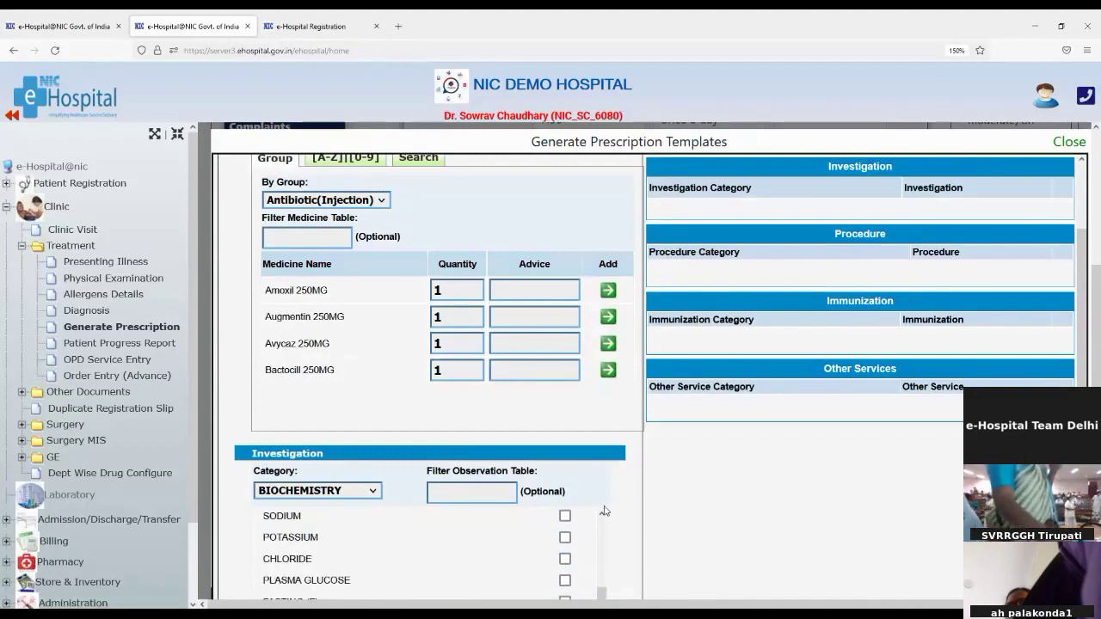
click(564, 516)
click(565, 538)
scroll(565, 538, down, 2)
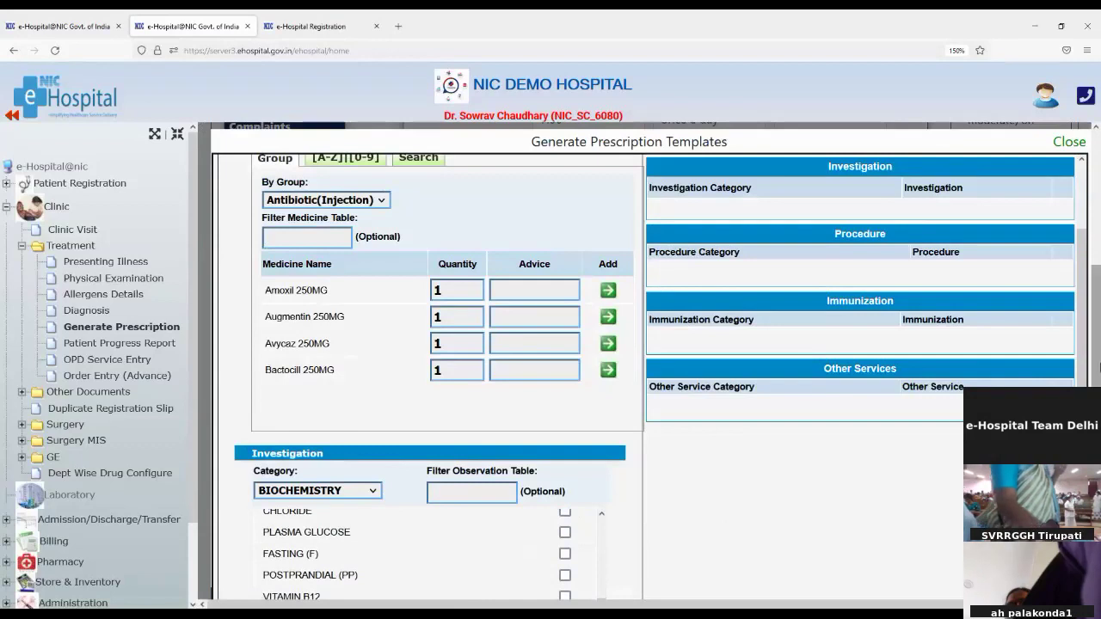
scroll(1095, 363, down, 3)
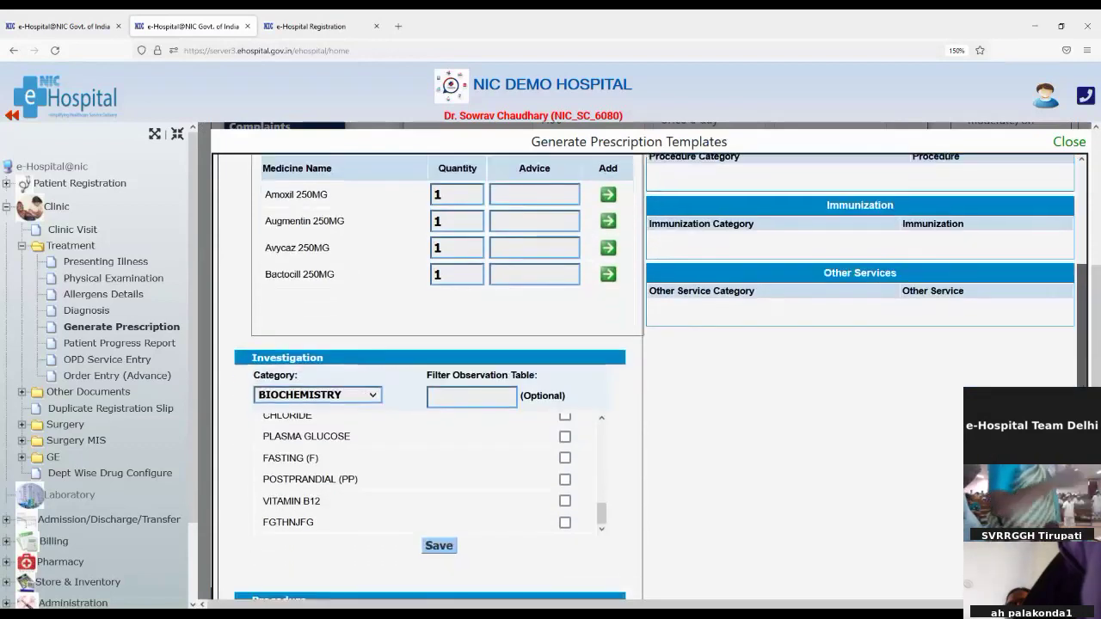
scroll(848, 434, down, 1)
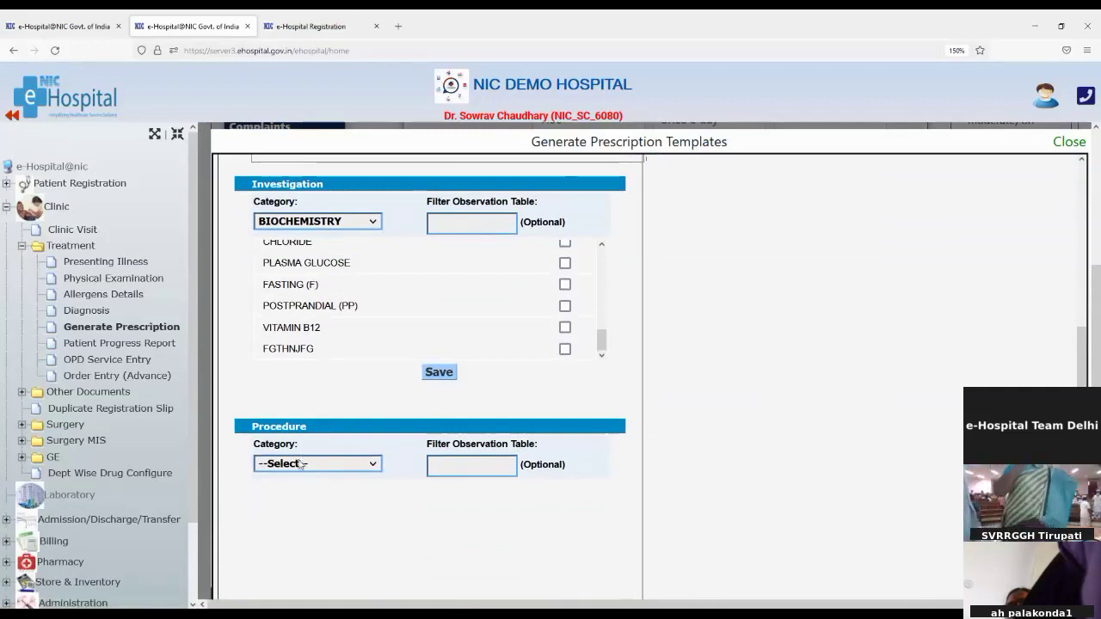
Load OT PROCEDURES in Procedure Category and scroll through the listed procedures
click(305, 505)
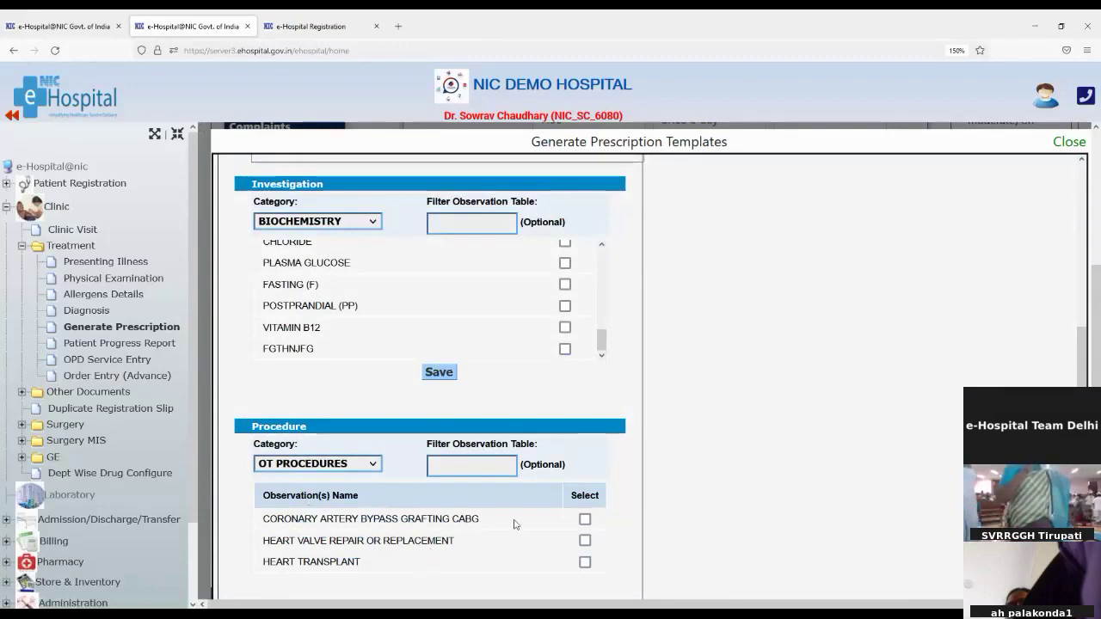
scroll(513, 524, down, 6)
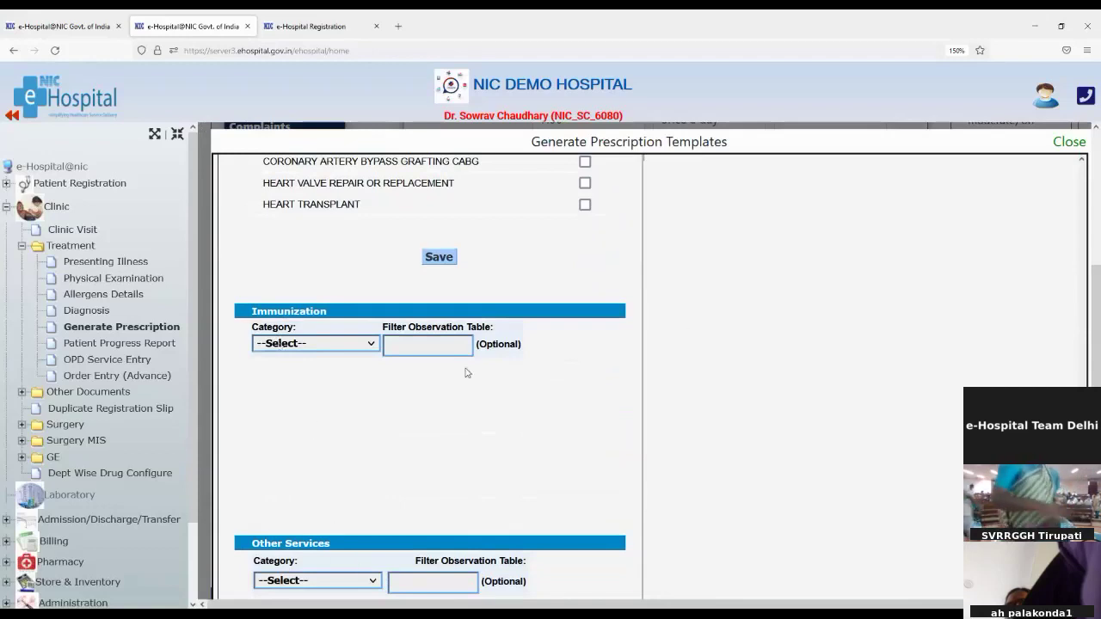
scroll(482, 473, down, 3)
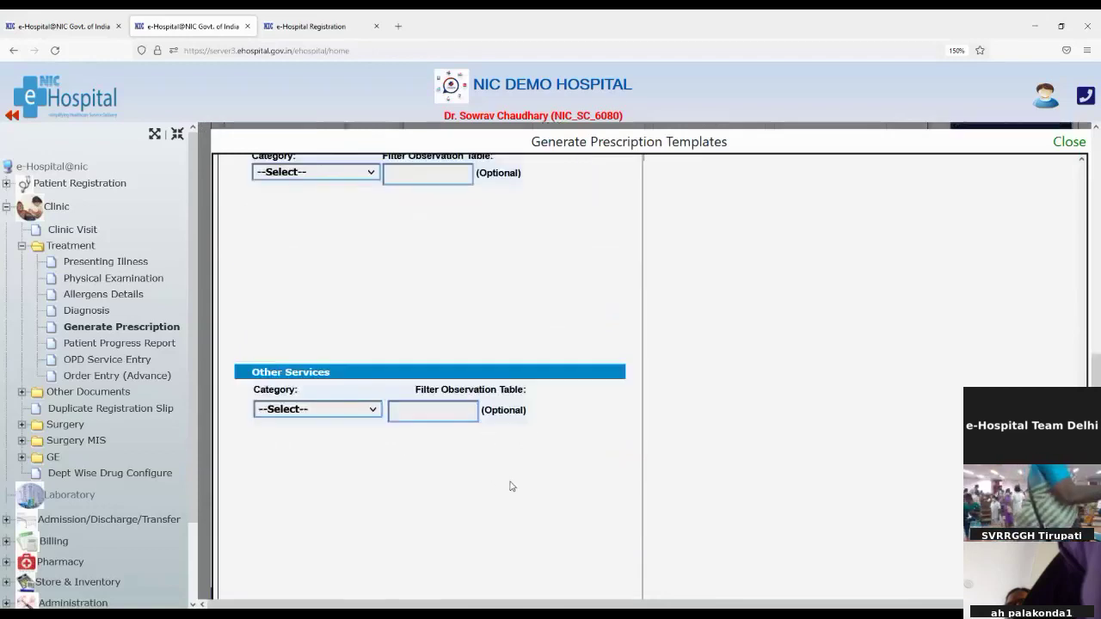
scroll(573, 462, up, 10)
scroll(576, 455, up, 2)
scroll(585, 413, down, 3)
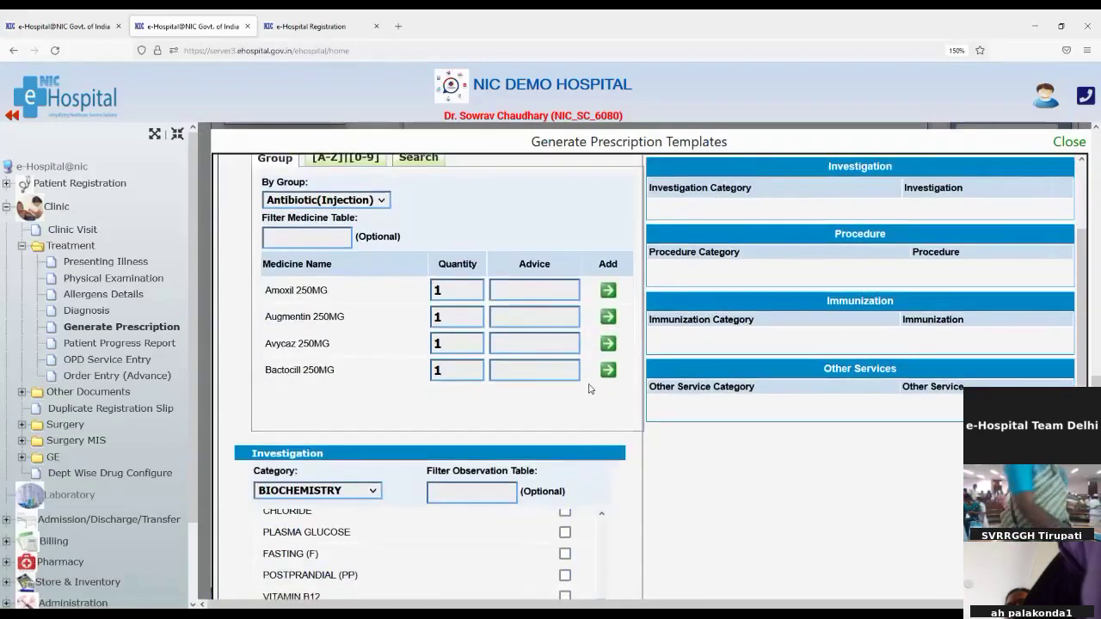
Add Amoxil 250MG to the template's medicines with advice BD and quantity 10
click(534, 289)
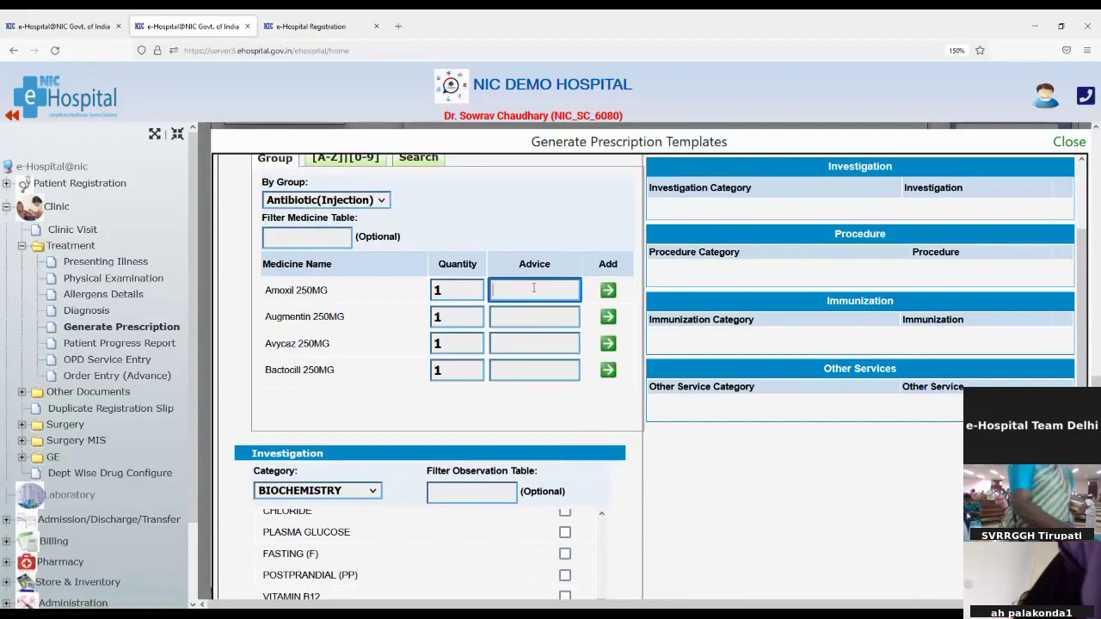
text(BD)
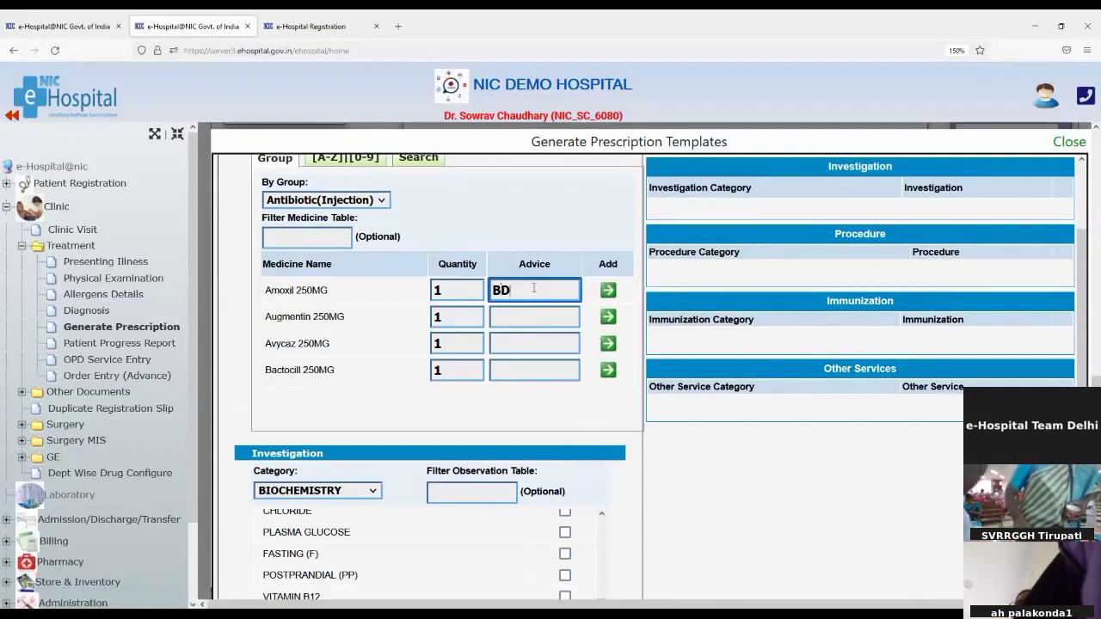
double_click(441, 289)
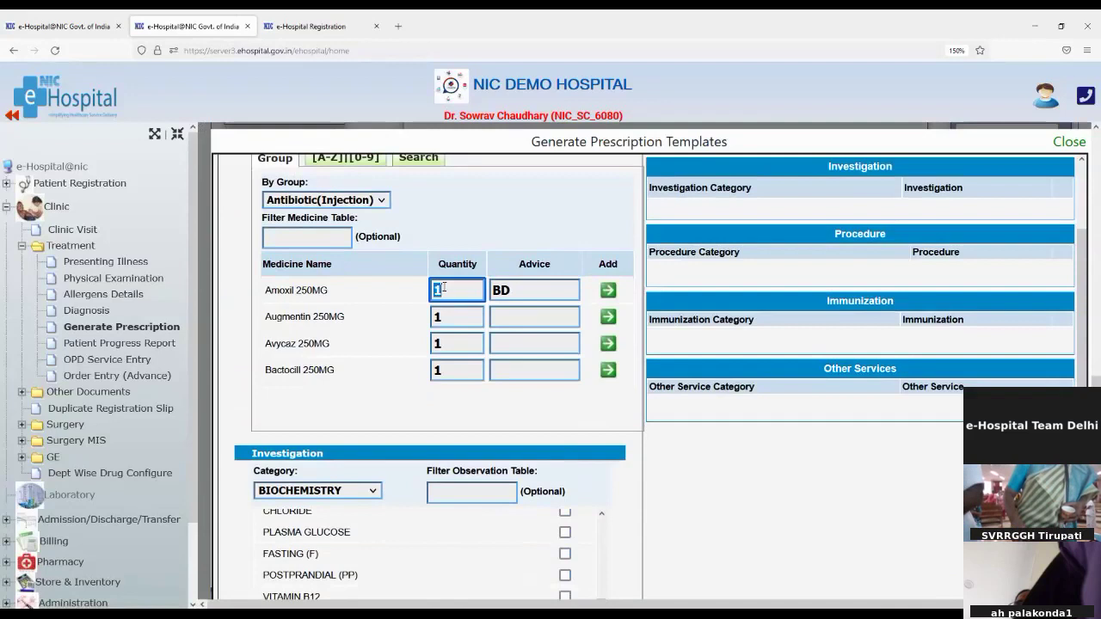
text(5)
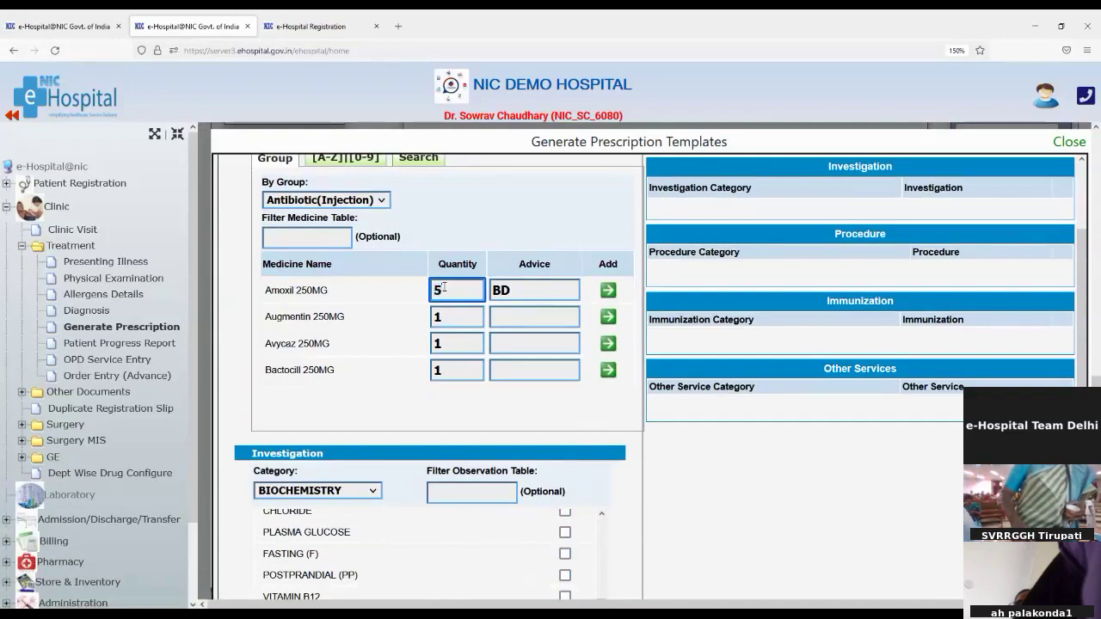
text(10)
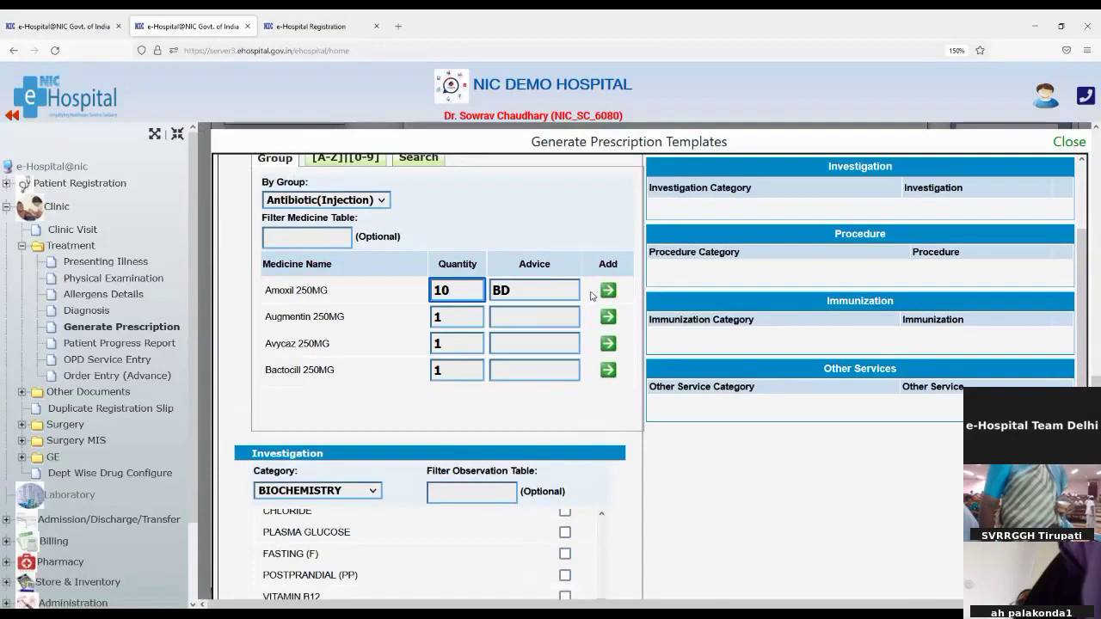
click(609, 292)
Also include the CHLORIDE and PLASMA GLUCOSE biochemistry investigations in the template
scroll(548, 366, down, 5)
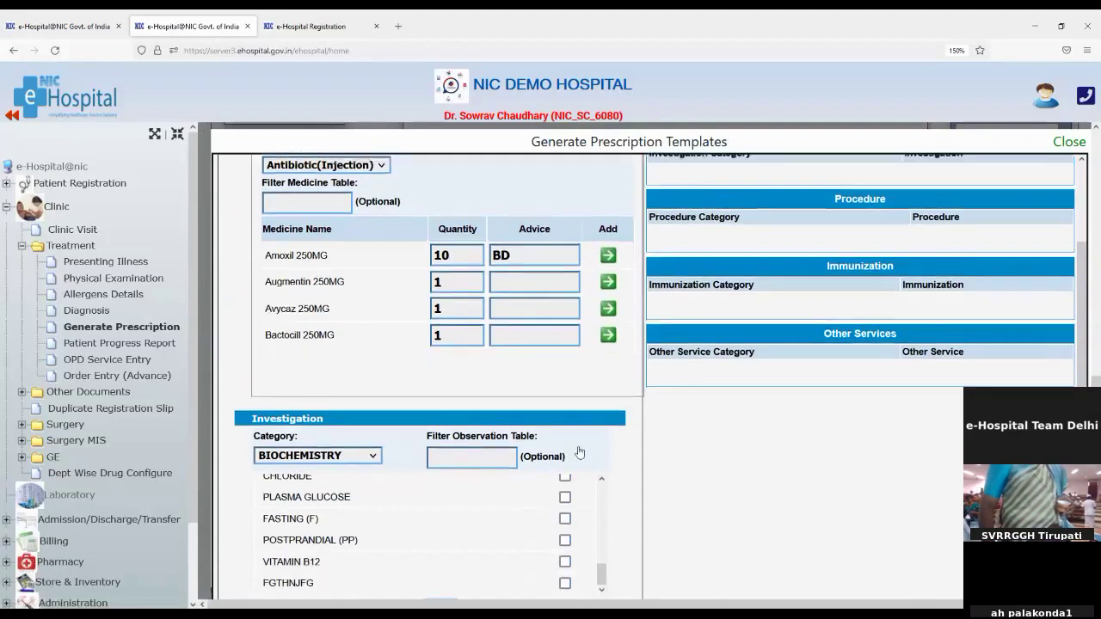
scroll(548, 365, up, 3)
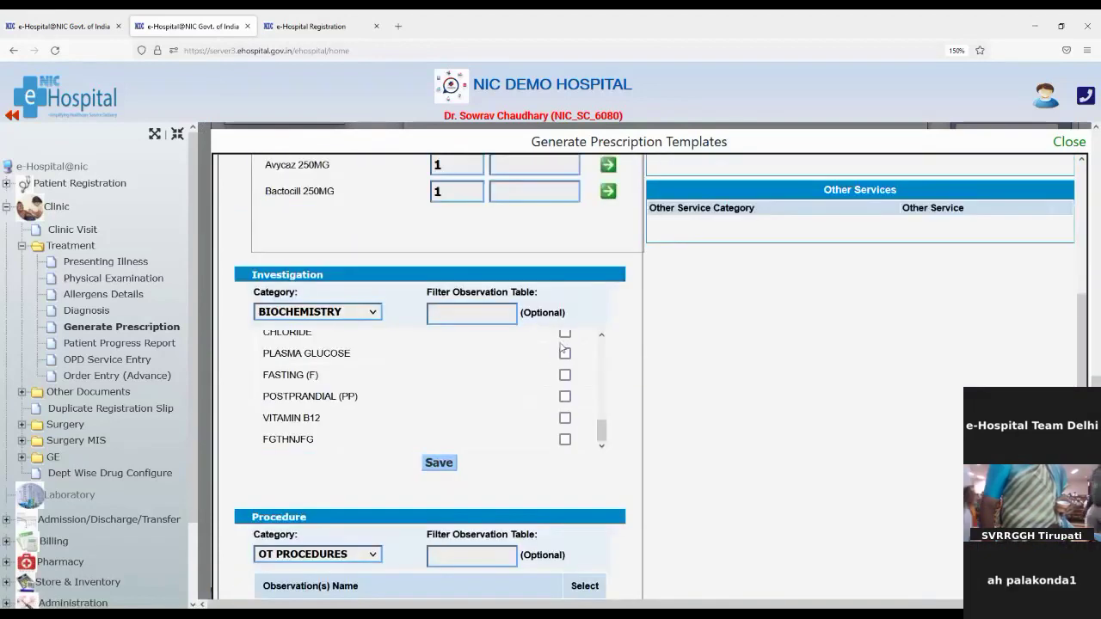
click(564, 335)
click(564, 353)
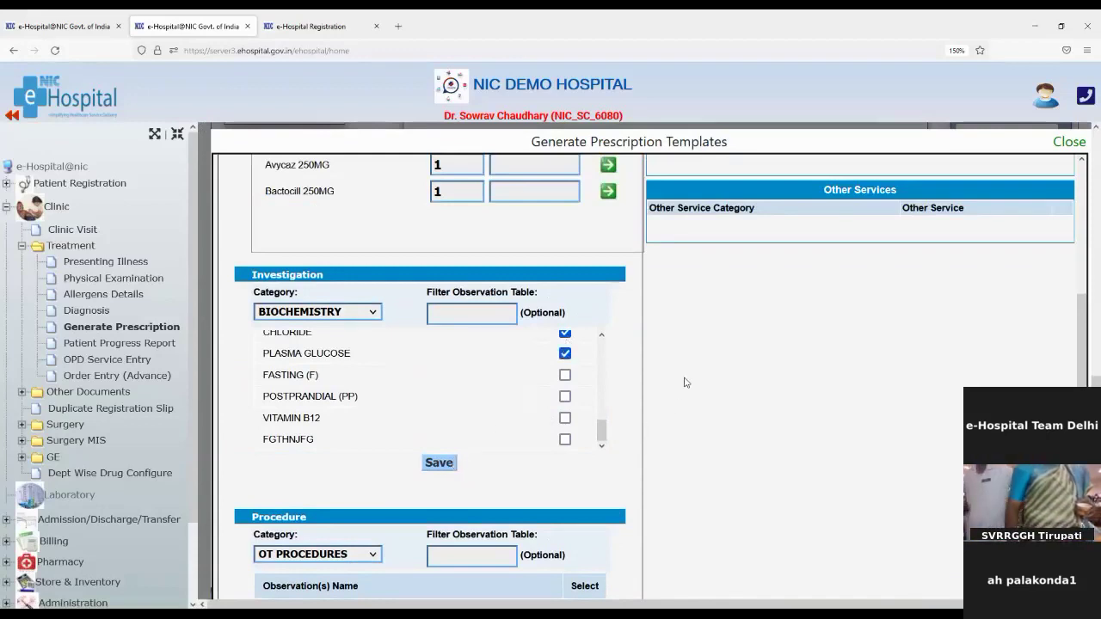
scroll(686, 382, up, 5)
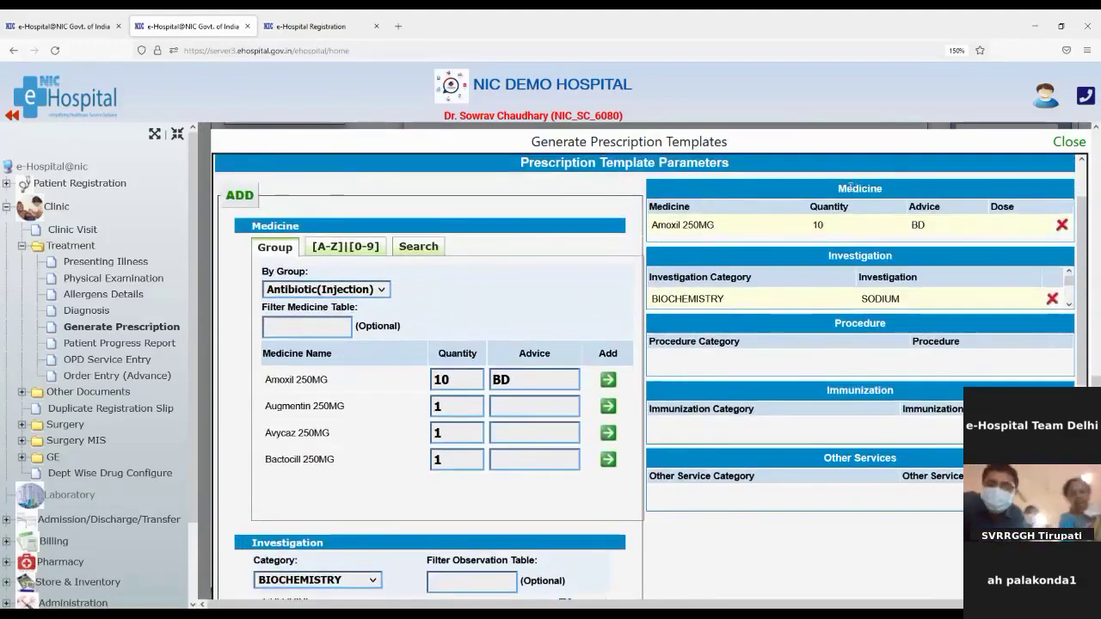
Review the template's medicine and investigation entries, then zoom out twice to see the whole form
drag(848, 188, 885, 189)
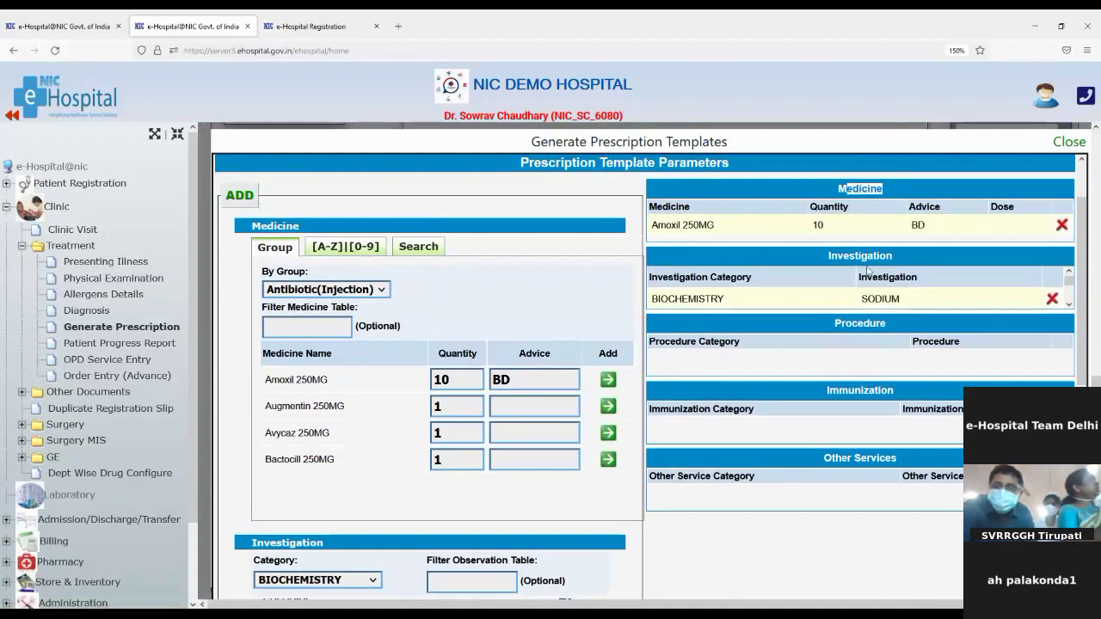
scroll(873, 290, down, 2)
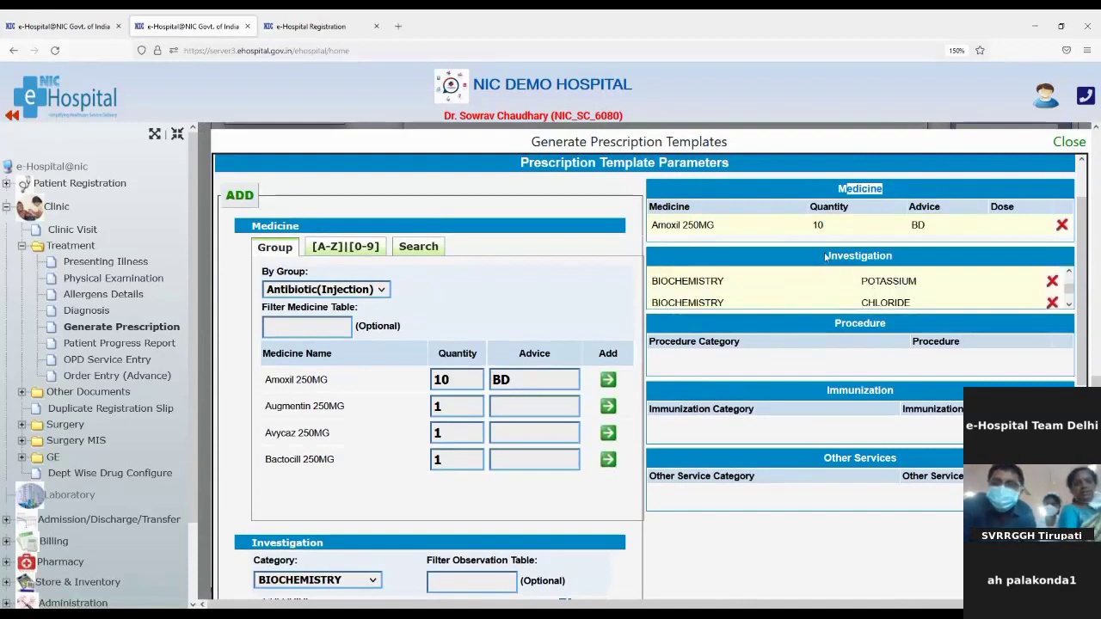
drag(825, 256, 913, 265)
scroll(878, 277, down, 2)
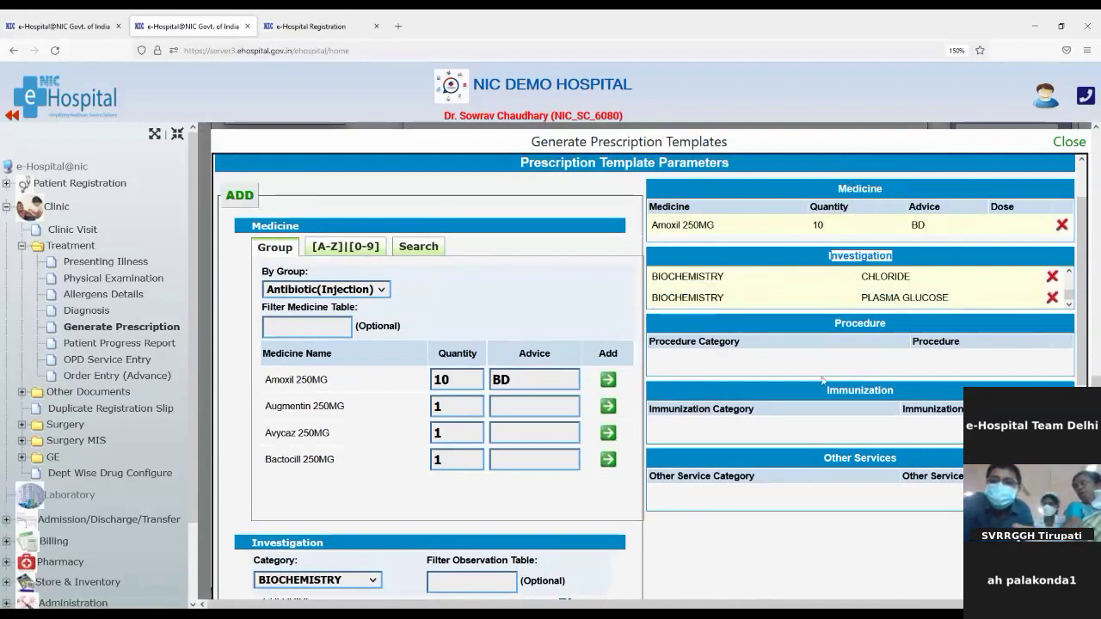
scroll(867, 526, down, 5)
scroll(867, 526, down, 5)
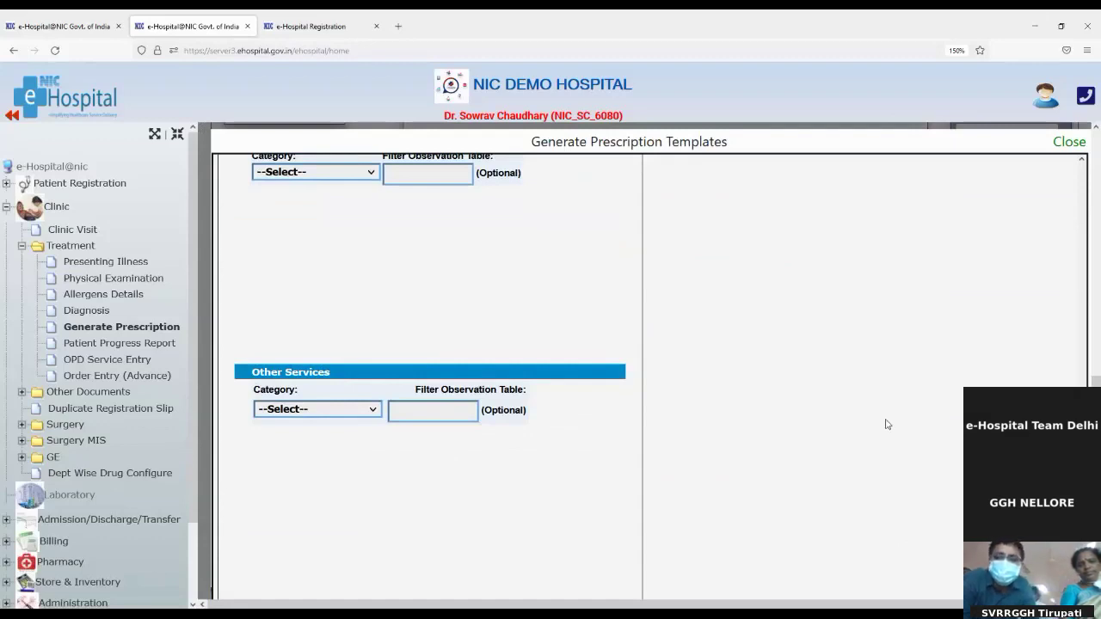
key(ctrl+minus)
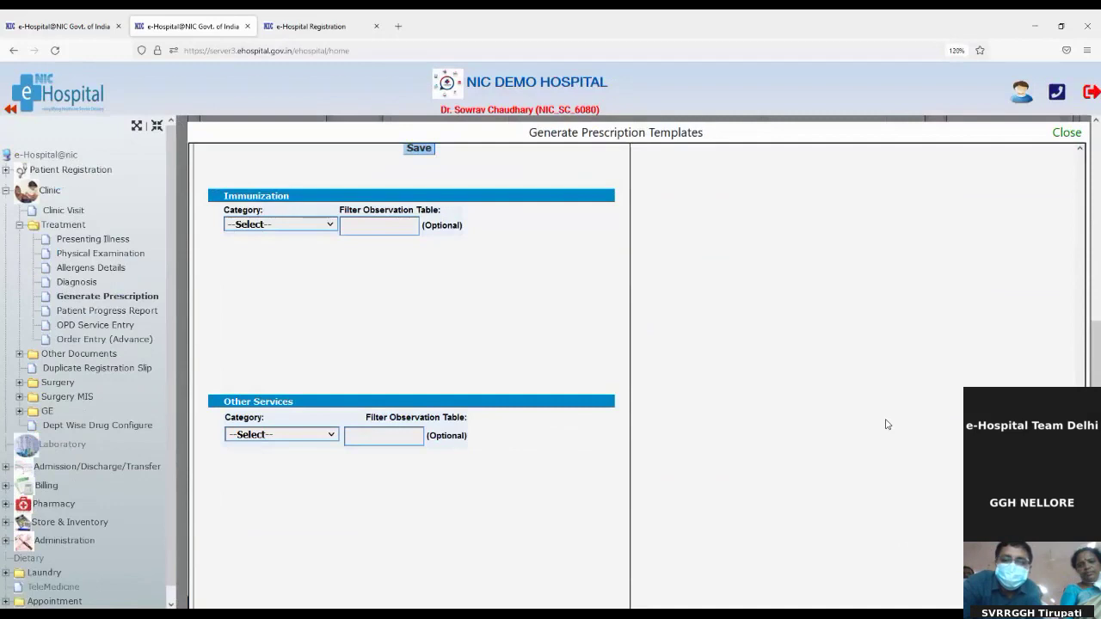
key(ctrl+minus)
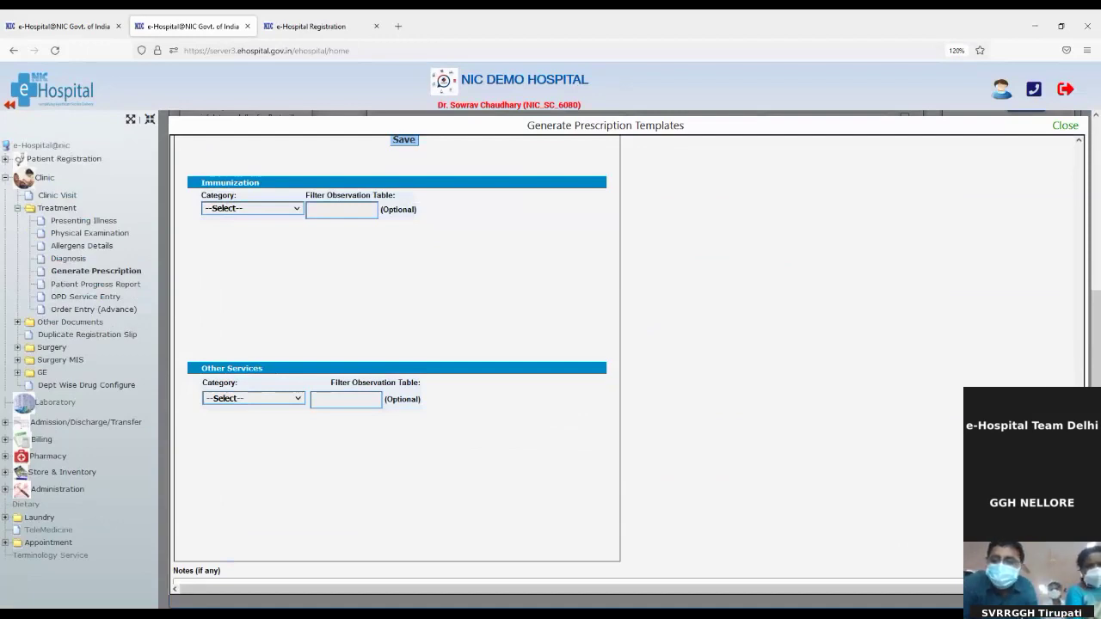
Close the prescription template window and look over the available templates list
click(1065, 126)
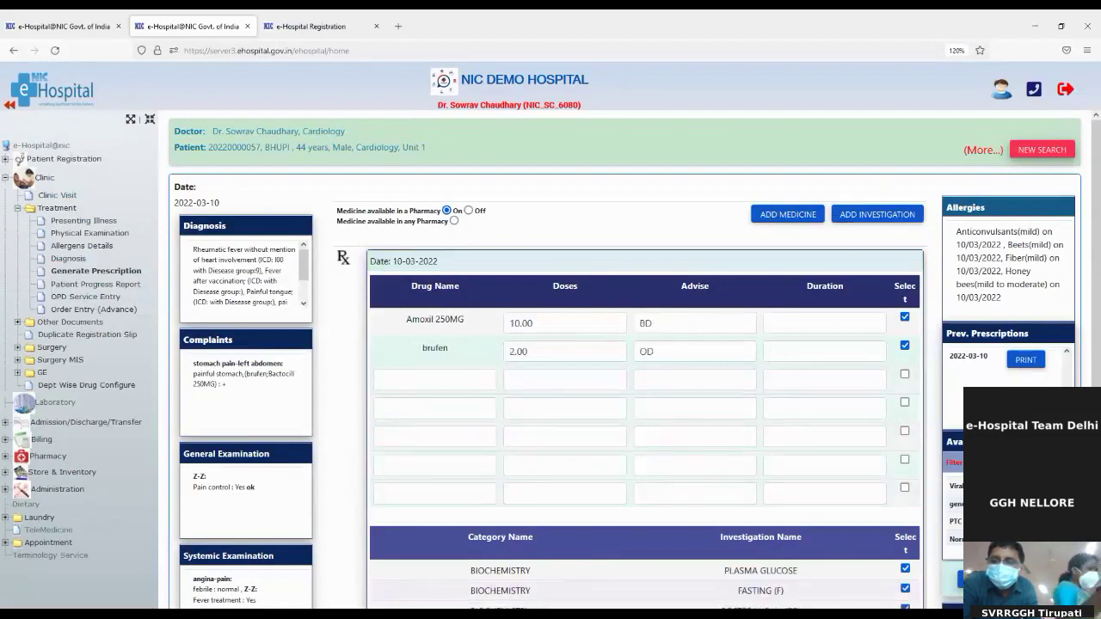
double_click(949, 445)
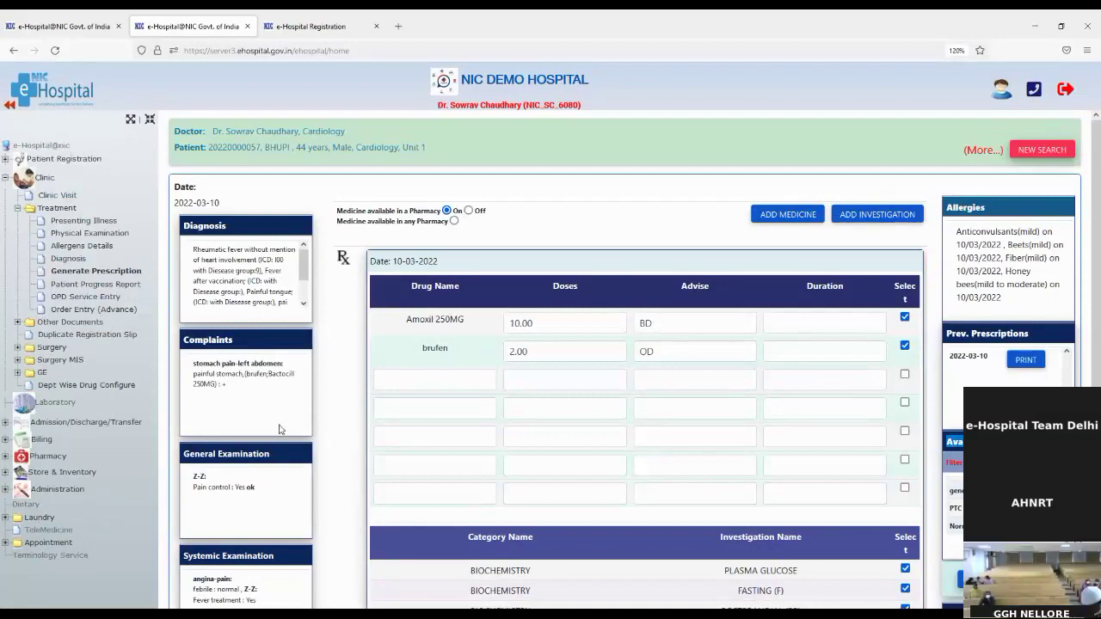
scroll(265, 466, down, 2)
scroll(265, 466, down, 6)
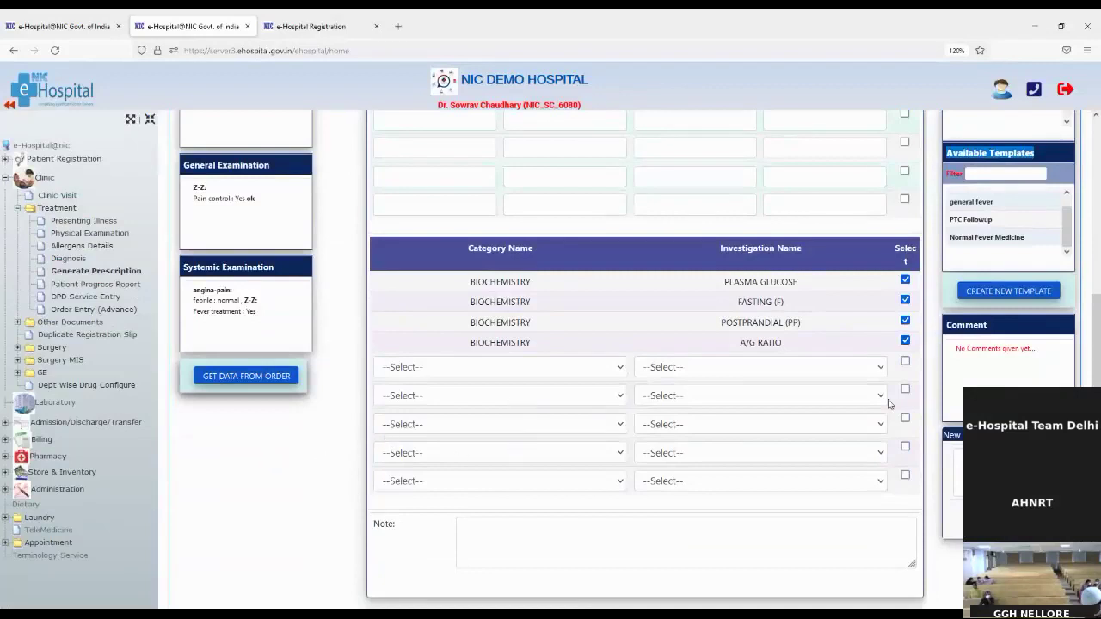
Reload the 2022-03-10 prescription with Amoxil 5 Days and brufen 2 Days, then open the progress report
scroll(989, 325, up, 4)
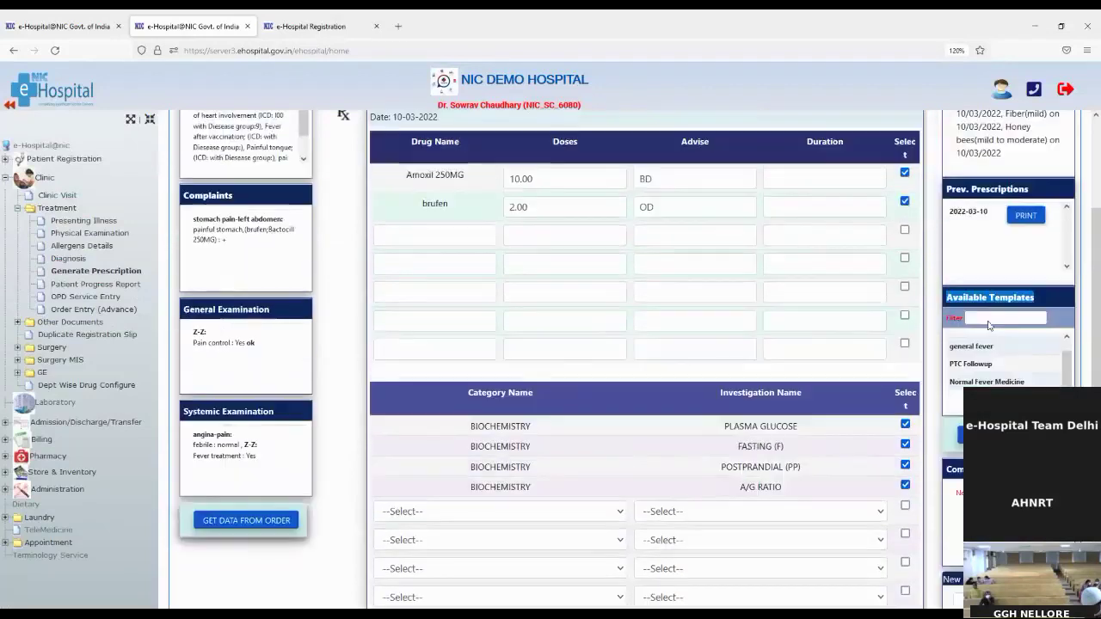
click(961, 215)
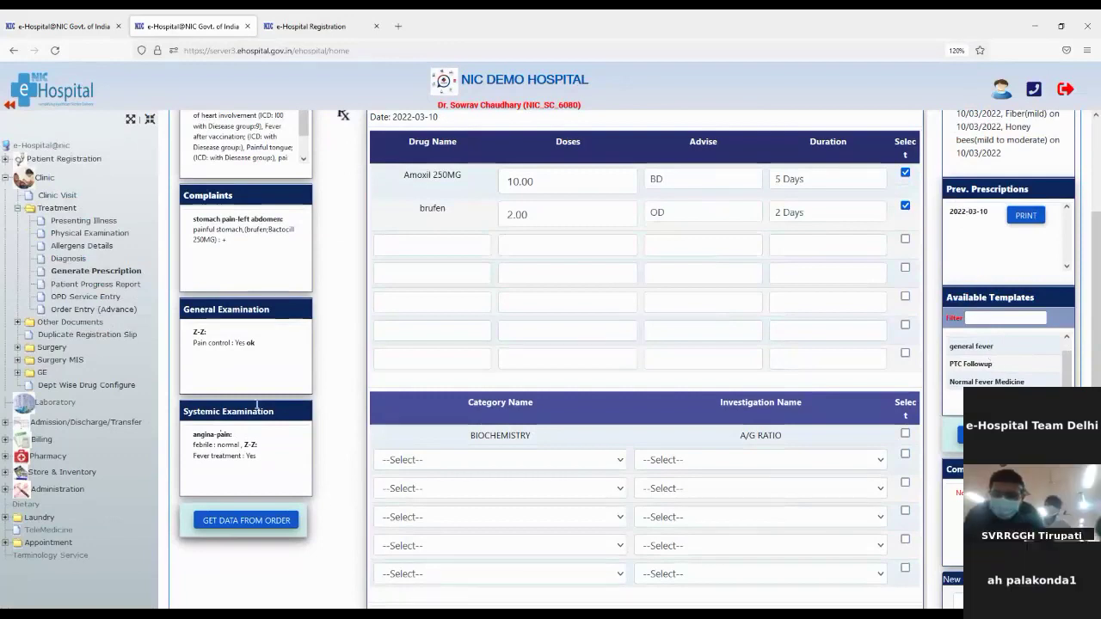
click(86, 284)
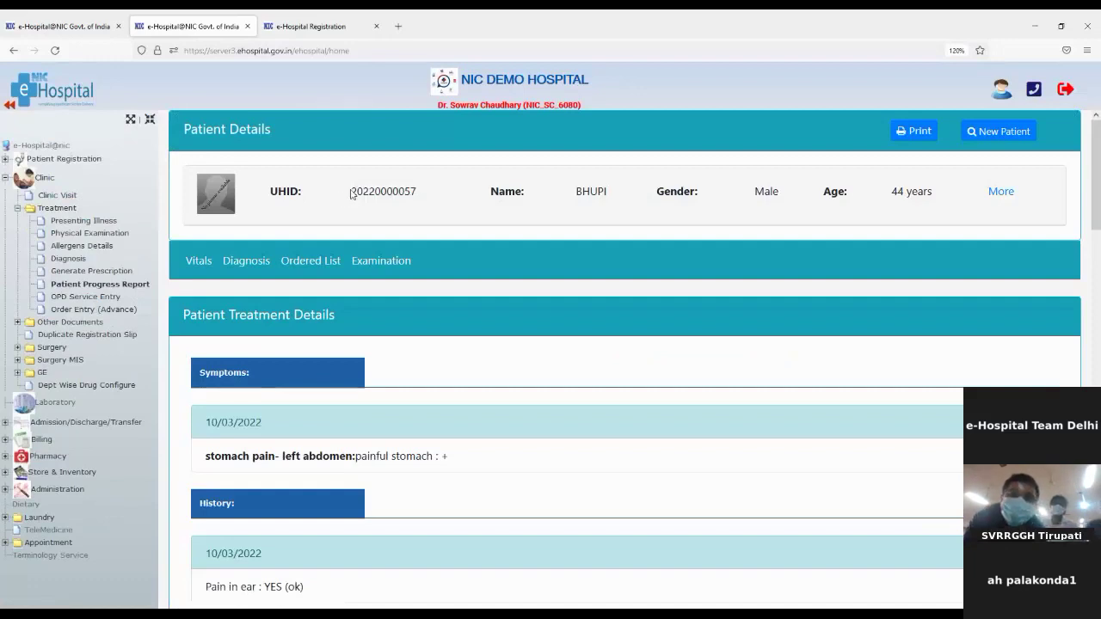
Highlight the patient's UHID and scroll through symptoms, history, allergies and diagnoses to the ~100 °F temperature chart
drag(348, 191, 413, 193)
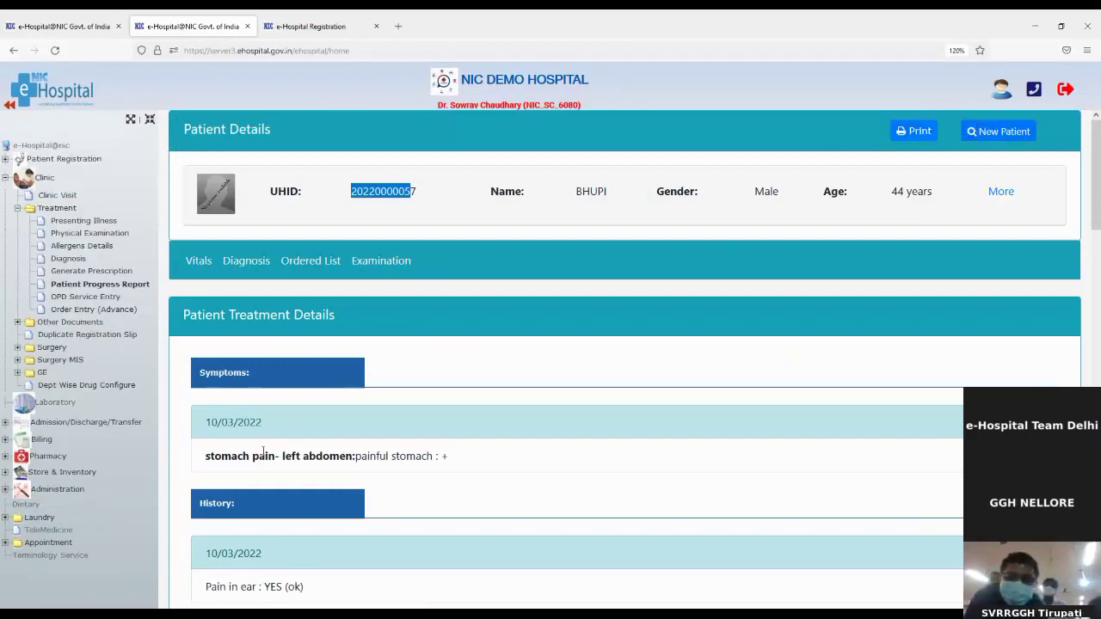
scroll(235, 430, down, 1)
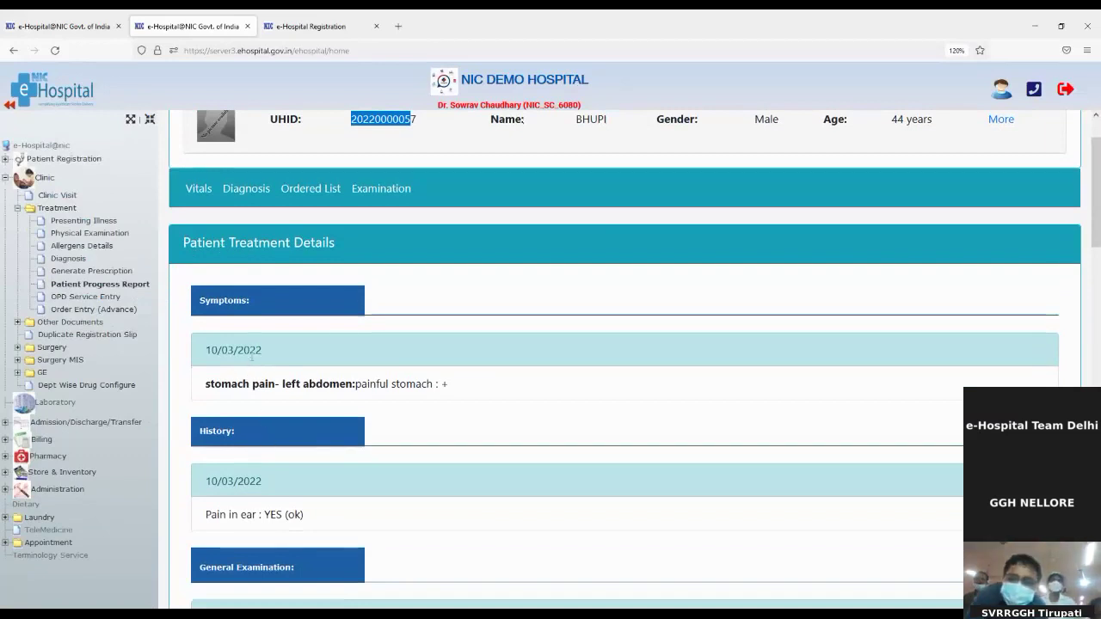
scroll(252, 357, down, 1)
scroll(252, 356, down, 2)
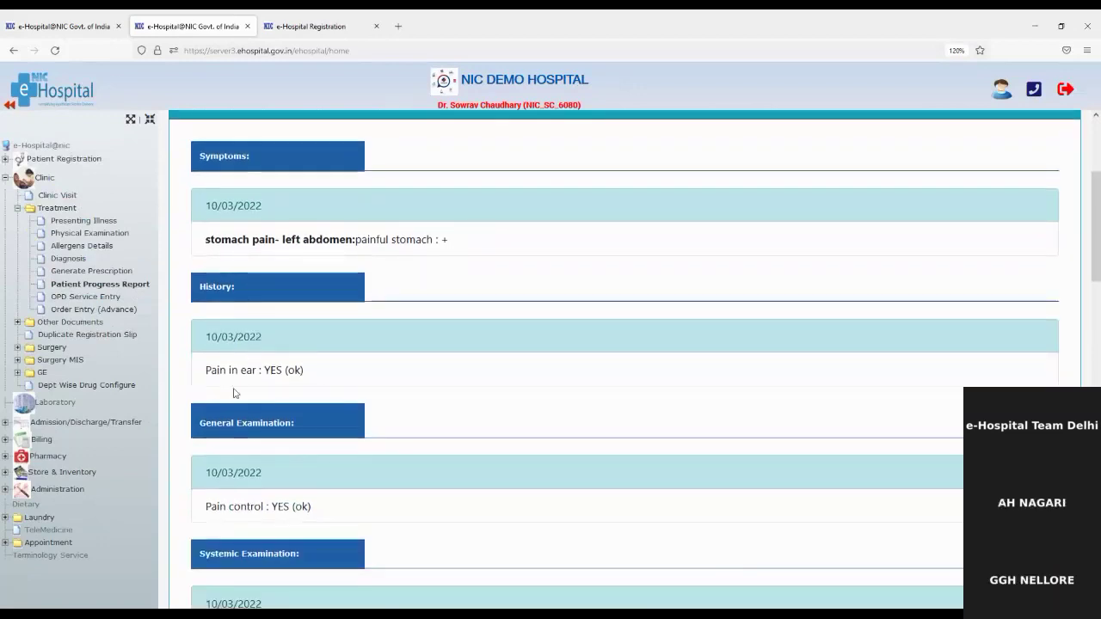
scroll(295, 469, down, 3)
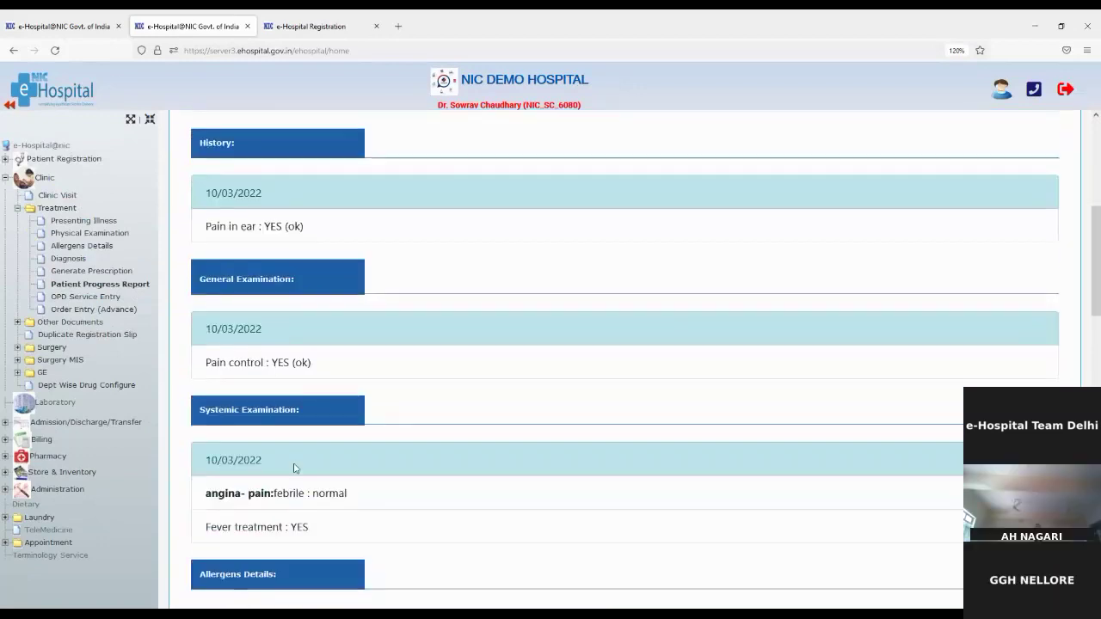
scroll(295, 469, down, 5)
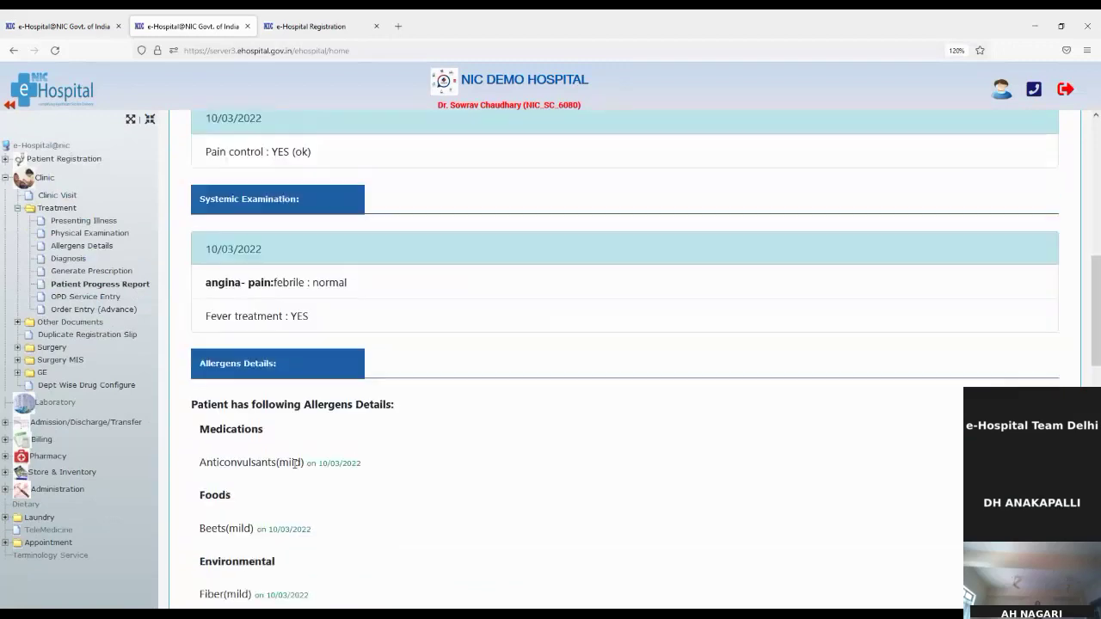
scroll(261, 459, down, 2)
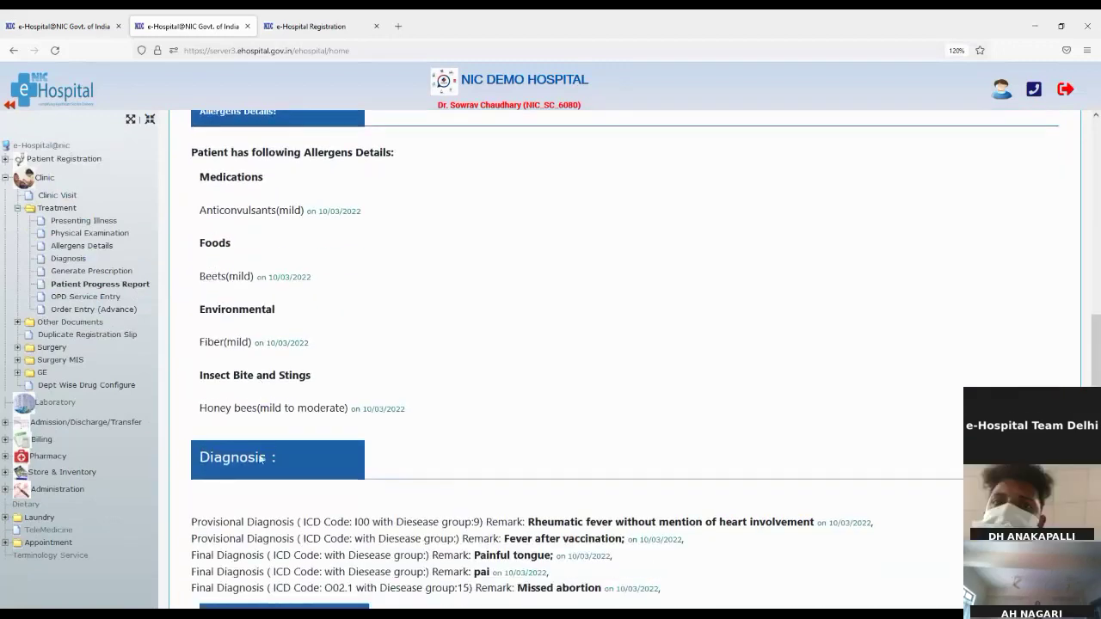
scroll(259, 517, down, 1)
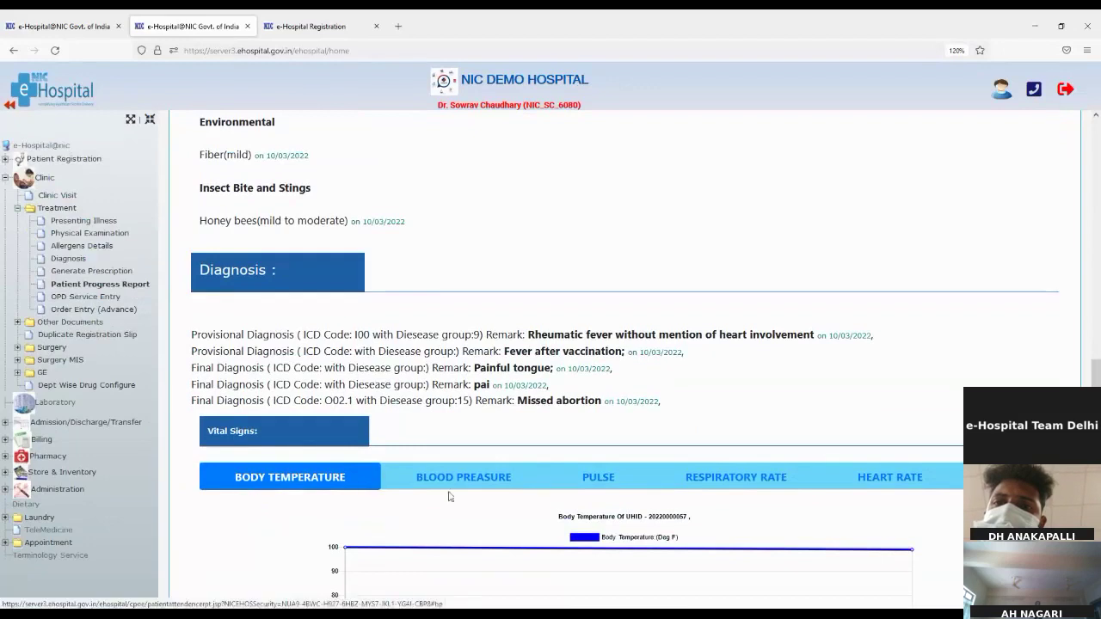
scroll(448, 496, down, 1)
scroll(448, 497, down, 3)
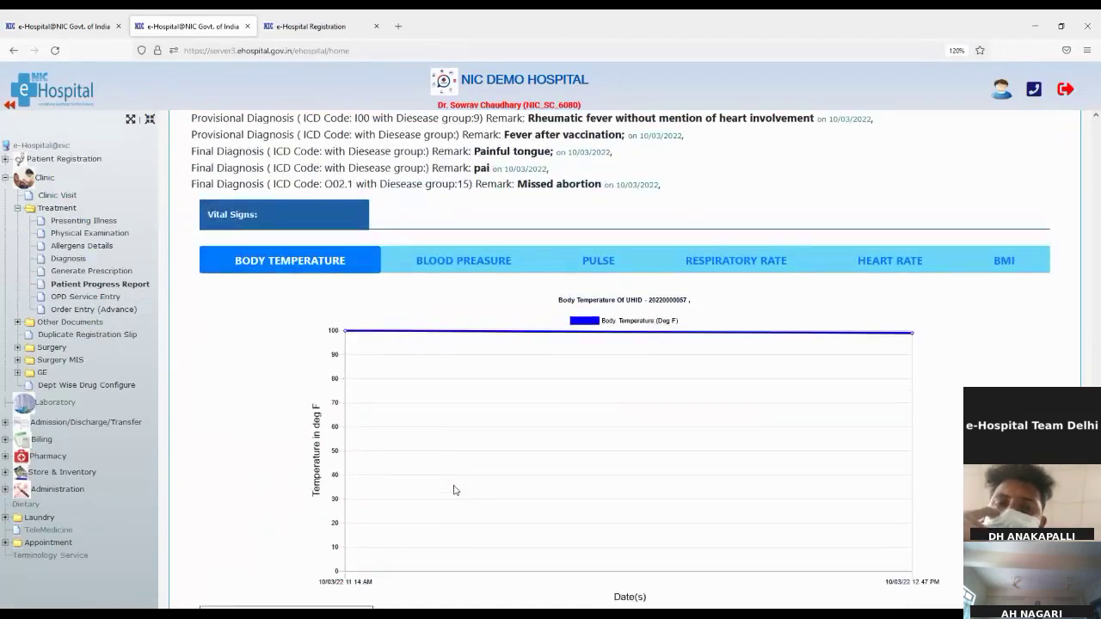
scroll(455, 490, down, 1)
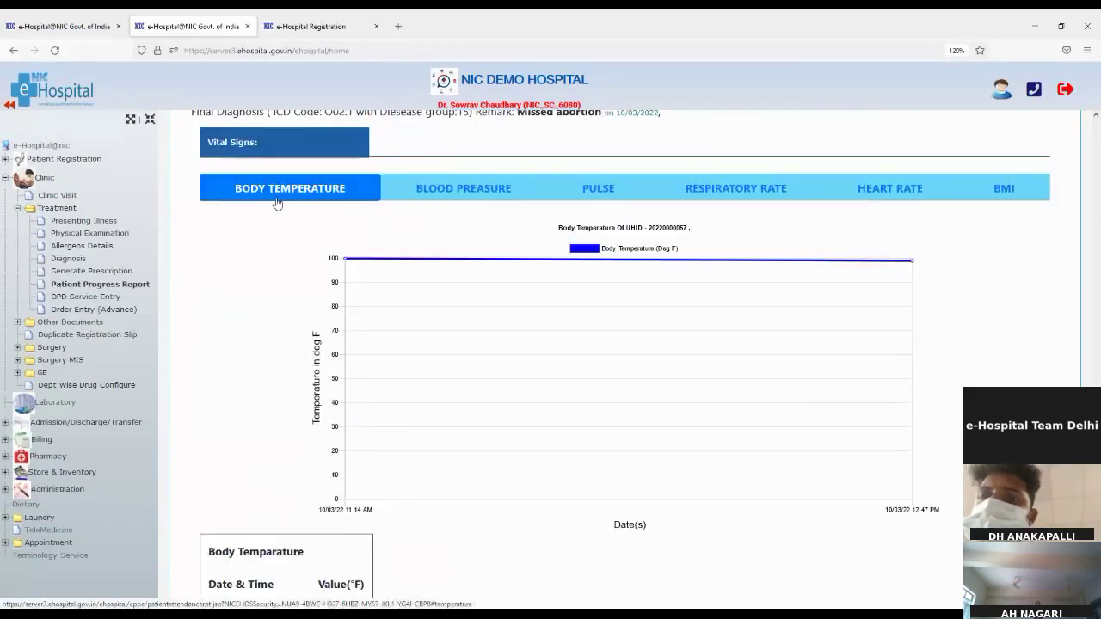
Step through the Blood Pressure, Pulse, Respiratory Rate, Heart Rate and BMI graphs to the BMI 21.04 table
click(484, 188)
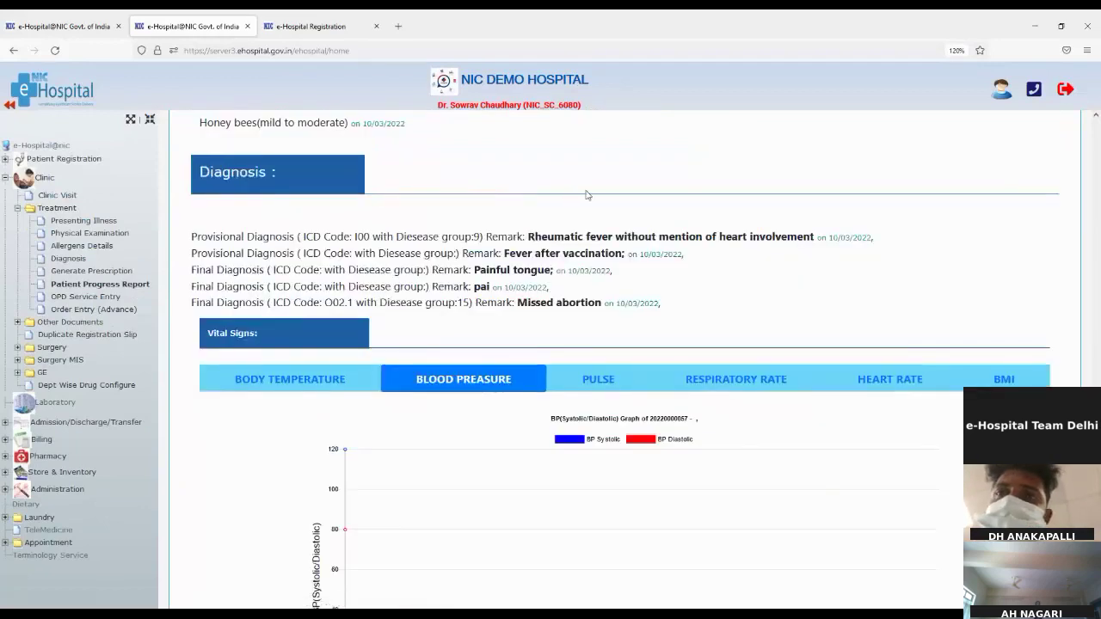
click(603, 380)
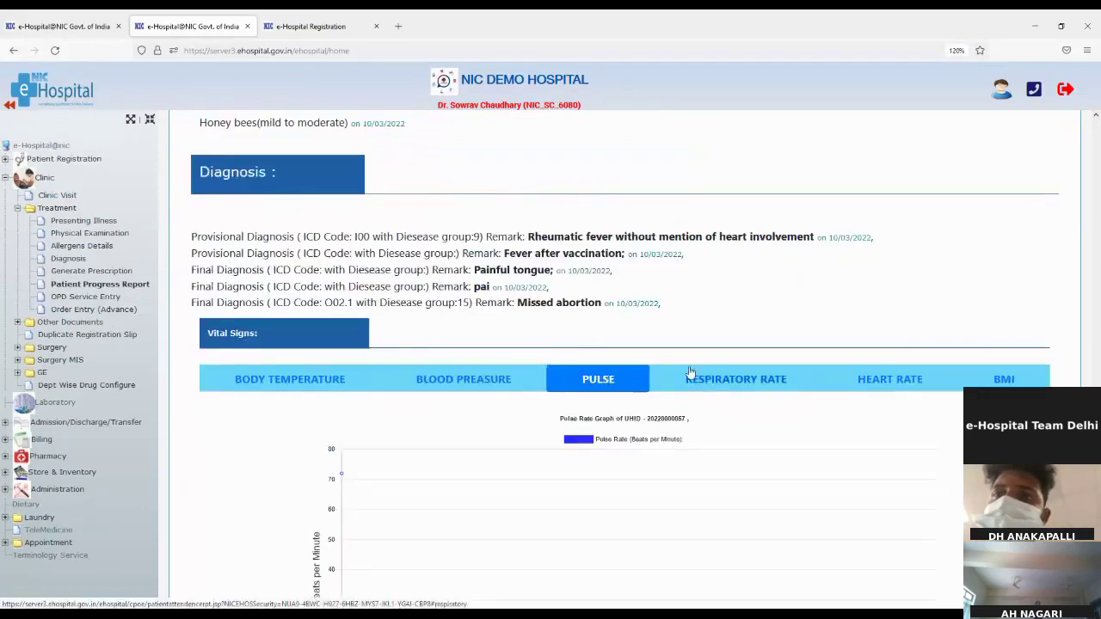
click(755, 385)
click(910, 382)
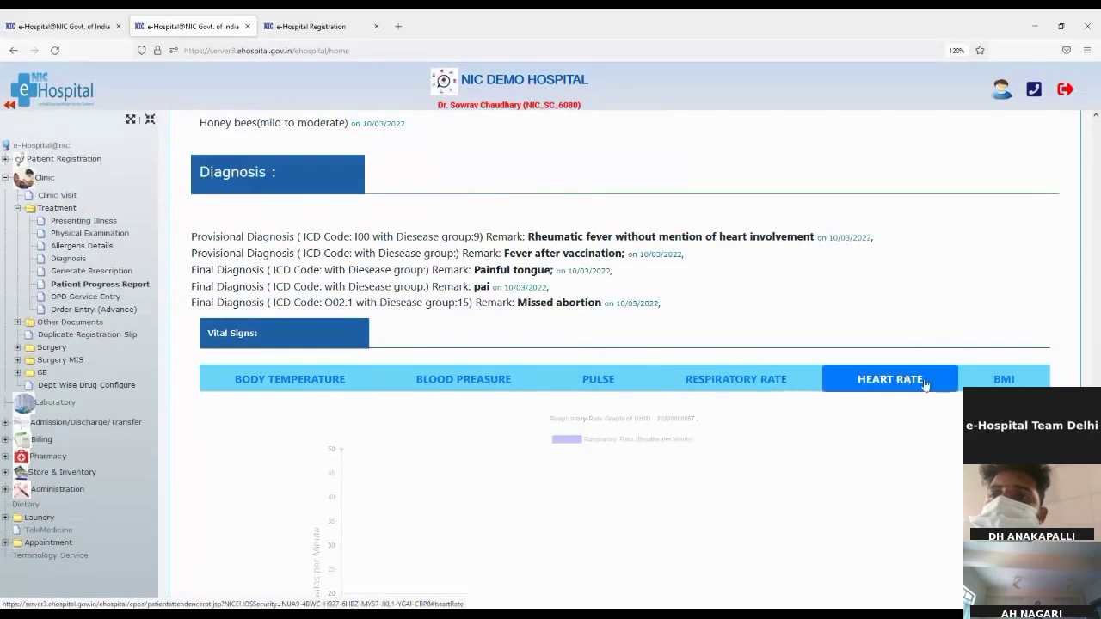
click(1011, 382)
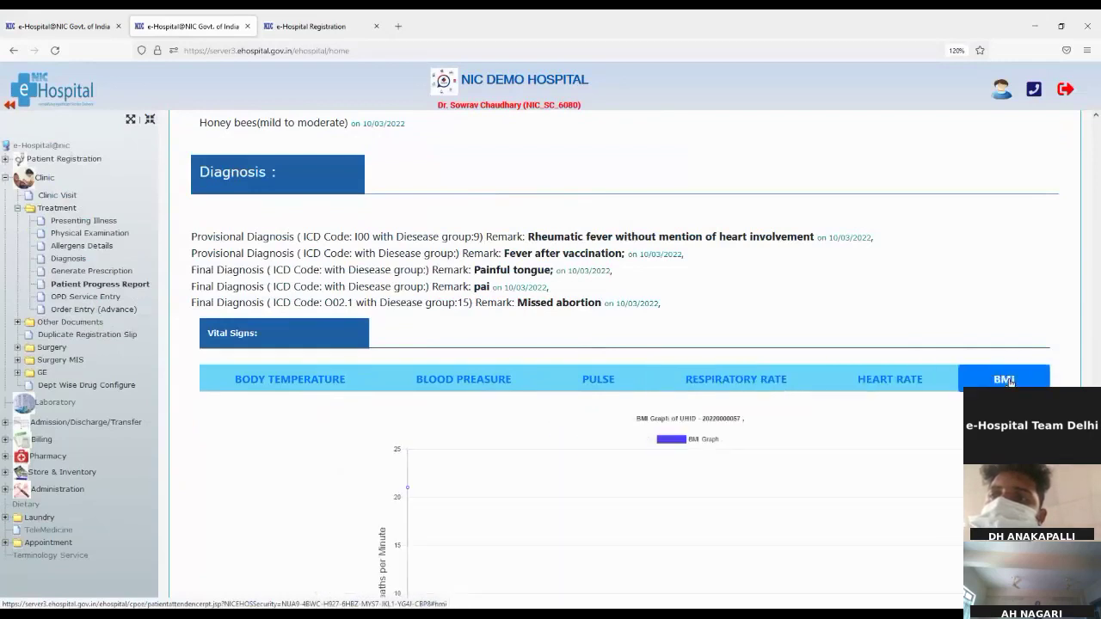
scroll(479, 544, down, 2)
scroll(479, 544, down, 2)
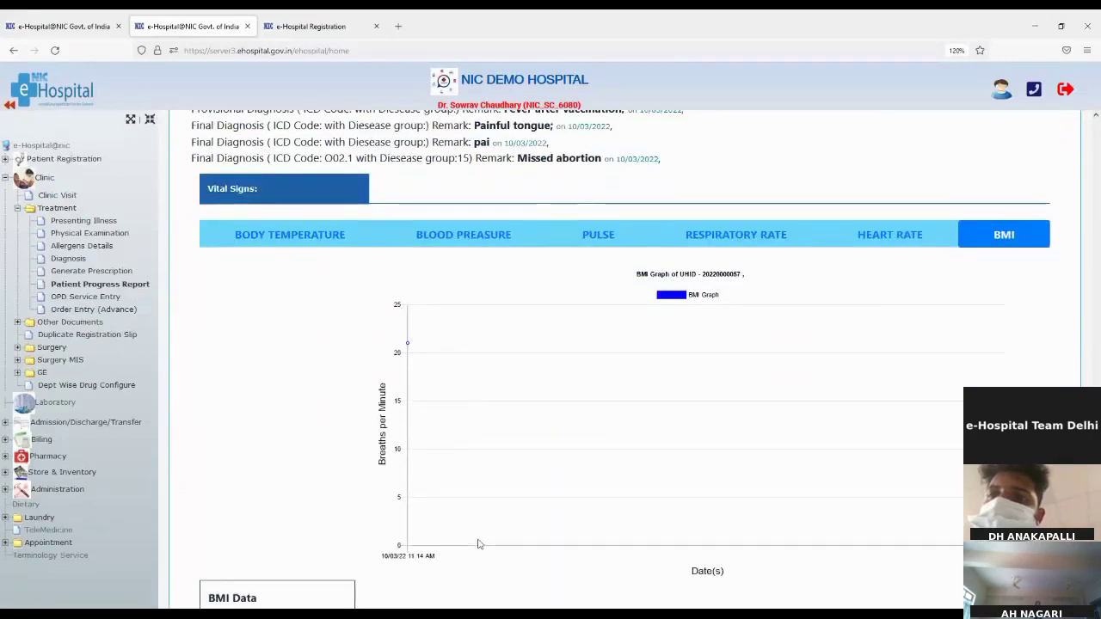
scroll(480, 544, down, 2)
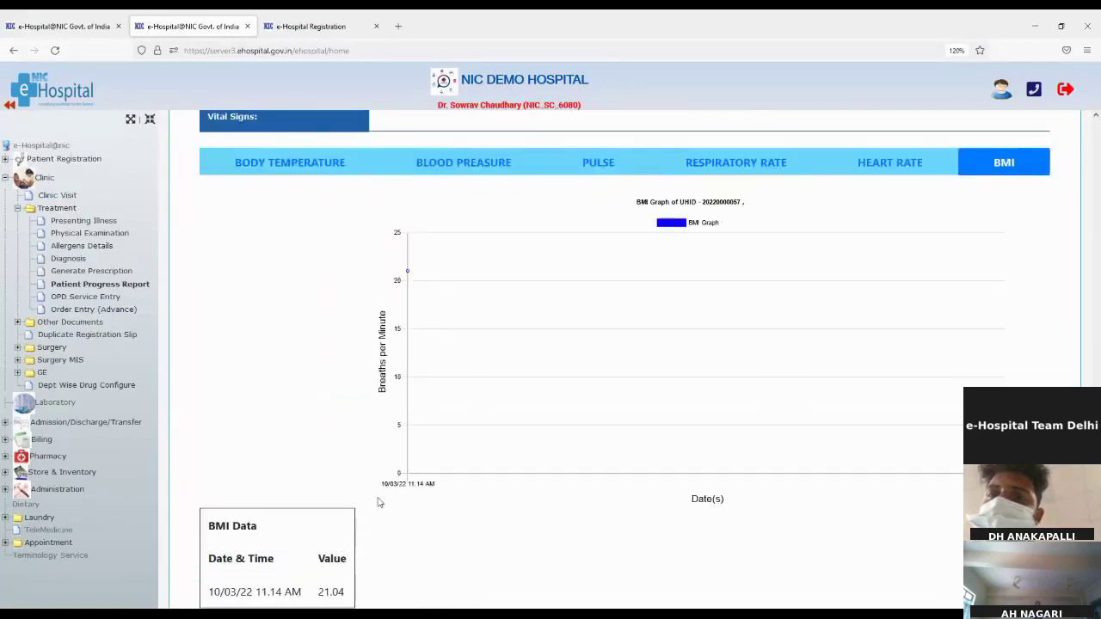
scroll(378, 503, down, 5)
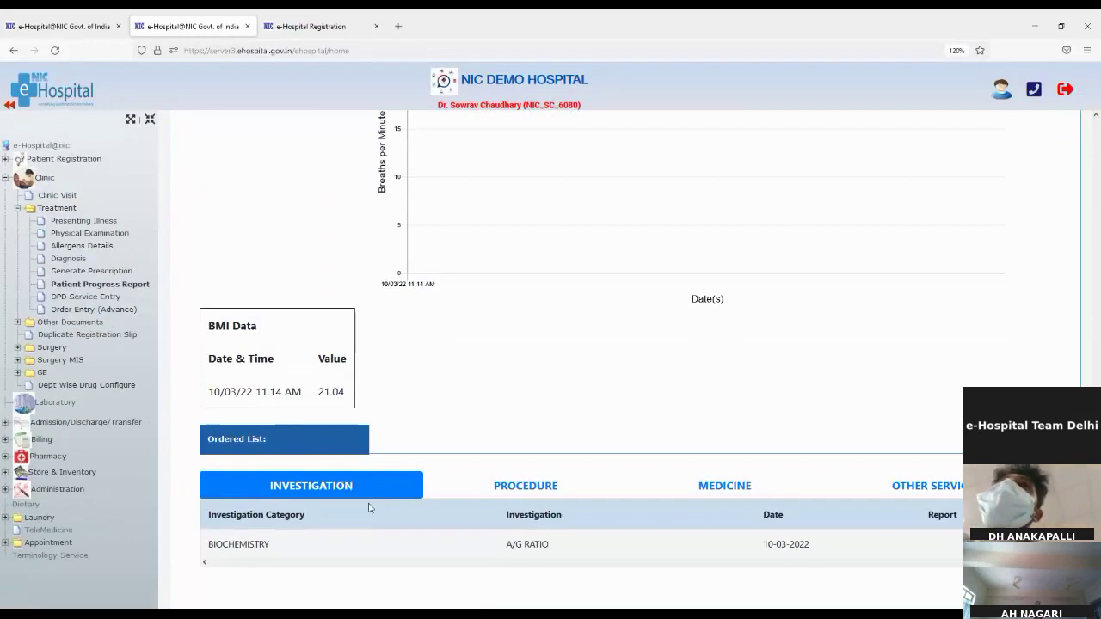
Check the progress report's ordered procedures, medicines and other services lists
scroll(368, 507, down, 2)
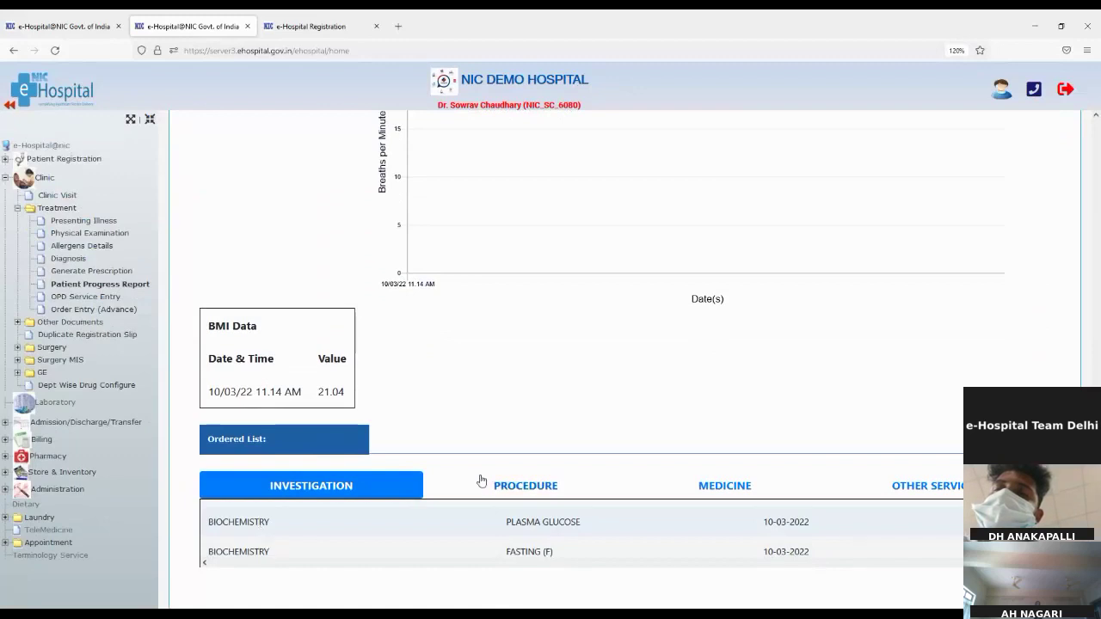
click(505, 486)
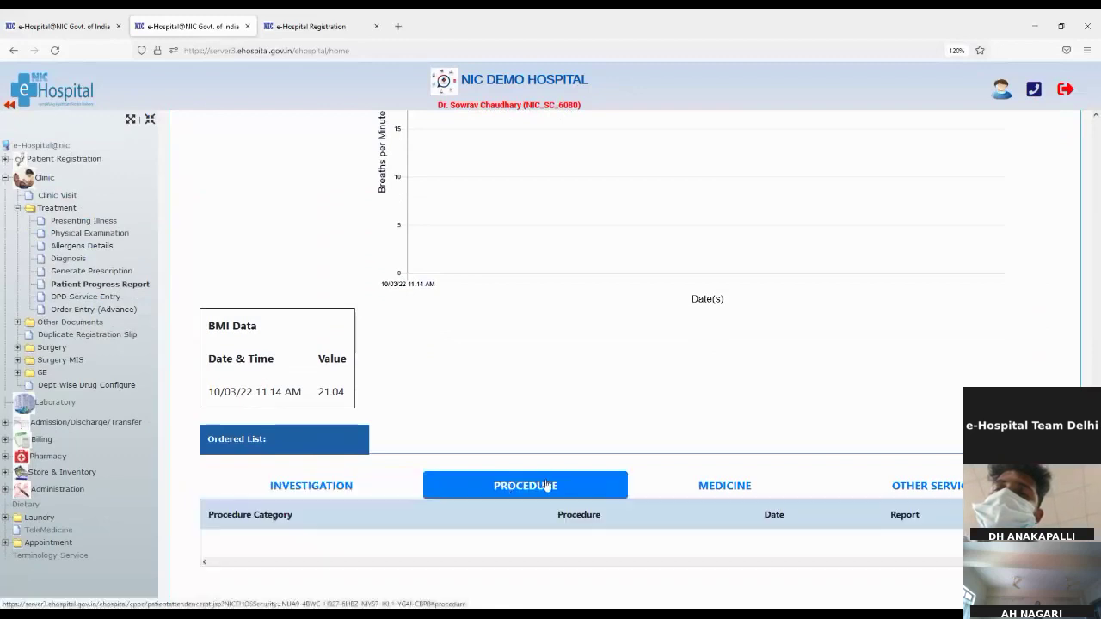
click(705, 486)
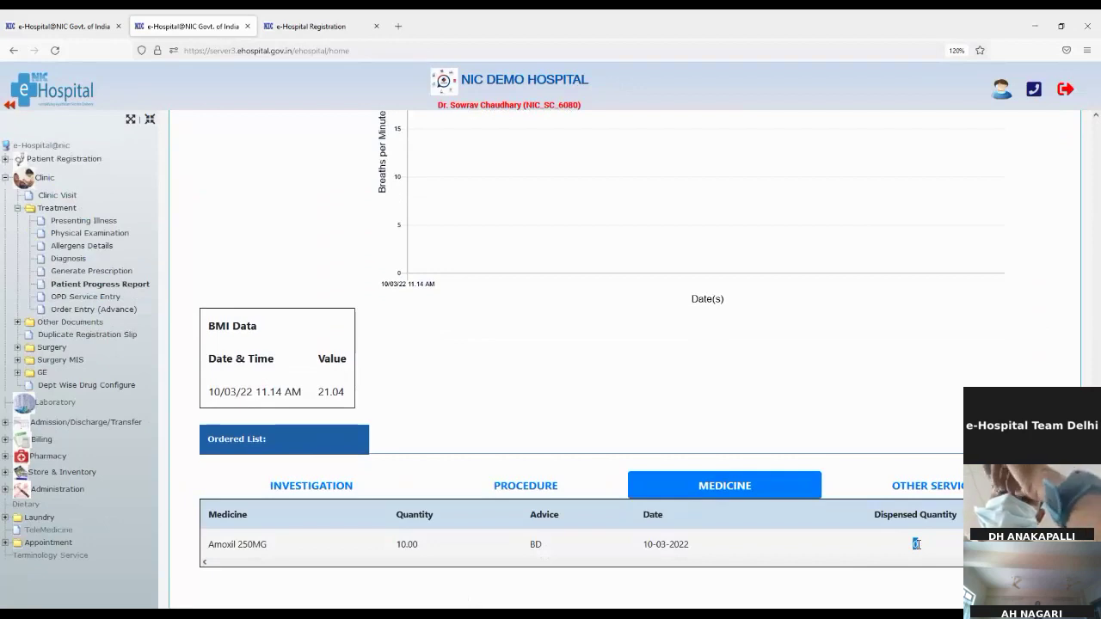
click(908, 493)
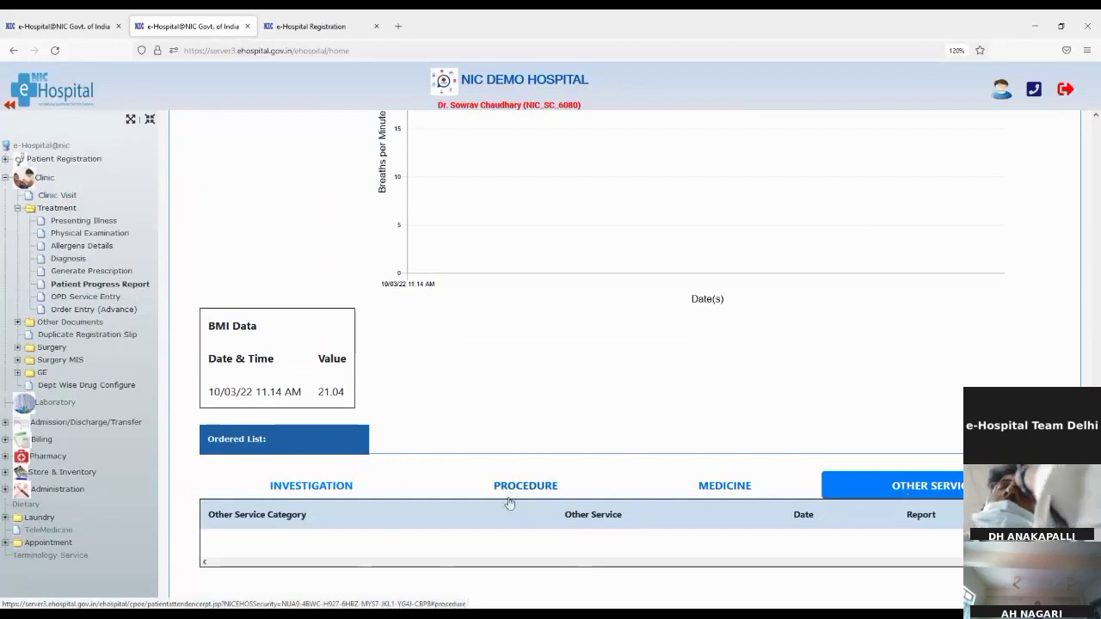
View the ordered investigations, plasma glucose FASTING (F) and POSTPRANDIAL (PP), then go to OPD Service Entry
click(309, 490)
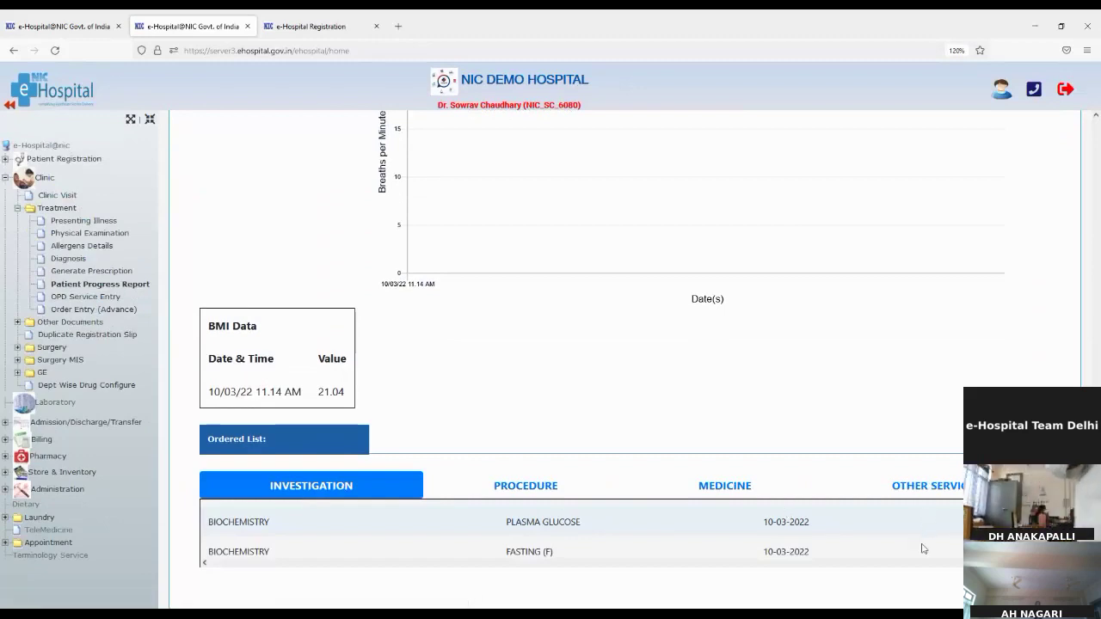
scroll(527, 545, down, 1)
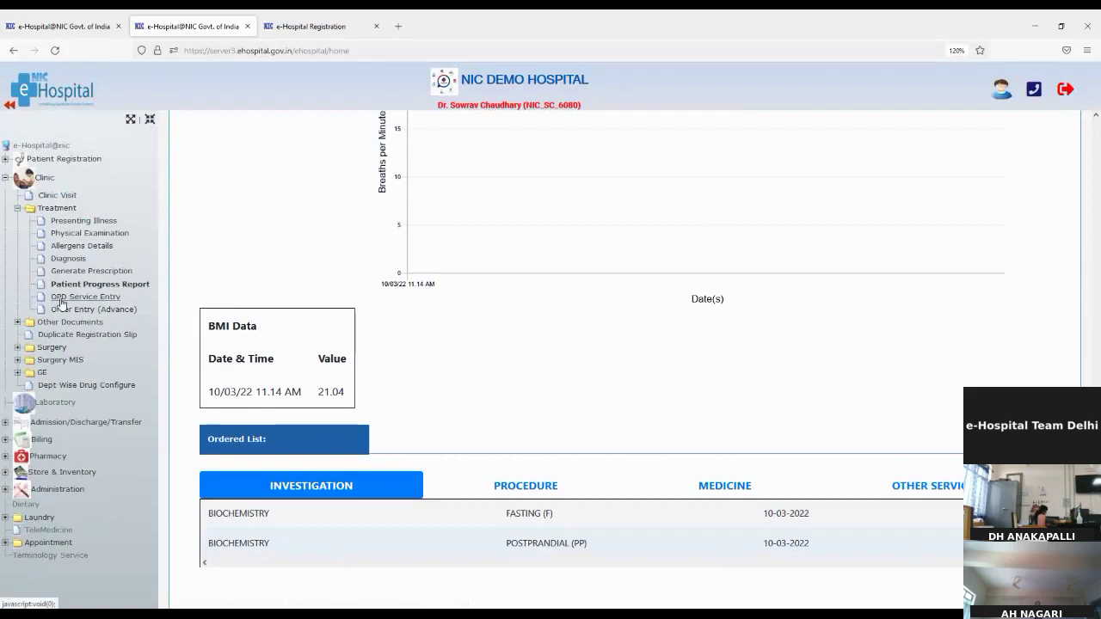
click(61, 299)
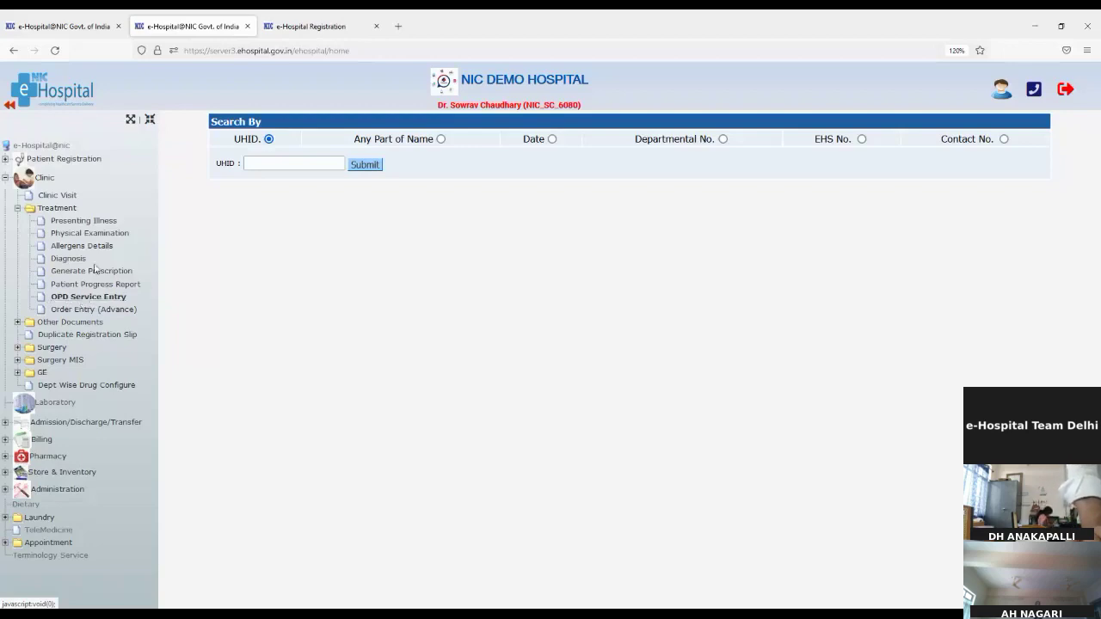
Open Order Entry (Advance) showing A/G RATIO and PLASMA GLUCOSE, copy the UHID, and reload the page
click(90, 310)
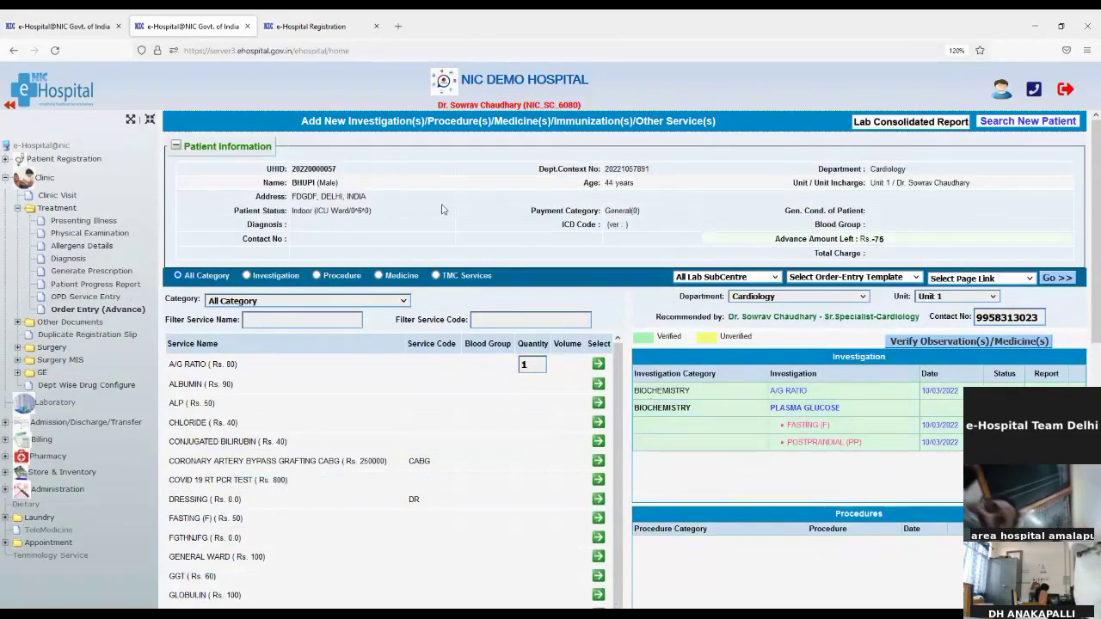
double_click(331, 169)
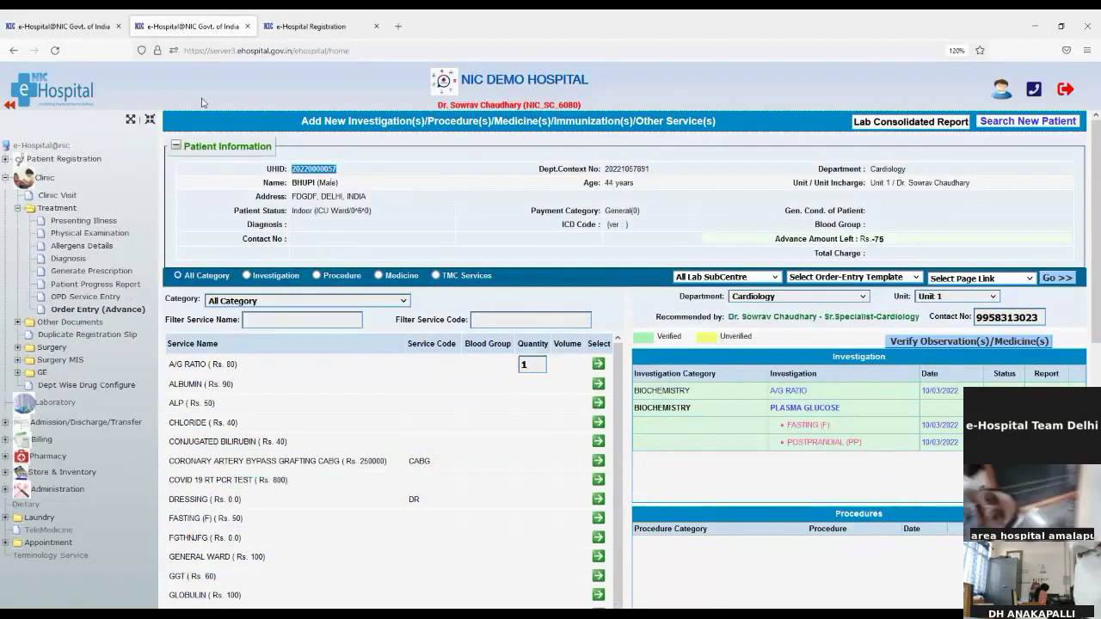
click(55, 50)
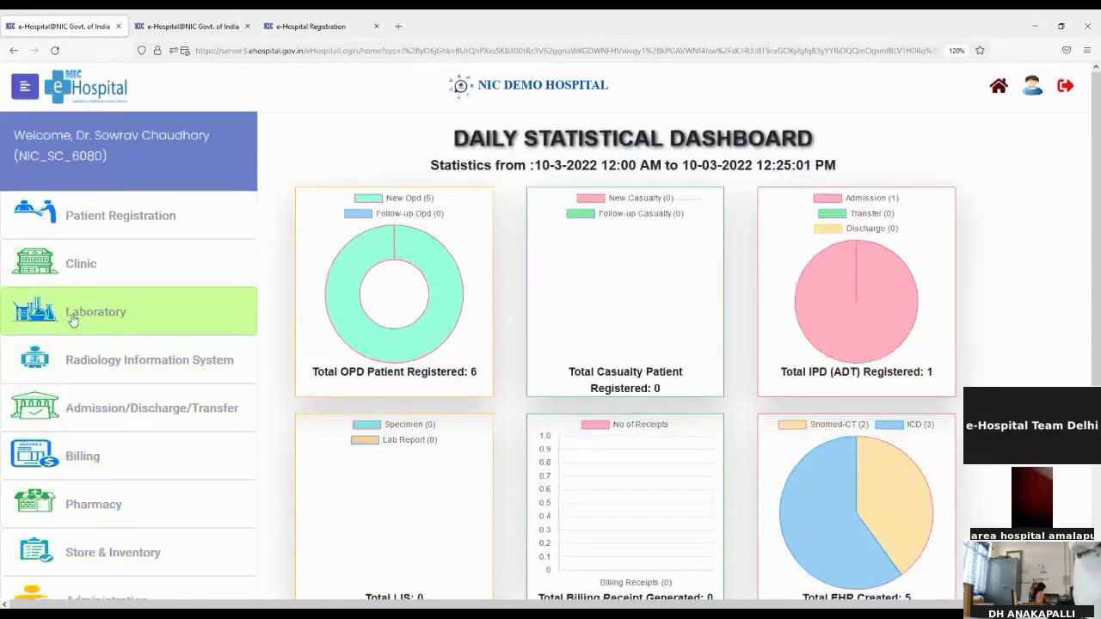
Attempt to open the Laboratory module, then navigate to the e-Hospital home page
click(73, 319)
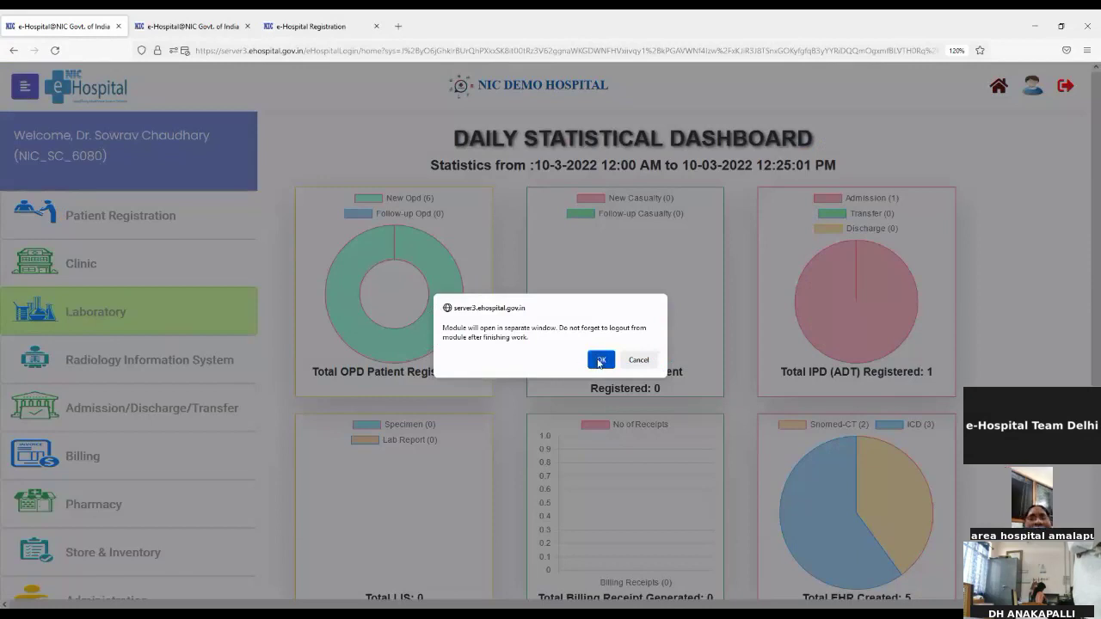
click(601, 360)
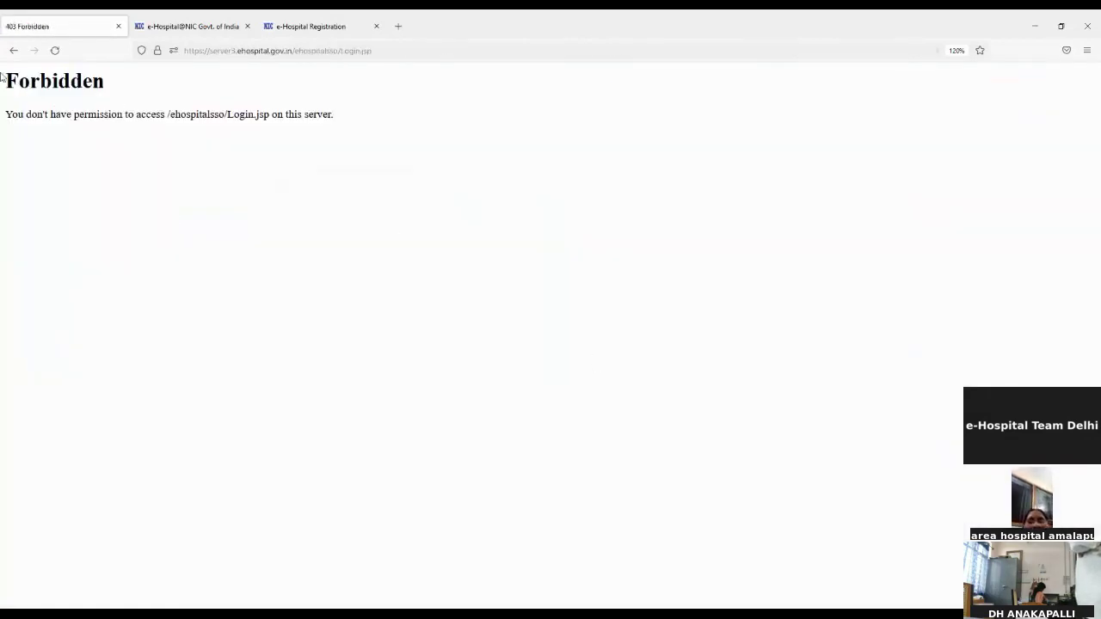
click(217, 52)
text(ehospital.gov.in/)
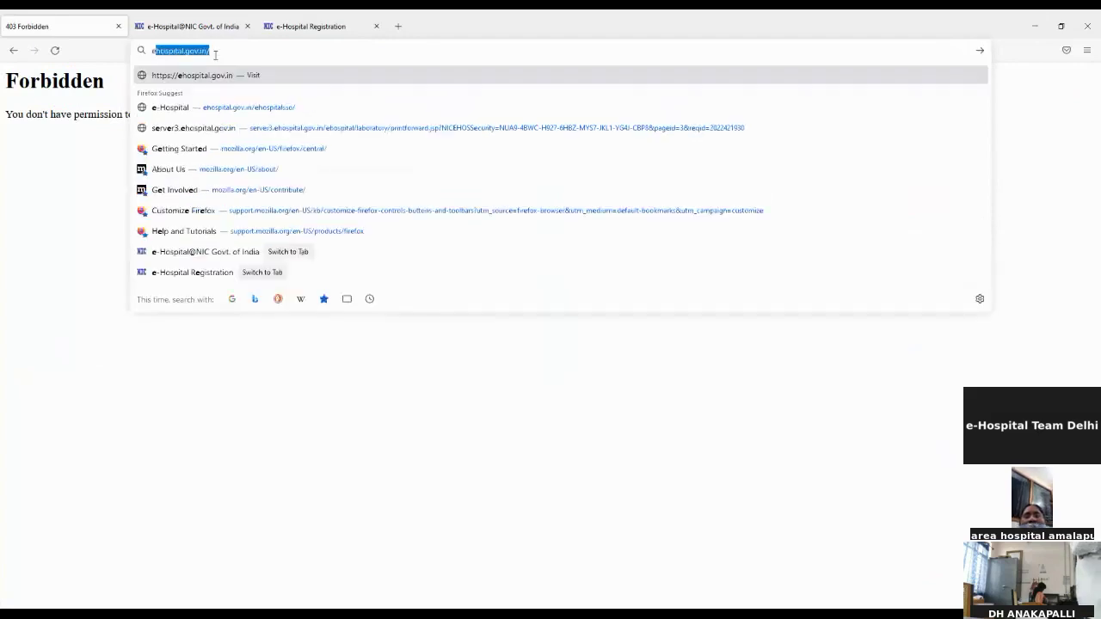
key(Return)
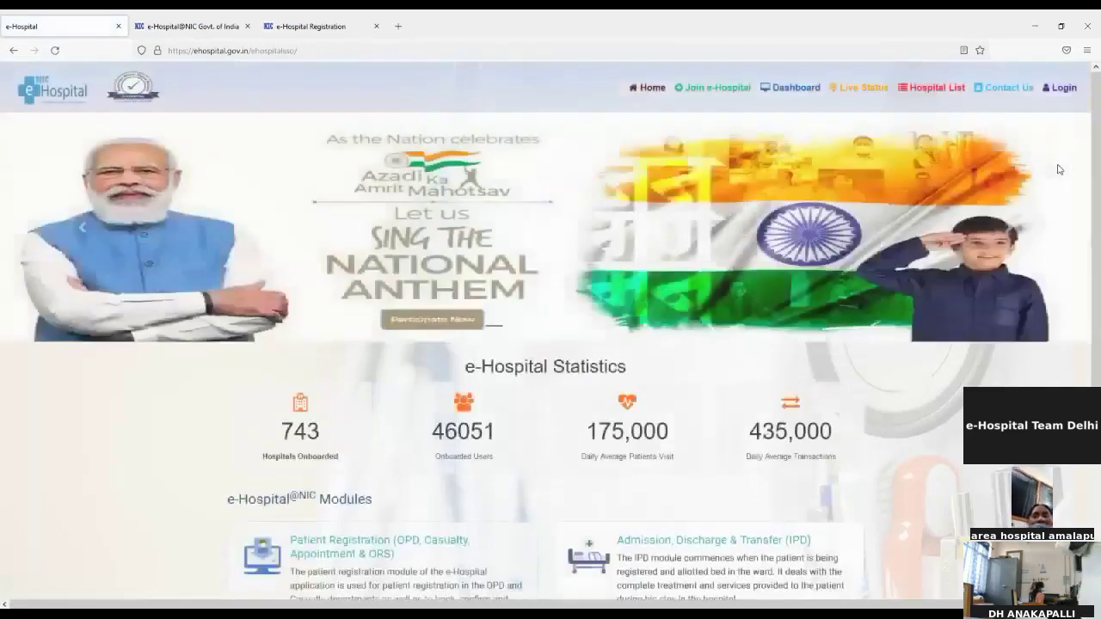
Log in with the username, account password and captcha, declining to save the password
click(1060, 87)
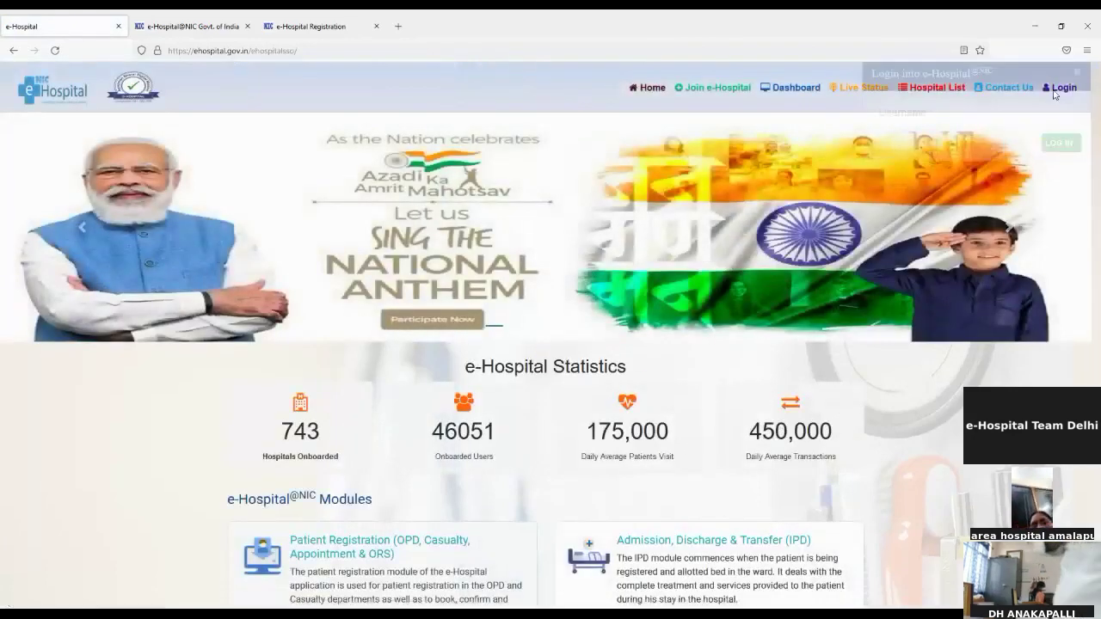
click(1009, 143)
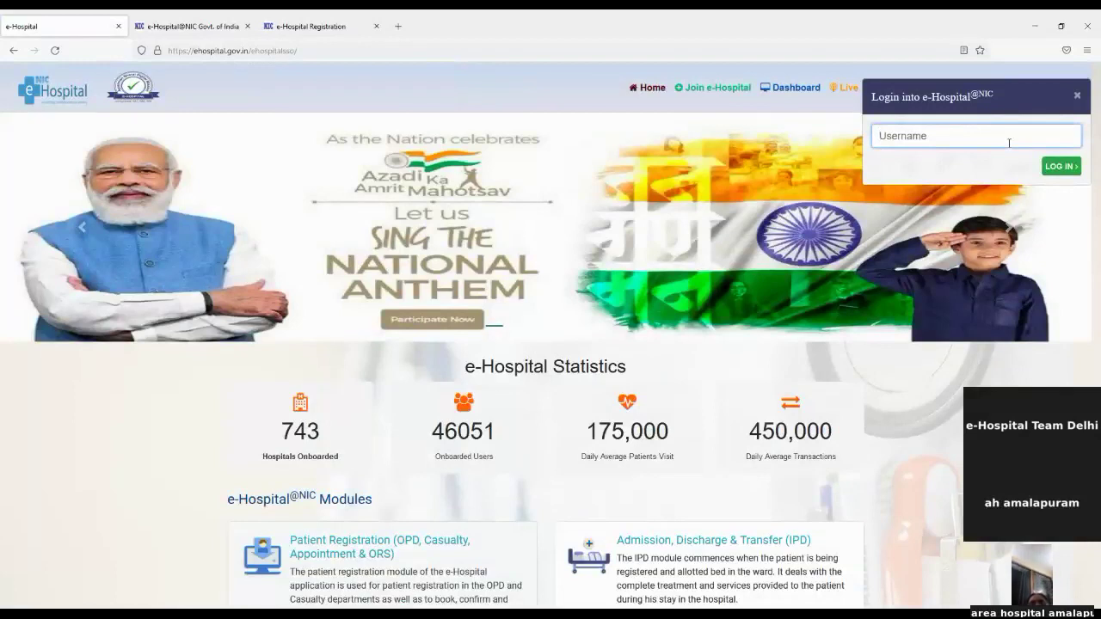
text(NIC_SC_)
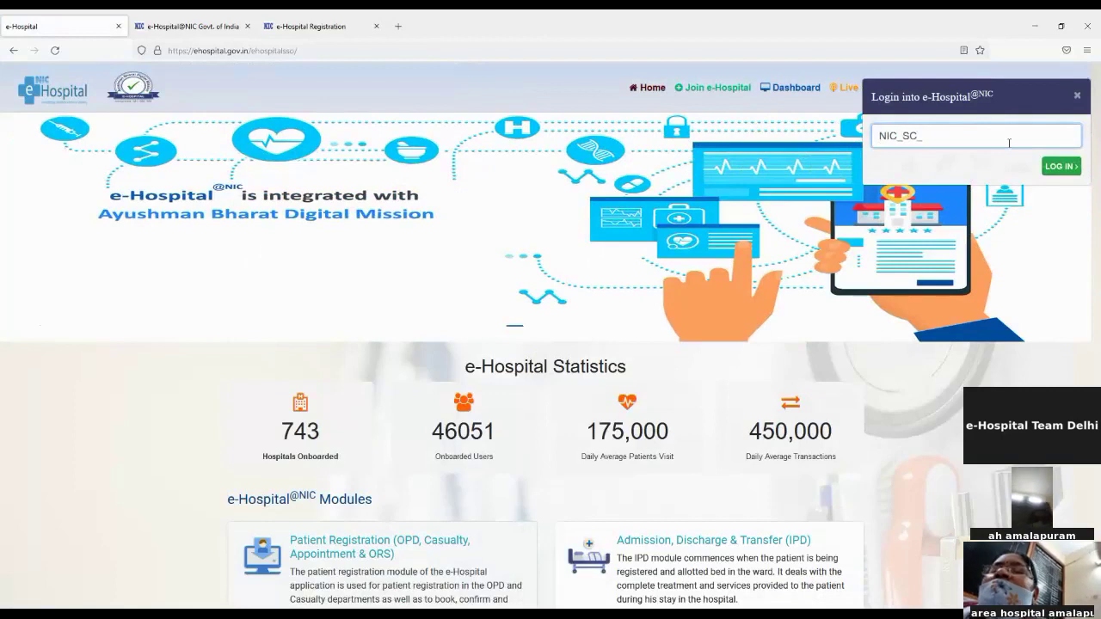
text(6080)
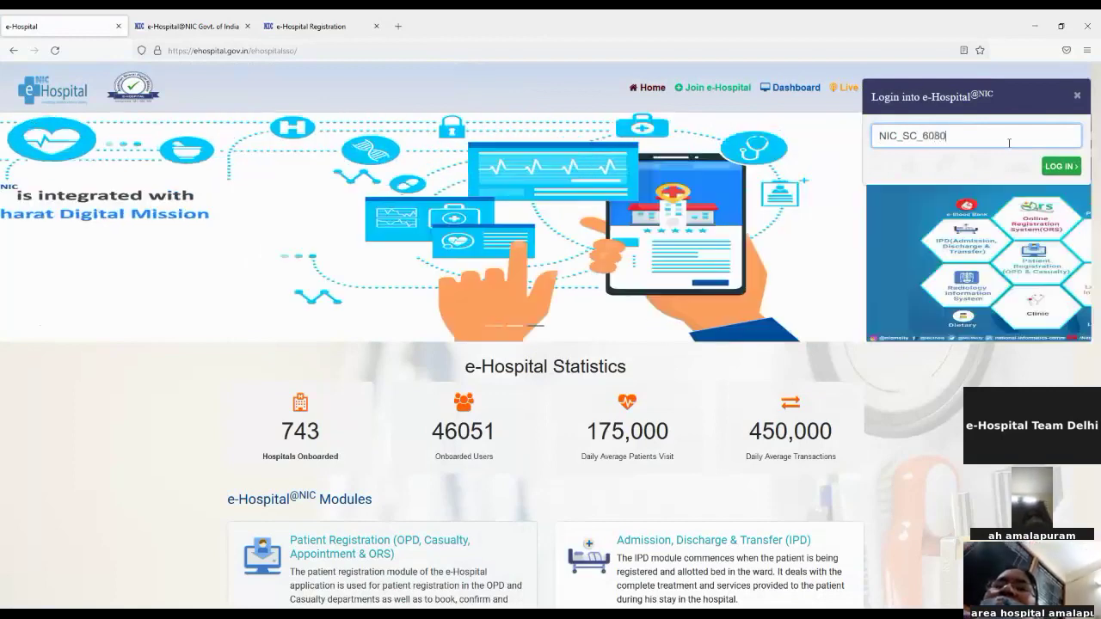
click(1060, 166)
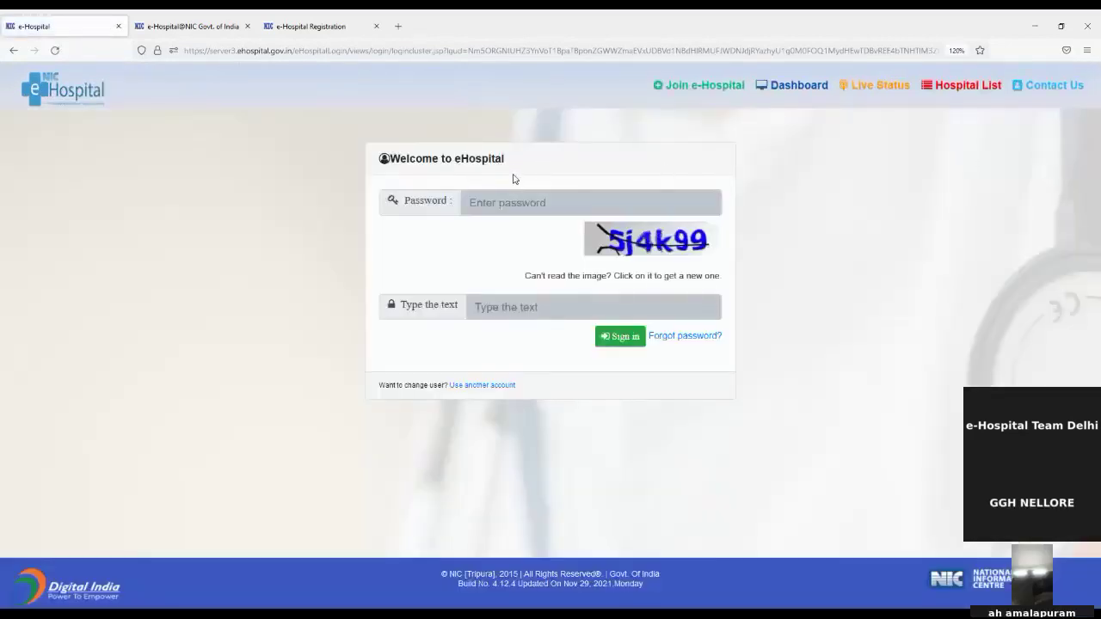
click(508, 197)
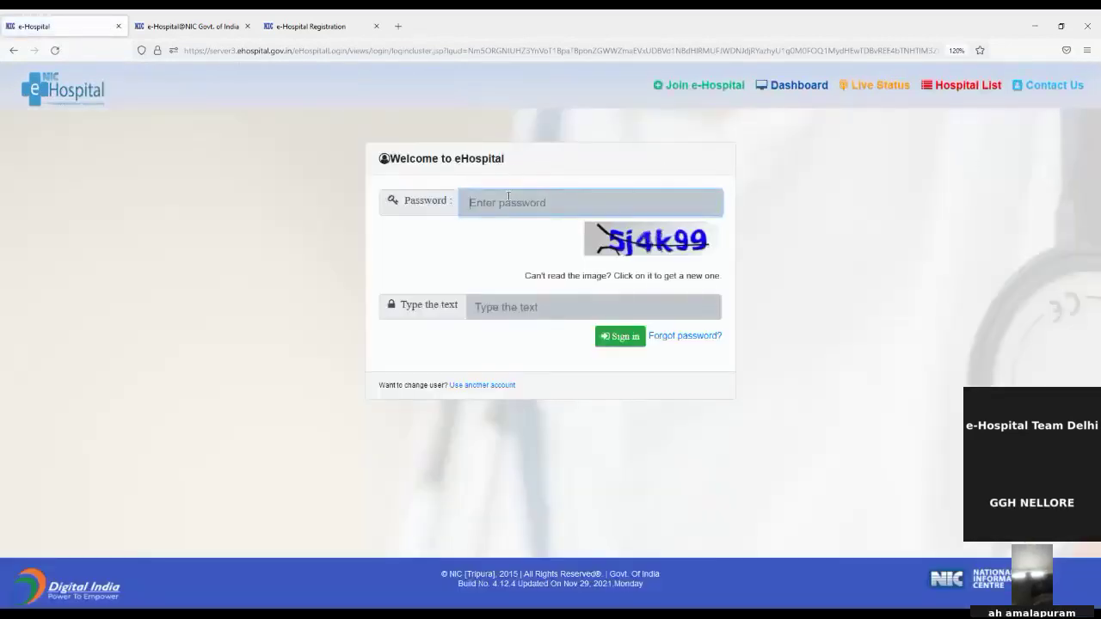
text(•••)
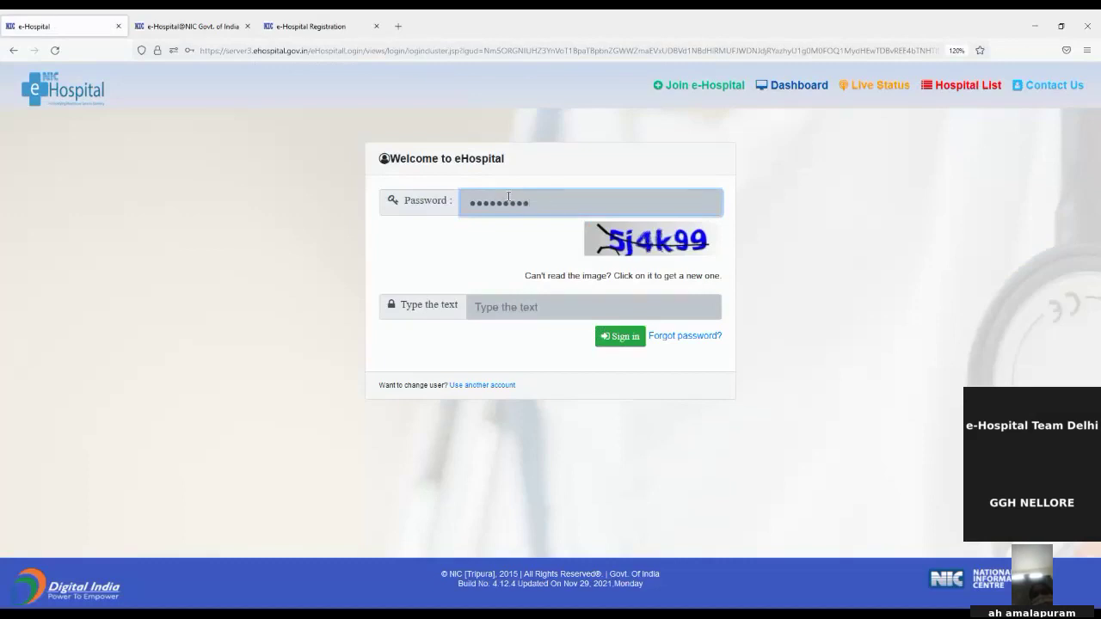
key(Tab)
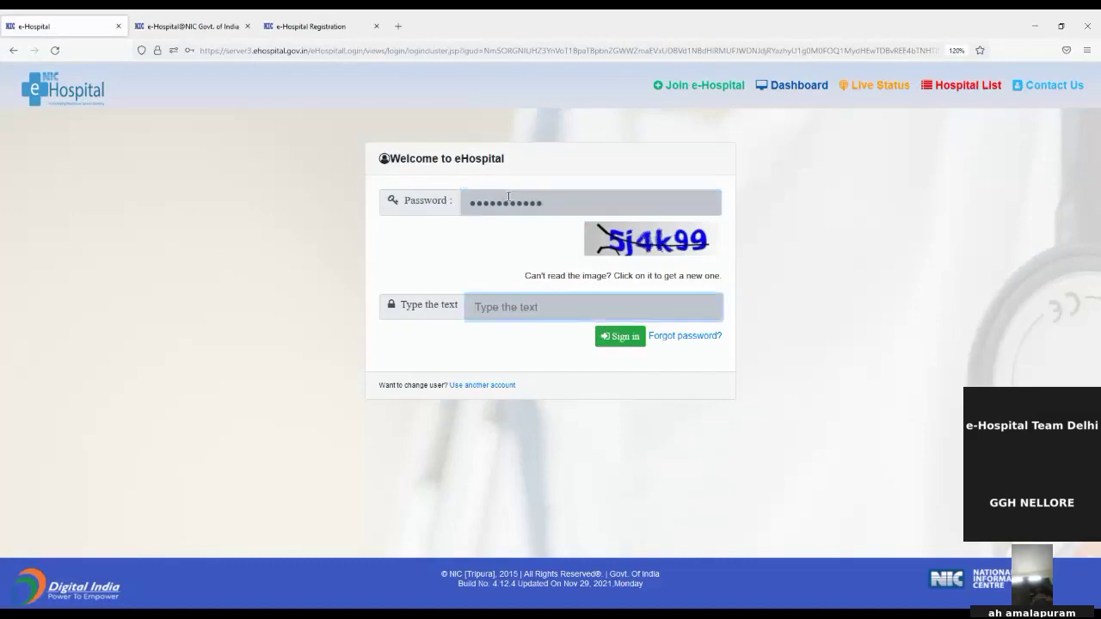
text(5j4k99)
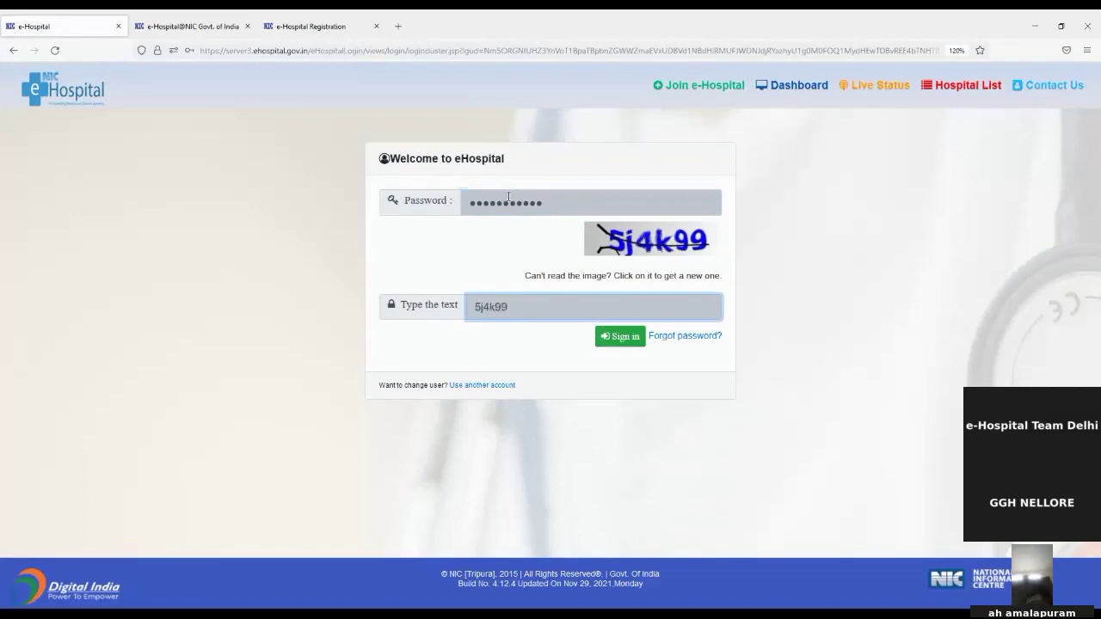
click(630, 338)
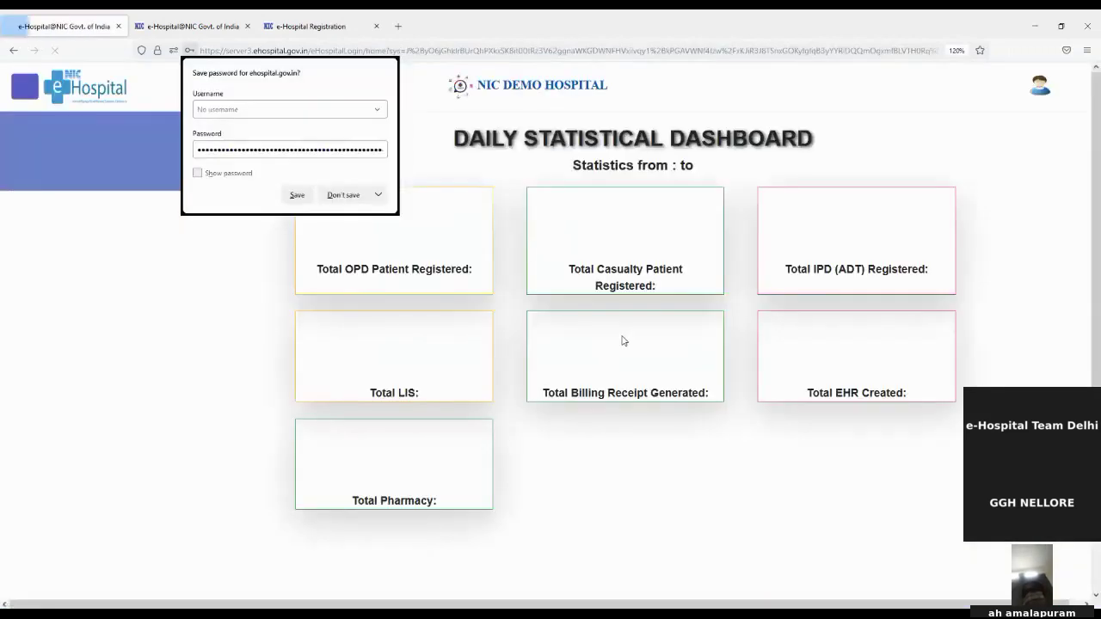
click(342, 196)
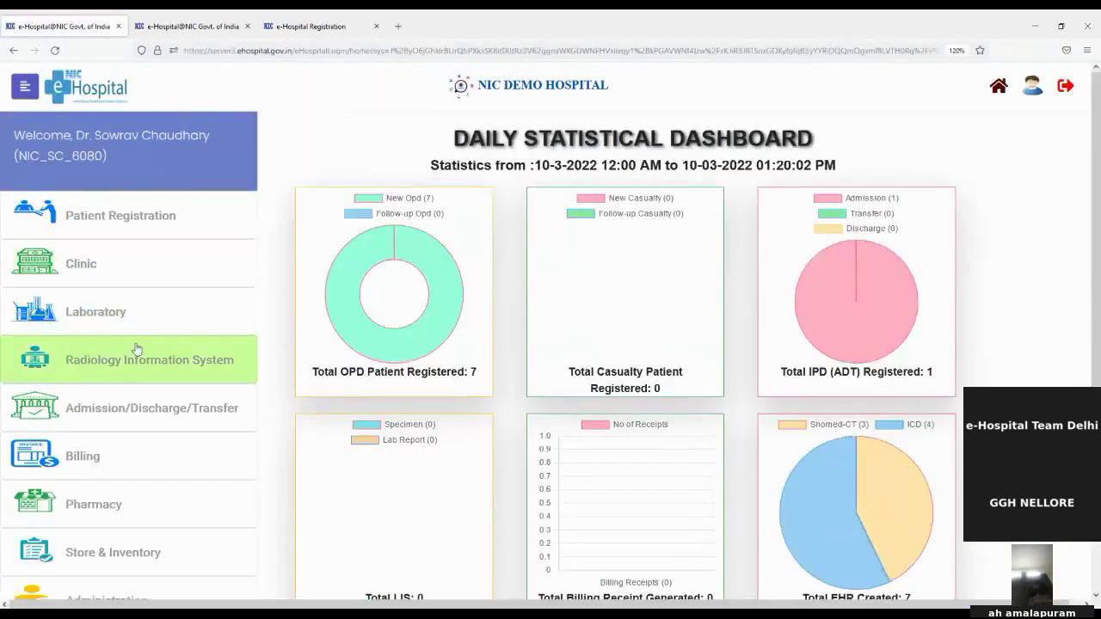
Cancel the Radiology module prompt and open the Laboratory module in a separate window
click(129, 344)
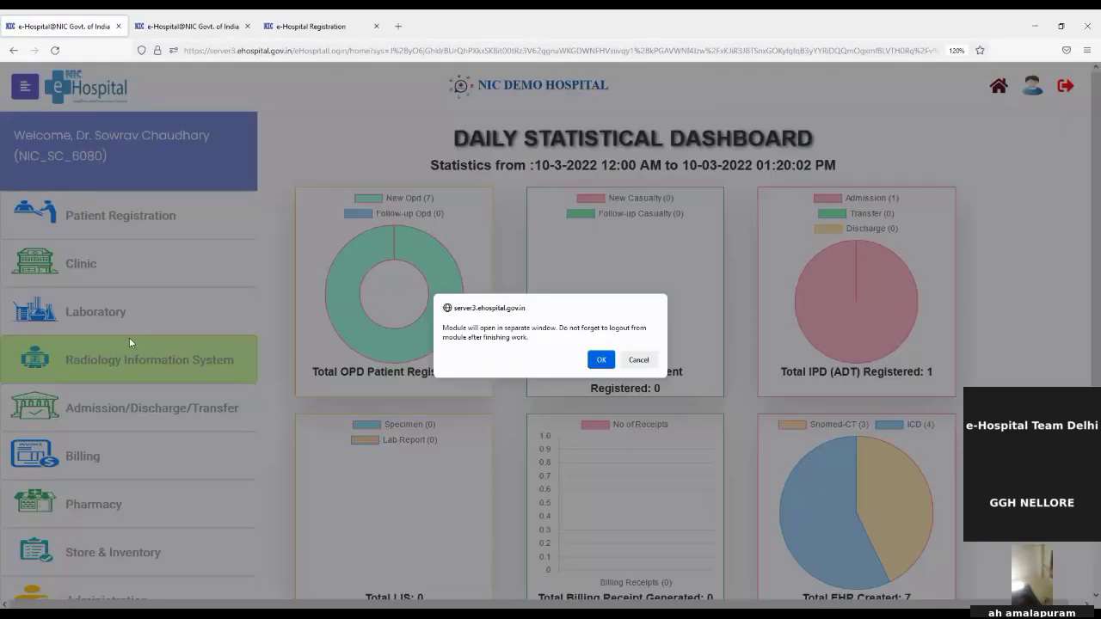
click(639, 361)
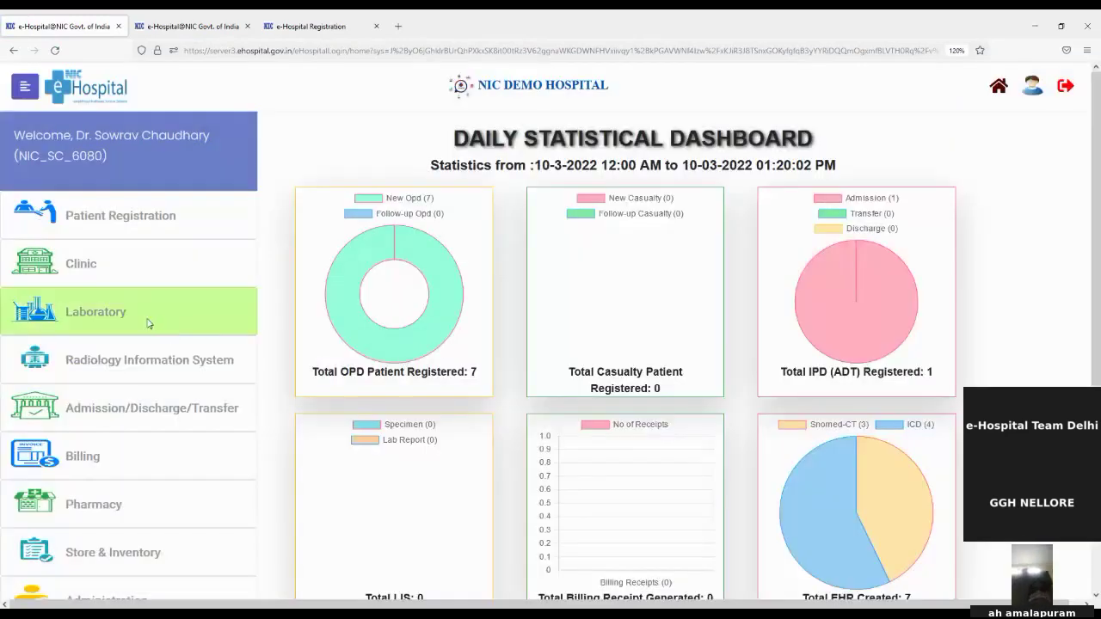
click(147, 324)
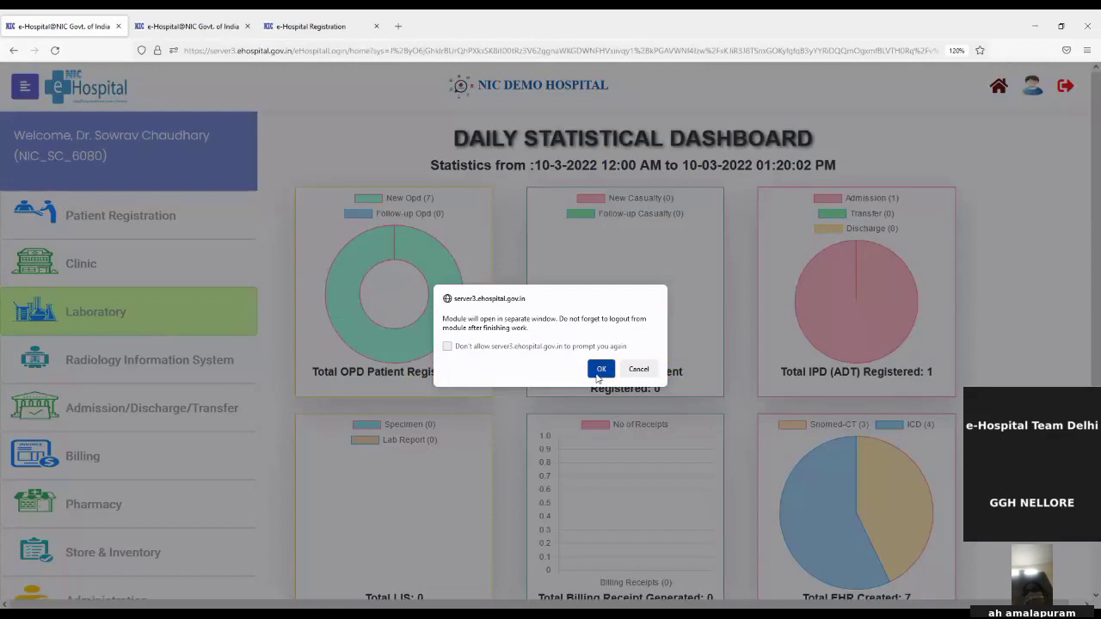
click(597, 376)
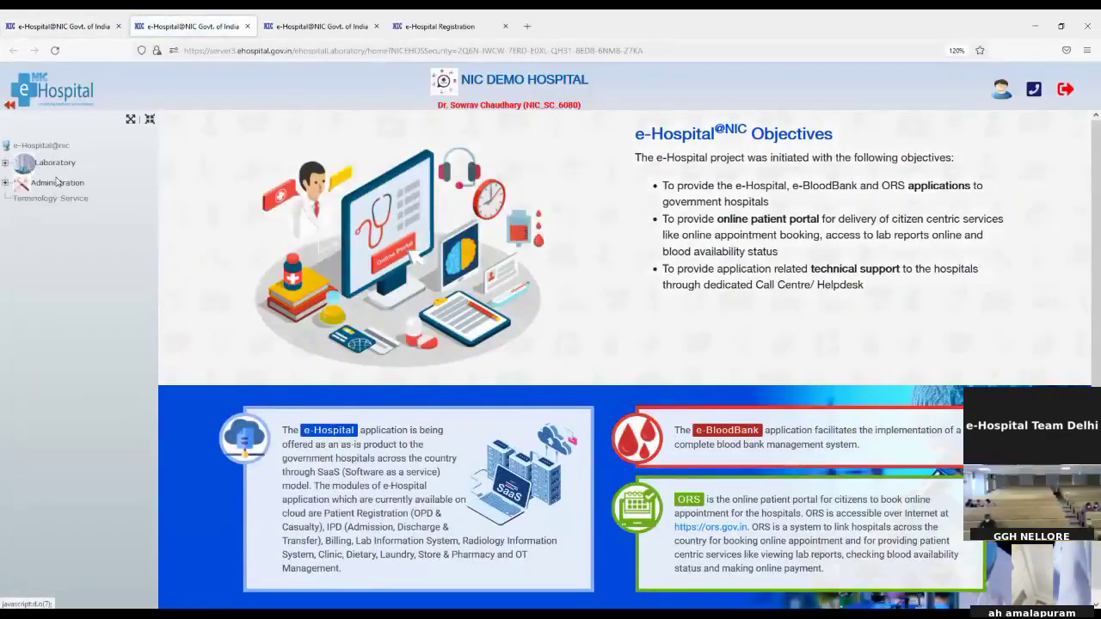
Open Sample Collection, keep the chosen collection centre, and load the patient's tests by pasted UHID
click(53, 164)
click(61, 181)
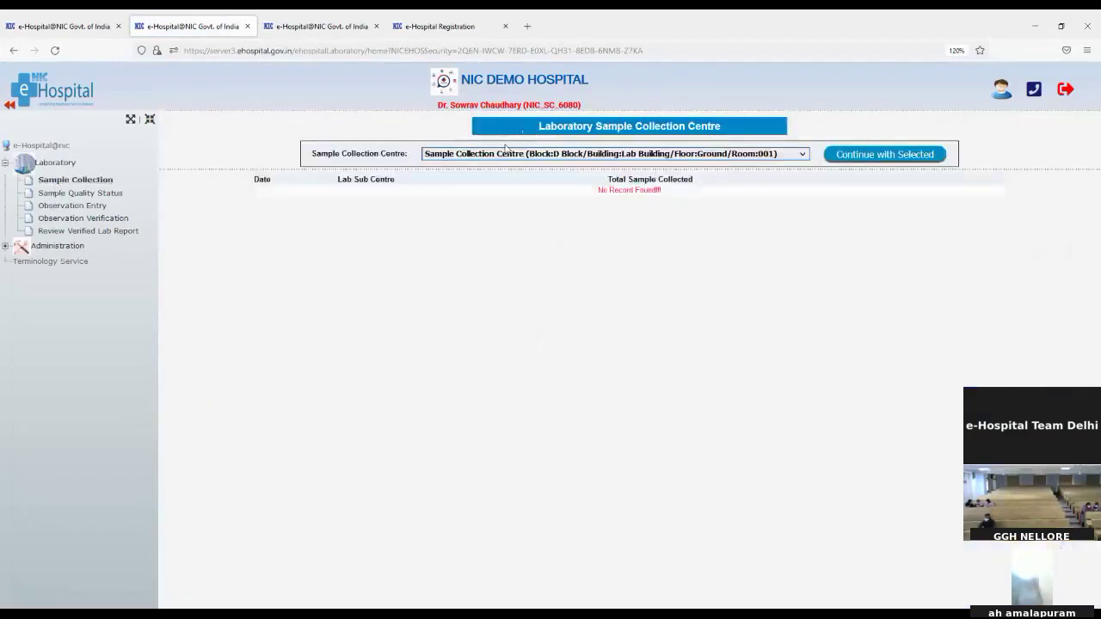
click(857, 157)
click(454, 186)
key(ctrl+v)
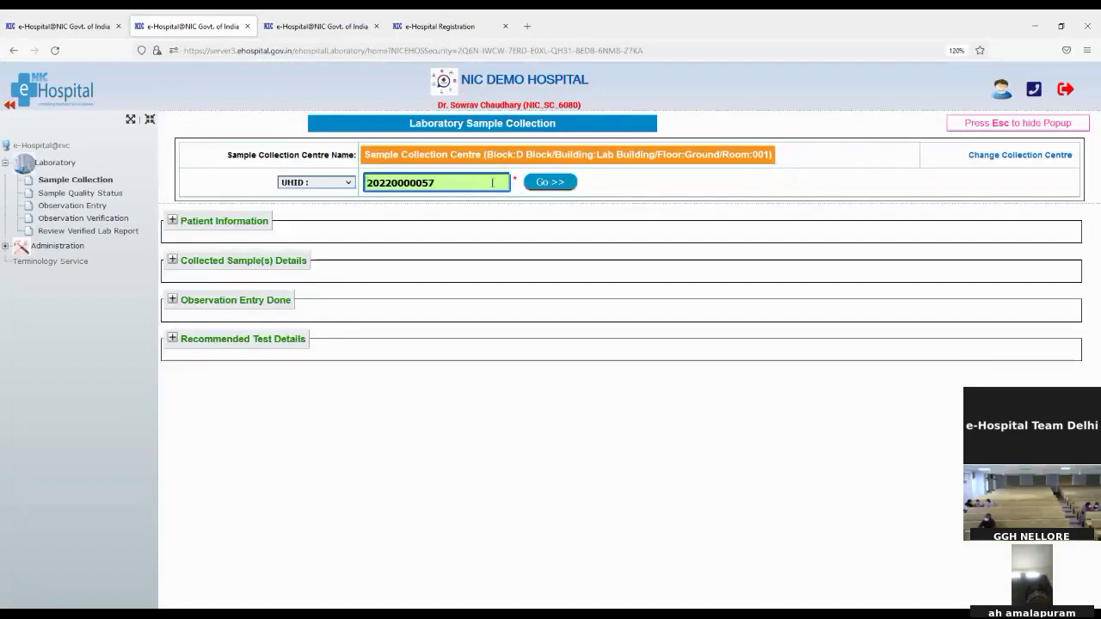
click(548, 182)
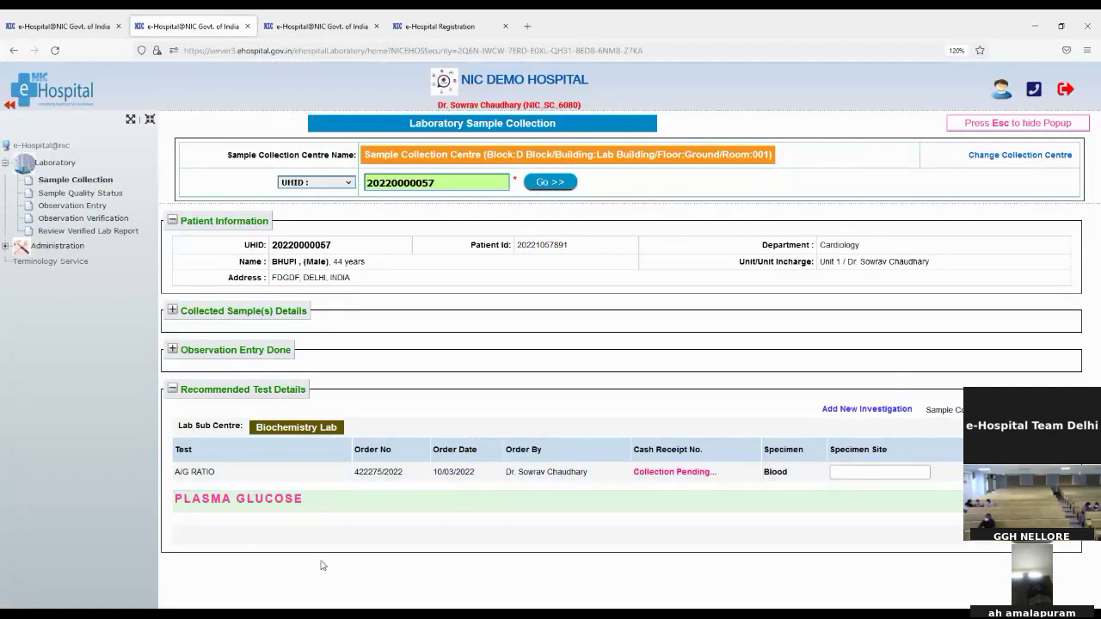
Review the PLASMA GLUCOSE sub-tests, then bring up the Collected Sample Quality Status page
click(254, 502)
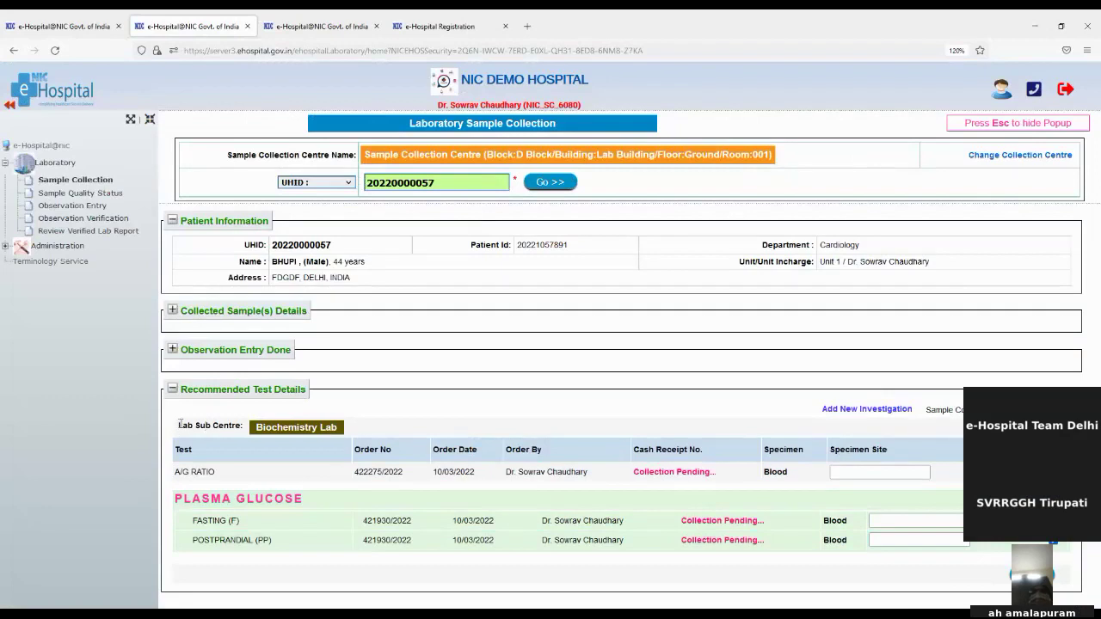
drag(181, 425, 229, 424)
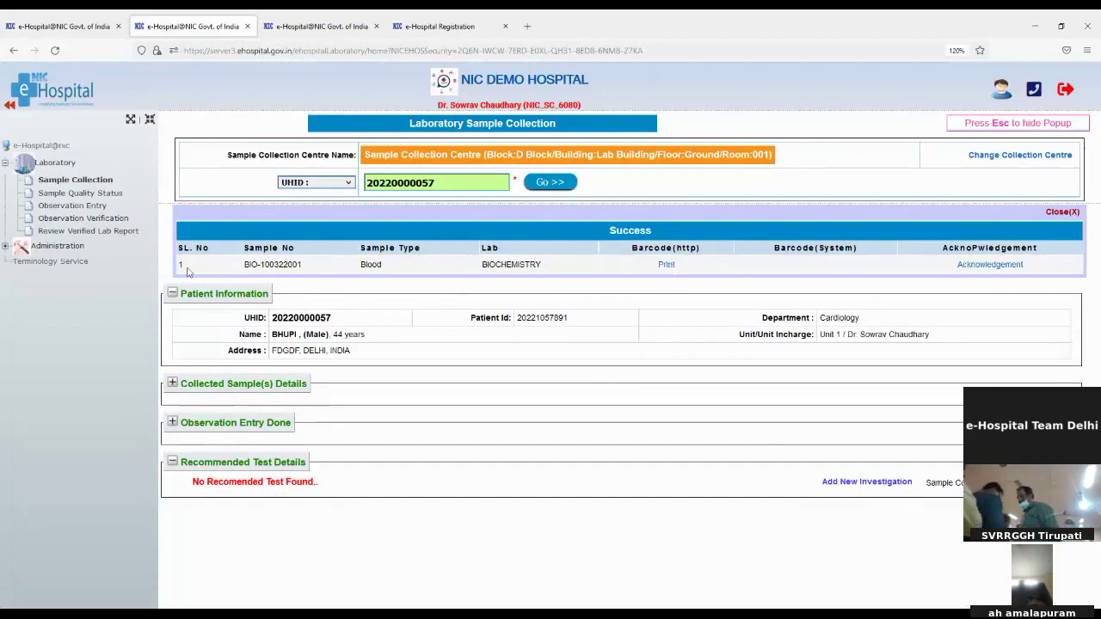
click(52, 194)
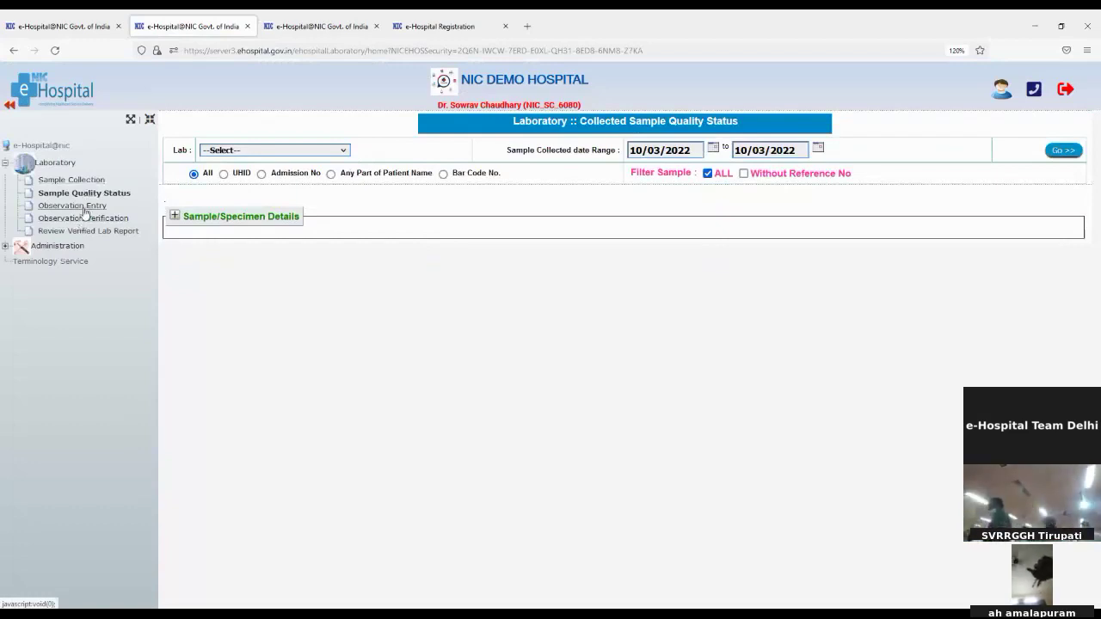
In Observation Entry, list Biochemistry Lab samples and open sample BIO-100322001
click(87, 206)
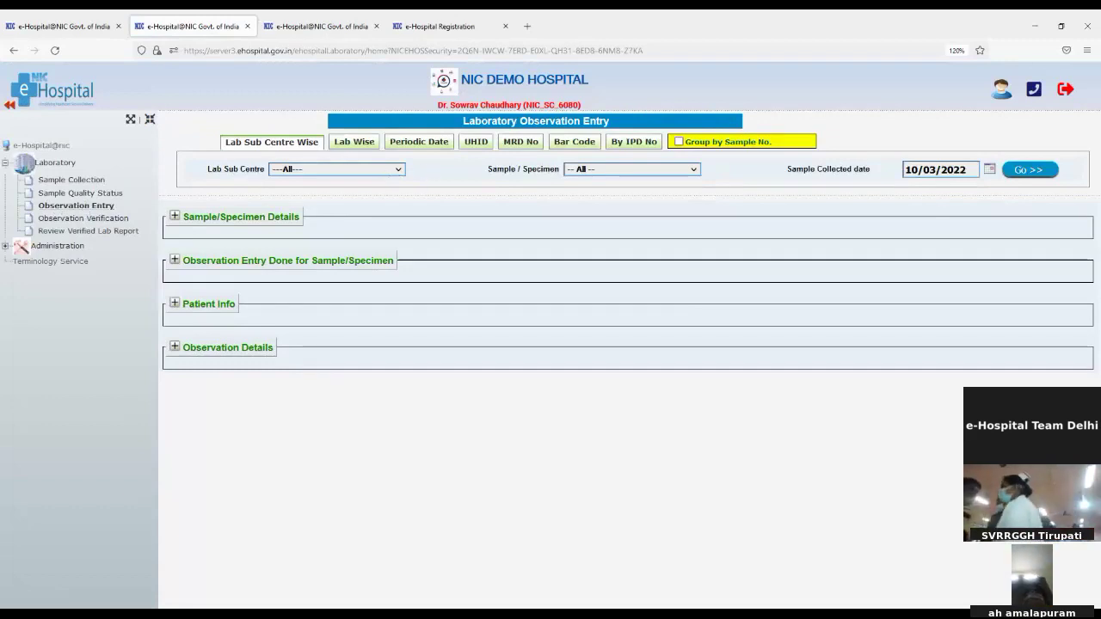
click(365, 205)
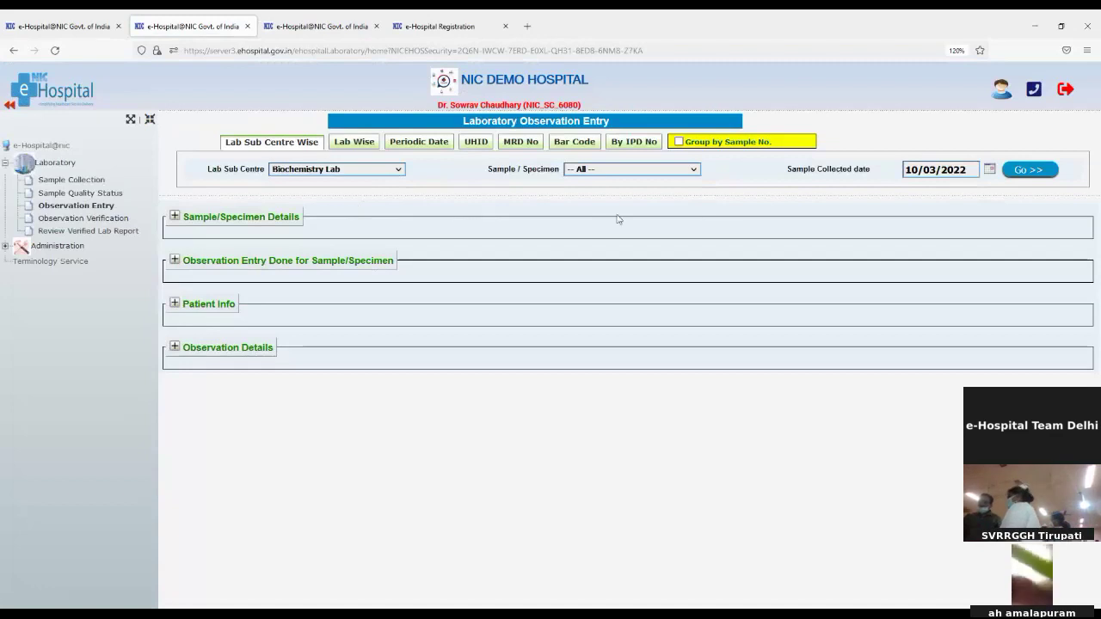
click(1050, 172)
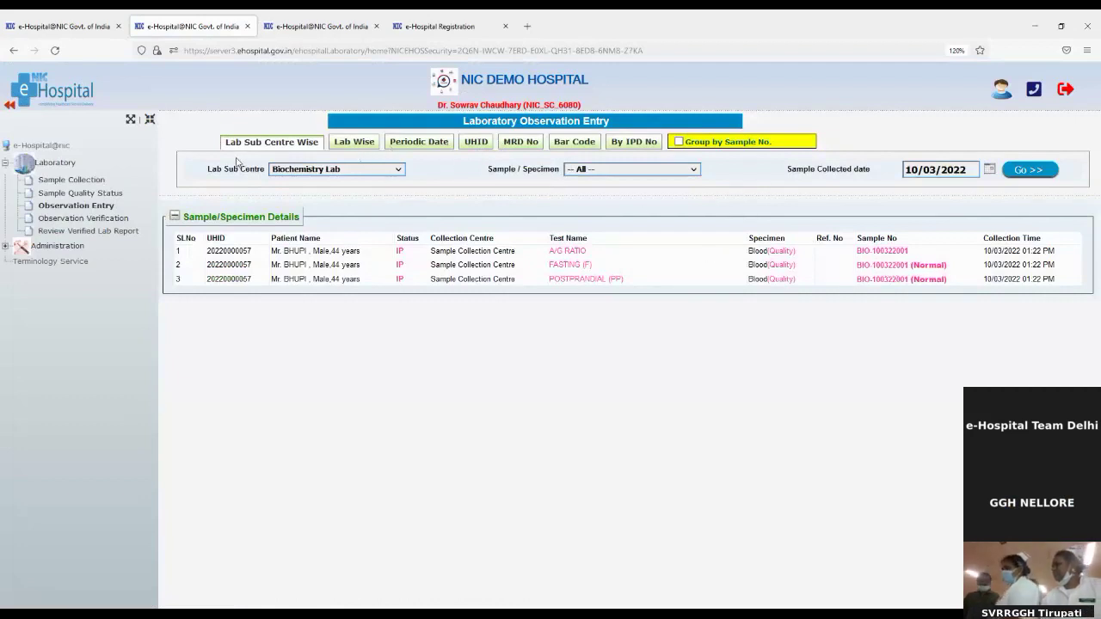
click(869, 252)
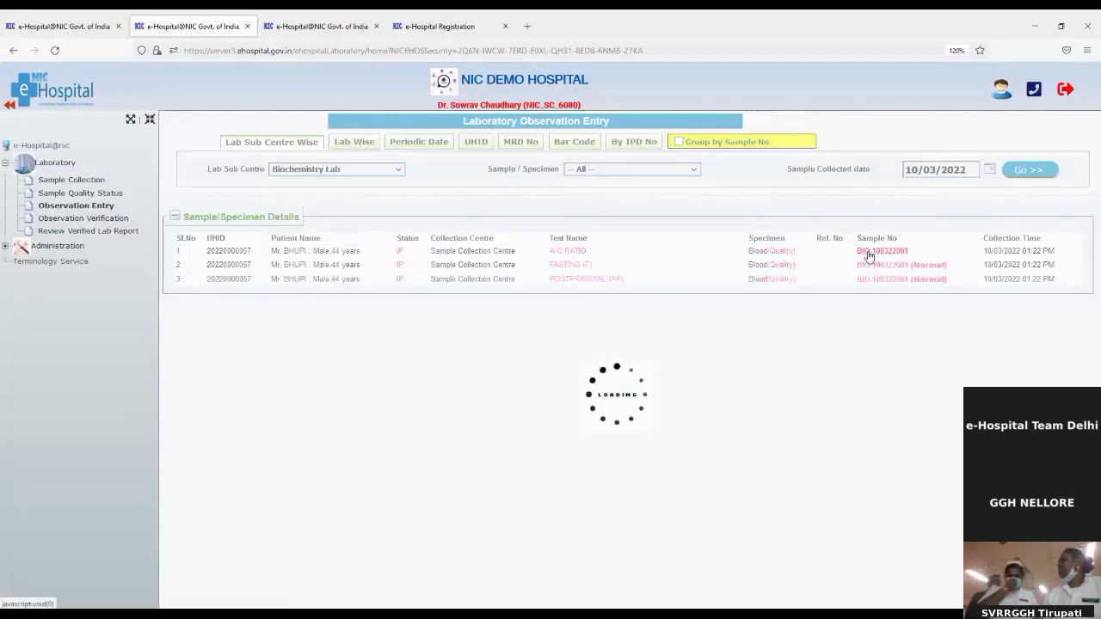
scroll(519, 567, down, 1)
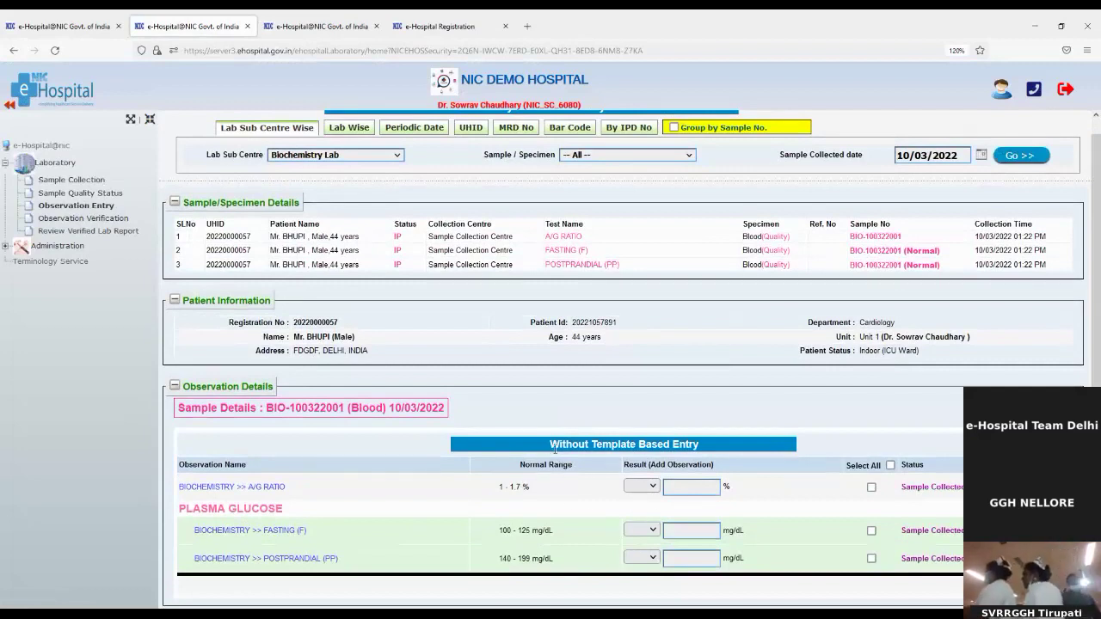
drag(553, 445, 708, 446)
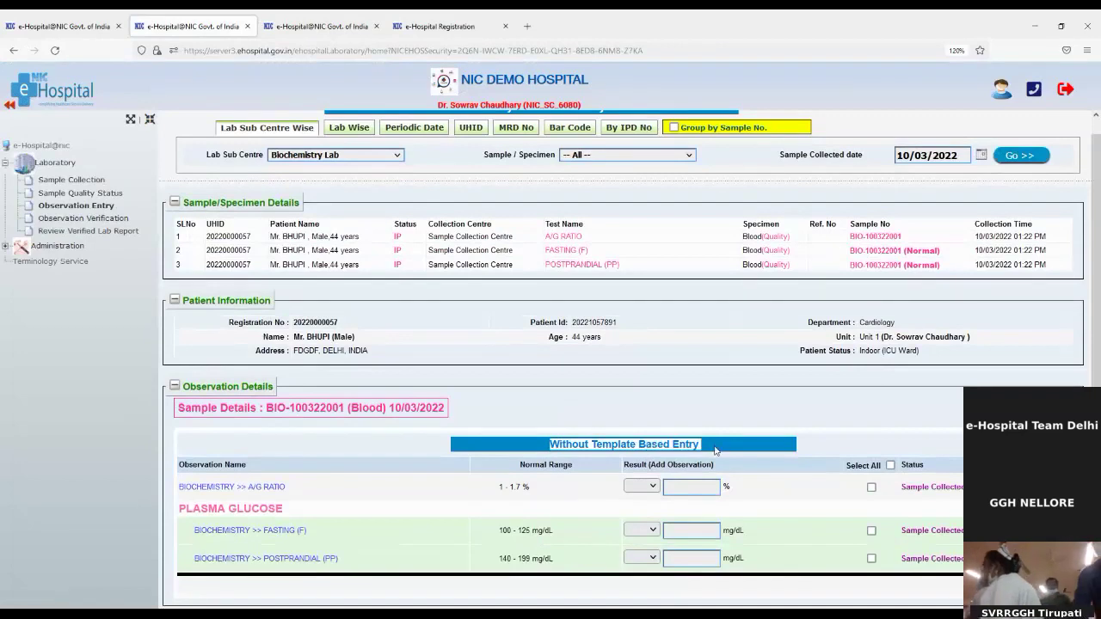
Enter A/G ratio 1.8, fasting glucose 110 and postprandial glucose 200, and save them
click(683, 485)
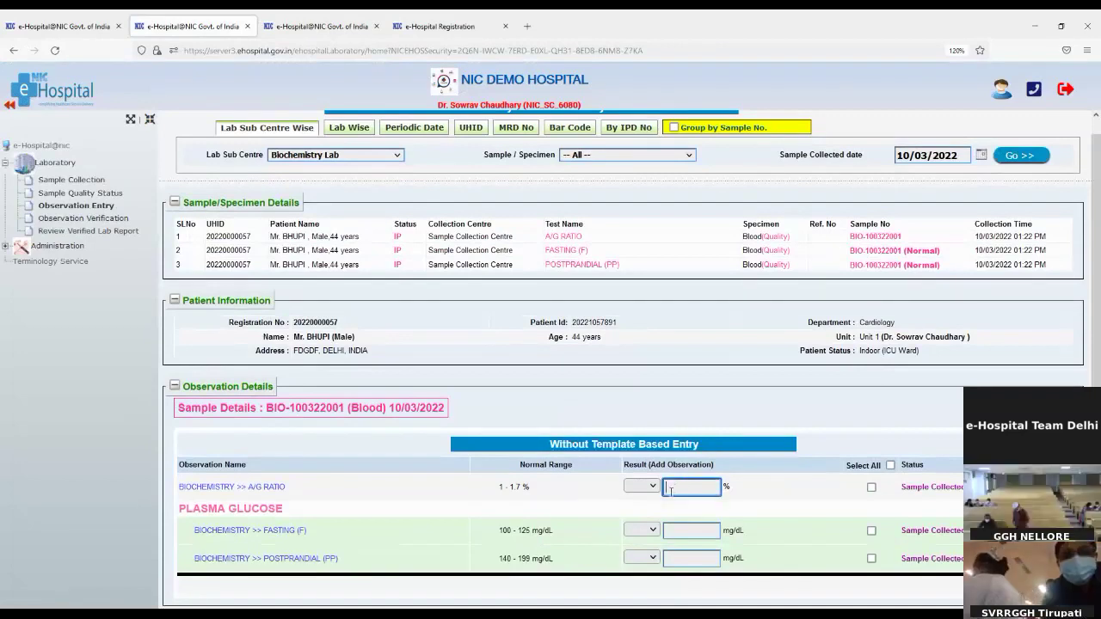
drag(501, 487, 530, 488)
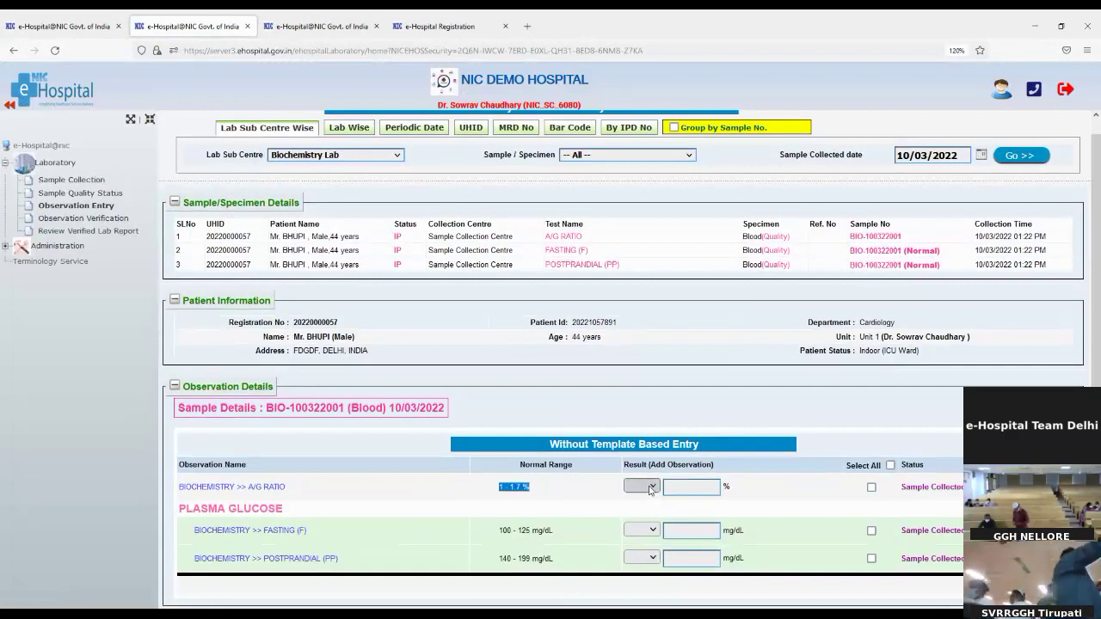
click(692, 486)
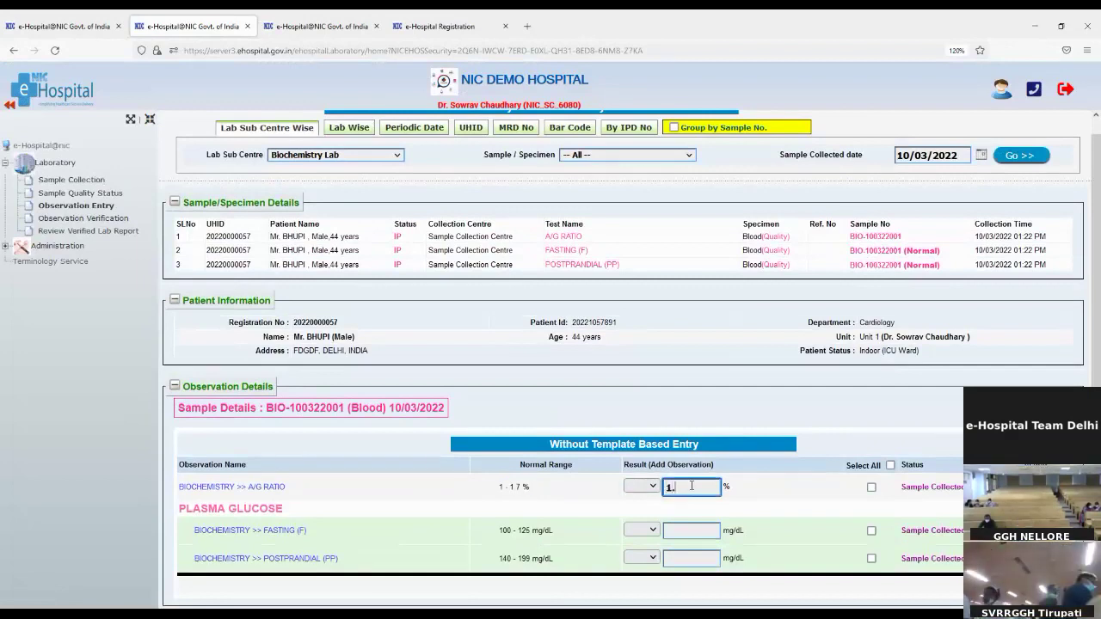
click(695, 528)
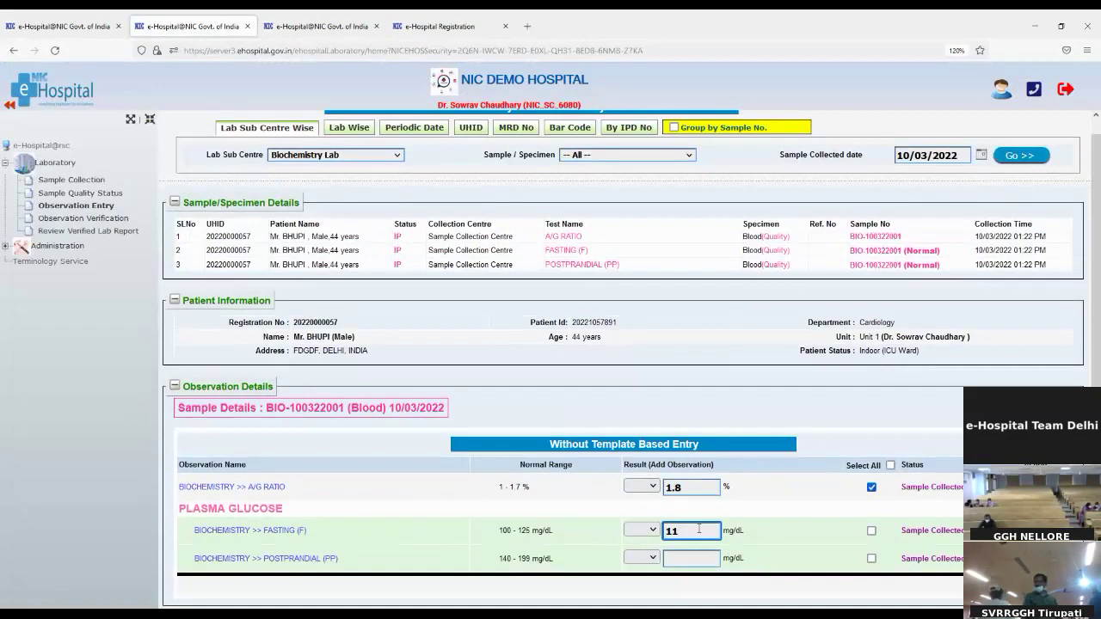
click(692, 556)
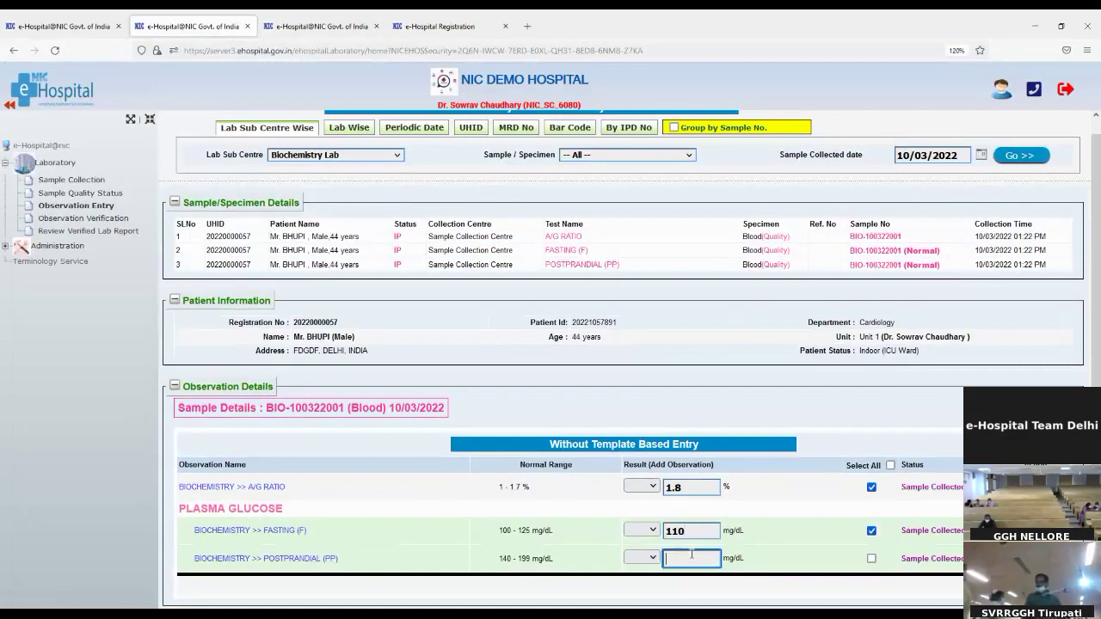
text(200)
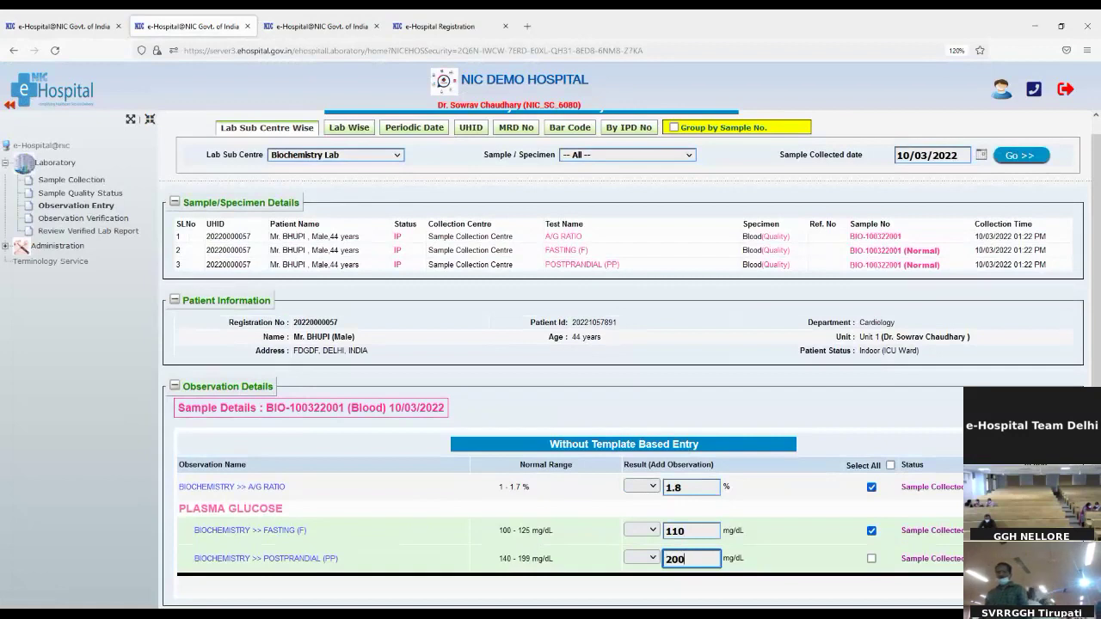
key(Tab)
key(Return)
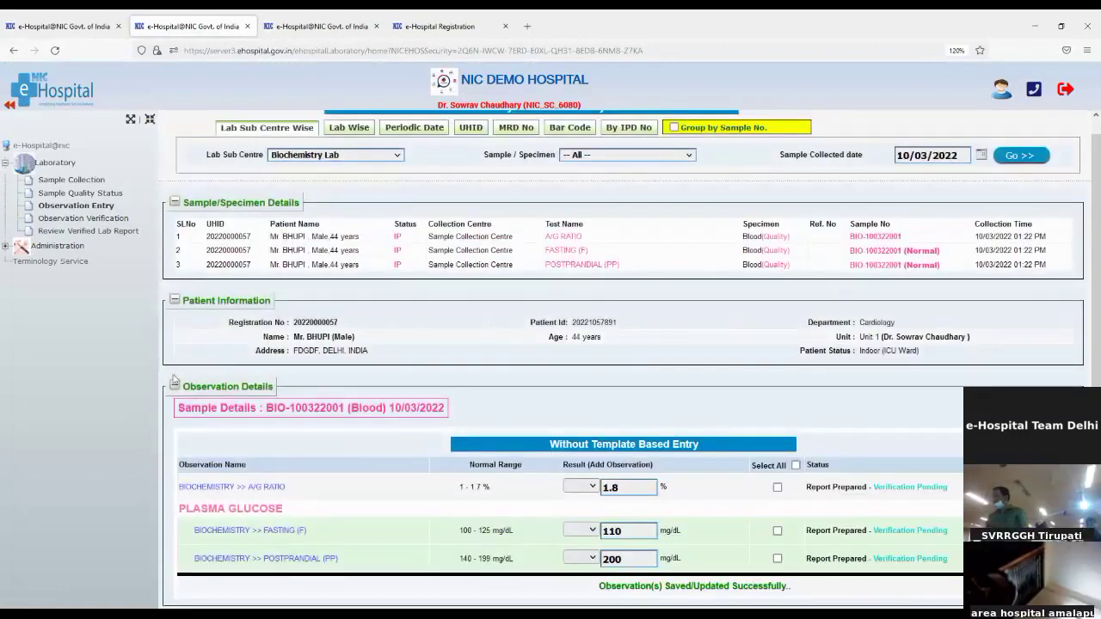
click(58, 220)
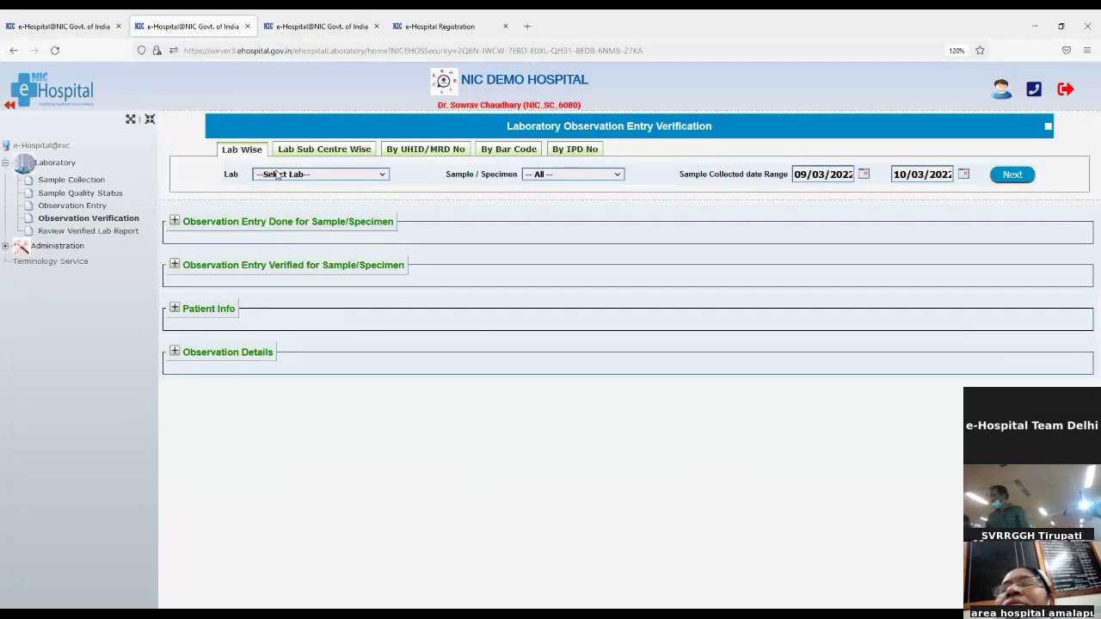
click(282, 212)
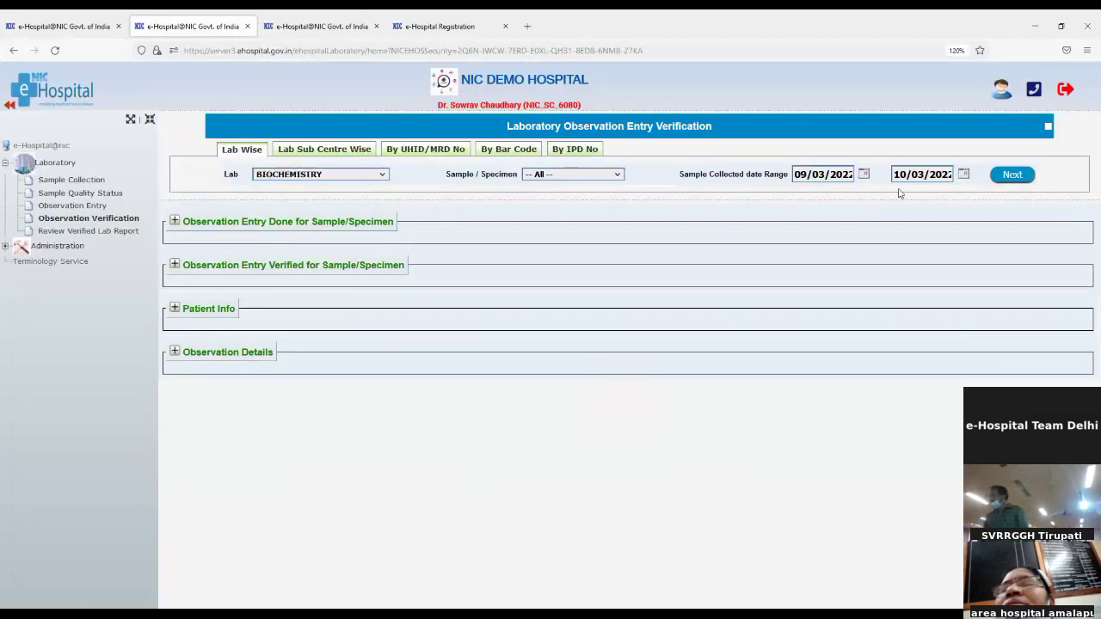
click(1024, 178)
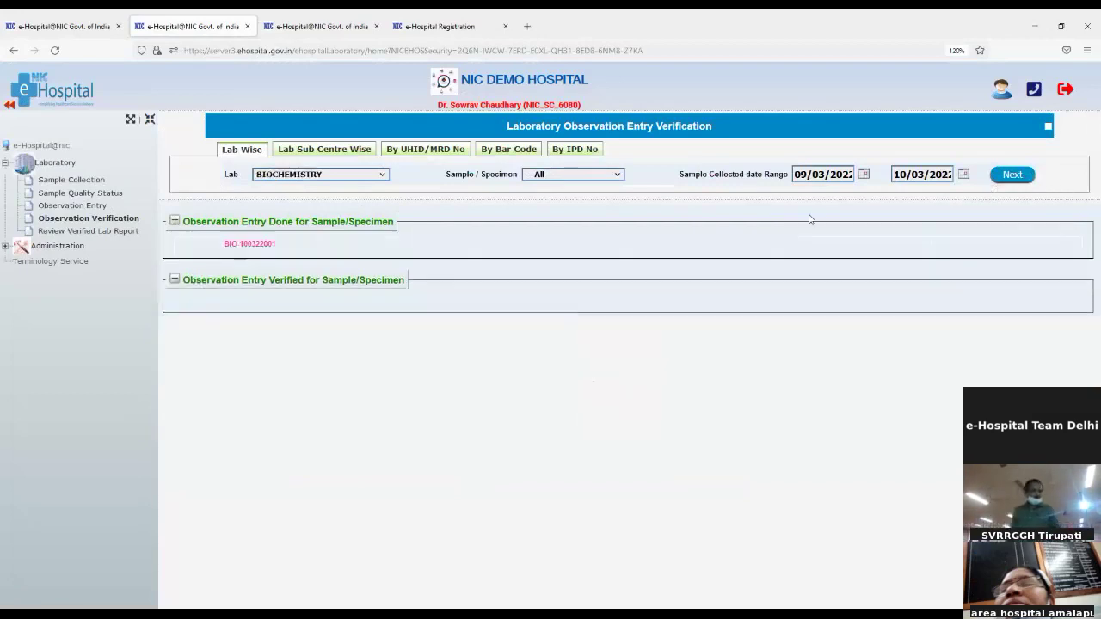
click(247, 245)
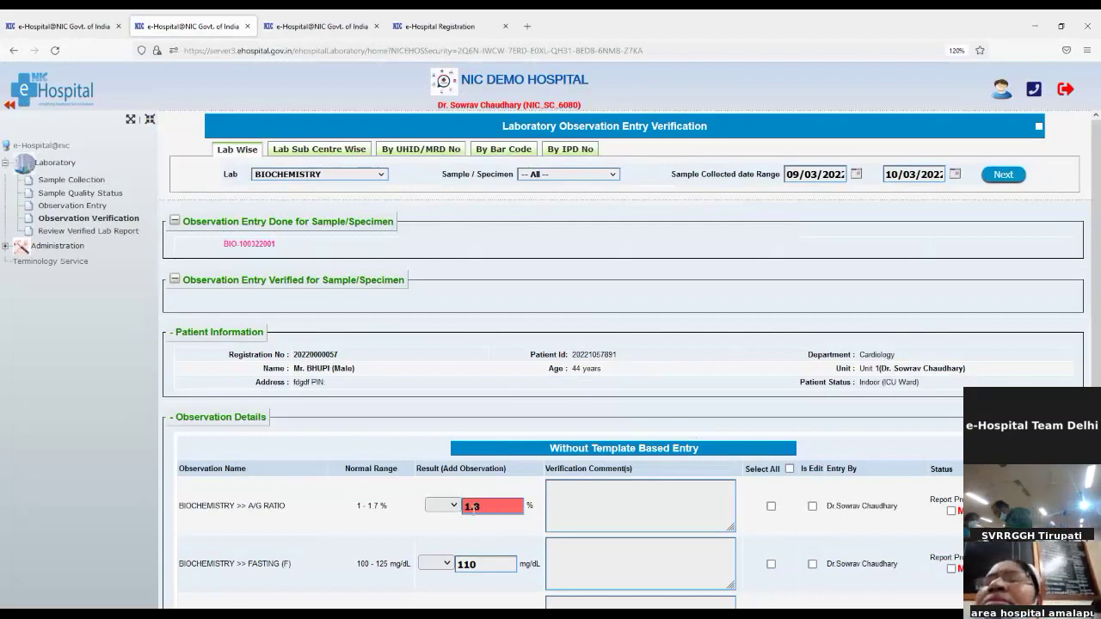
click(602, 509)
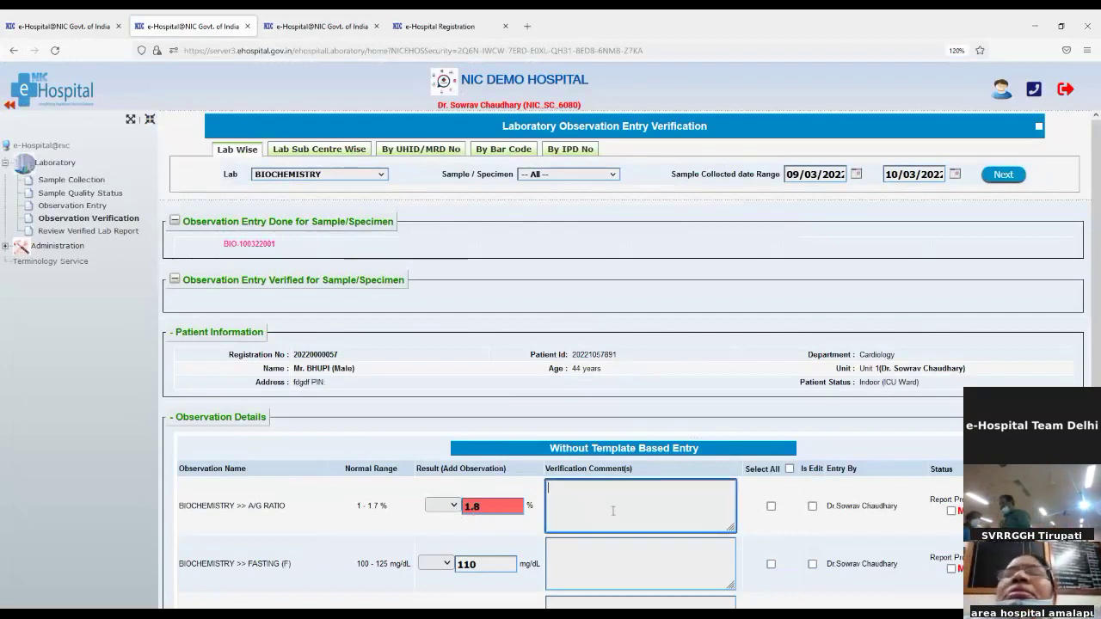
scroll(709, 543, down, 2)
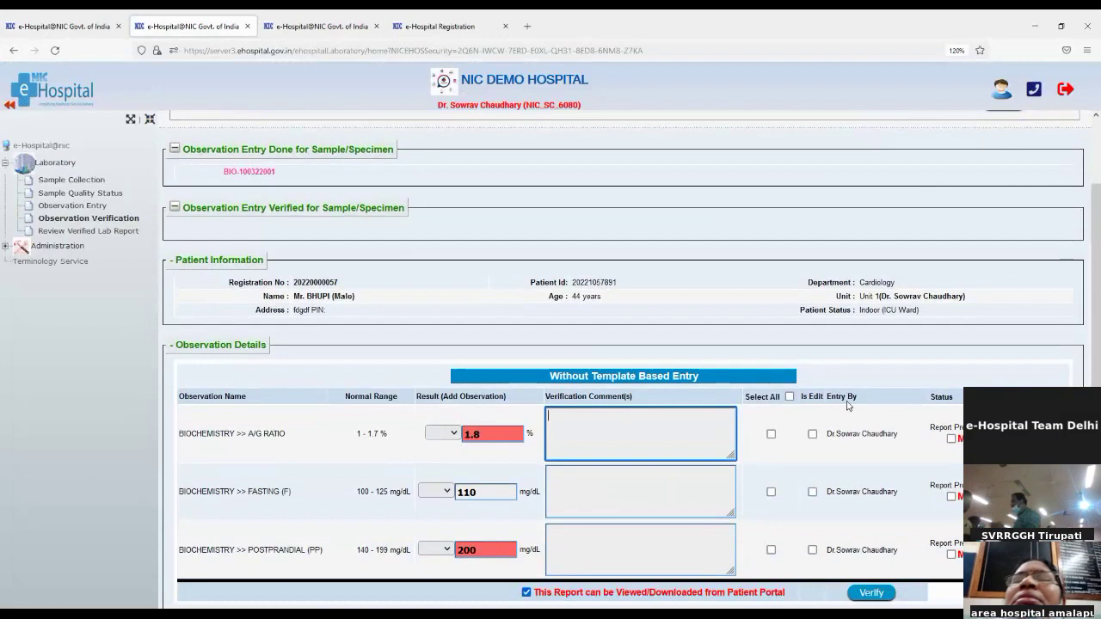
click(790, 397)
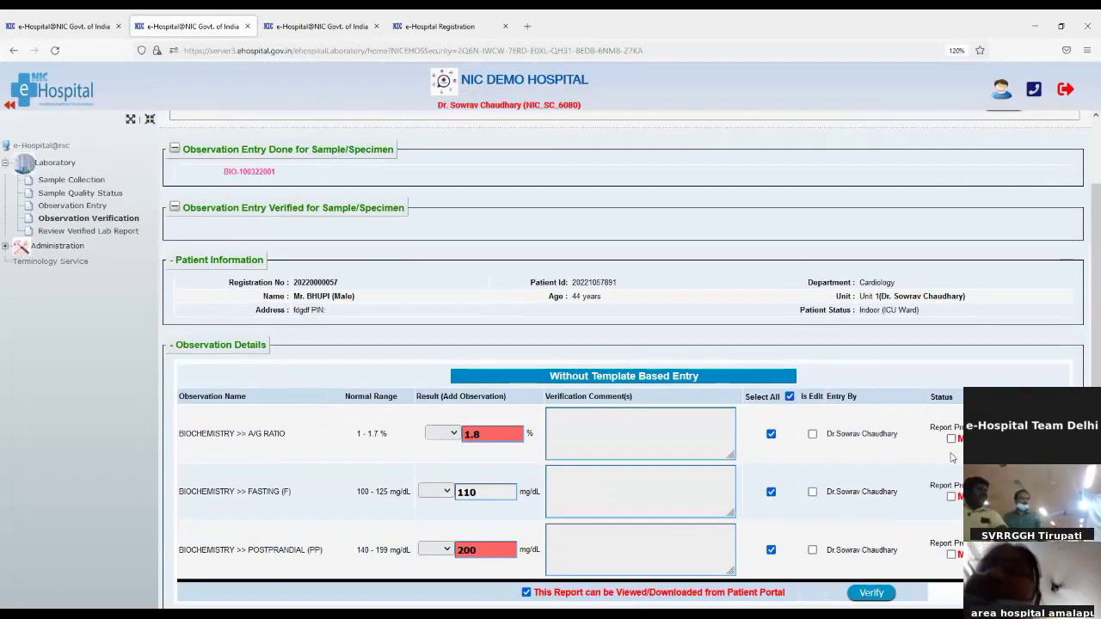
click(853, 600)
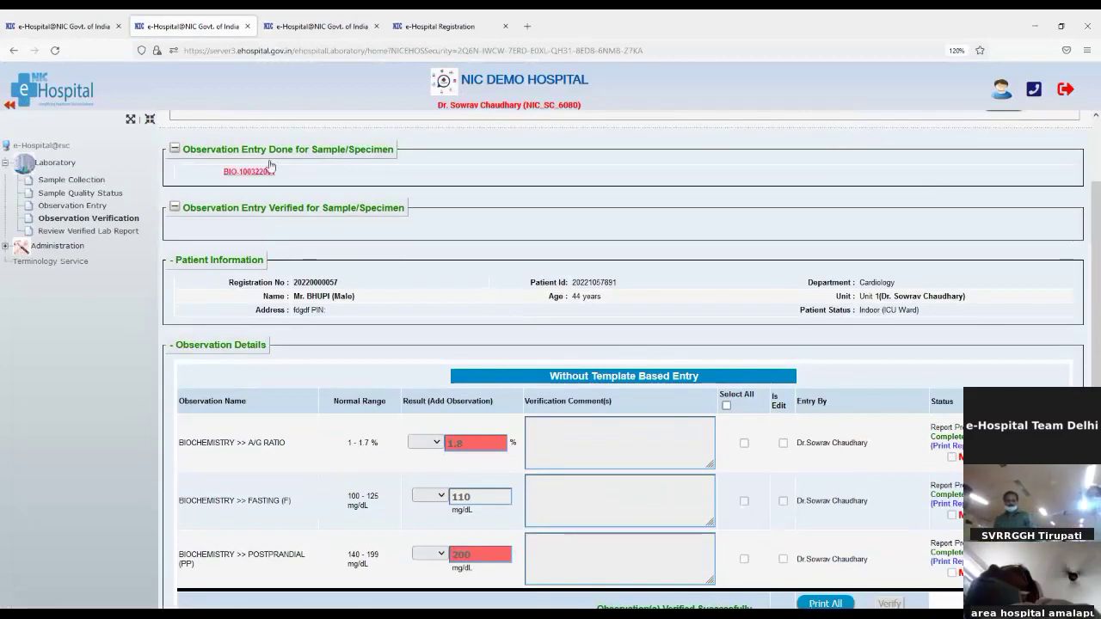
click(334, 29)
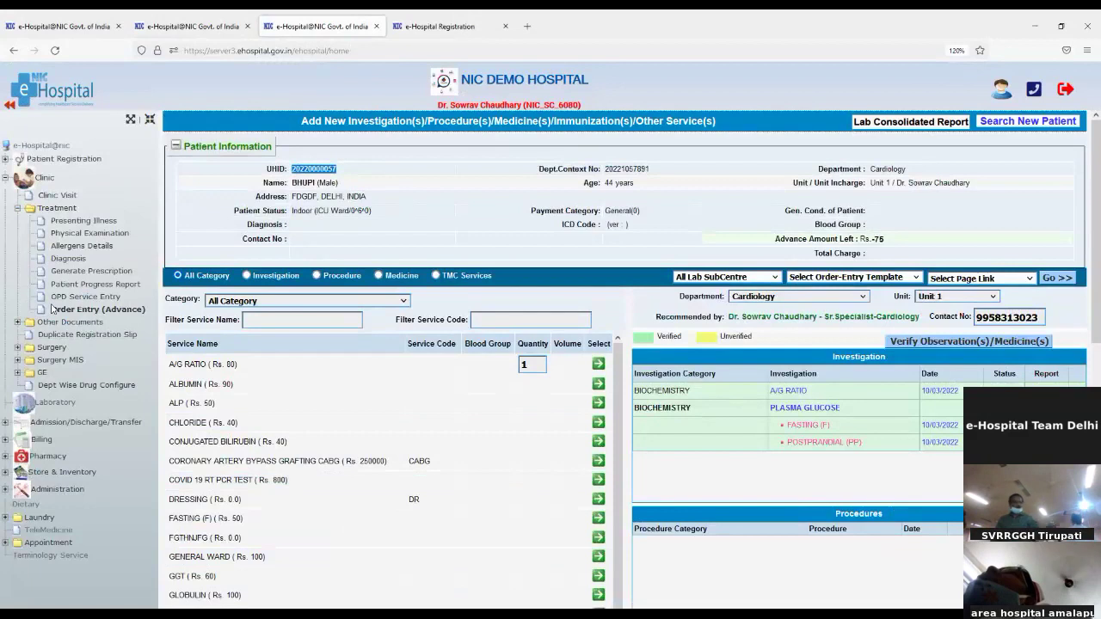
Refresh statuses, check the observation report's abnormal postprandial value 200, then open the Lab Consolidated Report
click(68, 311)
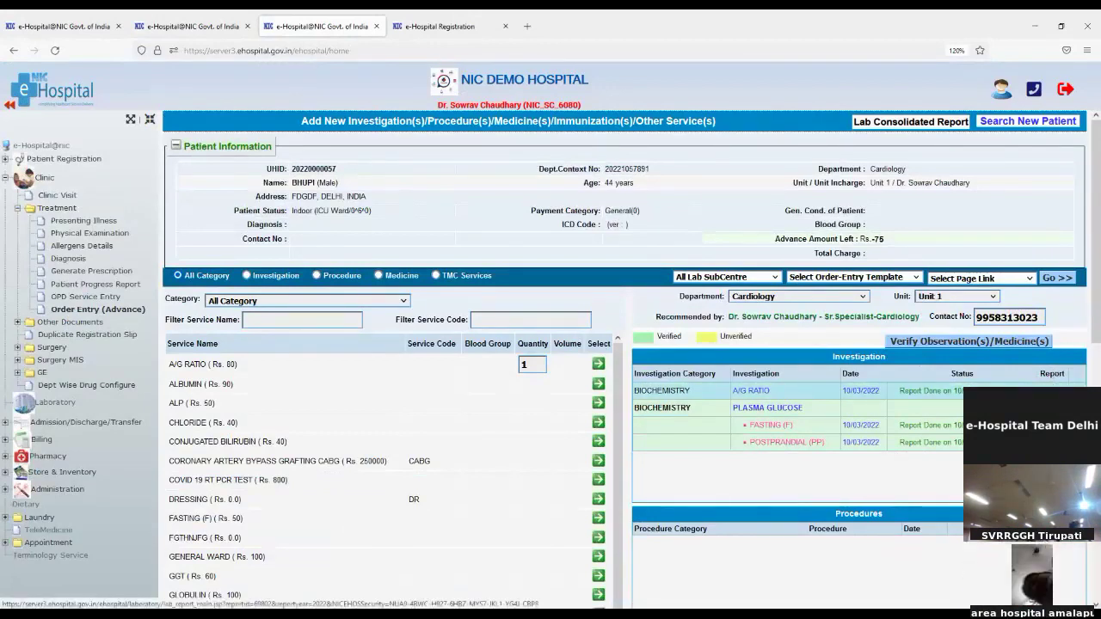
click(1050, 390)
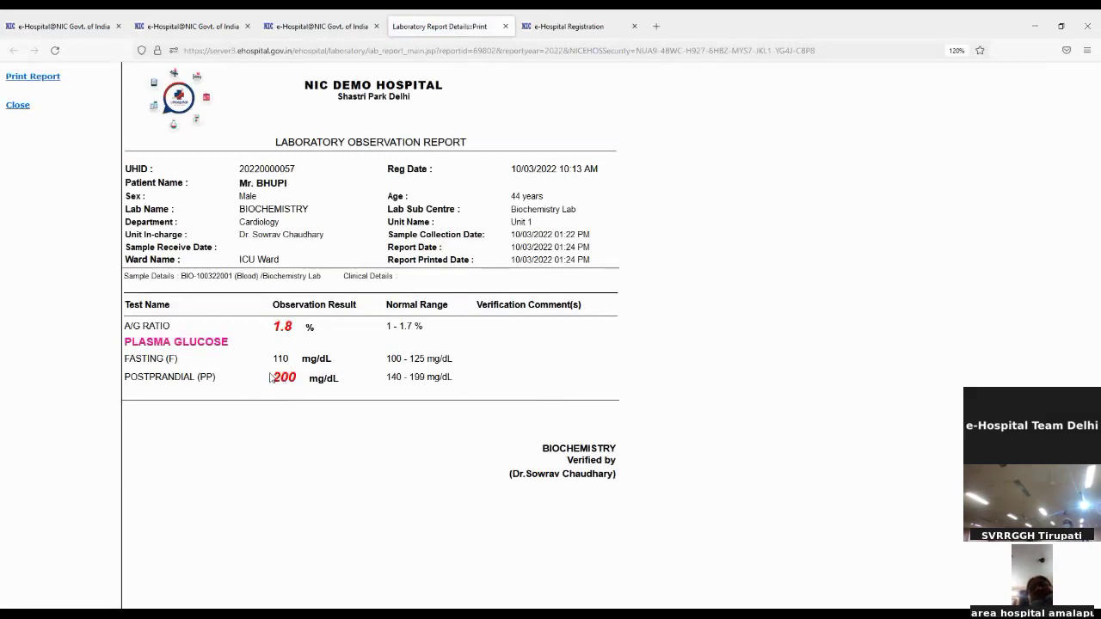
drag(278, 373, 300, 375)
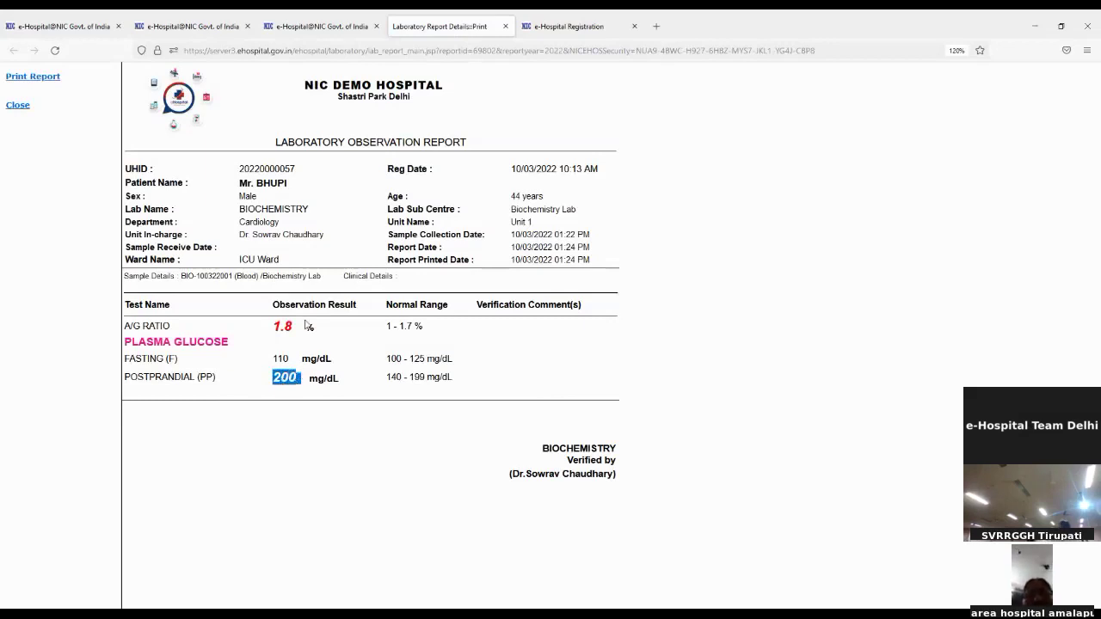
click(311, 26)
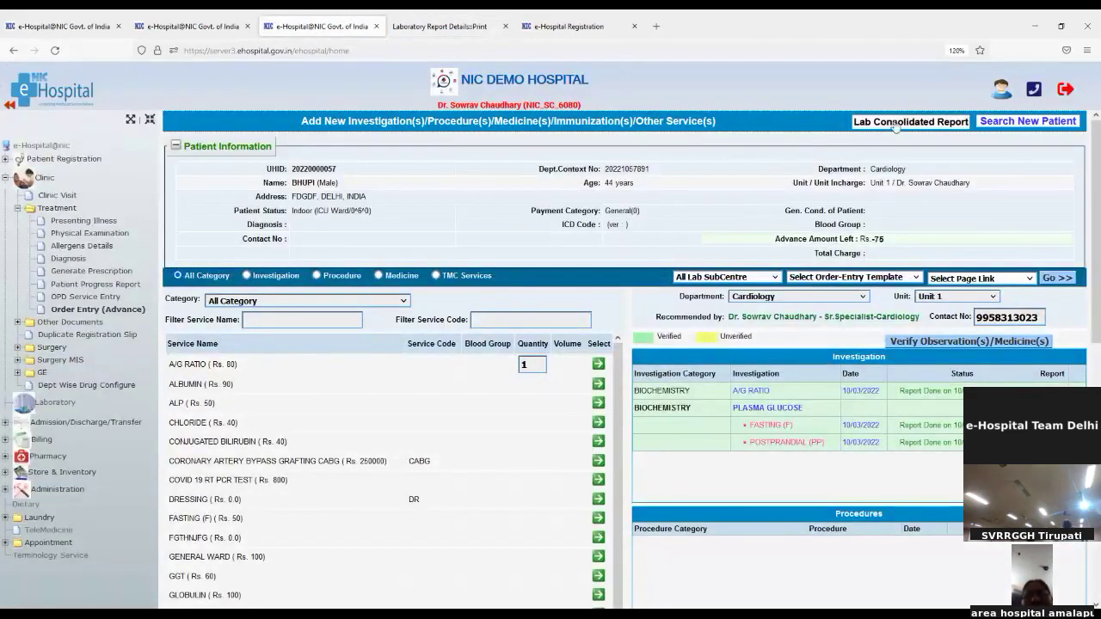
click(896, 123)
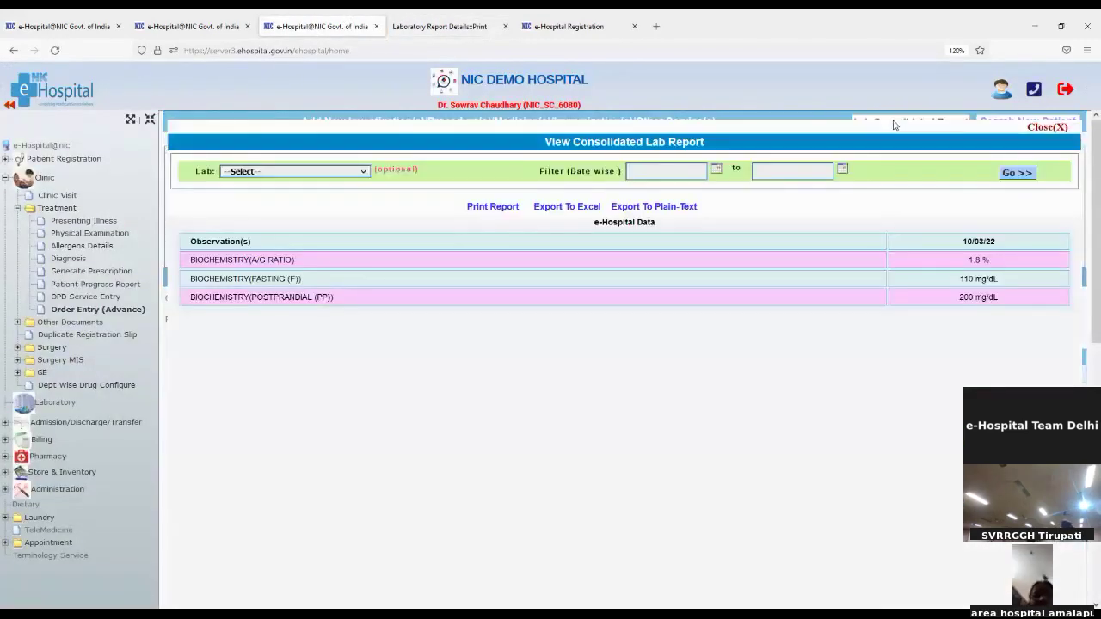
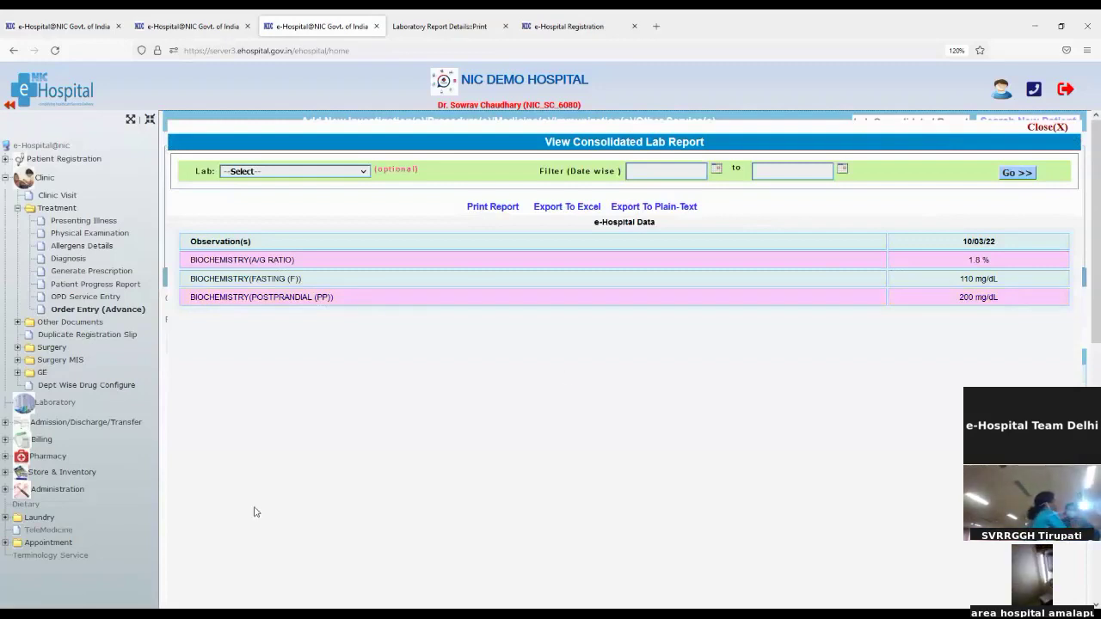
Close the lab report and open Document Upload under Other Documents for the cardiology patient
click(1043, 128)
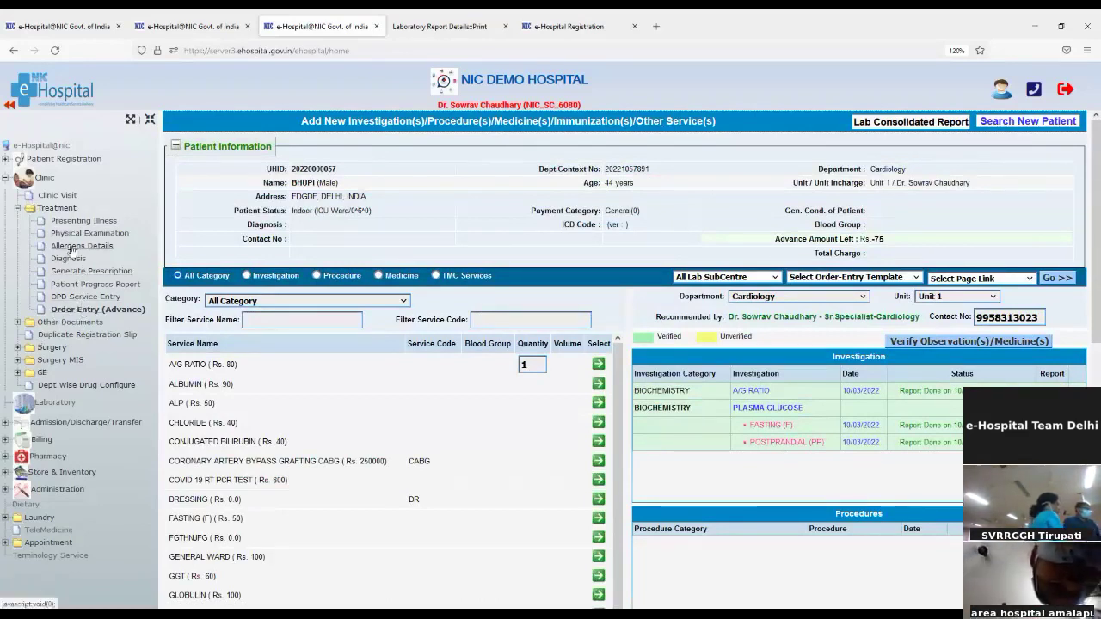
click(18, 209)
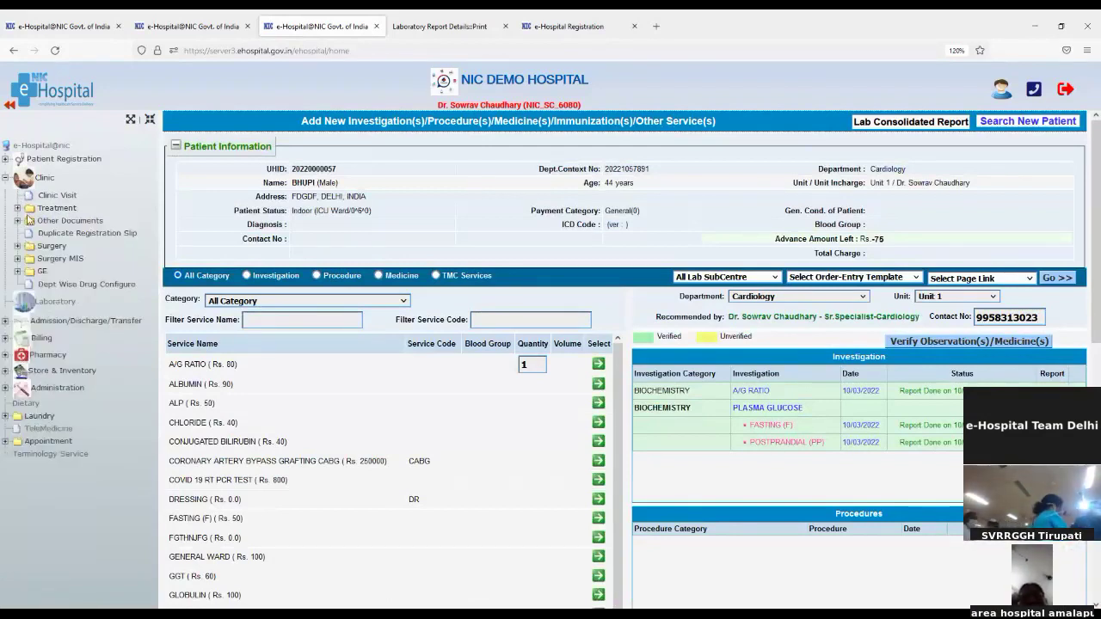
click(18, 221)
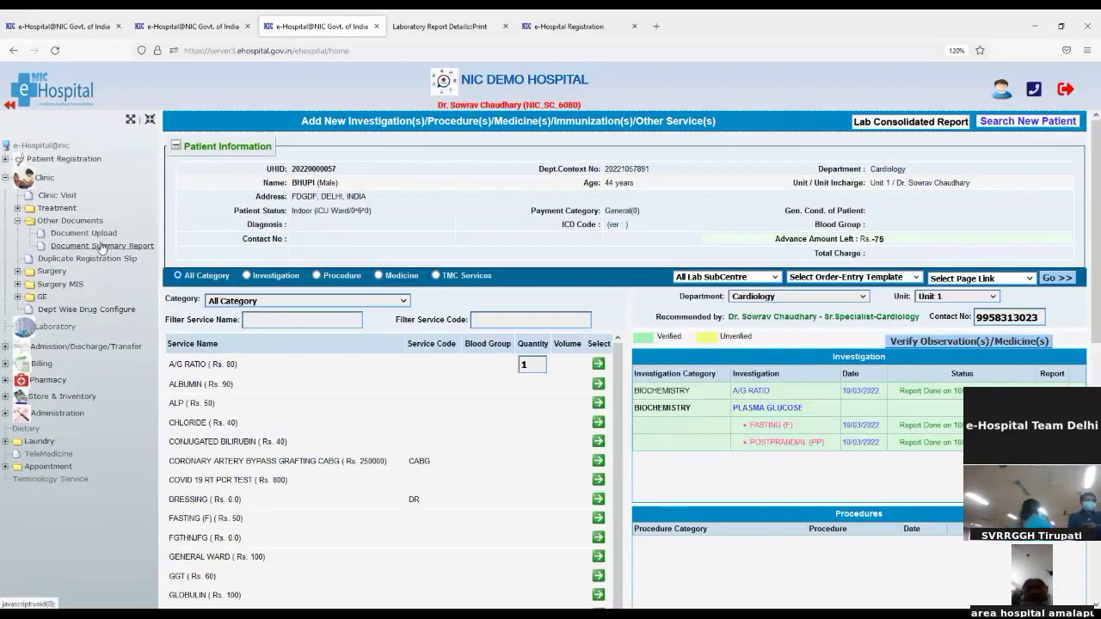
click(97, 236)
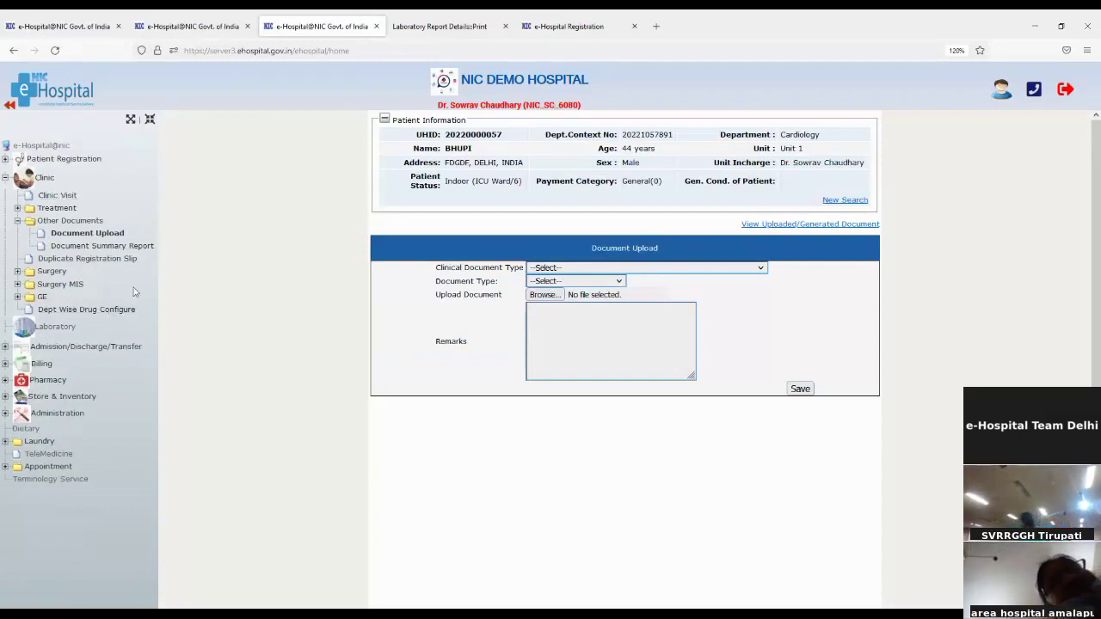
Run the document summary report for 01/03/2022 to 10/03/2022, then open Duplicate Registration Slip
click(90, 247)
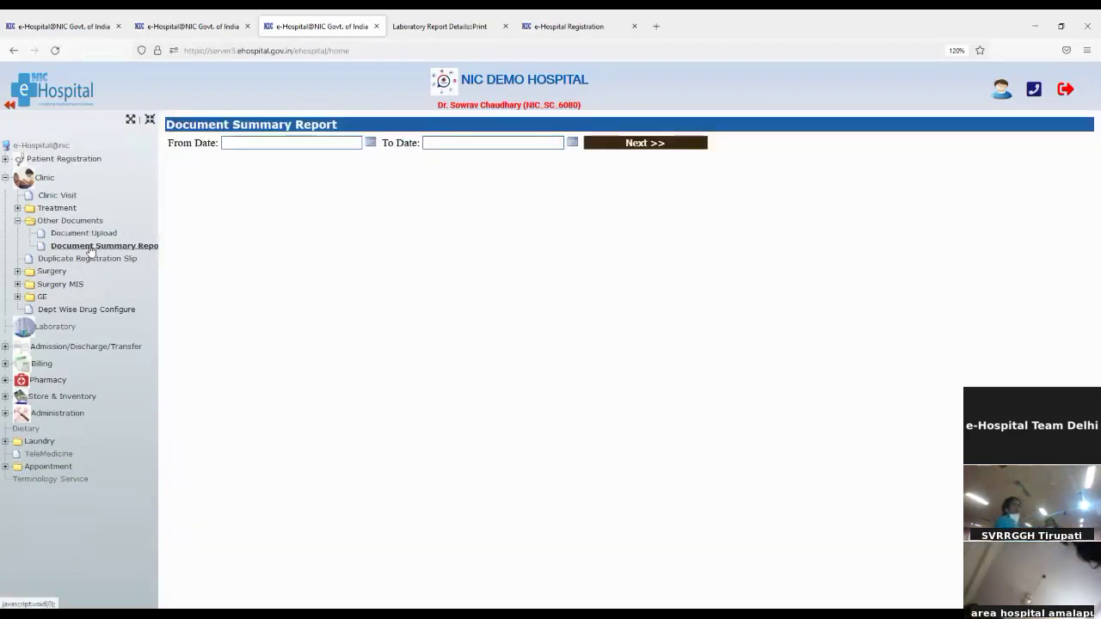
click(369, 144)
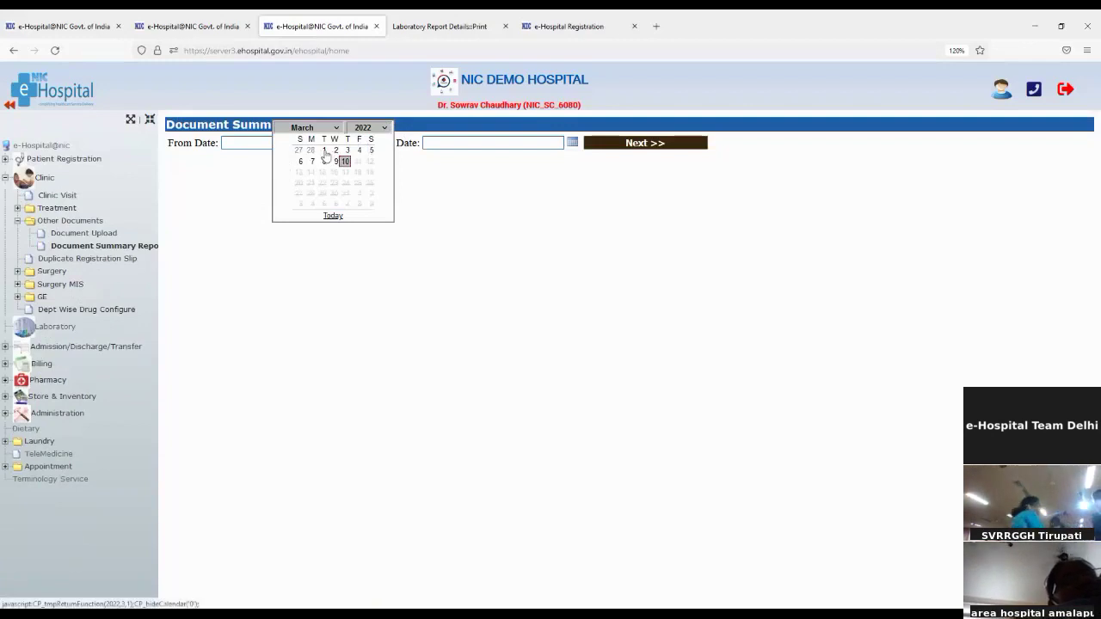
click(323, 151)
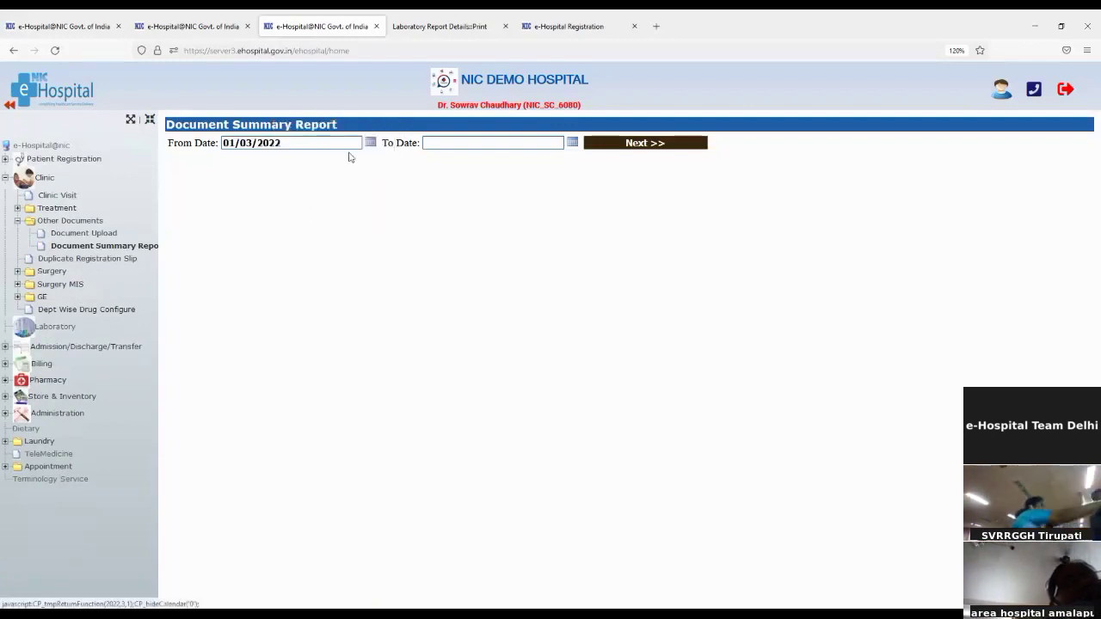
click(571, 142)
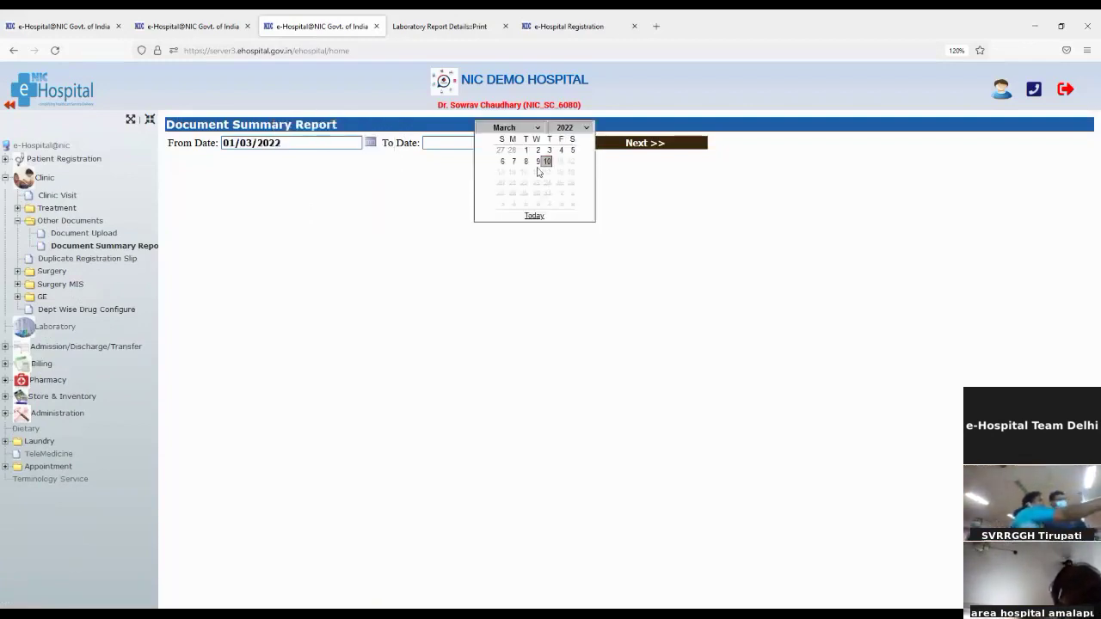
click(546, 163)
click(615, 146)
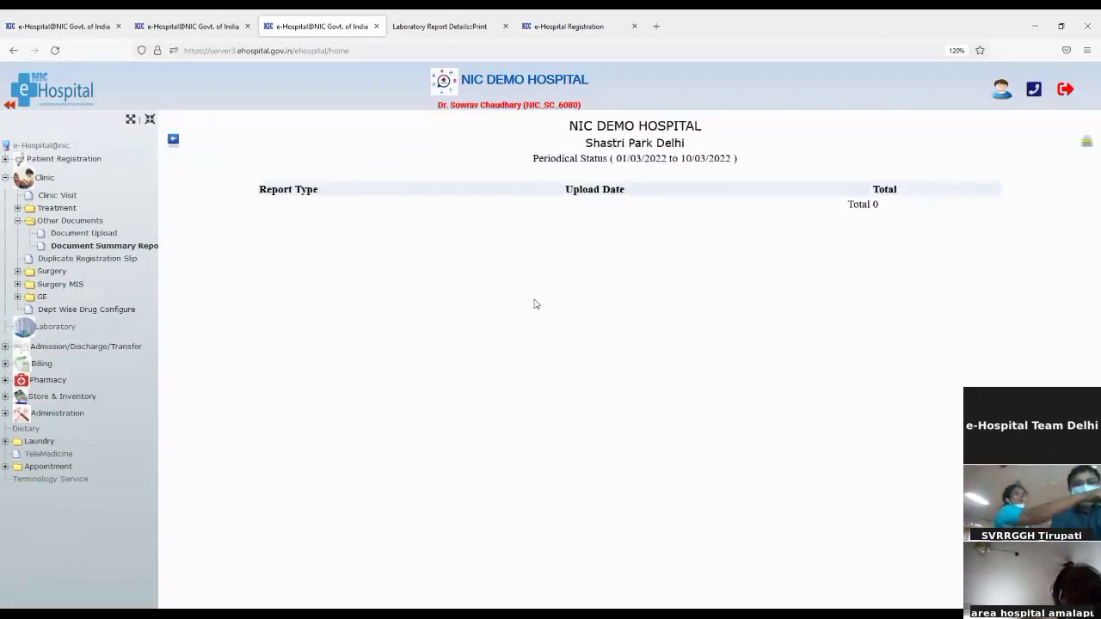
click(88, 259)
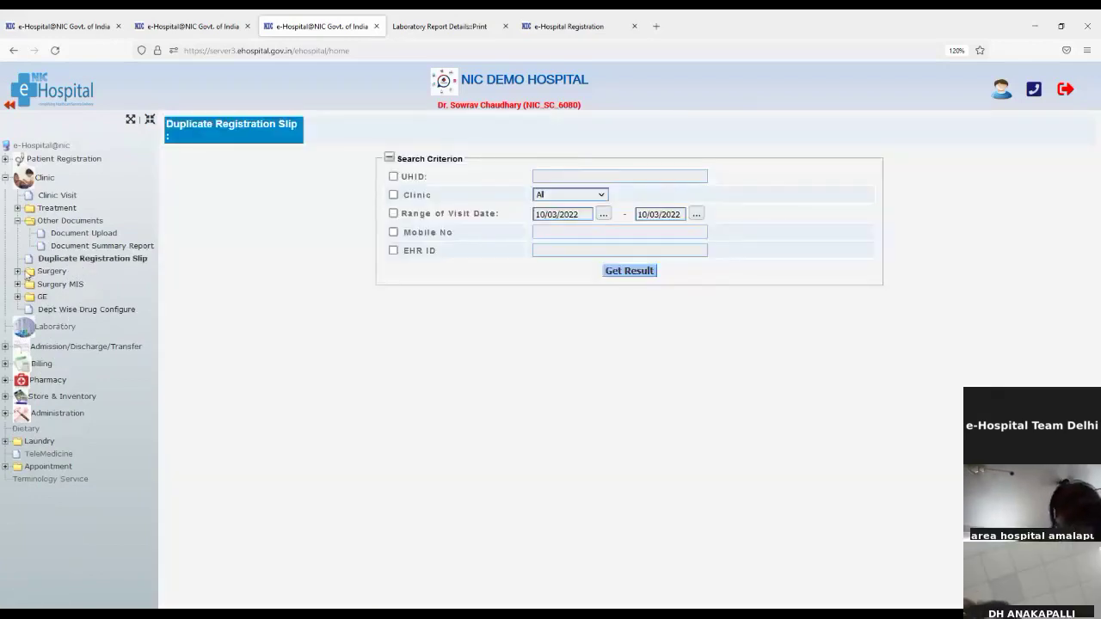
Collapse Other Documents and open Consolidated OT Schedule from the Surgery menu
click(18, 223)
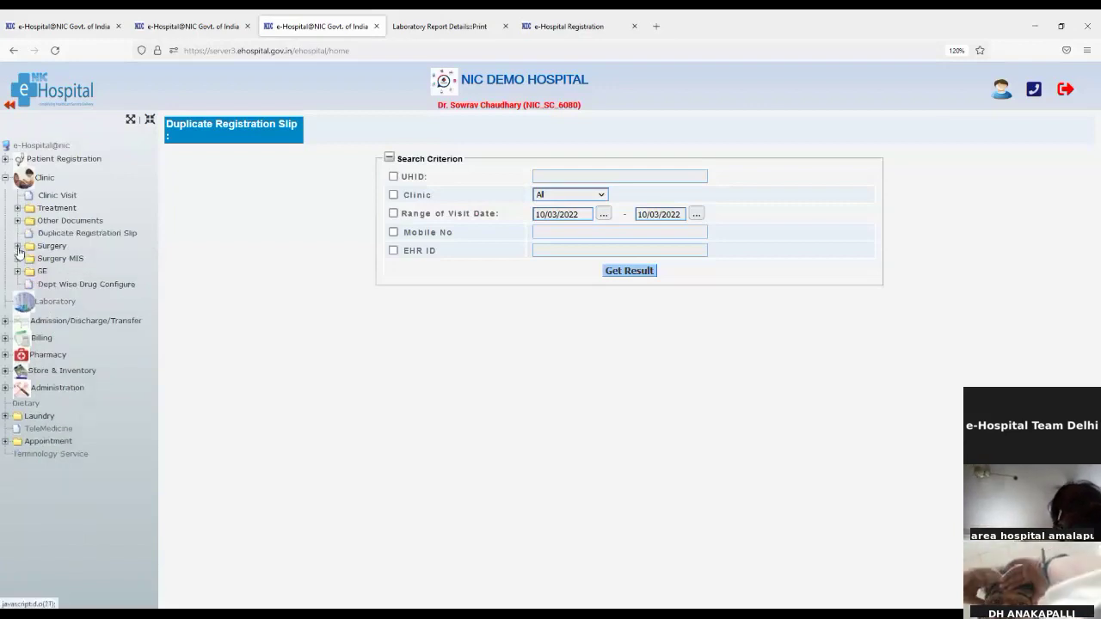
click(18, 247)
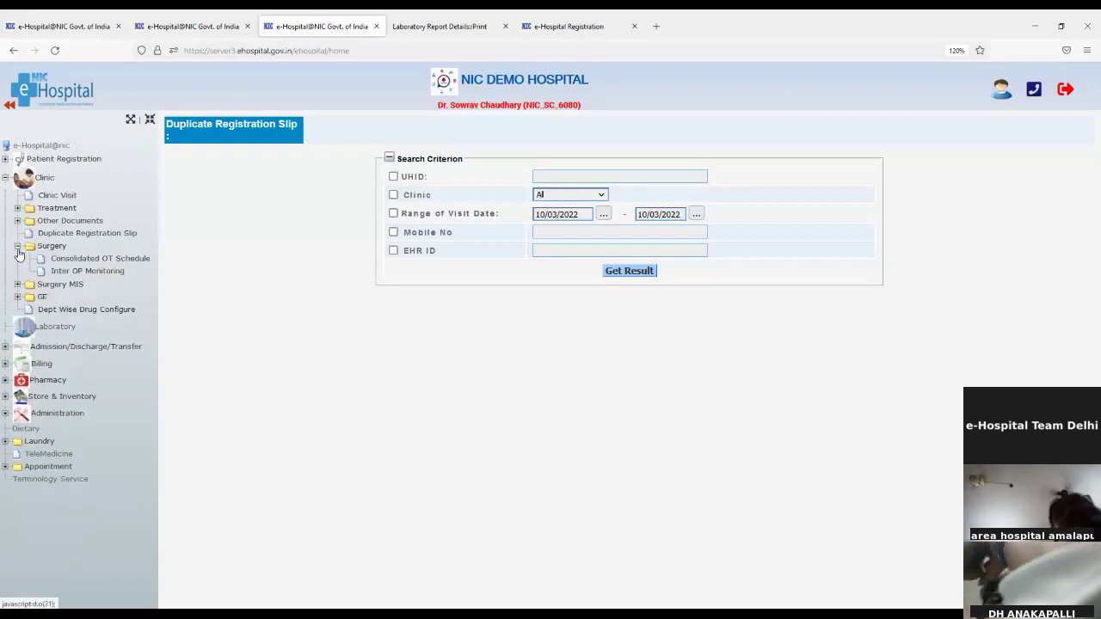
click(68, 260)
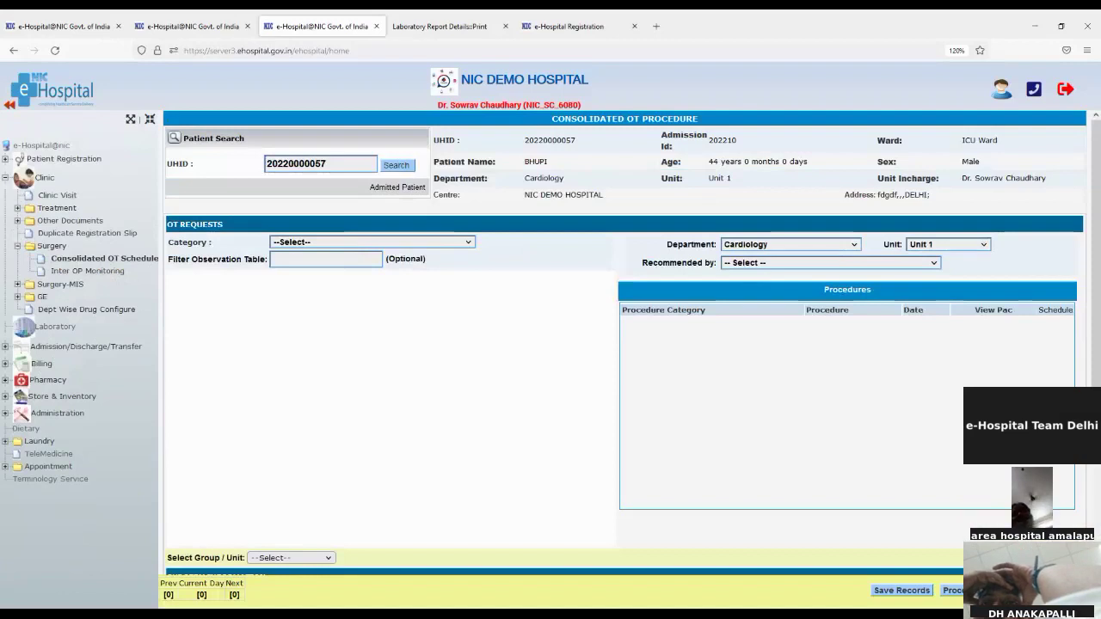
Save CABG under OT PROCEDURES, set the cardiology recommending doctor, verify it and tick Schedule
click(290, 278)
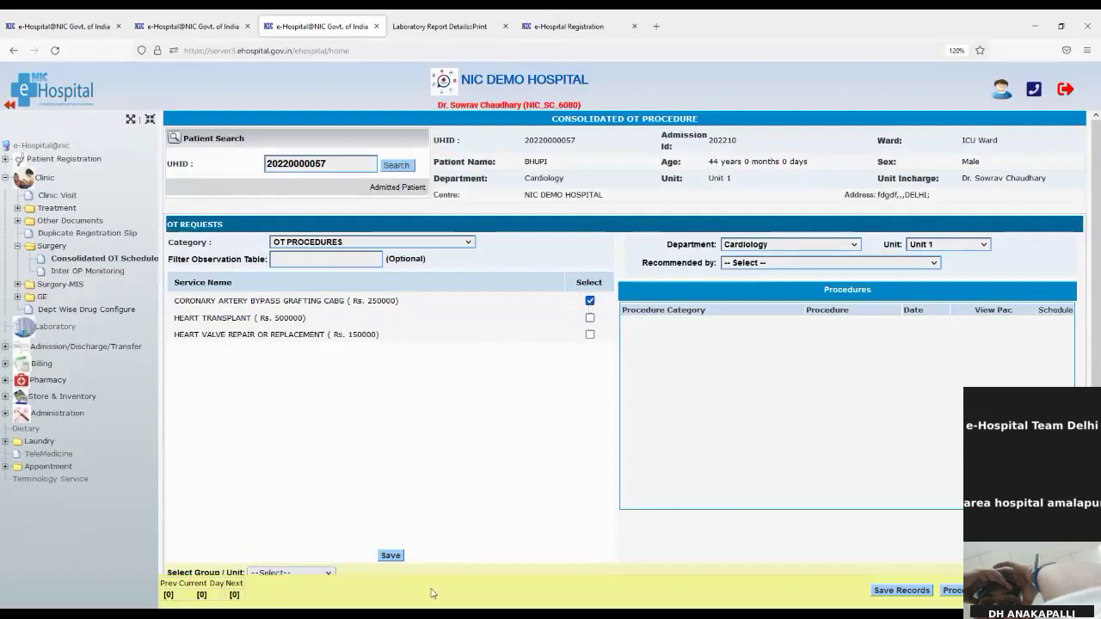
click(391, 556)
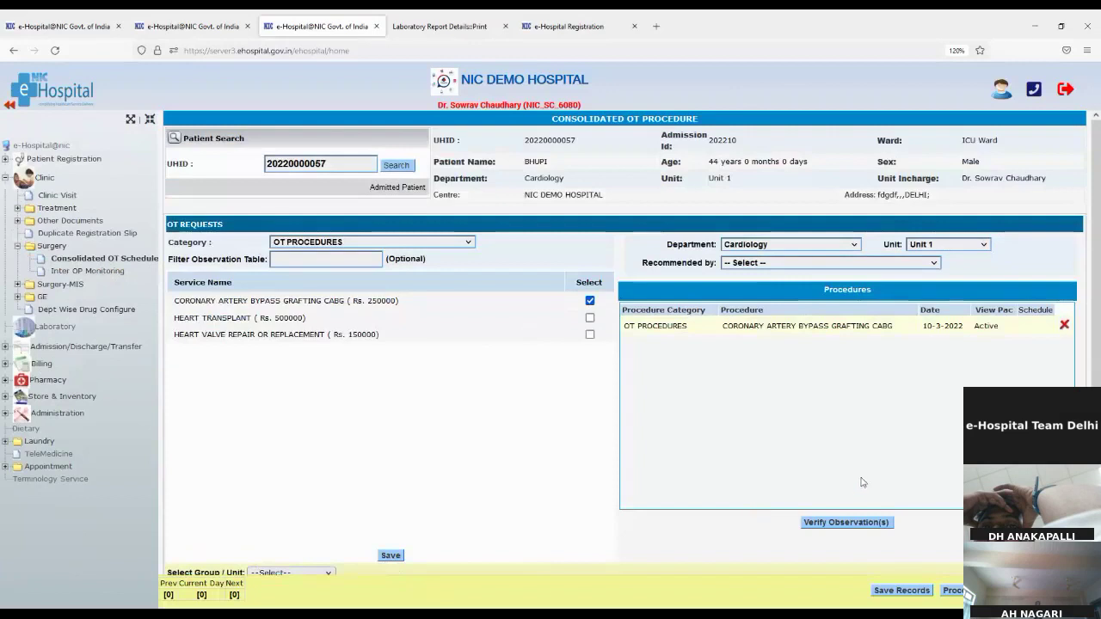
click(846, 523)
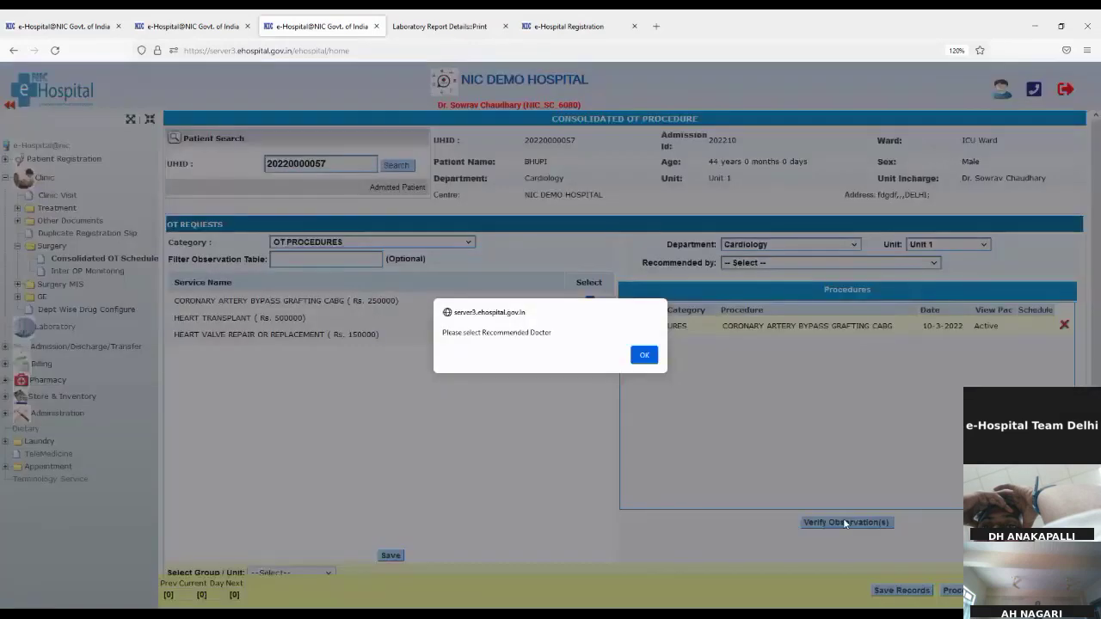
click(637, 360)
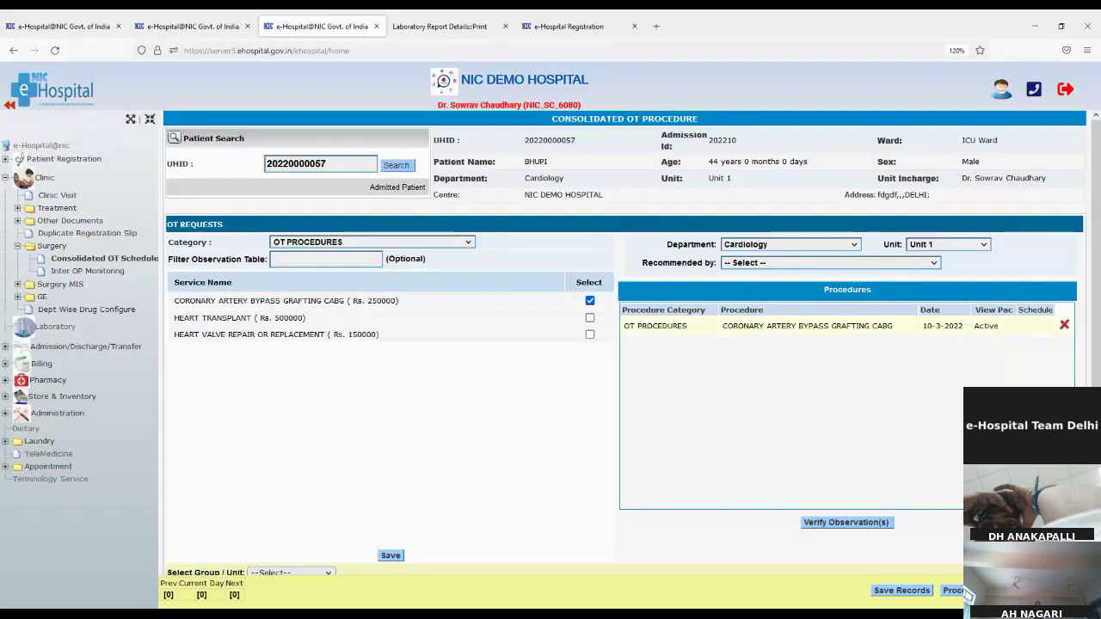
click(772, 316)
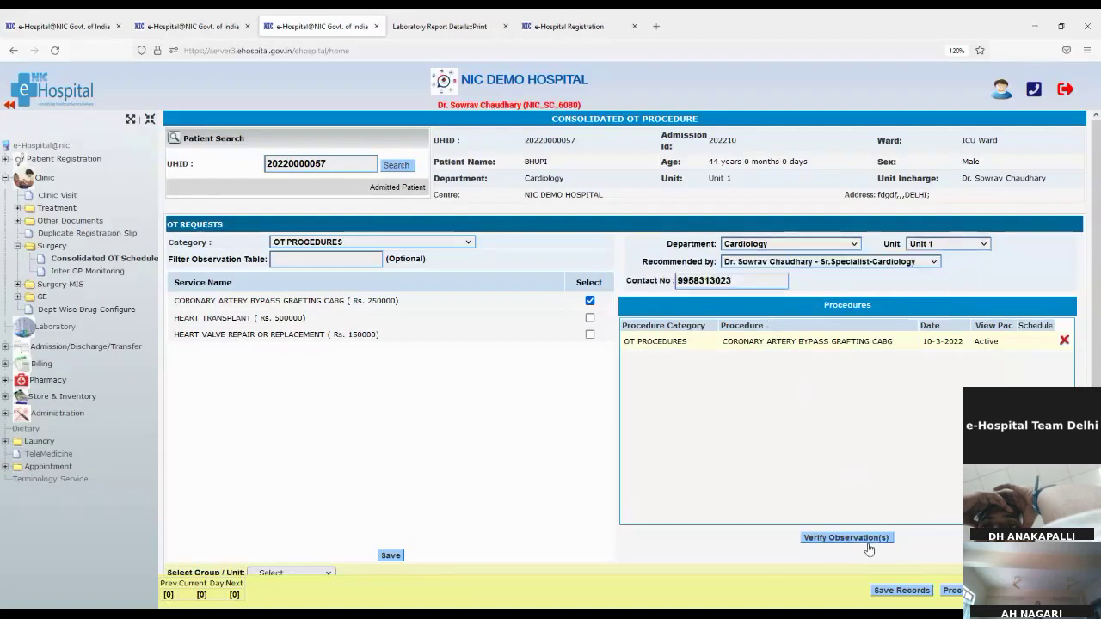
click(868, 542)
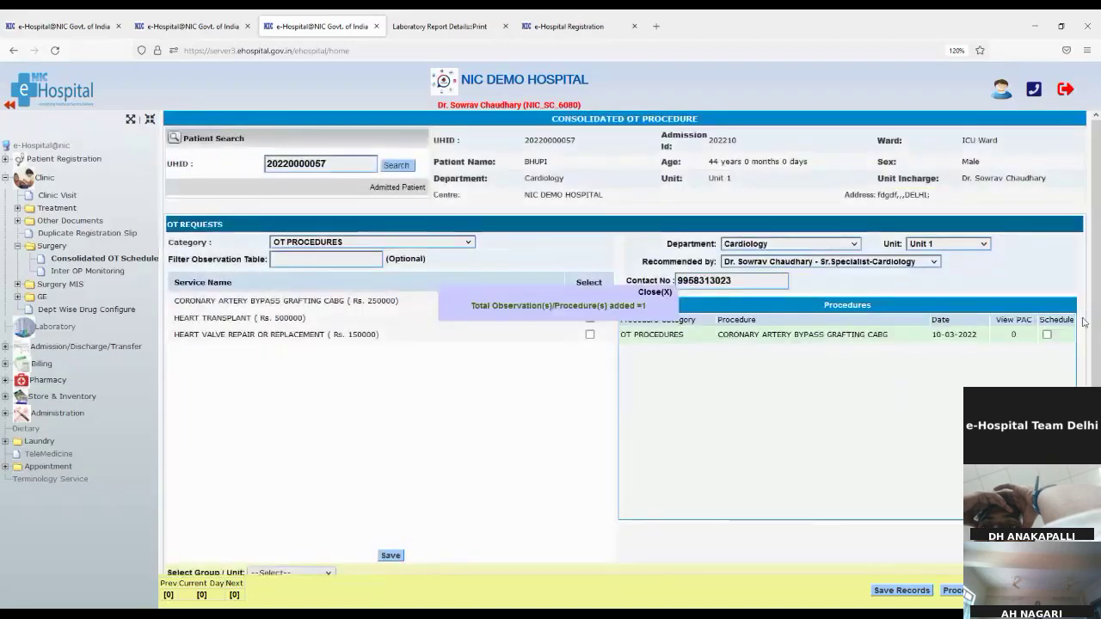
click(1048, 335)
Choose Heart Surgery OT1 as theatre and apply the Bypass Surgery team to staff fields
scroll(796, 476, down, 5)
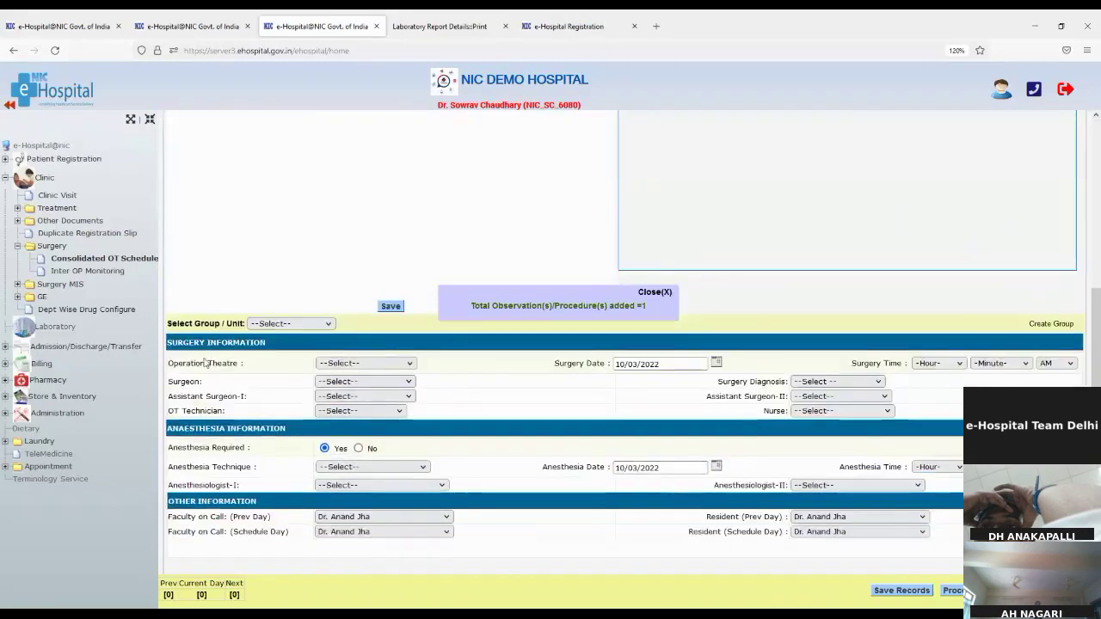
drag(173, 325, 309, 333)
drag(168, 362, 300, 341)
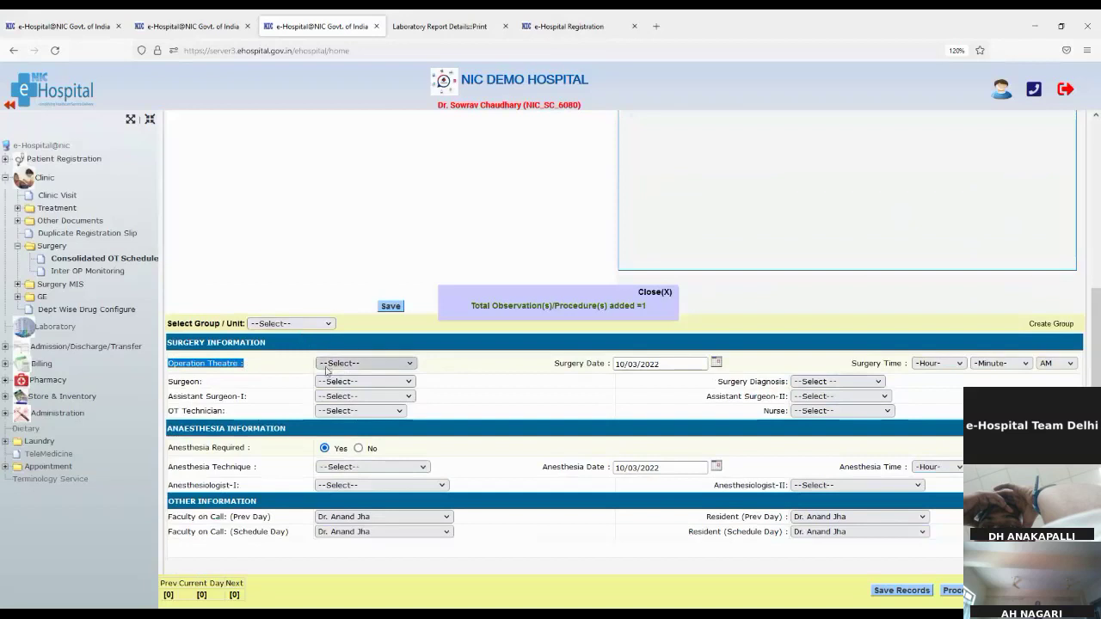
click(334, 365)
click(338, 403)
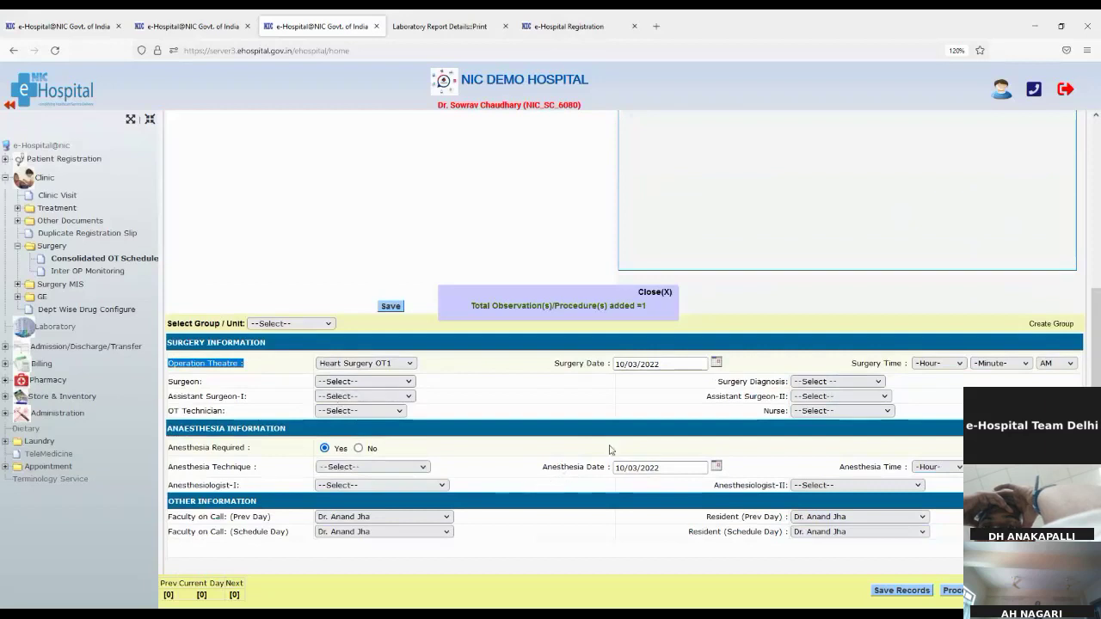
click(653, 292)
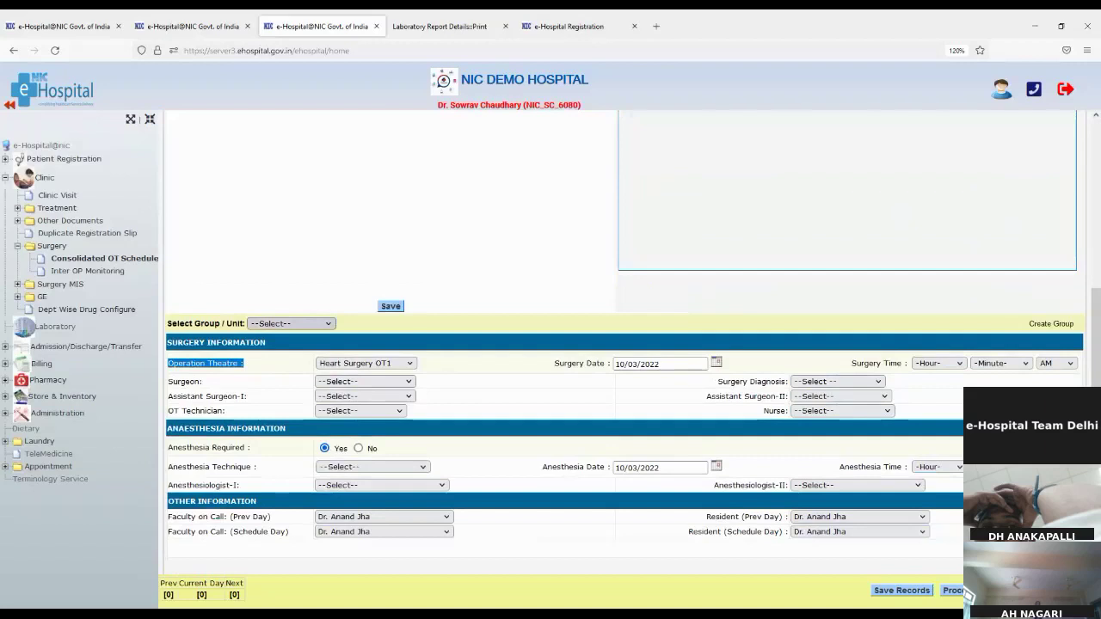
click(263, 376)
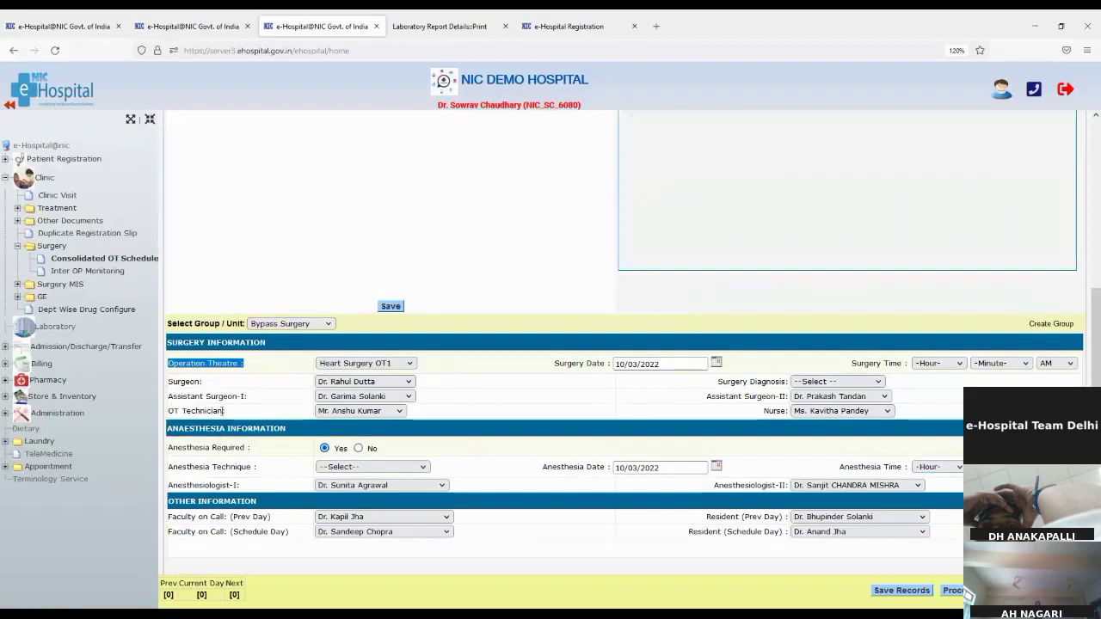
drag(179, 412, 210, 413)
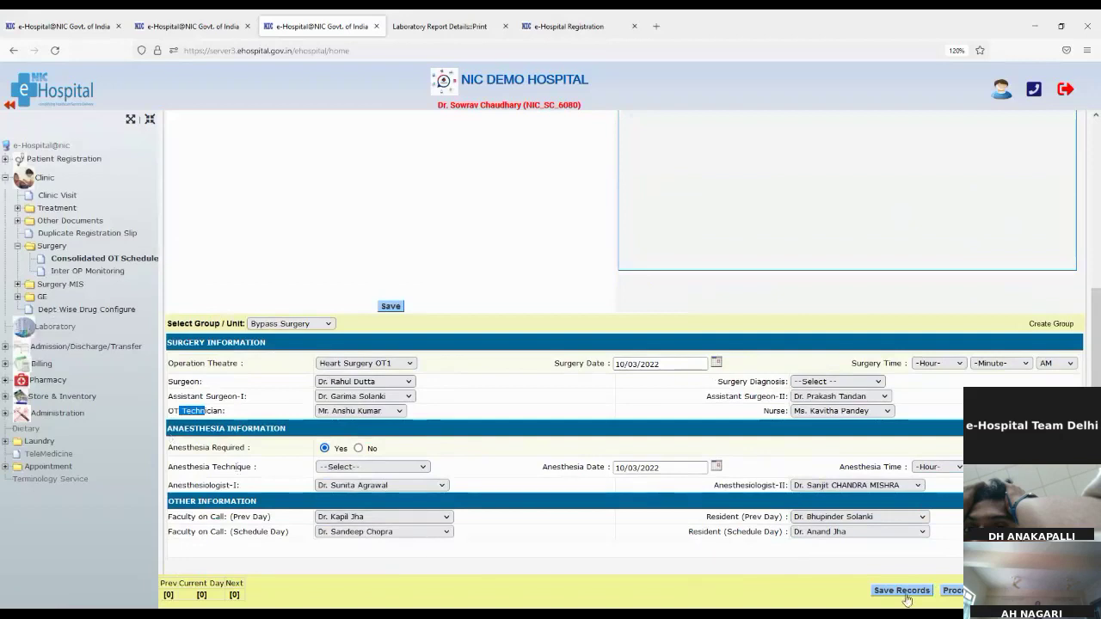
Set surgery time to hour 1, minute 2 and surgery date to 11/03/2022
click(936, 363)
click(929, 376)
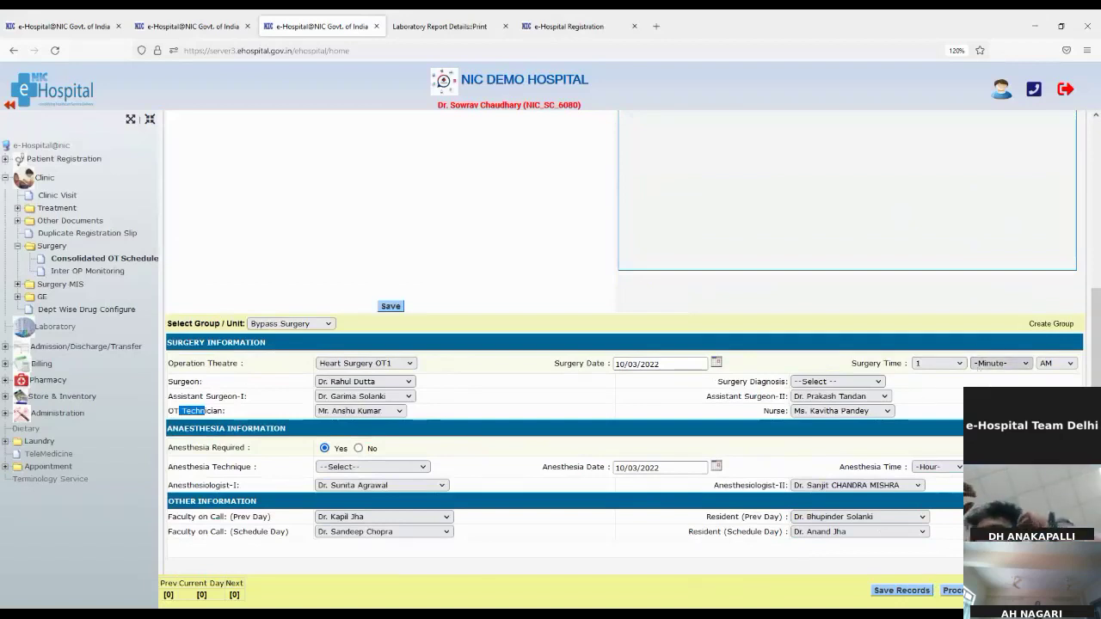
click(998, 402)
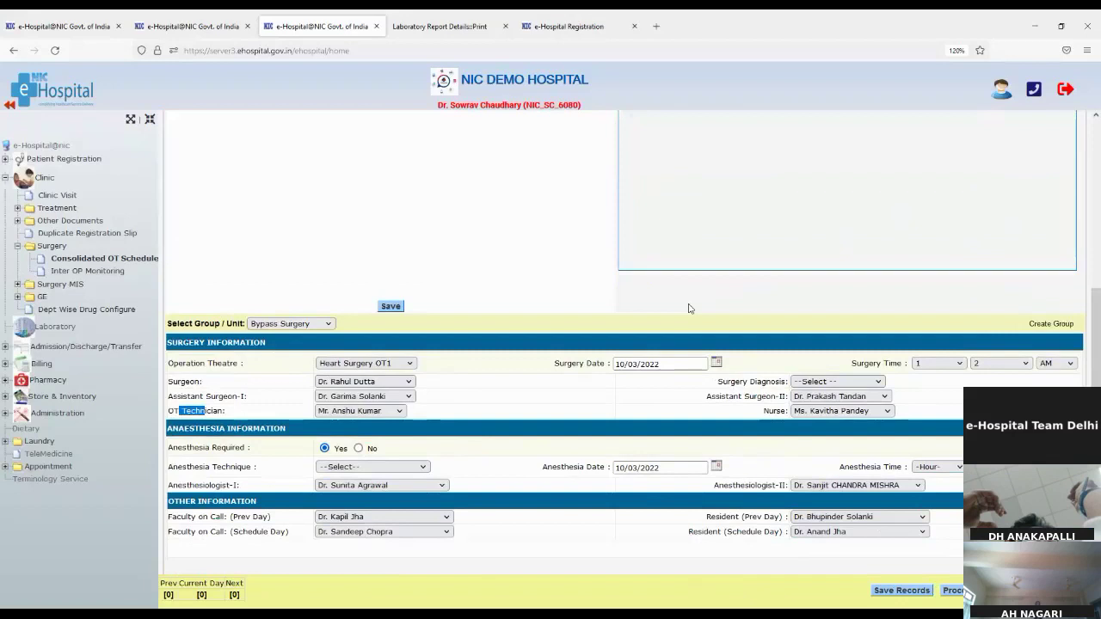
click(717, 364)
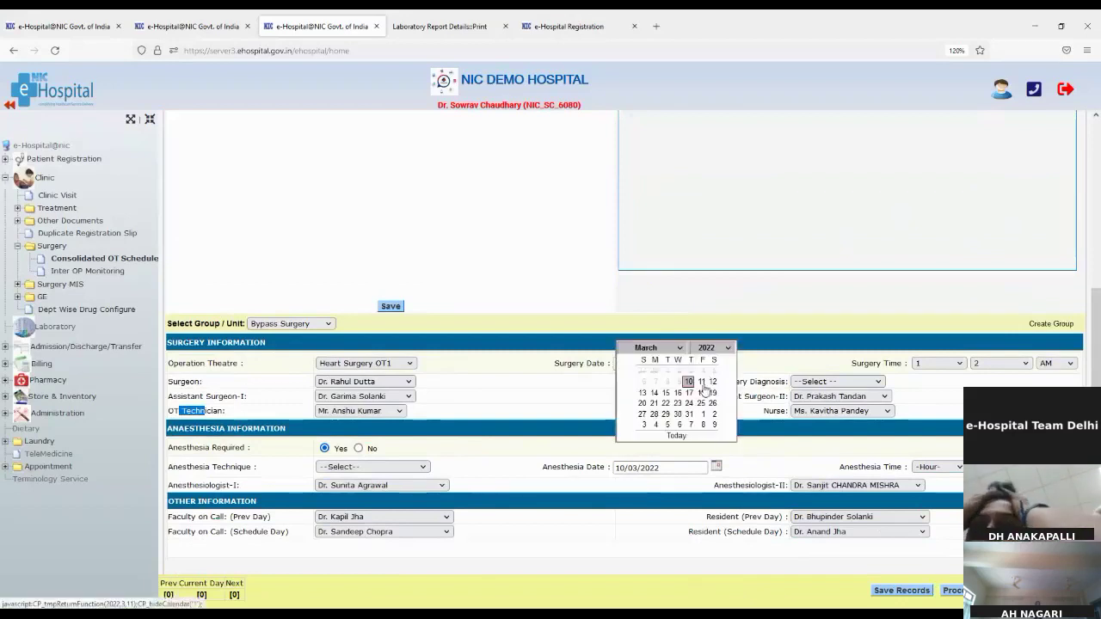
click(702, 383)
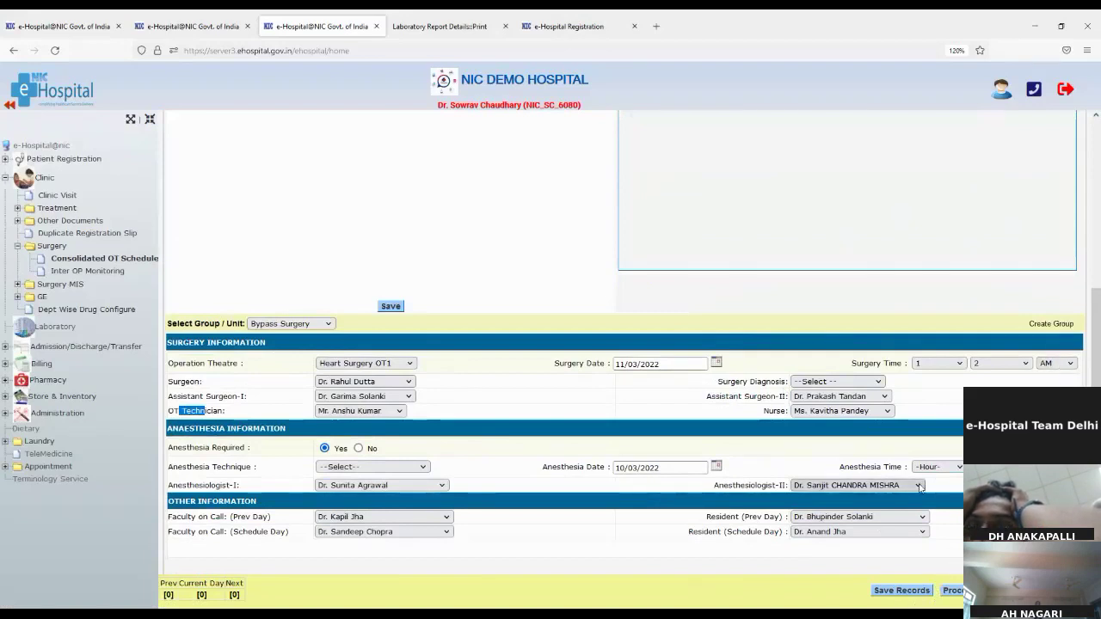
Set anaesthesia date 11/03/2022 at hour 12, surgery time PM, and Spinal technique
click(674, 469)
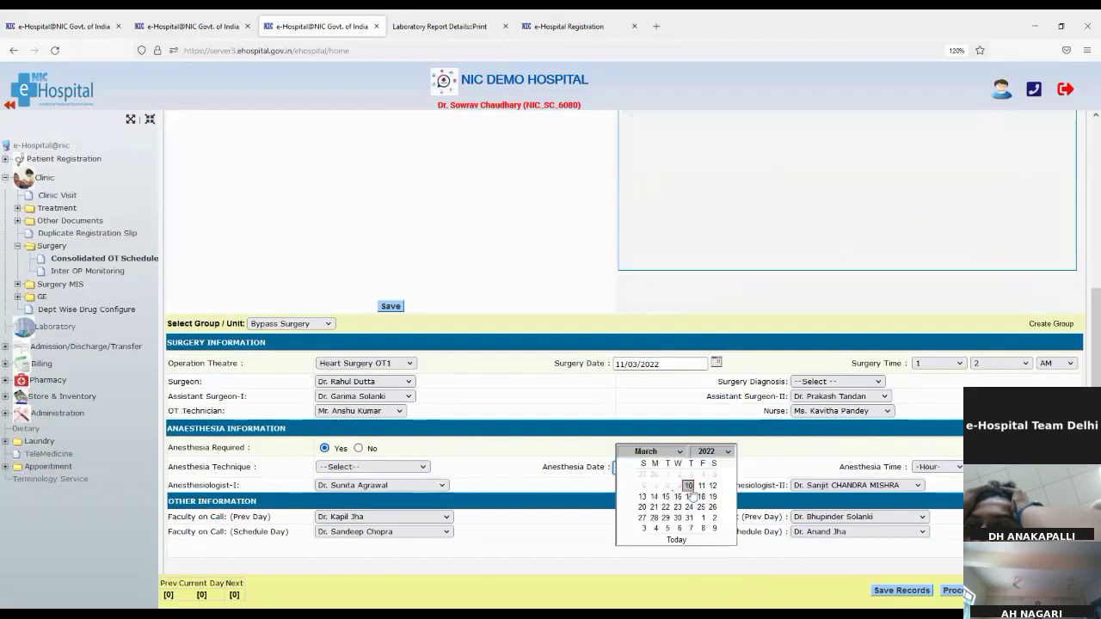
click(701, 485)
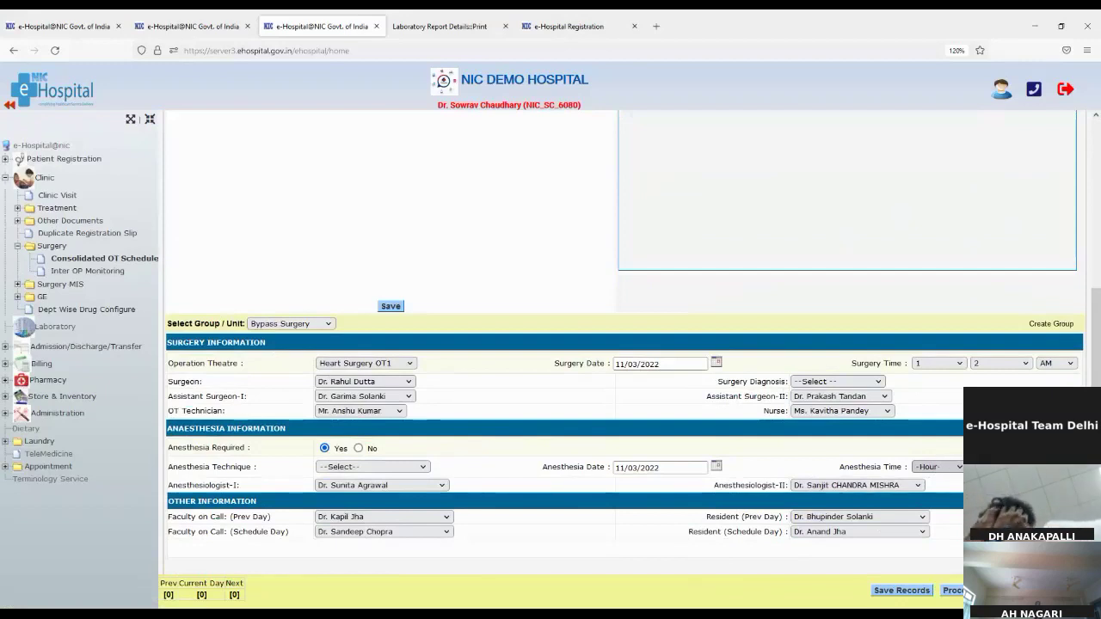
key(1)
key(2)
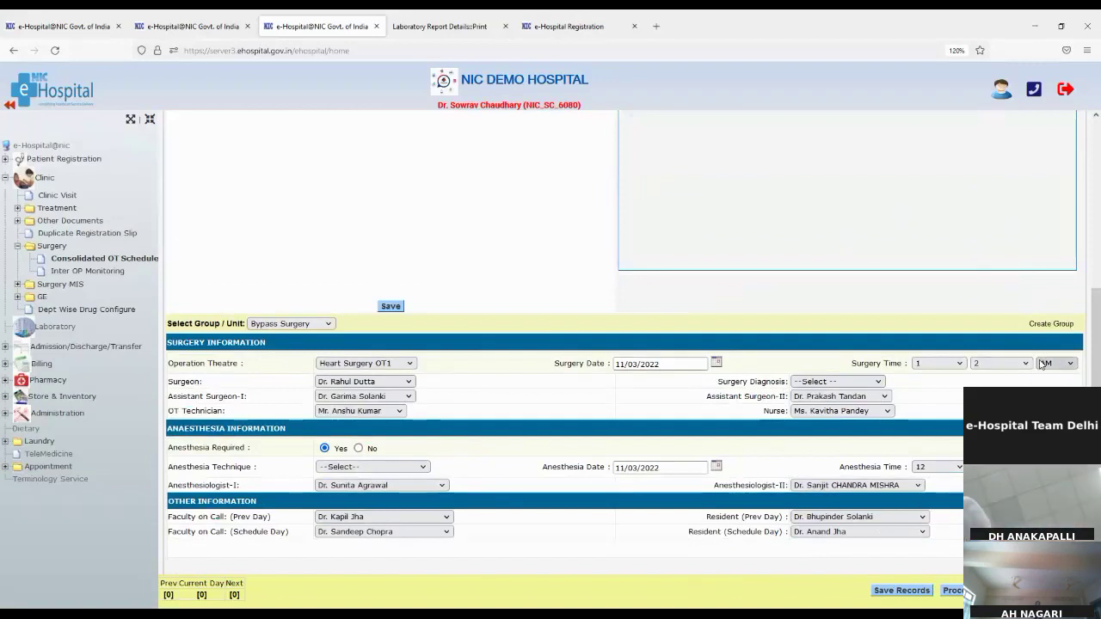
key(Down)
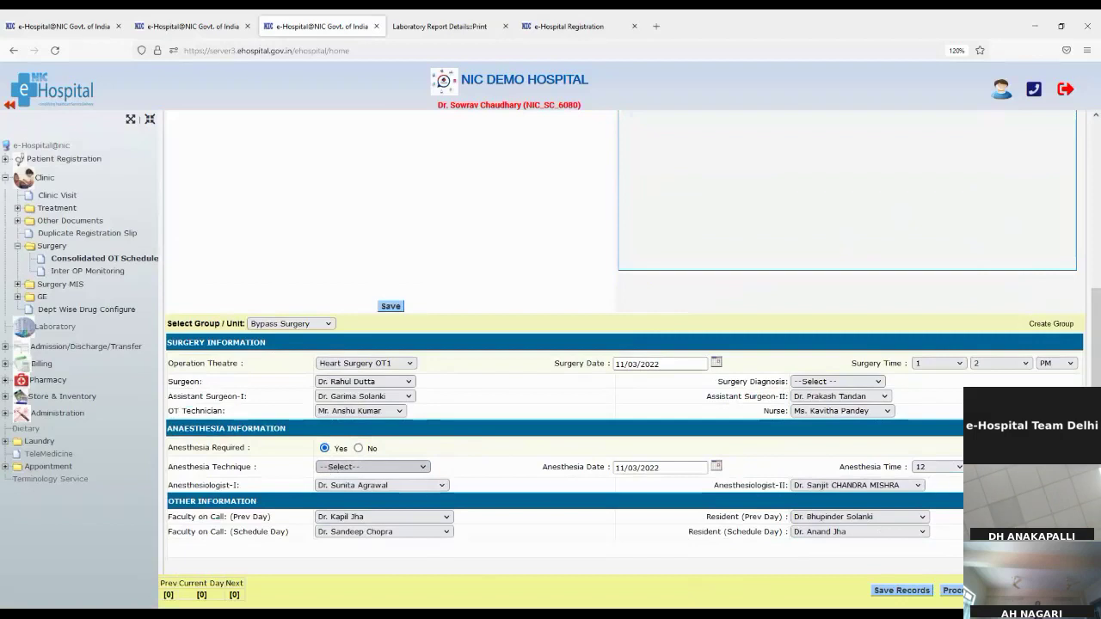
click(340, 364)
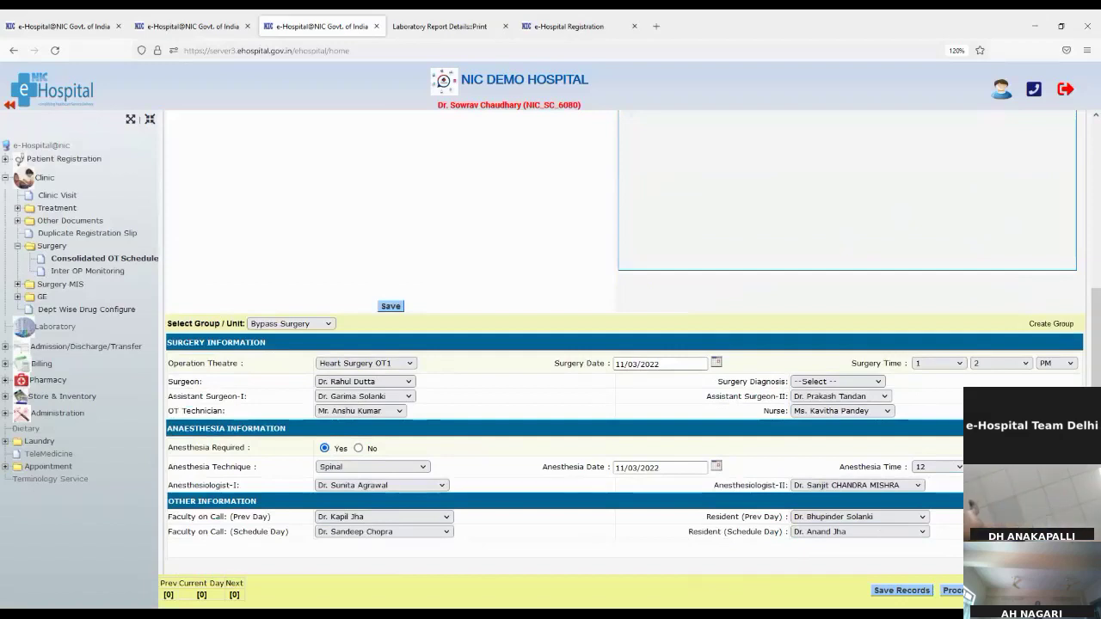
Attempt saving the CABG schedule, dismissing error alerts and re-ticking Schedule
click(901, 591)
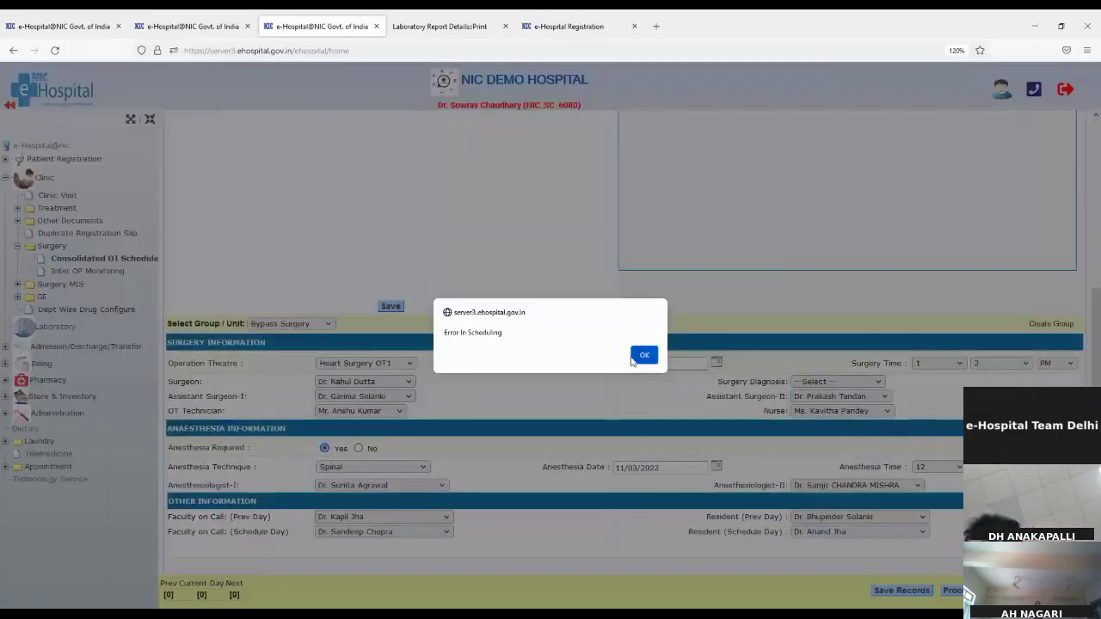
click(642, 355)
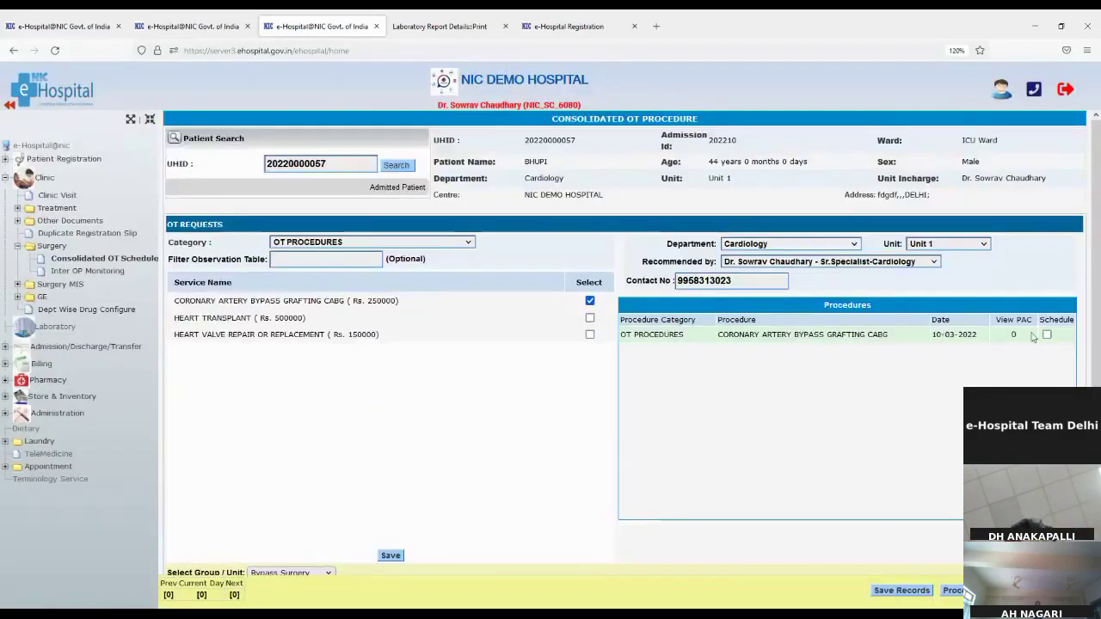
click(1045, 335)
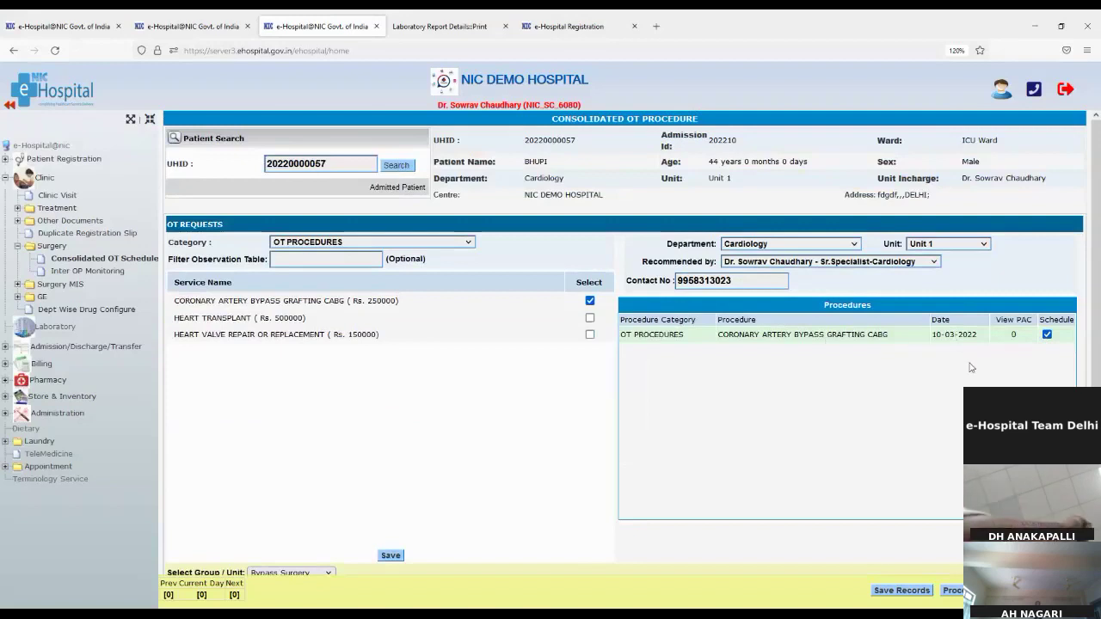
scroll(941, 510, down, 5)
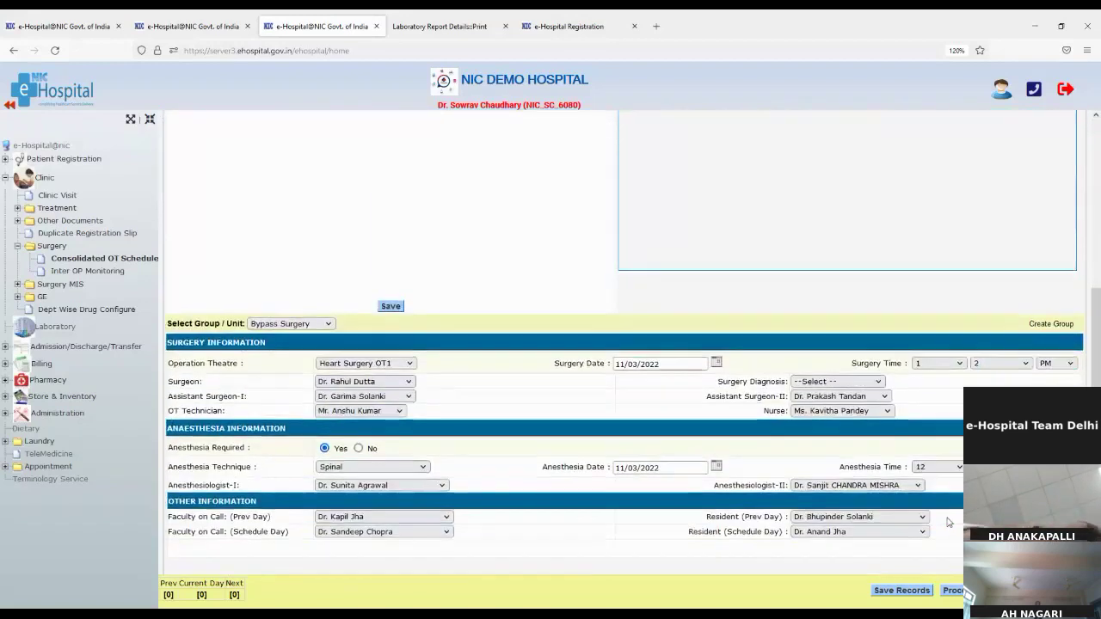
click(955, 590)
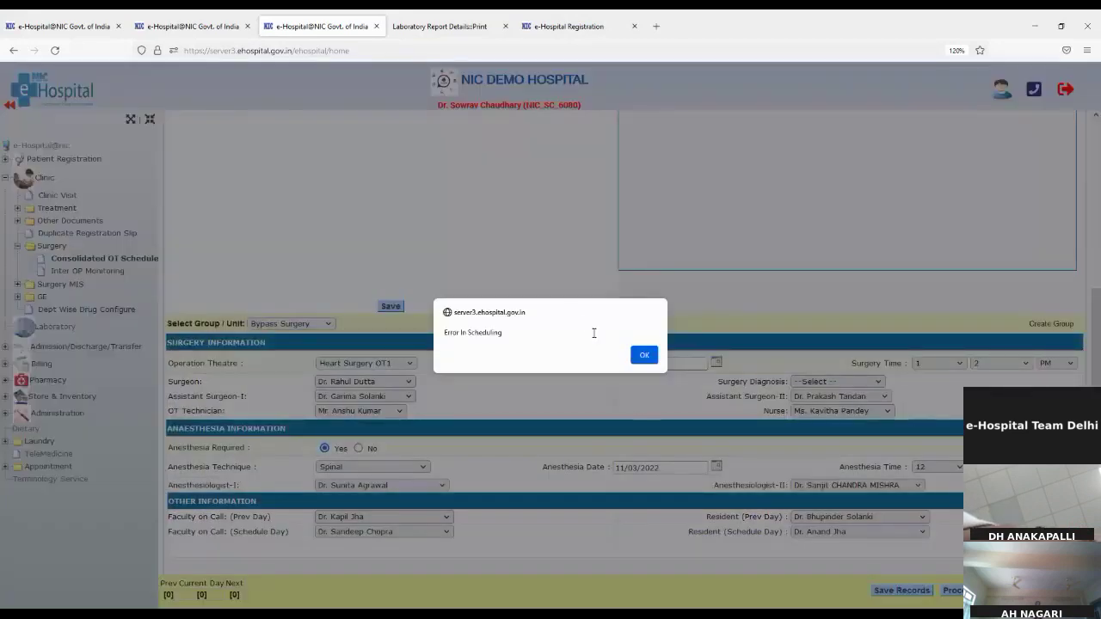
click(648, 353)
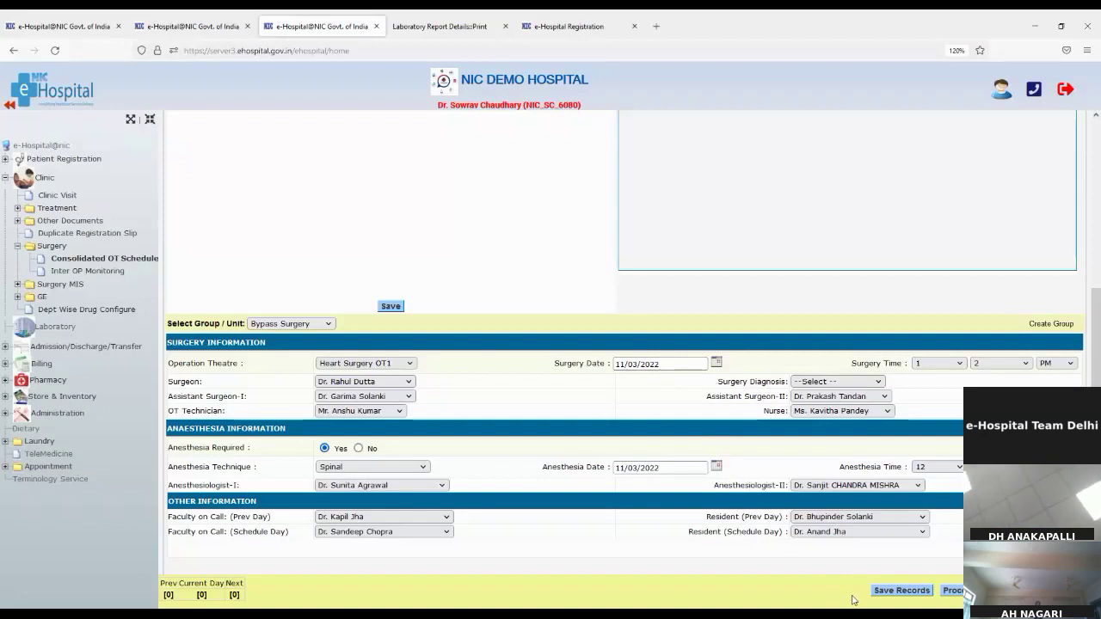
Re-tick Schedule and save until the operation is scheduled as 7/2022, then acknowledge
click(884, 592)
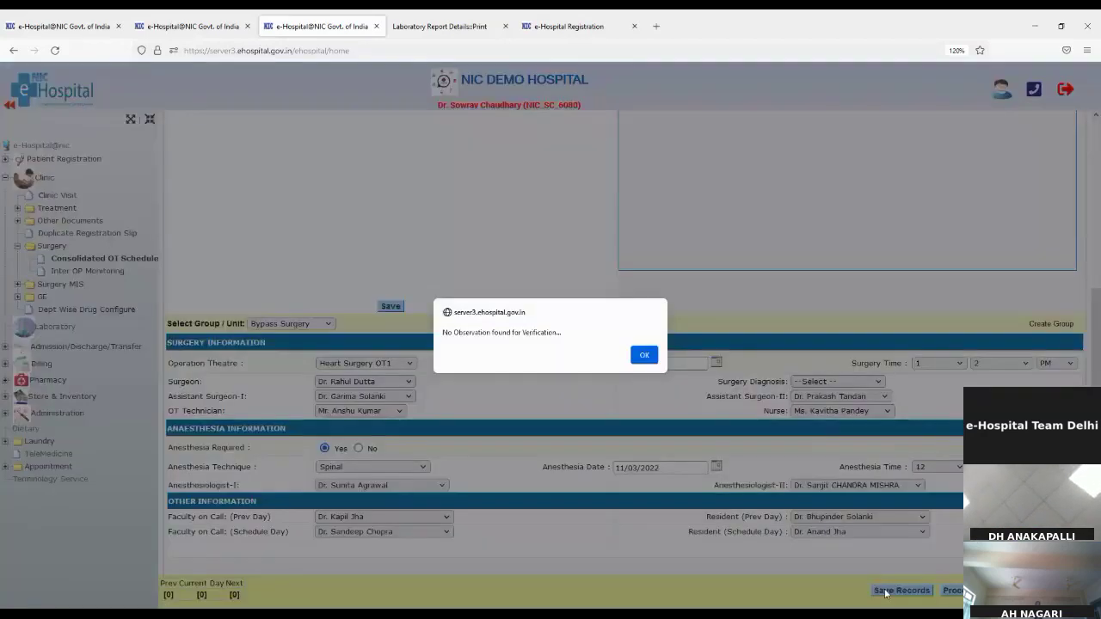
click(642, 356)
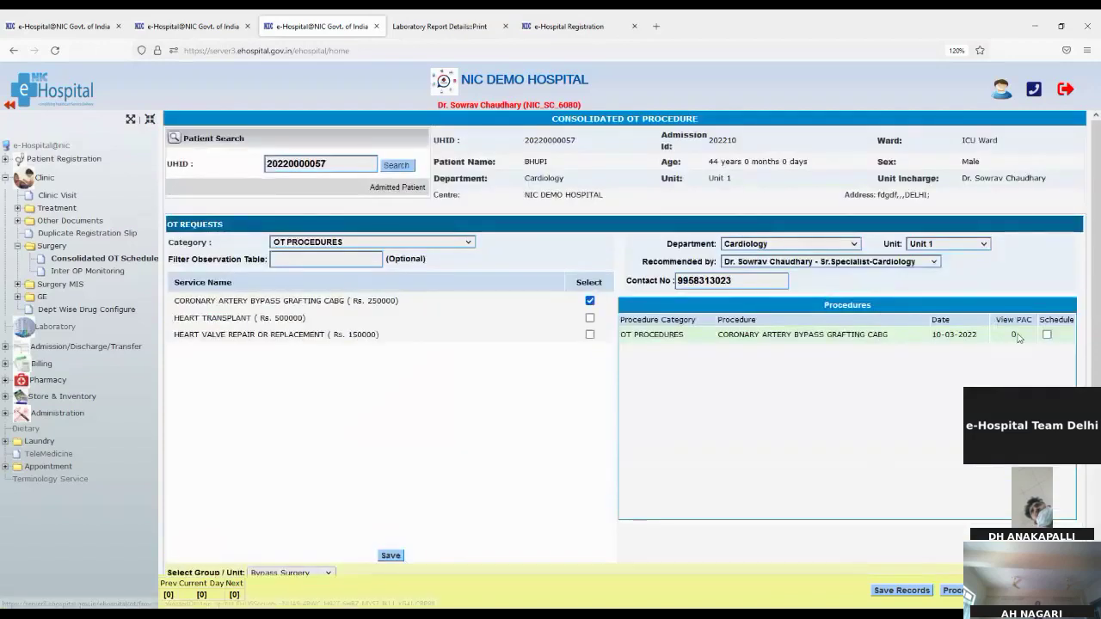
click(1047, 334)
scroll(881, 428, down, 3)
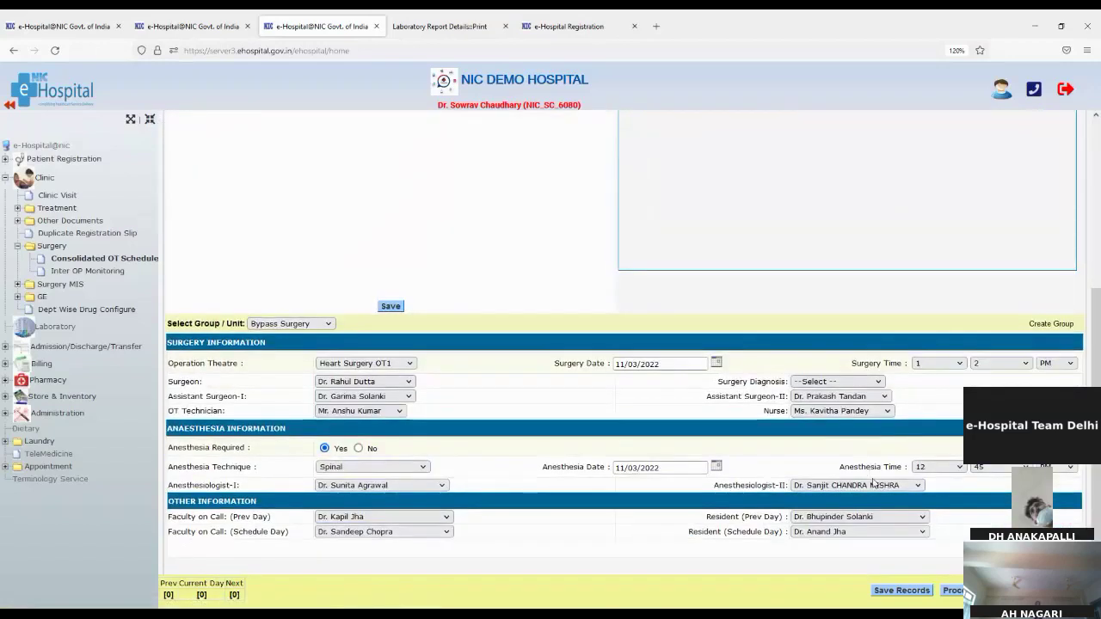
click(914, 592)
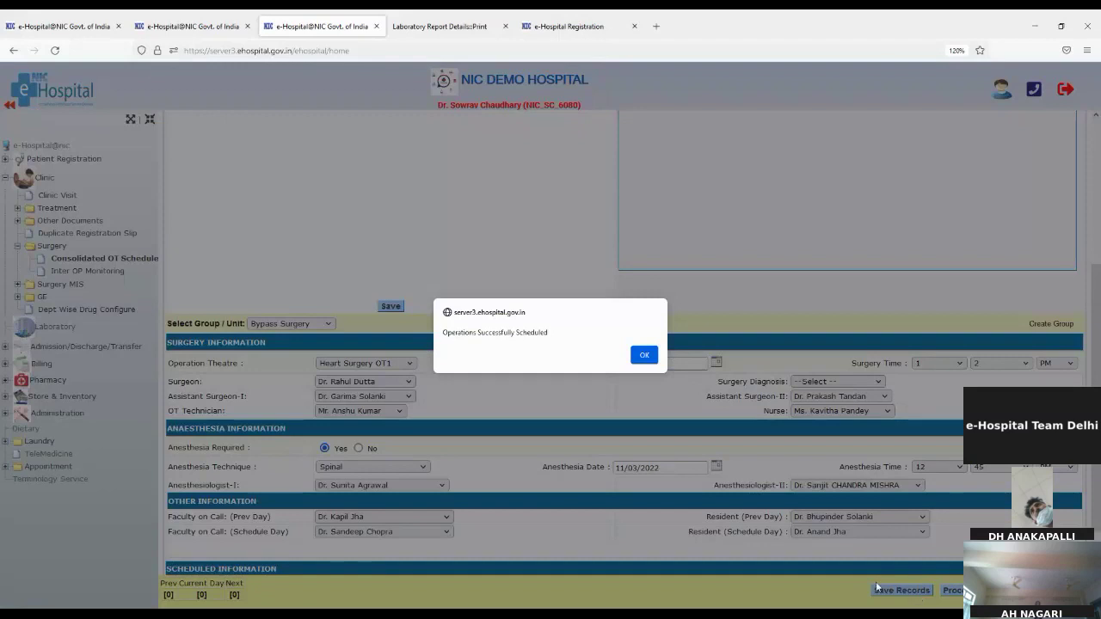
click(643, 355)
scroll(734, 415, down, 2)
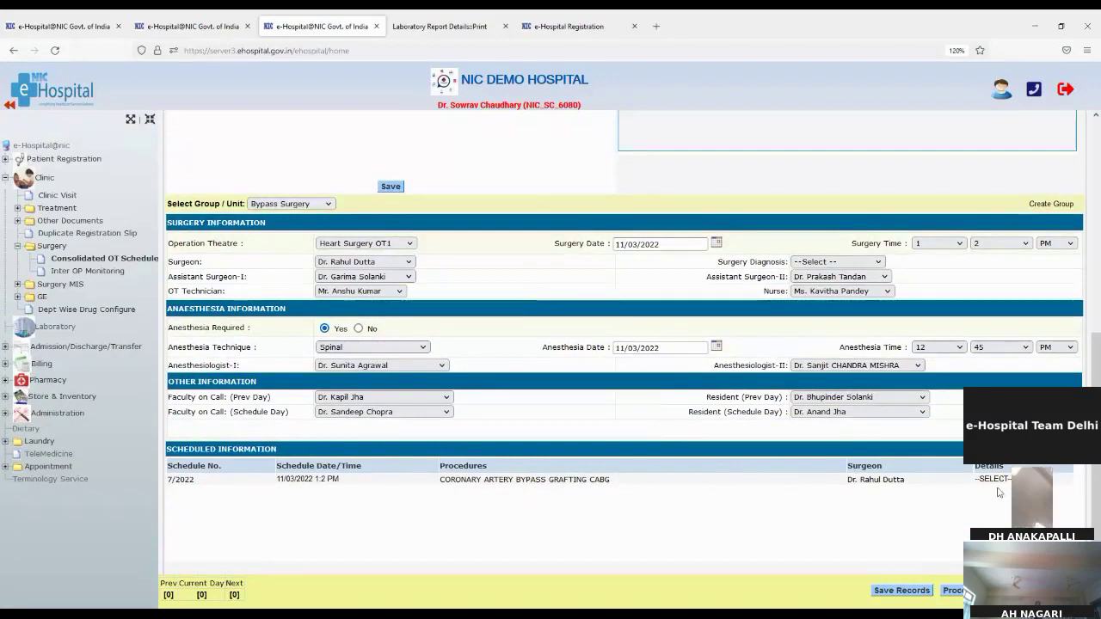
Open schedule 7/2022 details and review pre-op, anaesthesia, post-op, notes and safety checklist tabs
click(994, 488)
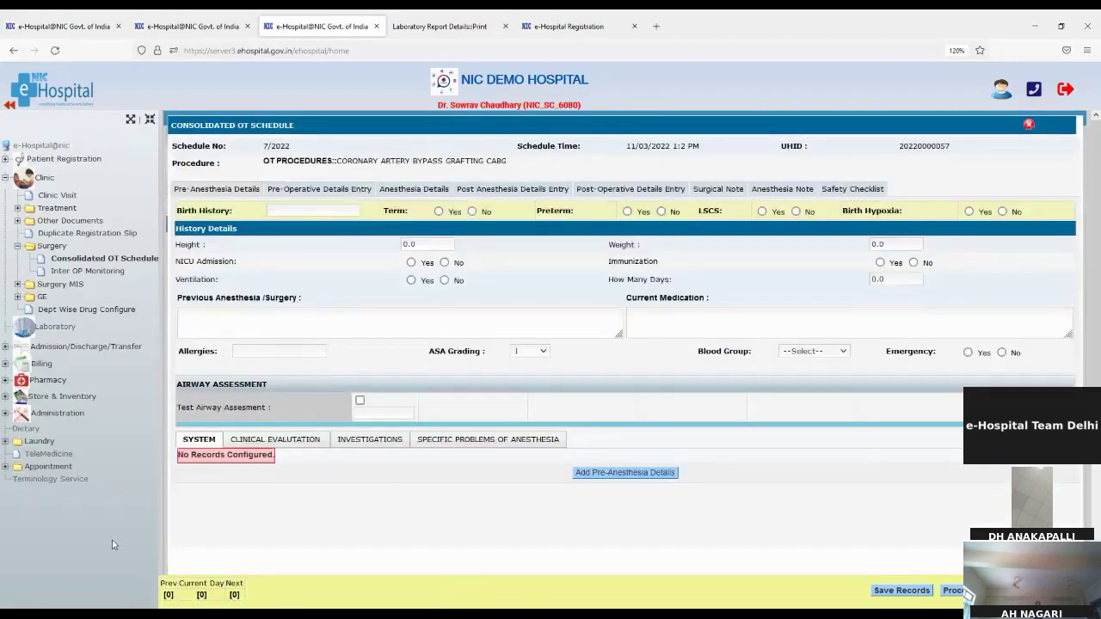
click(279, 194)
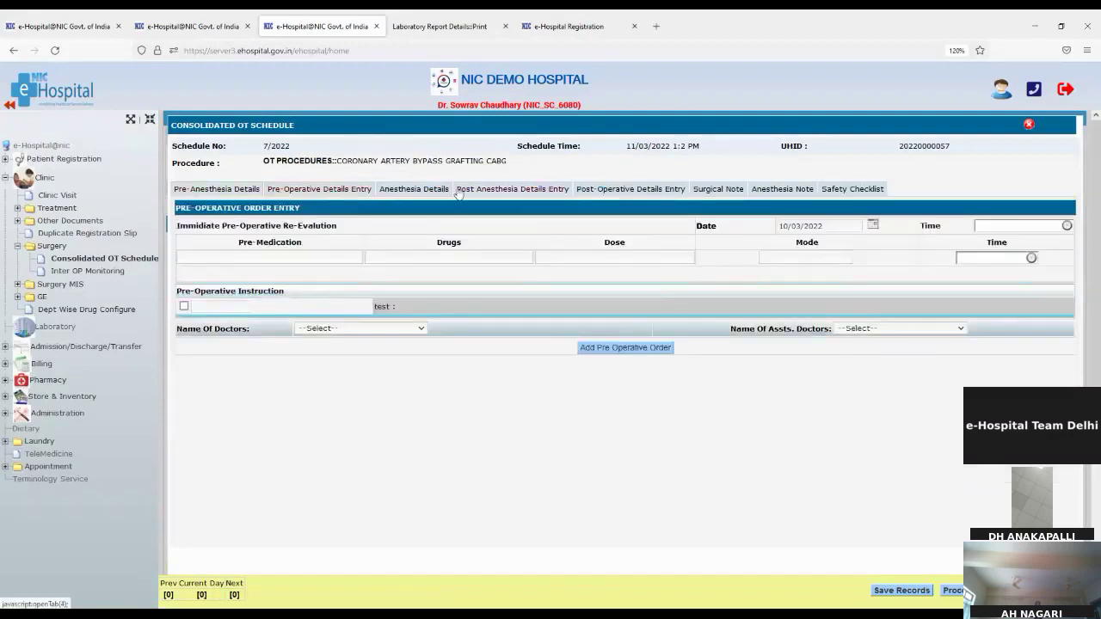
click(431, 190)
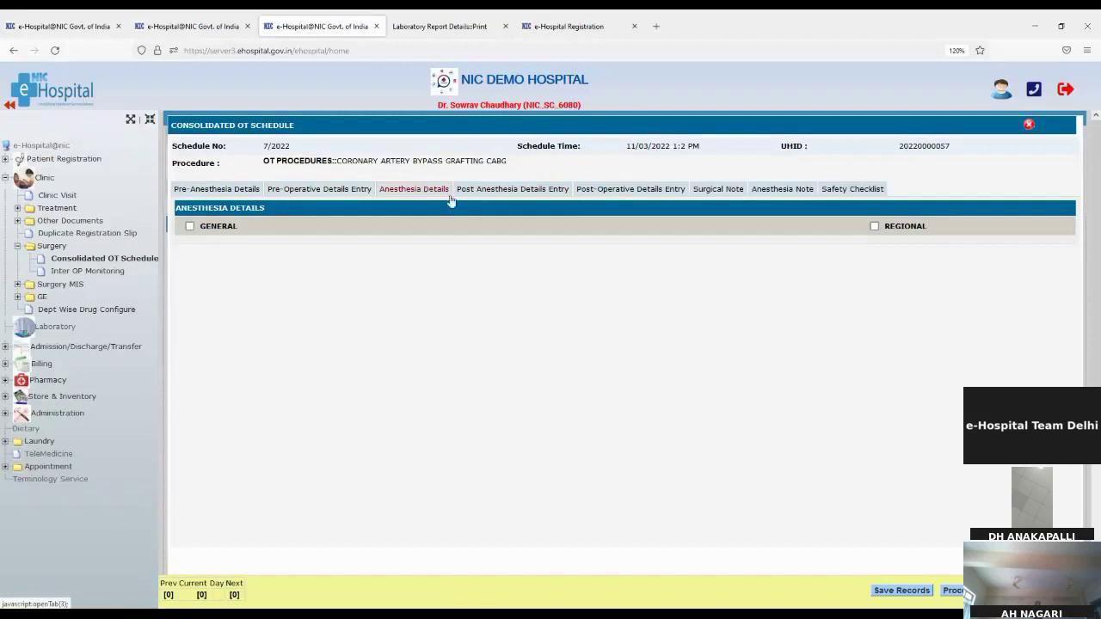
click(496, 193)
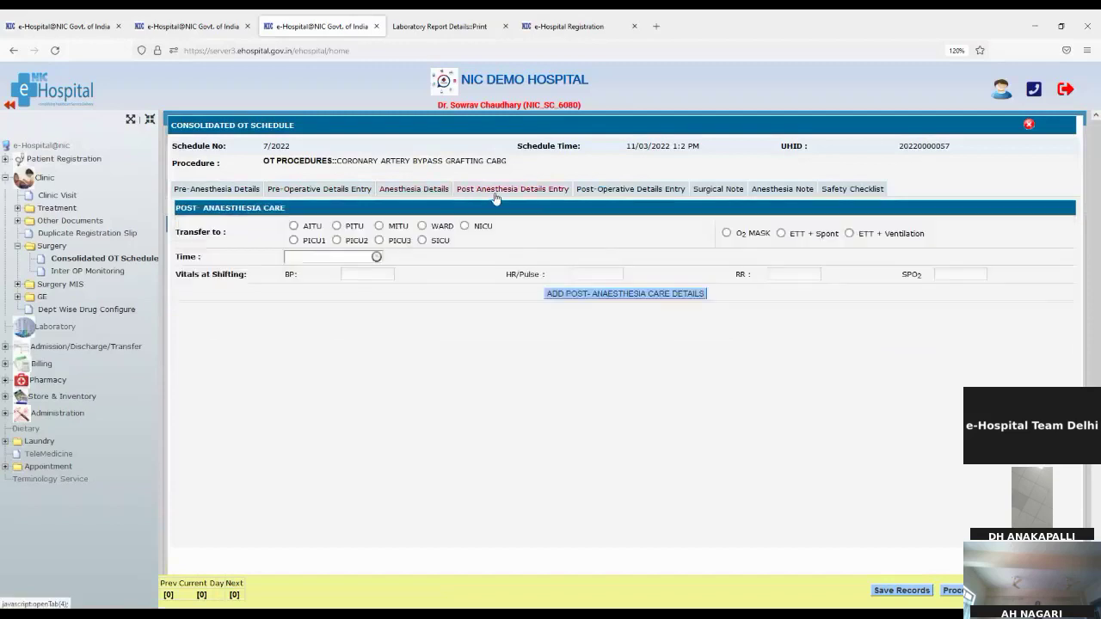
click(617, 195)
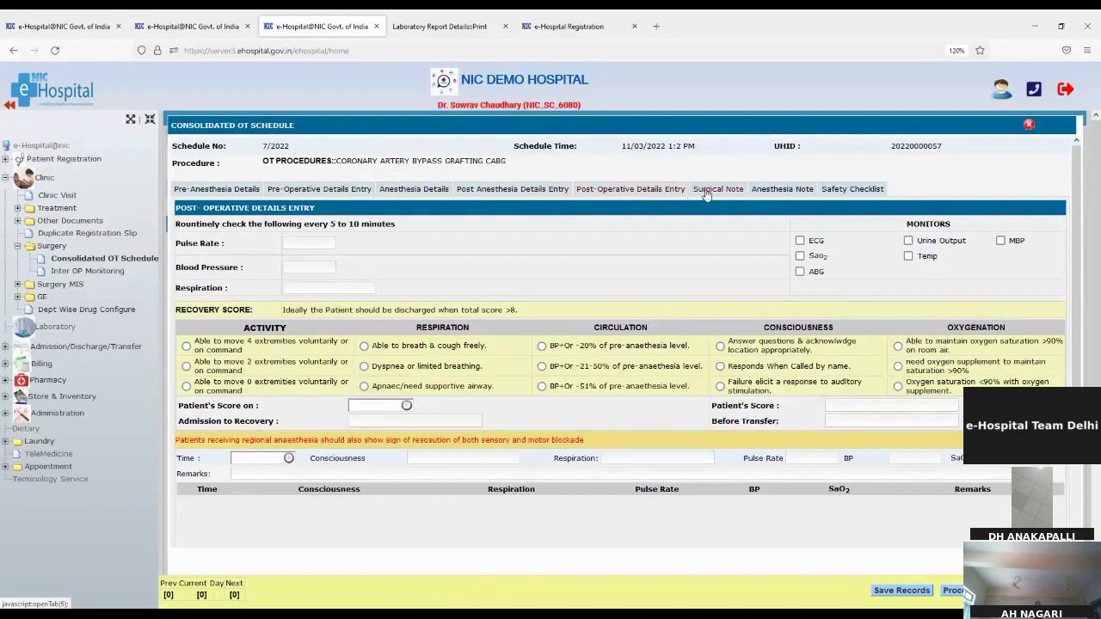
click(706, 194)
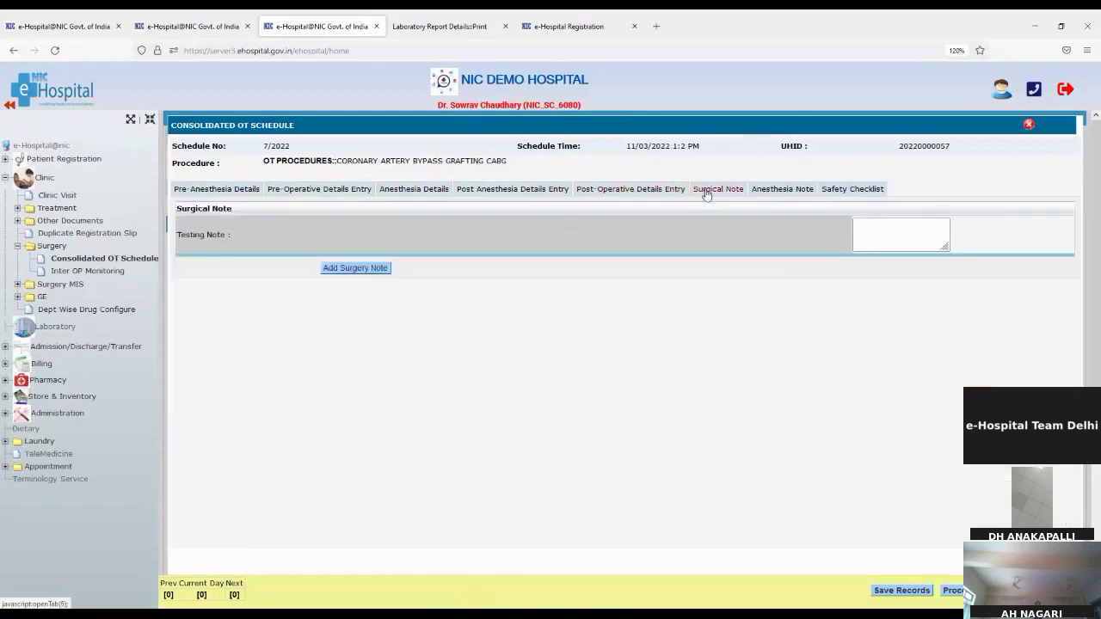
click(764, 192)
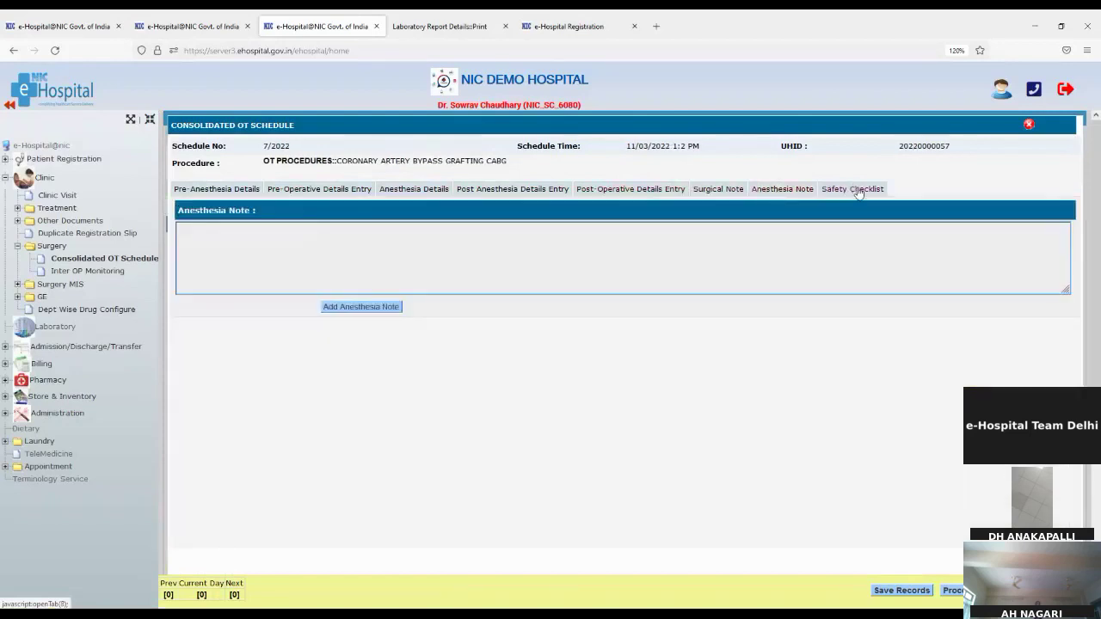
click(856, 191)
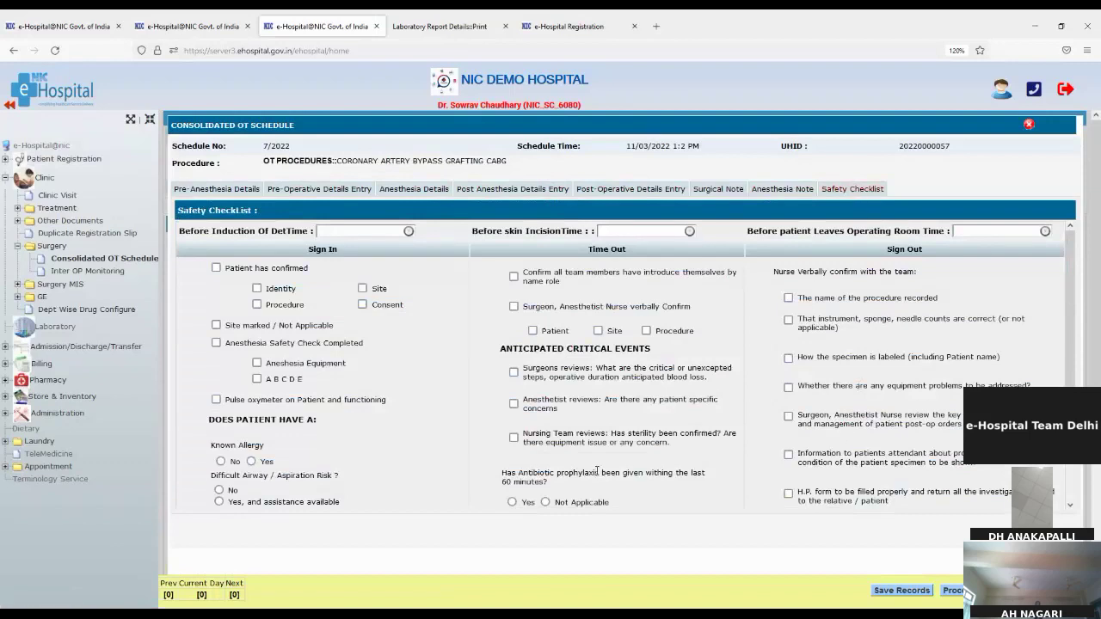
scroll(597, 473, down, 2)
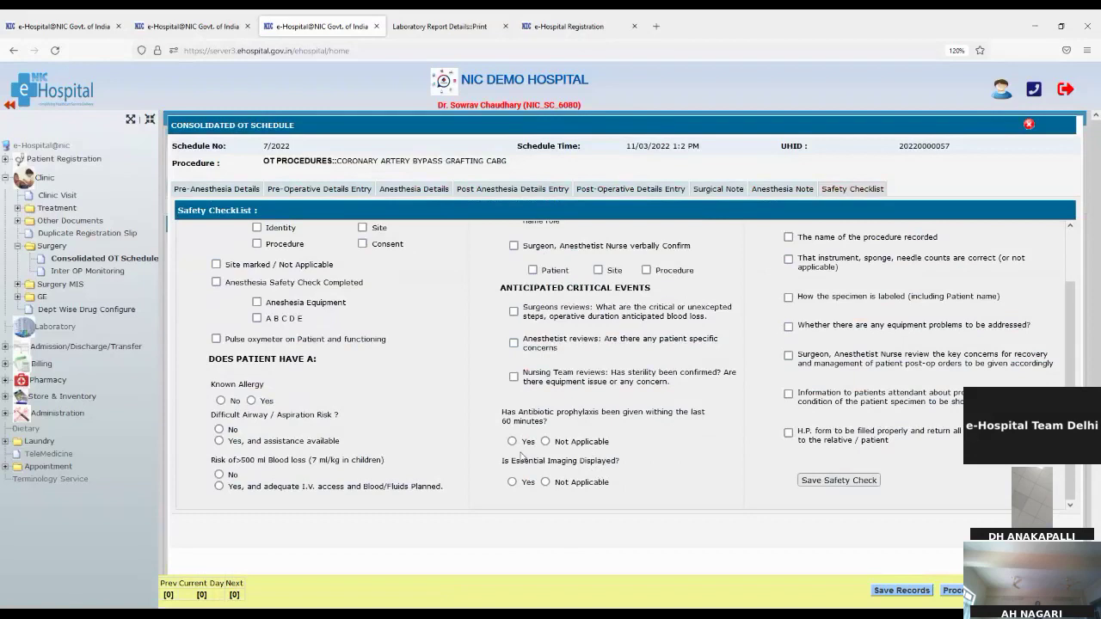
Open Inter OP Monitoring, view and close Vital Monitoring, then expand Surgery MIS
click(53, 273)
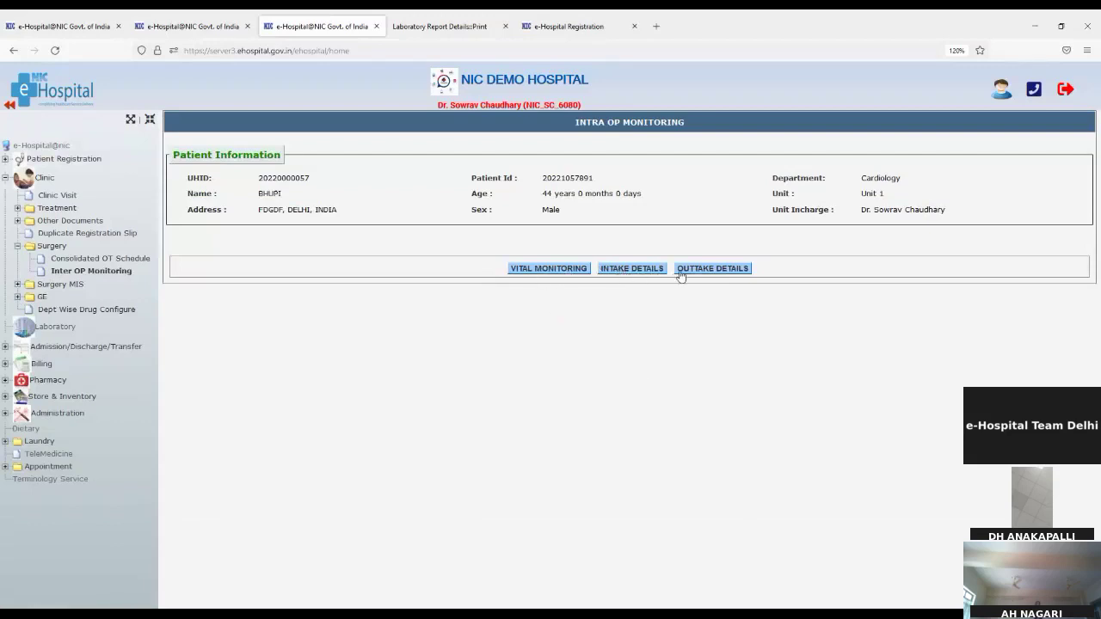
click(533, 270)
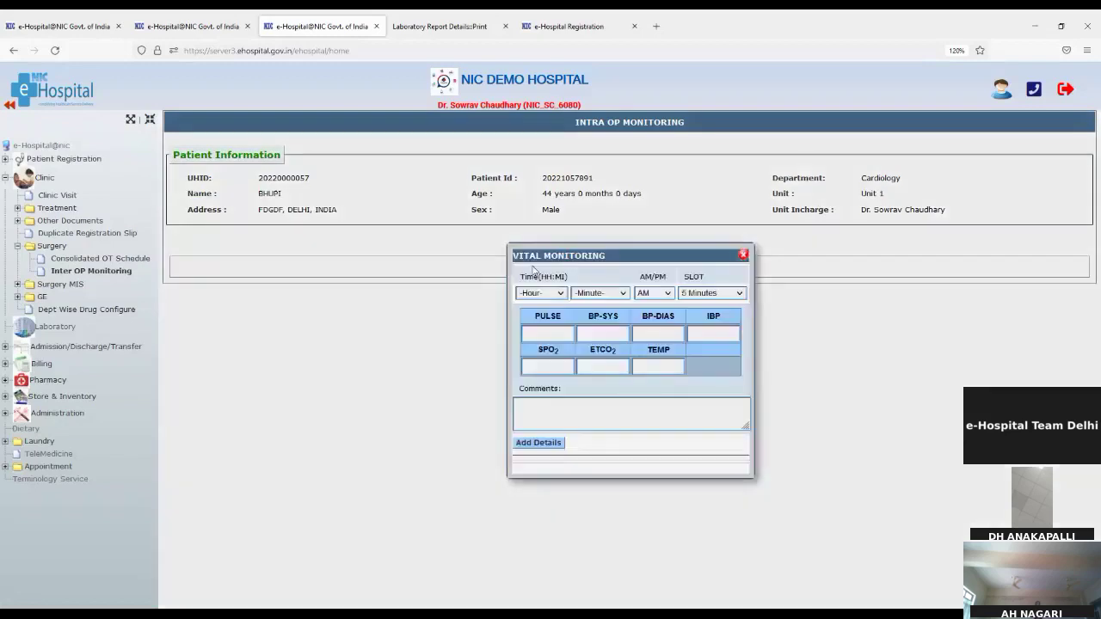
click(744, 256)
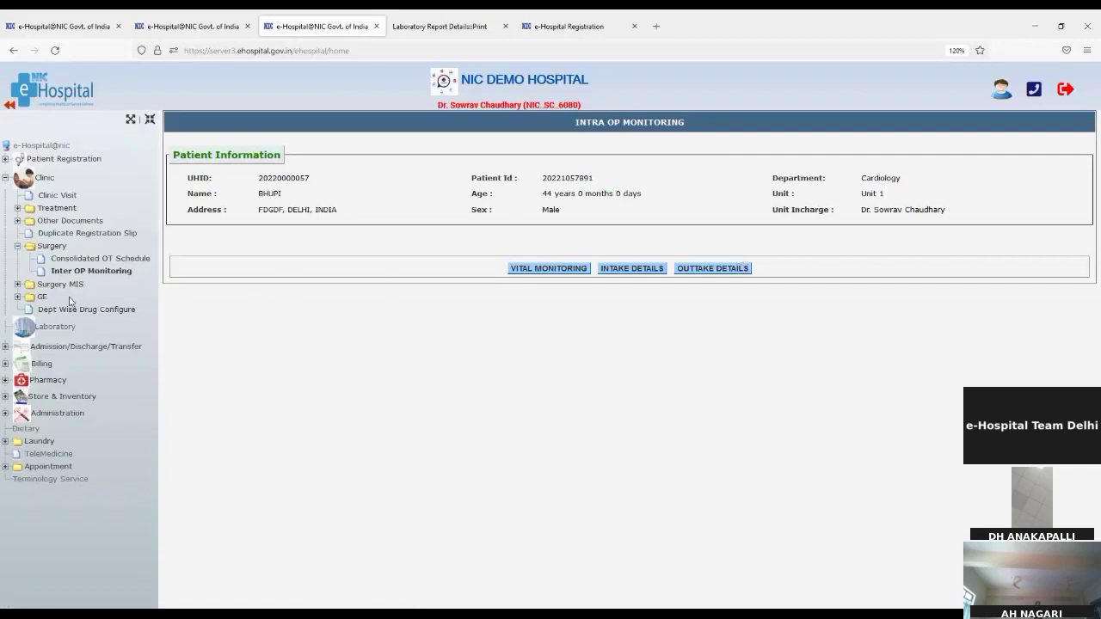
click(56, 286)
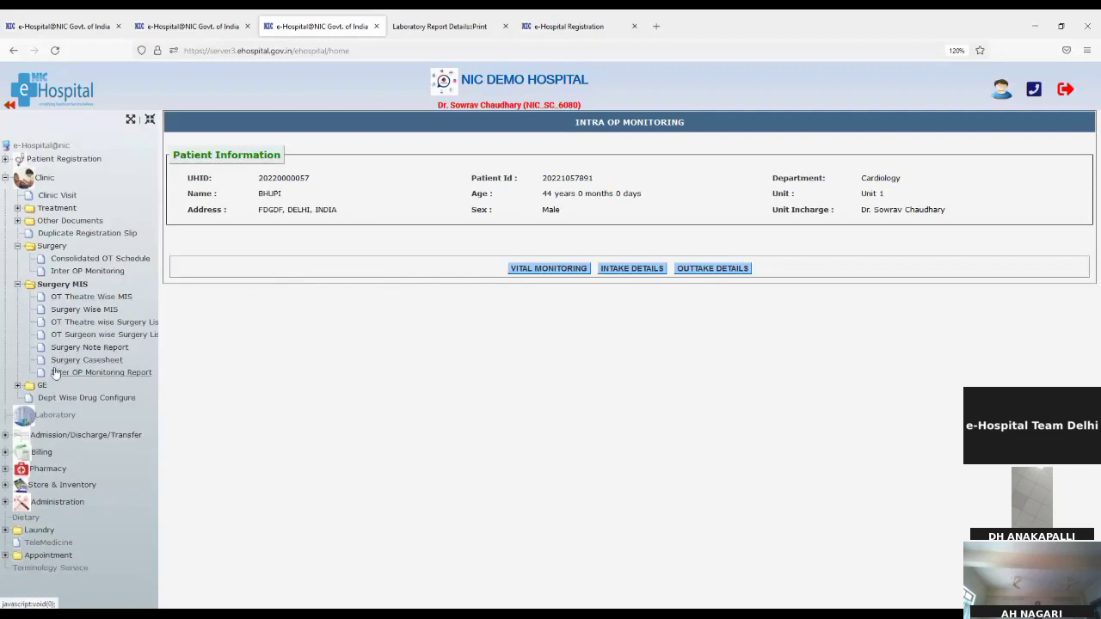
Browse the Surgery MIS reports through Intra OP Monitoring, then collapse Surgery MIS and Surgery
click(59, 298)
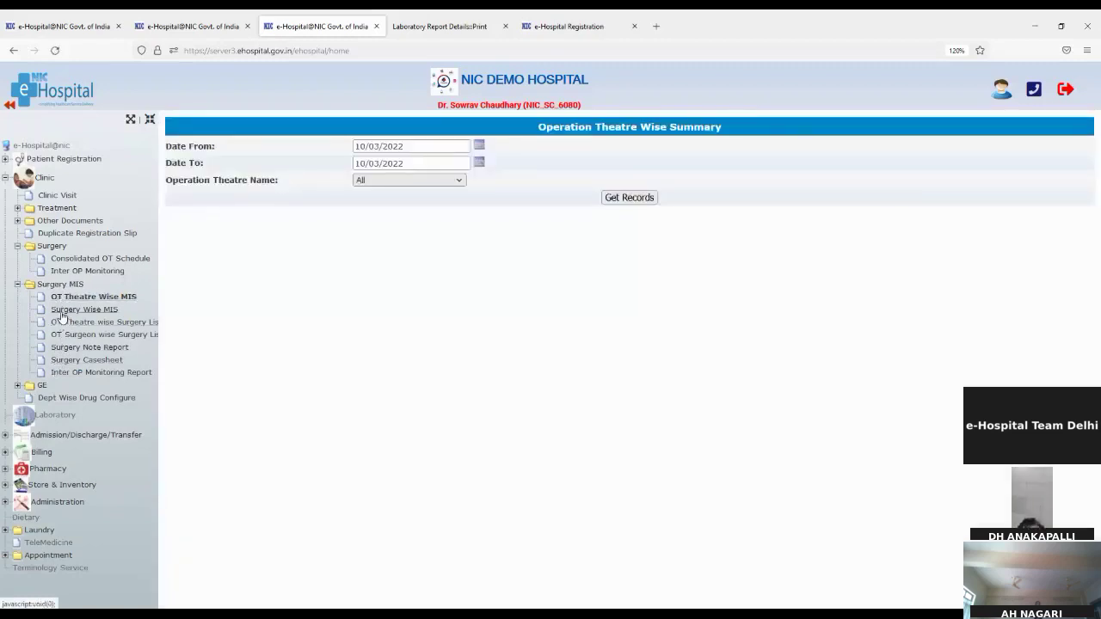
click(61, 312)
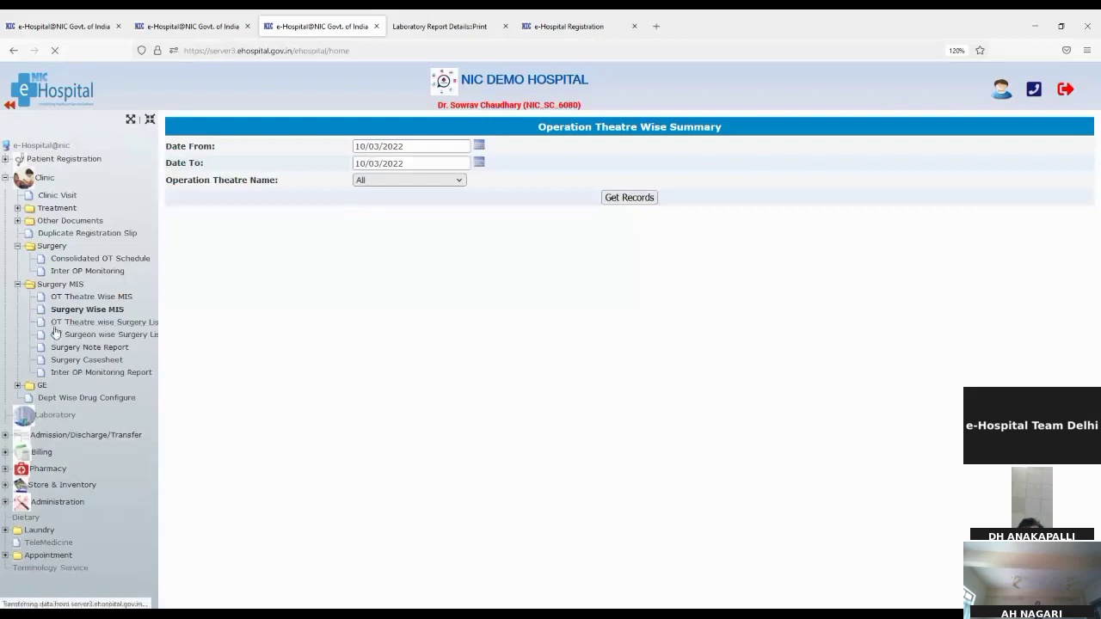
click(60, 326)
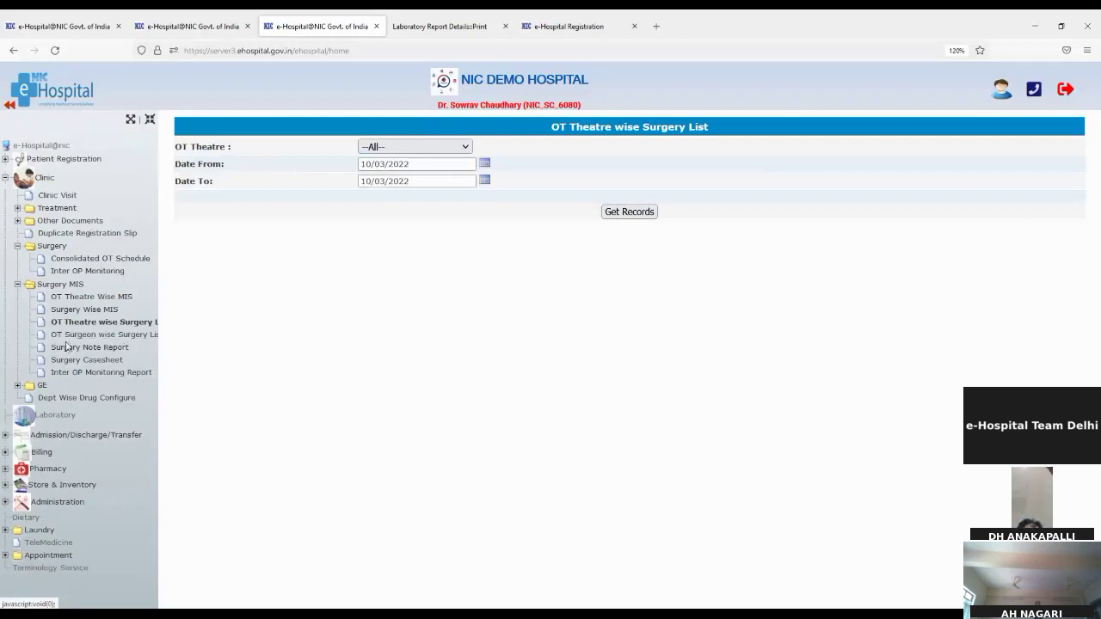
click(61, 349)
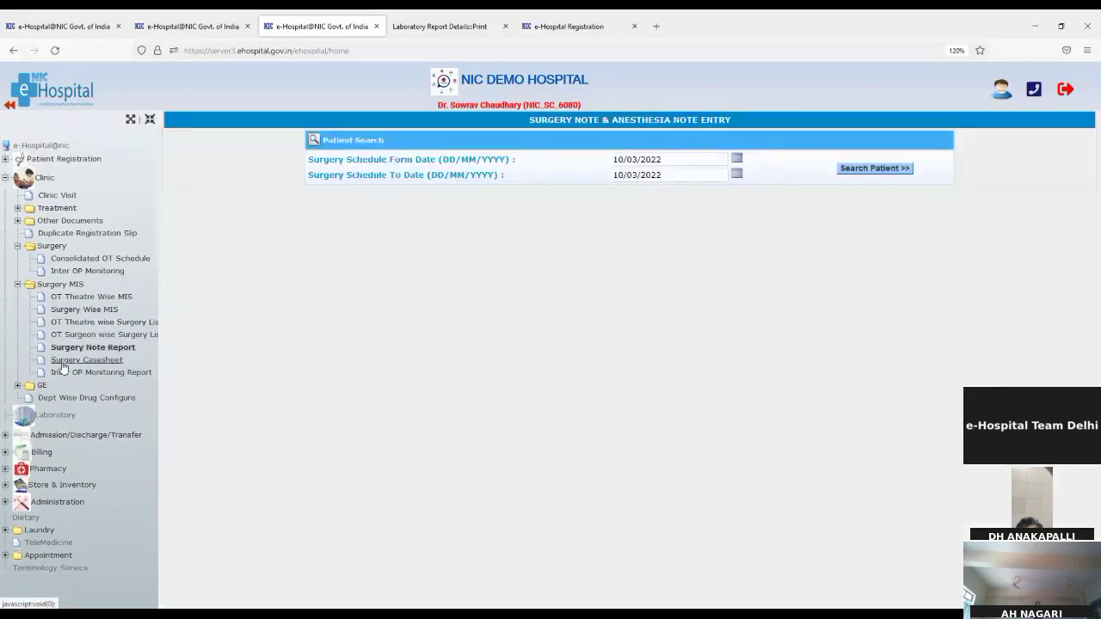
click(61, 363)
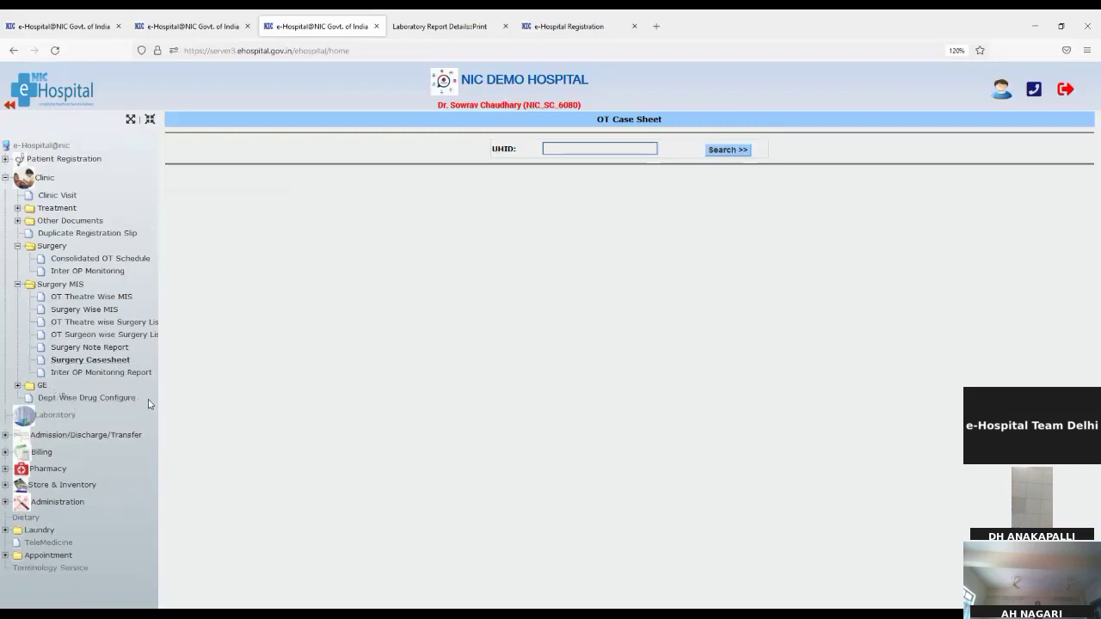
click(105, 372)
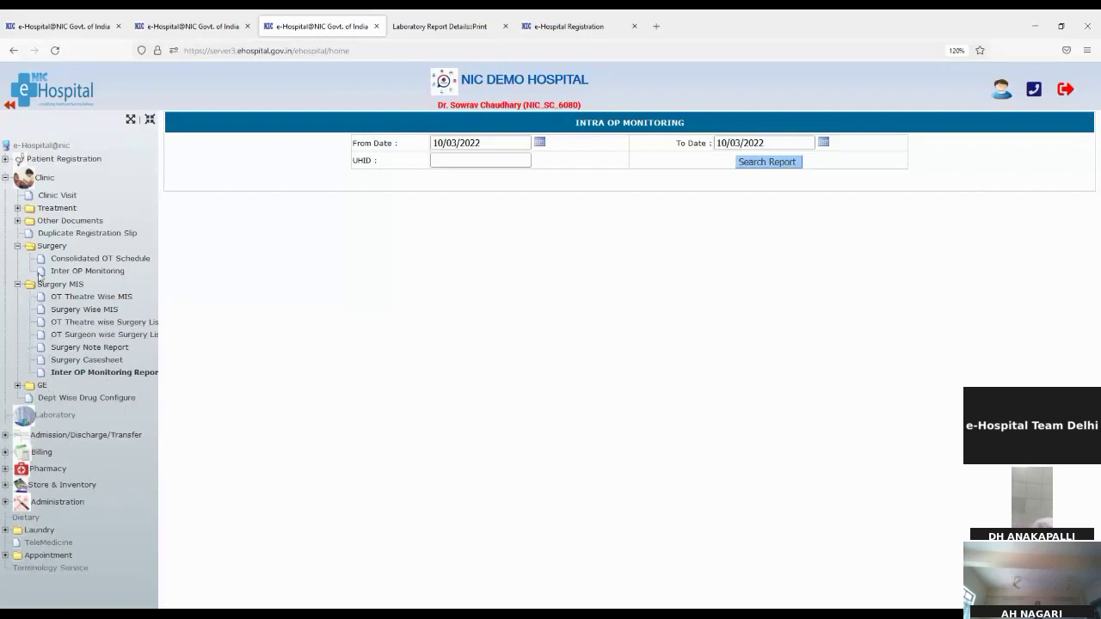
click(18, 284)
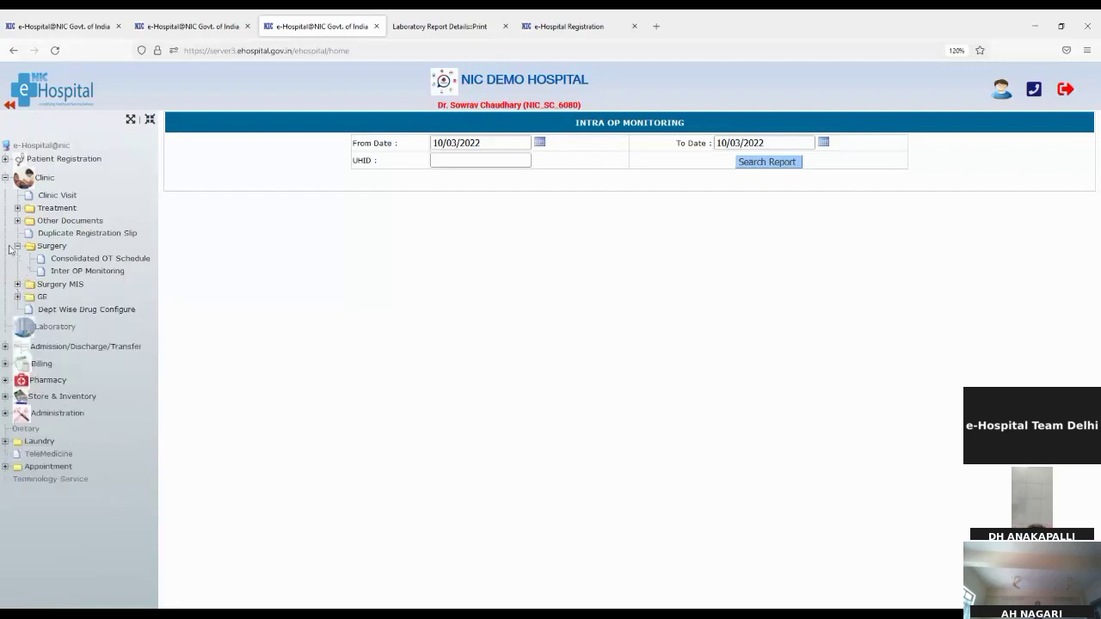
click(17, 246)
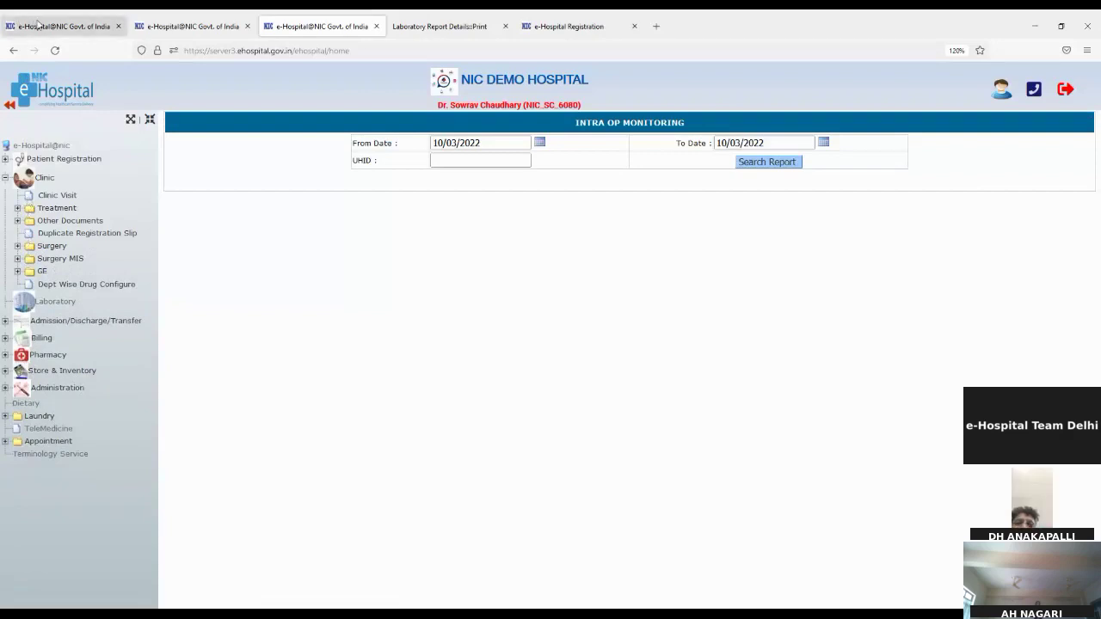
Open the Reports module from the dashboard in a separate window and expand Clinic > Clinic MIS
click(38, 24)
scroll(225, 348, down, 4)
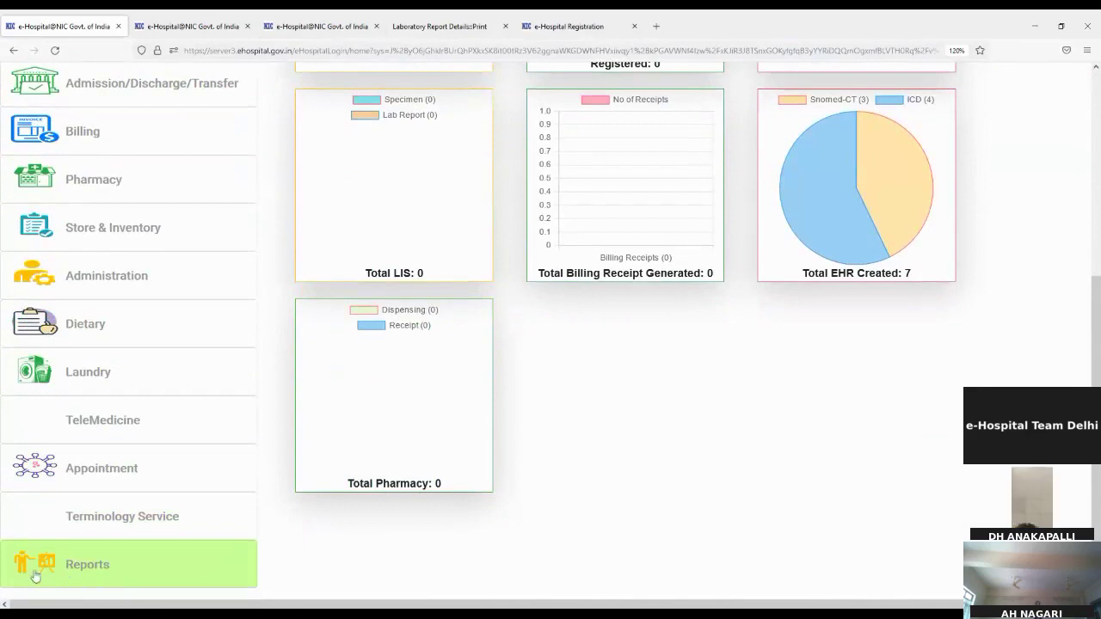
click(100, 573)
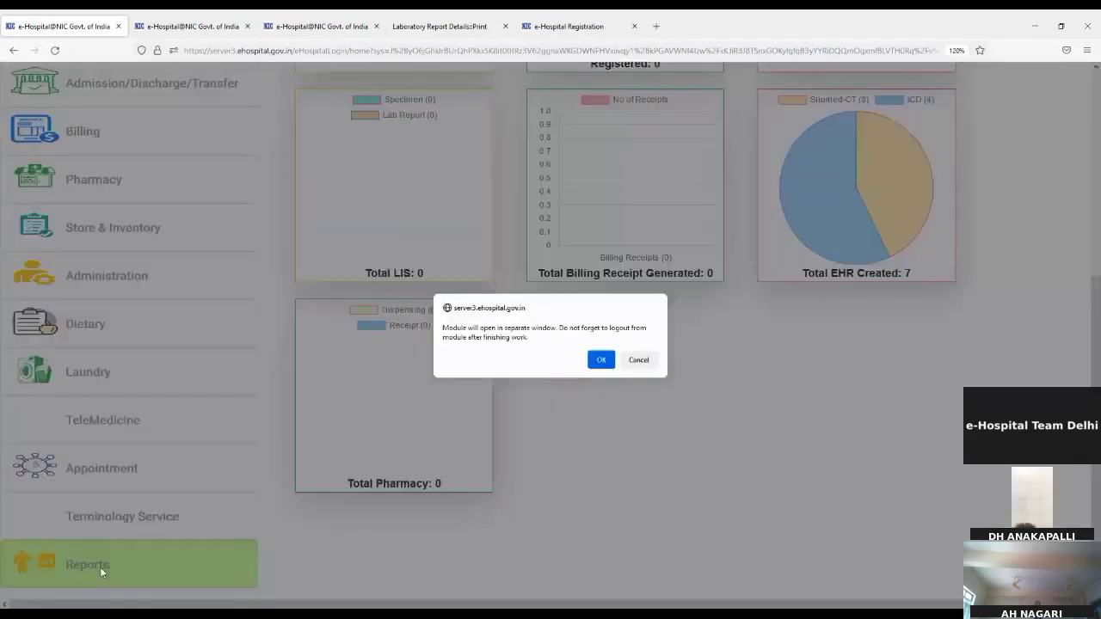
click(599, 361)
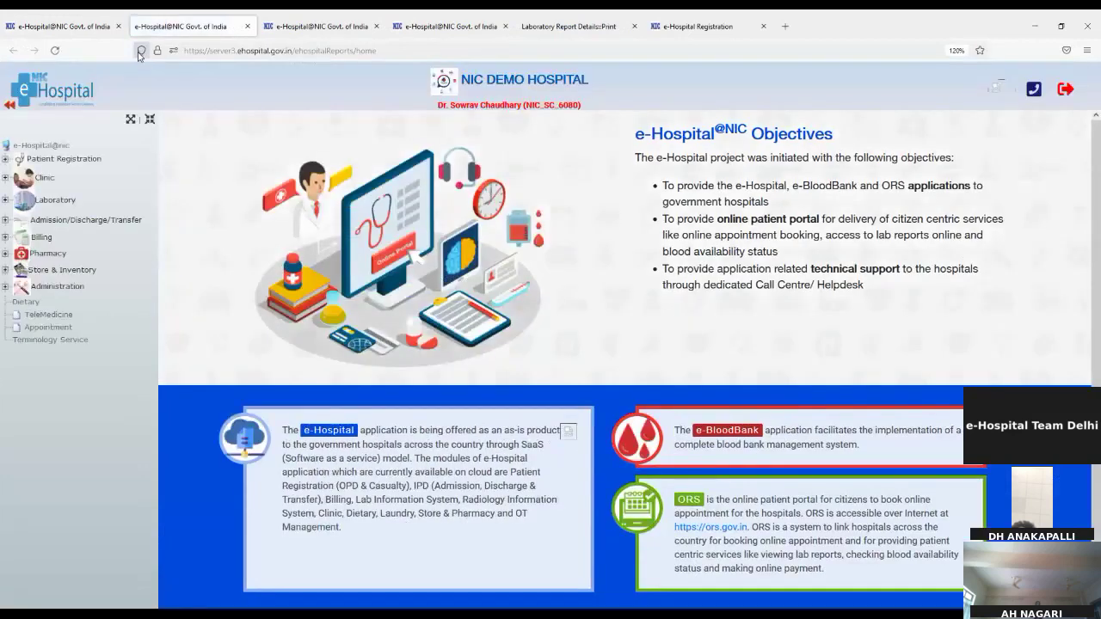
click(45, 179)
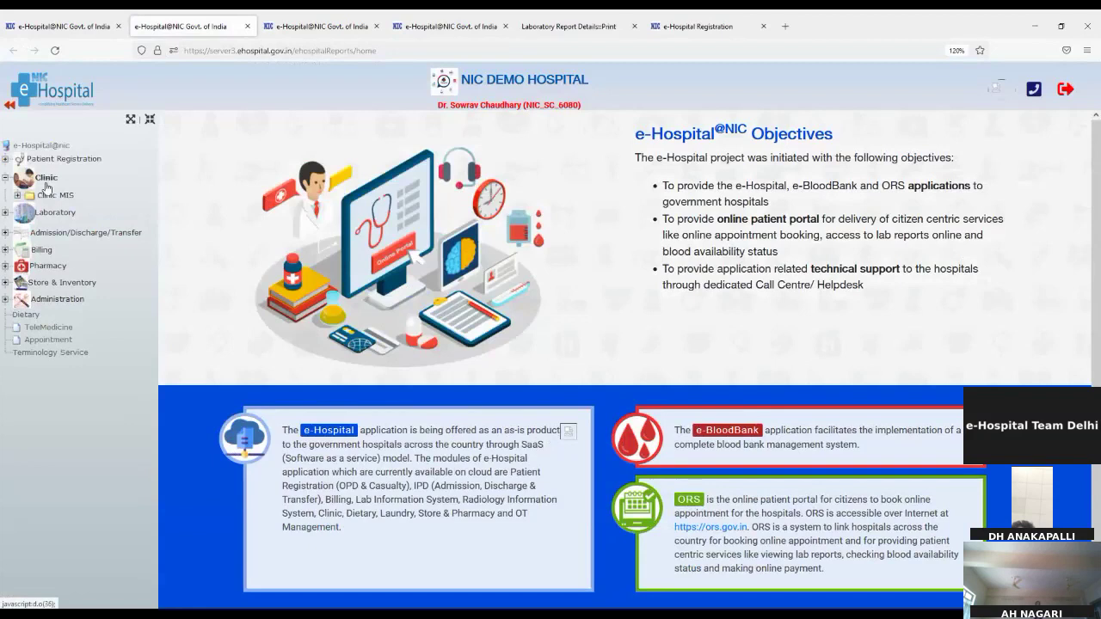
click(55, 195)
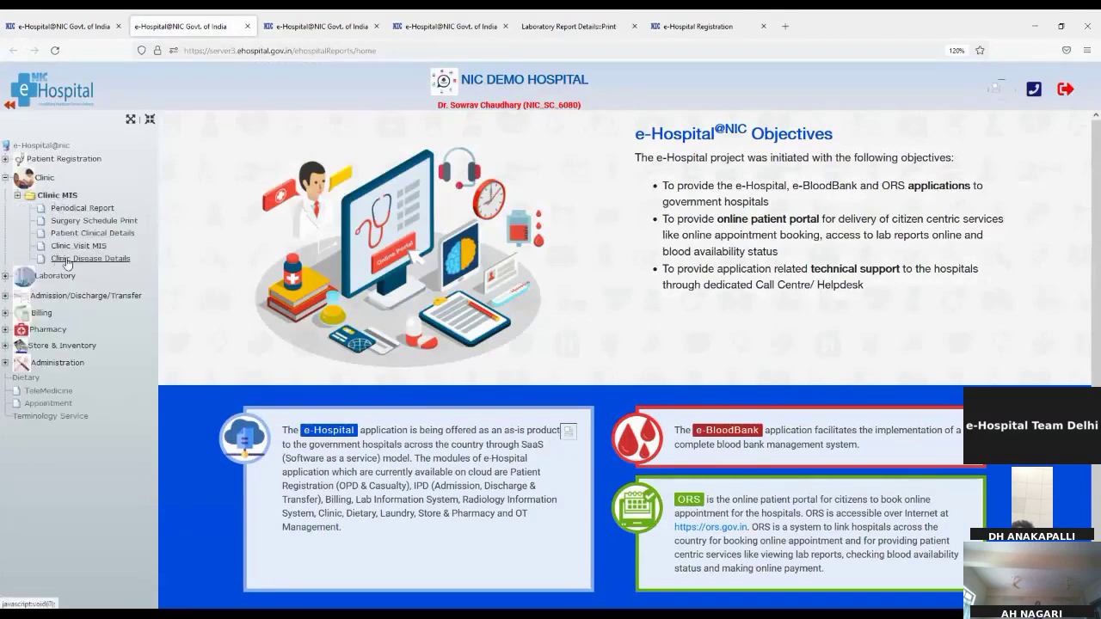
Generate the Cardiology periodical clinic visit report for 01/03/2022–10/03/2022, then open Surgery Schedule Print
click(84, 212)
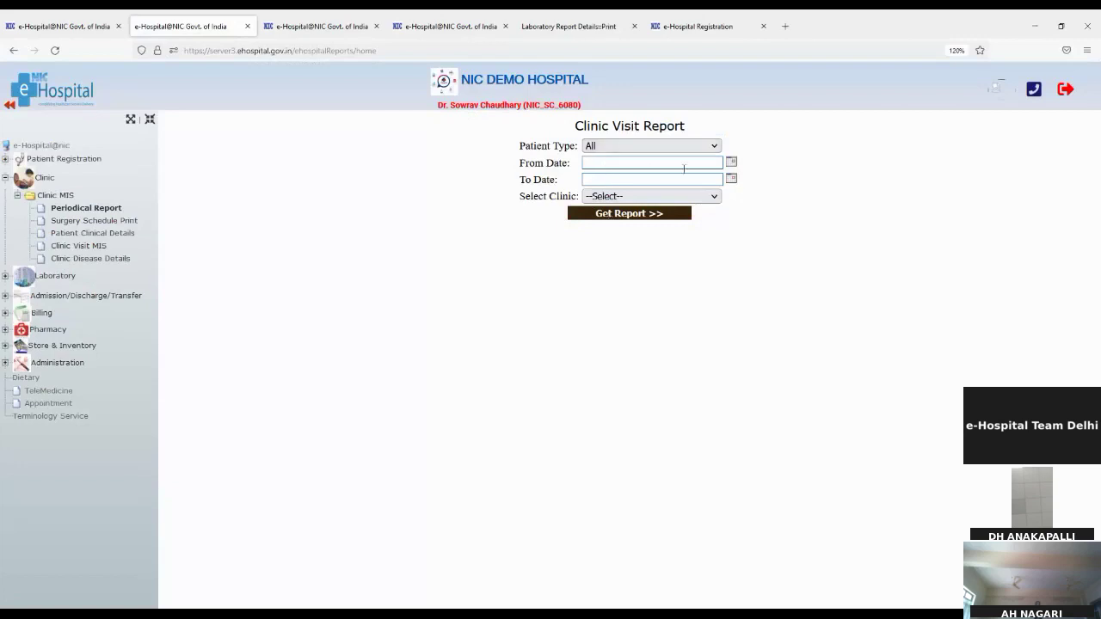
click(732, 166)
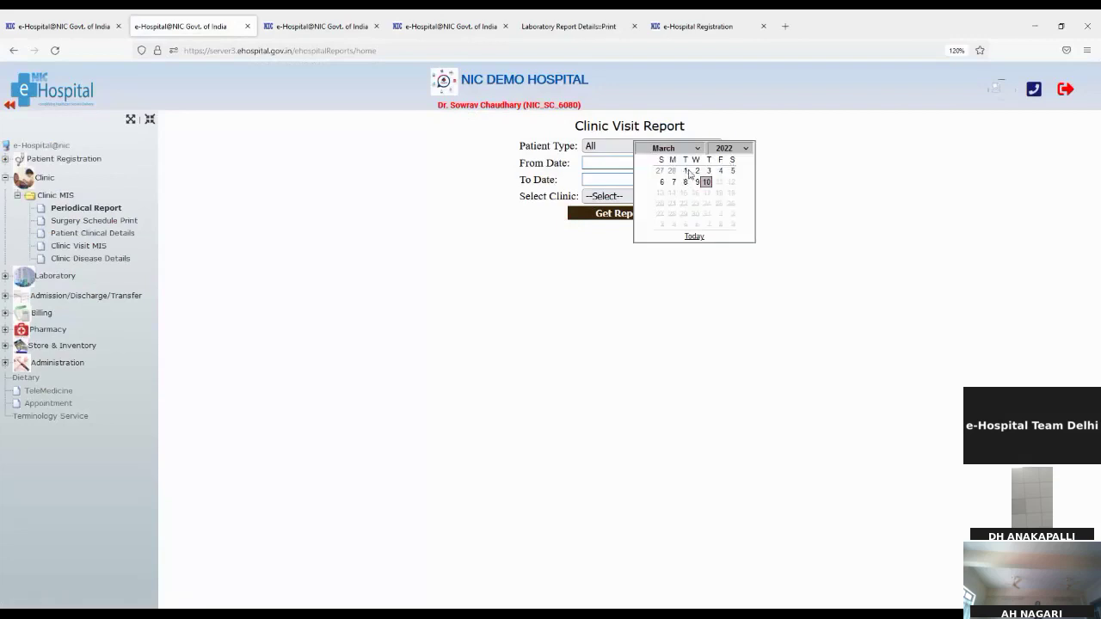
click(687, 172)
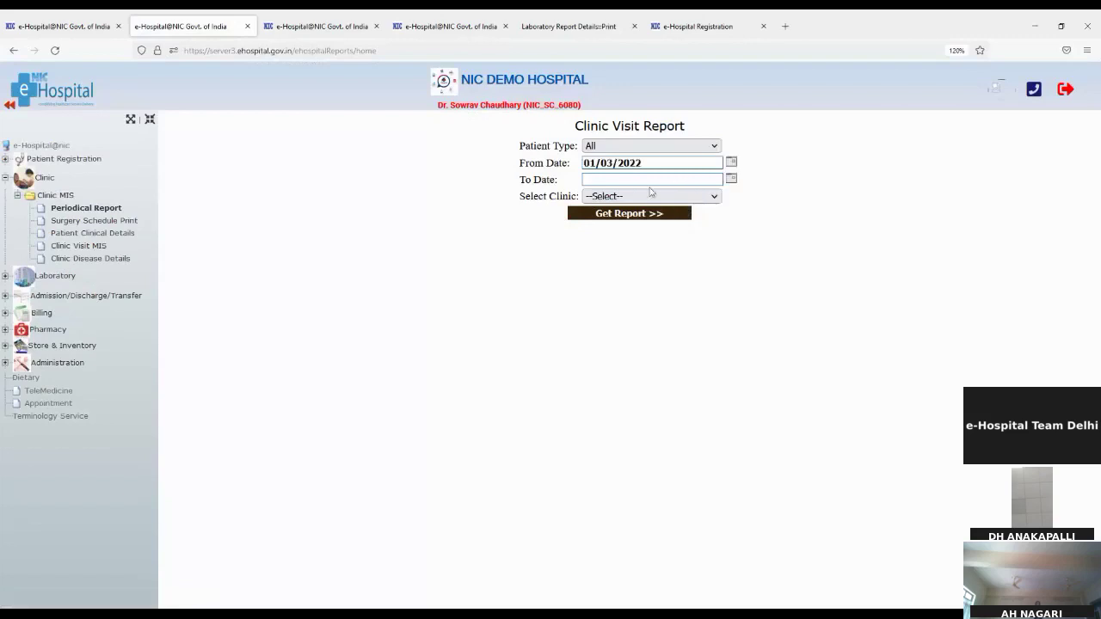
click(731, 179)
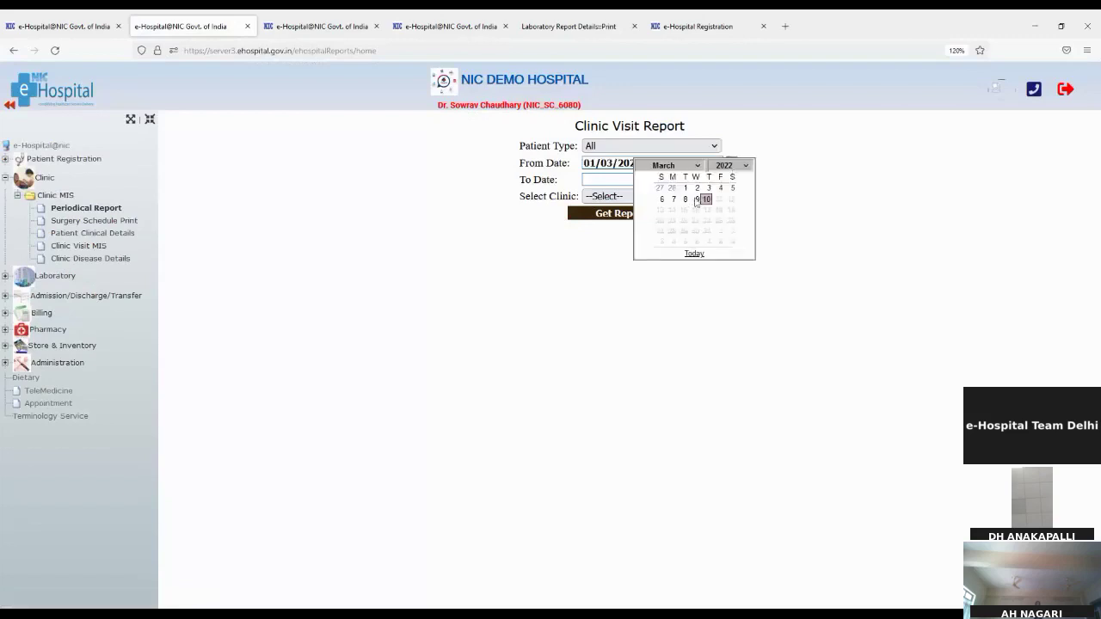
click(706, 200)
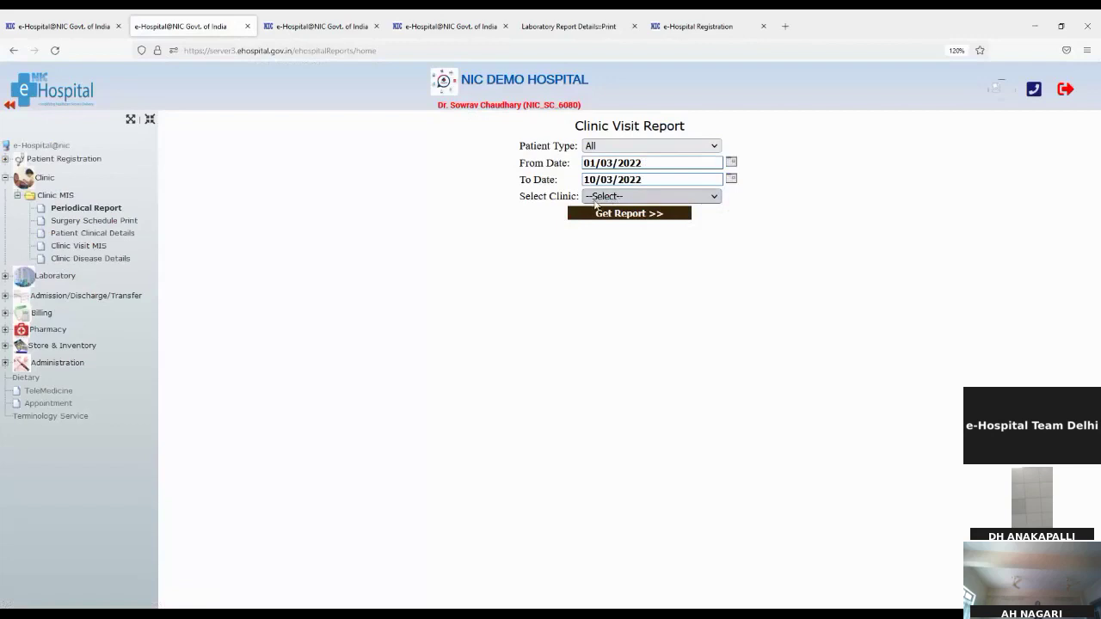
click(602, 196)
click(605, 256)
click(592, 215)
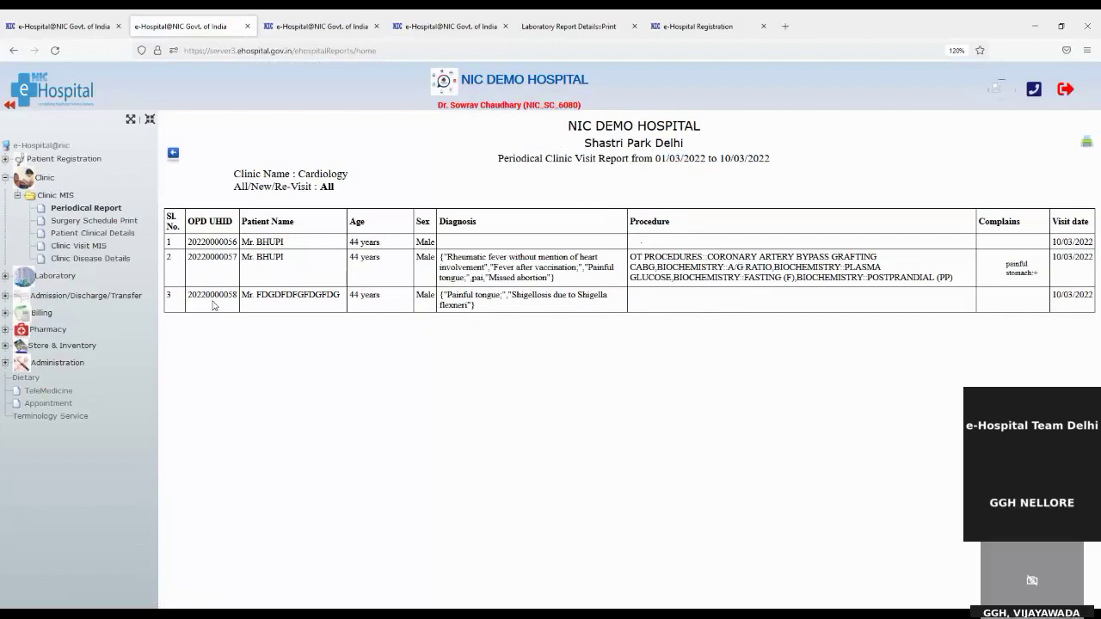
click(95, 222)
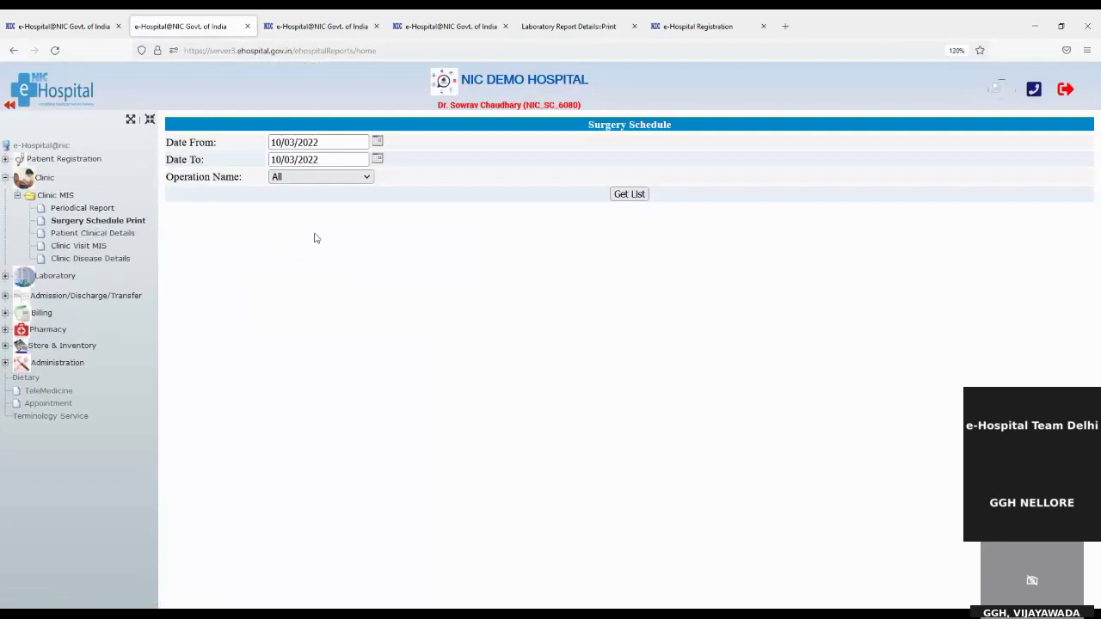
List scheduled surgeries (none found) and search Patient Clinical Details by the pasted UHID
click(620, 203)
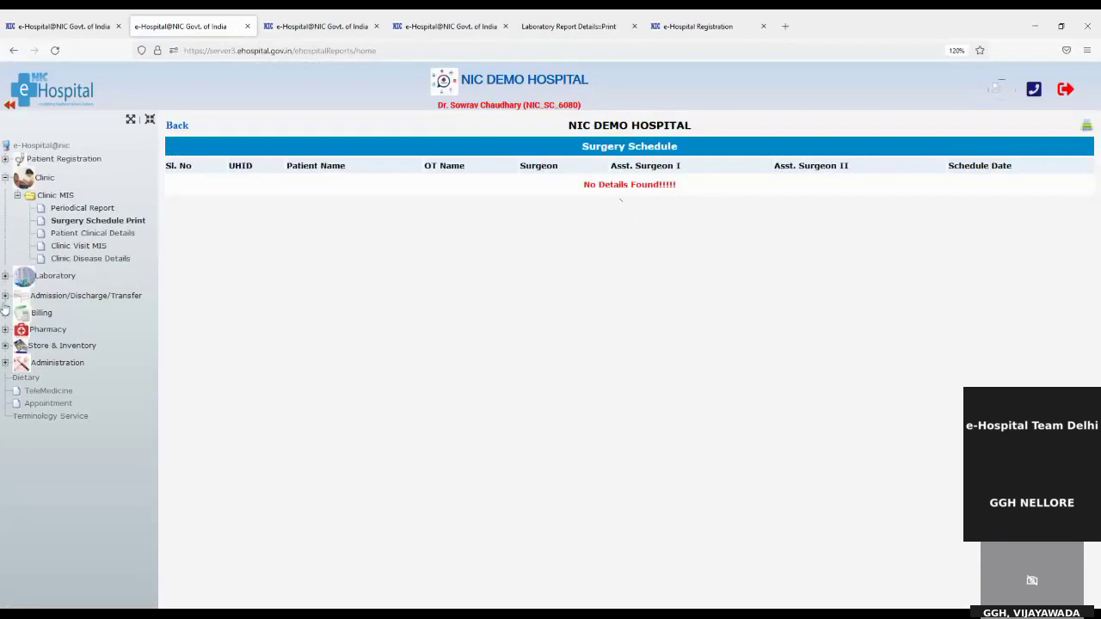
click(93, 234)
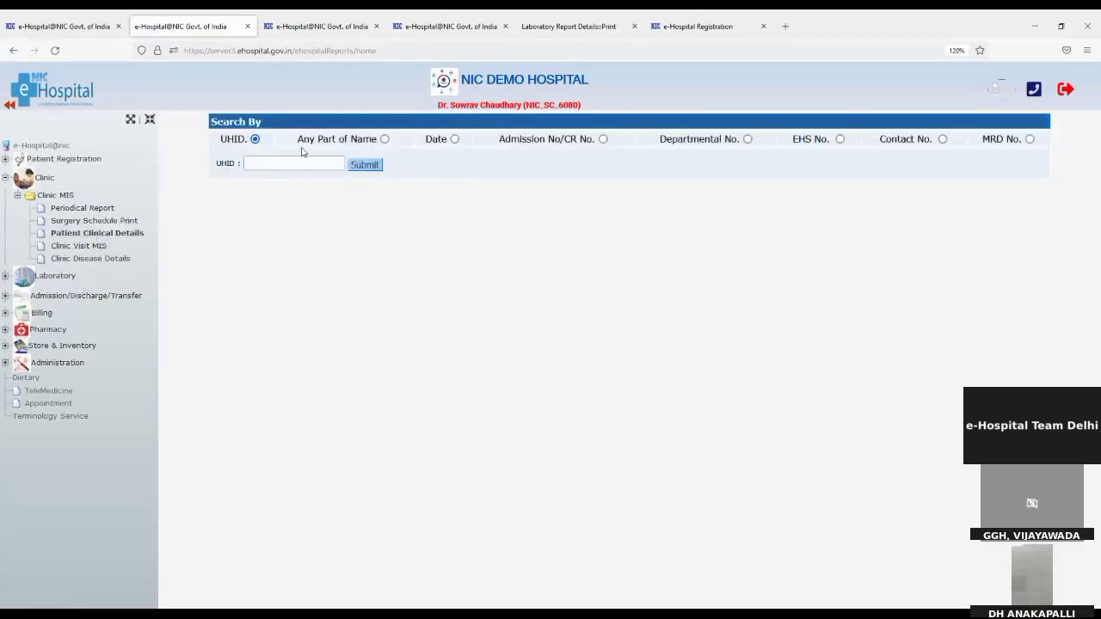
click(297, 164)
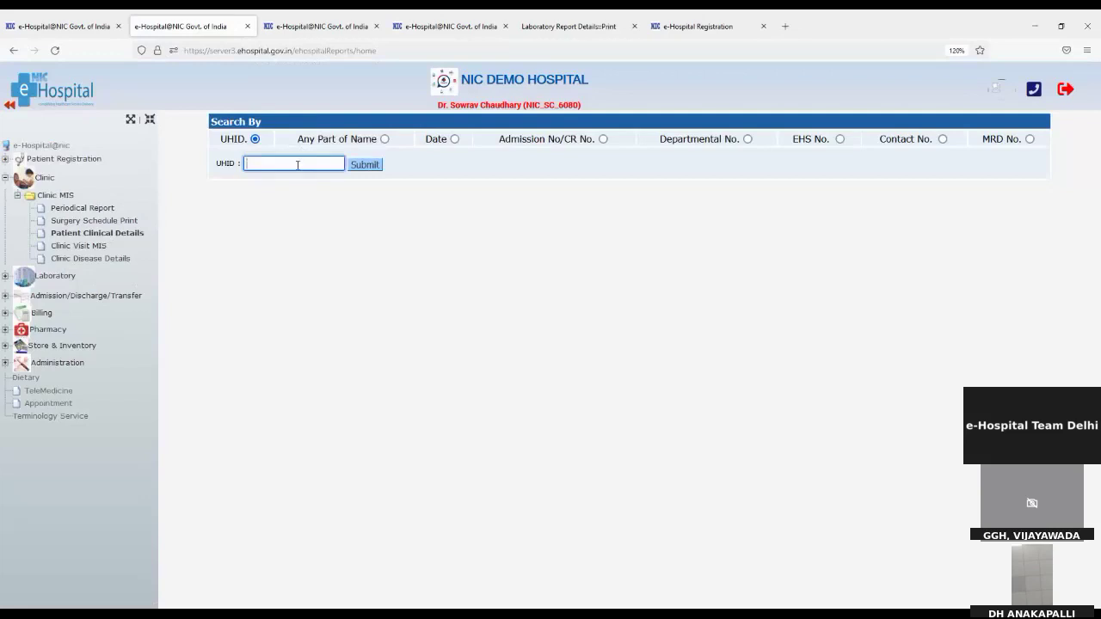
key(ctrl+v)
click(358, 169)
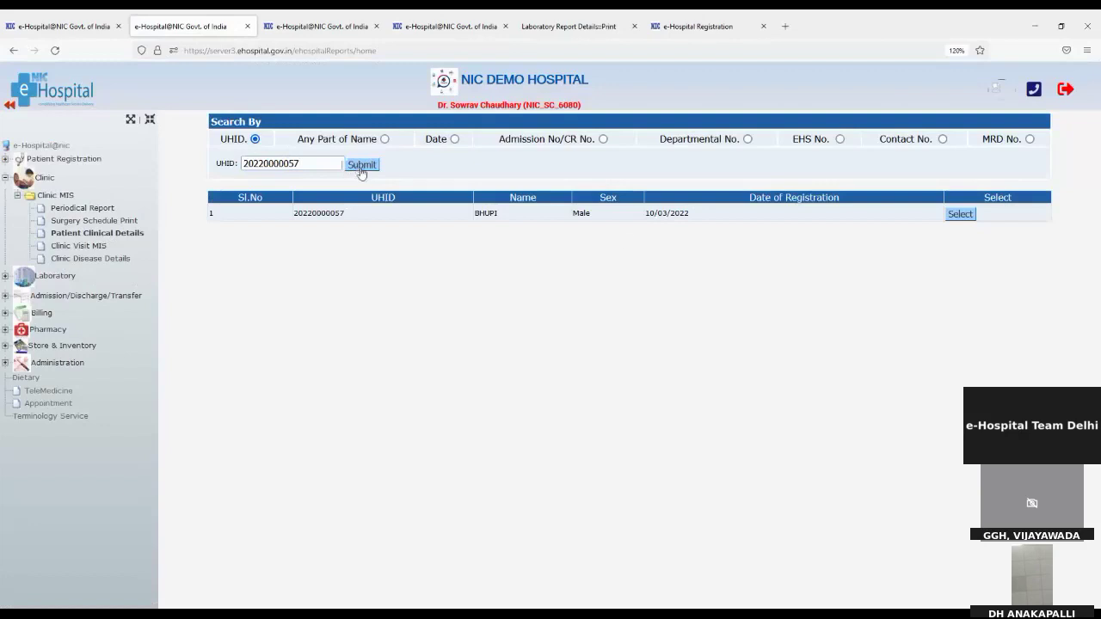
Review the patient's Cardiology symptoms, allergies and diagnoses, then open Clinic Visit MIS
click(960, 216)
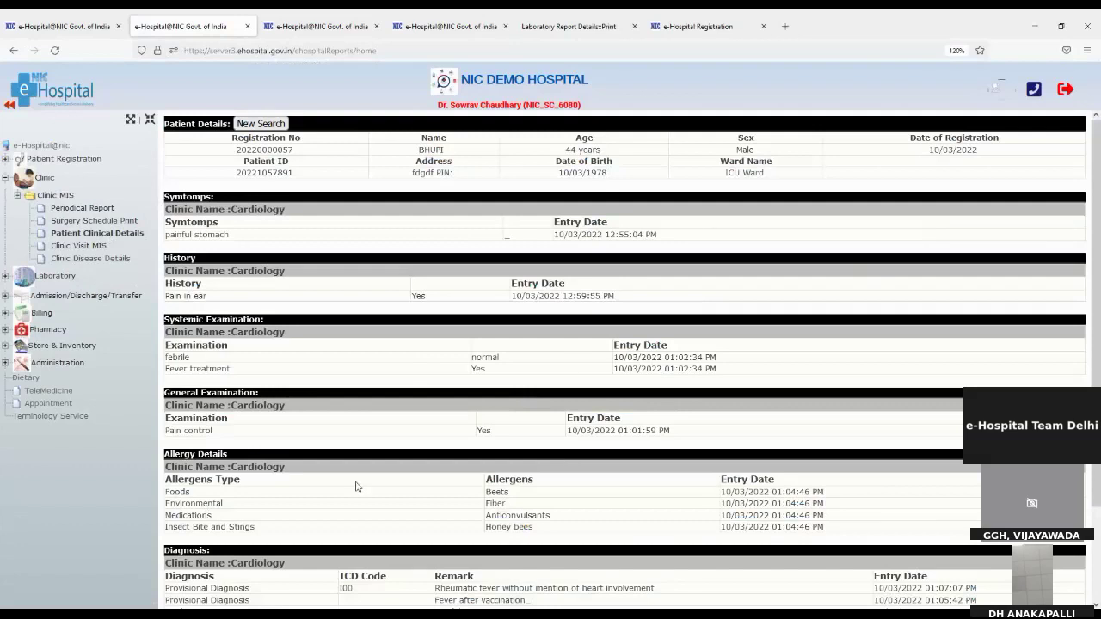
scroll(530, 477, down, 3)
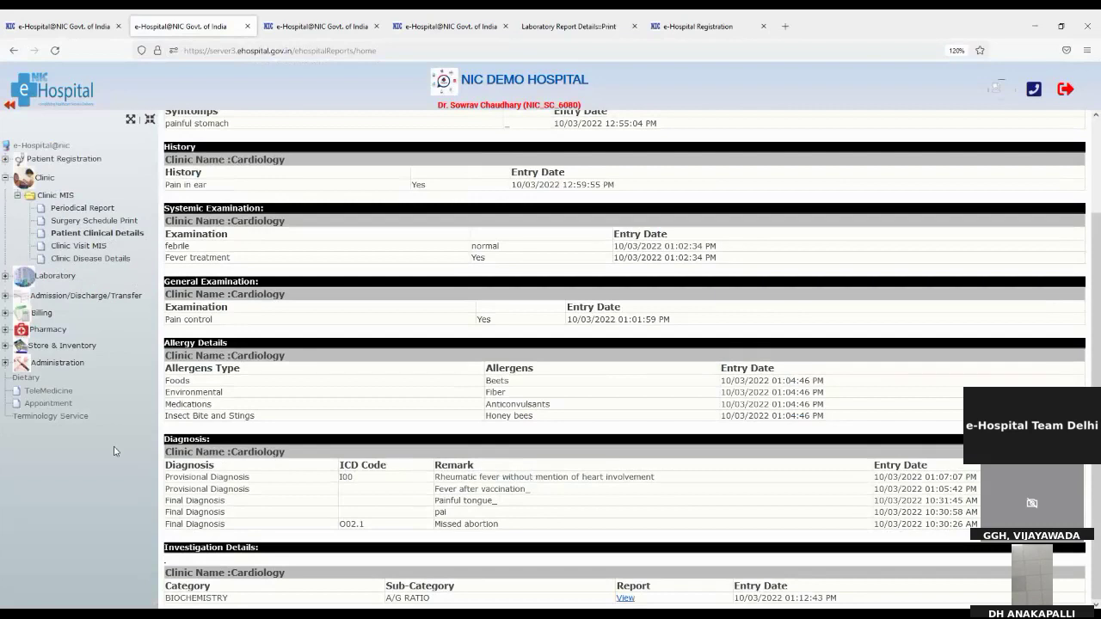
scroll(426, 476, up, 3)
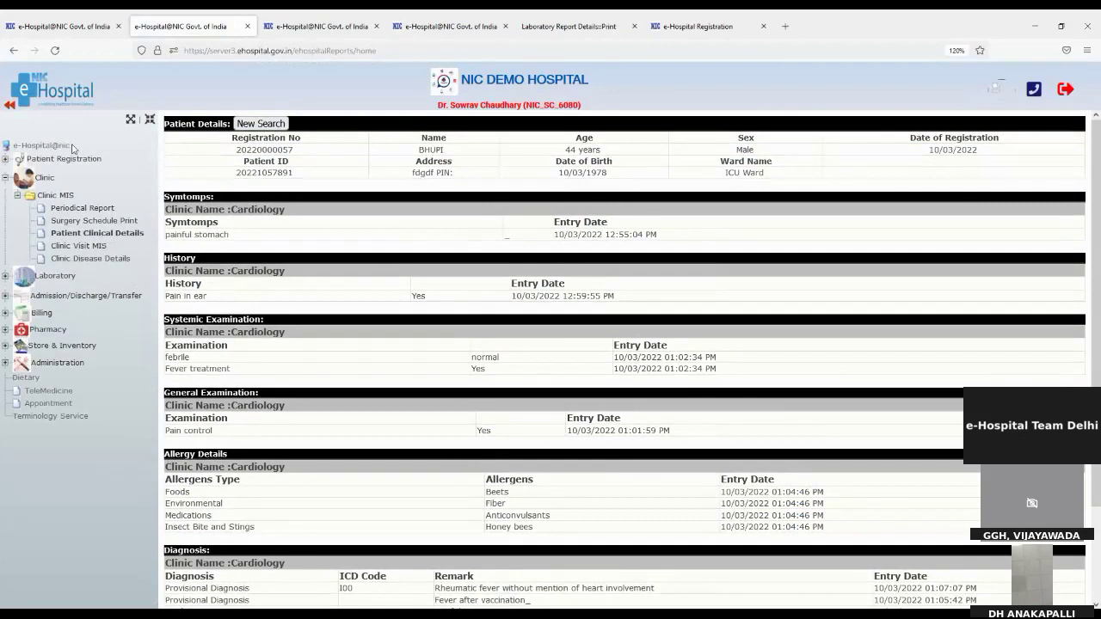
click(65, 246)
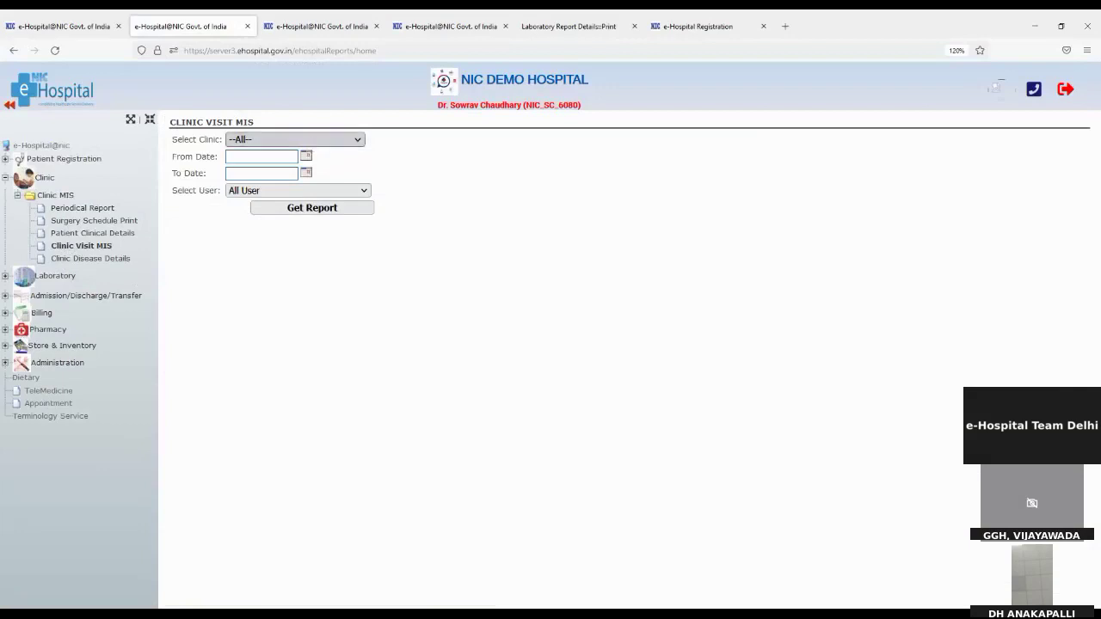
Run Clinic Visit MIS for Cardiology, one doctor, 01/03/2022–10/03/2022, showing one new-patient OPD visit
click(292, 139)
click(258, 155)
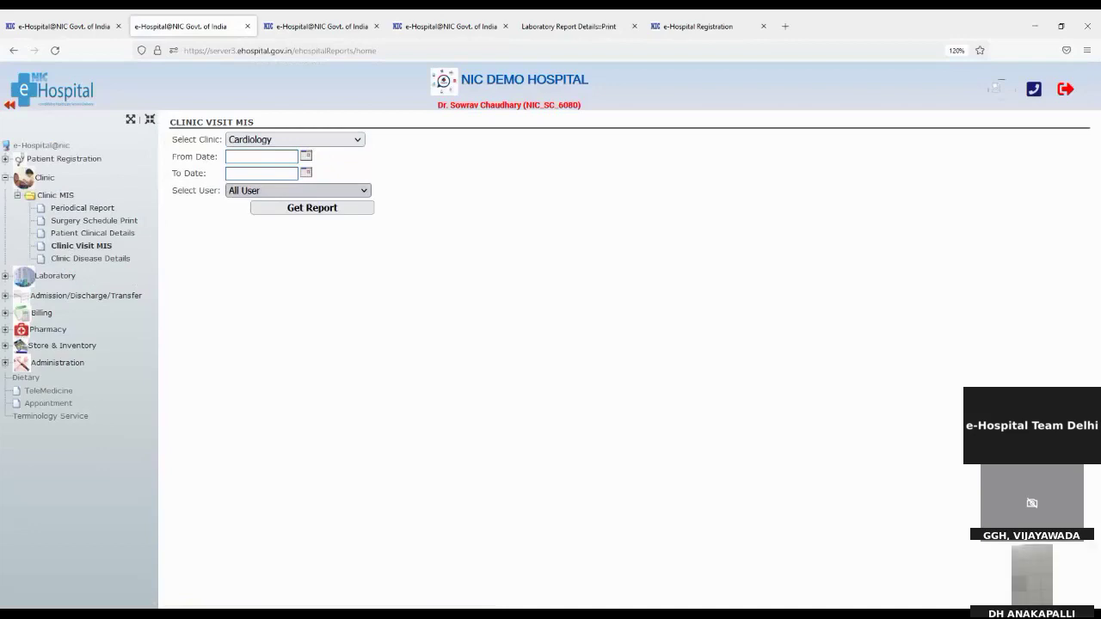
click(288, 516)
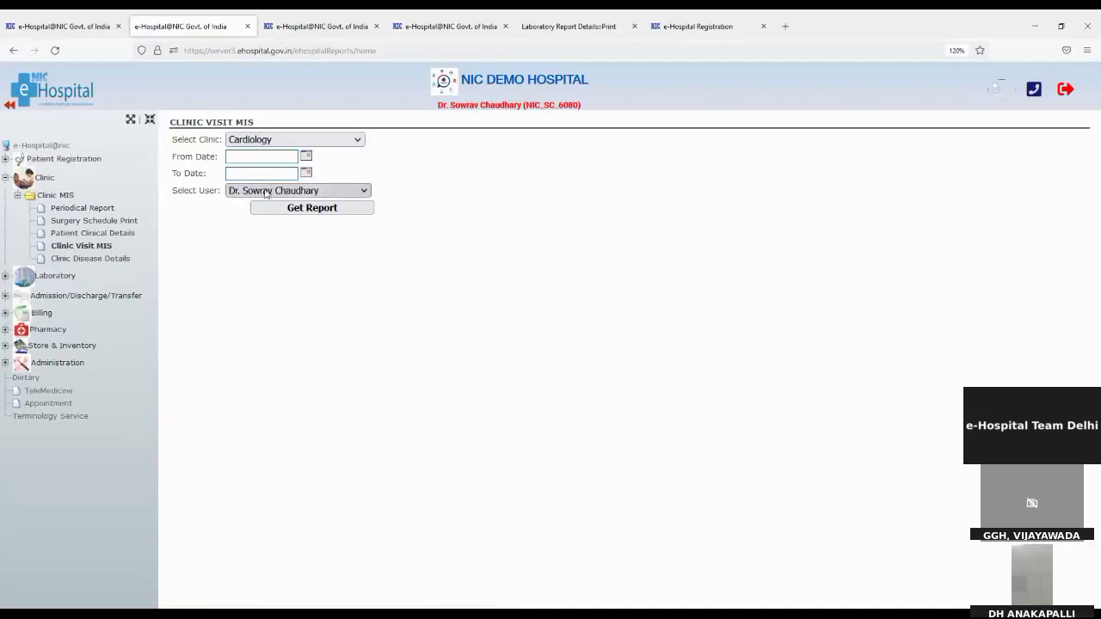
click(305, 156)
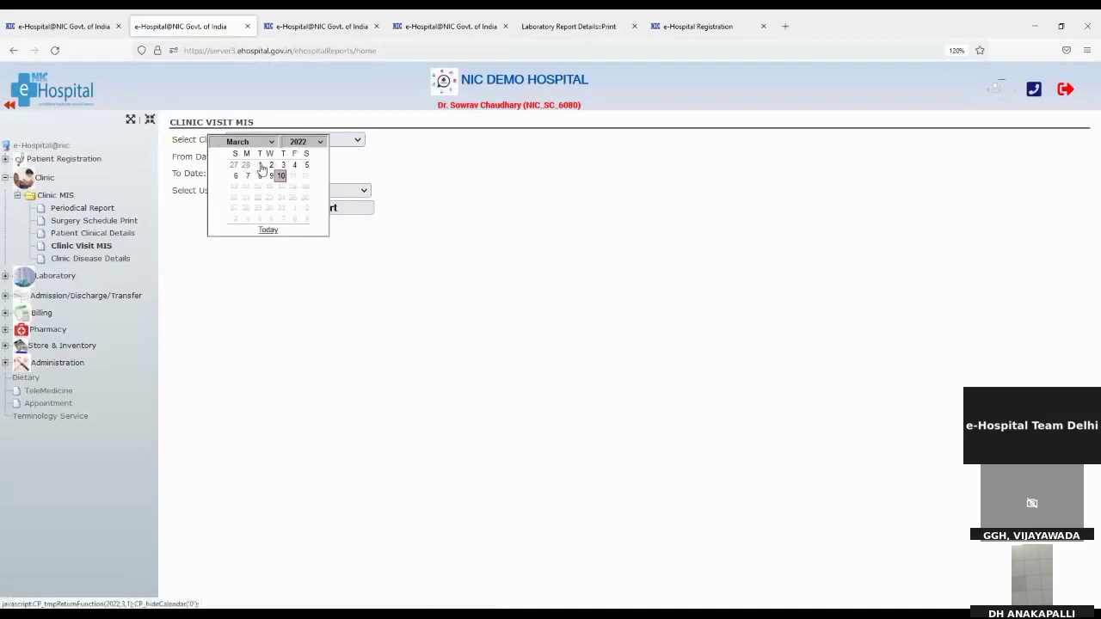
click(260, 165)
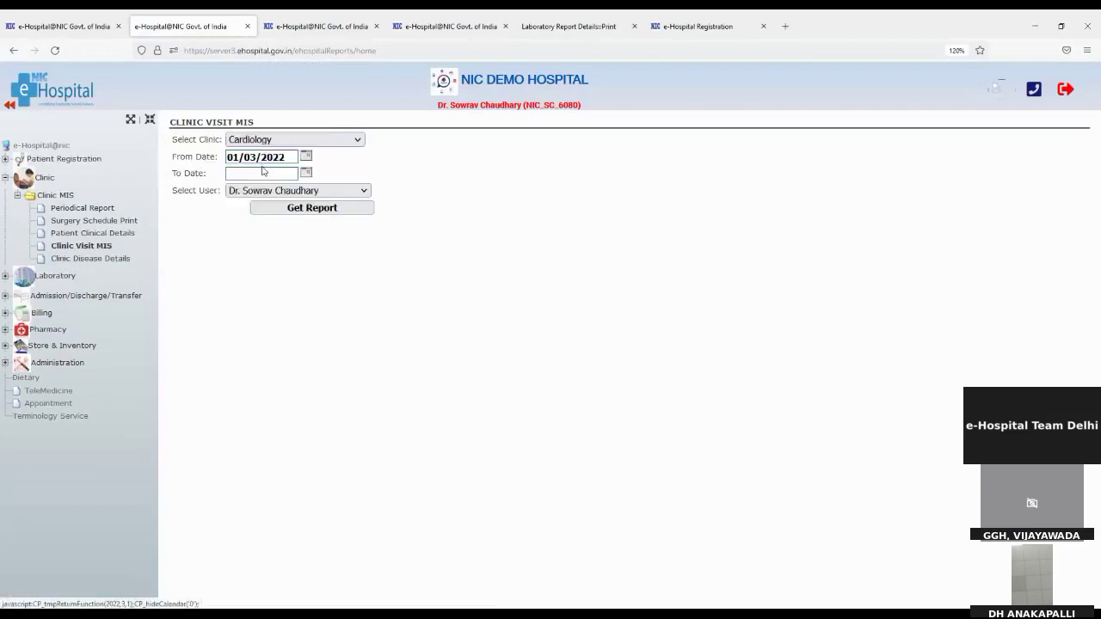
click(305, 173)
click(281, 194)
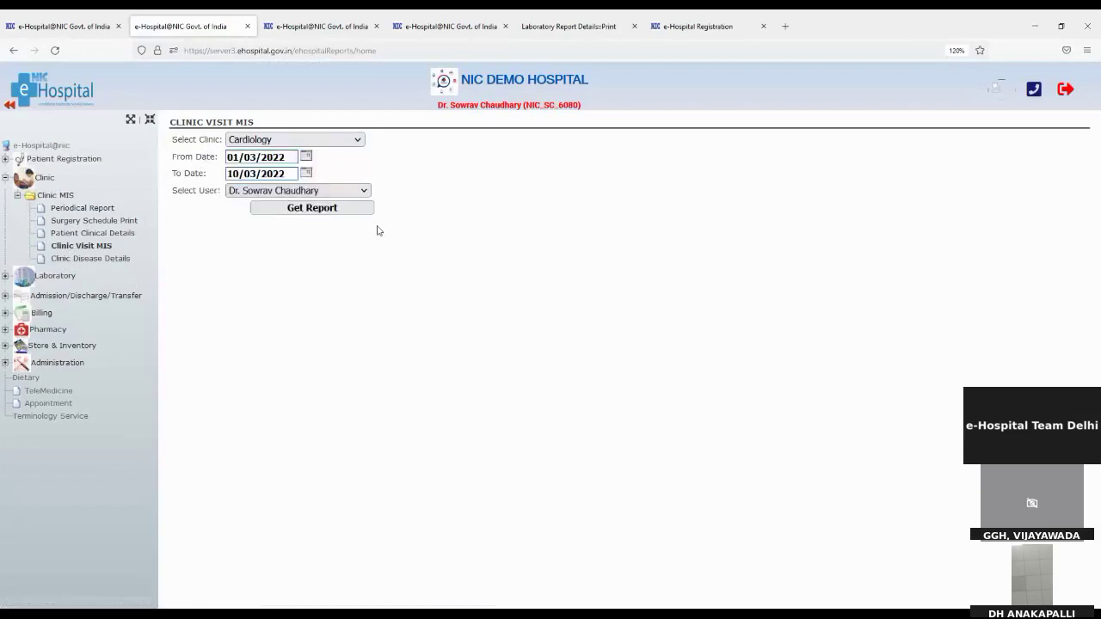
click(338, 214)
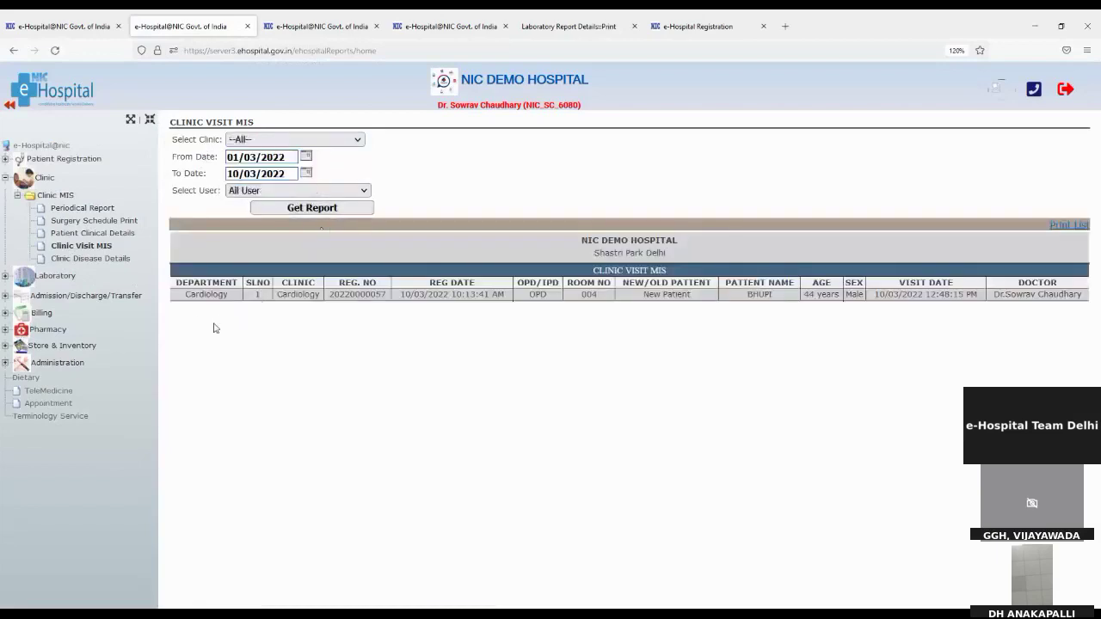
drag(194, 294, 245, 297)
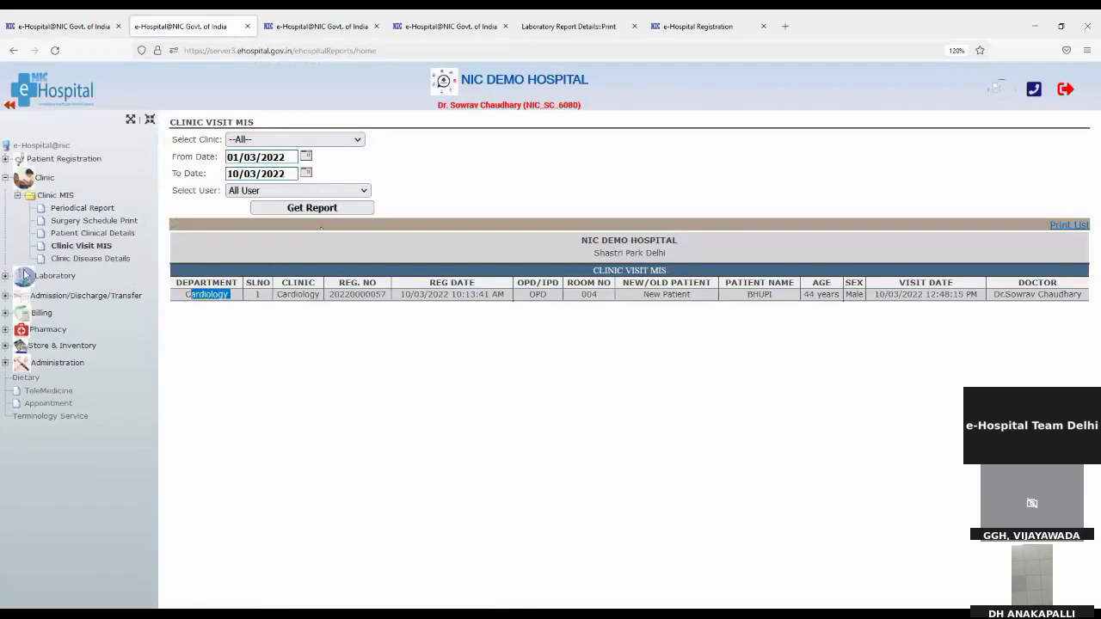
Open the Clinic Disease Details form, point out its Diagnosis Name field, and collapse Clinic
click(81, 260)
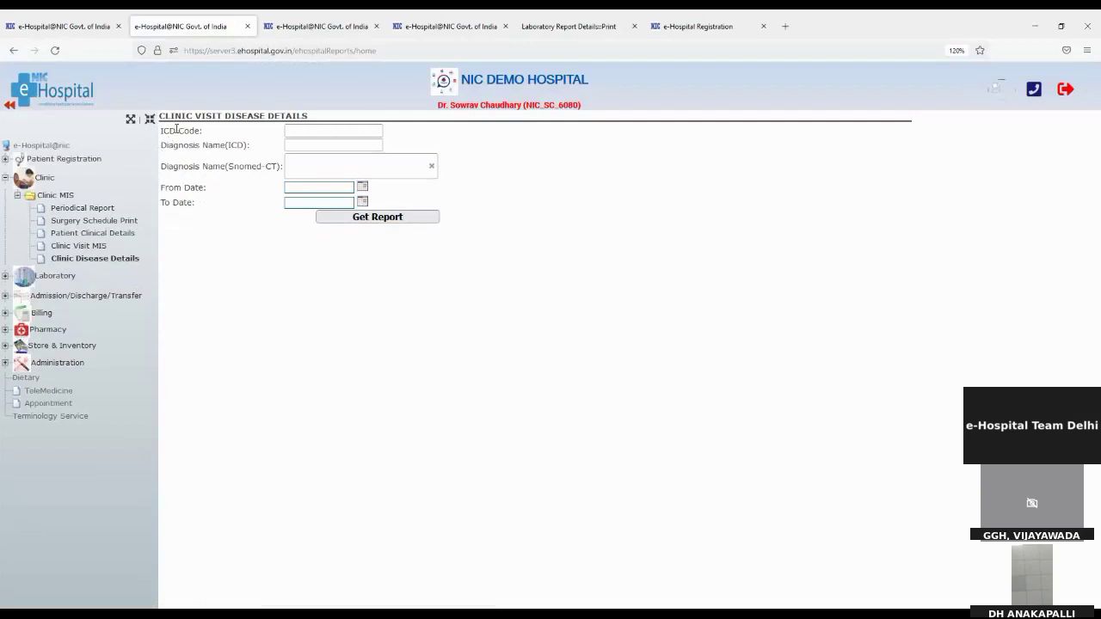
drag(161, 146, 274, 170)
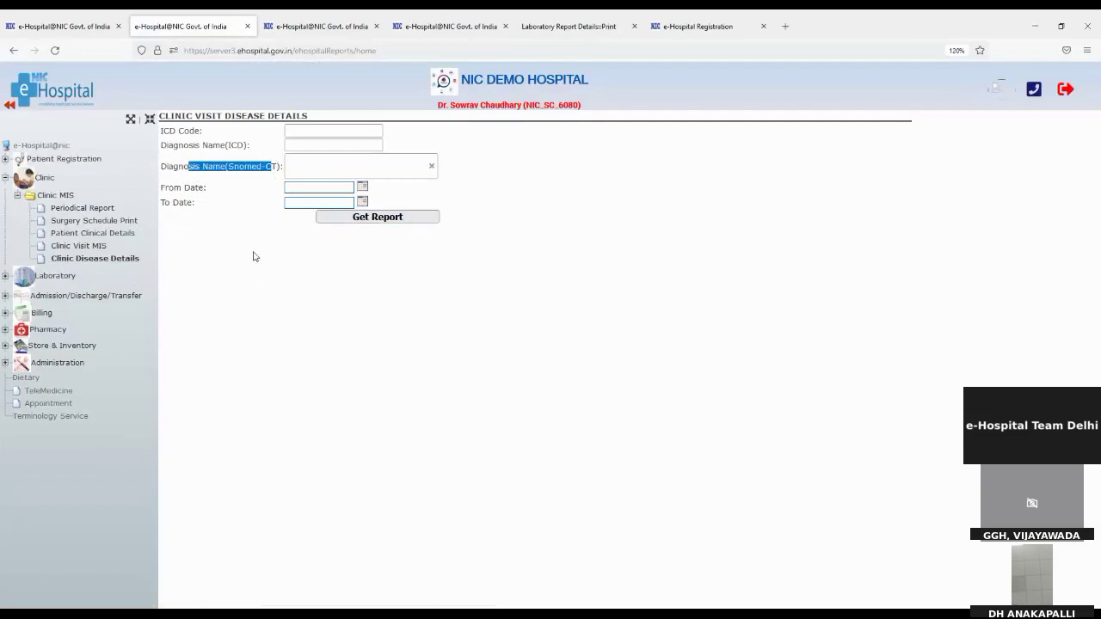
click(6, 181)
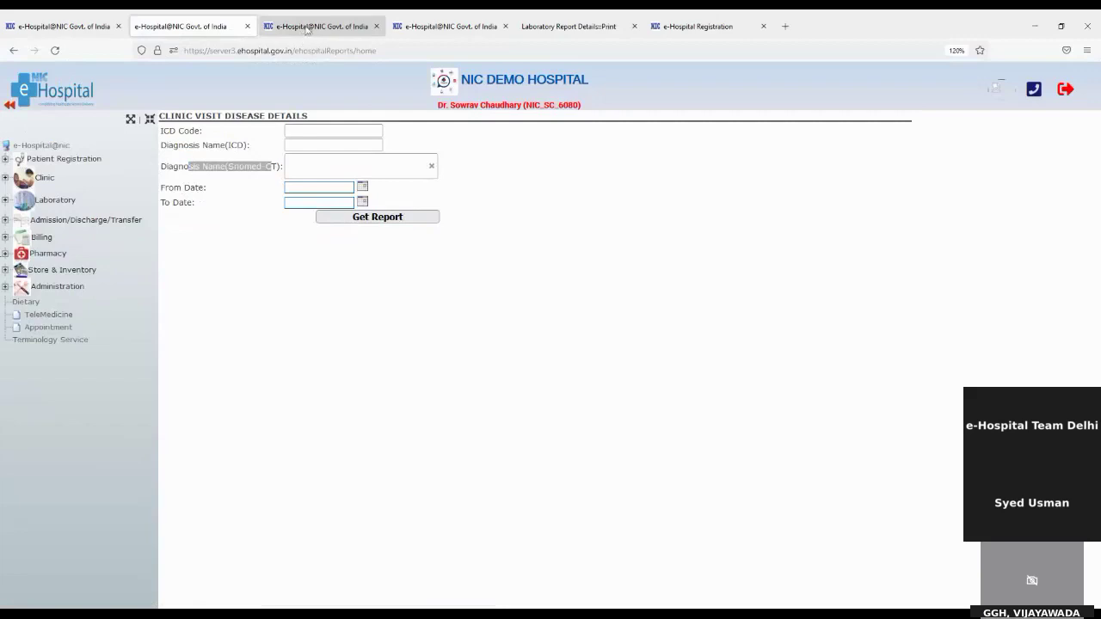
Return to the browser tab with the full module list and collapse its Clinic options
click(306, 30)
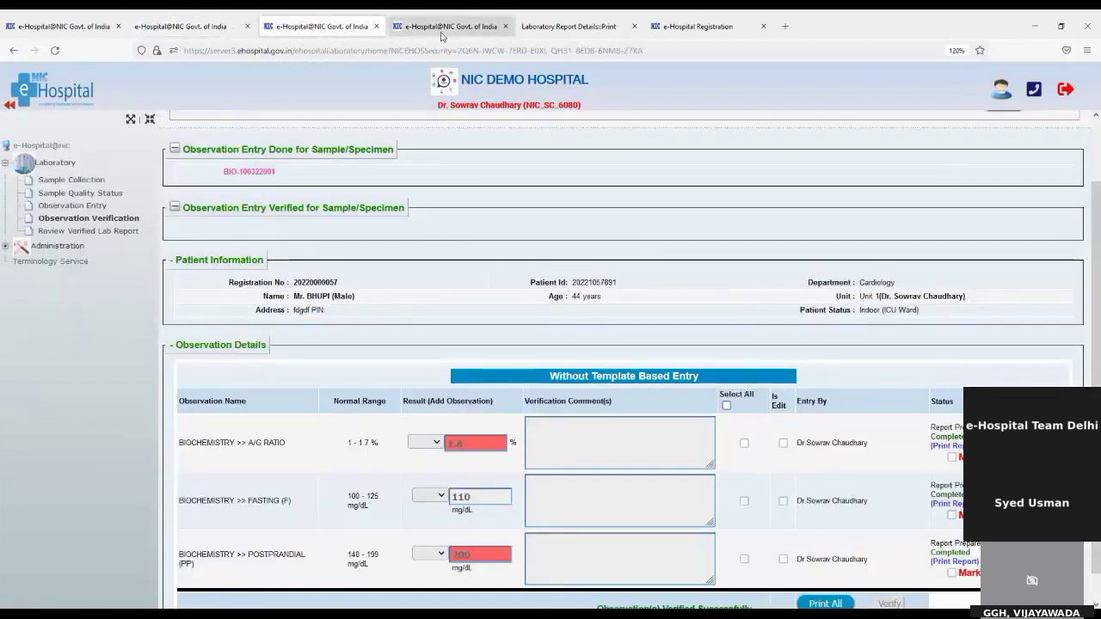
click(442, 34)
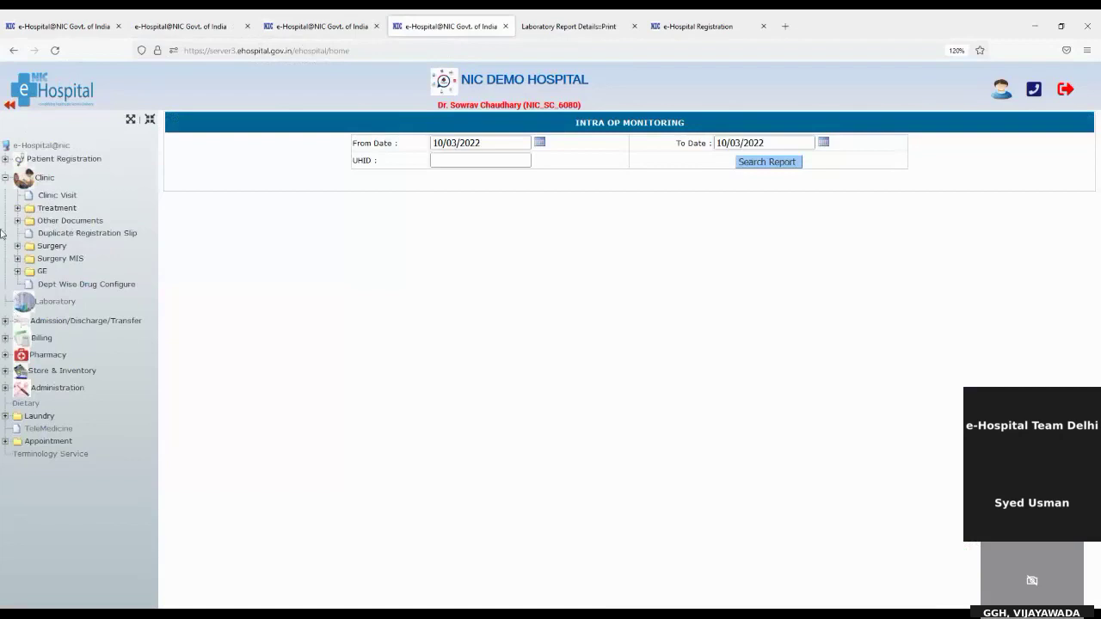
click(6, 179)
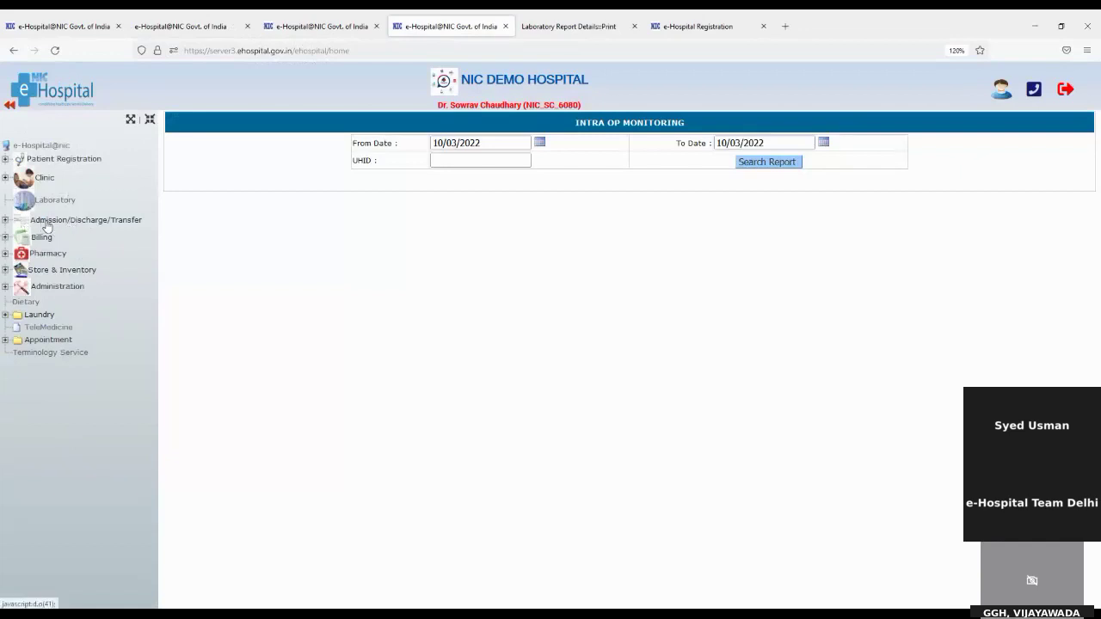
click(99, 223)
Load an existing patient into IPD Admission by UHID, retrying with the next patient after the already-admitted warning
click(41, 238)
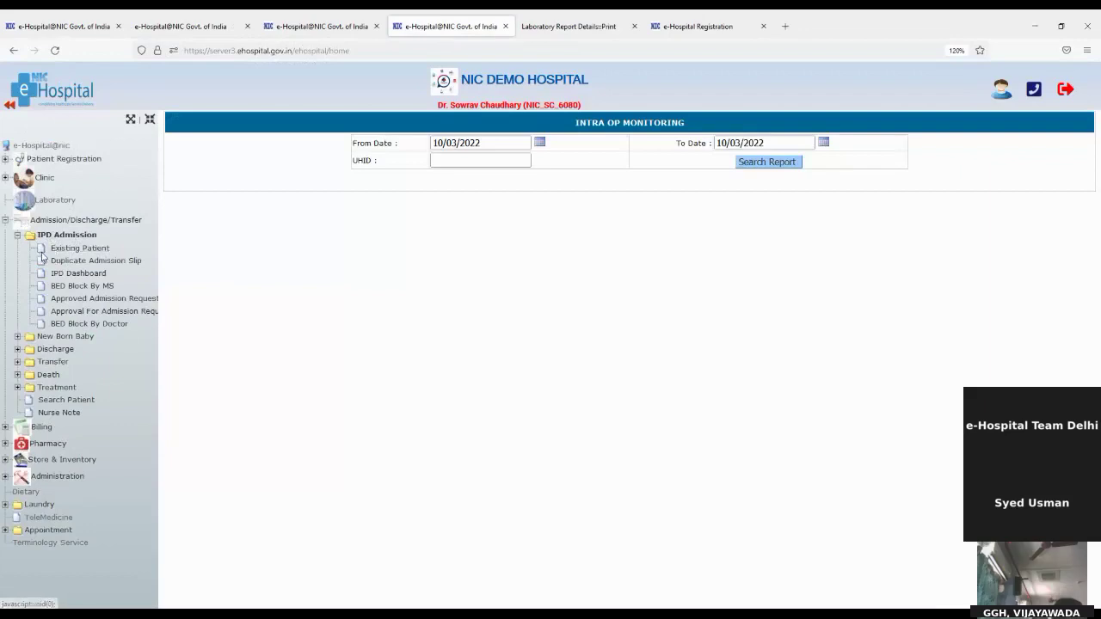
click(63, 250)
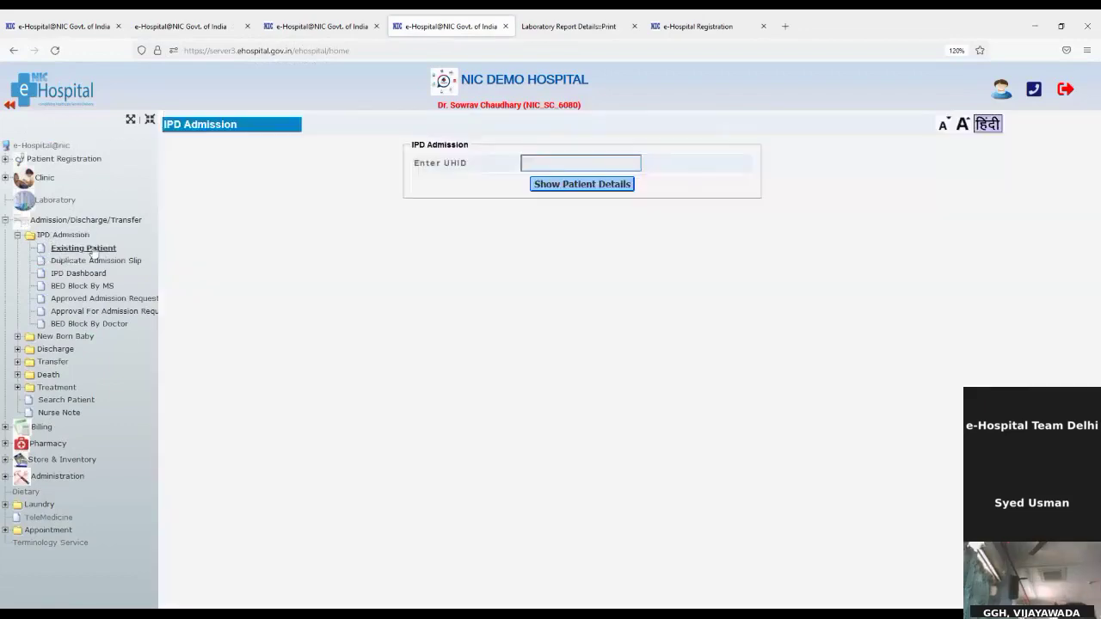
click(612, 165)
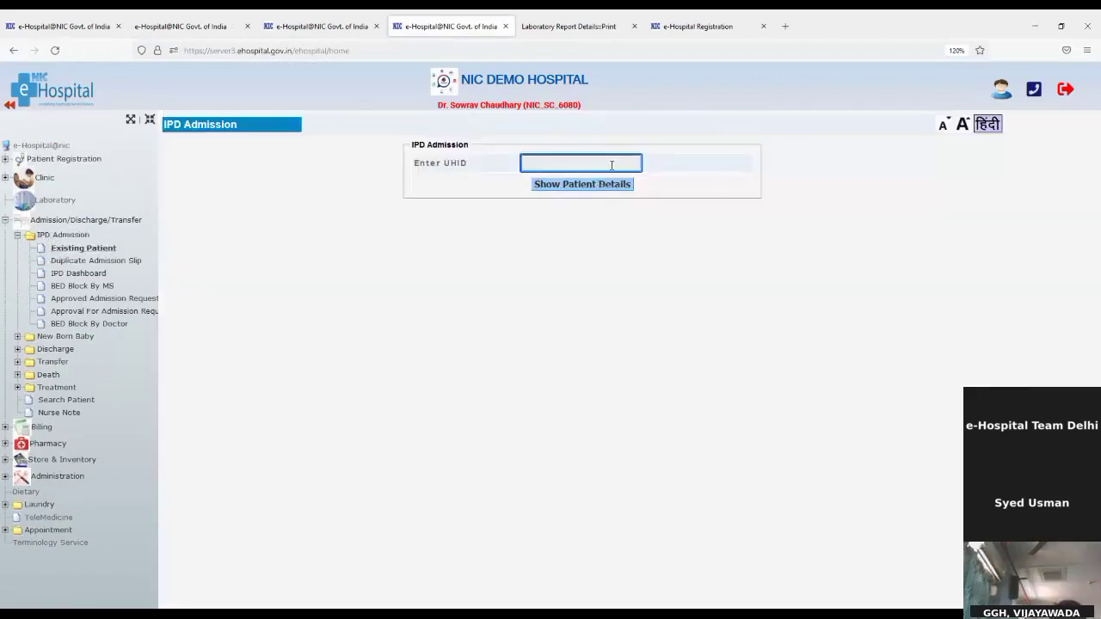
key(ctrl+v)
click(585, 184)
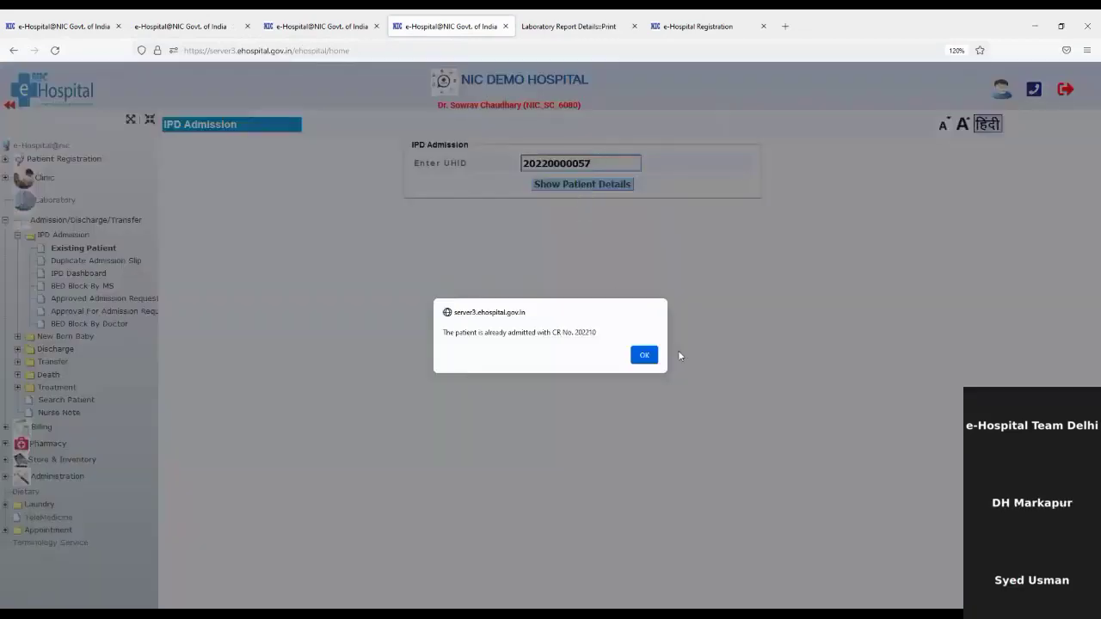
click(647, 354)
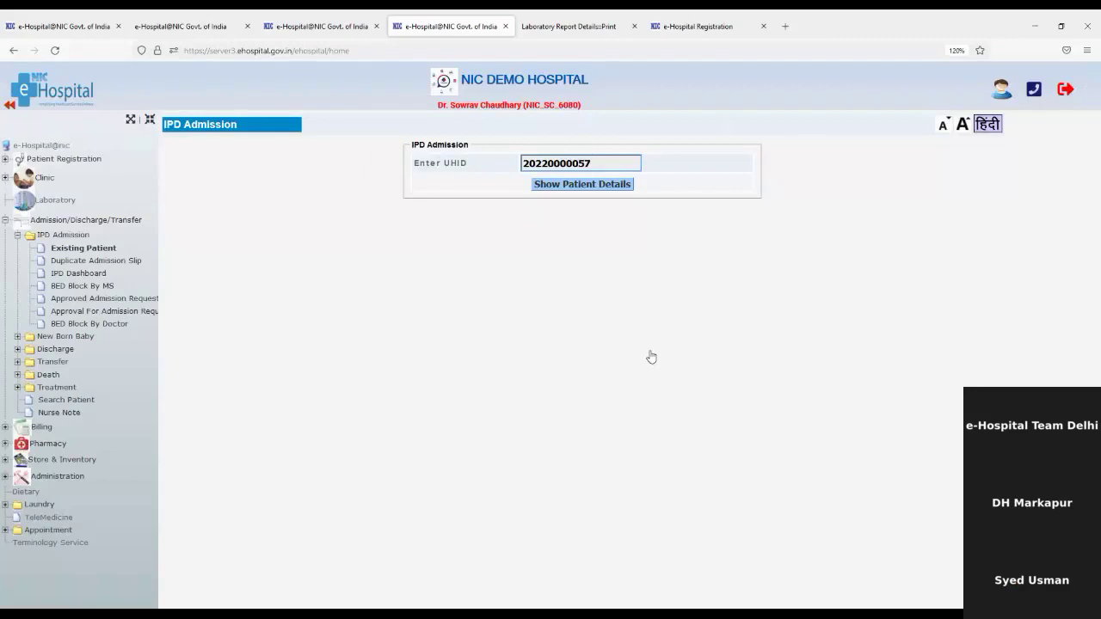
click(597, 163)
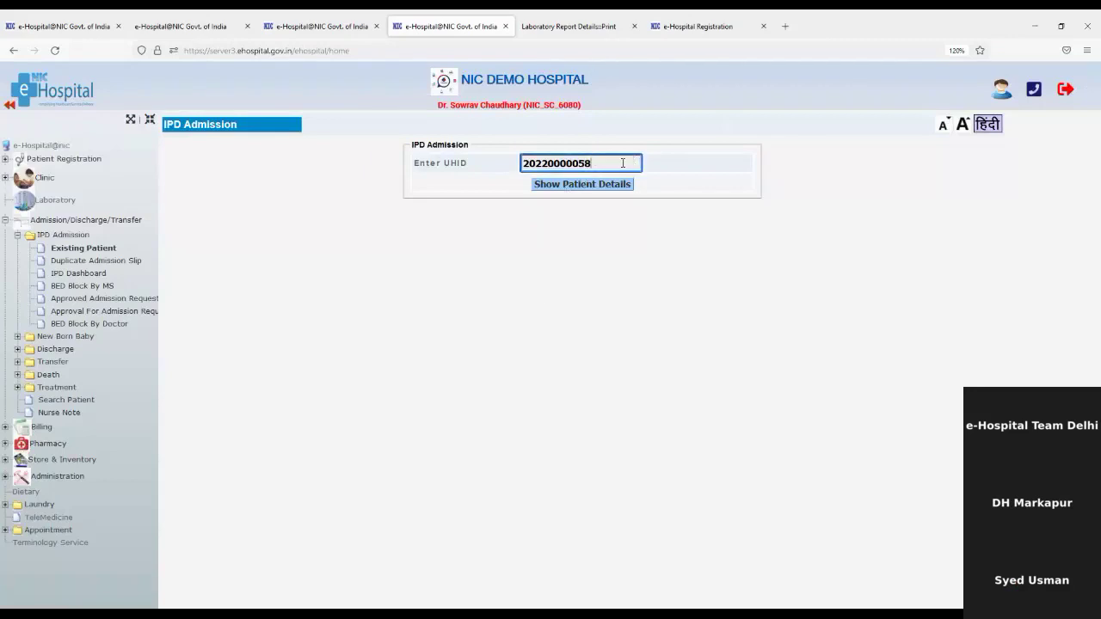
click(573, 184)
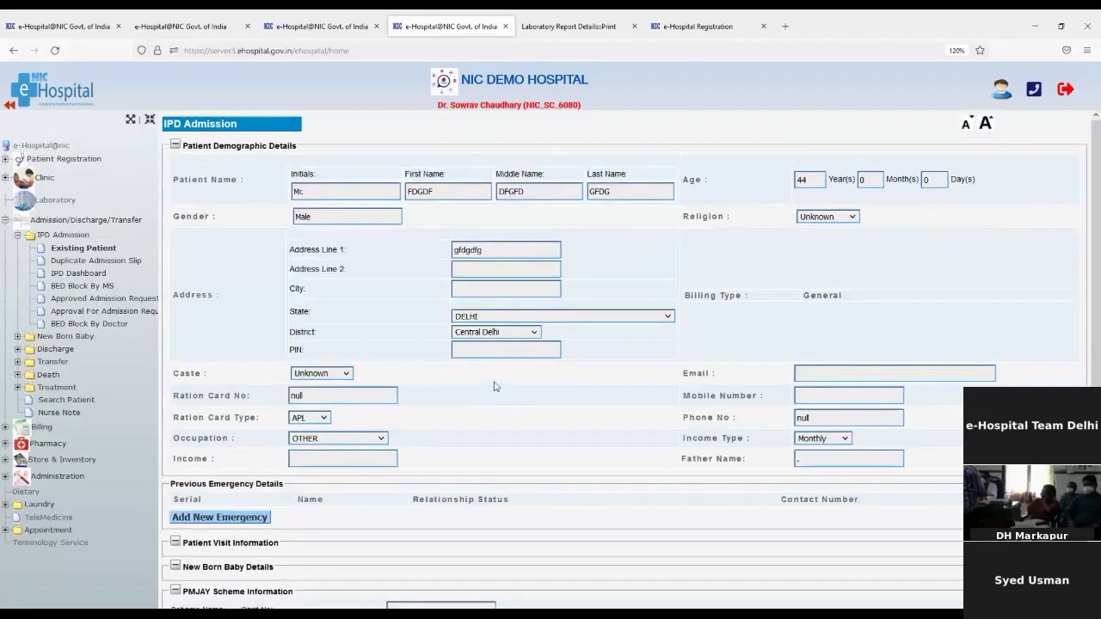
scroll(479, 497, down, 4)
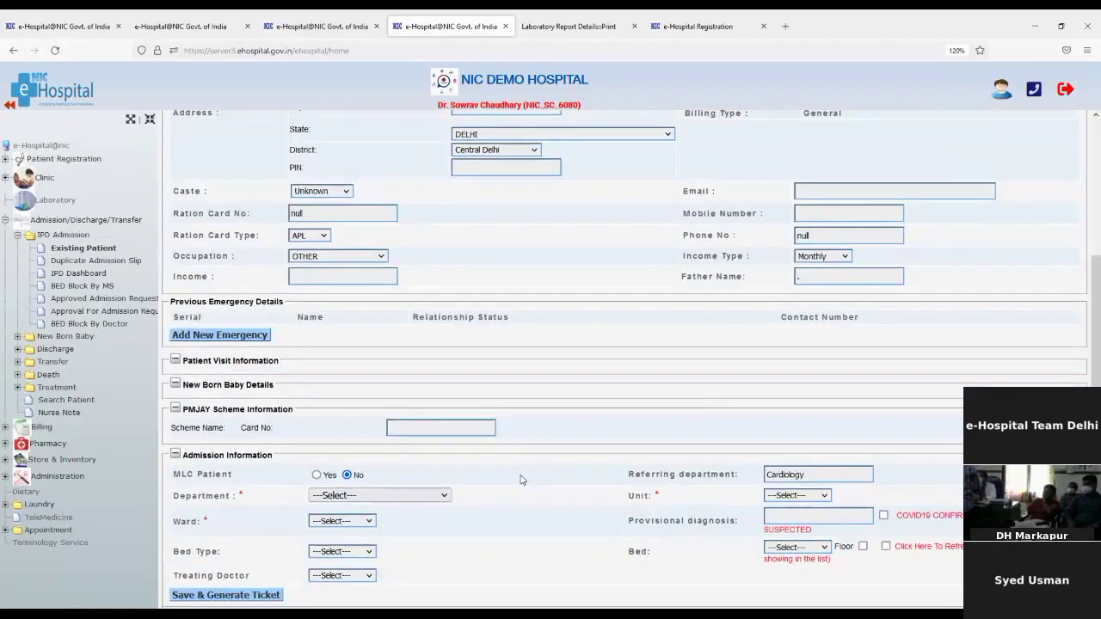
scroll(318, 197, up, 4)
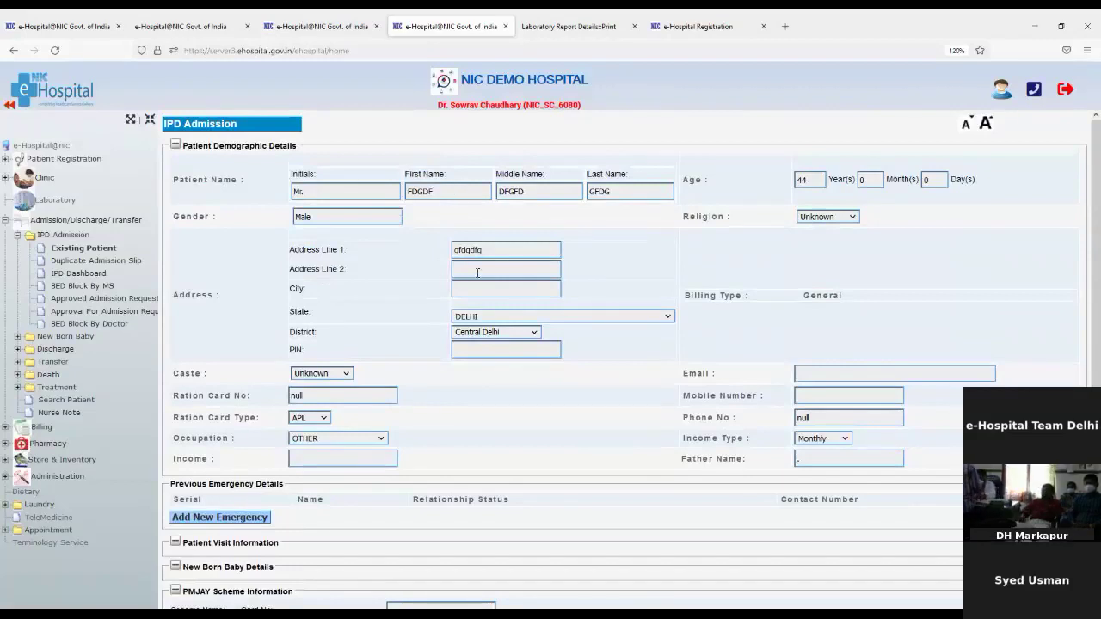
scroll(477, 272, down, 2)
scroll(477, 273, up, 2)
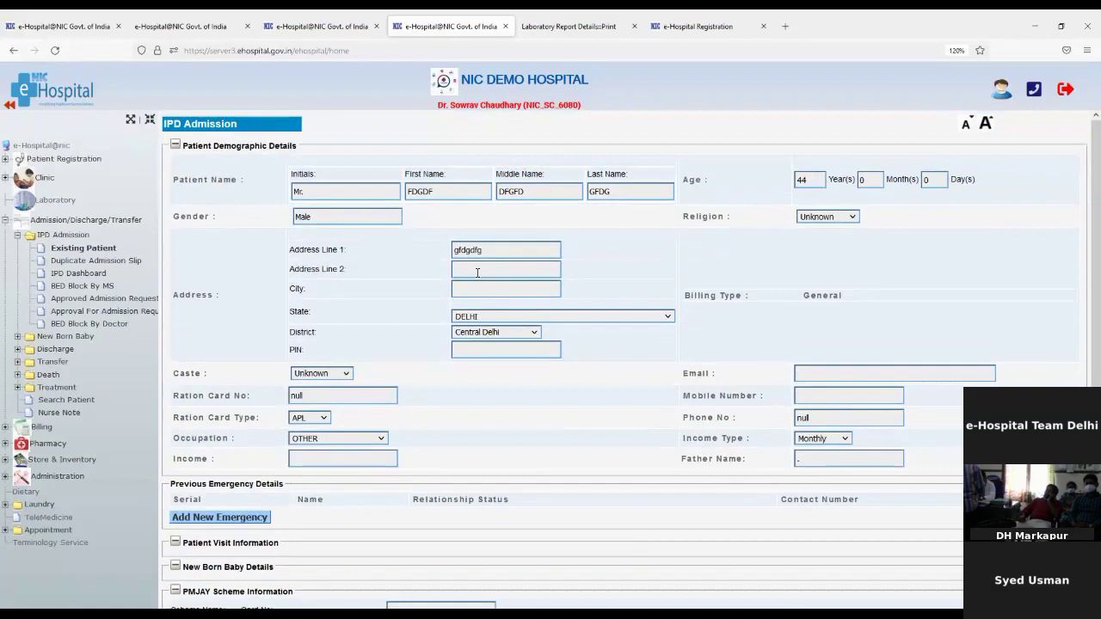
scroll(478, 273, down, 3)
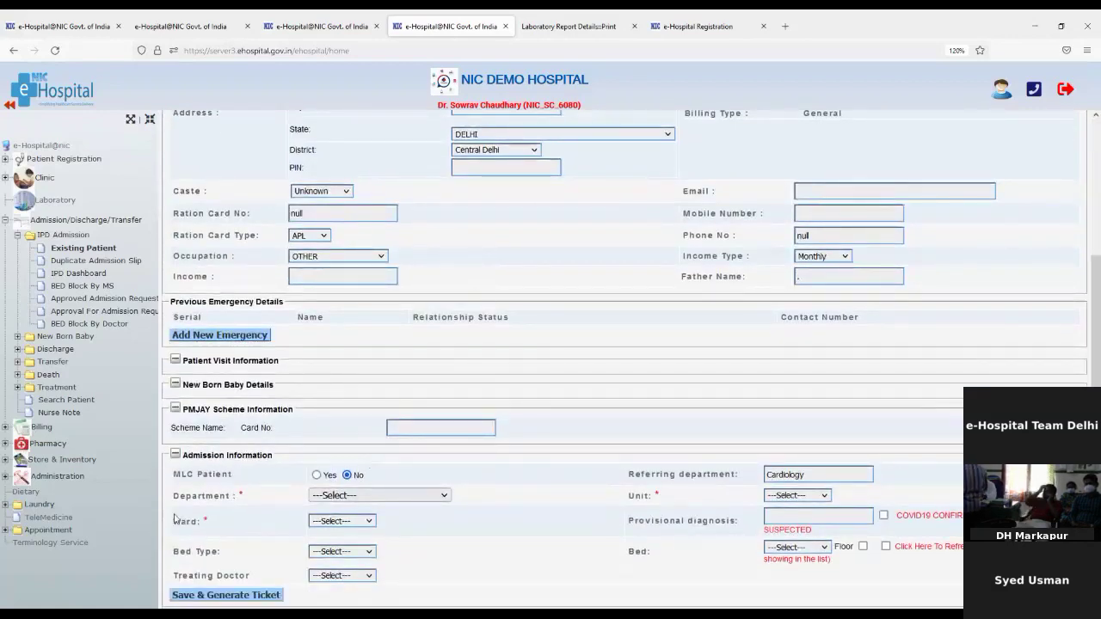
drag(181, 495, 322, 497)
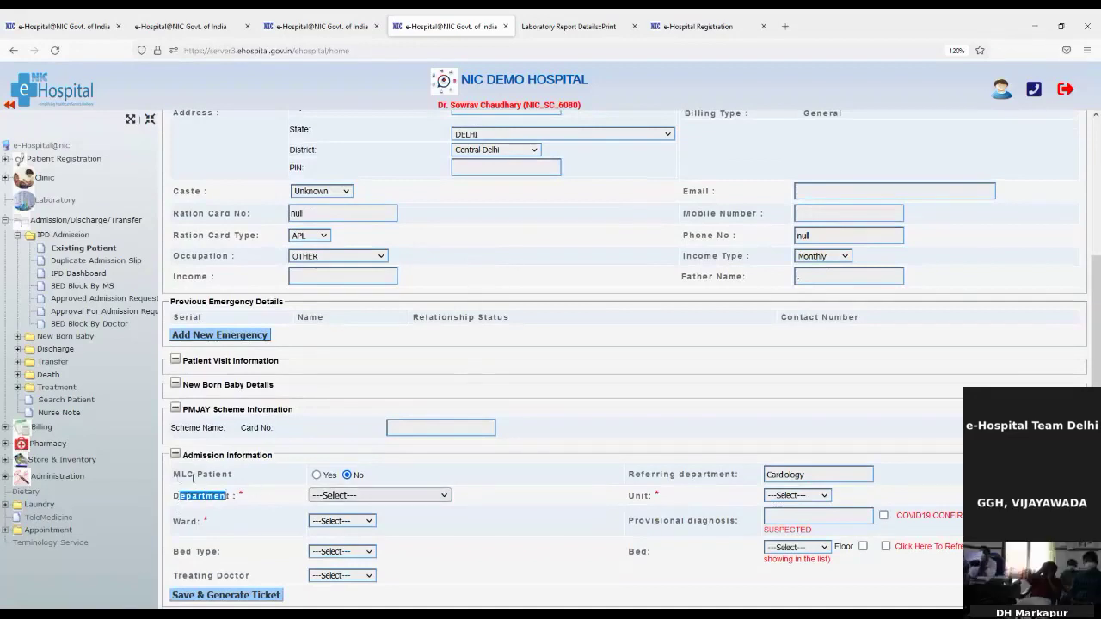
Set the admission to non-MLC, Cardiology, Cardiology Ward, bed type Beds, bed 1, cardiology specialist treating
click(317, 476)
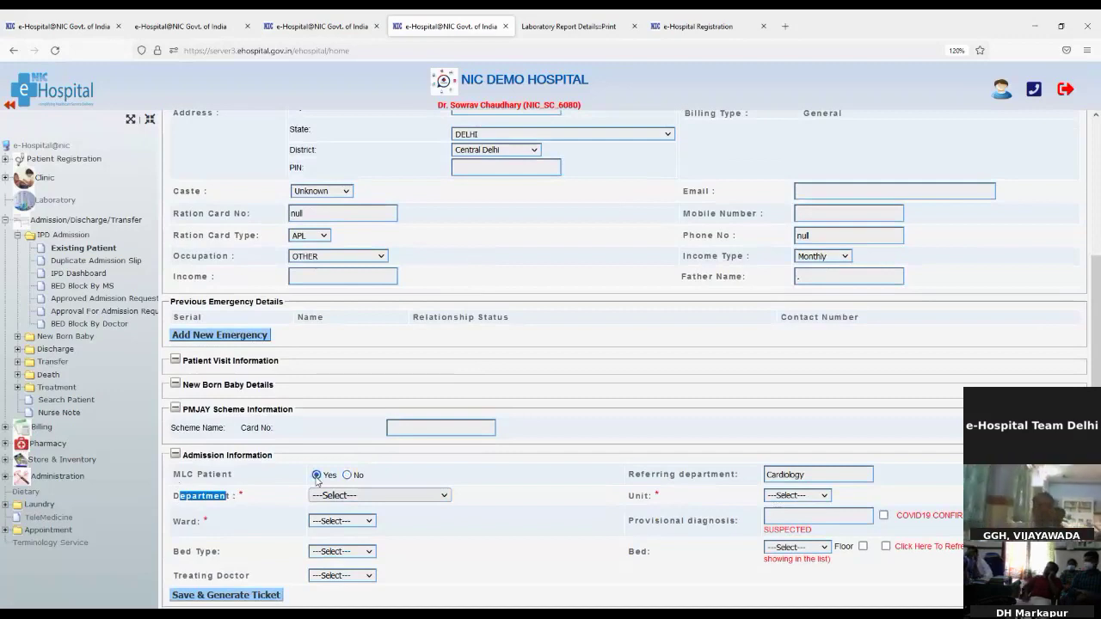
click(348, 476)
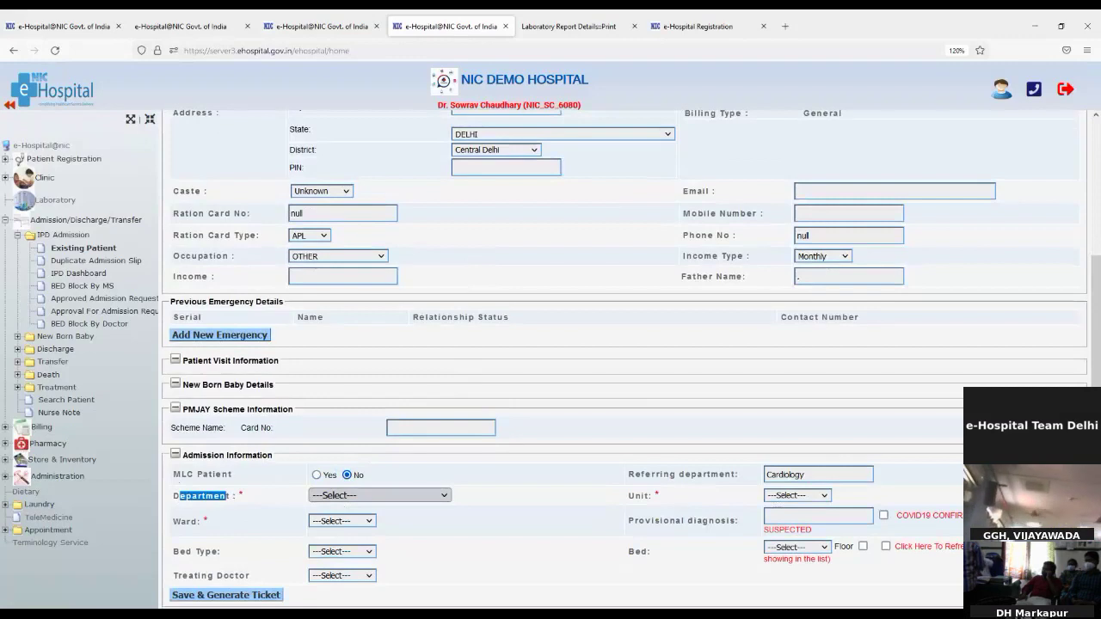
click(344, 495)
click(344, 510)
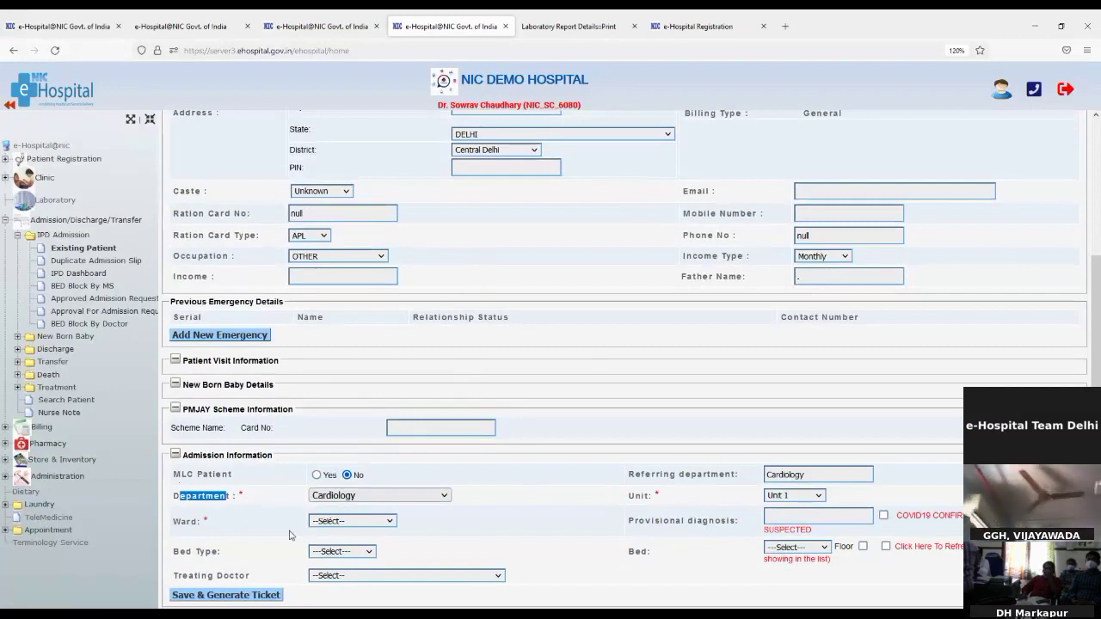
click(337, 563)
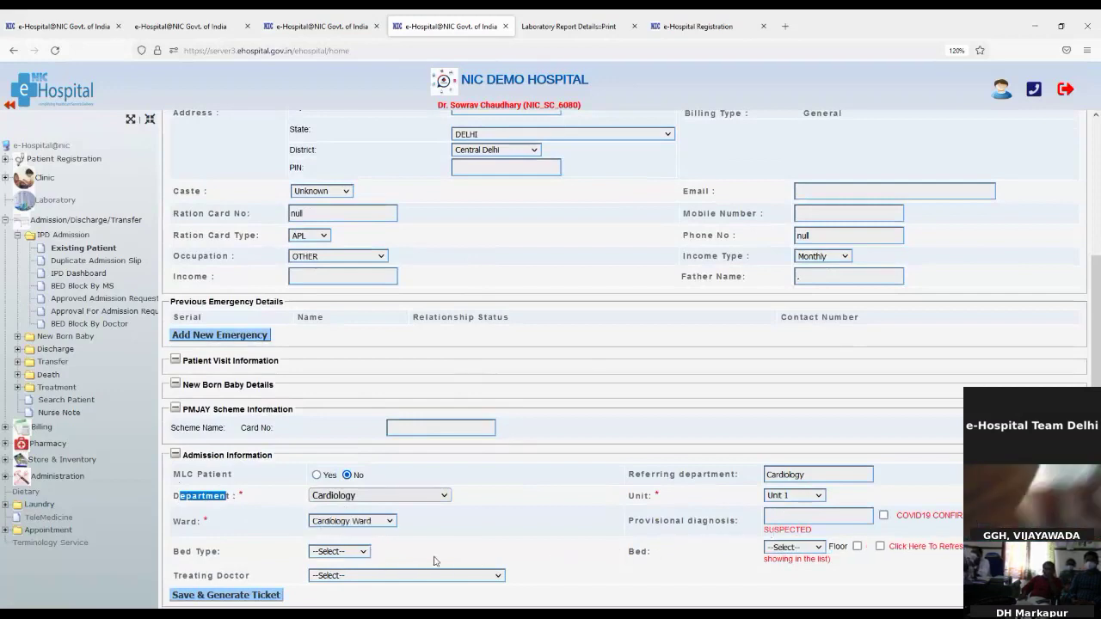
click(342, 589)
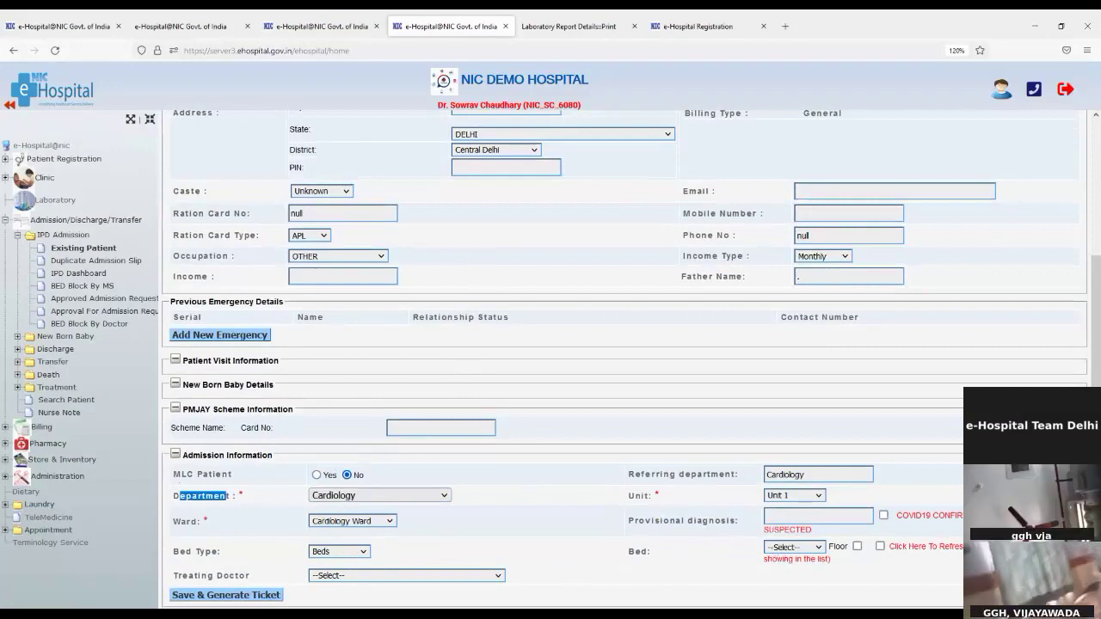
click(775, 260)
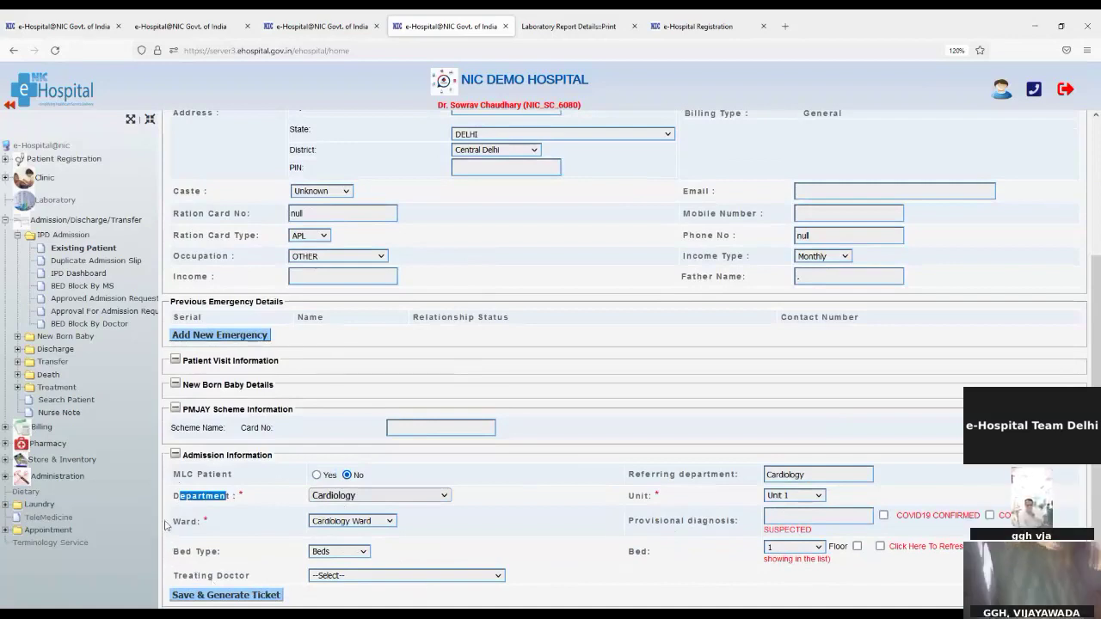
drag(172, 522, 207, 521)
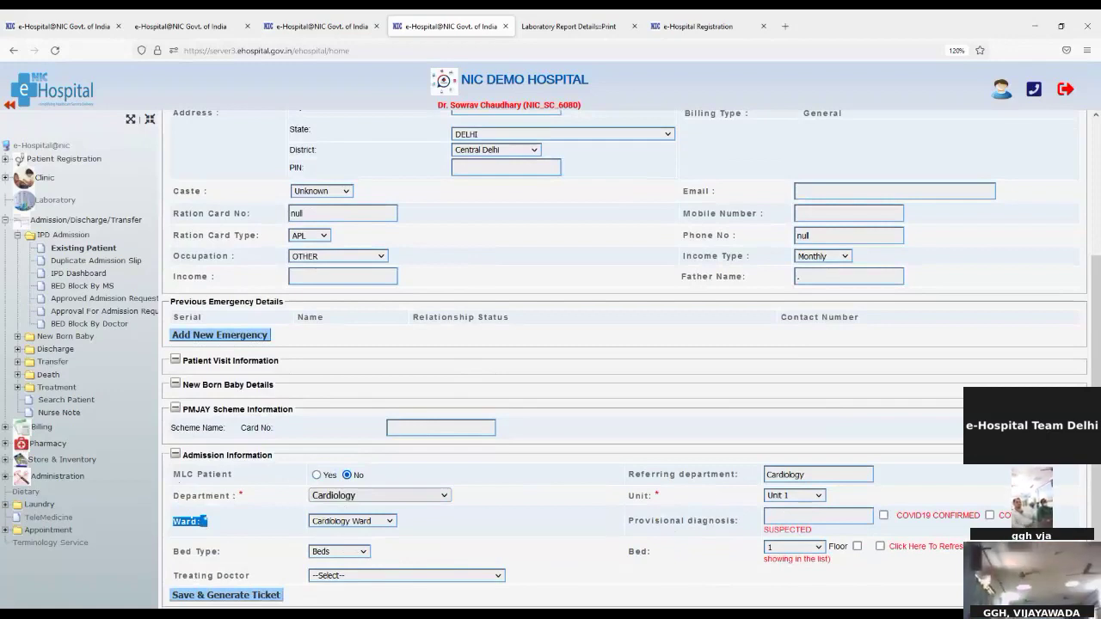
click(348, 535)
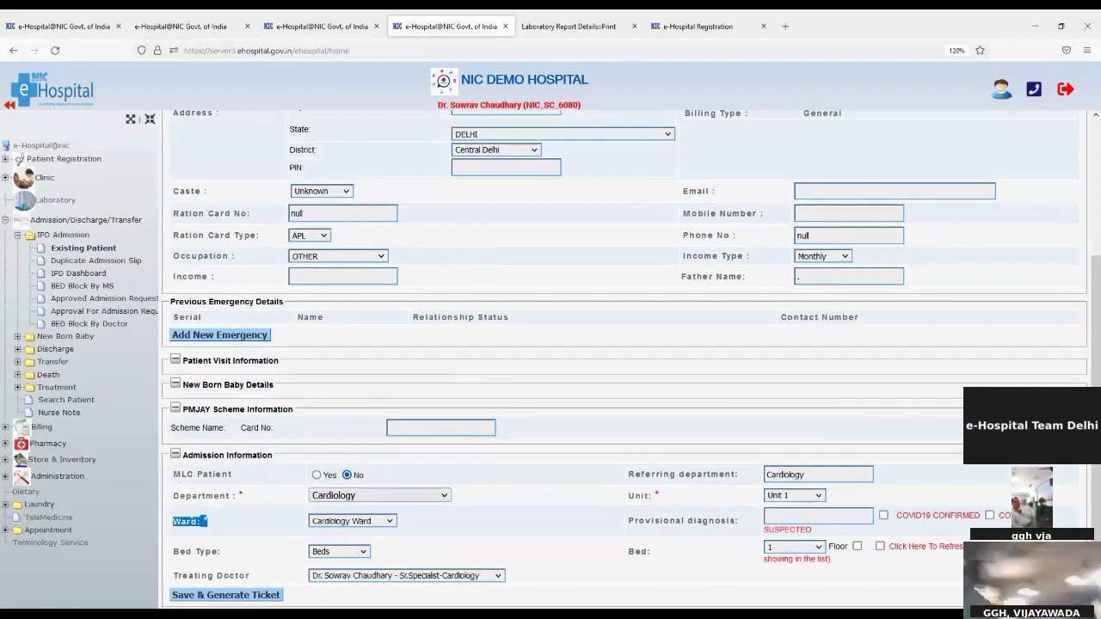
Save the admission and review the registration slip's new IP number, UHID and emergency contact
click(207, 599)
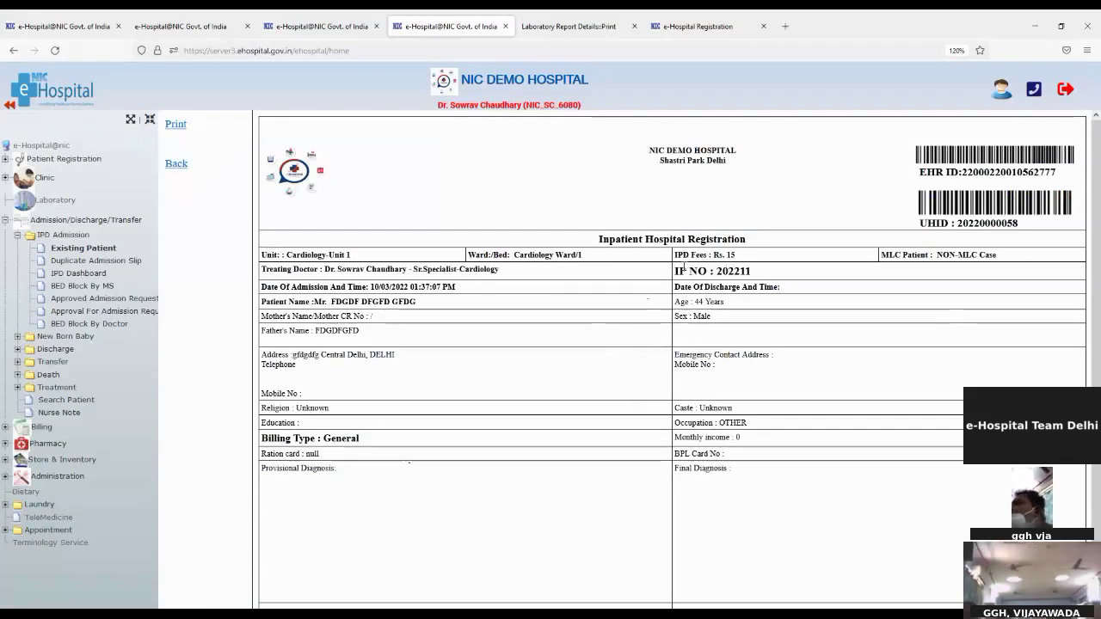
drag(676, 272, 752, 271)
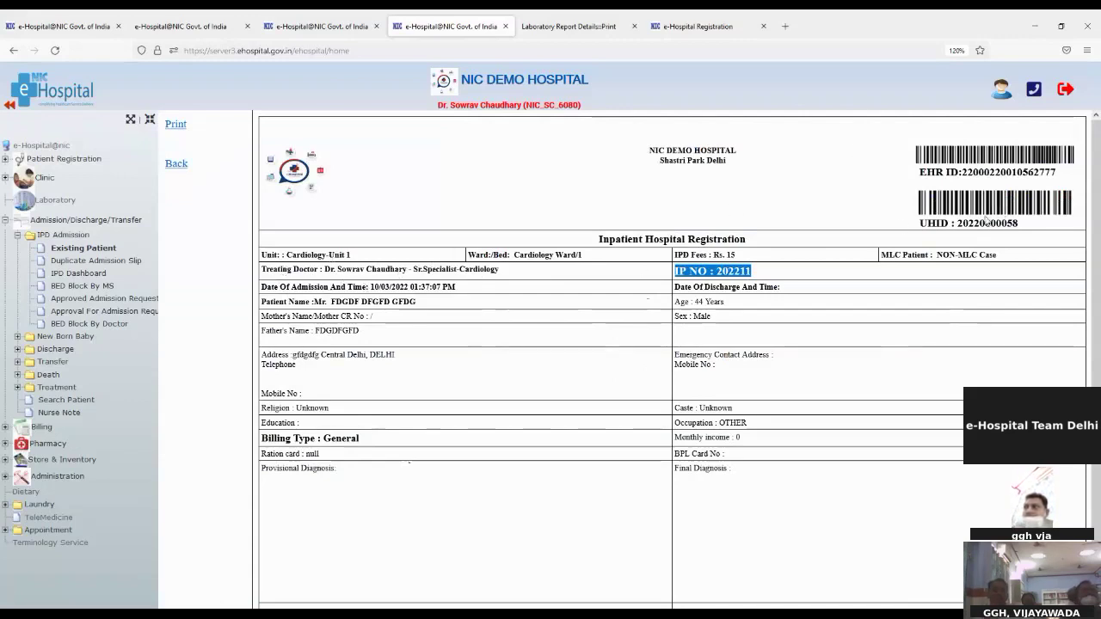
drag(965, 222, 1003, 224)
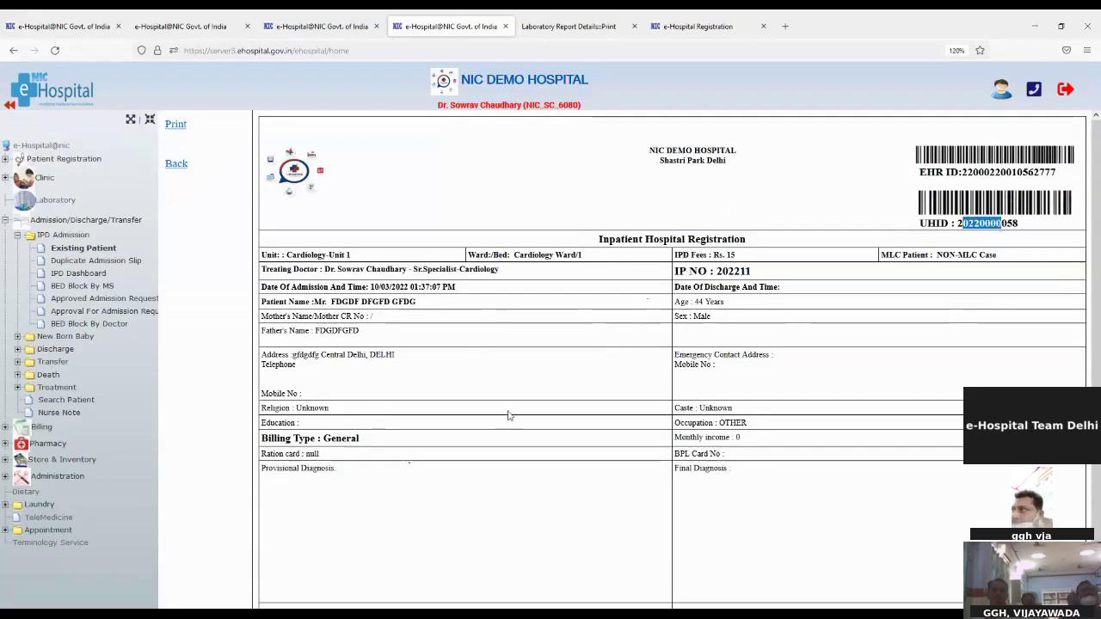
scroll(267, 403, down, 1)
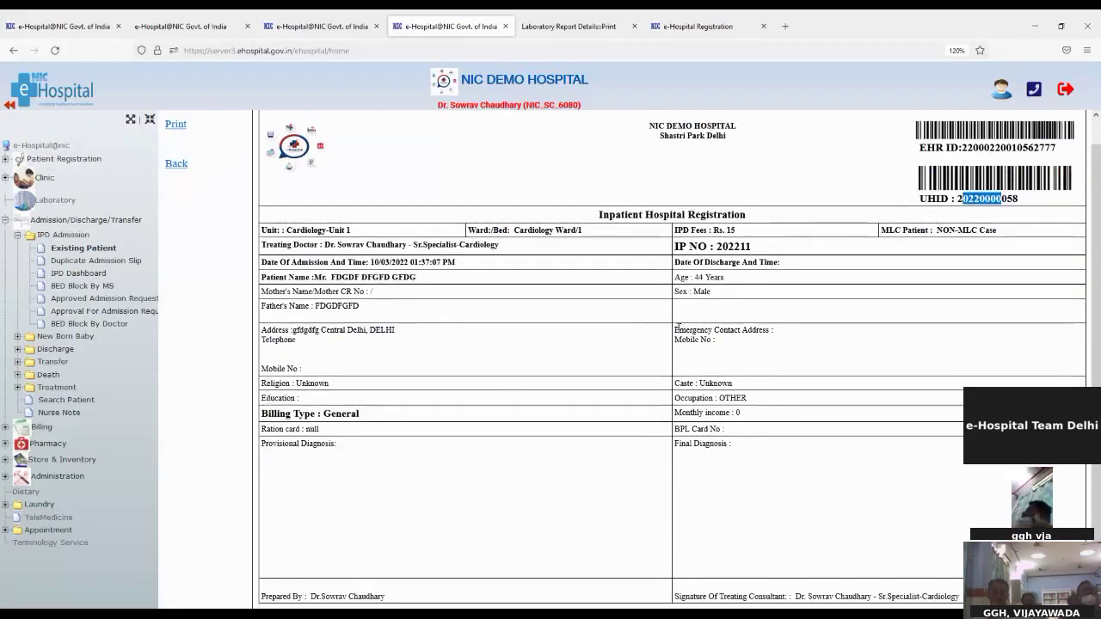
click(676, 336)
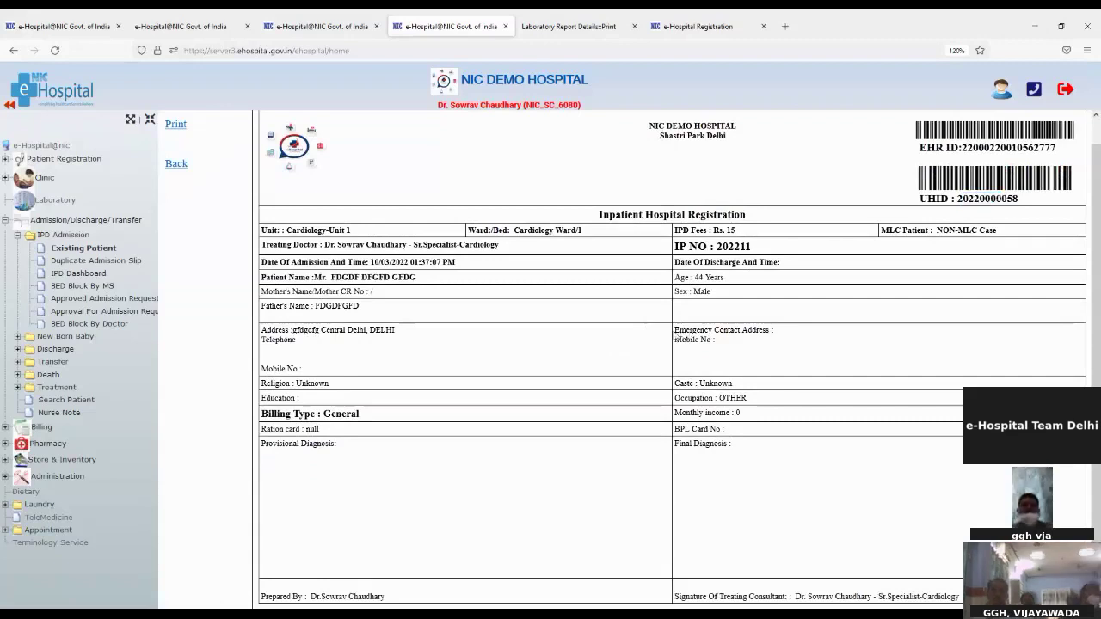
drag(677, 330, 708, 367)
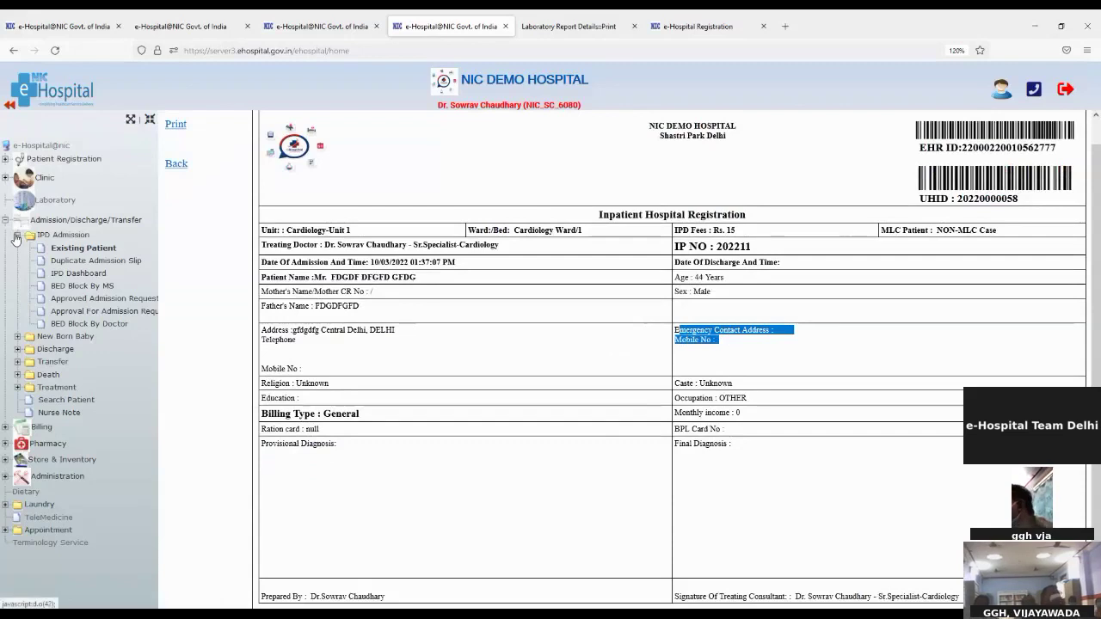
click(18, 235)
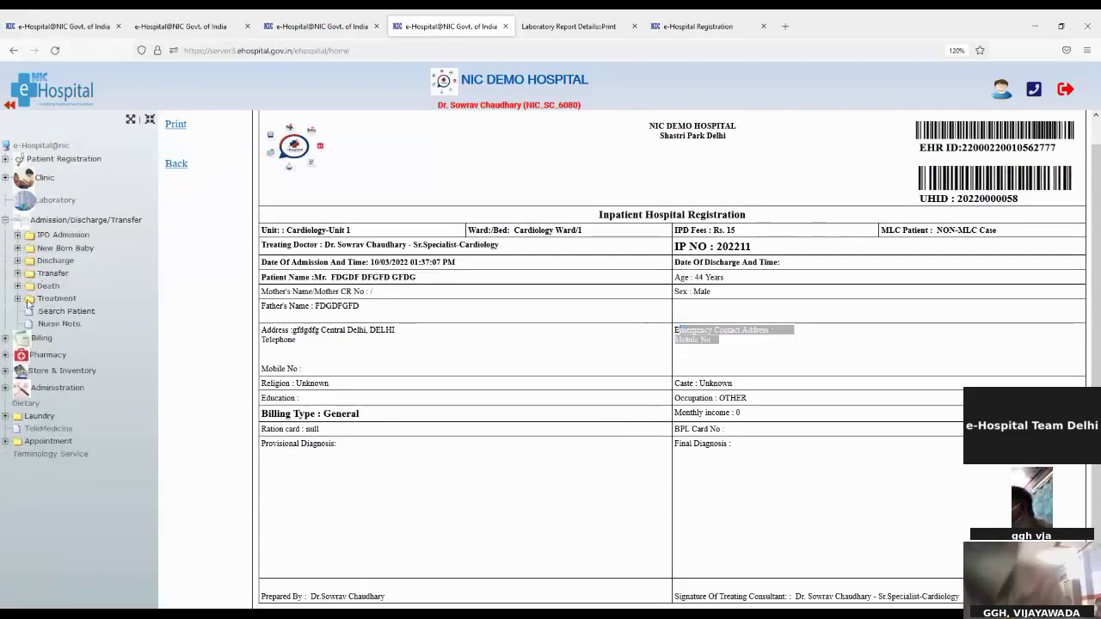
click(17, 300)
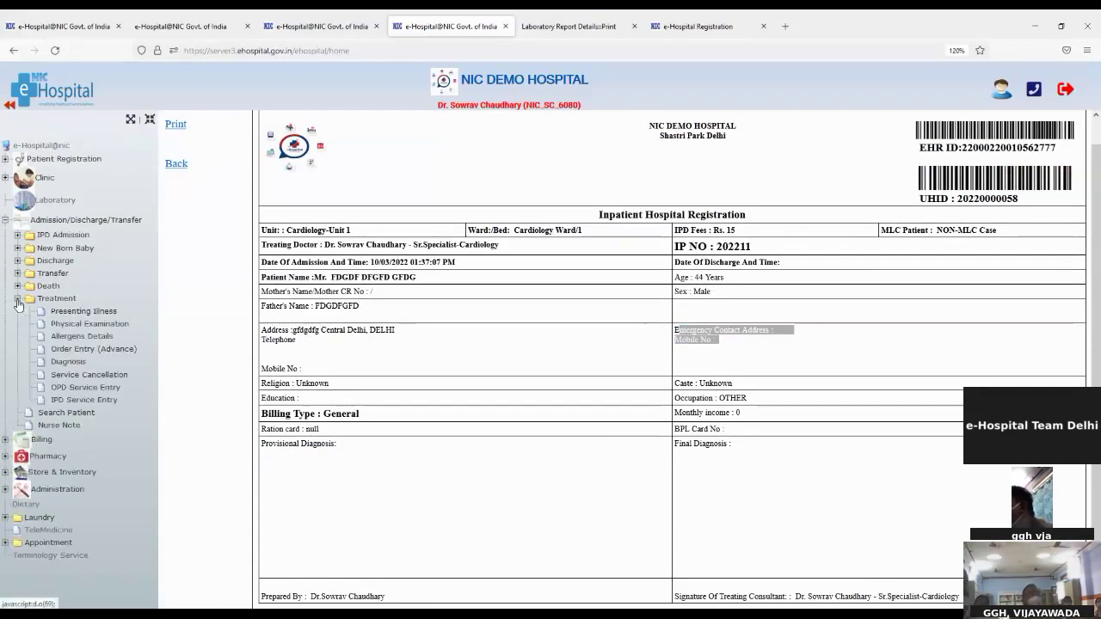
click(95, 313)
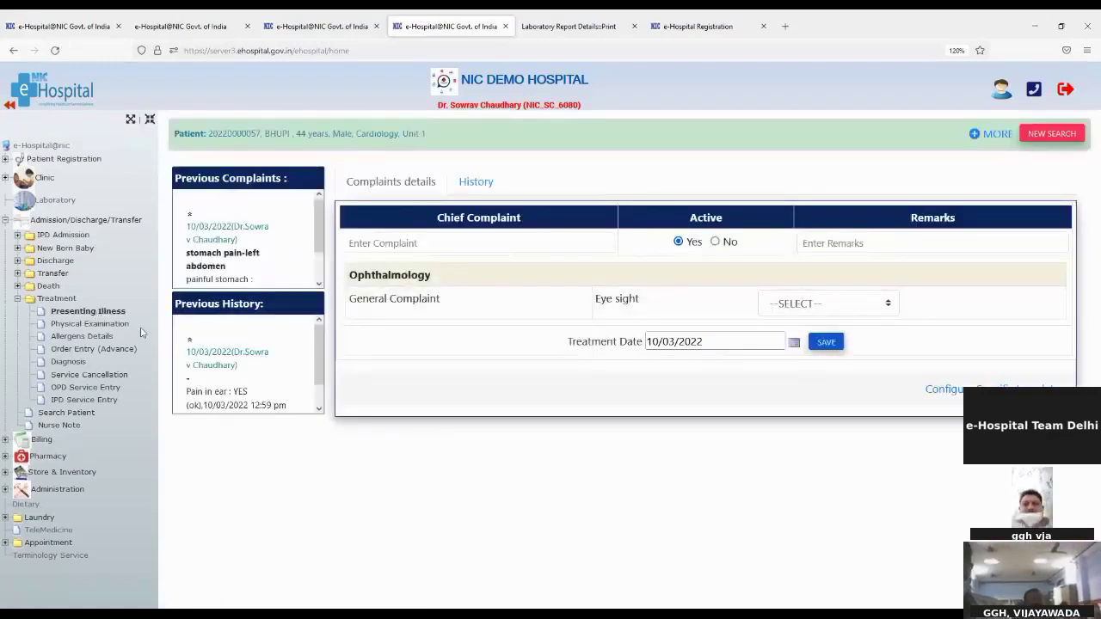
click(478, 180)
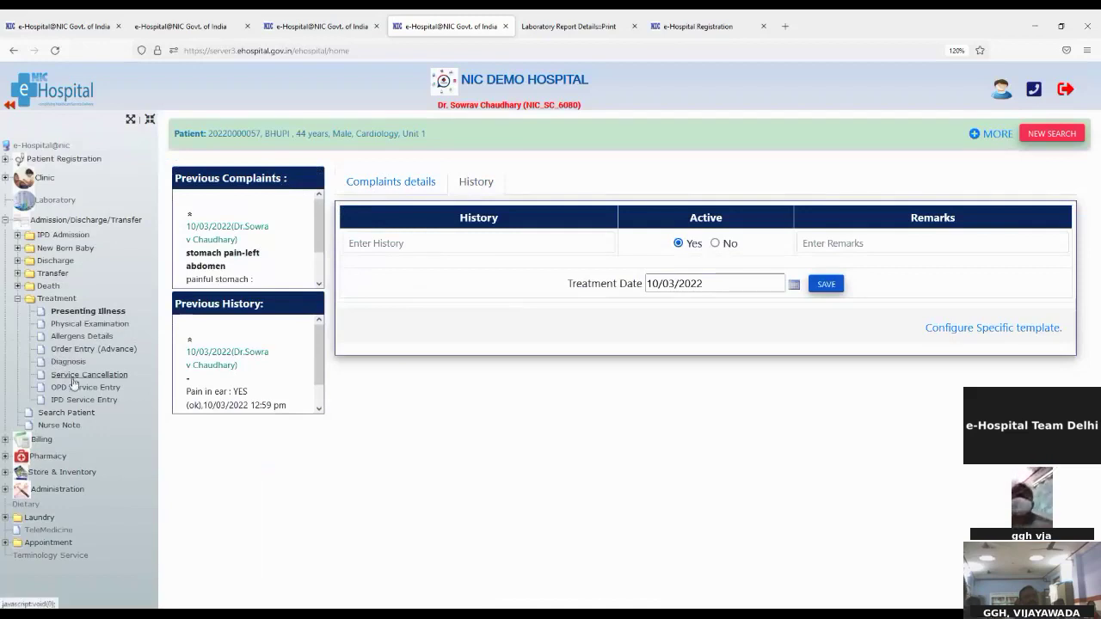
click(74, 327)
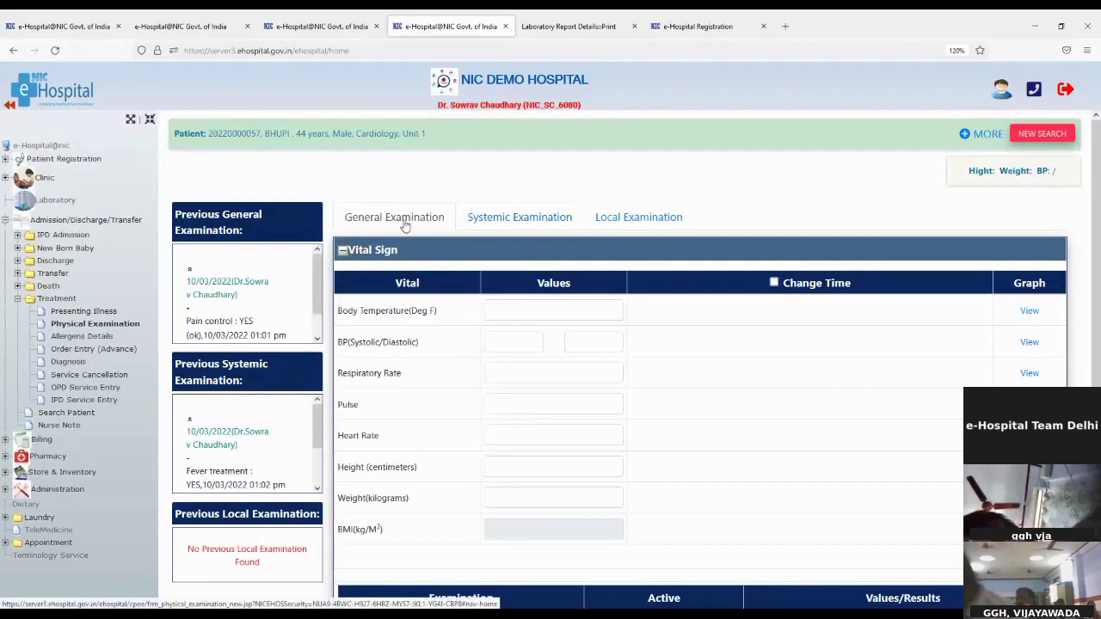
click(490, 221)
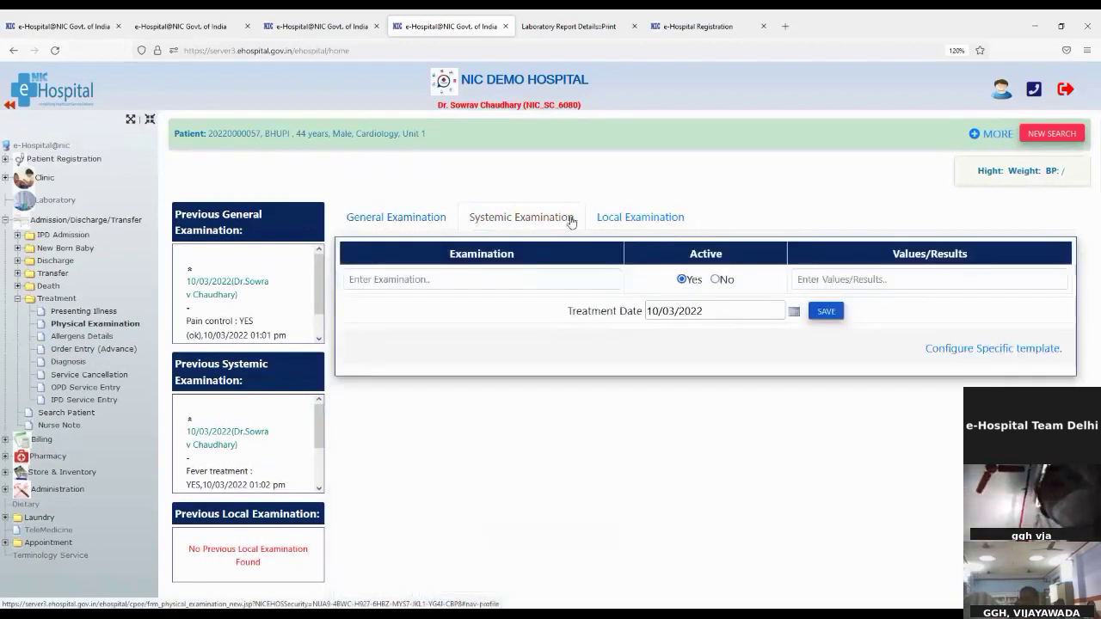
click(634, 216)
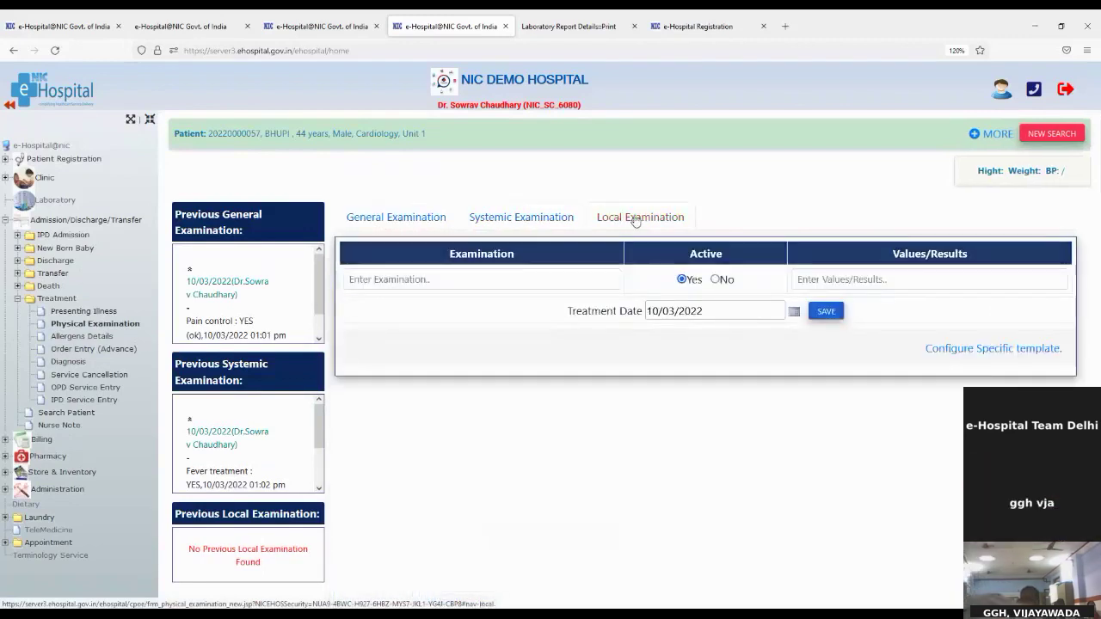
click(84, 322)
click(83, 312)
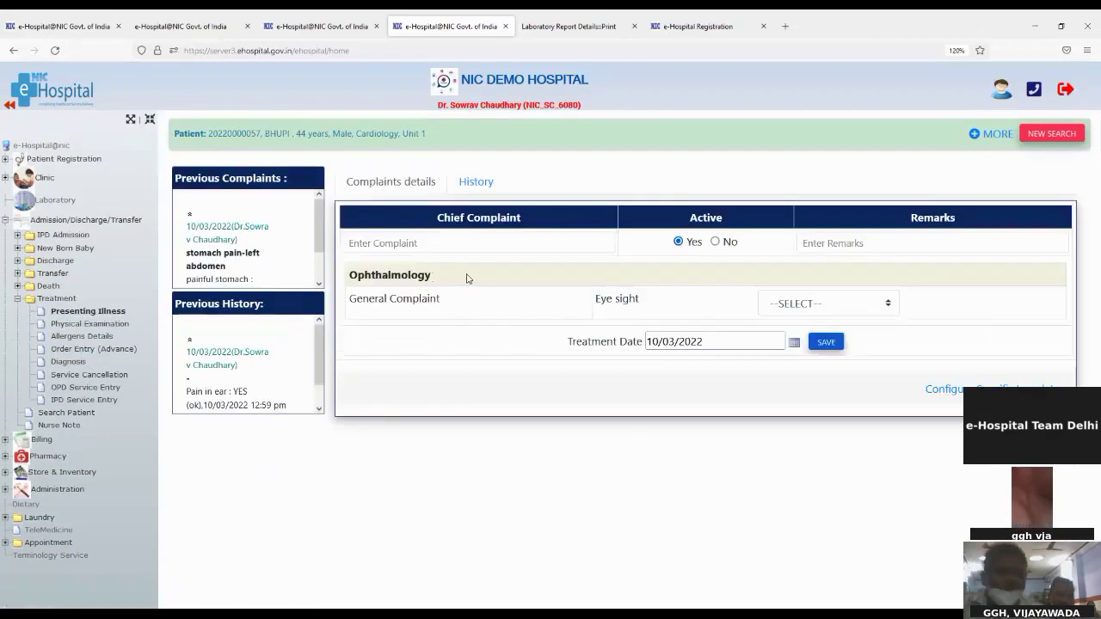
Add an active 'Pain in ear' chief complaint with the remark 'Obseved' and save it
click(465, 249)
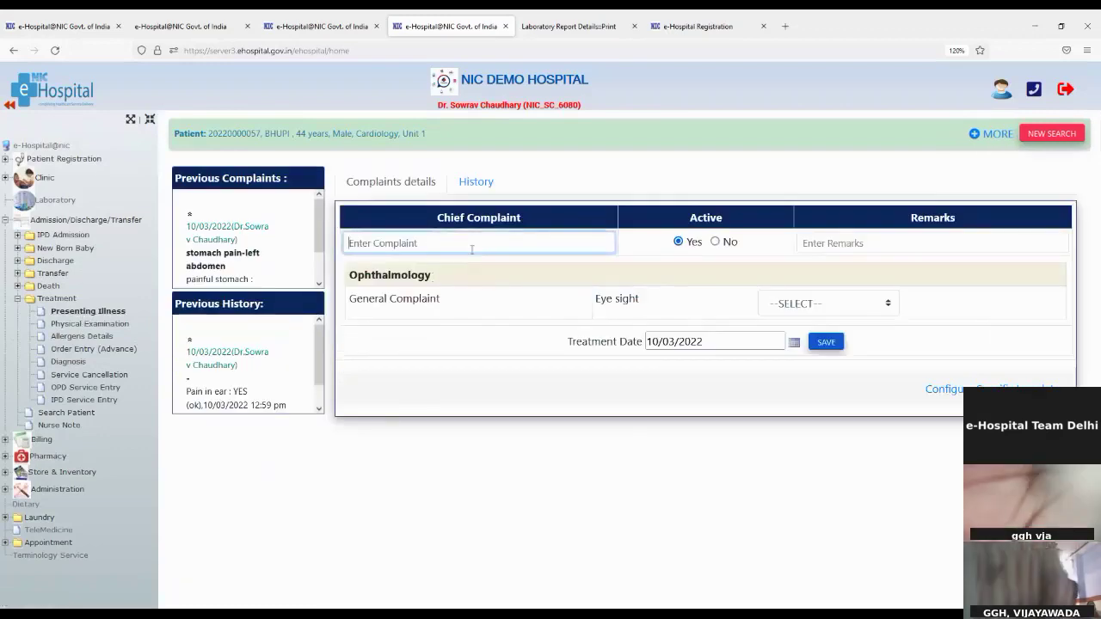
text(pain)
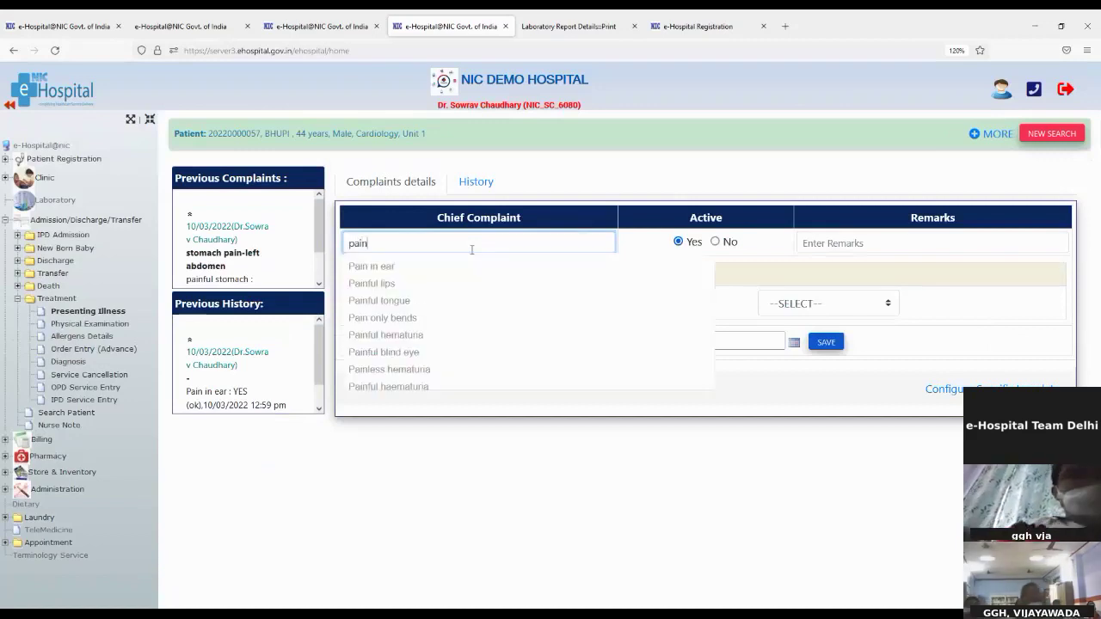
double_click(353, 275)
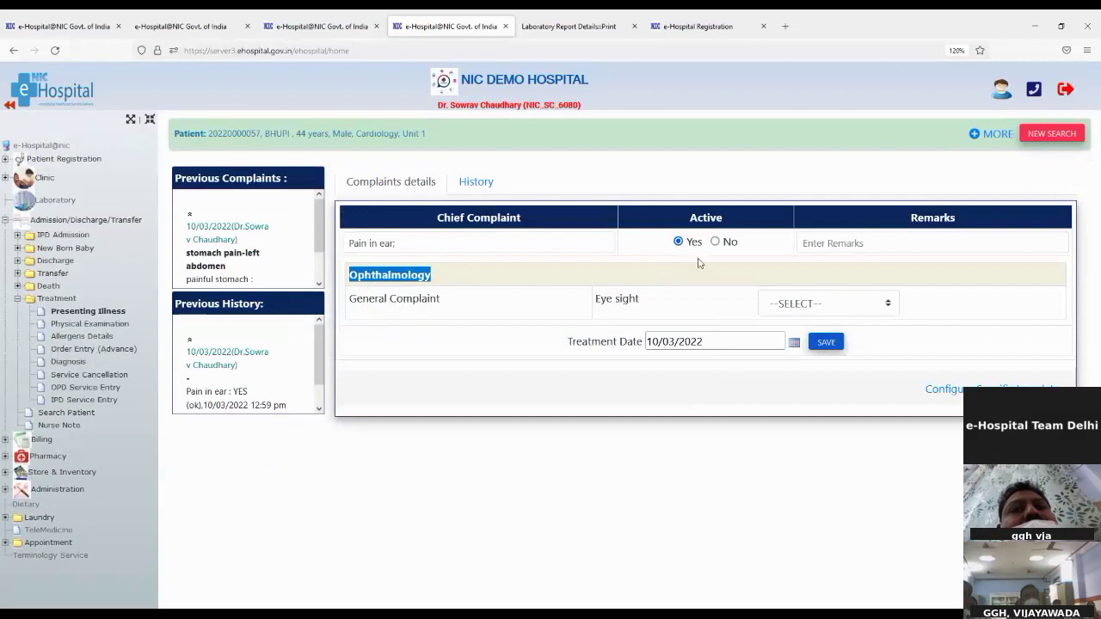
click(845, 243)
text(Obseved)
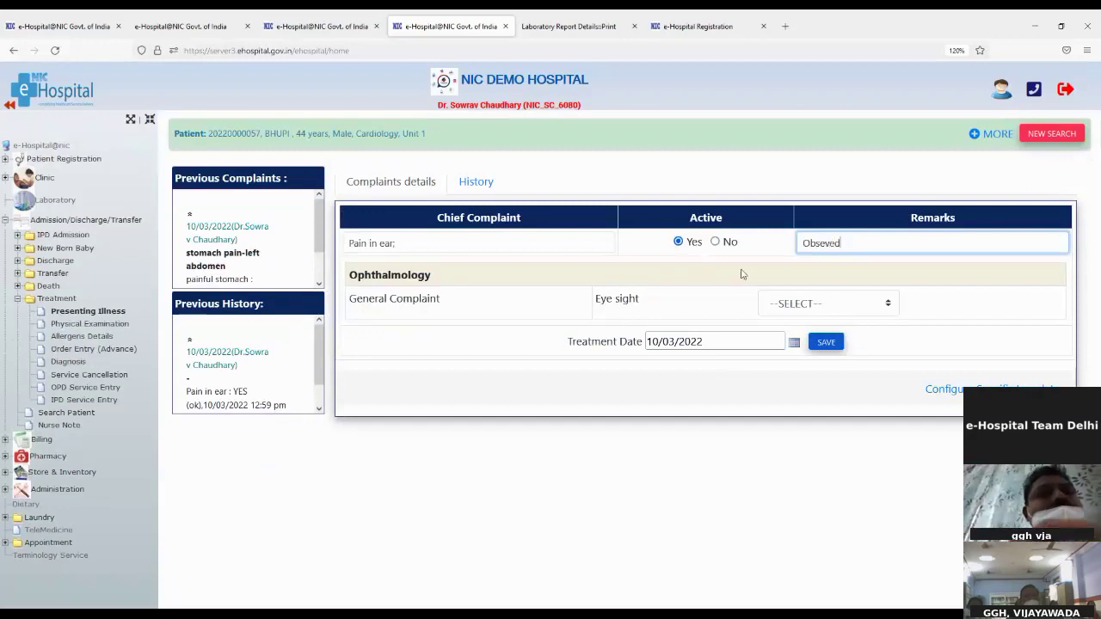
click(824, 342)
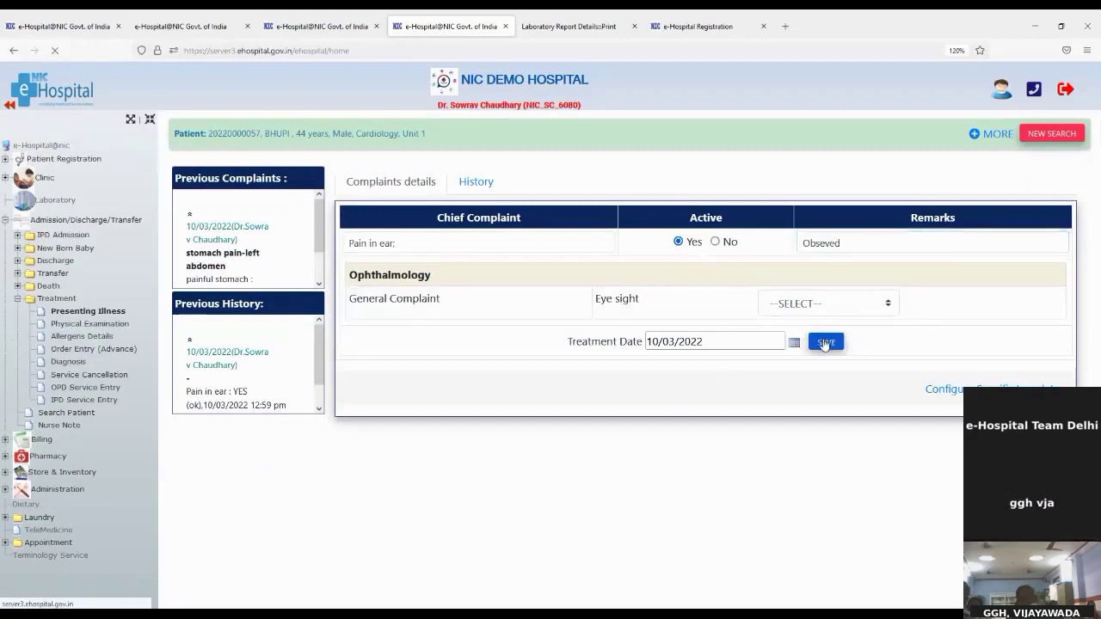
Browse Physical Examination, Allergens Details and Advance Order Entry pages, then start a new patient search
click(75, 324)
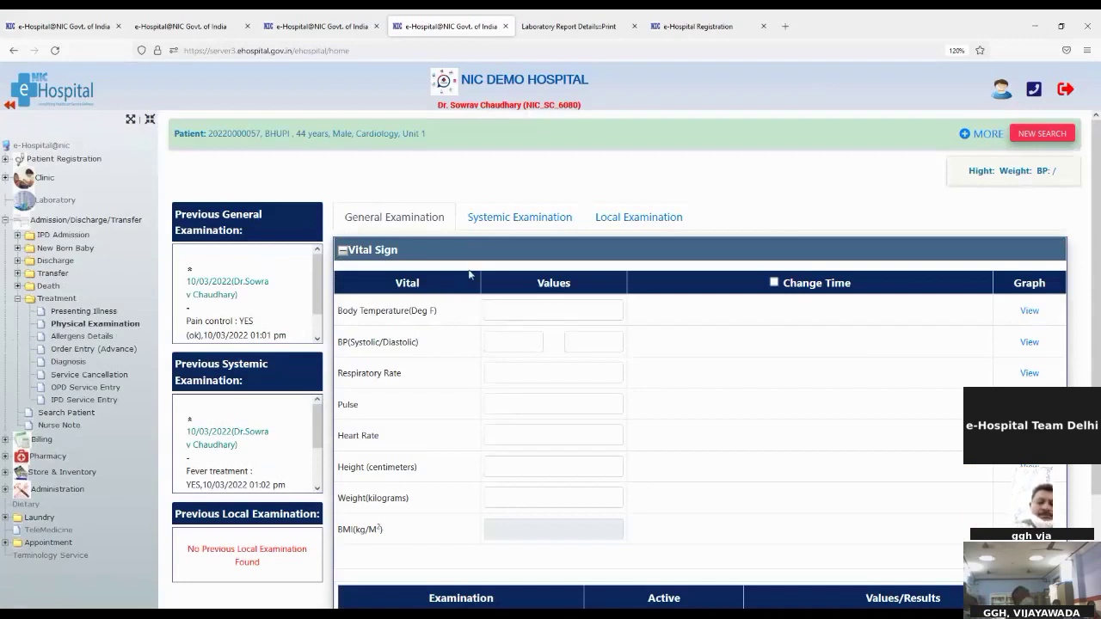
scroll(447, 433, down, 3)
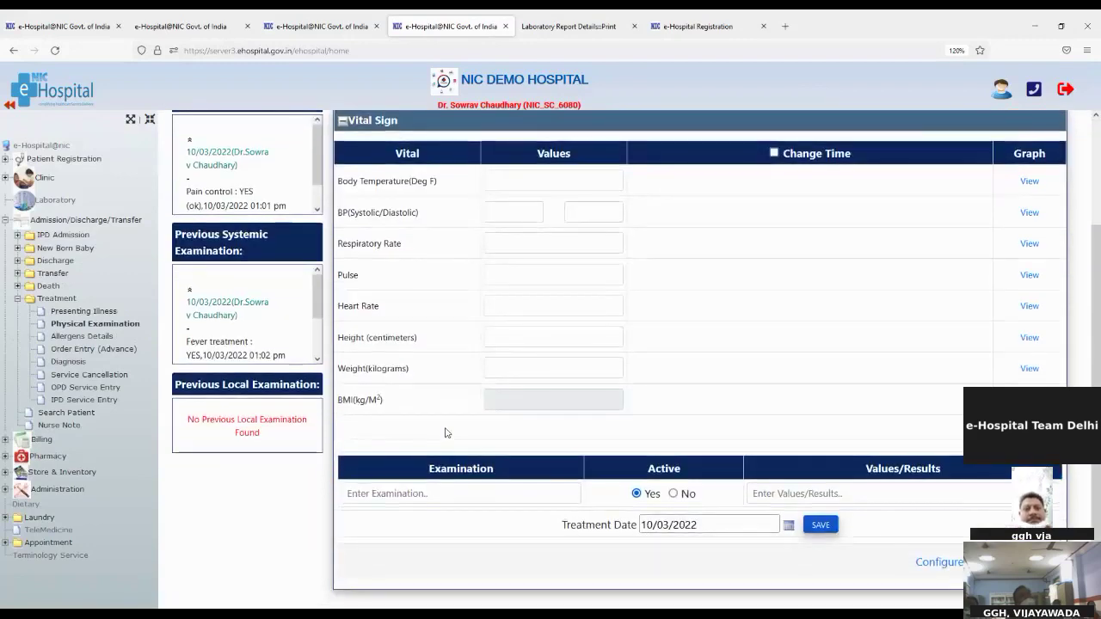
click(68, 337)
click(67, 351)
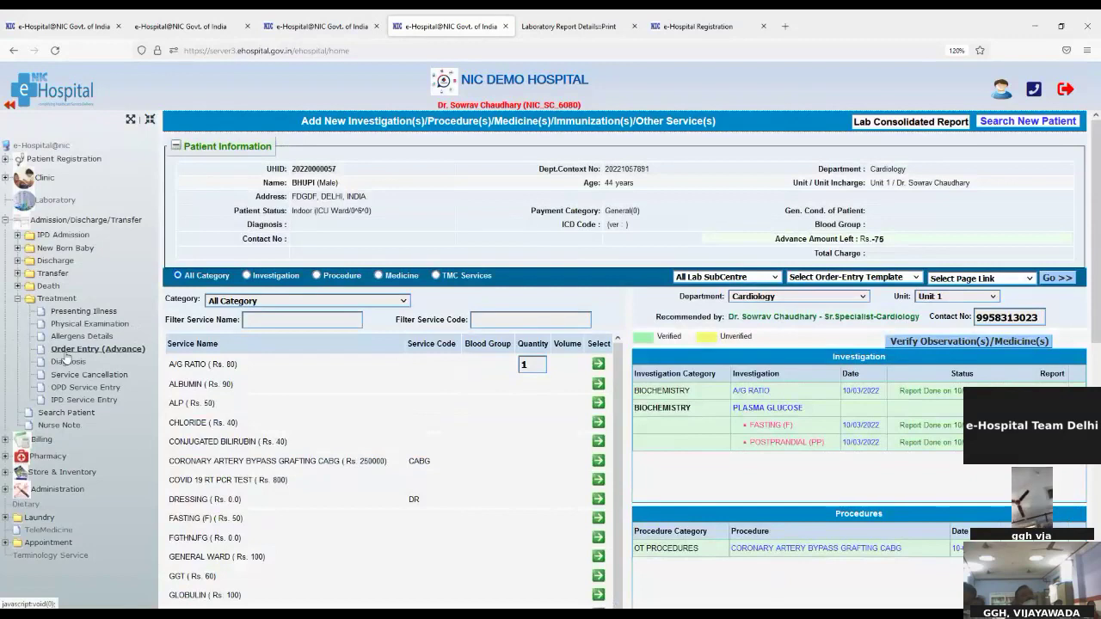
click(86, 311)
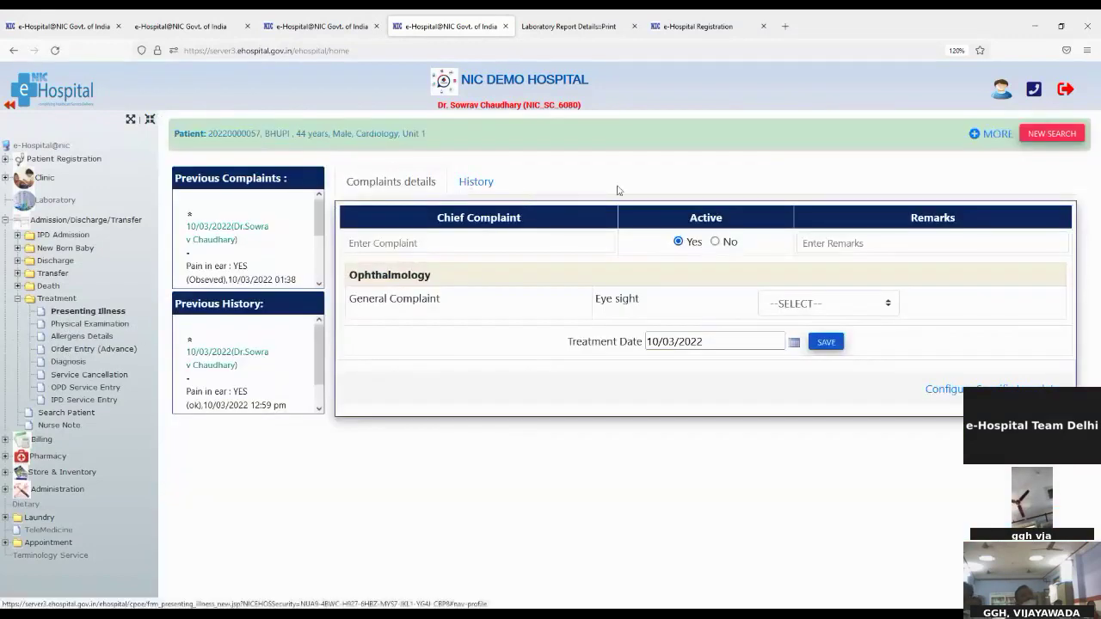
click(1053, 134)
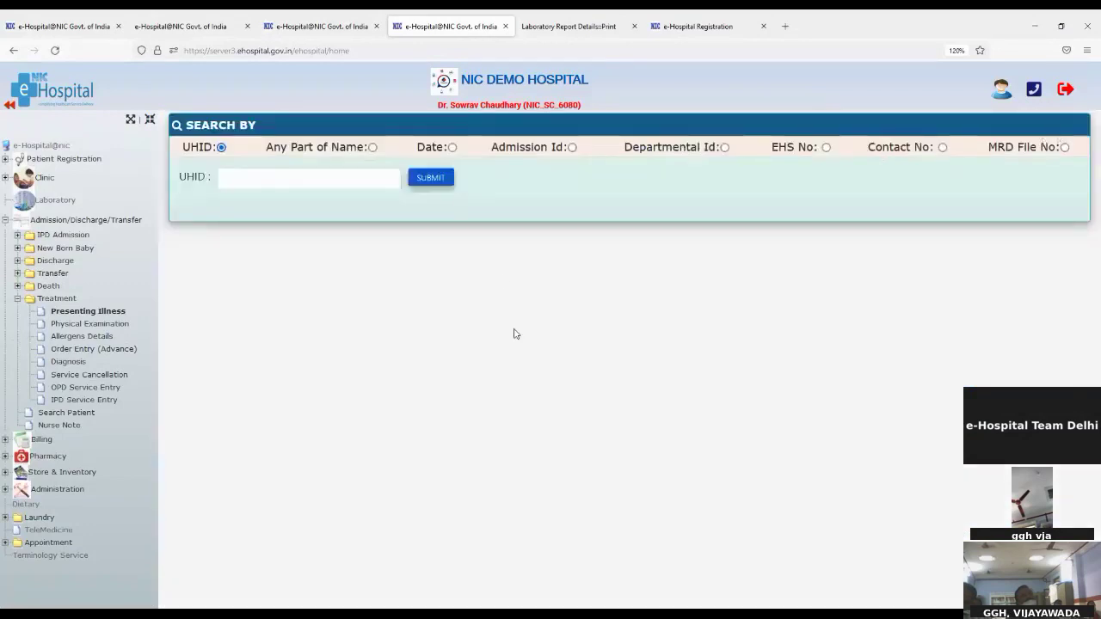
click(232, 181)
Look up the next patient by their UHID and open their record
key(ctrl+v)
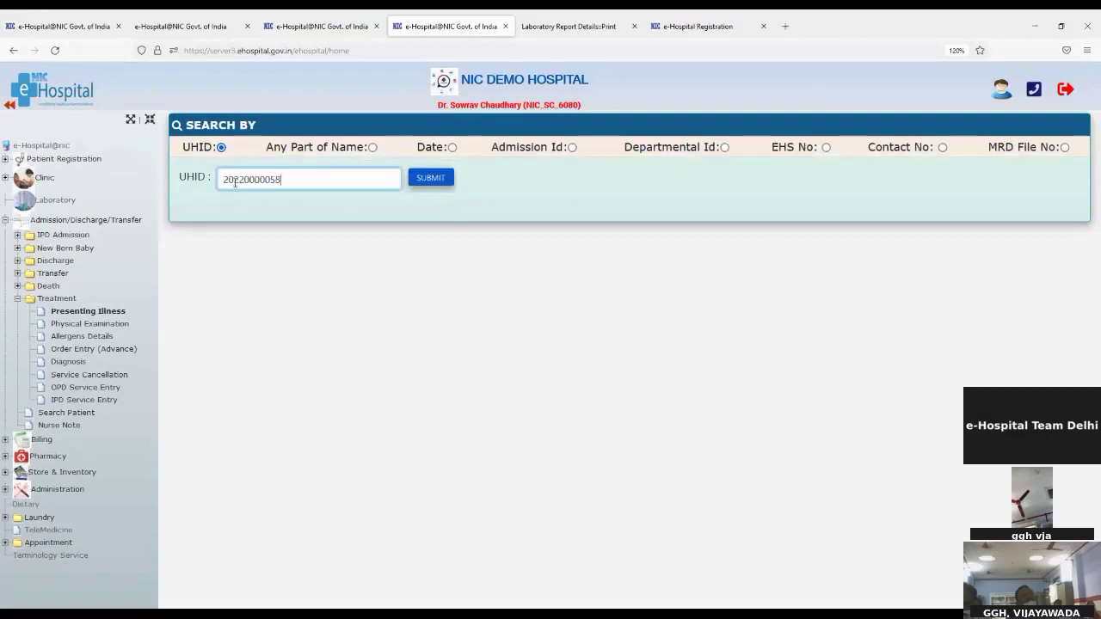
click(411, 182)
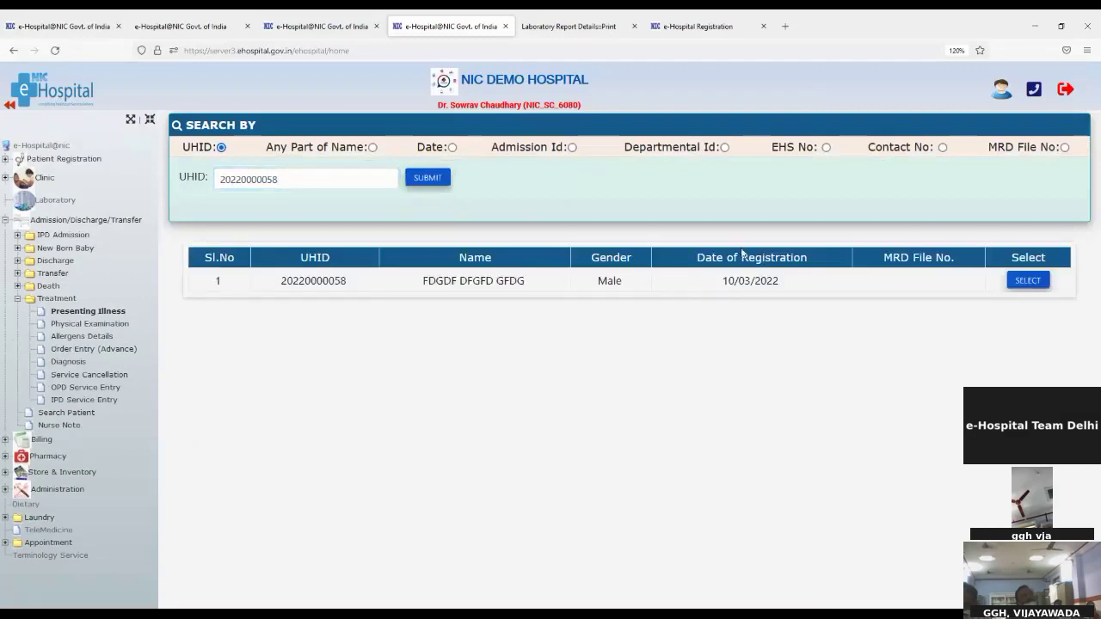
click(1035, 282)
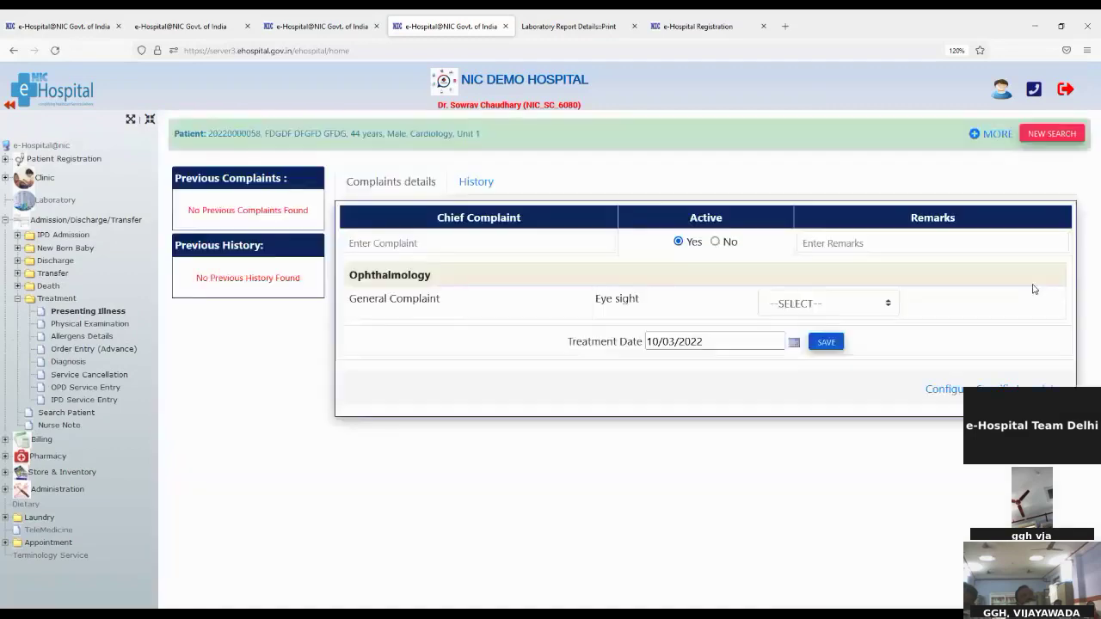
Save an active chief complaint 'Pain in ear' with the remark 'Obseved'
click(376, 248)
text(pa)
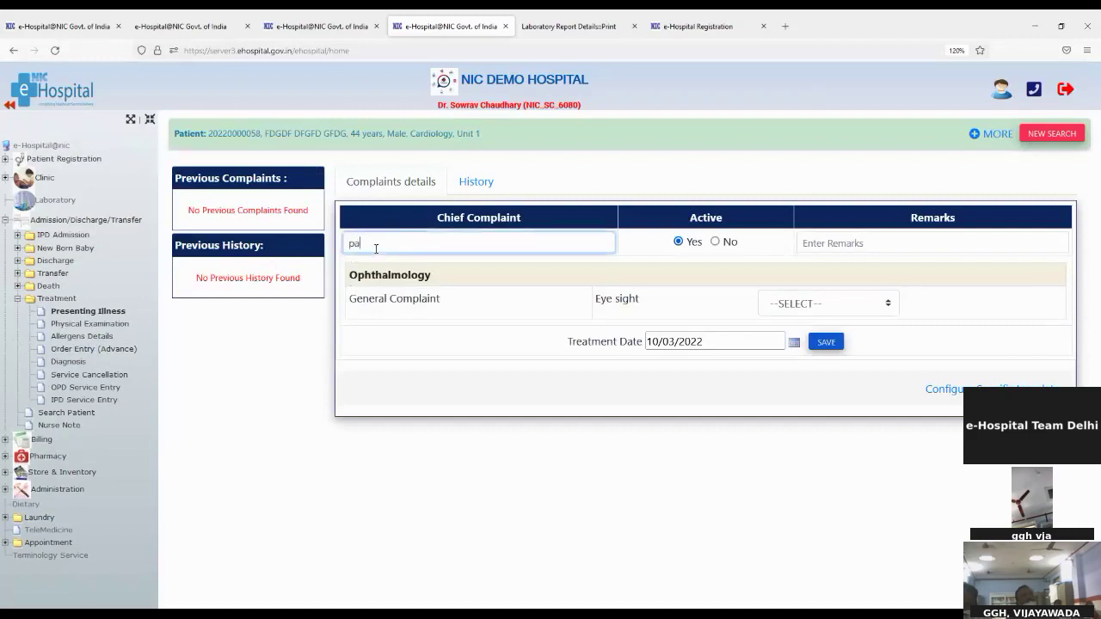
text(in)
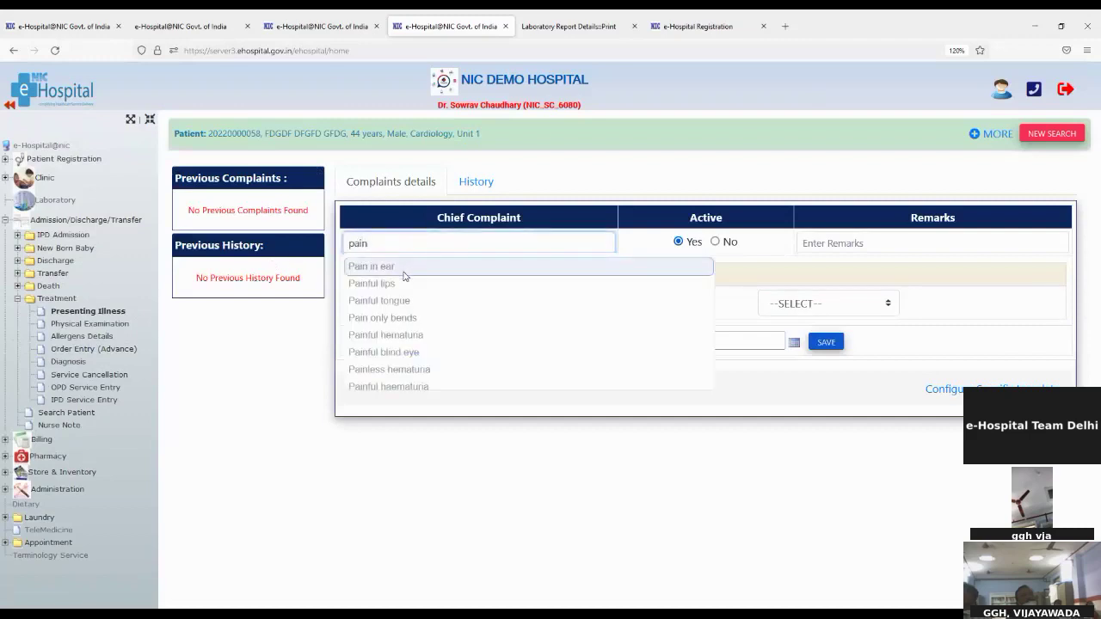
click(672, 270)
click(821, 242)
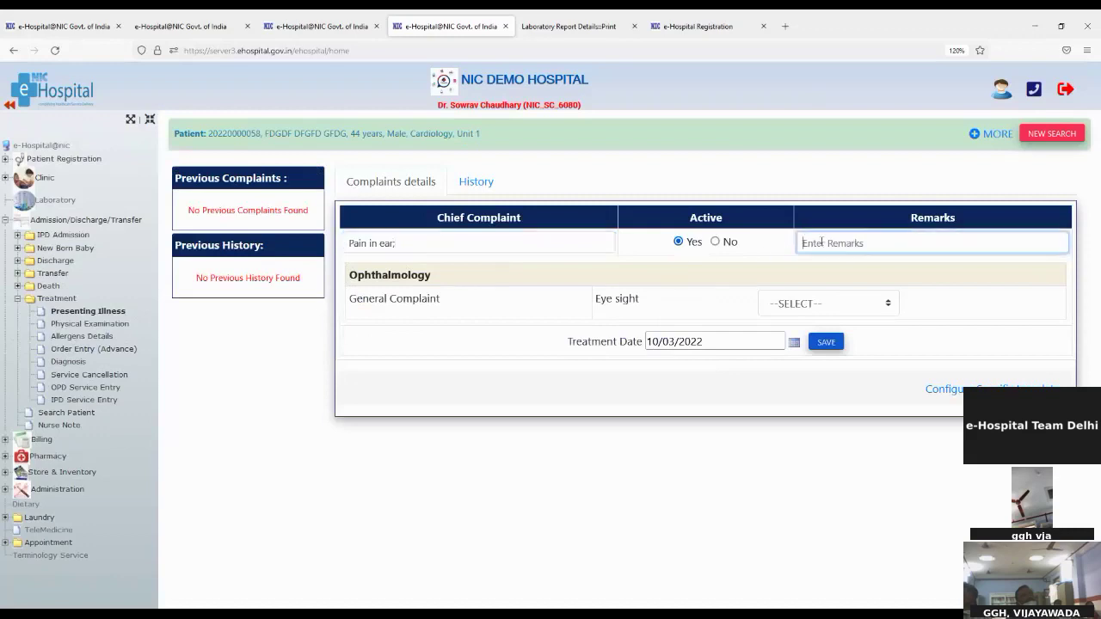
text(o)
text(bserved)
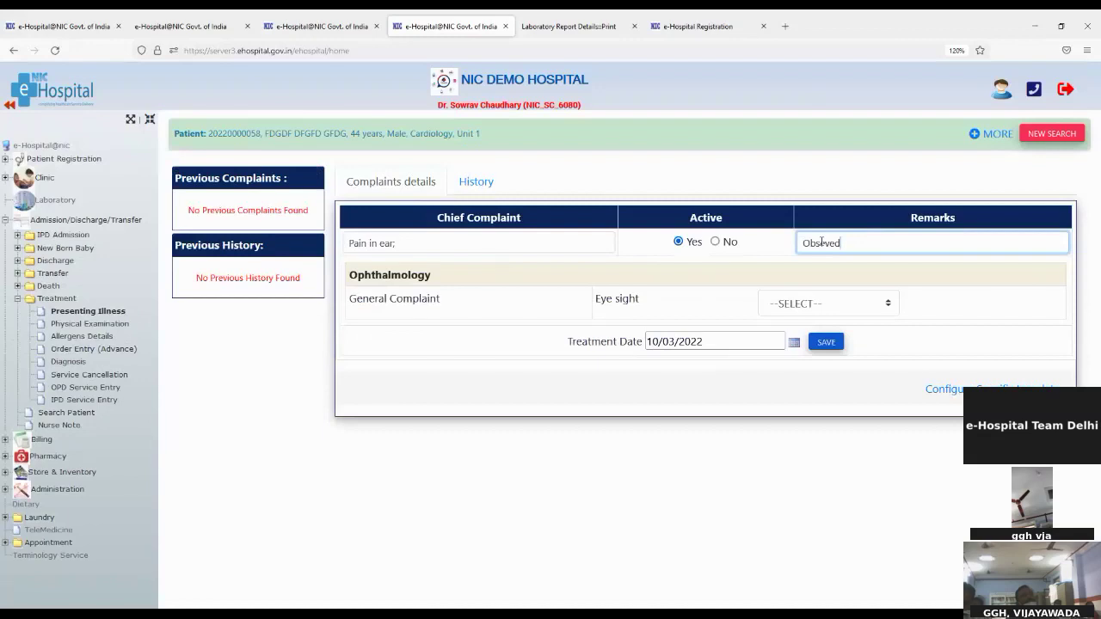
click(829, 342)
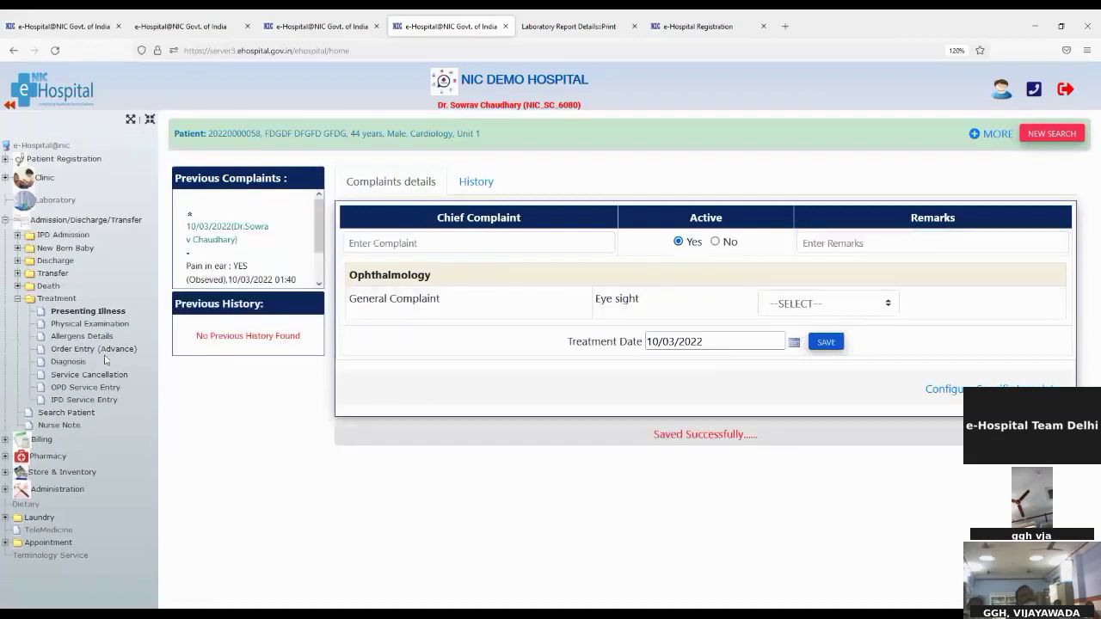
click(83, 325)
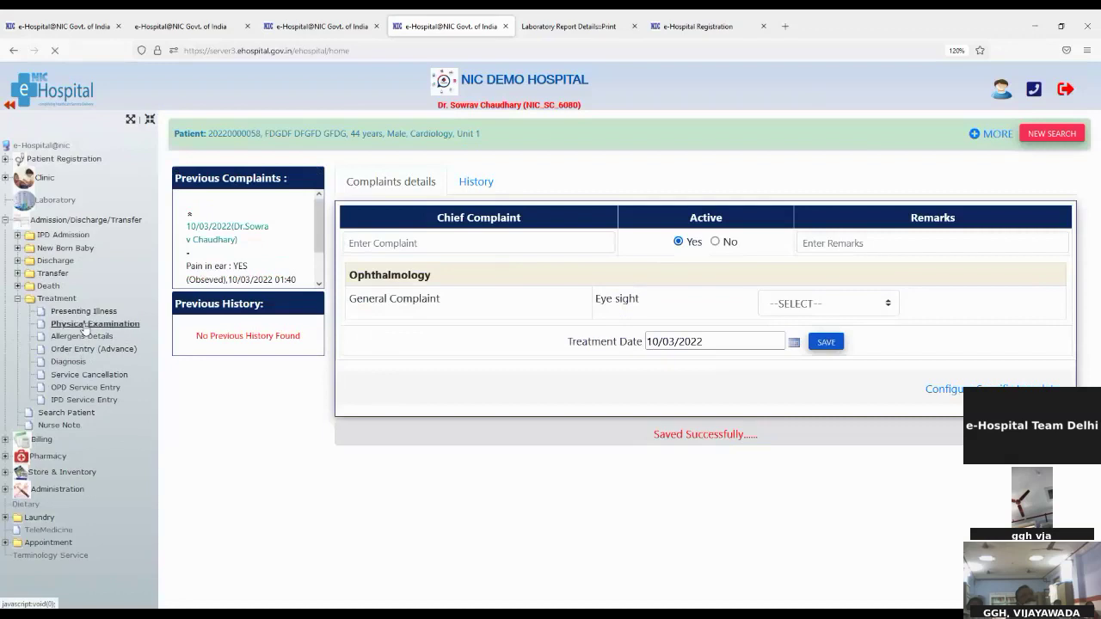
With Change Time ticked, save a 'Pain relief' general examination with result 'ok'
scroll(486, 370, down, 3)
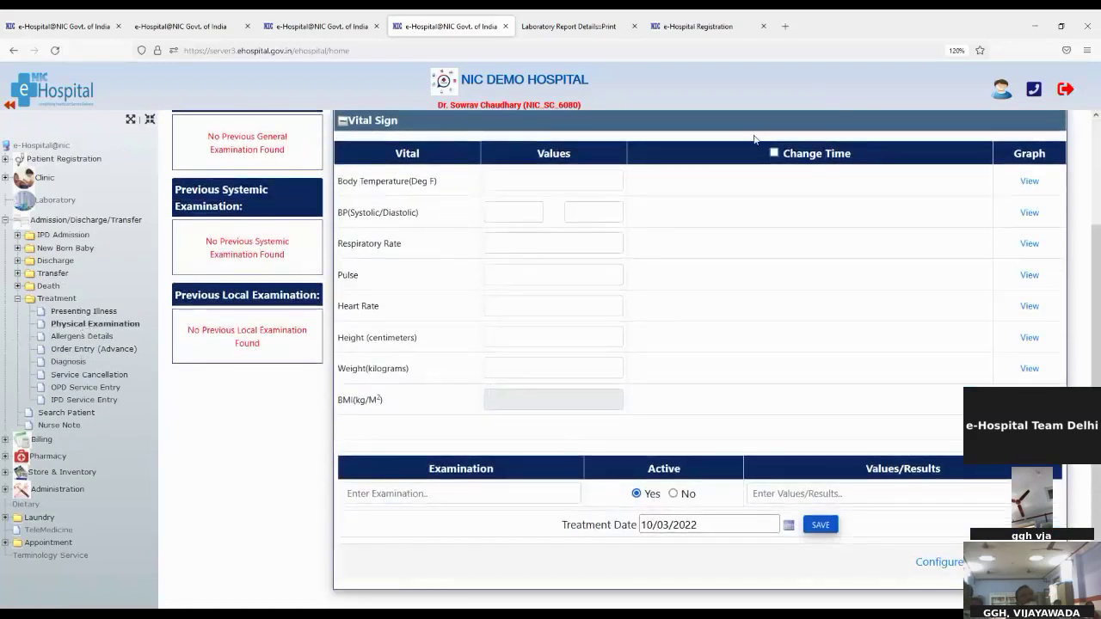
click(774, 154)
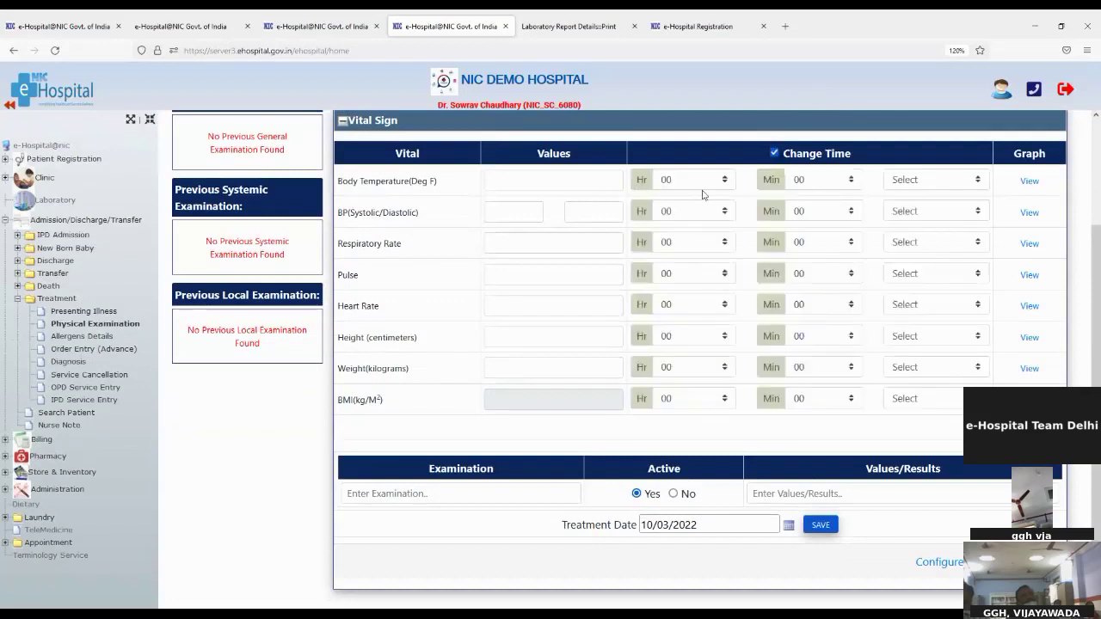
click(923, 181)
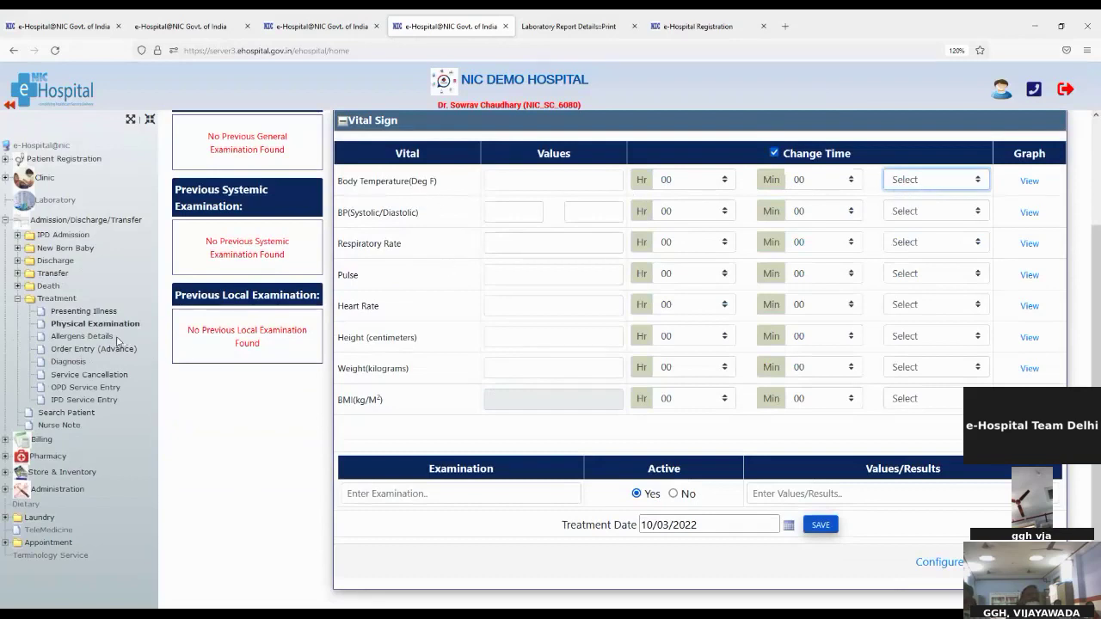
click(398, 493)
text(pain)
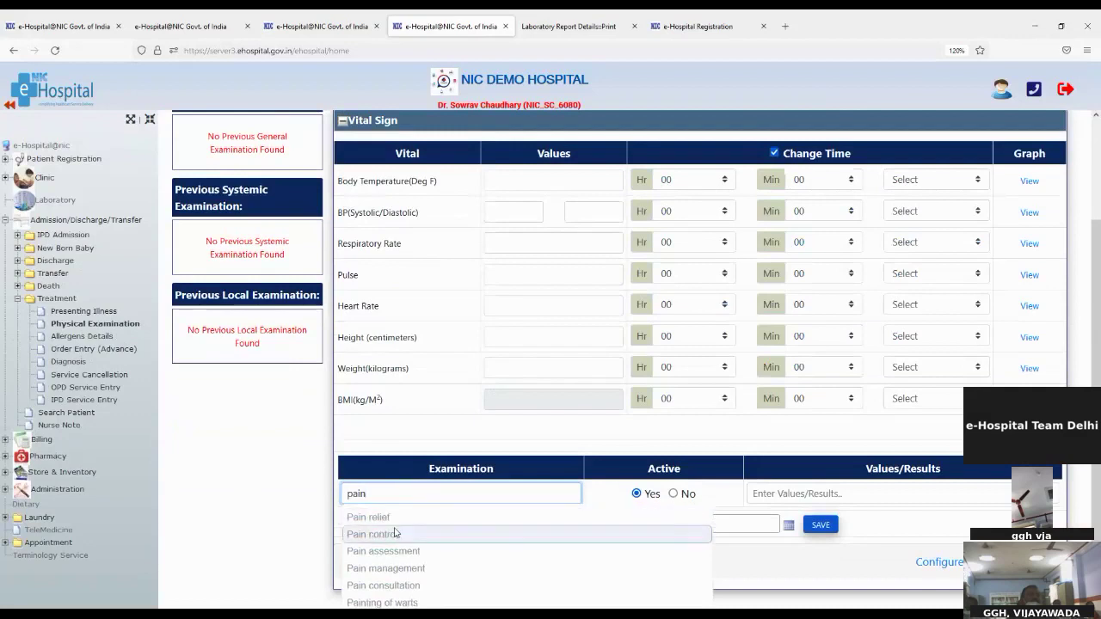
click(389, 518)
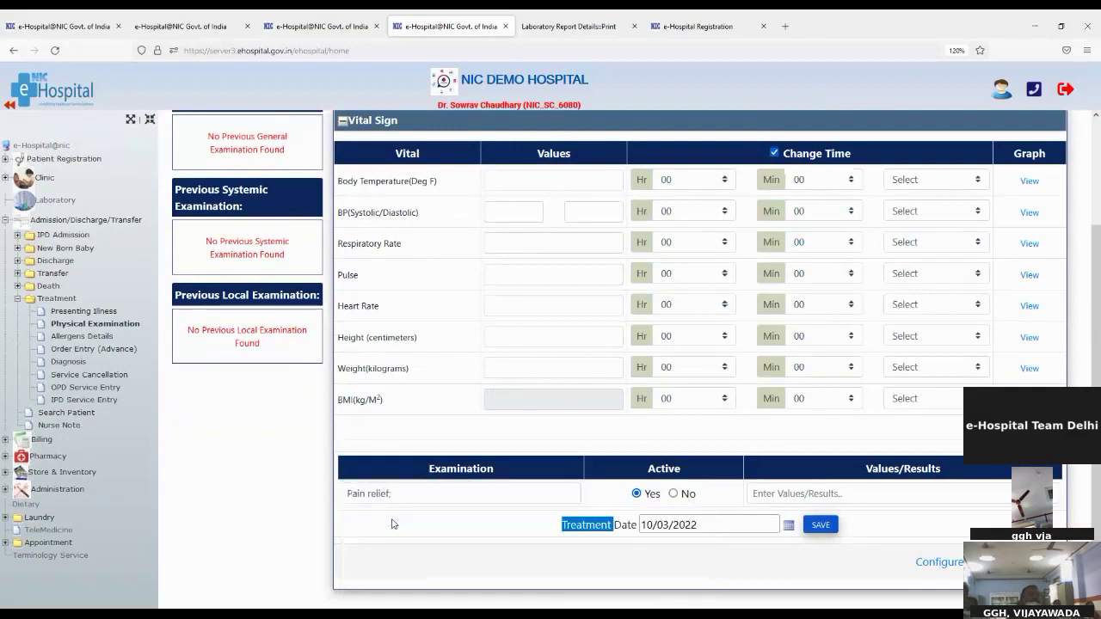
click(765, 496)
text(o)
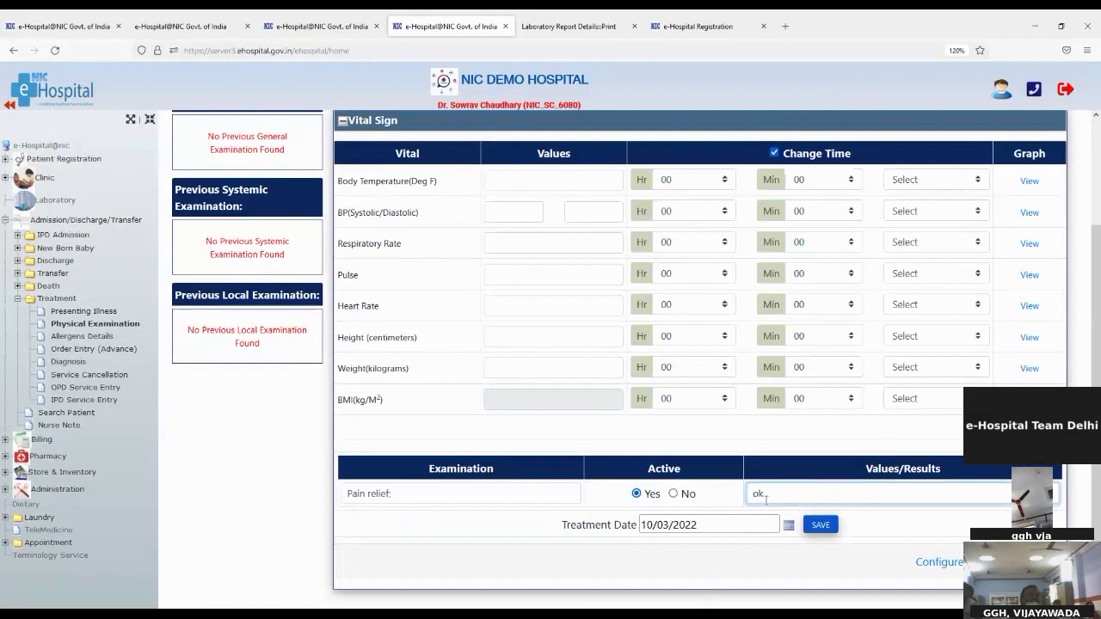
text(k)
click(819, 525)
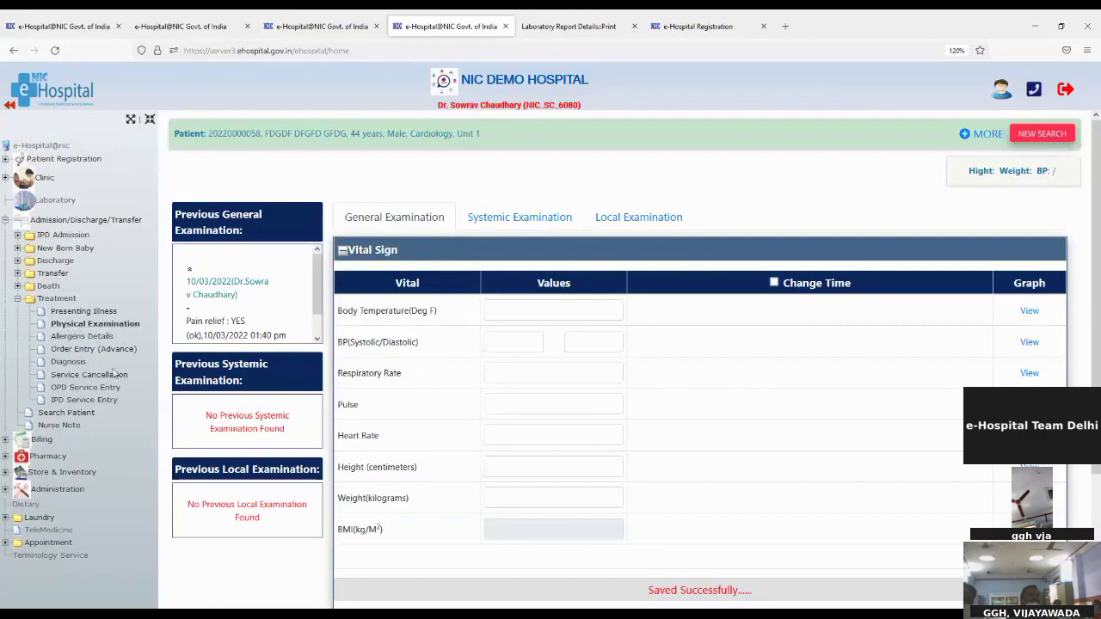
Save the patient's allergies: anticonvulsants (mild) and beets (mild to moderate)
click(81, 337)
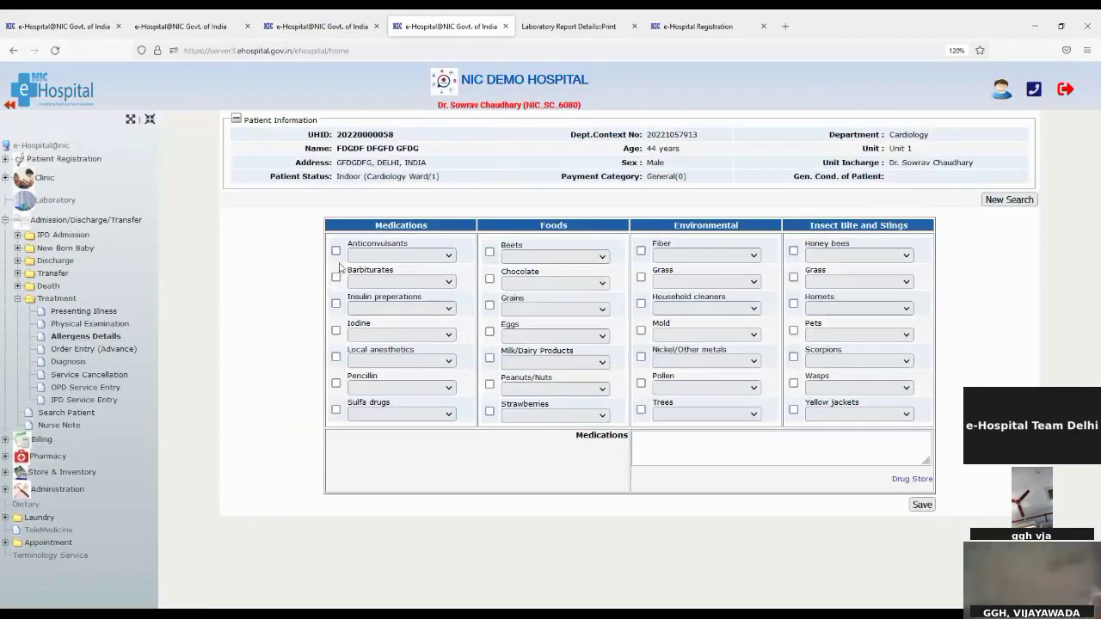
click(335, 250)
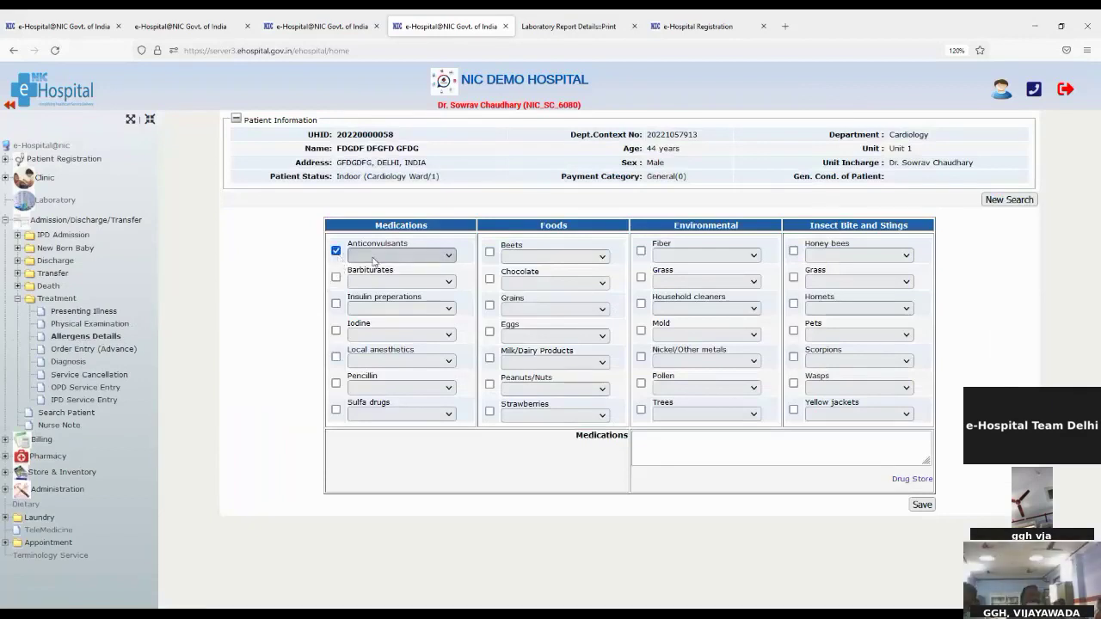
click(489, 251)
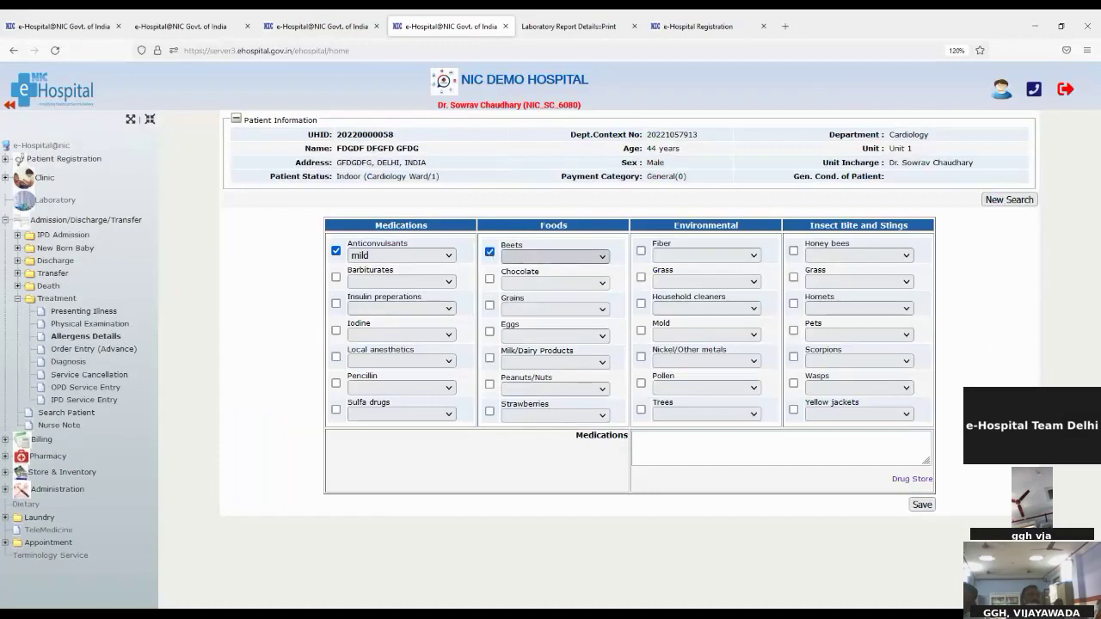
click(922, 505)
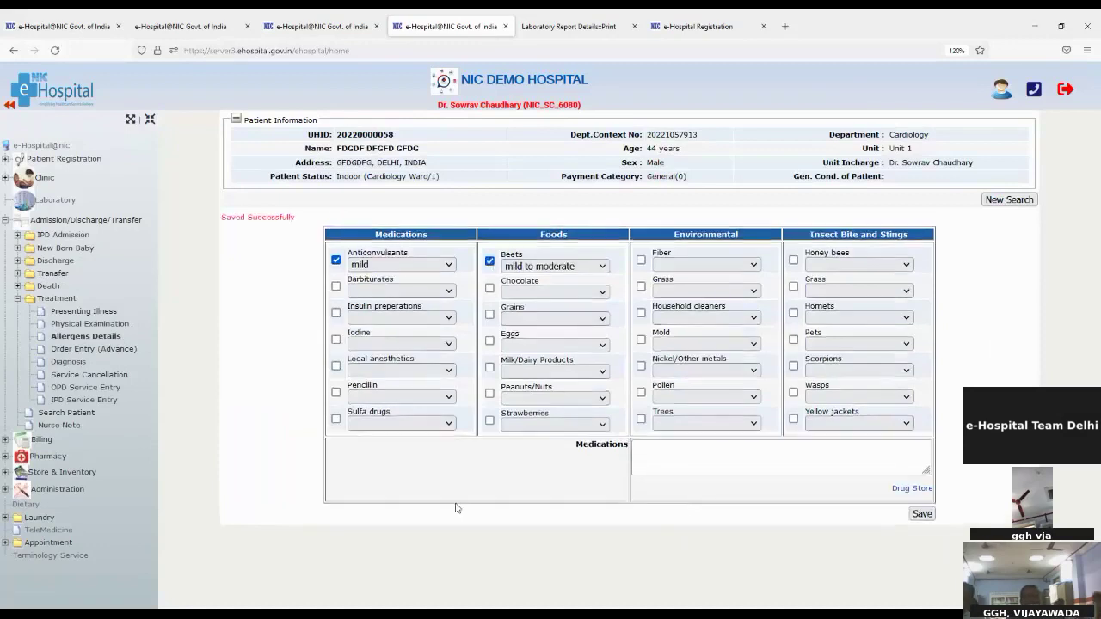
click(92, 350)
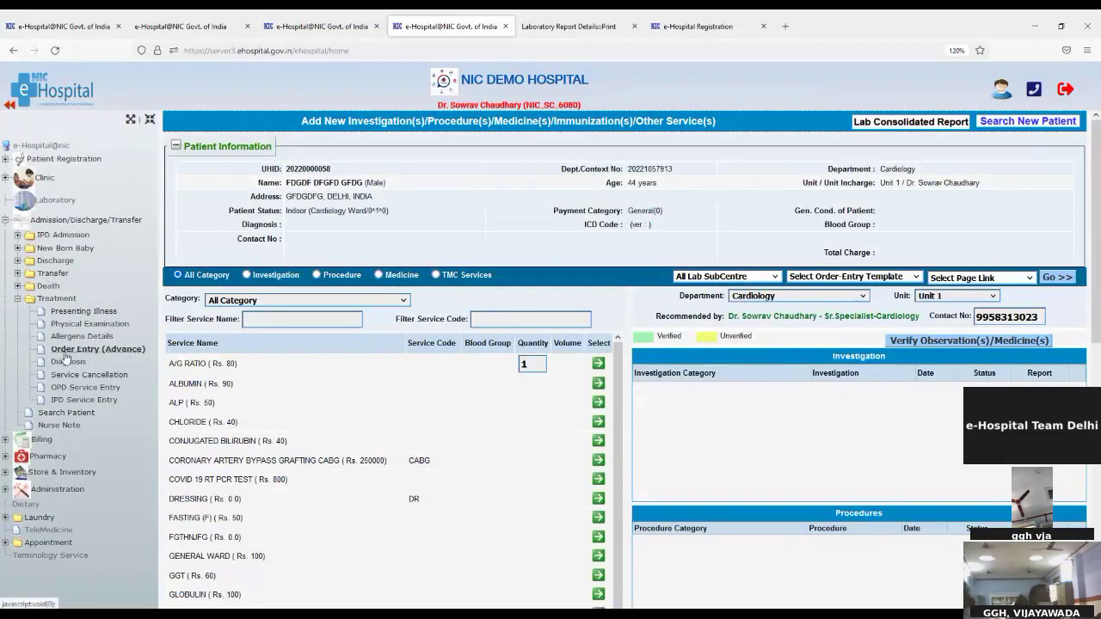
Order the ALBUMIN biochemistry test (total Rs. 90), verify it and save the remarks
scroll(440, 504, down, 1)
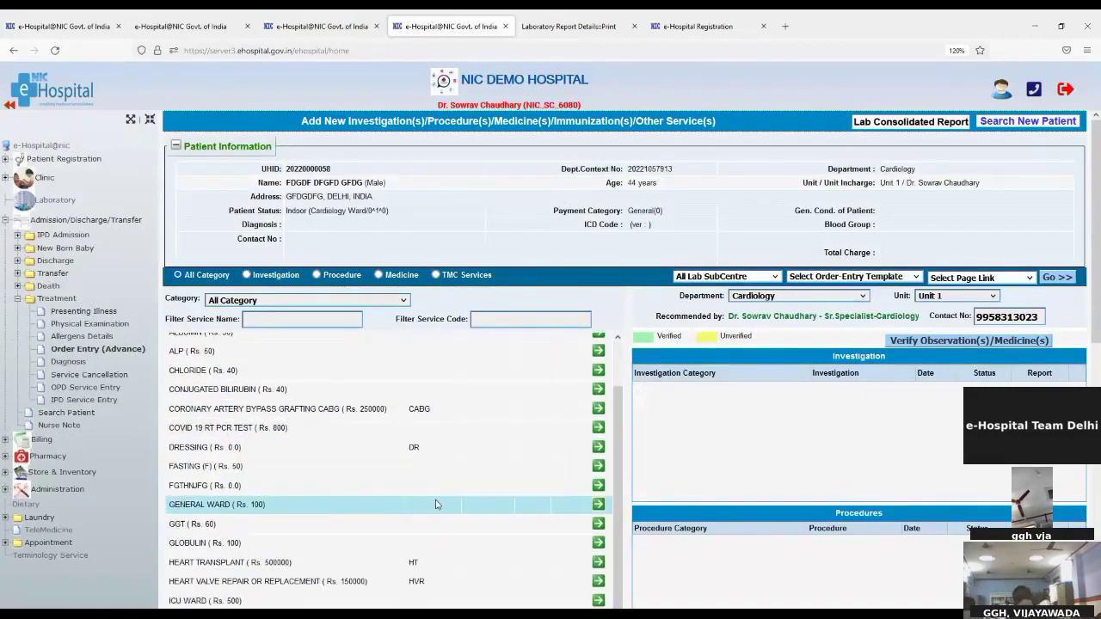
scroll(362, 487, up, 1)
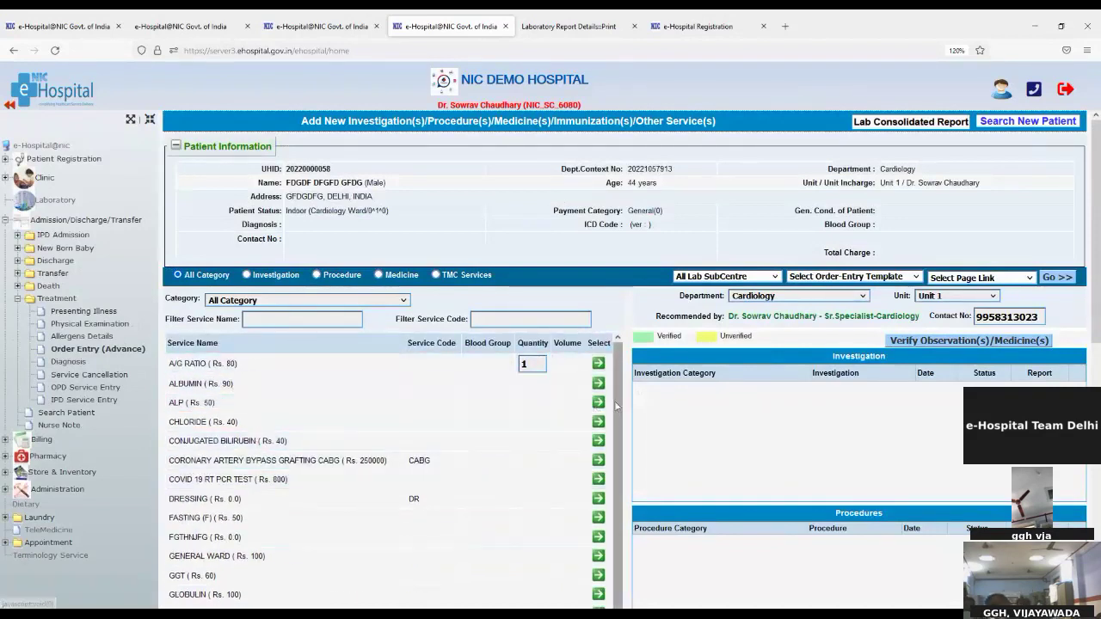
click(599, 384)
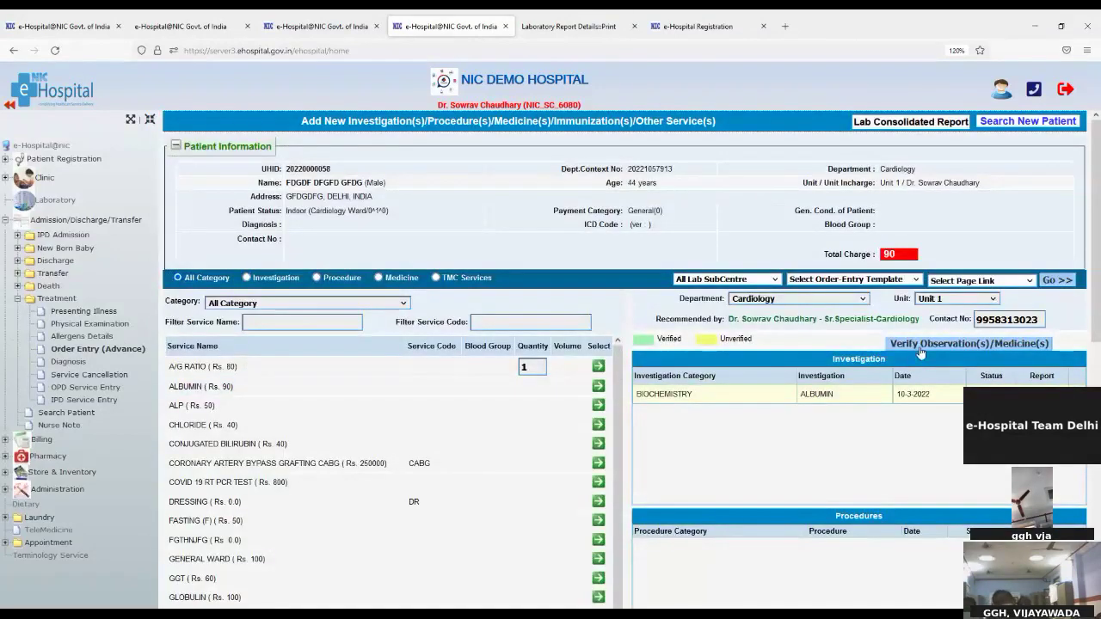
click(920, 349)
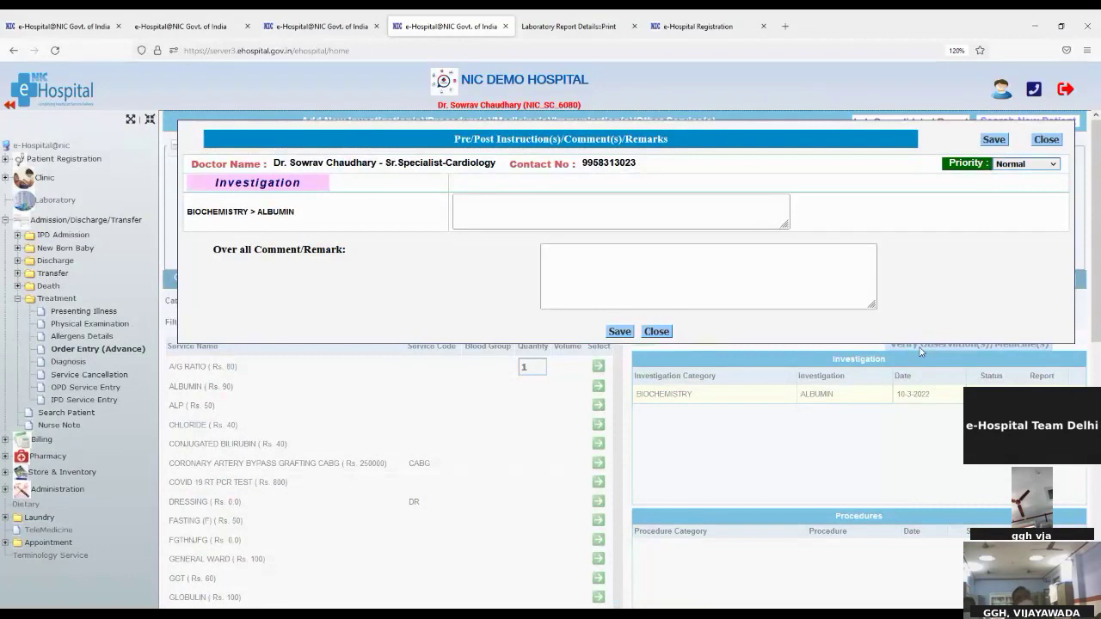
click(620, 332)
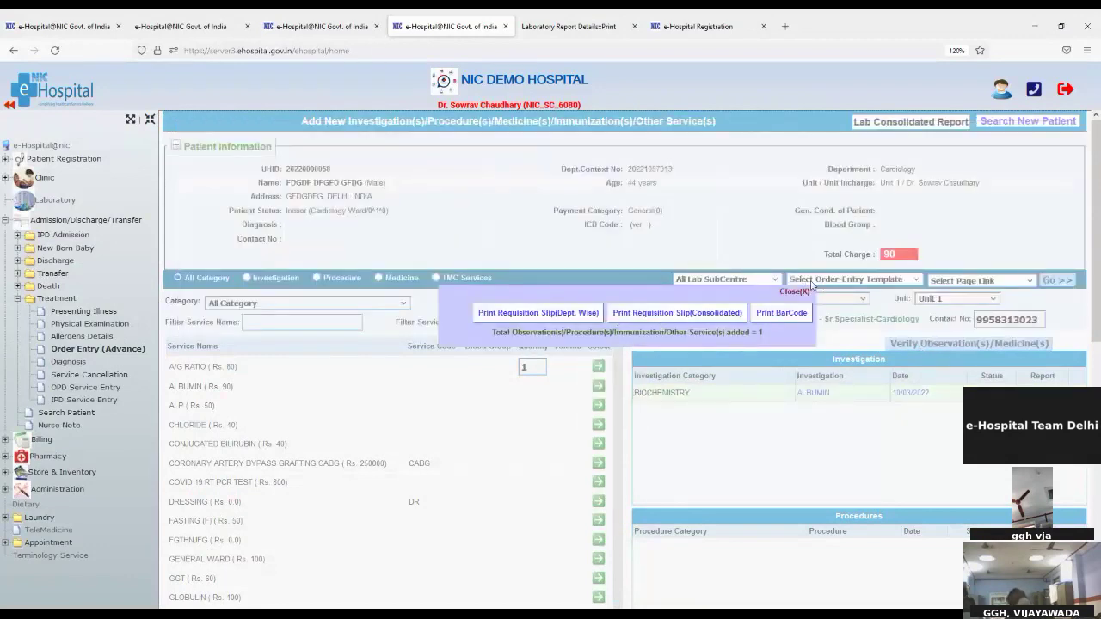
click(793, 292)
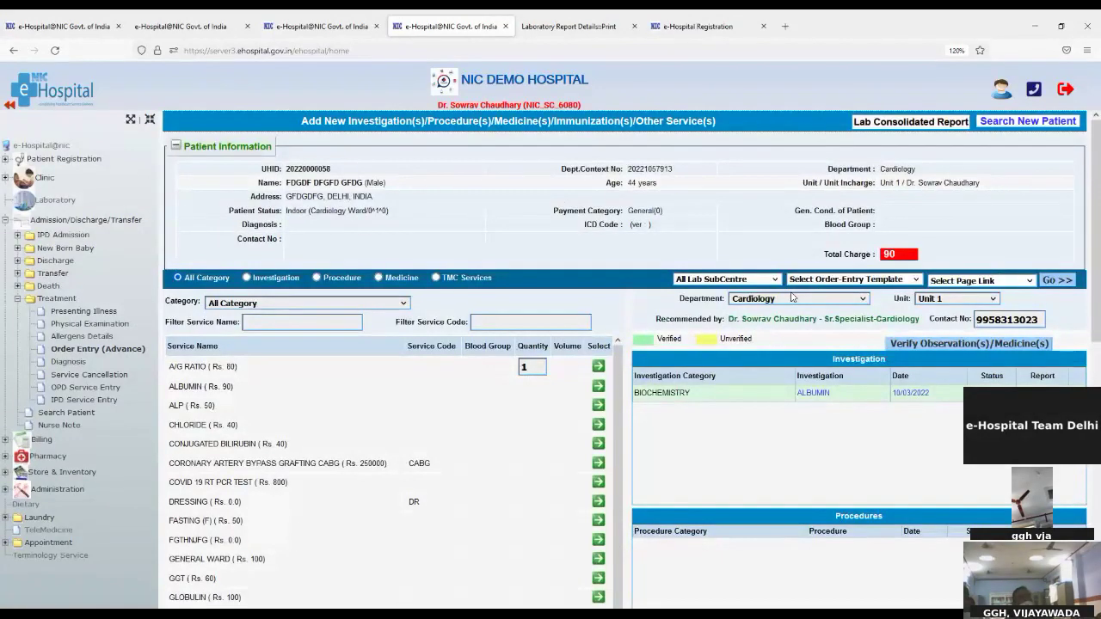
click(67, 362)
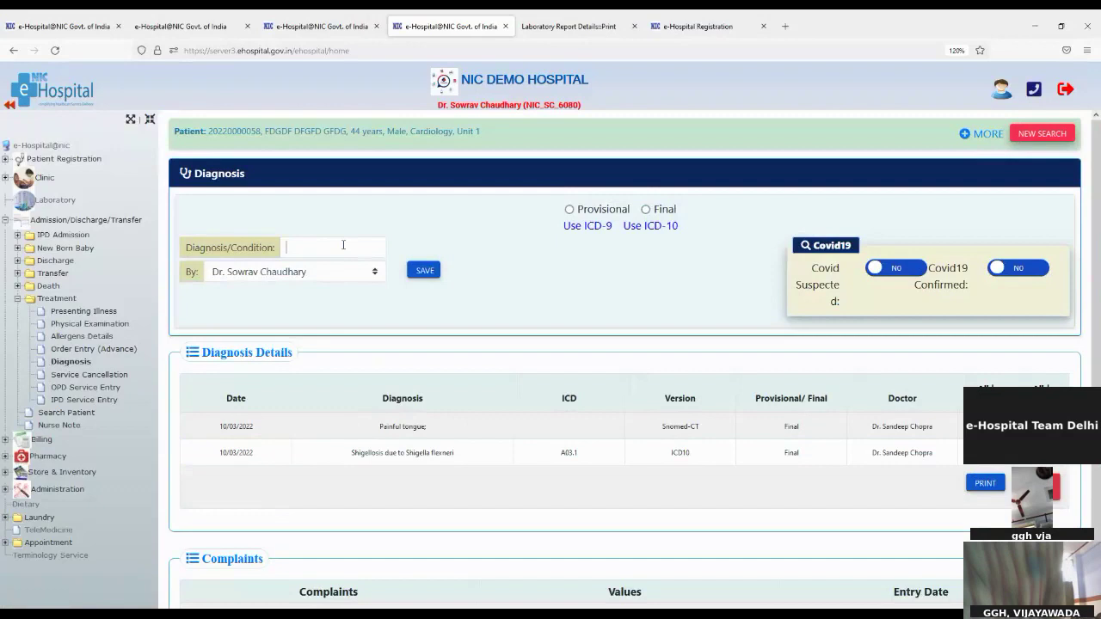
Save 'Pain in ear' as a provisional diagnosis and confirm
click(344, 246)
text(pain)
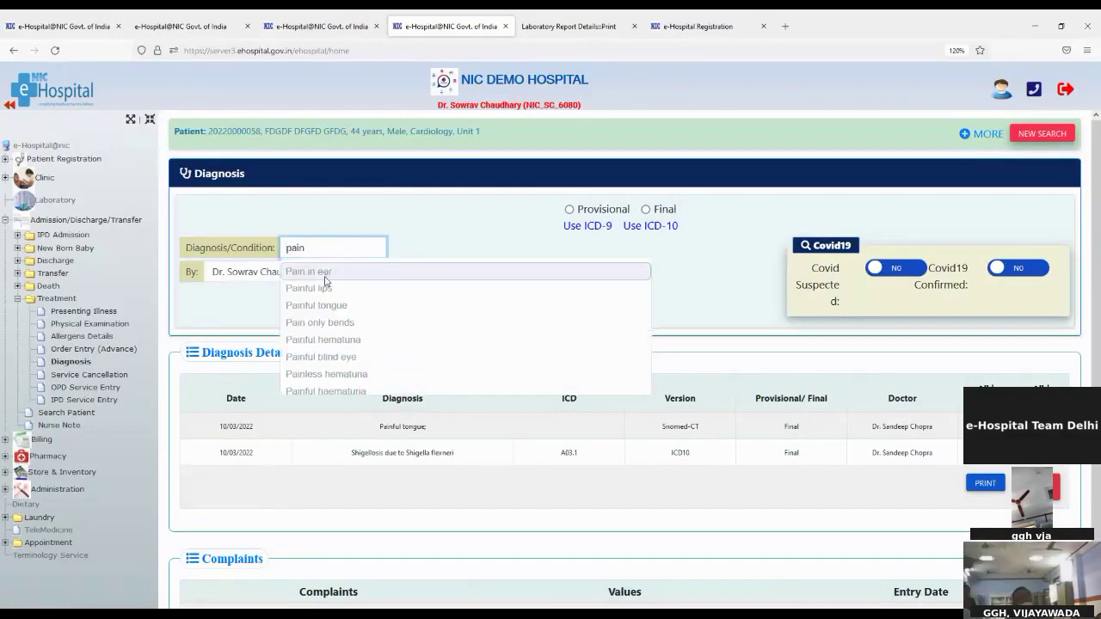
click(327, 271)
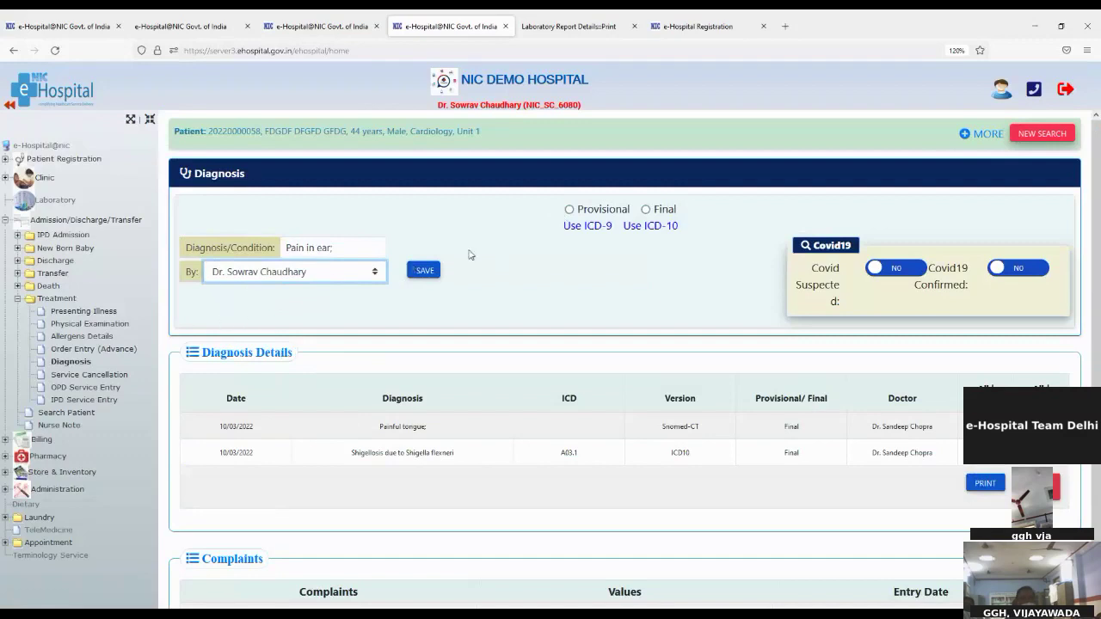
click(572, 211)
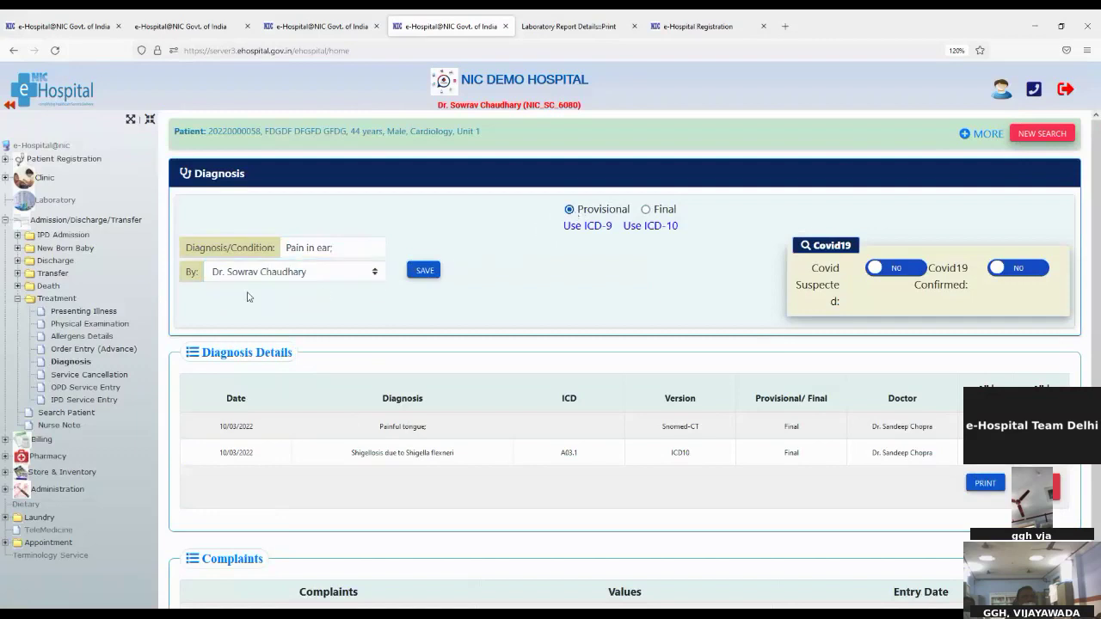
click(433, 271)
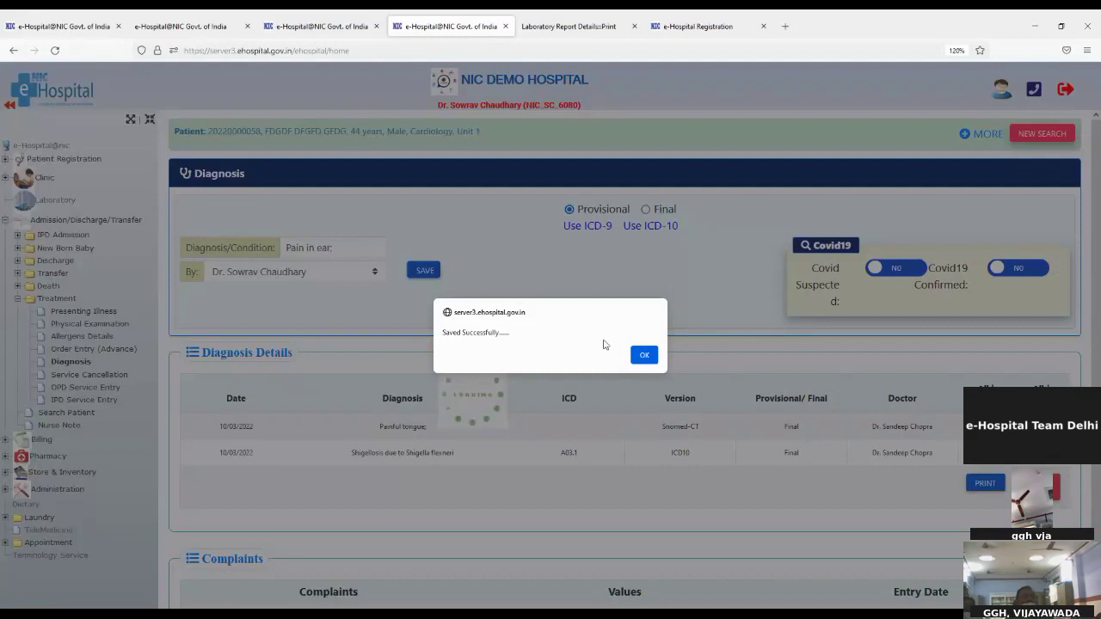
click(645, 357)
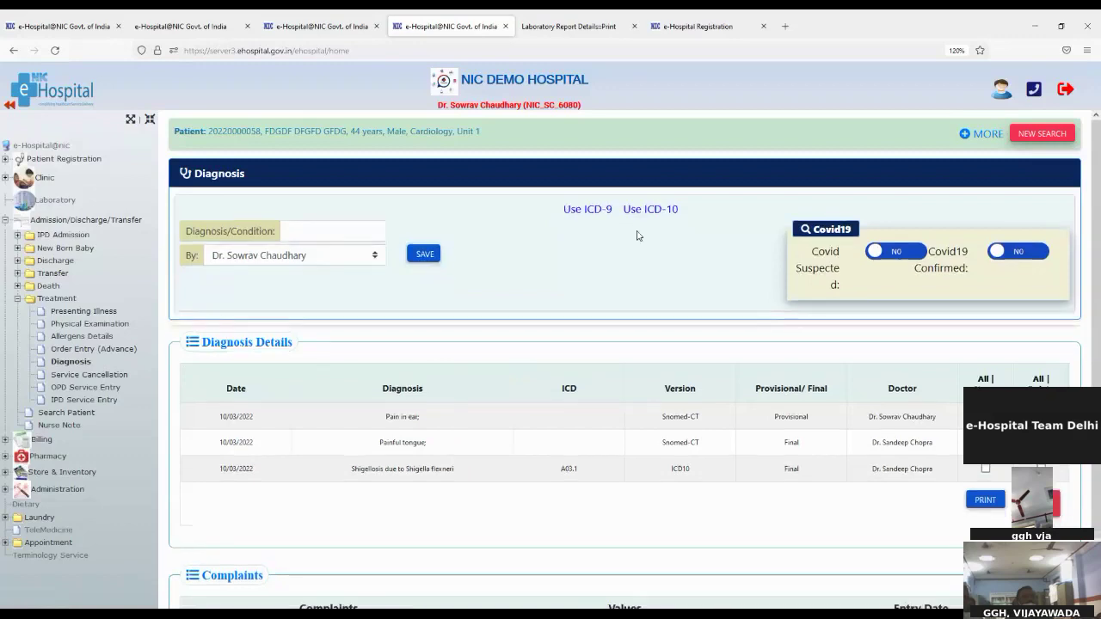
Save ICD-10 code C15 Malignant neoplasm of oesophagus as a provisional diagnosis
click(637, 228)
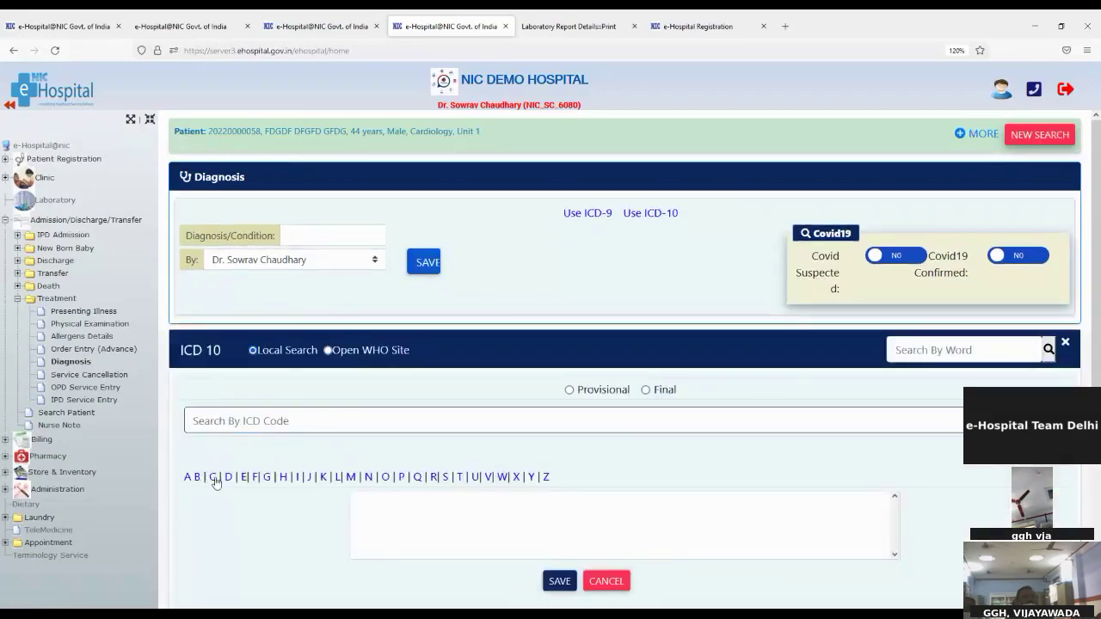
click(214, 478)
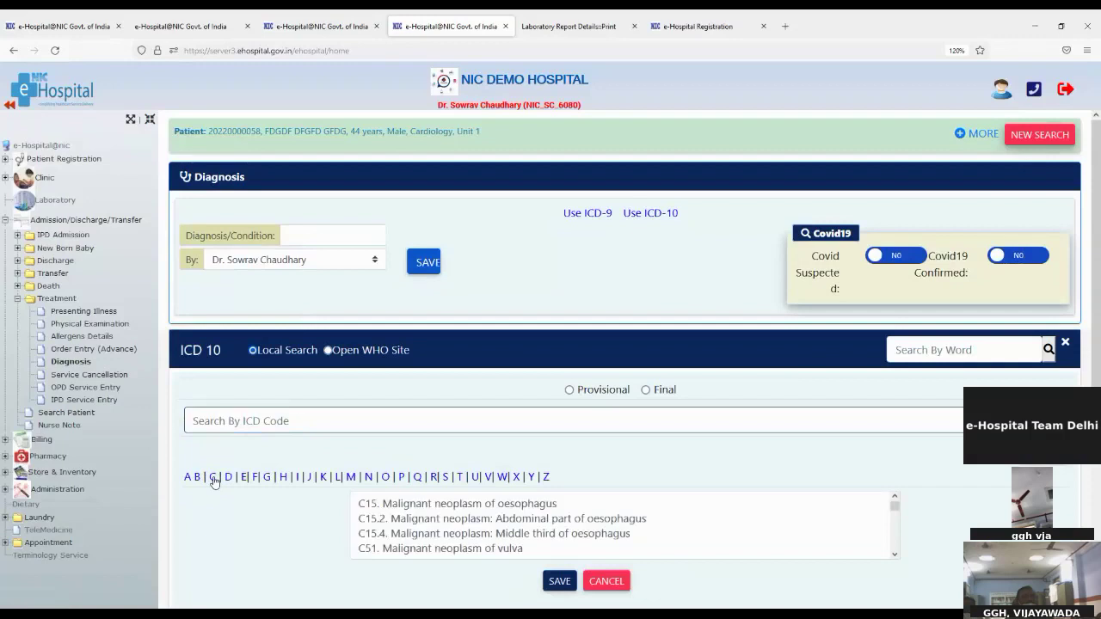
click(490, 508)
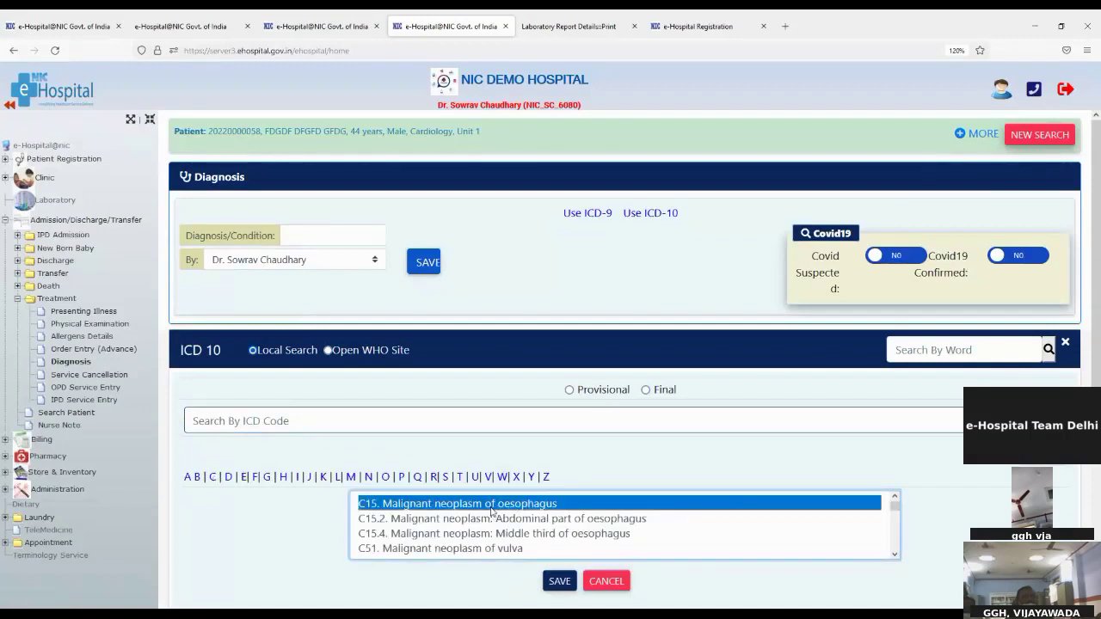
click(571, 391)
scroll(637, 579, down, 3)
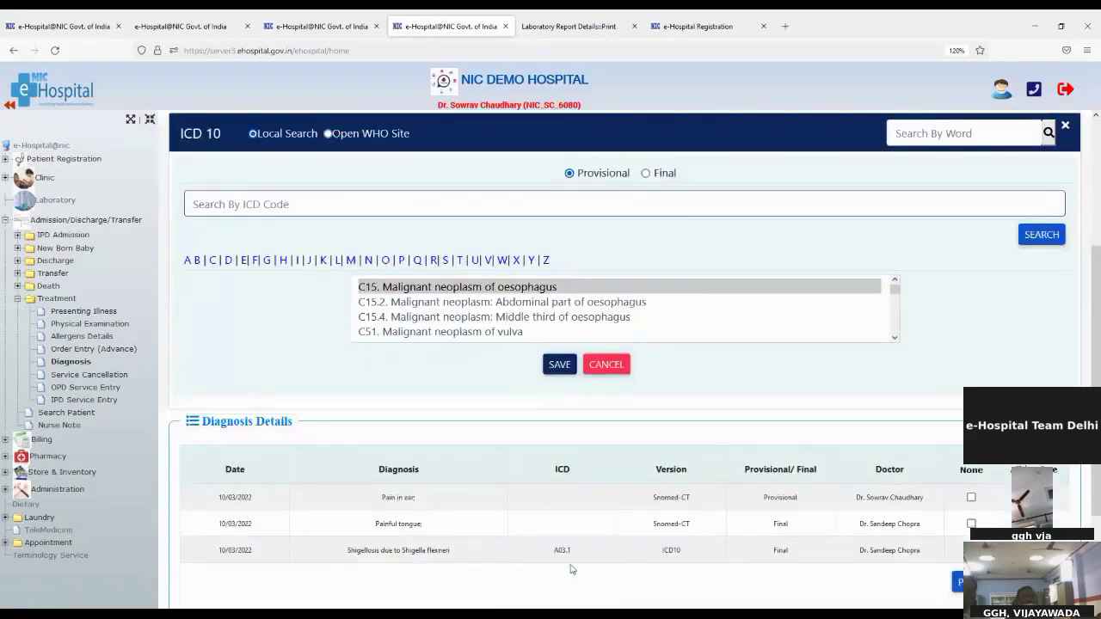
click(554, 369)
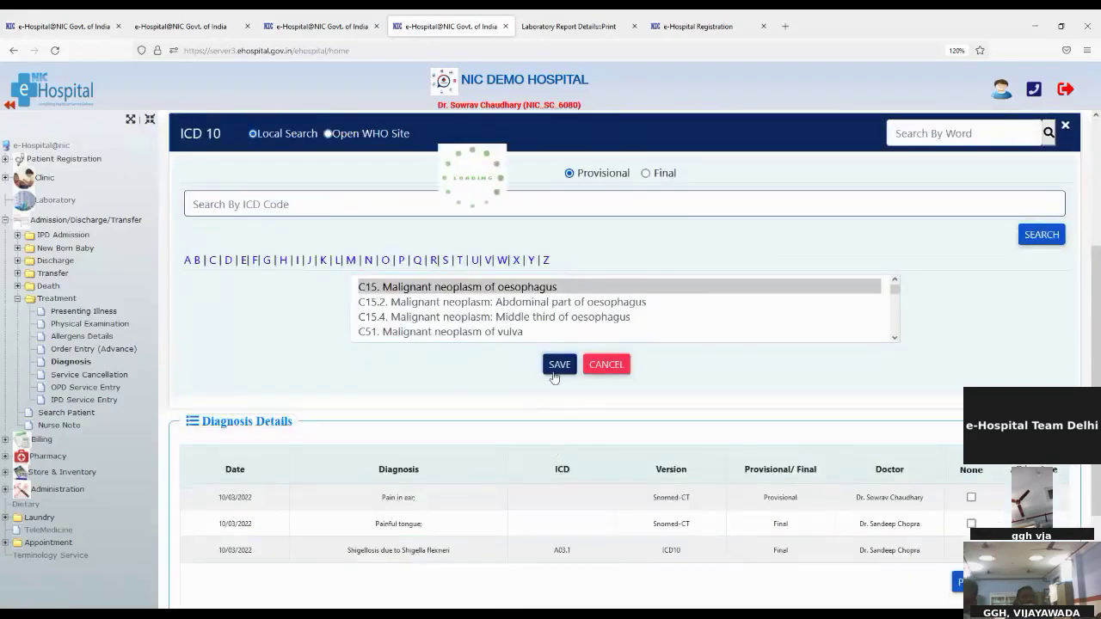
click(645, 354)
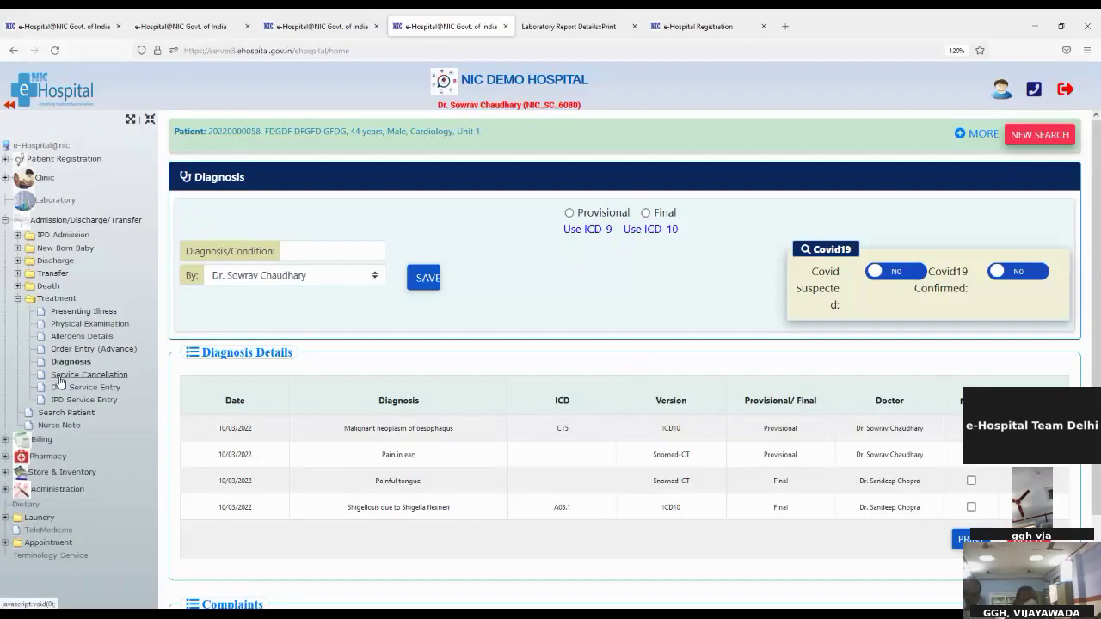
click(61, 379)
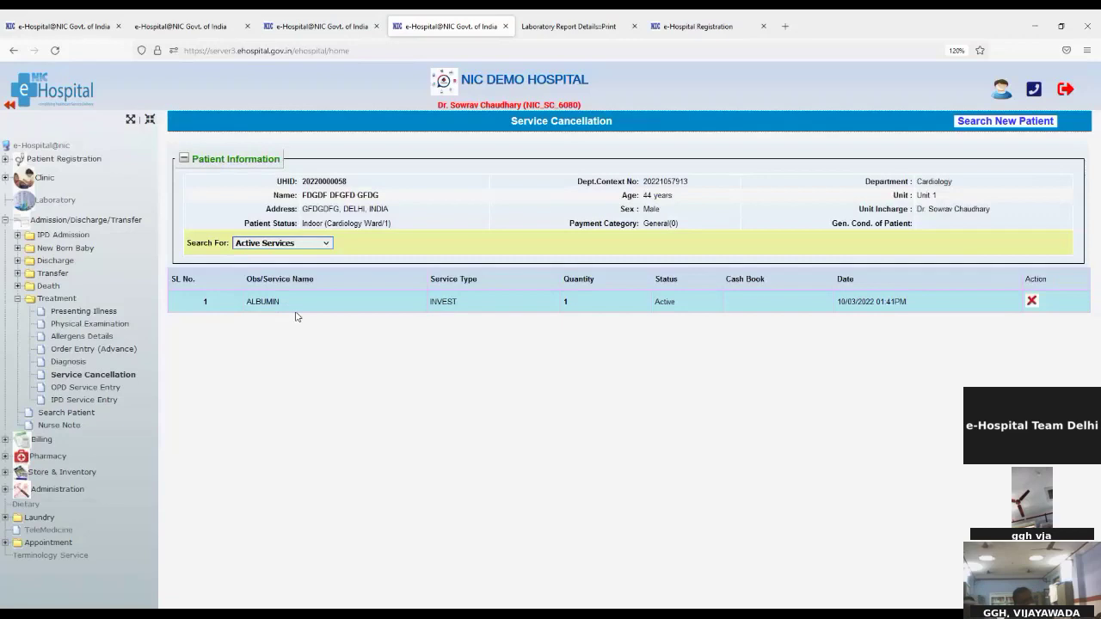
Check that ALBUMIN is among the active services, then go to IPD Service Entry
click(76, 403)
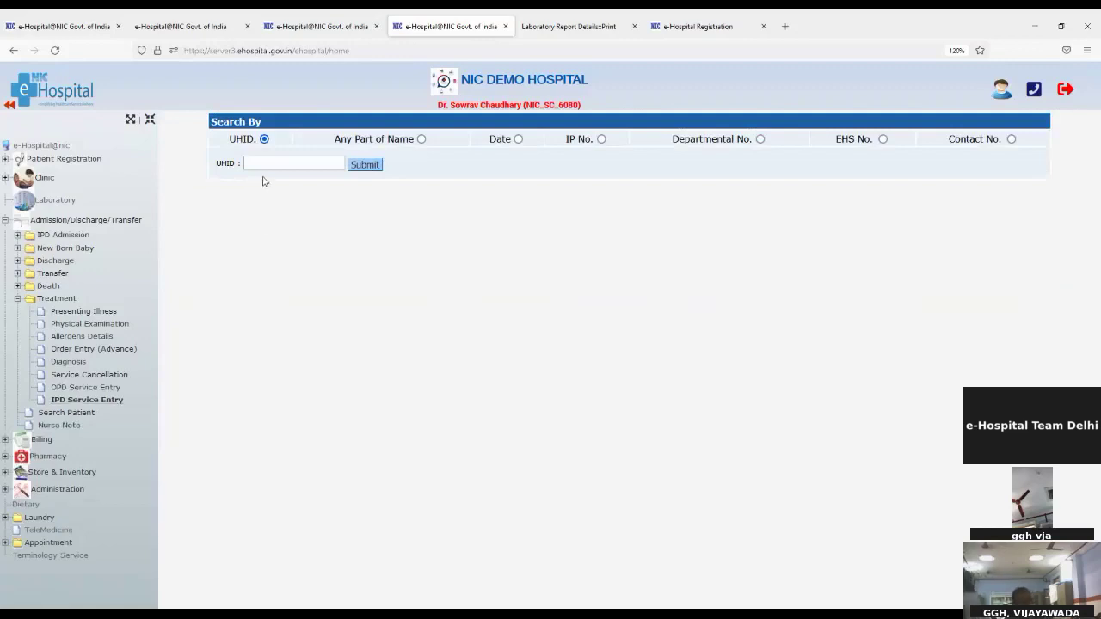
Search the patient by UHID, correcting its last digit to 8, and open their service entry
click(262, 164)
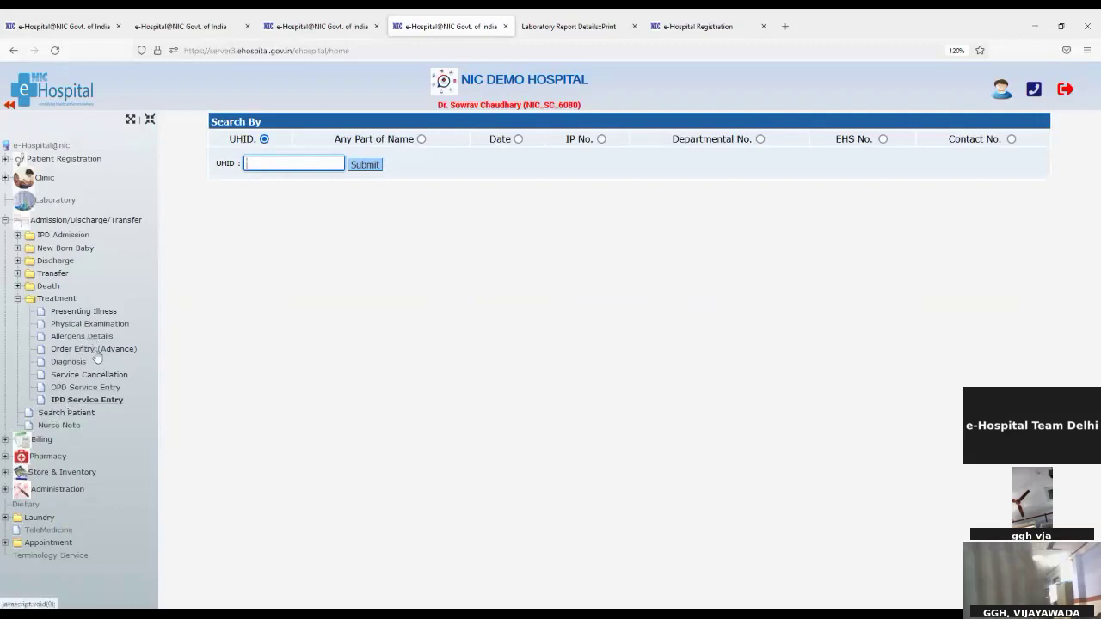
key(ctrl+v)
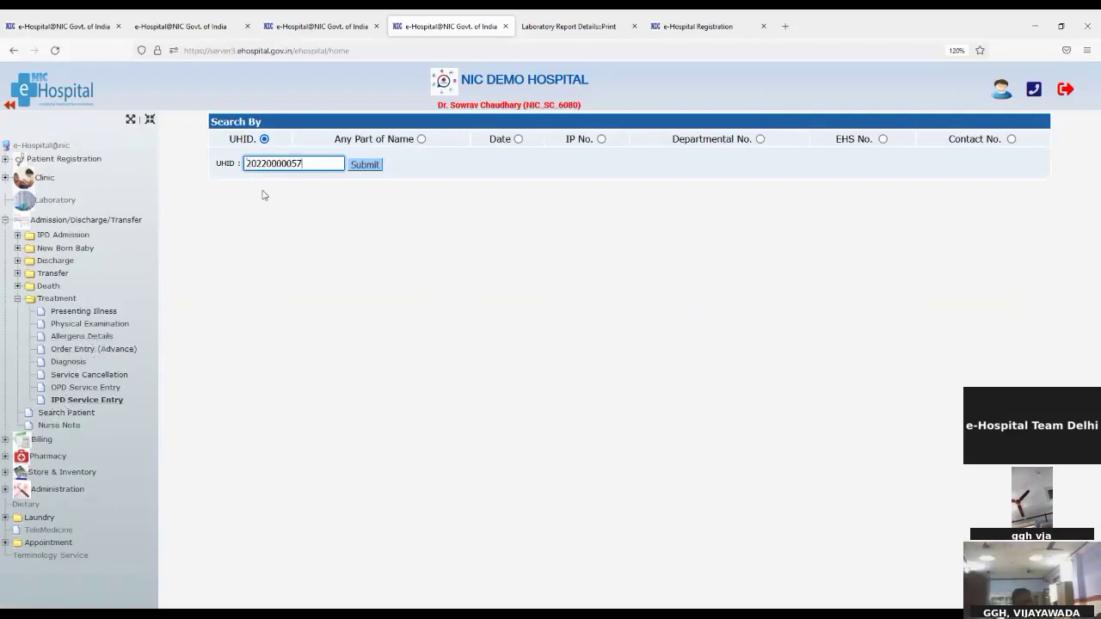
click(364, 164)
click(302, 163)
key(BackSpace)
text(8)
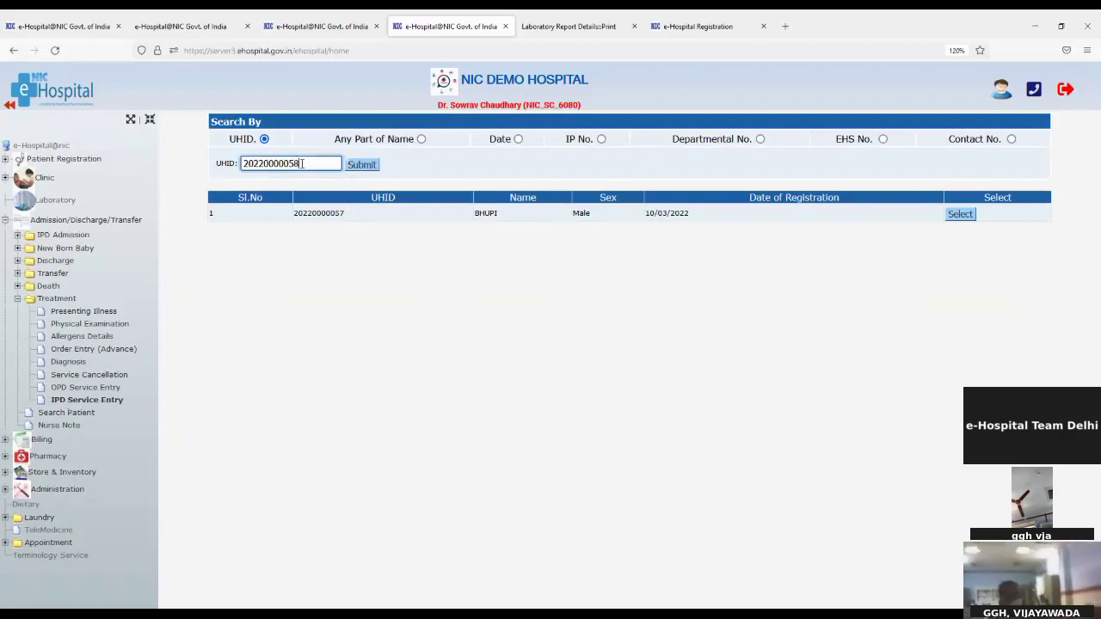
click(356, 168)
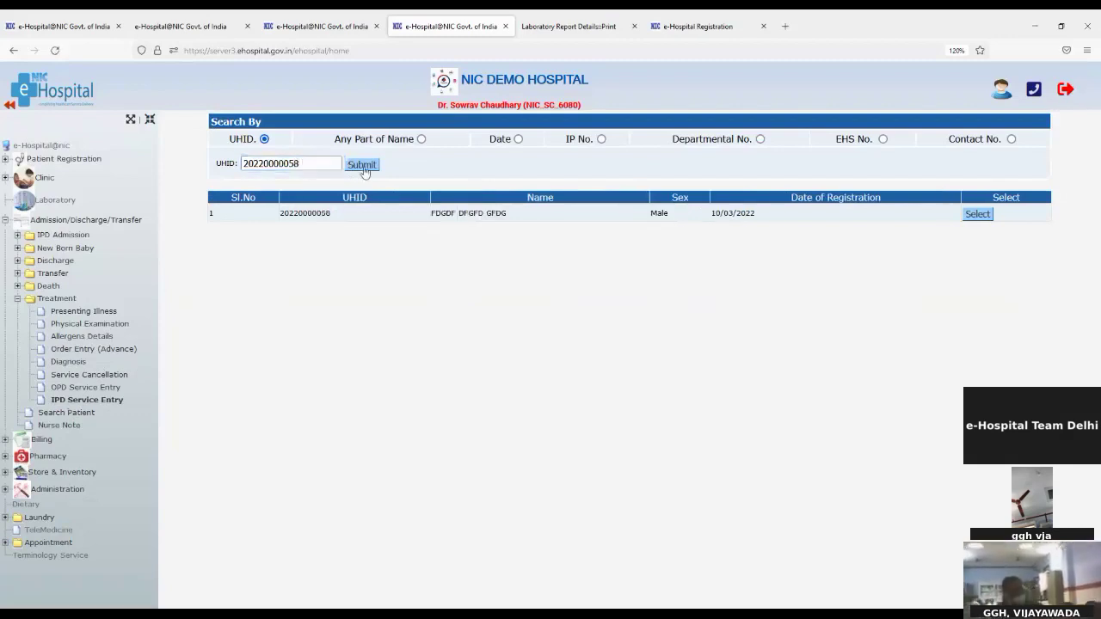
click(979, 216)
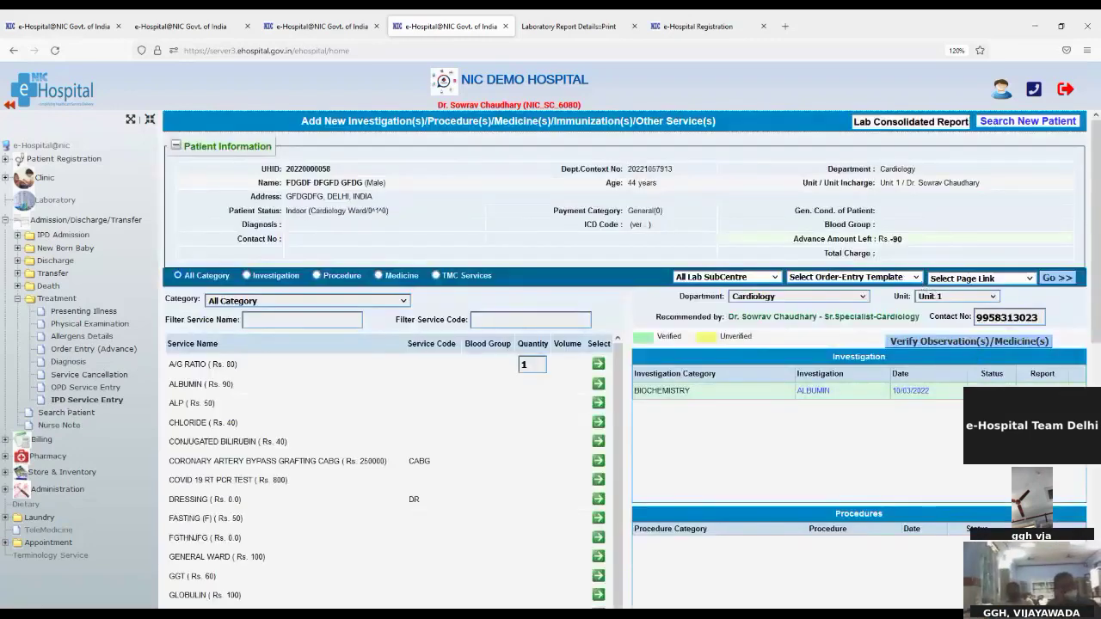
Check the Lab Consolidated Report shows no data and close it
click(864, 124)
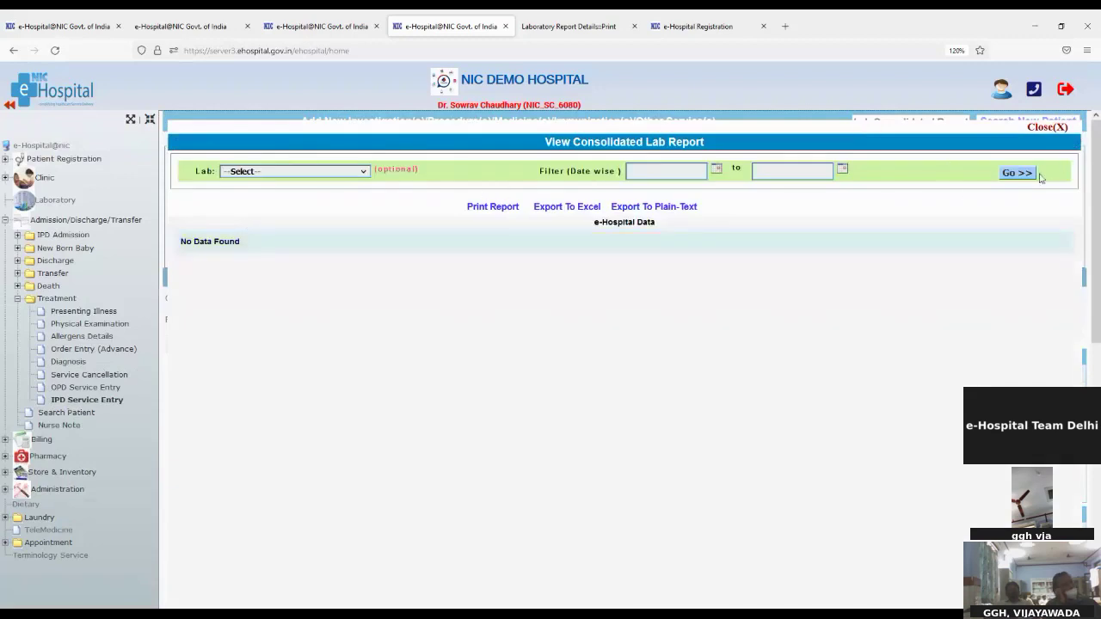
click(1045, 127)
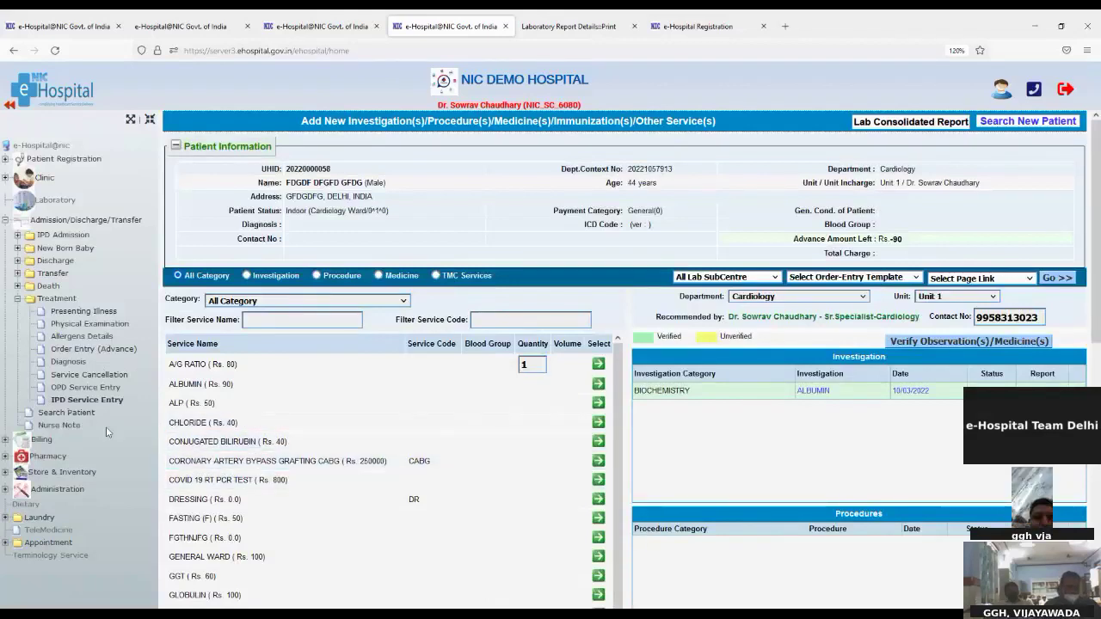
click(67, 413)
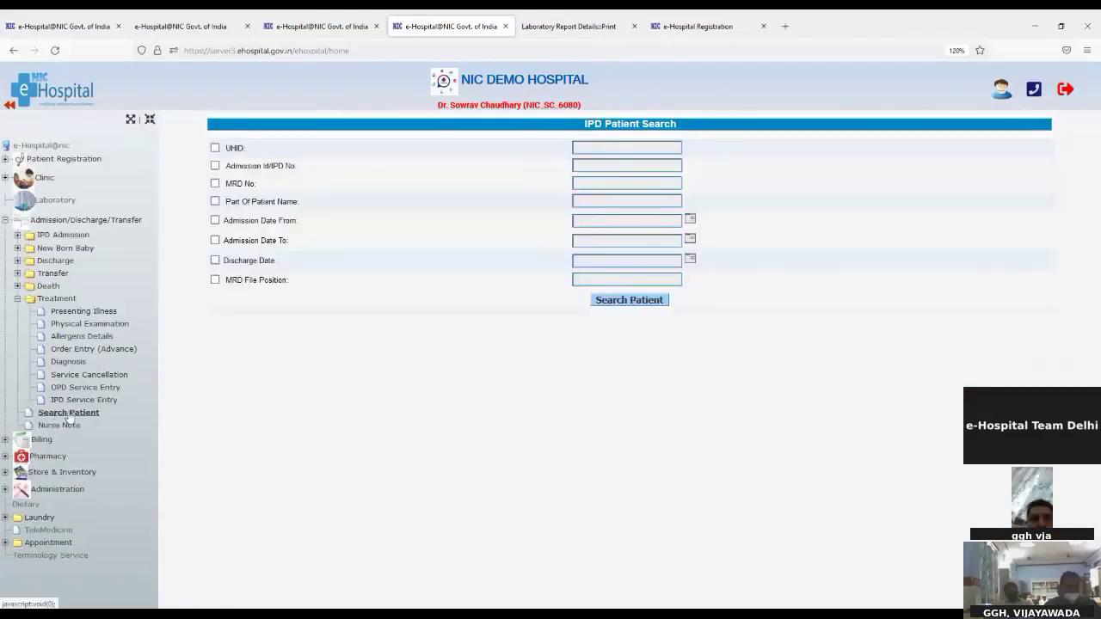
Search the patient by UHID and view their Cardiology Ward bed 1 admission details
click(215, 148)
click(630, 146)
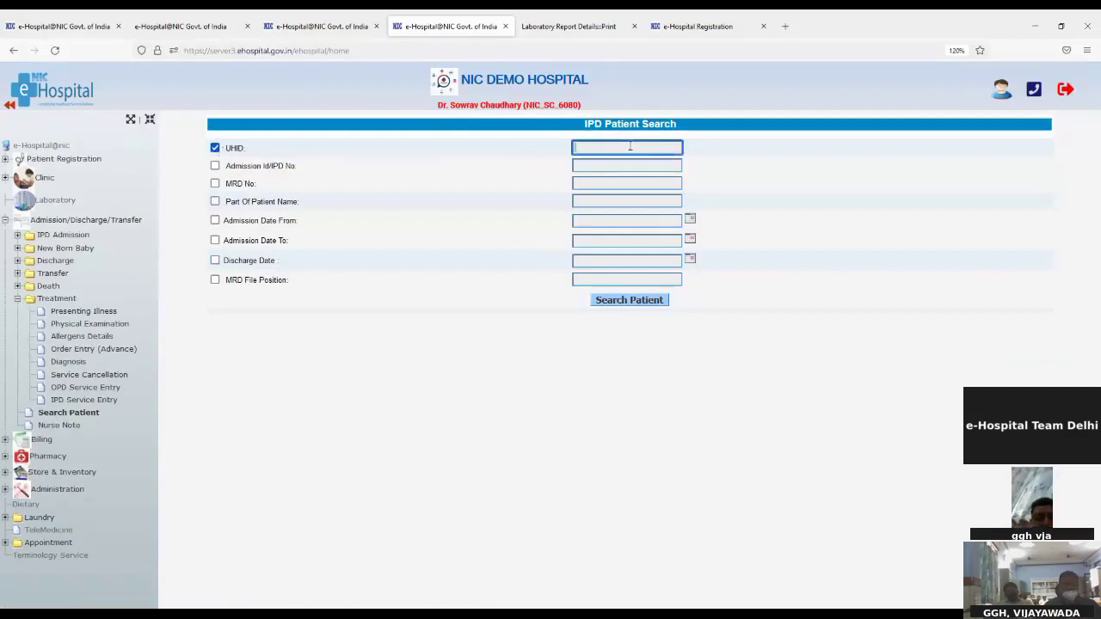
key(ctrl+v)
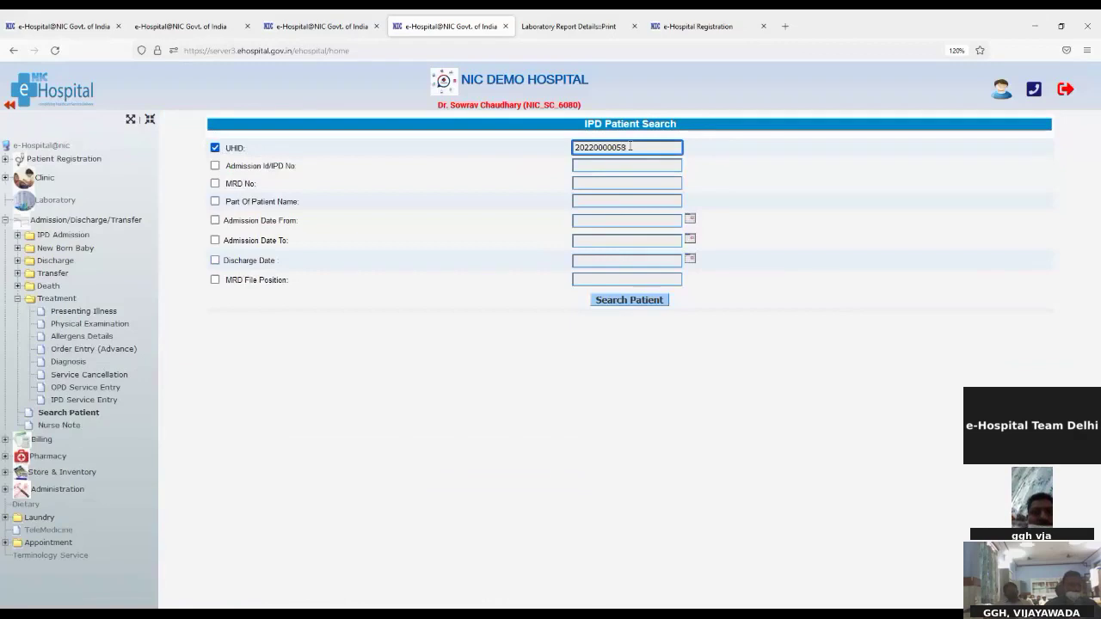
double_click(614, 147)
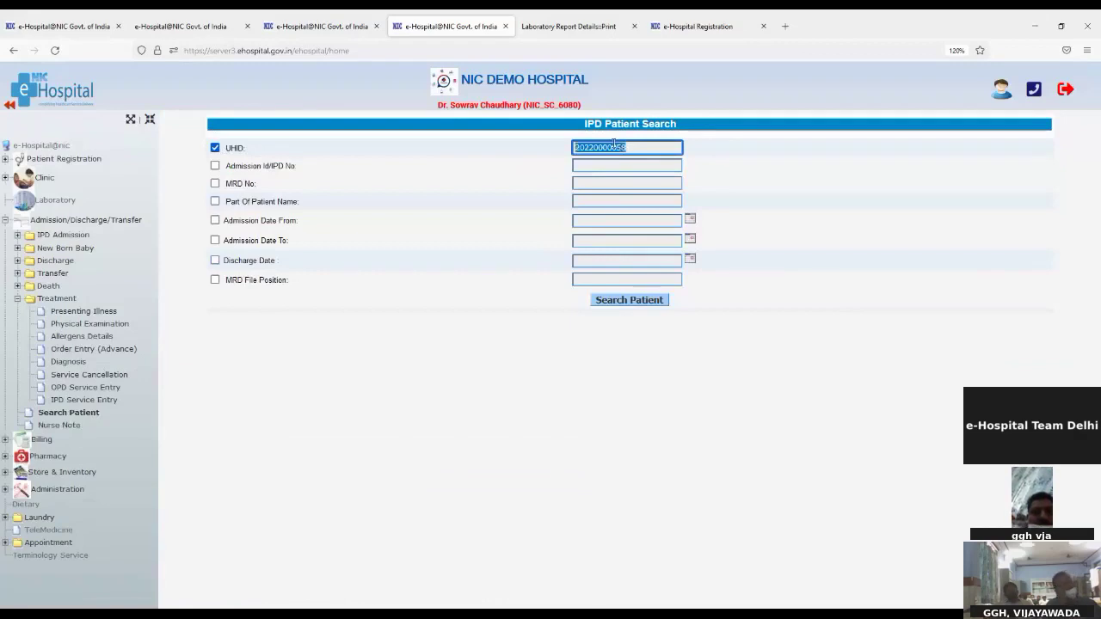
click(663, 299)
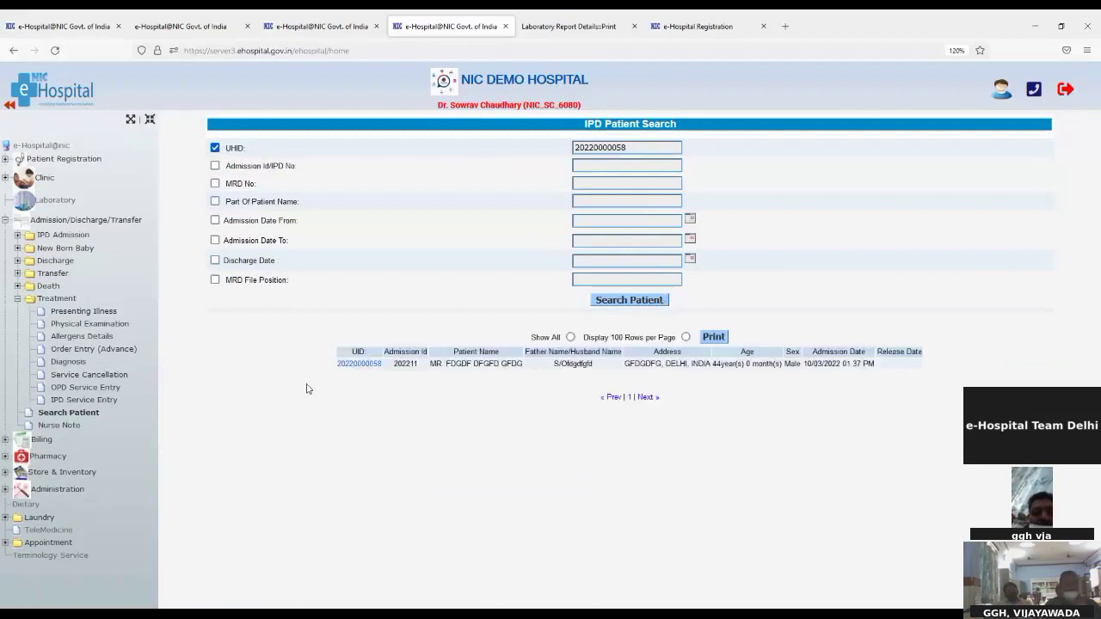
click(350, 367)
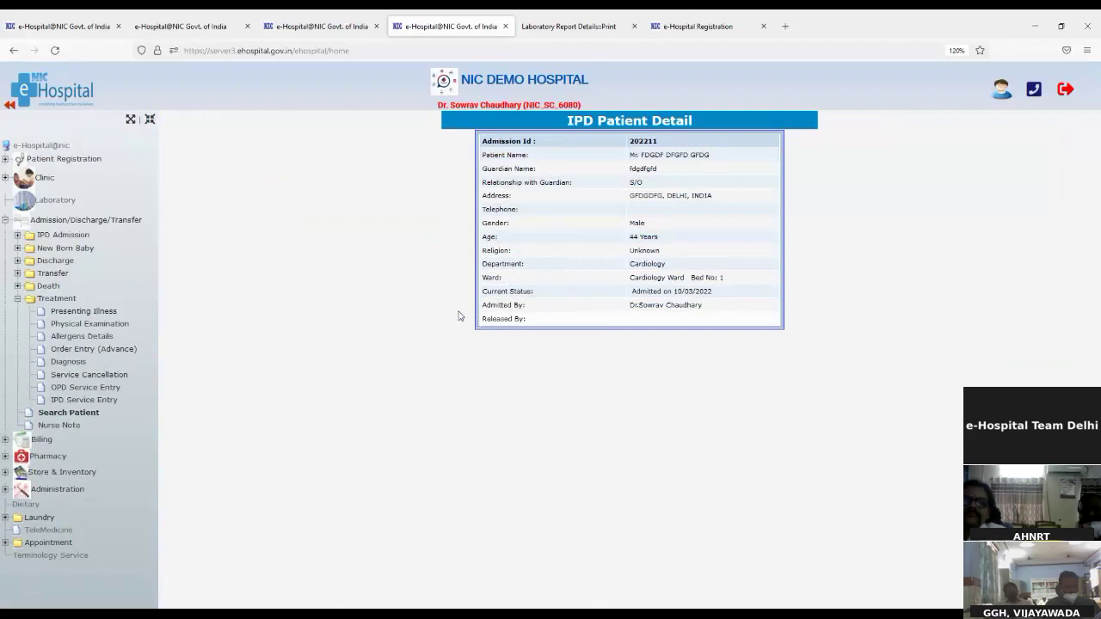
drag(487, 307, 548, 324)
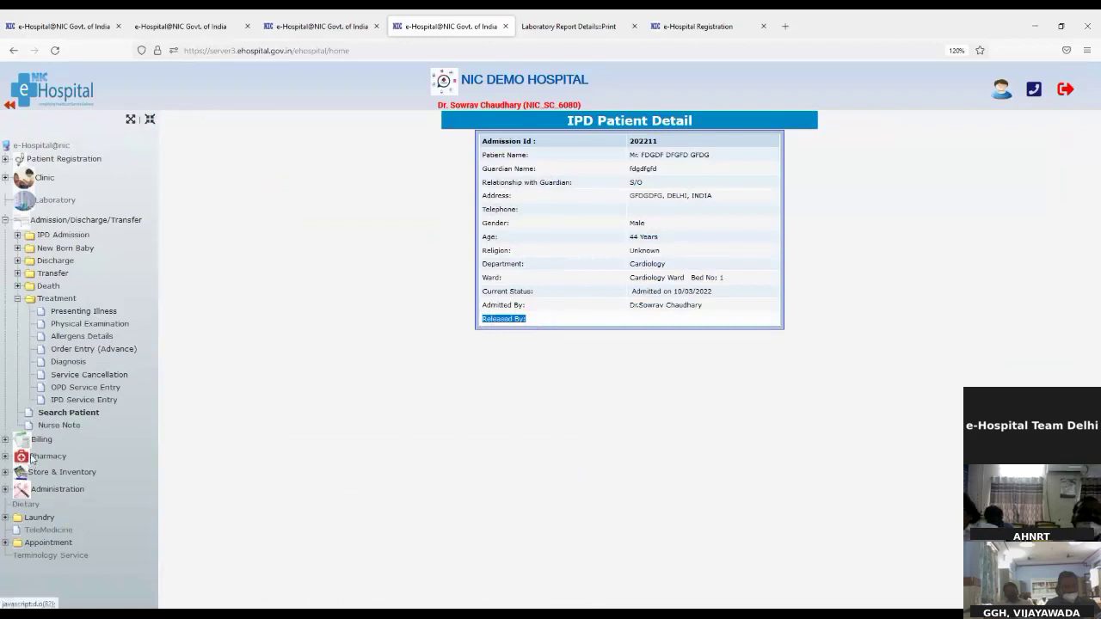
click(47, 428)
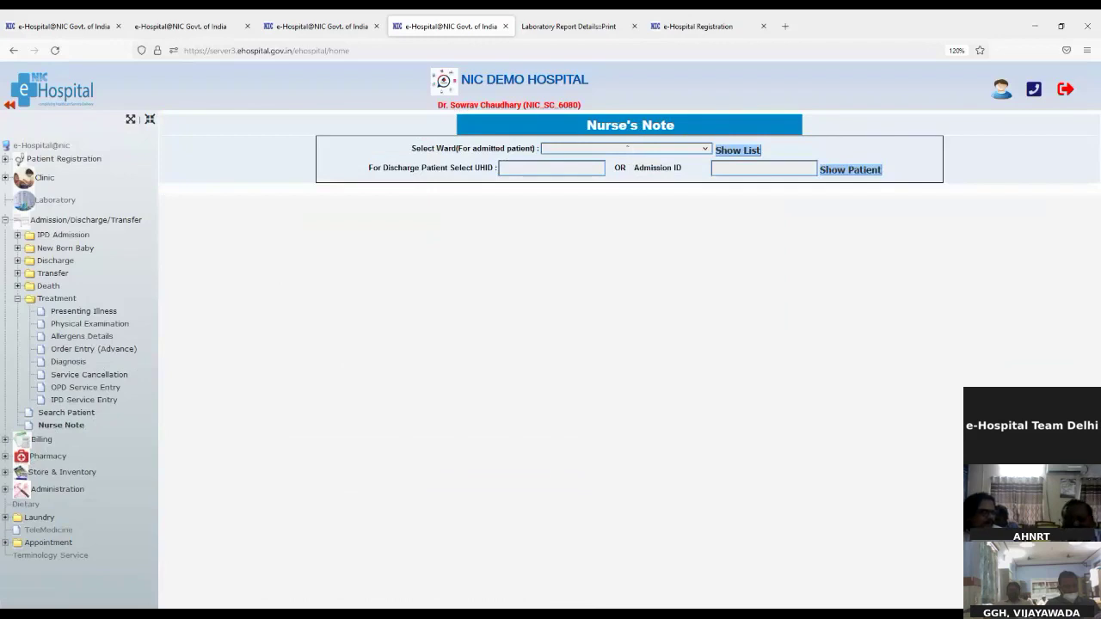
List the ward's admitted patients and select the one admitted on 10/03/2022
click(615, 185)
click(740, 151)
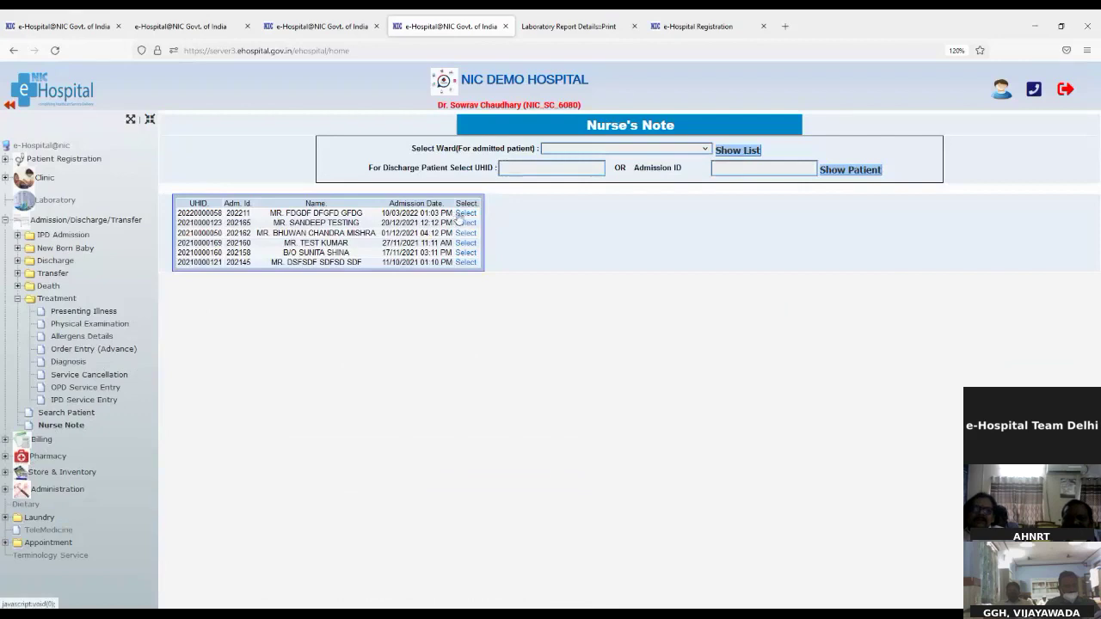
click(460, 217)
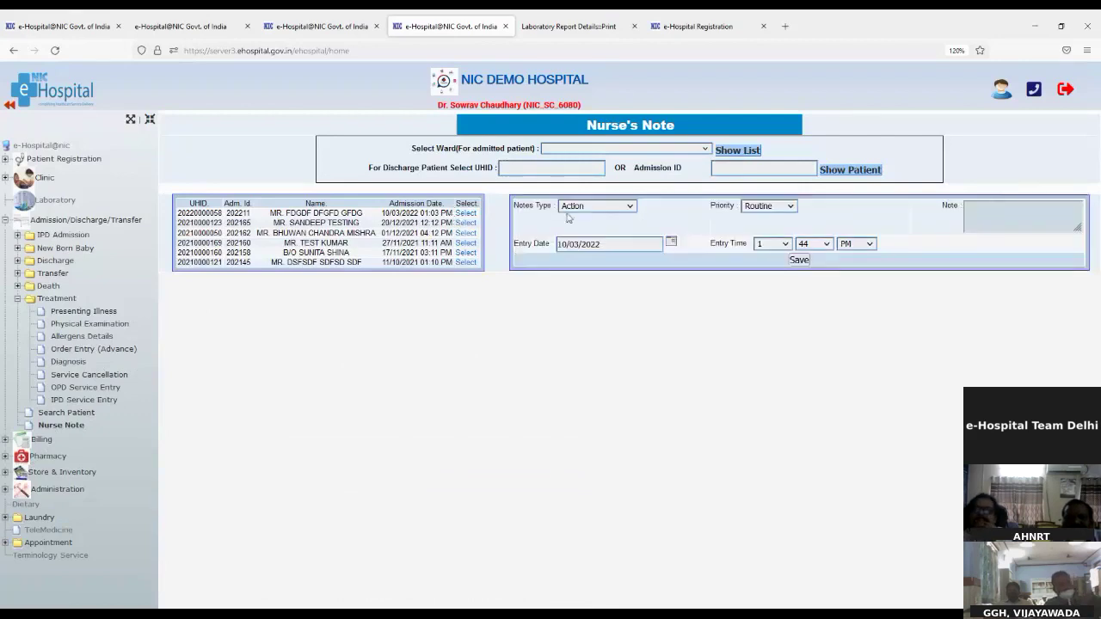
drag(528, 206, 579, 208)
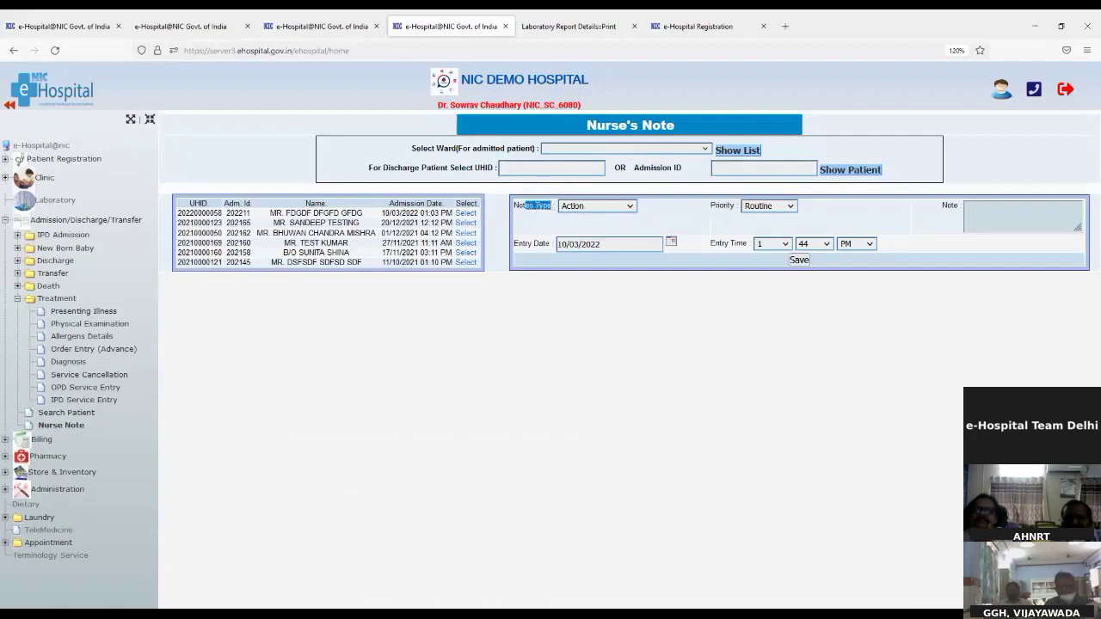
Save an urgent Program Note reading 'Test' for the patient
click(590, 258)
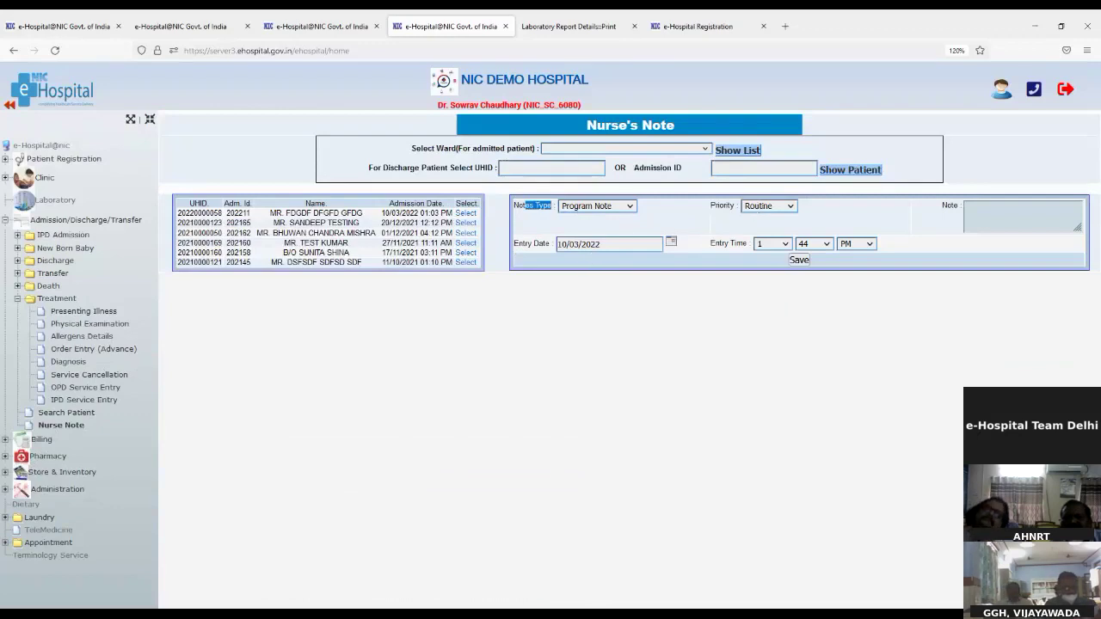
click(769, 245)
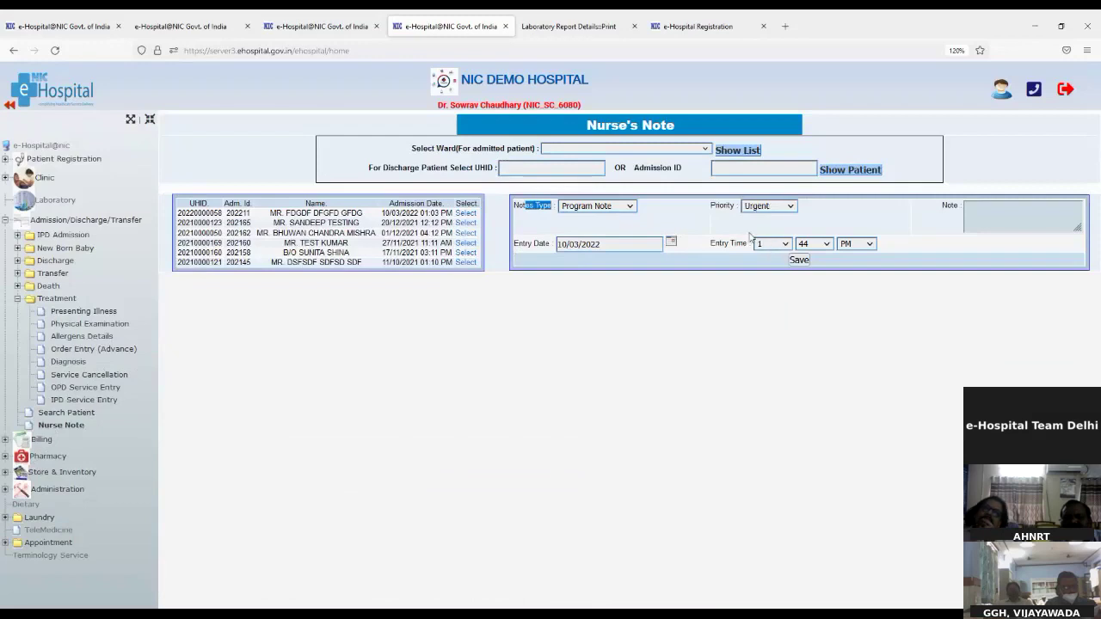
click(996, 216)
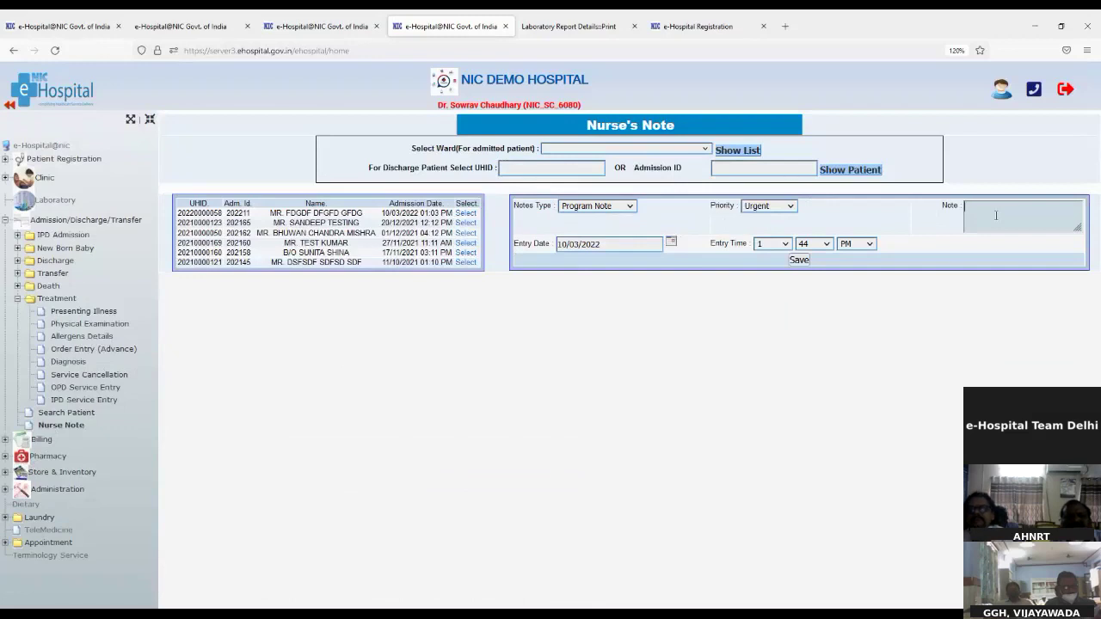
text(Test)
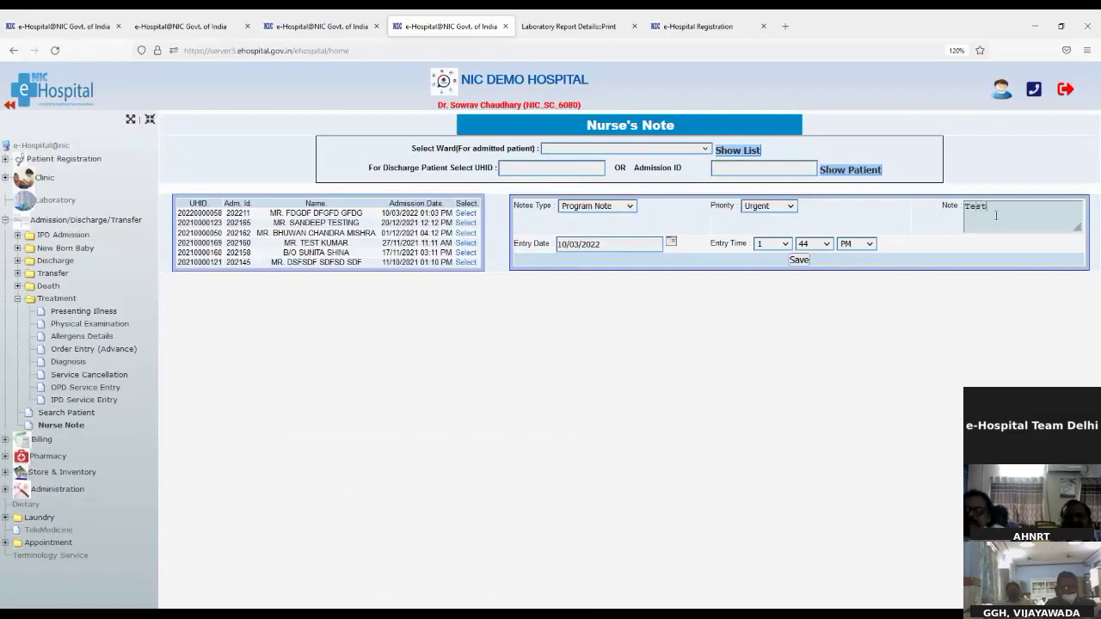
click(800, 260)
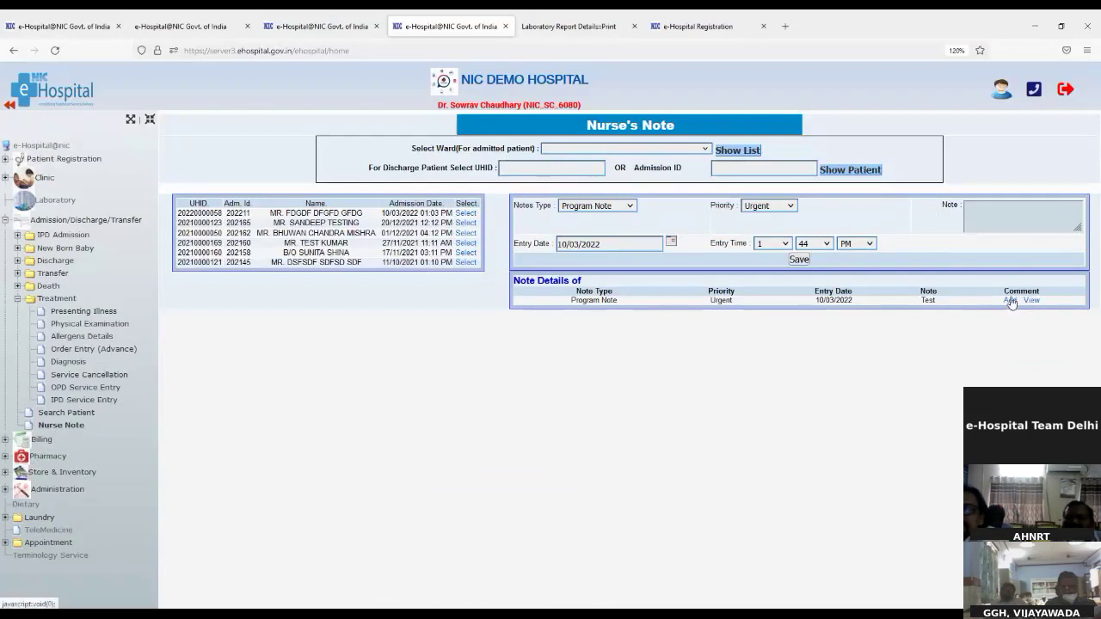
click(1011, 301)
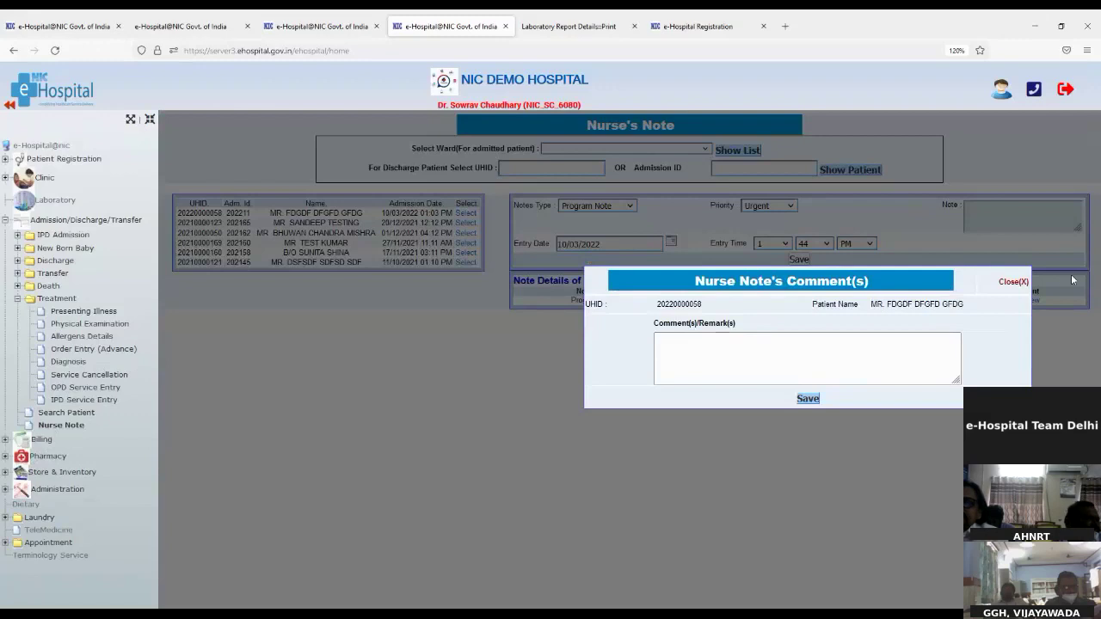
Dismiss the Nurse Note comment popup without adding a comment, then expand Transfer in the tree
click(1026, 284)
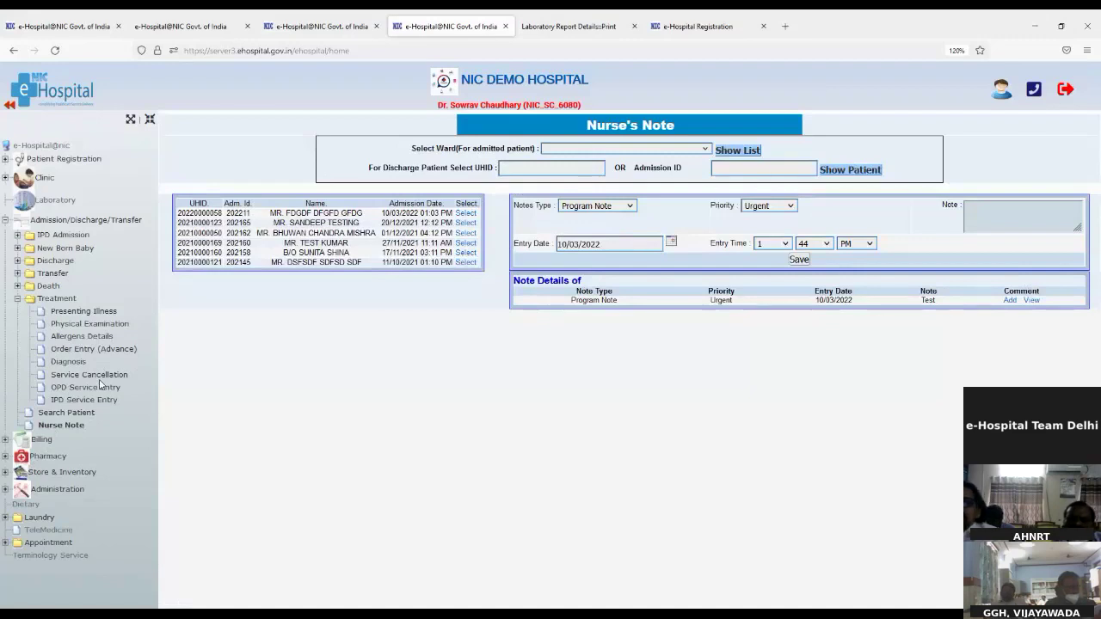
click(43, 274)
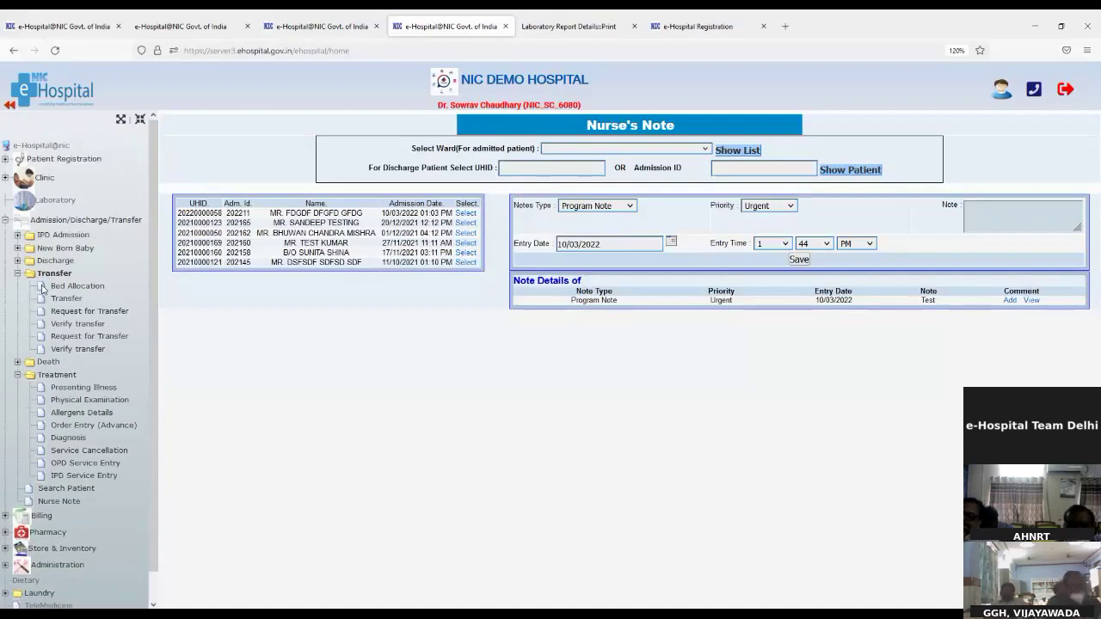
Open the Transfer Pre Request Process form with Department as the transfer type
click(55, 299)
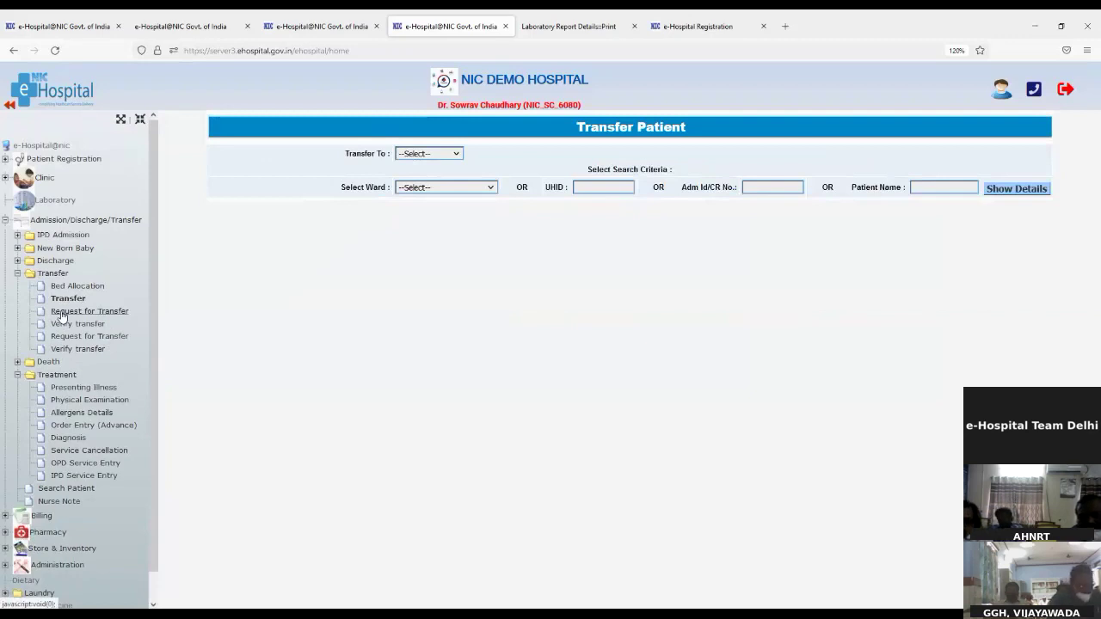
click(61, 314)
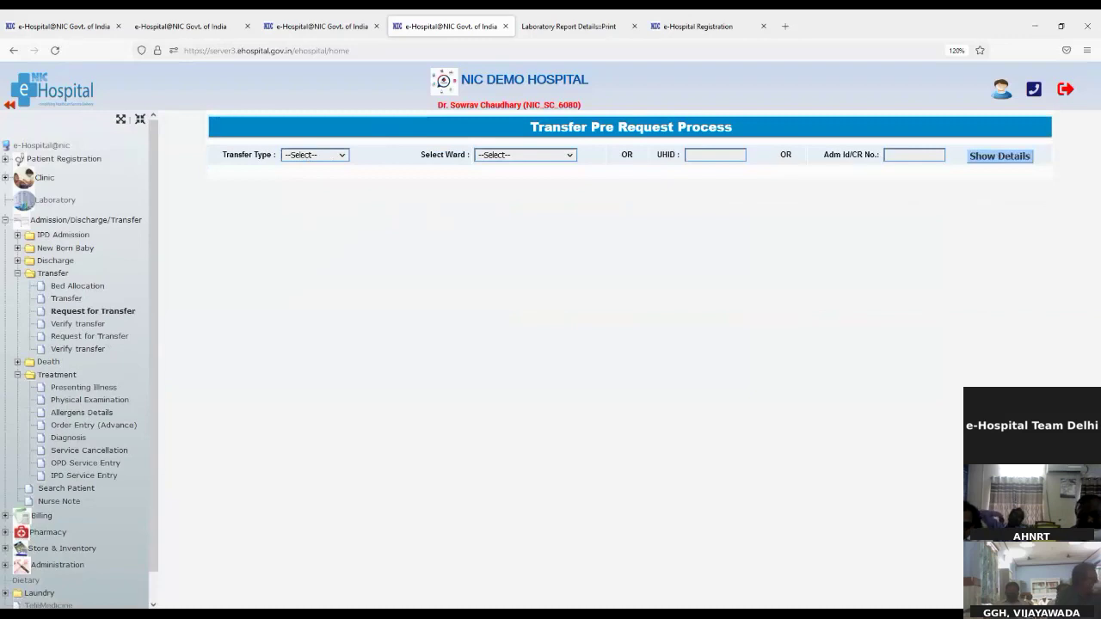
click(309, 187)
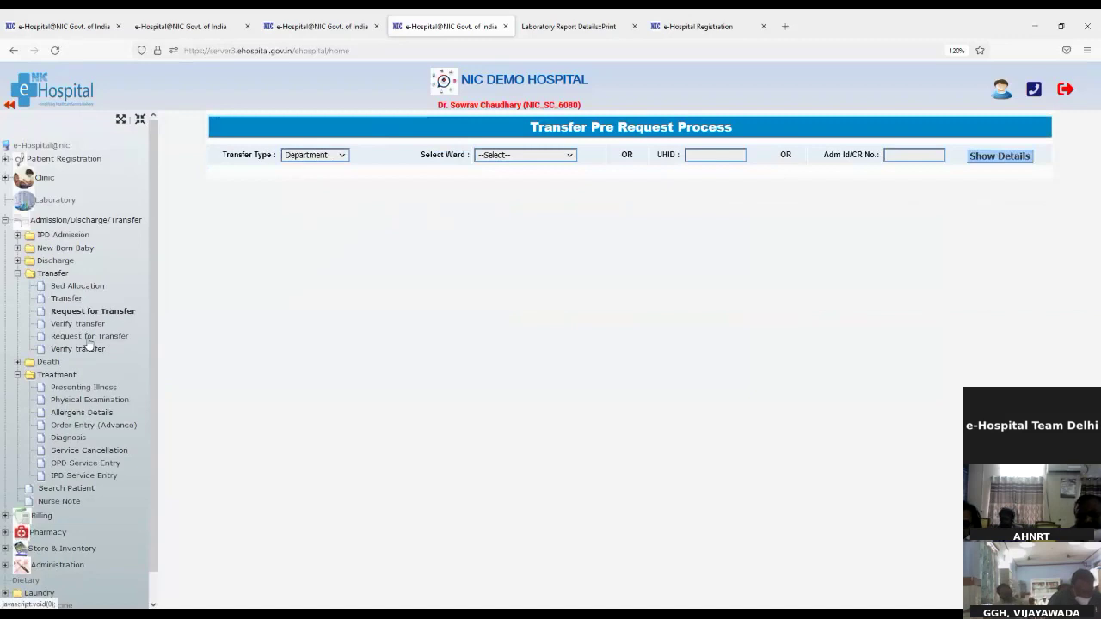
Expand Discharge in the navigation tree and collapse Transfer, Death and Treatment
click(41, 365)
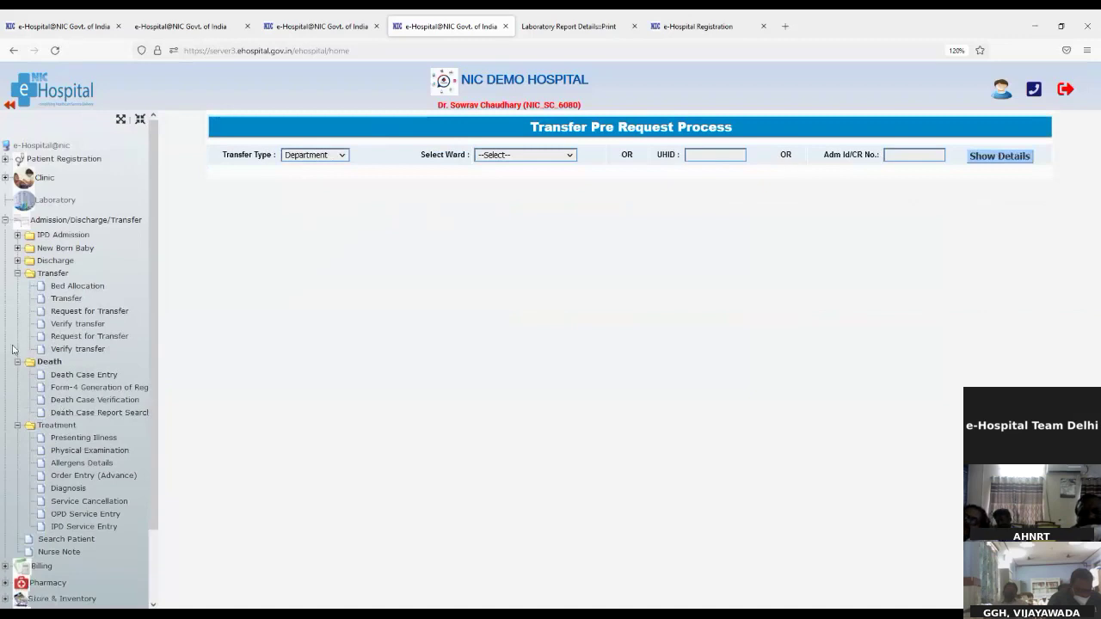
click(17, 248)
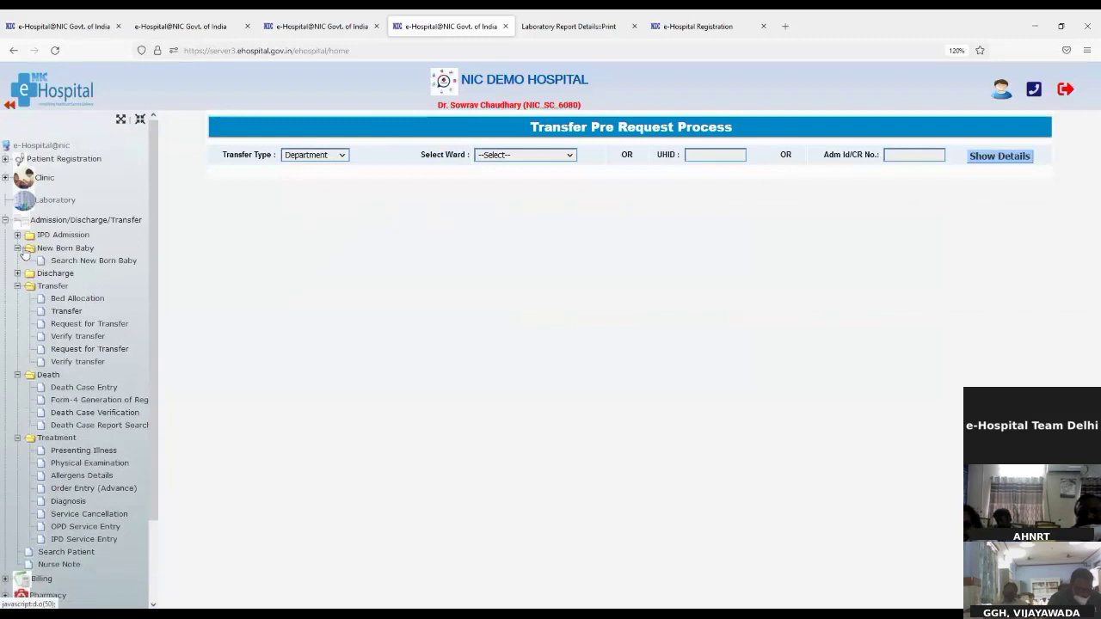
click(17, 249)
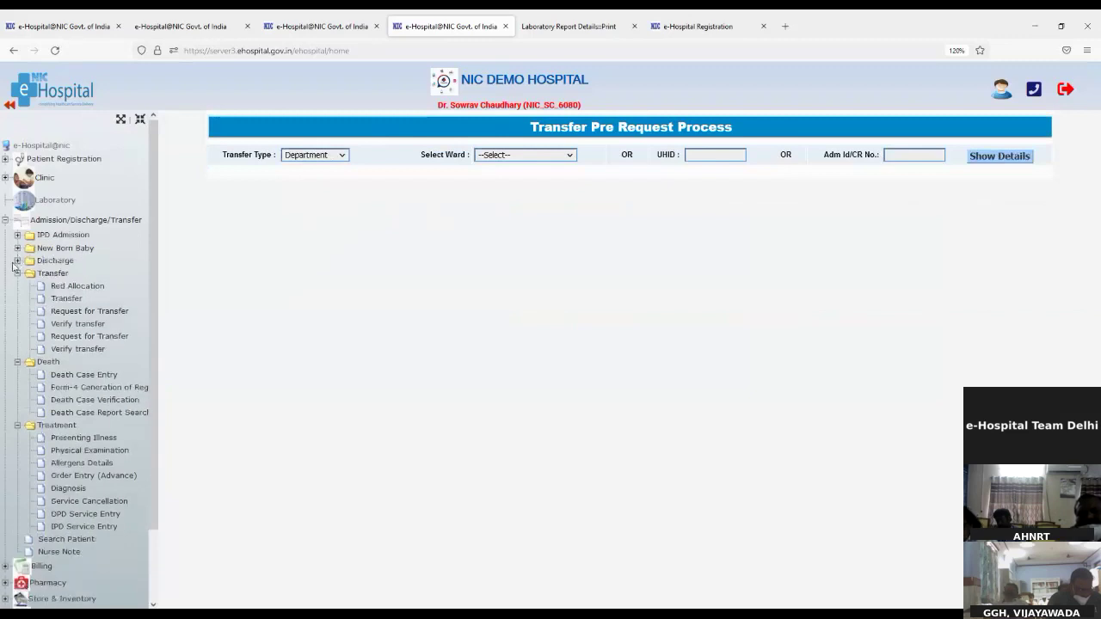
click(17, 262)
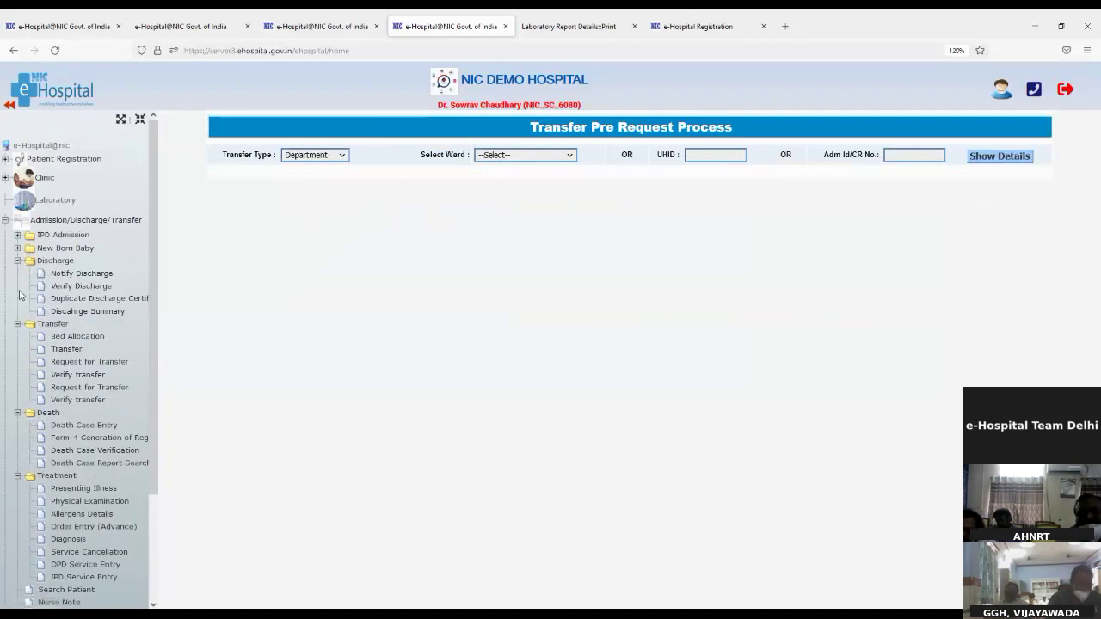
click(17, 323)
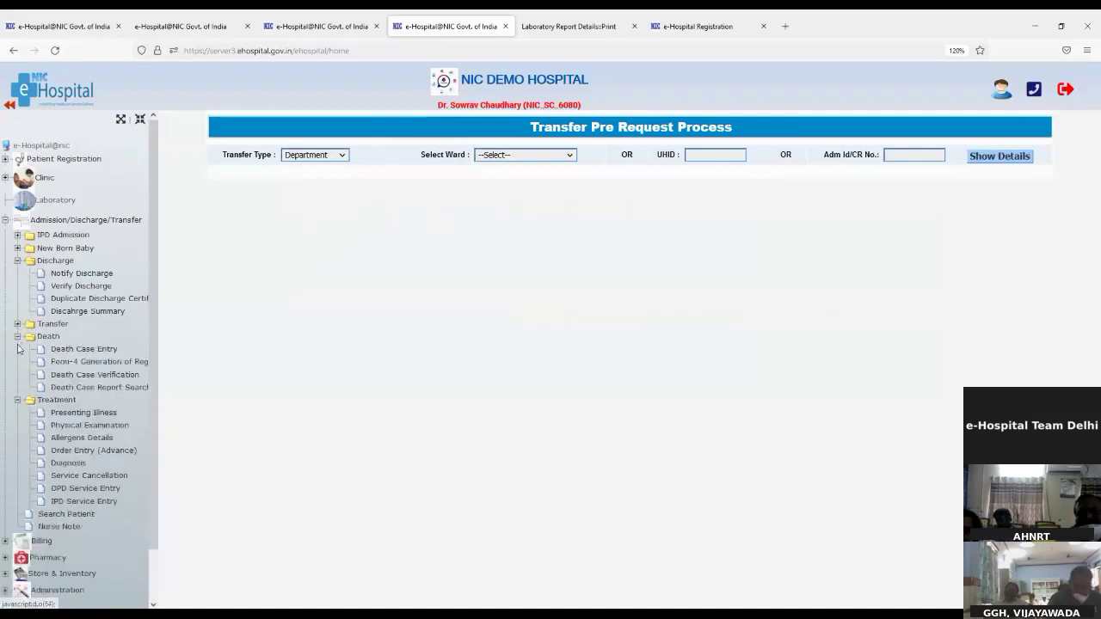
click(18, 336)
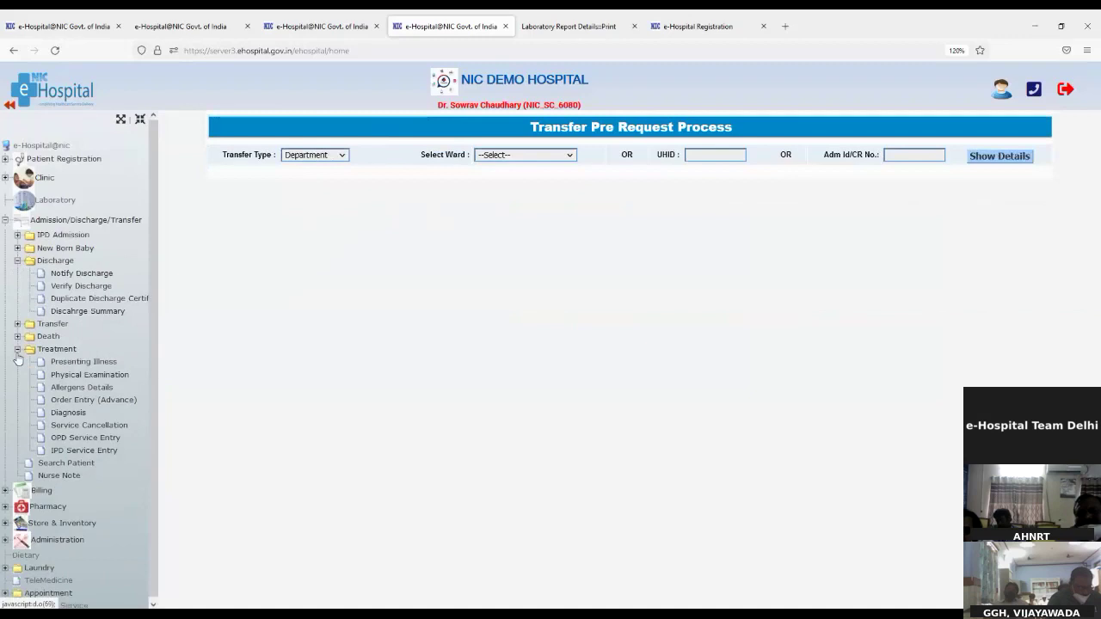
click(17, 349)
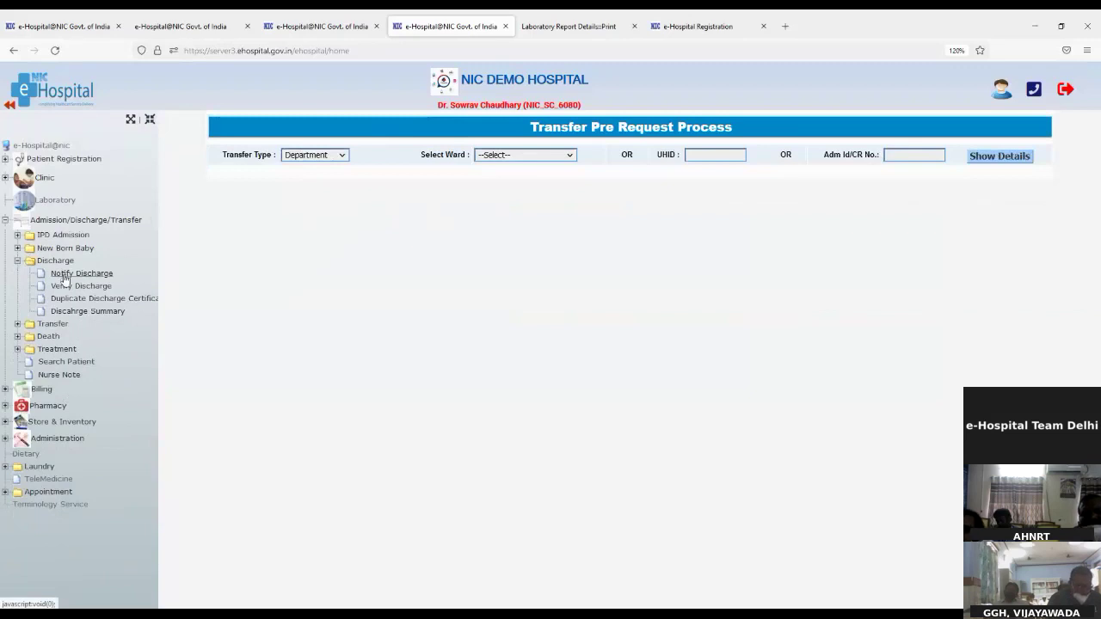
Choose Normal Discharge in the discharge notification form and continue to the patient search
click(63, 277)
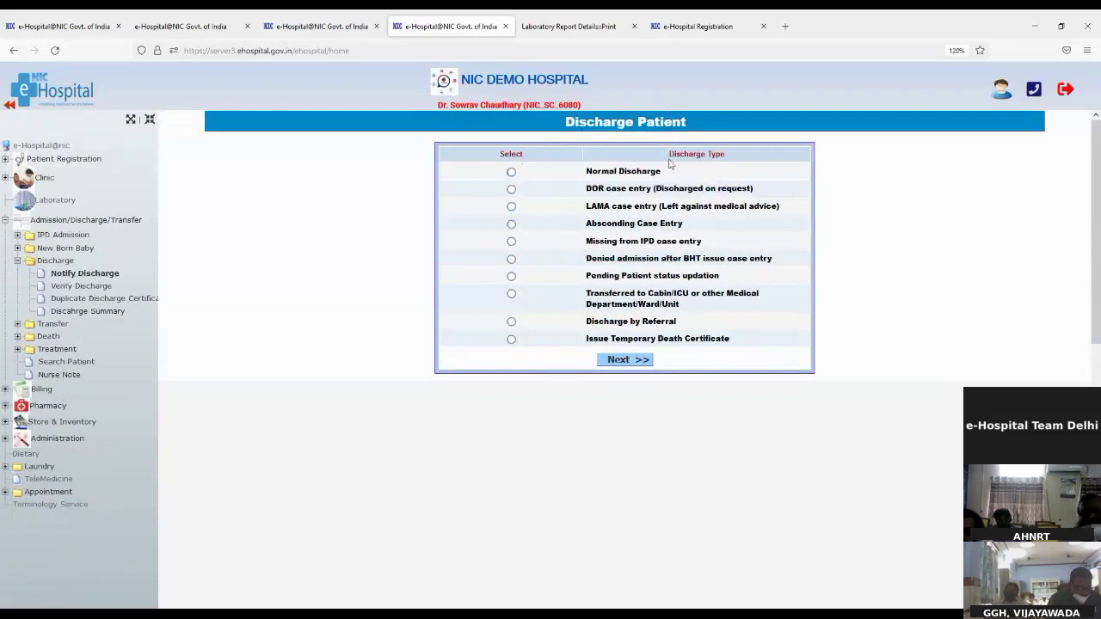
drag(675, 151, 741, 163)
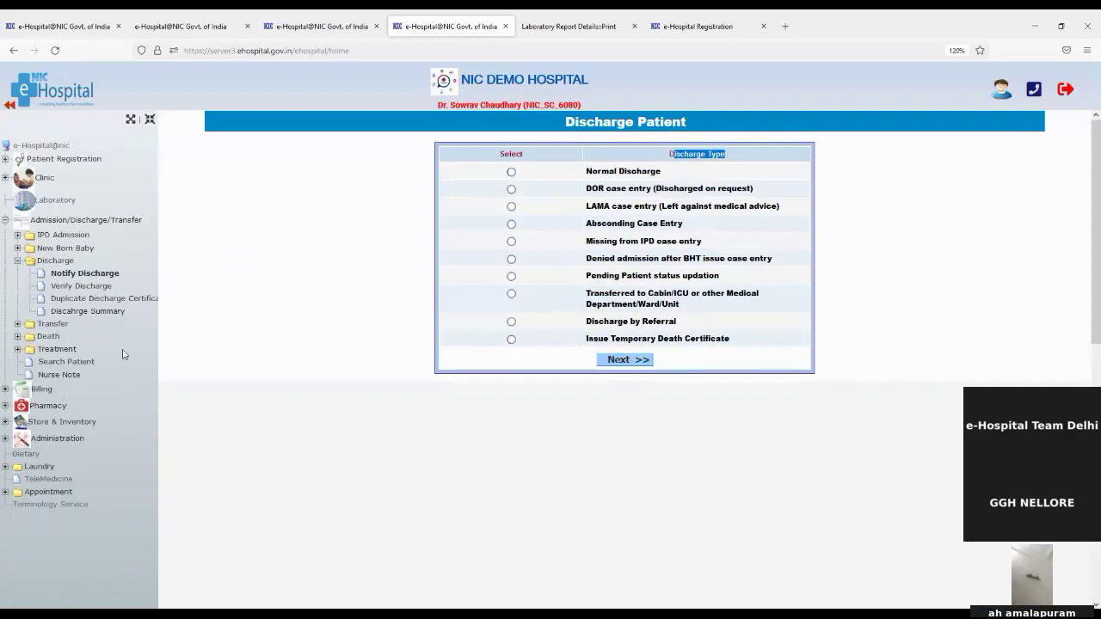
click(43, 343)
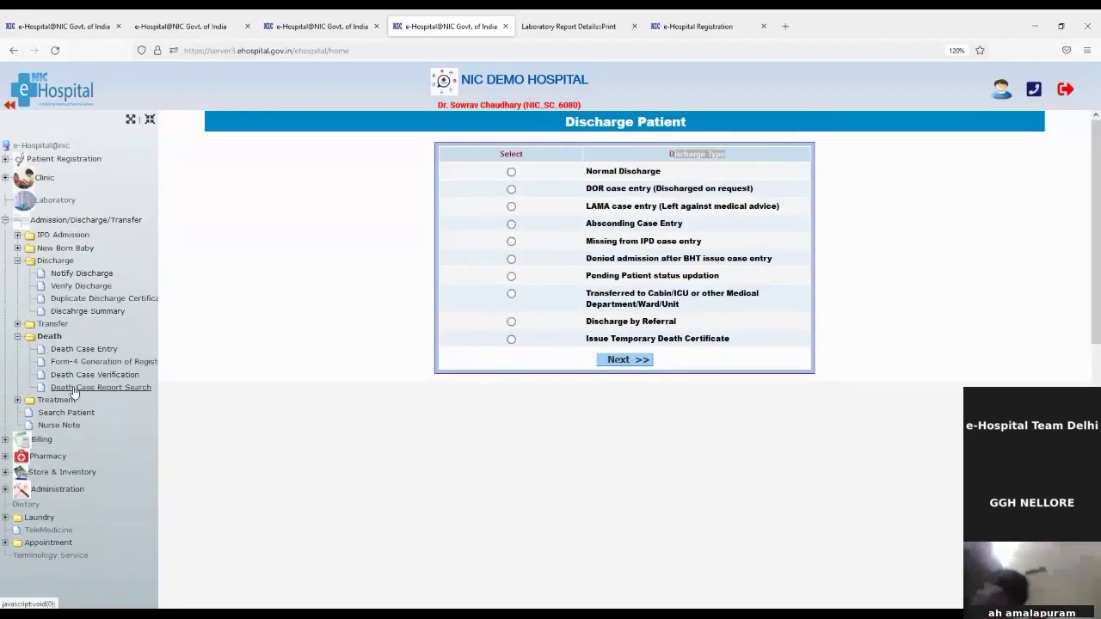
click(511, 172)
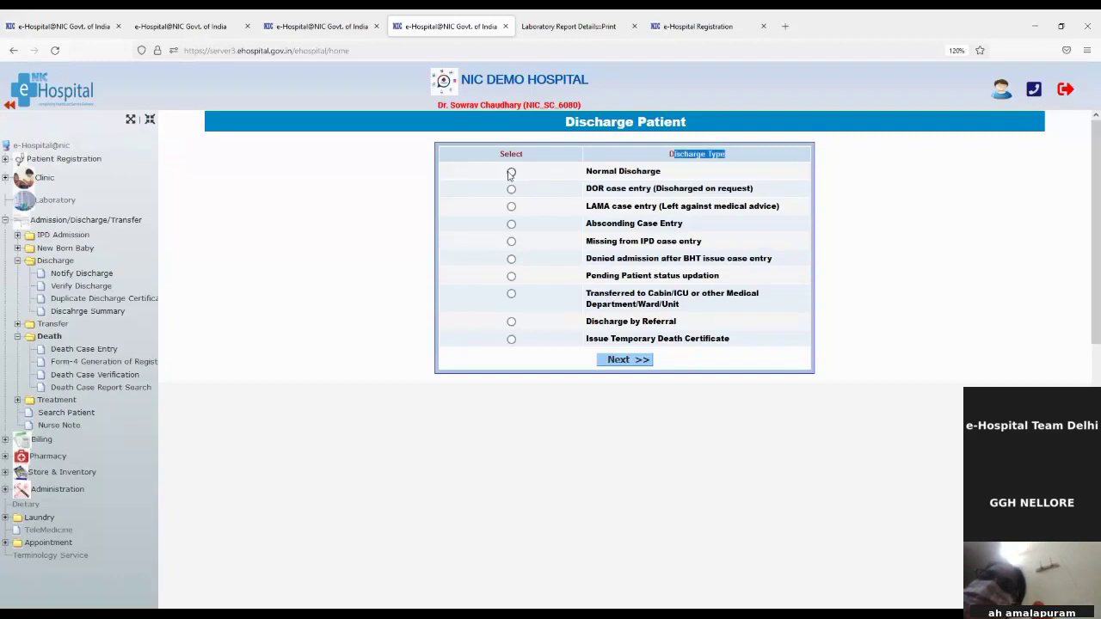
click(629, 361)
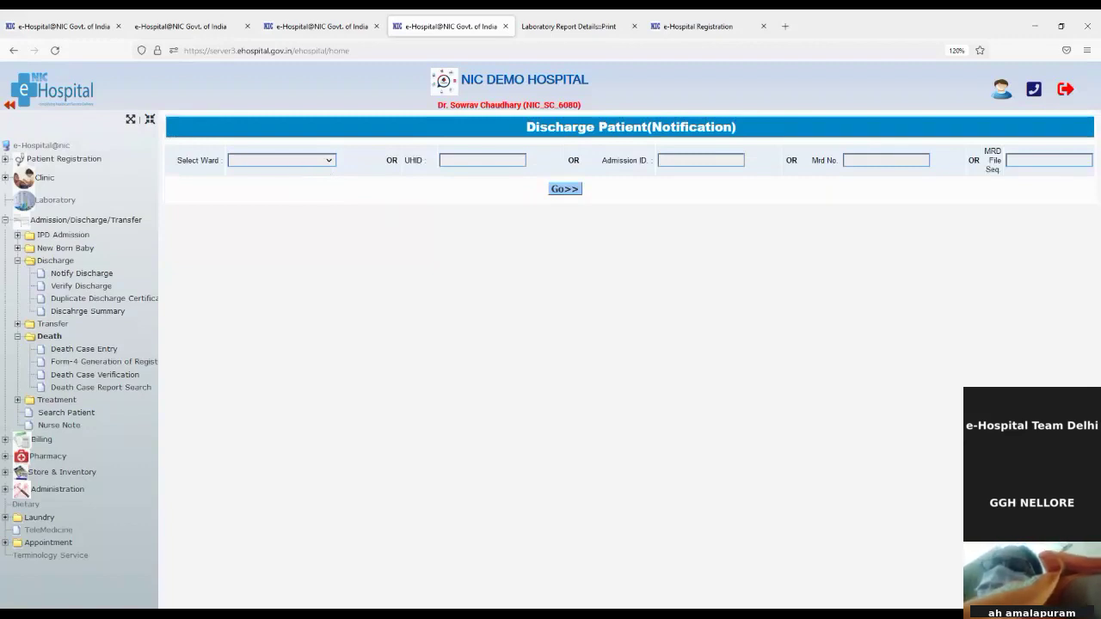
Search the Cardiology Ward patient by their pasted UHID and open Notify Discharge for them
click(449, 164)
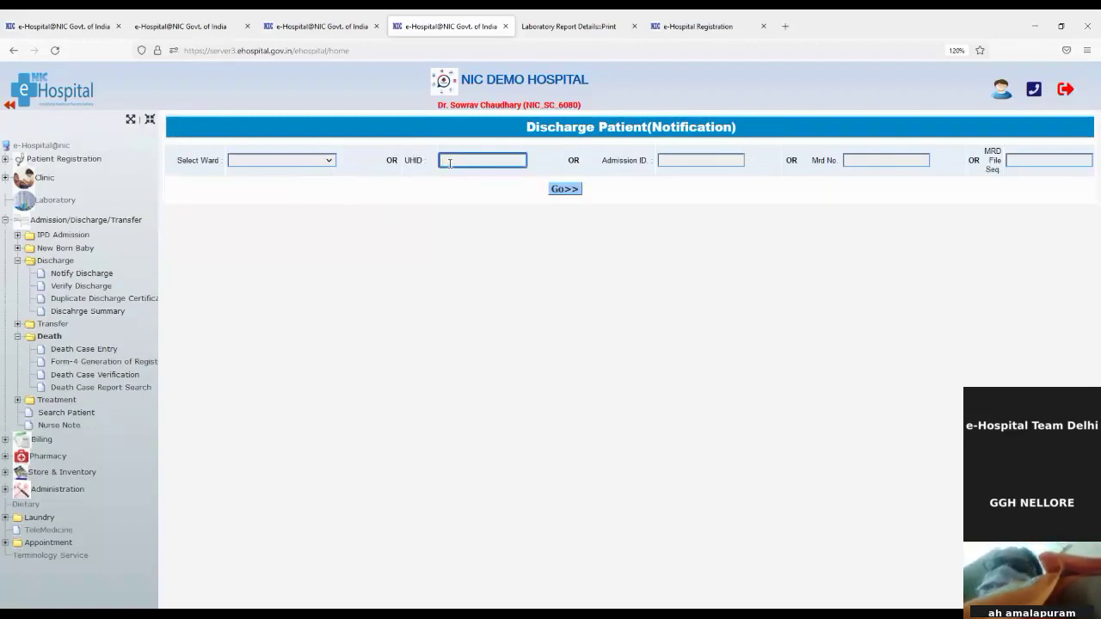
key(ctrl+v)
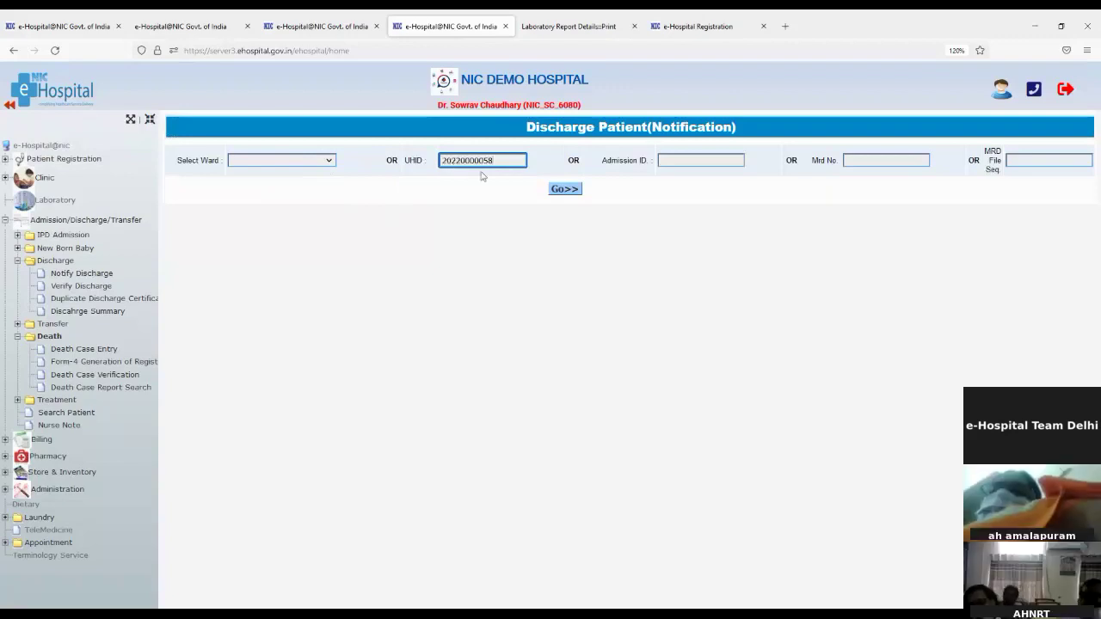
click(565, 192)
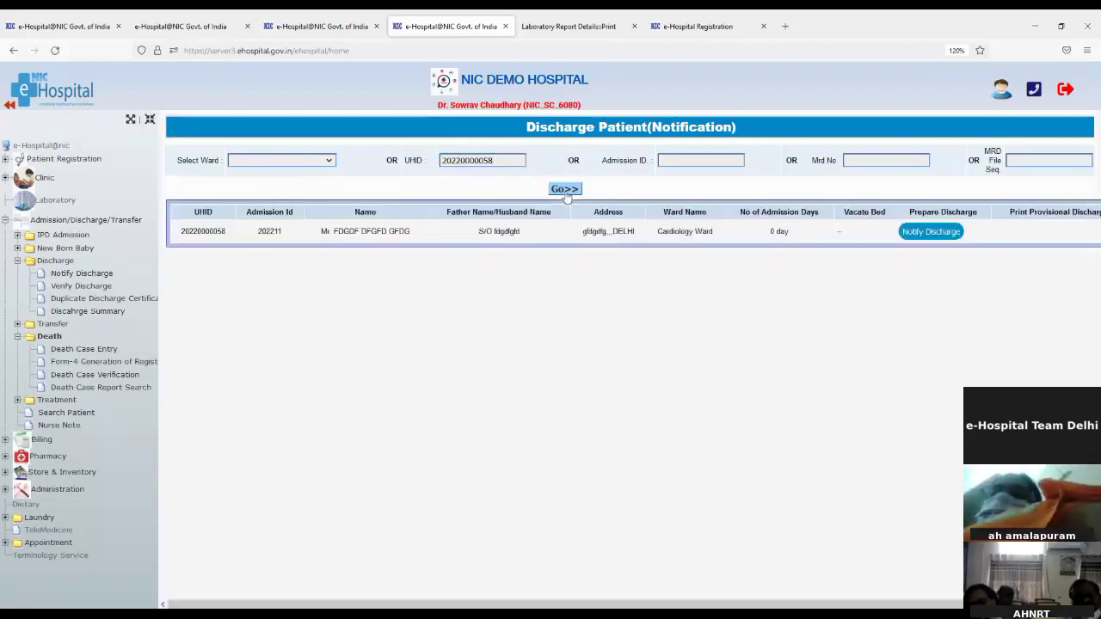
click(925, 234)
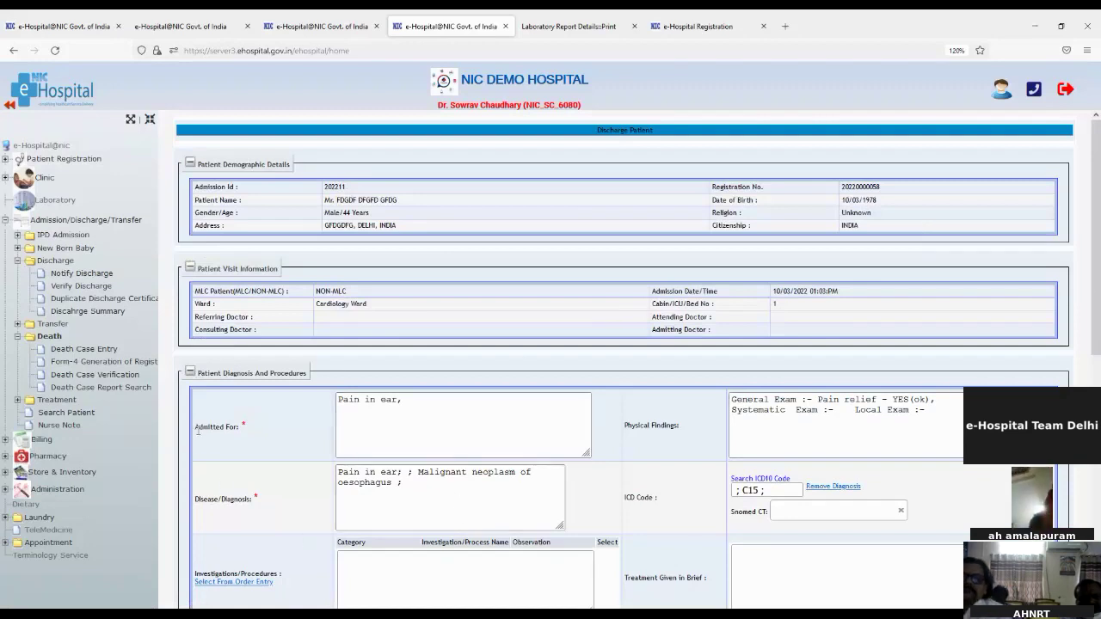
Review the prefilled admission reason 'Pain in ear' and the diagnosis on the discharge form
drag(203, 428, 242, 431)
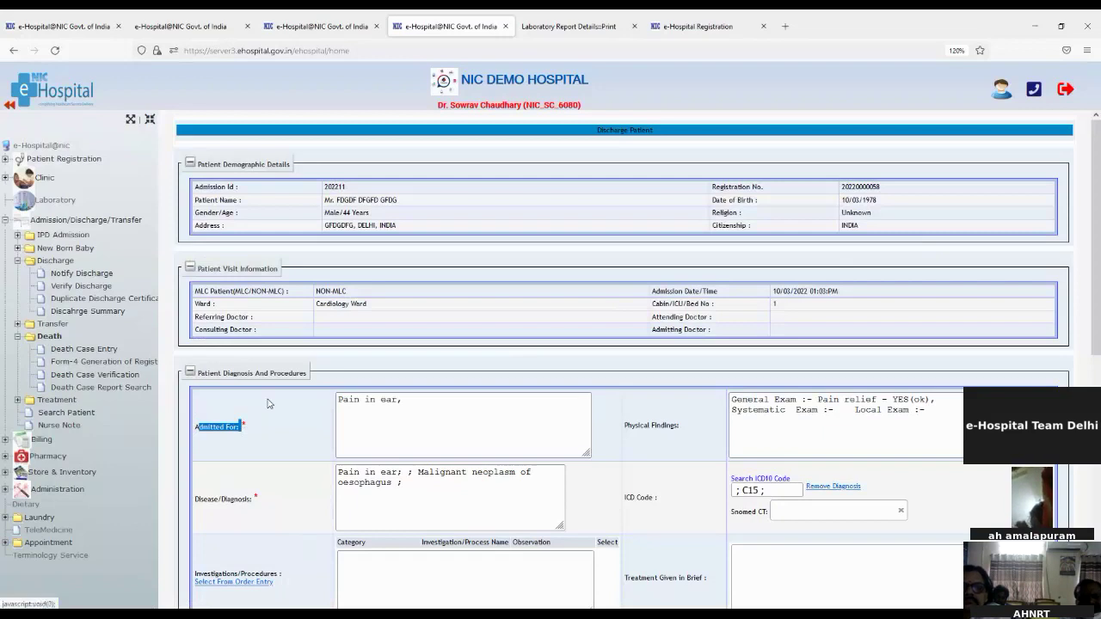
click(338, 399)
drag(338, 399, 399, 403)
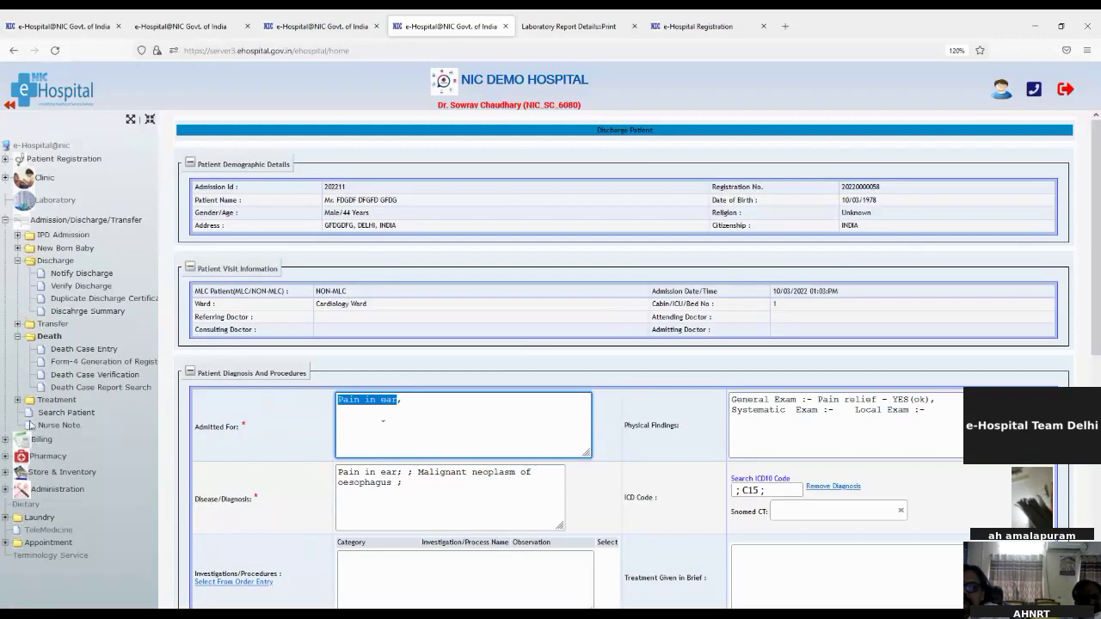
click(49, 403)
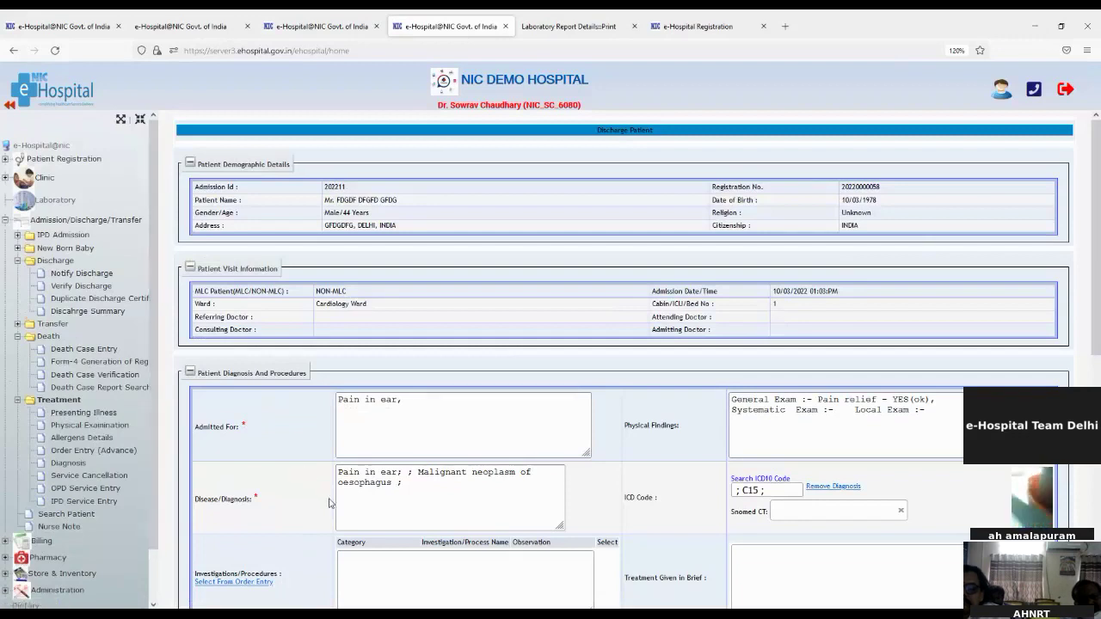
drag(339, 473, 400, 474)
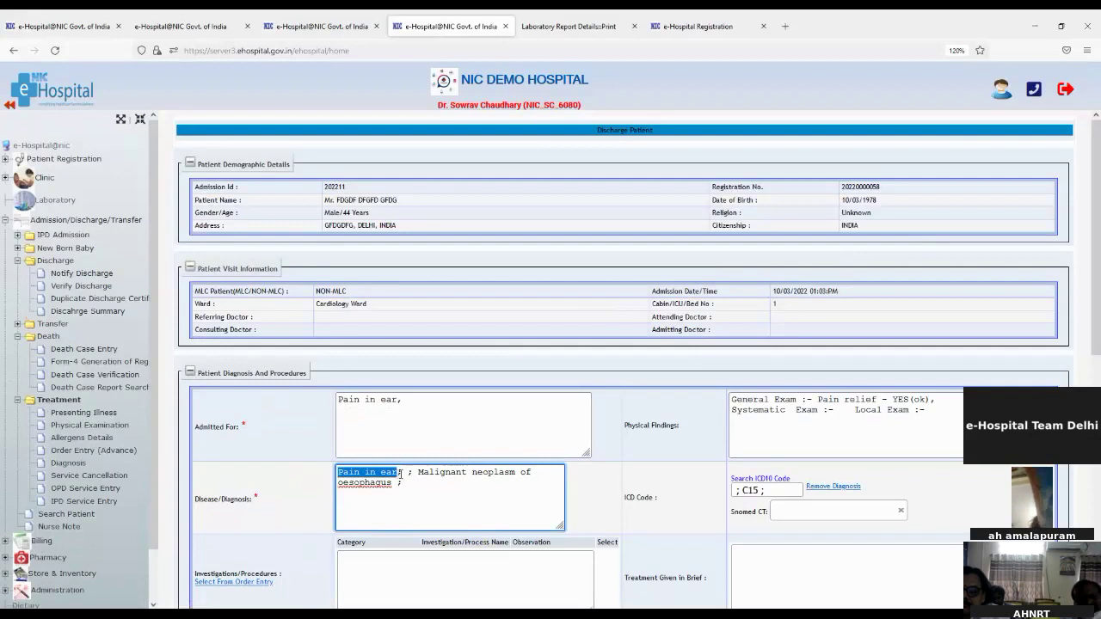
click(800, 490)
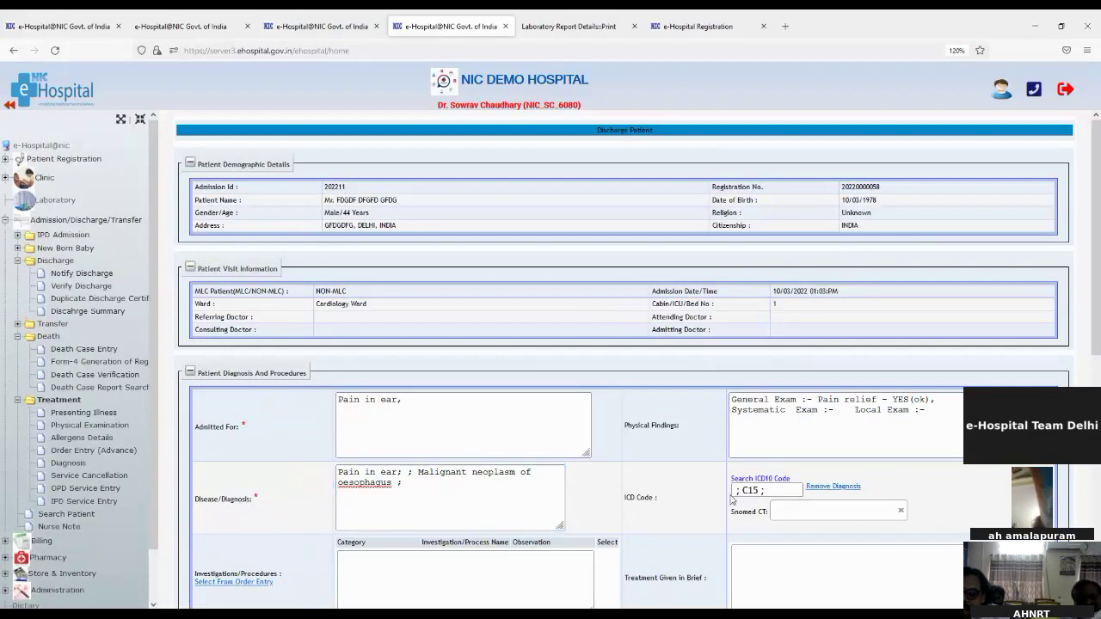
Add the BIOCHEMISTRY ALBUMIN investigation through the order-entry picker
scroll(516, 507, down, 3)
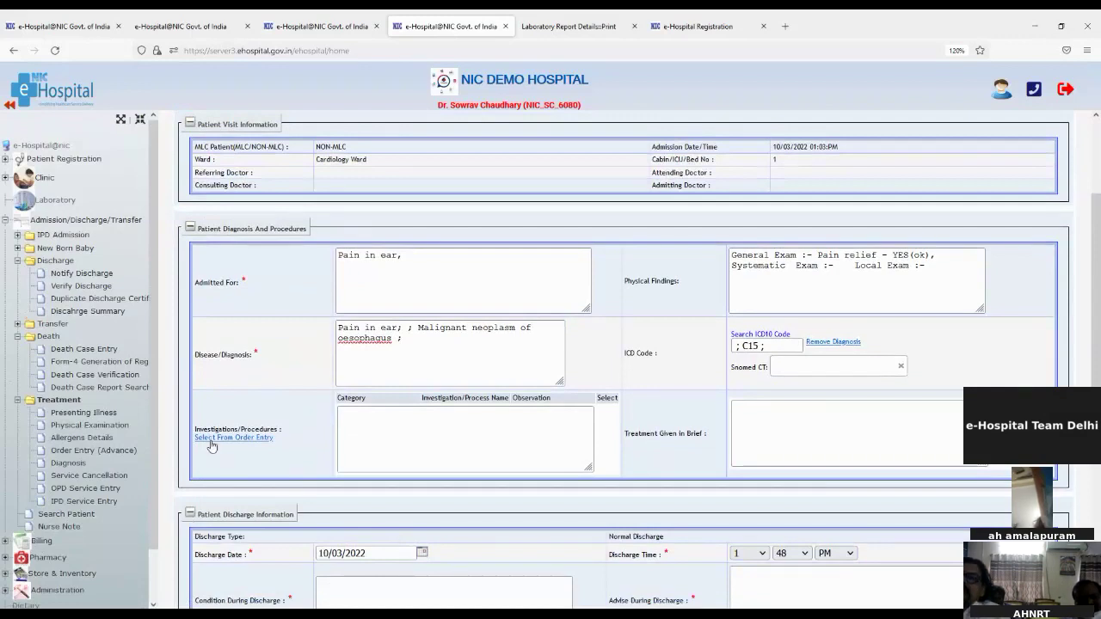
click(211, 439)
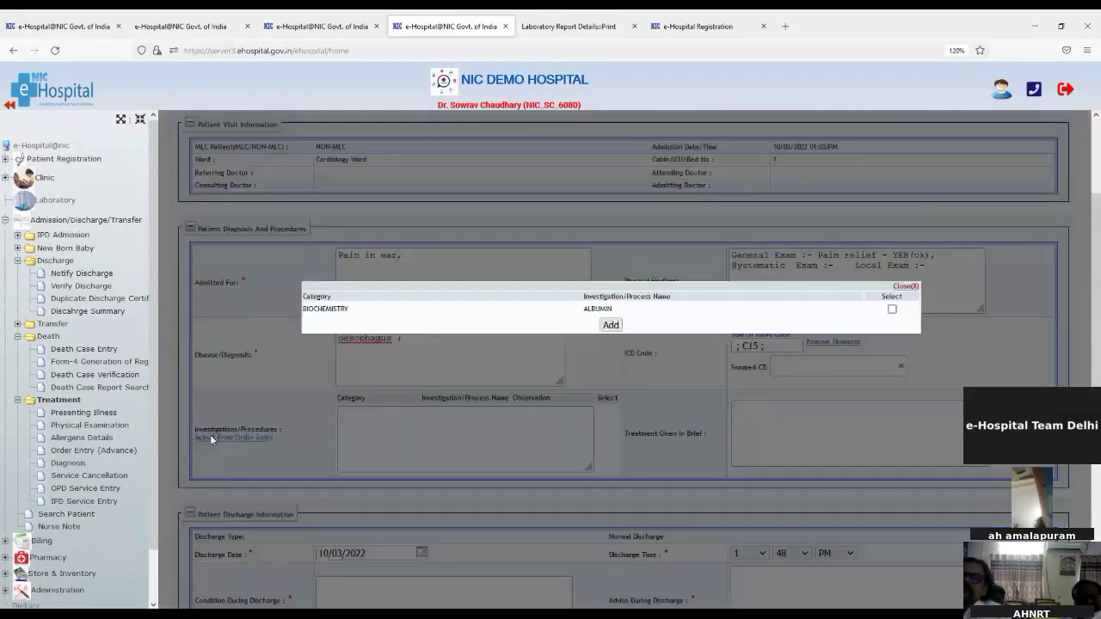
click(893, 311)
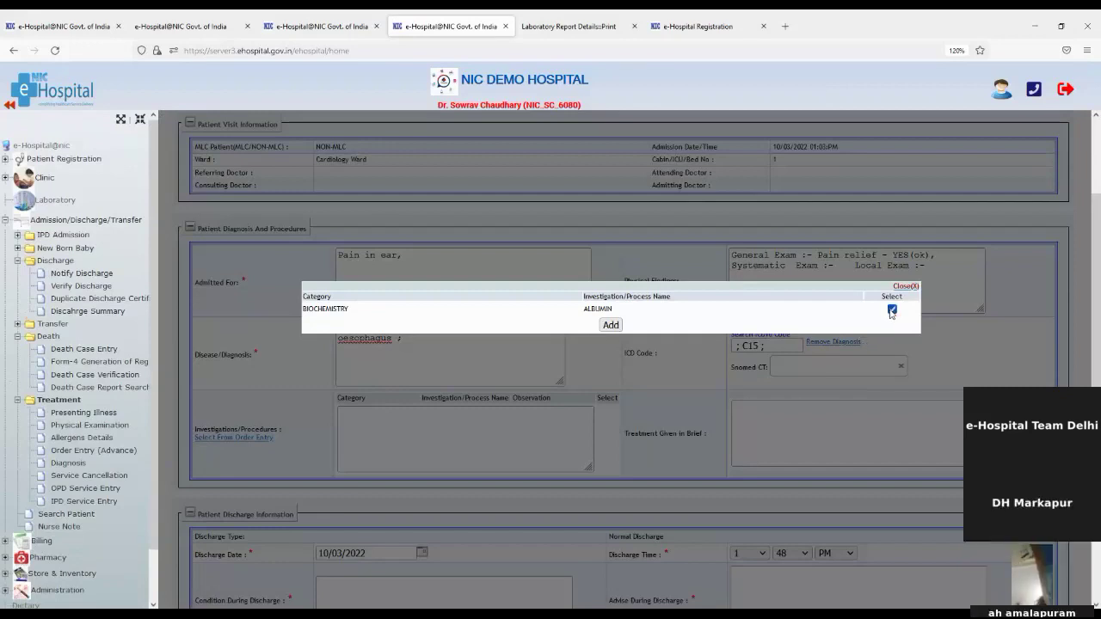
click(610, 325)
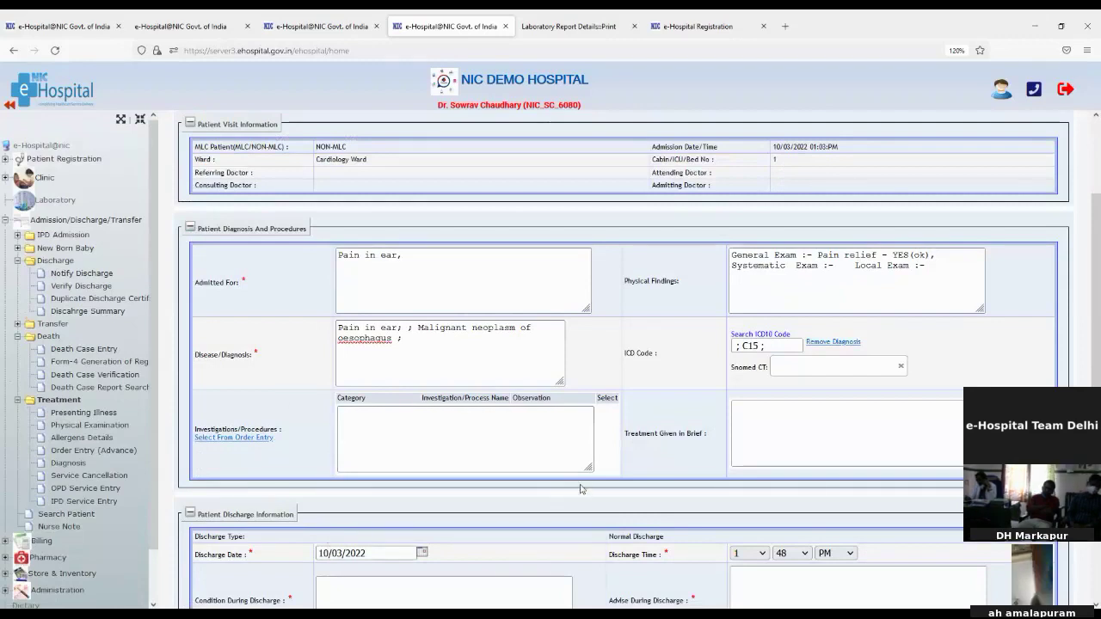
Enter treatment given 'test', condition 'Ok' and discharge advice 'Take rest'
scroll(581, 488, down, 2)
click(808, 354)
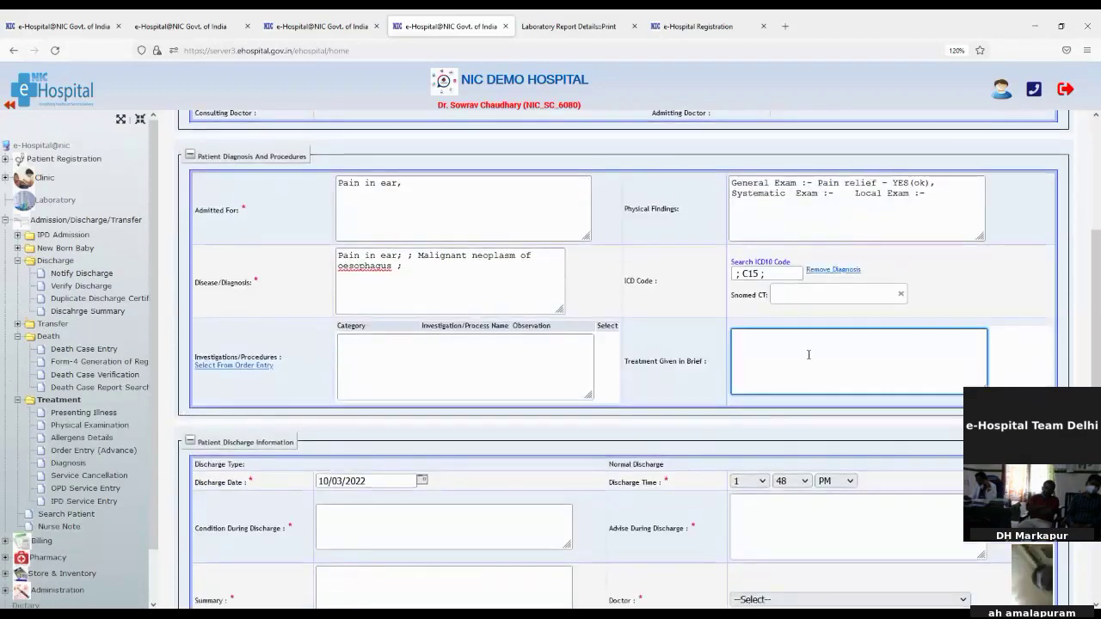
text(test)
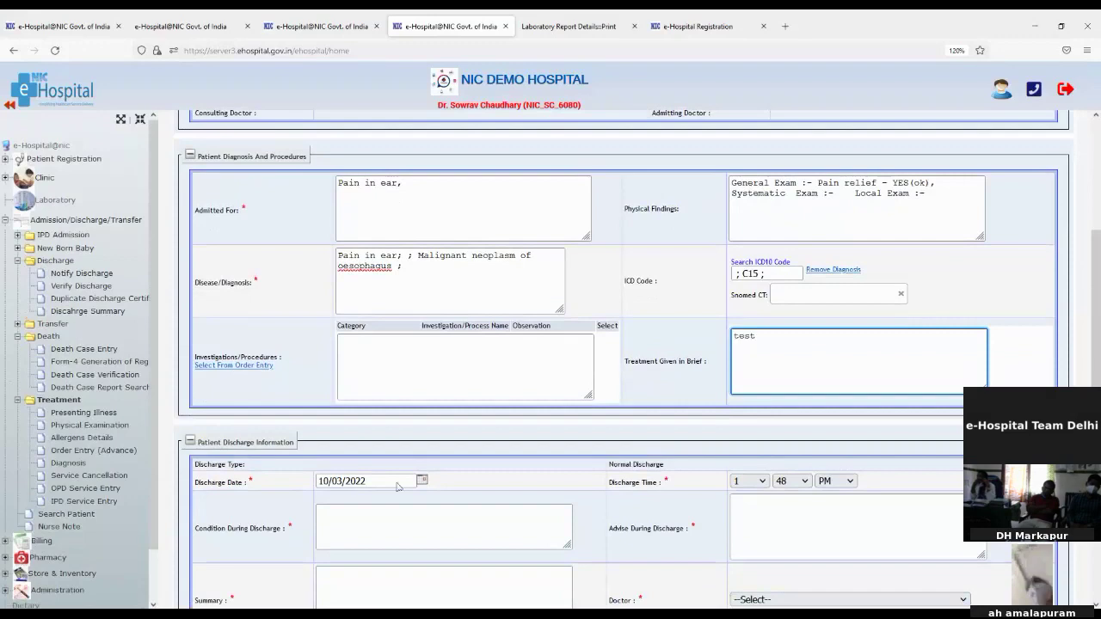
click(343, 511)
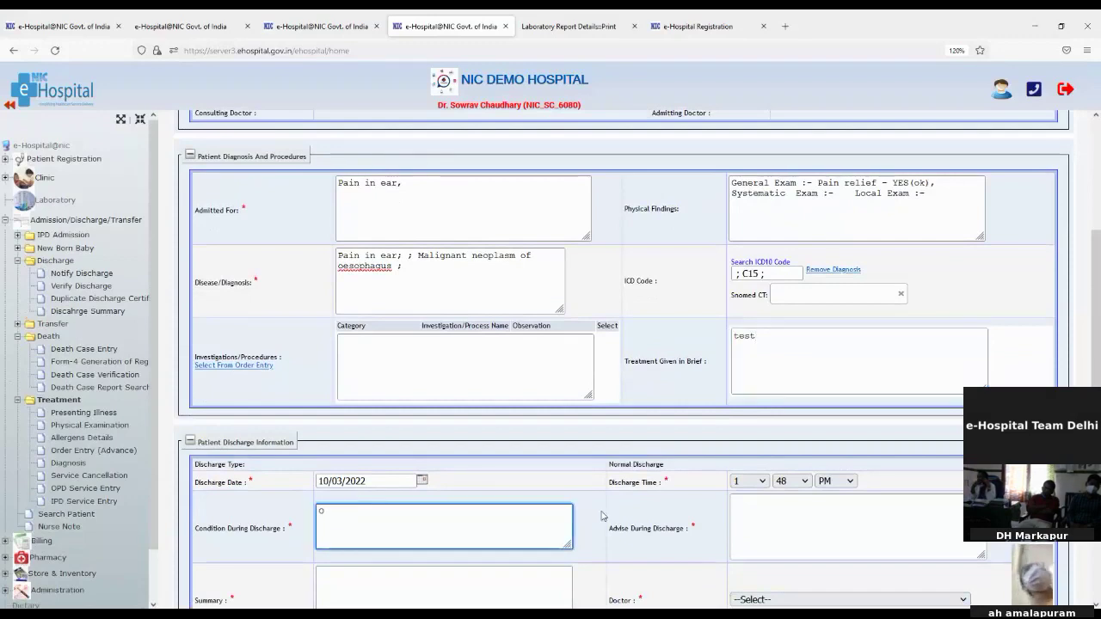
click(841, 527)
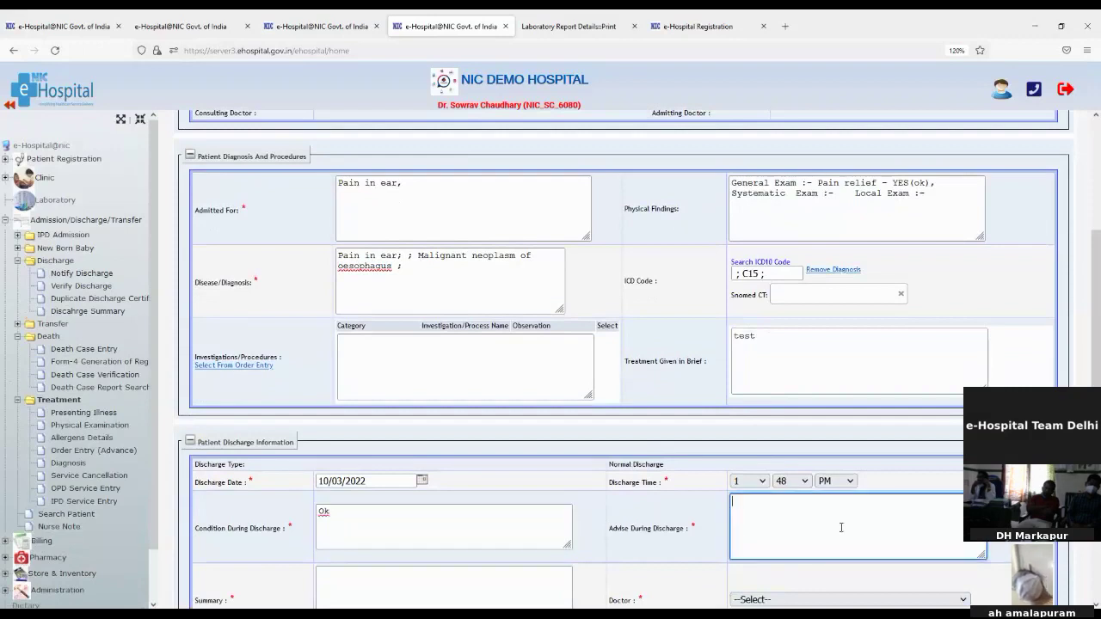
text(Take res)
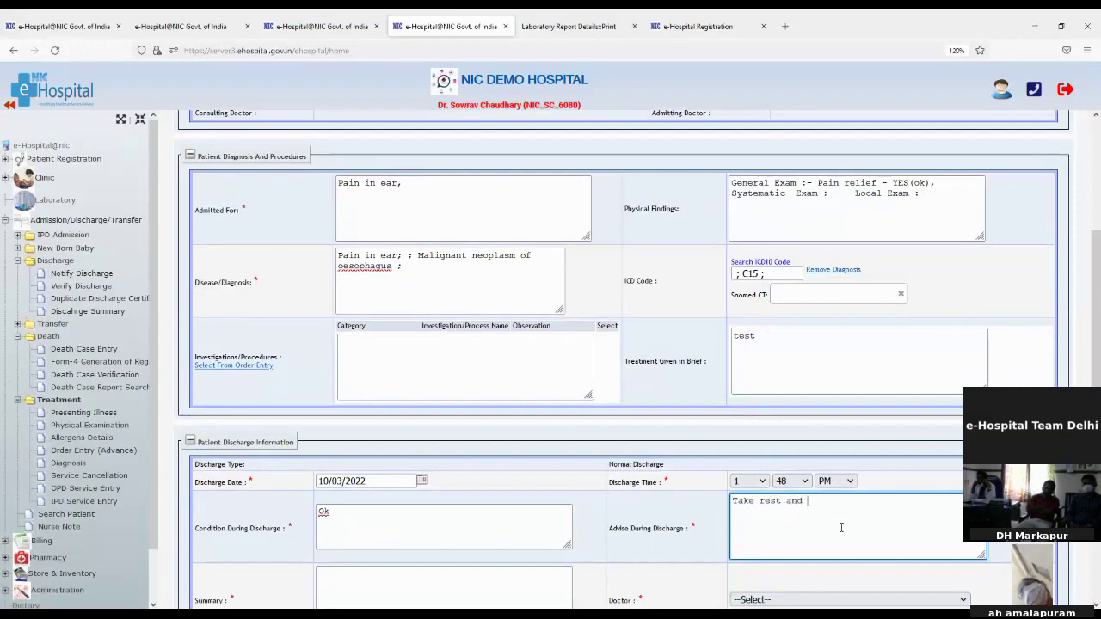
text(t and)
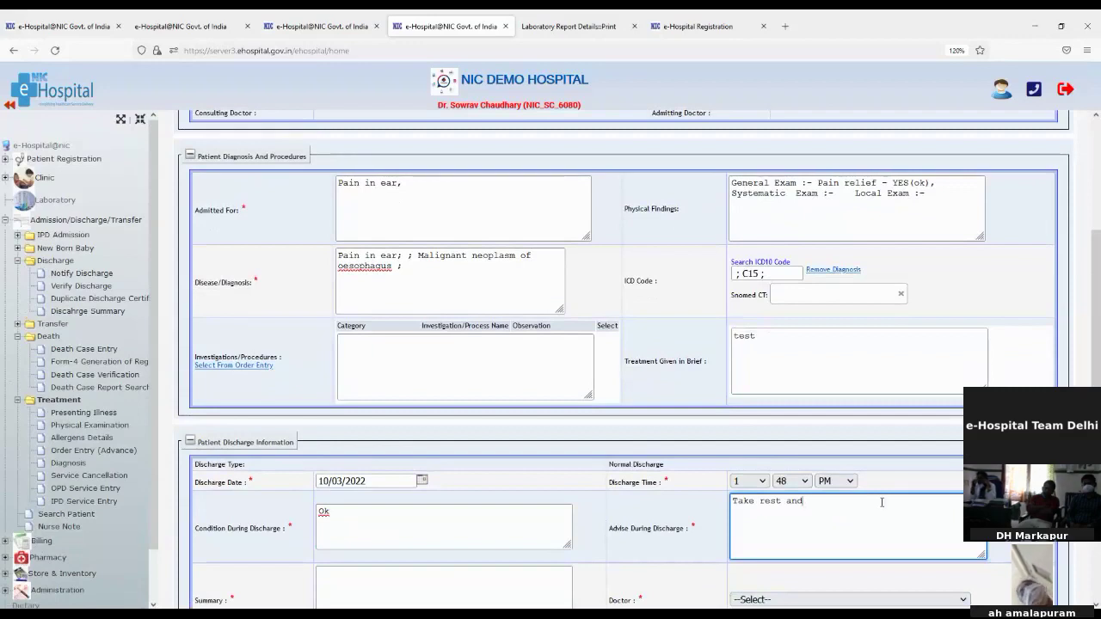
key(BackSpace)
key(BackSpace)
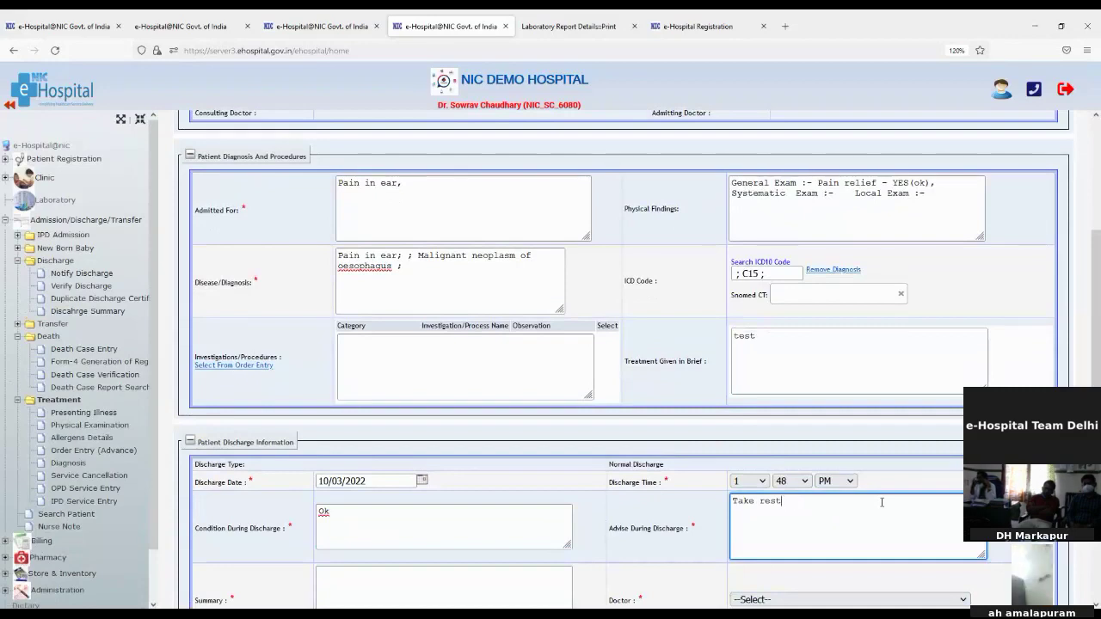
Enter summary 'test' and select the Cardiology doctor as treating doctor
scroll(608, 514, down, 3)
click(430, 456)
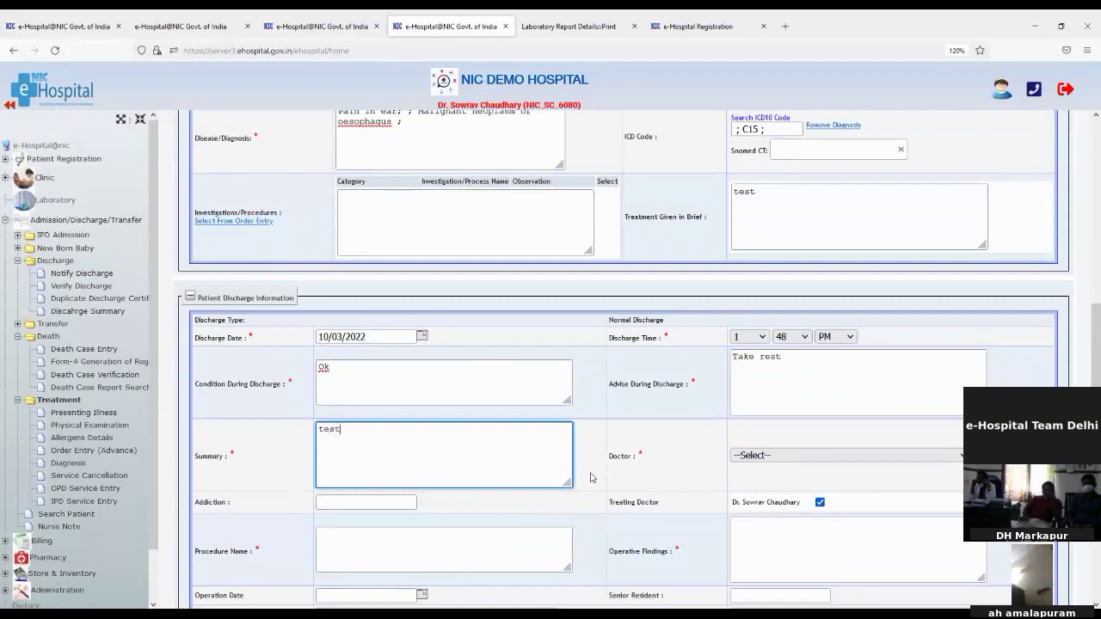
click(806, 457)
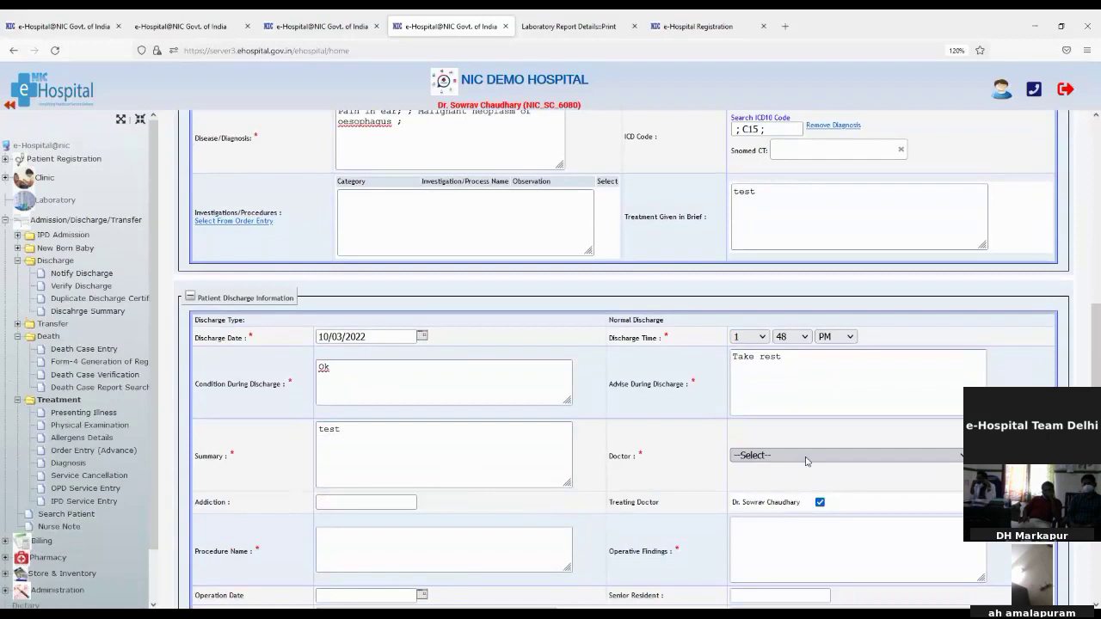
click(795, 495)
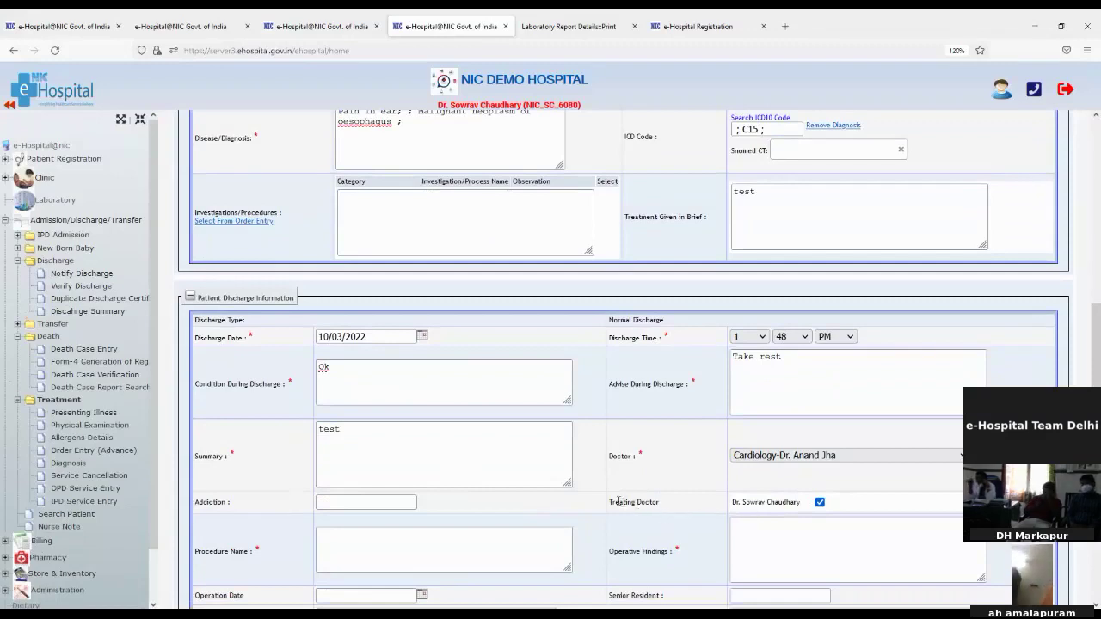
drag(617, 500, 675, 510)
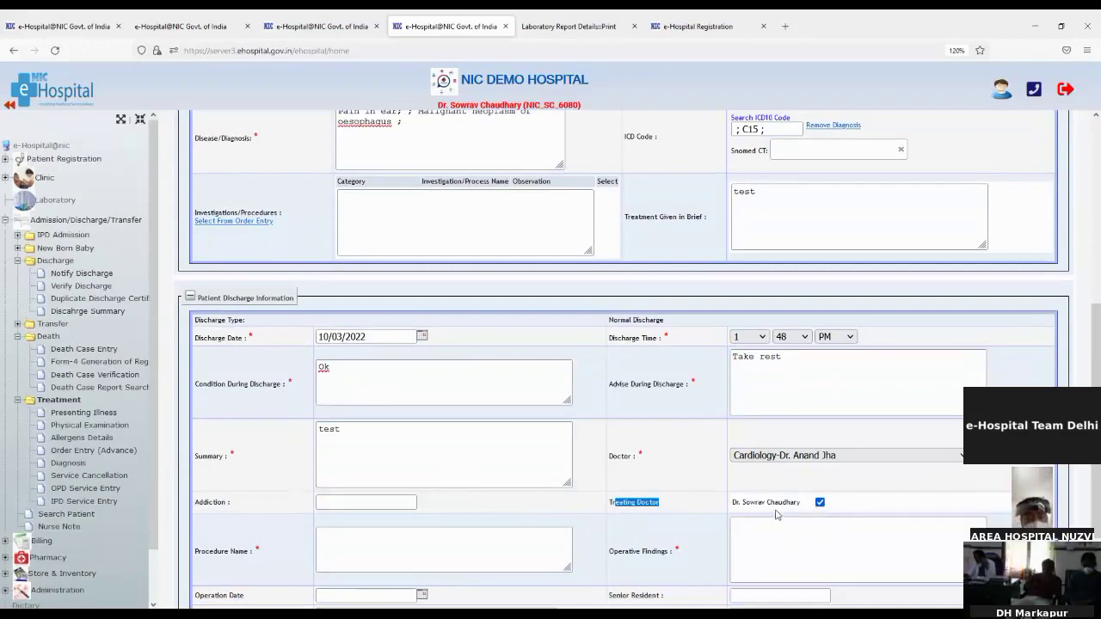
click(820, 503)
click(820, 503)
Note the Bill Settlement Pending message and submit Notify Discharge, saving it as a draft discharge
scroll(393, 510, down, 2)
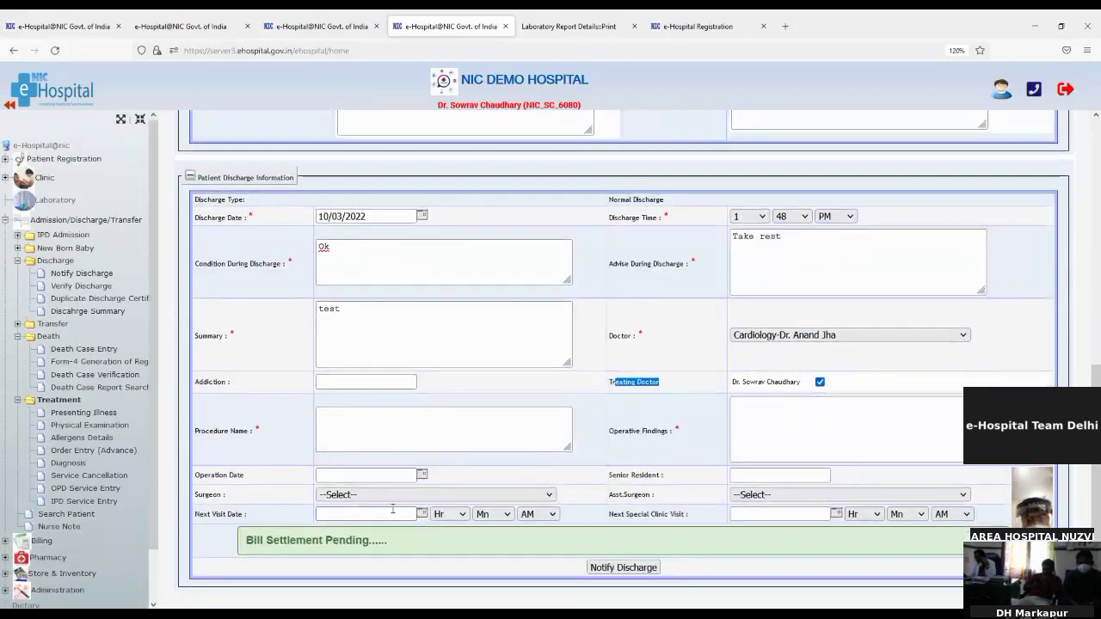
click(377, 430)
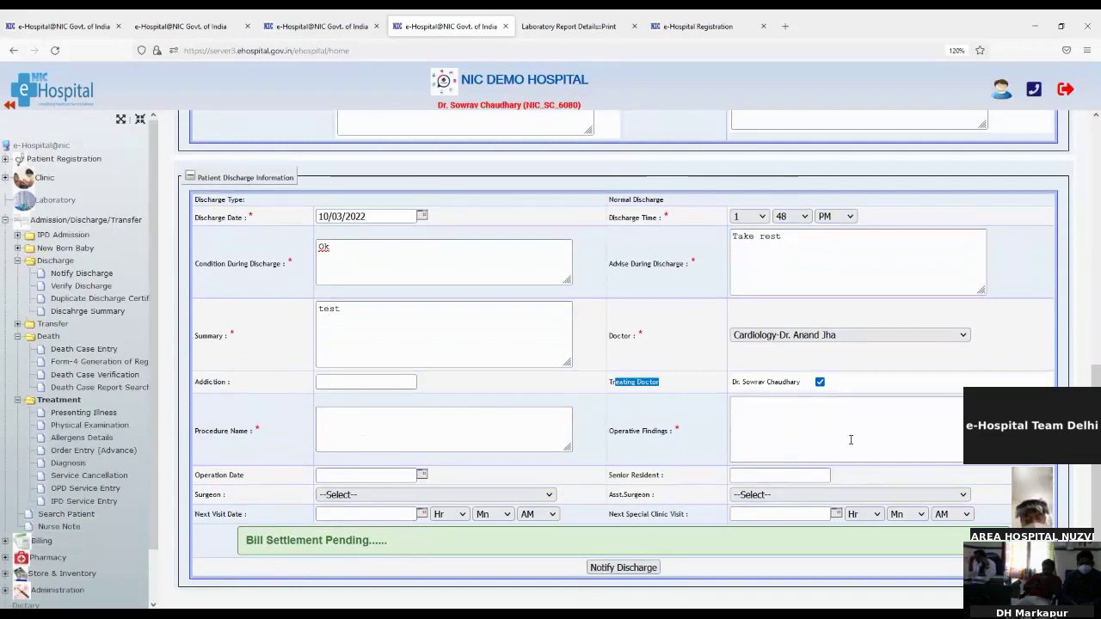
click(249, 540)
drag(249, 540, 380, 543)
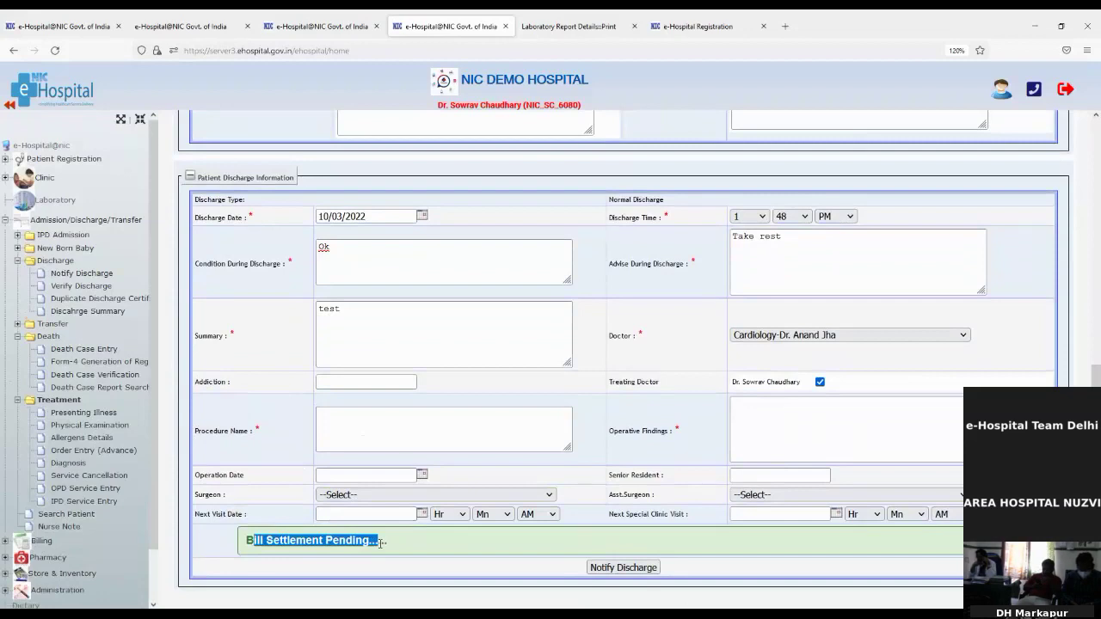
click(235, 538)
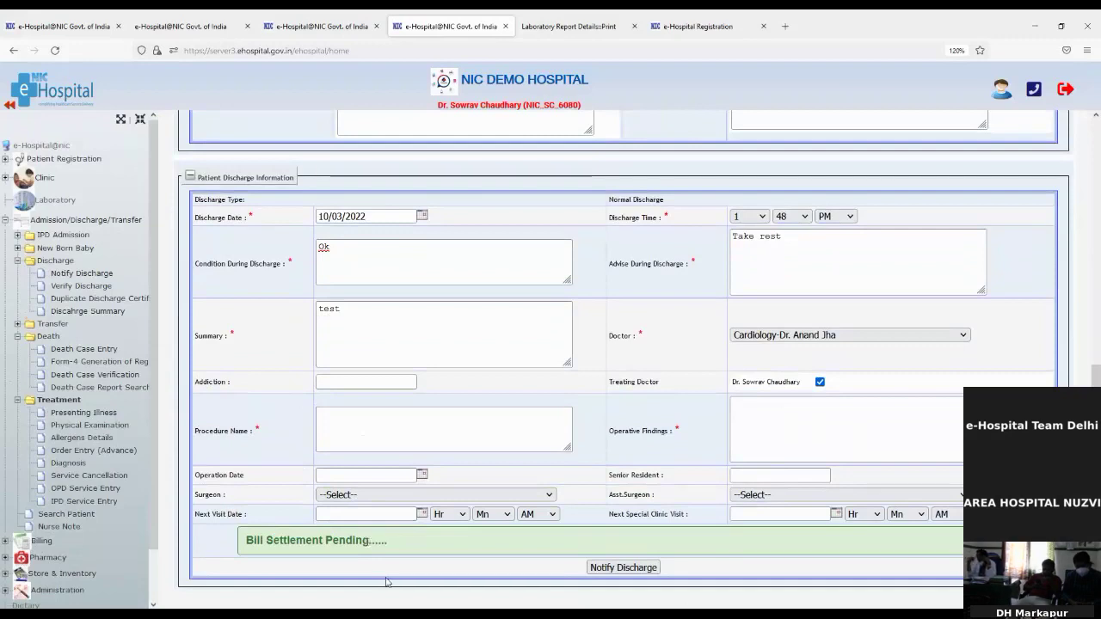
click(590, 568)
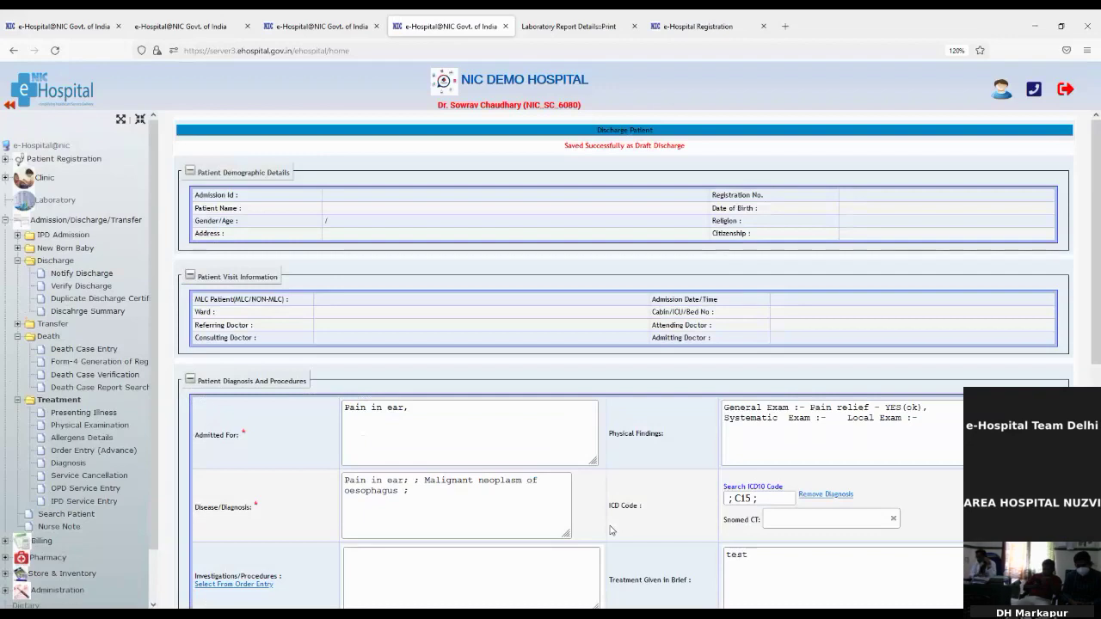
Reopen Notify Discharge as a Normal Discharge and search the patient by UHID
scroll(610, 530, down, 3)
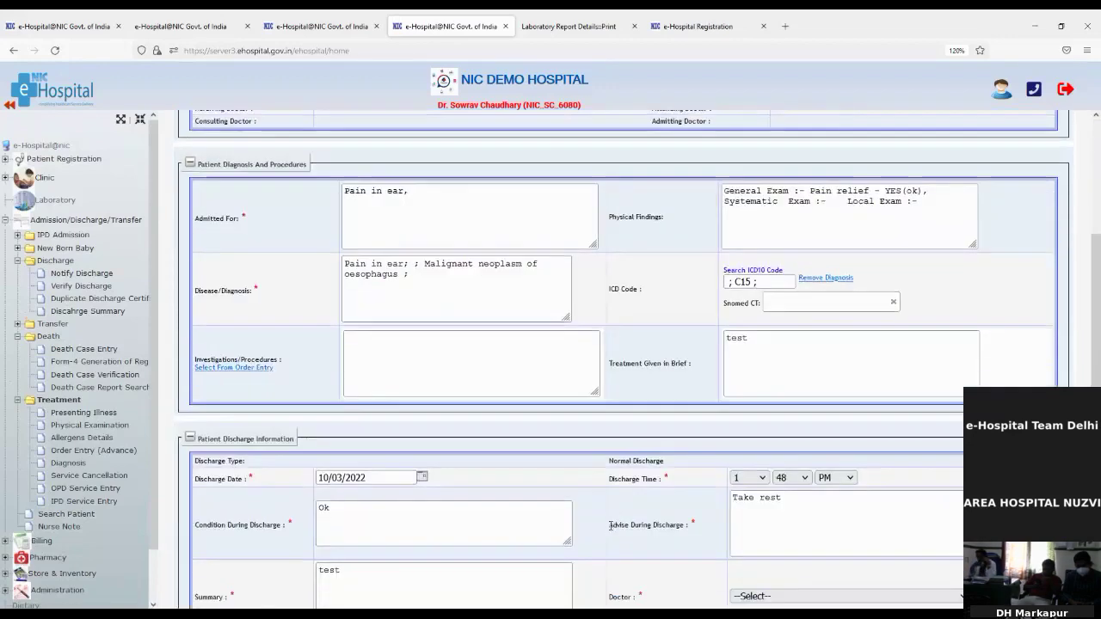
scroll(610, 527, down, 5)
scroll(610, 528, up, 8)
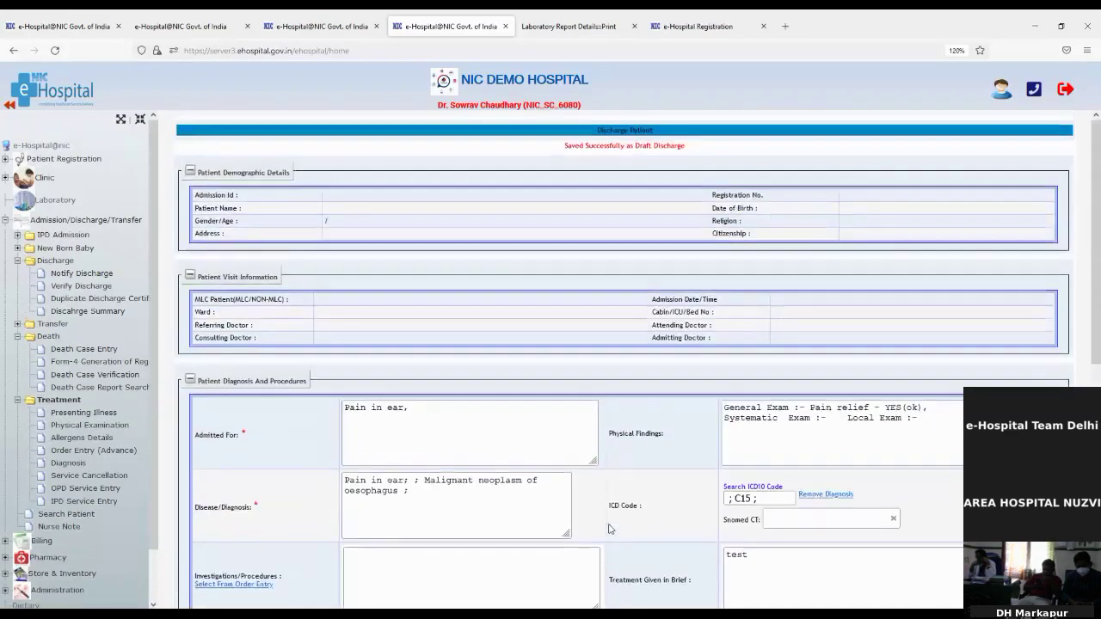
click(62, 273)
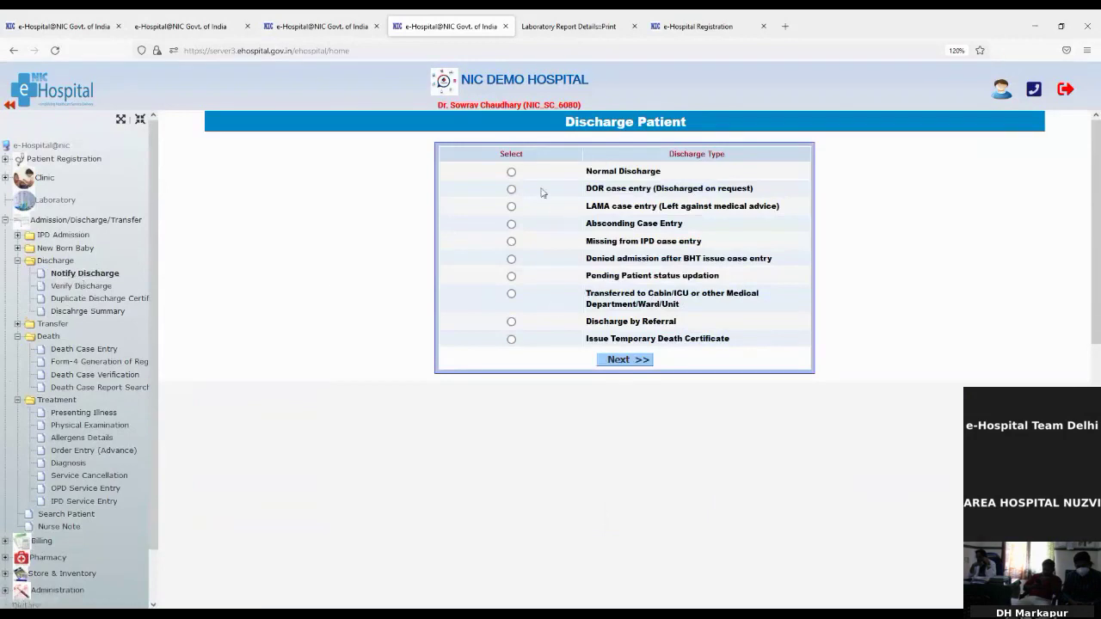
click(511, 172)
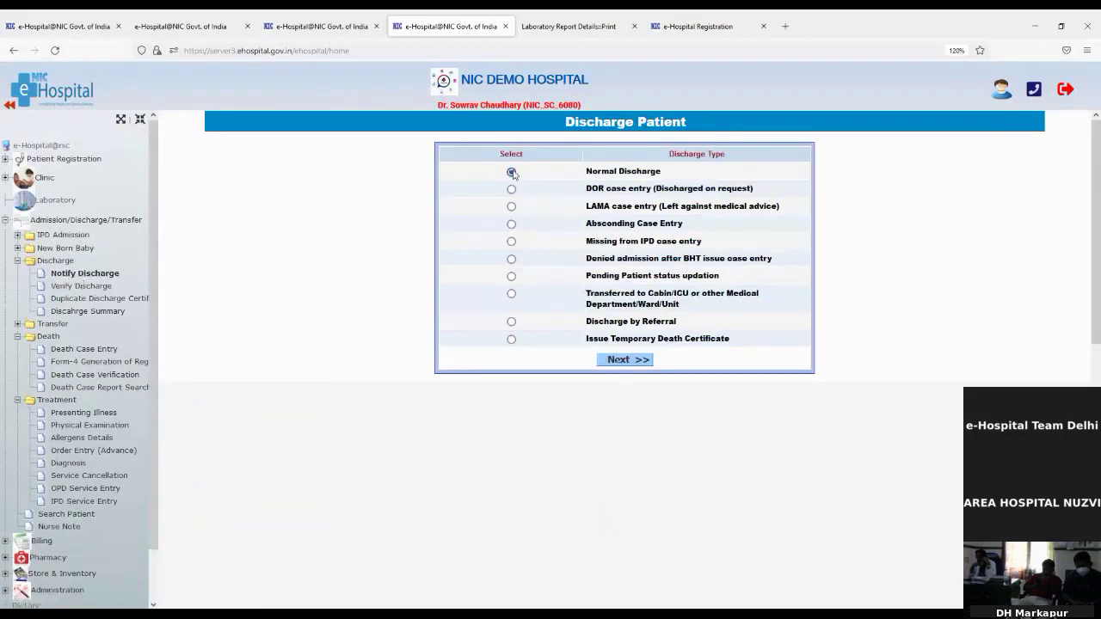
click(642, 365)
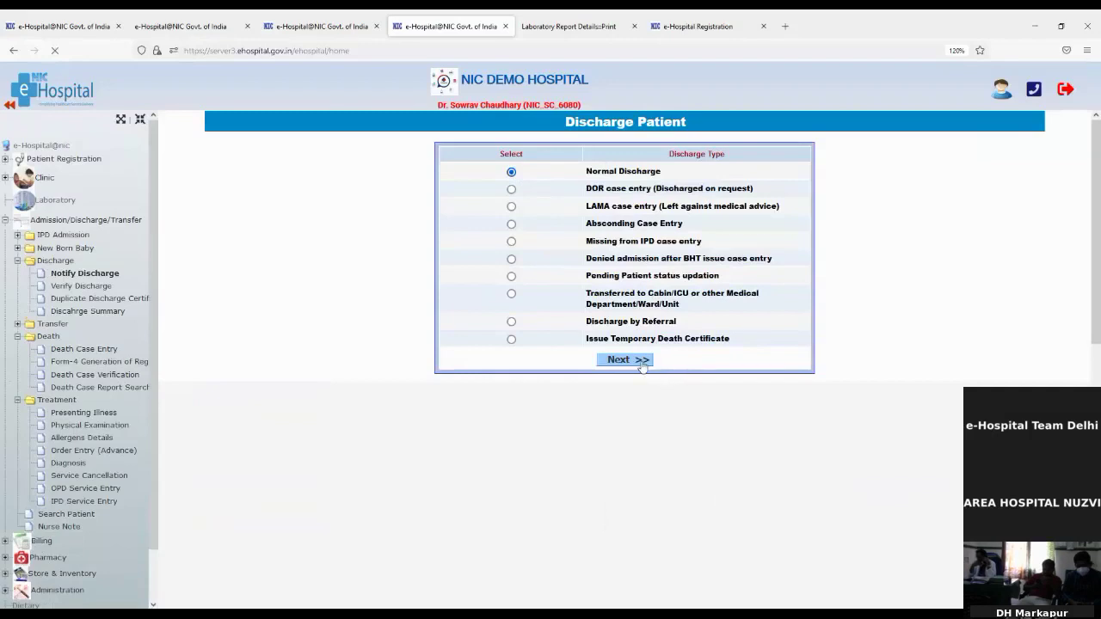
click(459, 163)
key(ctrl+v)
click(555, 191)
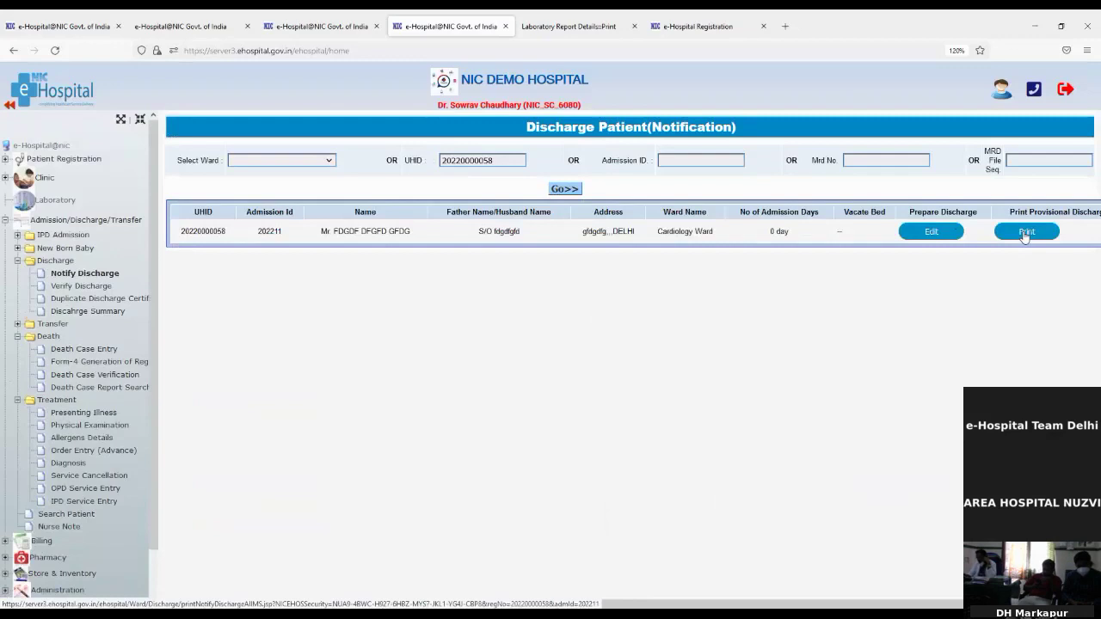
View the patient's Provisional Discharge Report, then go to Verify Discharge
click(1026, 234)
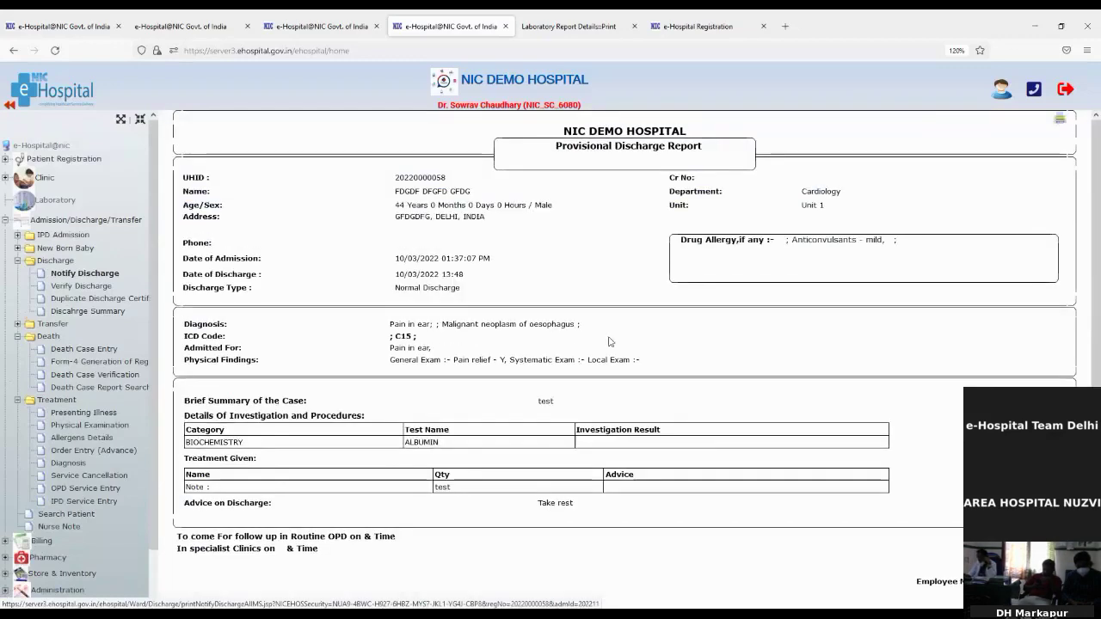
scroll(619, 414, down, 2)
scroll(619, 414, up, 2)
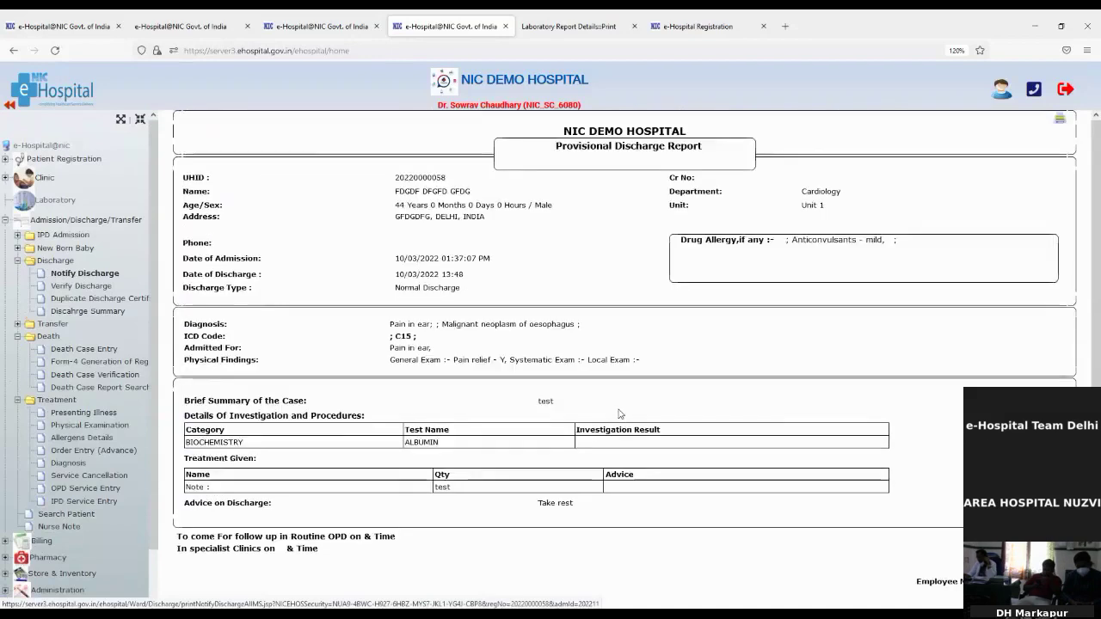
click(53, 287)
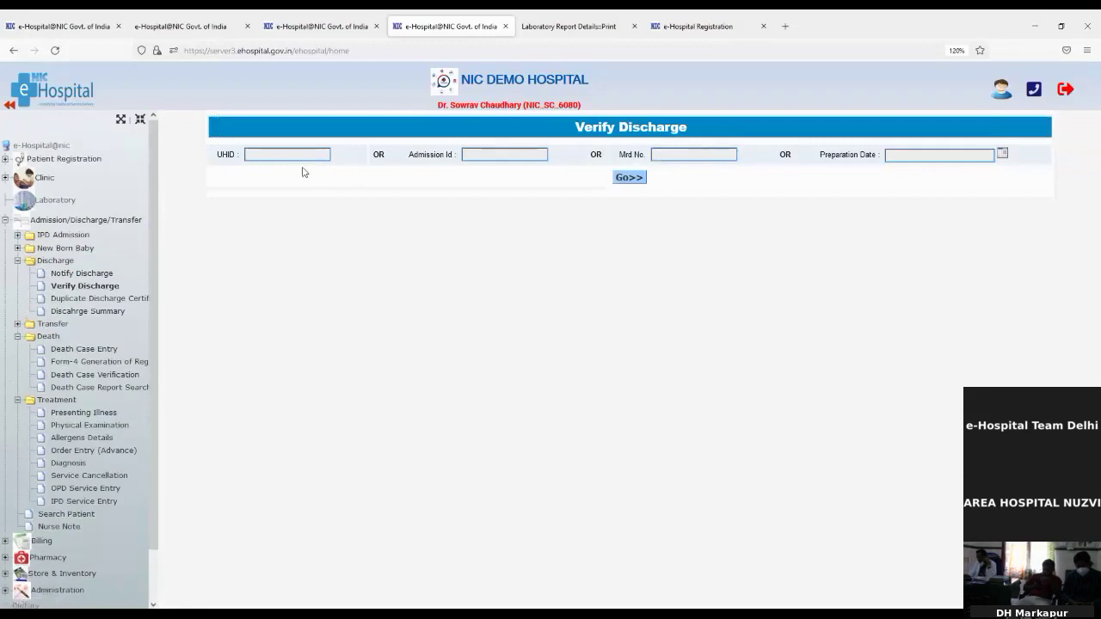
Find the patient's pending discharge by UHID in Verify Discharge and select it
click(275, 155)
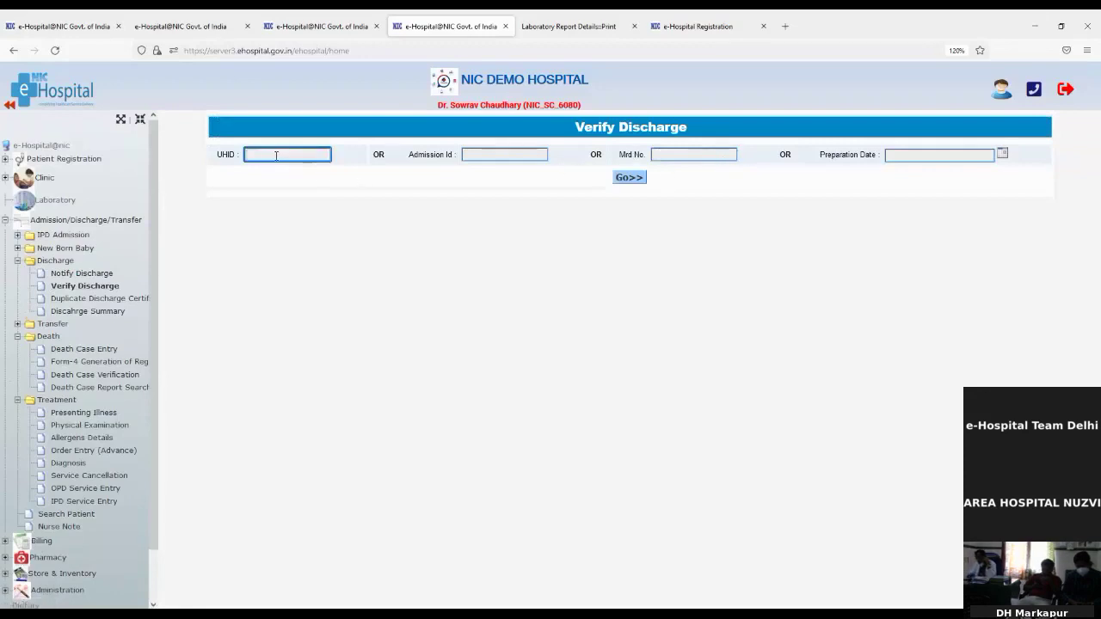
key(ctrl+v)
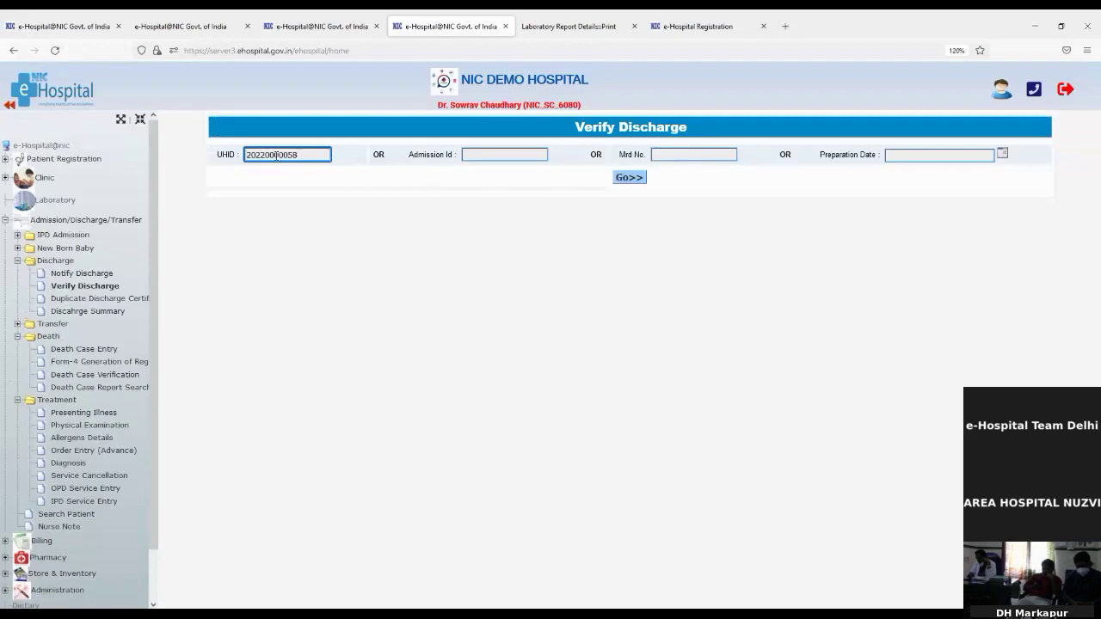
click(620, 179)
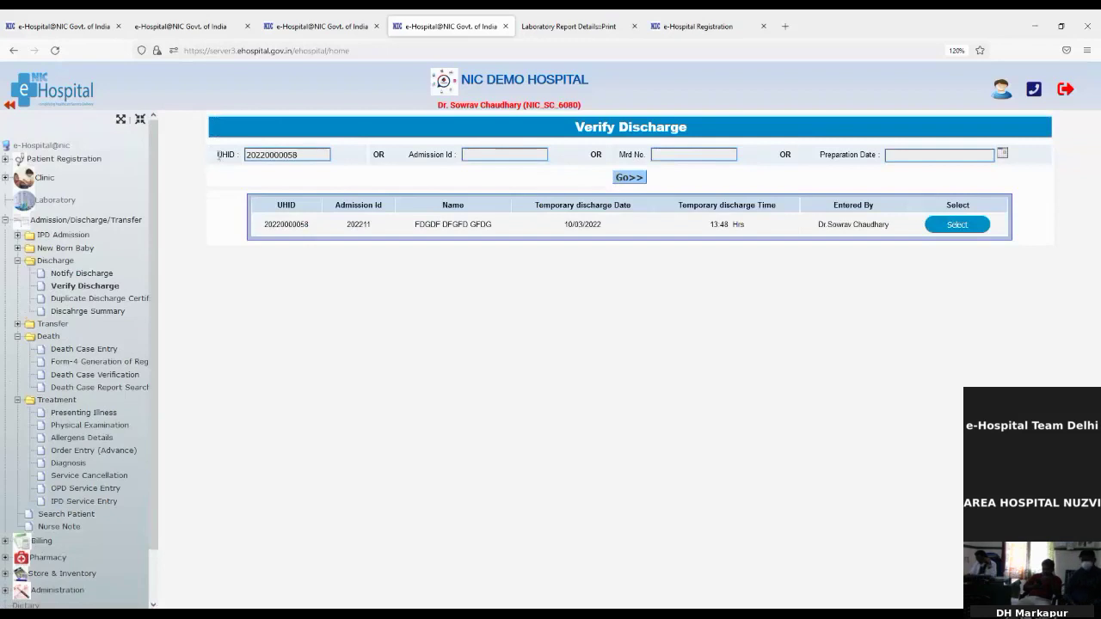
double_click(226, 155)
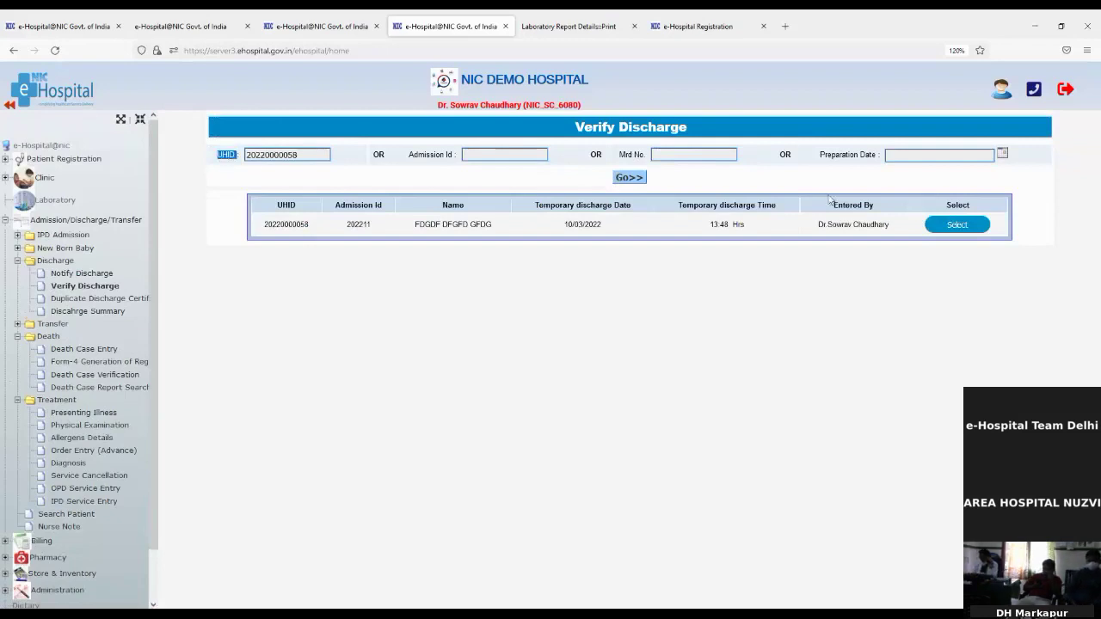
click(978, 225)
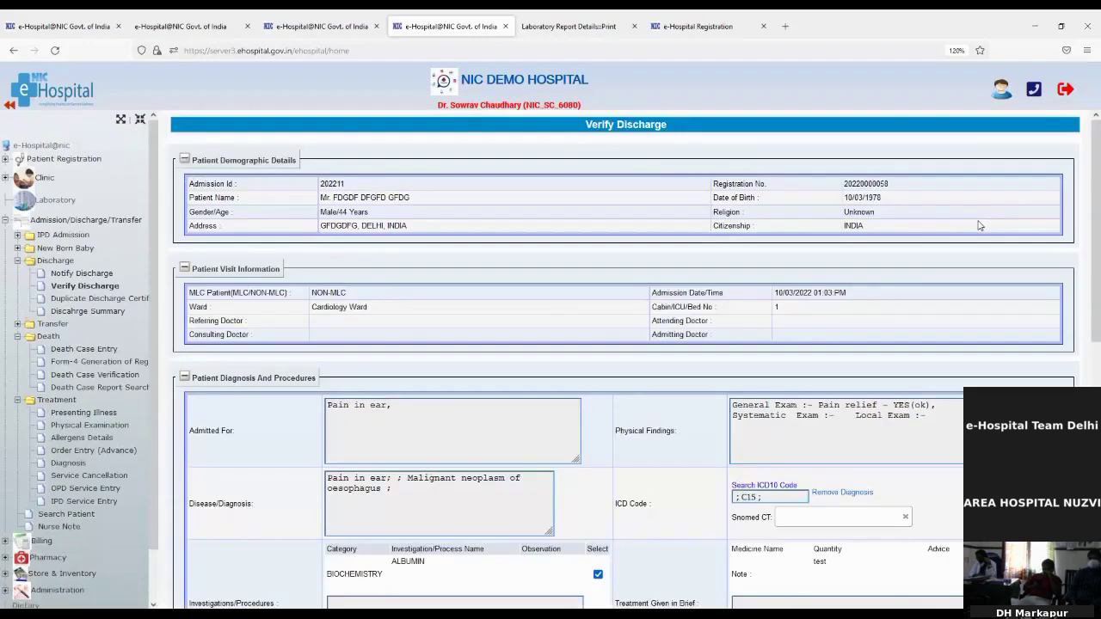
Confirm with Discharge and Print certificate to generate the Discharge Summary
scroll(788, 463, down, 5)
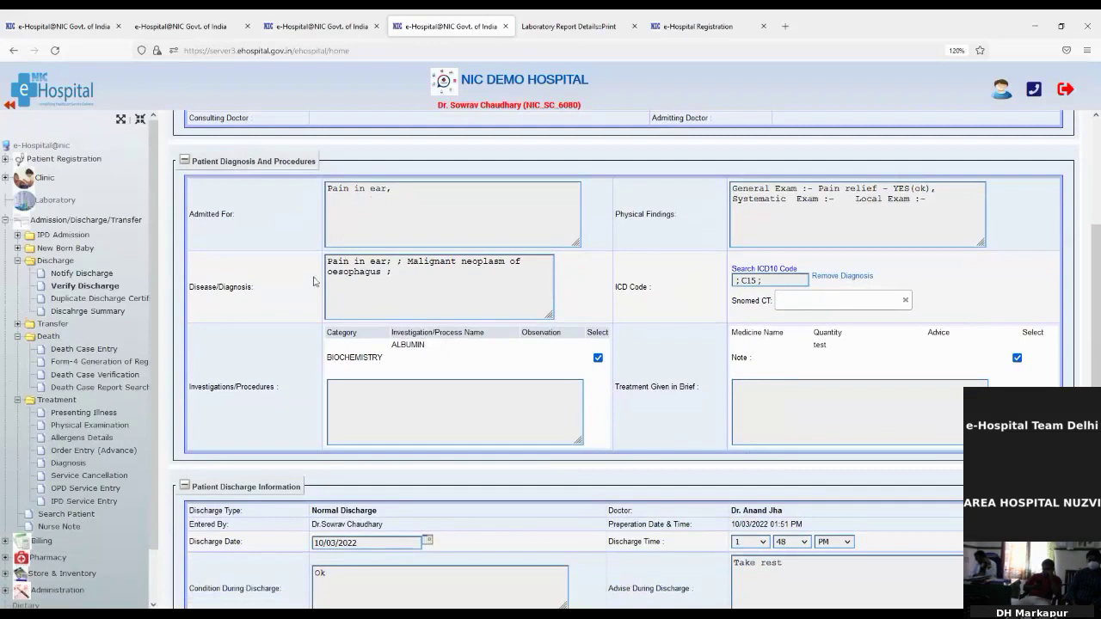
scroll(559, 375, down, 2)
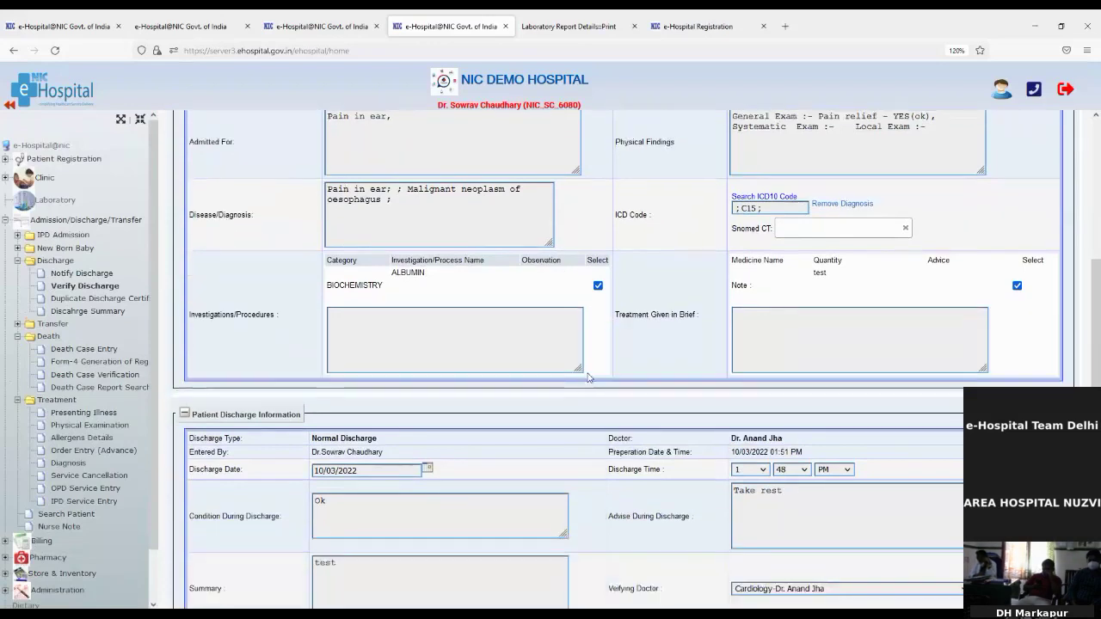
scroll(659, 394, down, 4)
scroll(682, 412, down, 1)
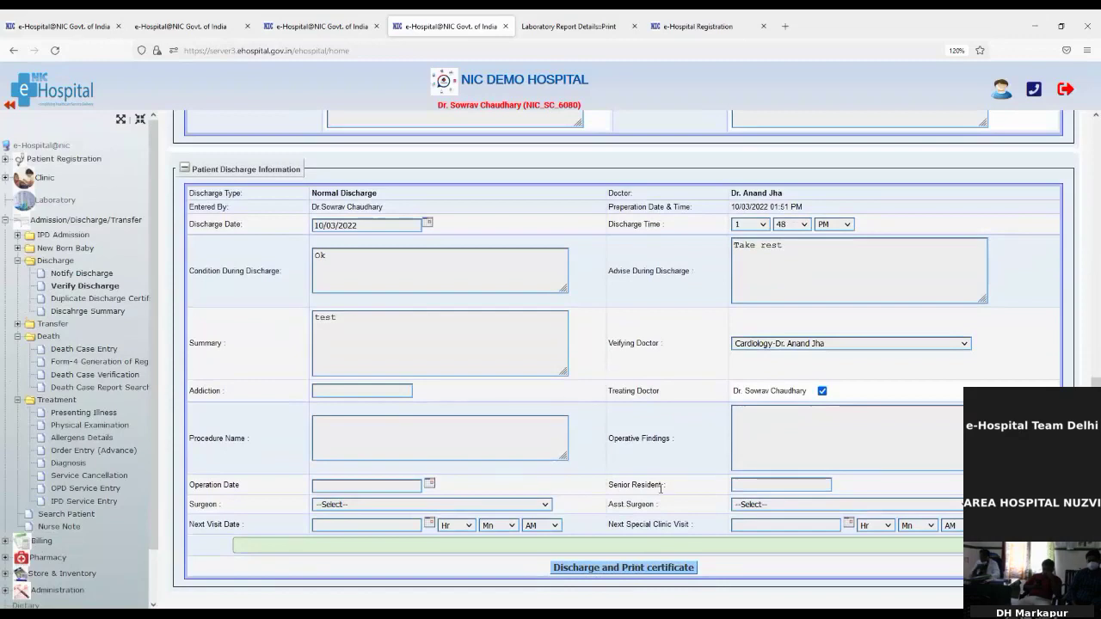
click(580, 572)
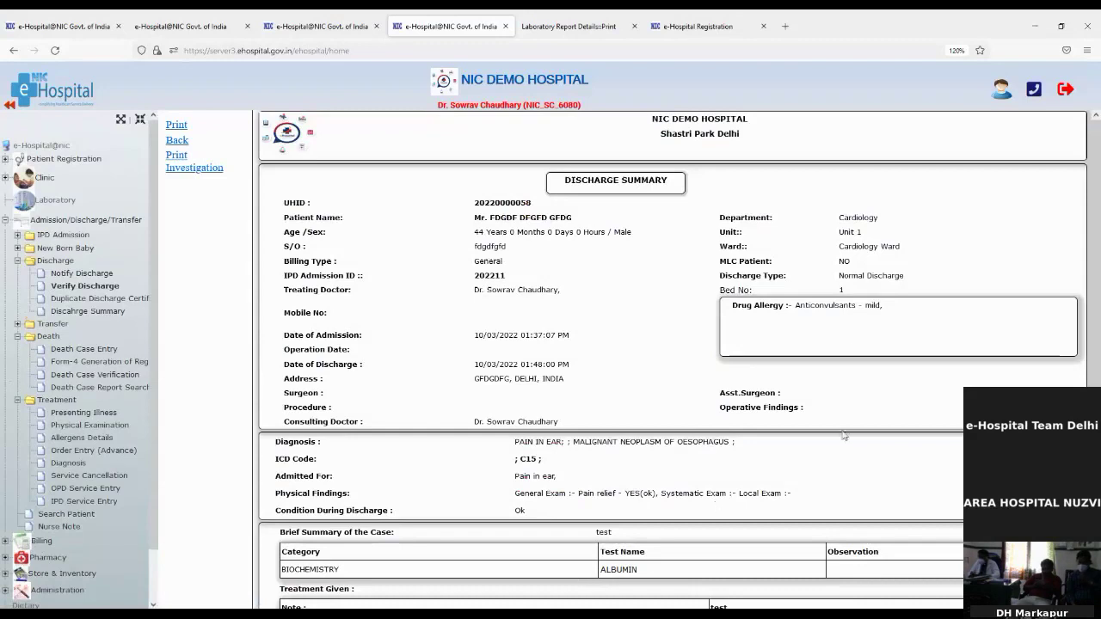
Review the summary's drug allergy, ALBUMIN test and diagnosis, then open the Duplicate Discharge Slip search
drag(793, 306, 883, 306)
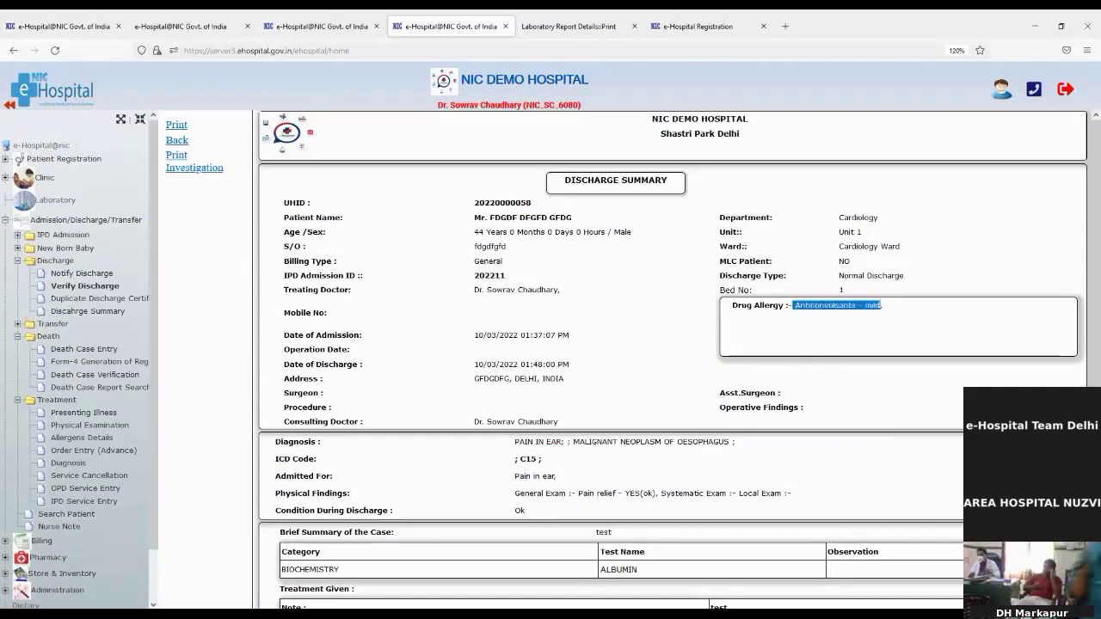
scroll(639, 404, down, 1)
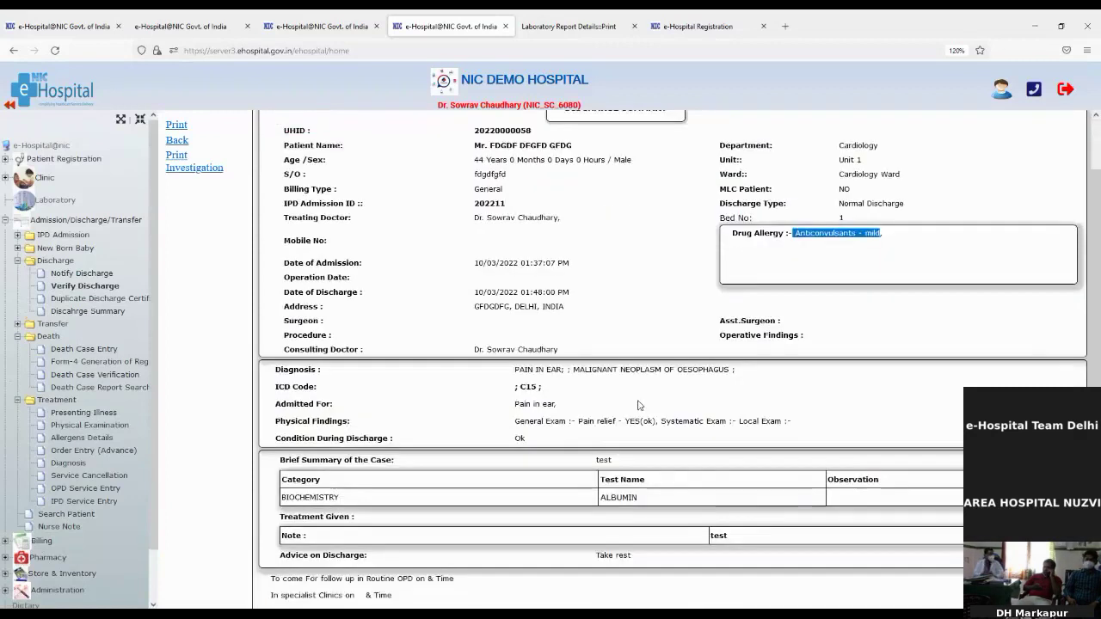
drag(600, 507, 636, 499)
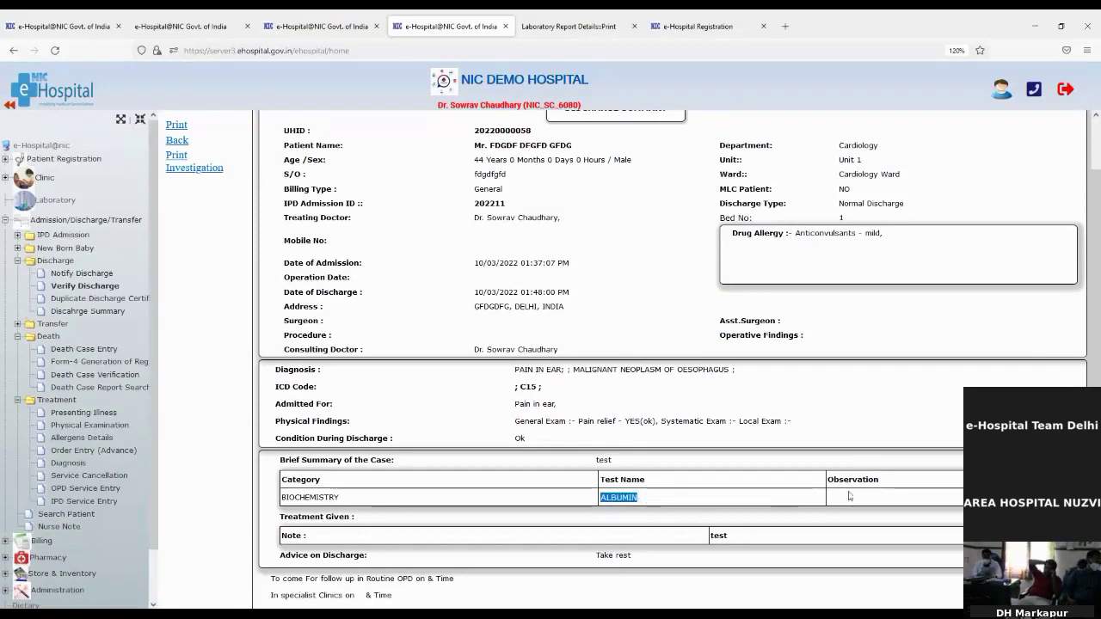
click(829, 504)
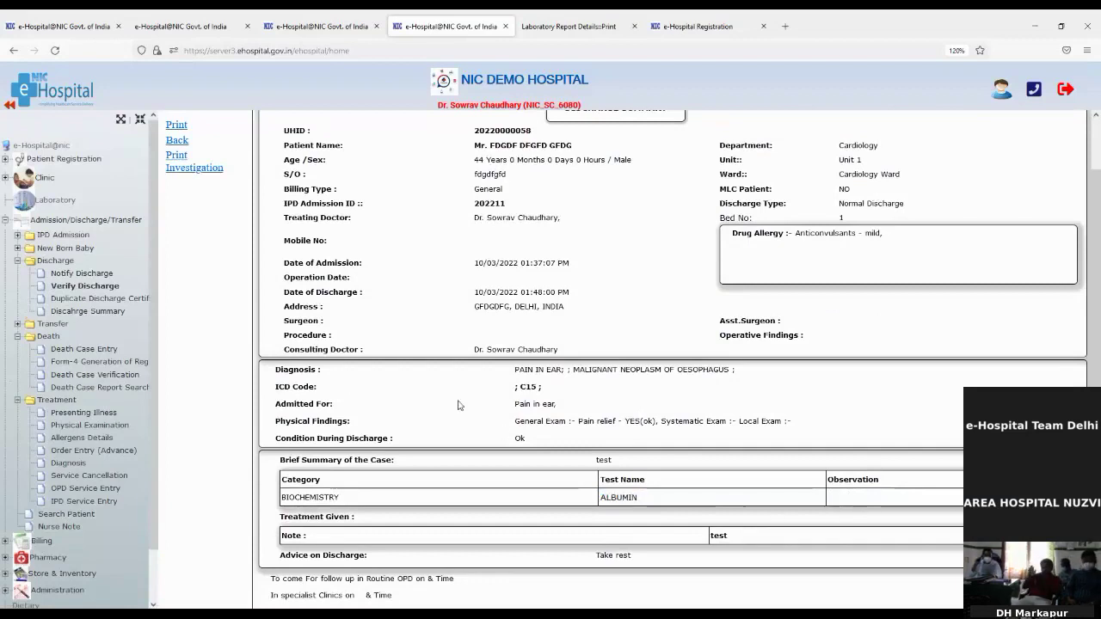
scroll(459, 405, down, 2)
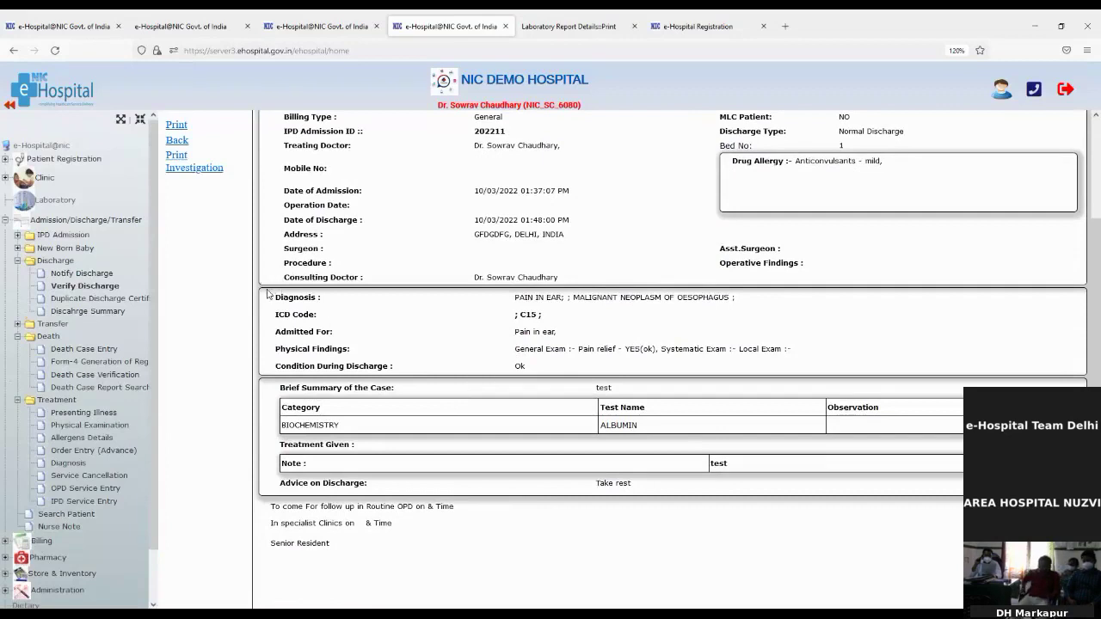
drag(268, 294, 395, 371)
click(288, 326)
scroll(408, 401, down, 2)
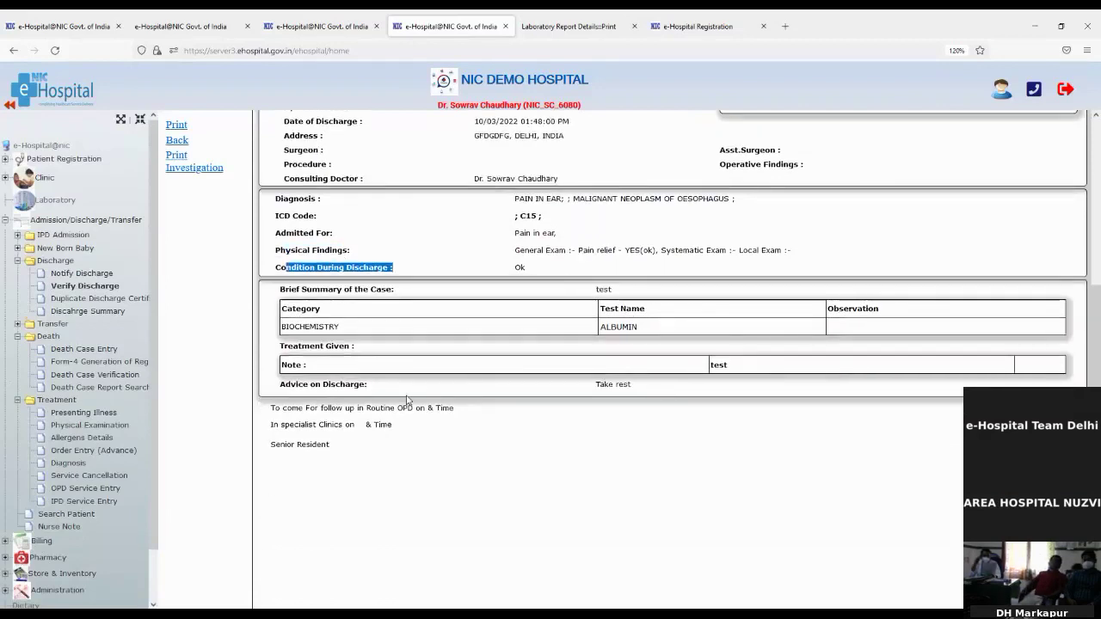
scroll(408, 400, up, 4)
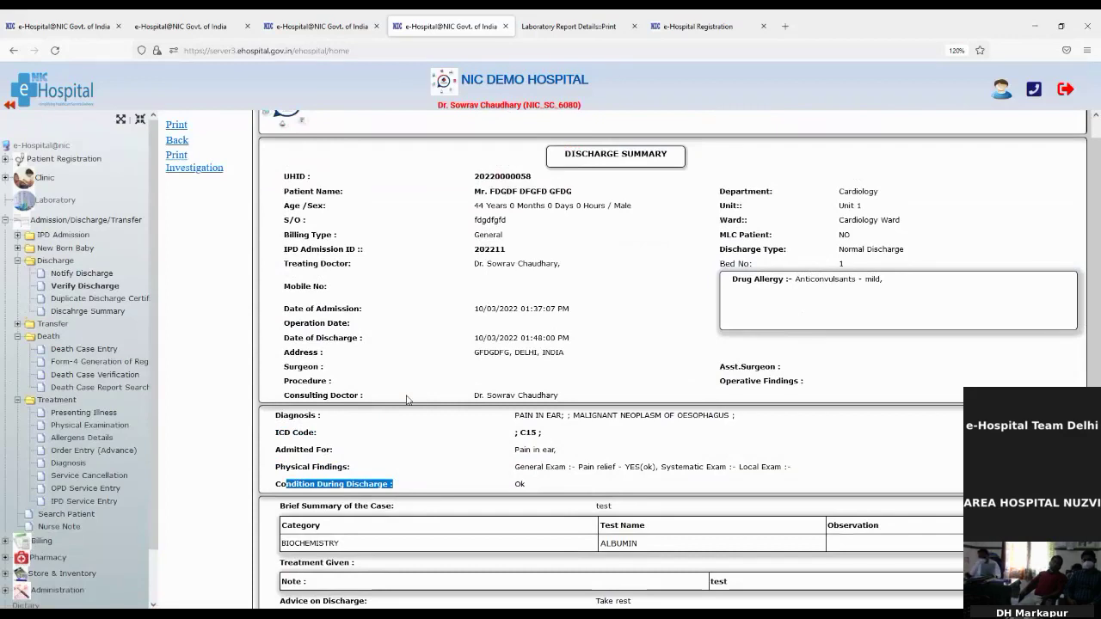
click(87, 302)
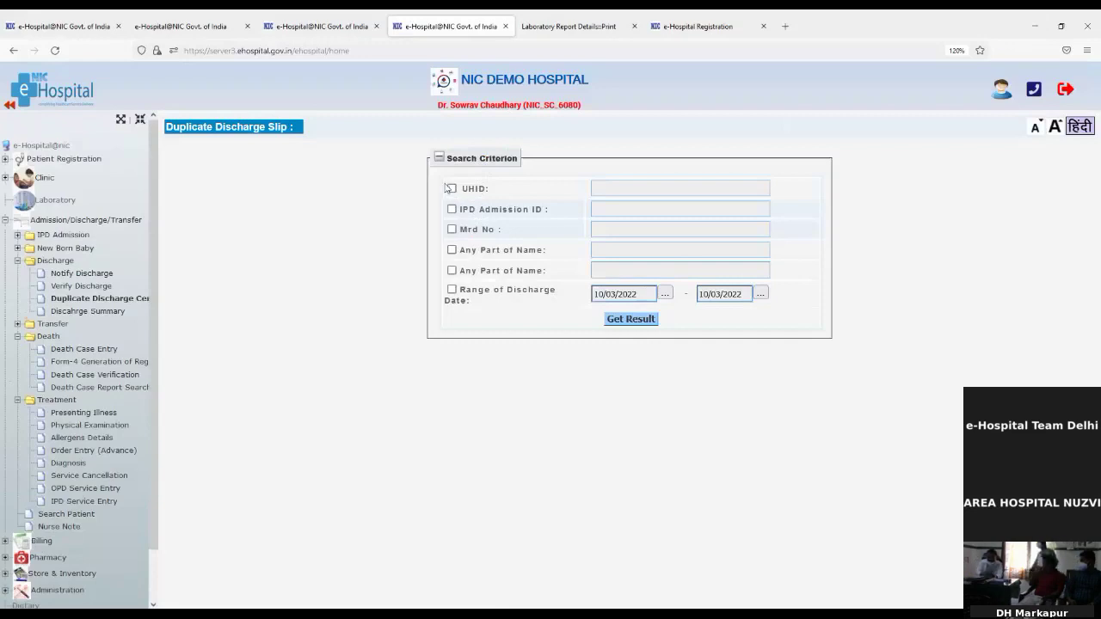
Search duplicate discharges by UHID and open the patient's Pre Printed duplicate Discharge Summary
click(450, 188)
click(593, 187)
key(ctrl+v)
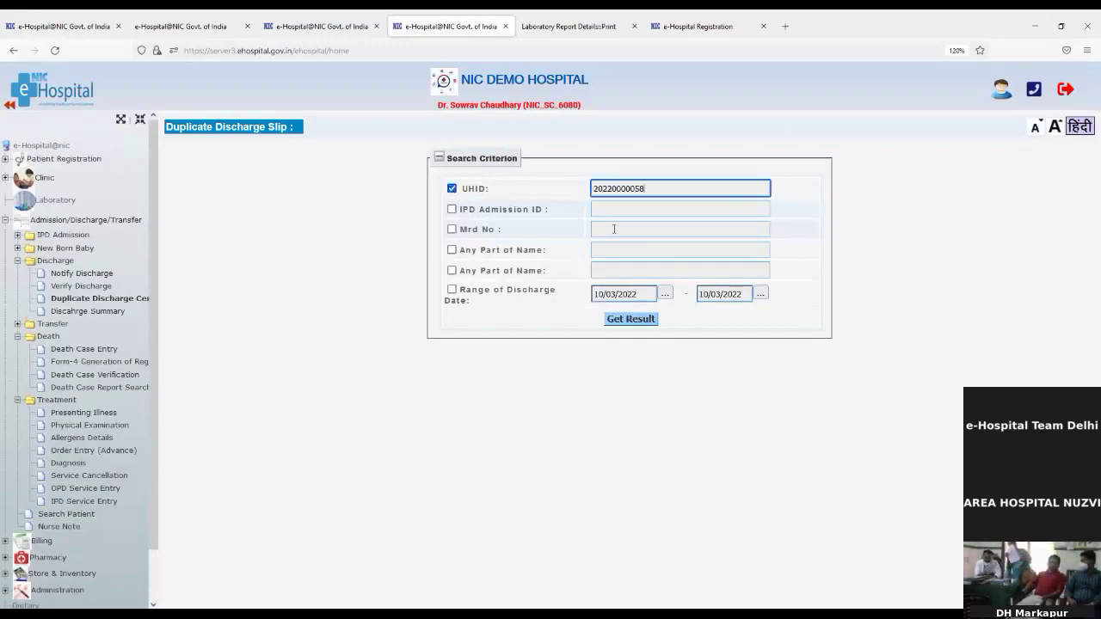
click(641, 323)
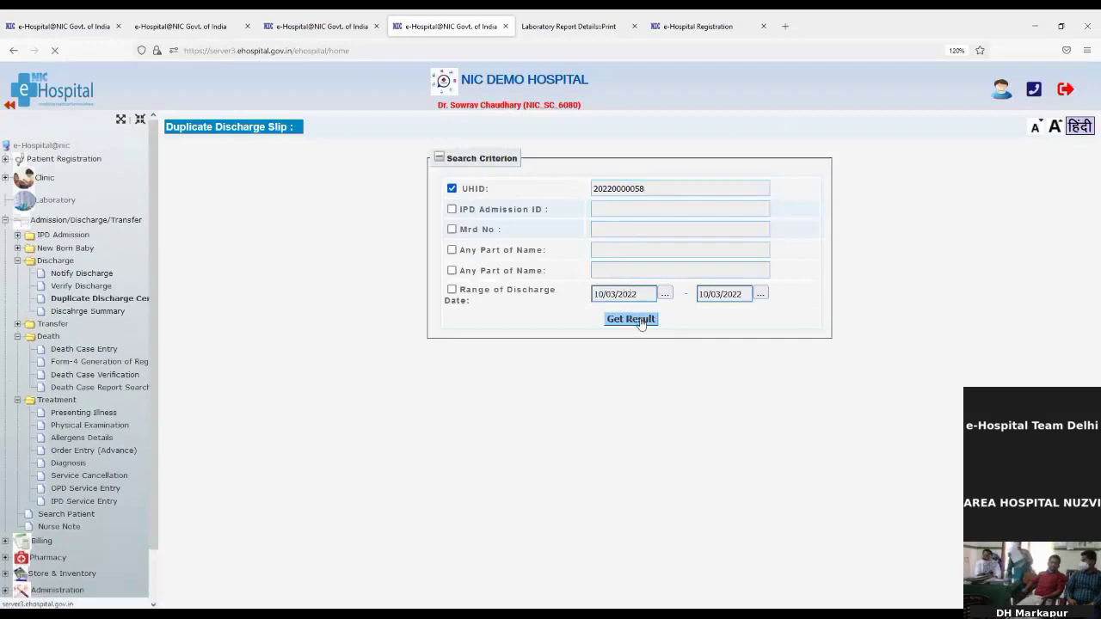
click(801, 389)
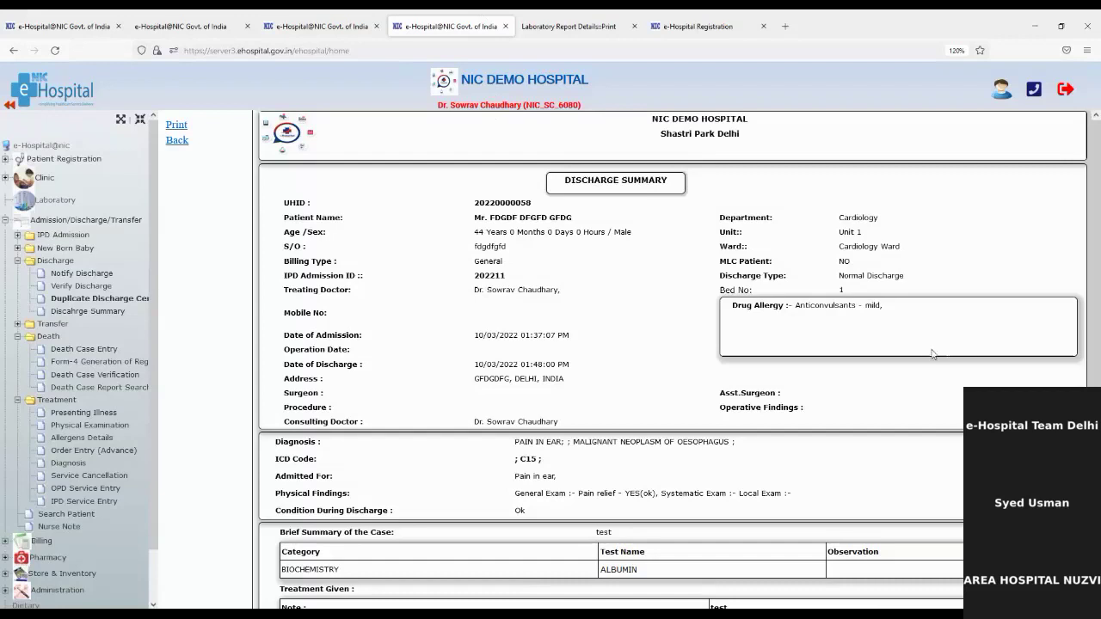
scroll(912, 368, down, 2)
scroll(870, 432, down, 5)
scroll(851, 467, up, 4)
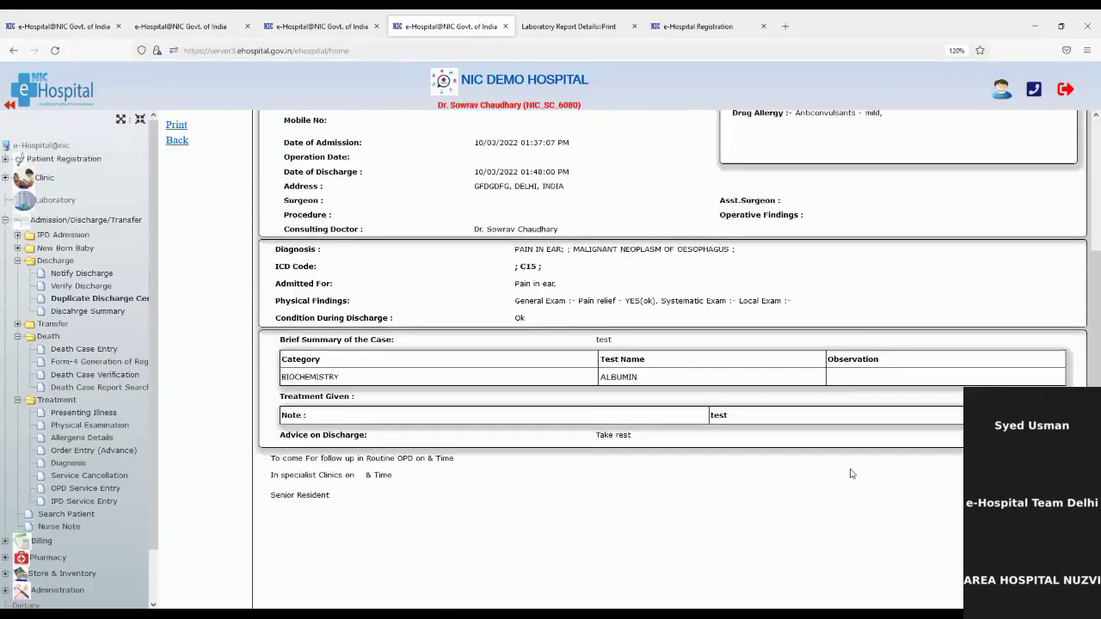
scroll(851, 473, down, 3)
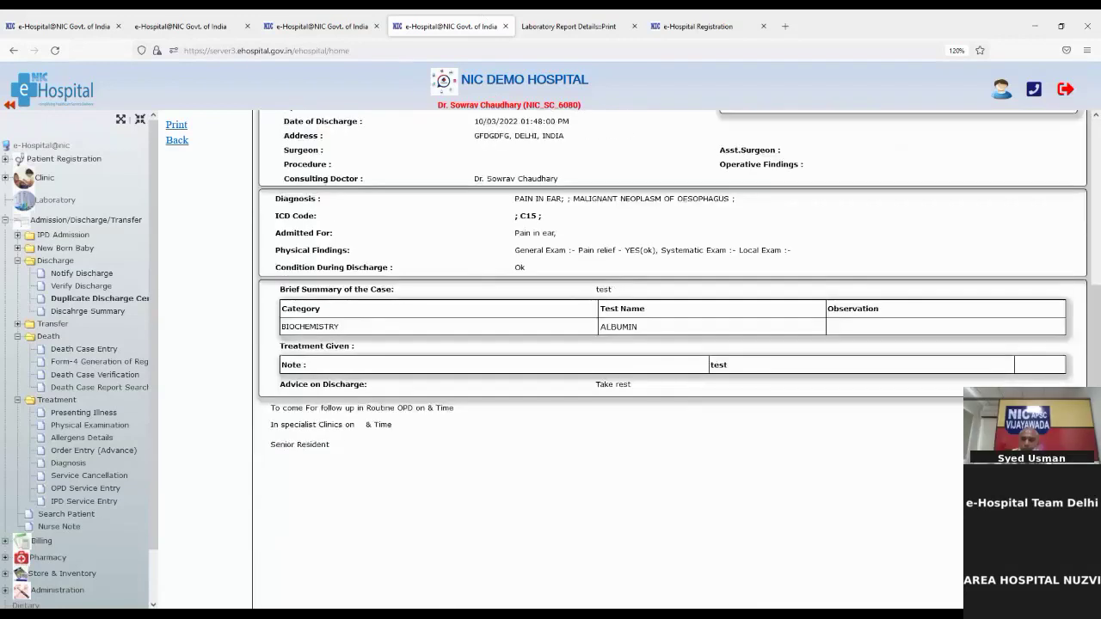